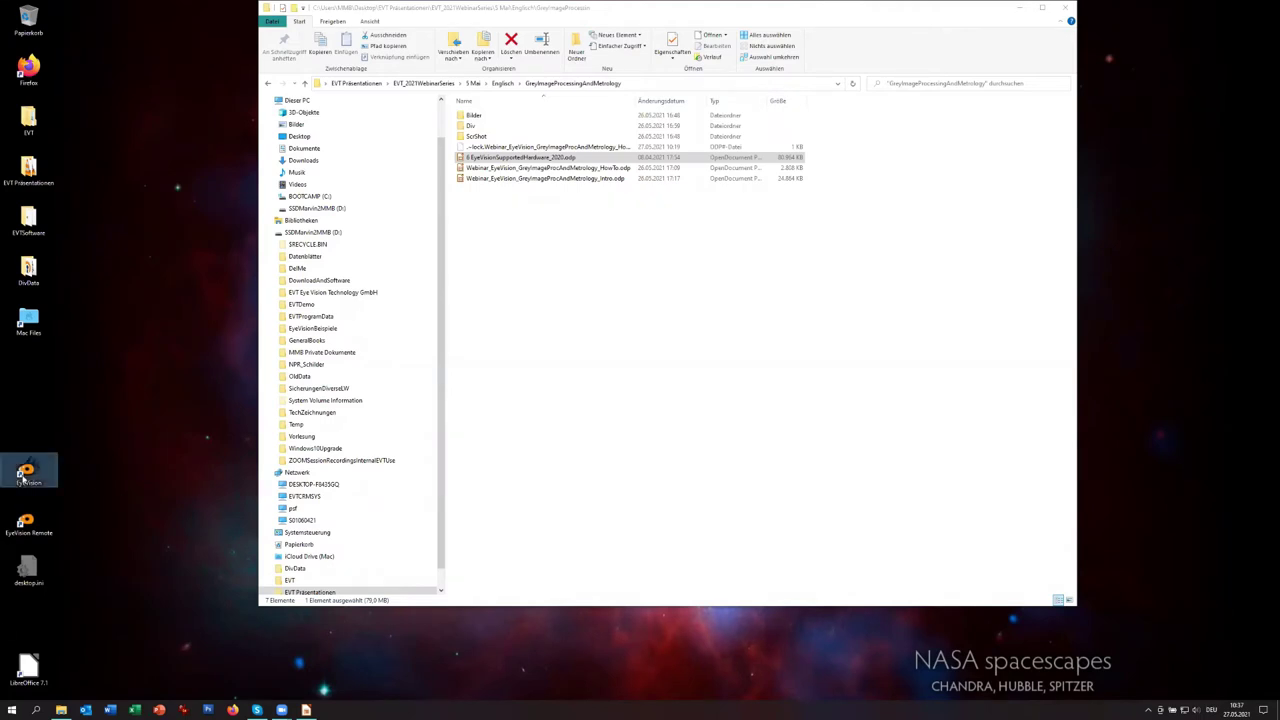
# - Start EyeVision and expand the Image acquisition, Calibration, Interpreter control, Object detection, Communication and Color command groups
pyautogui.doubleClick(18, 474)
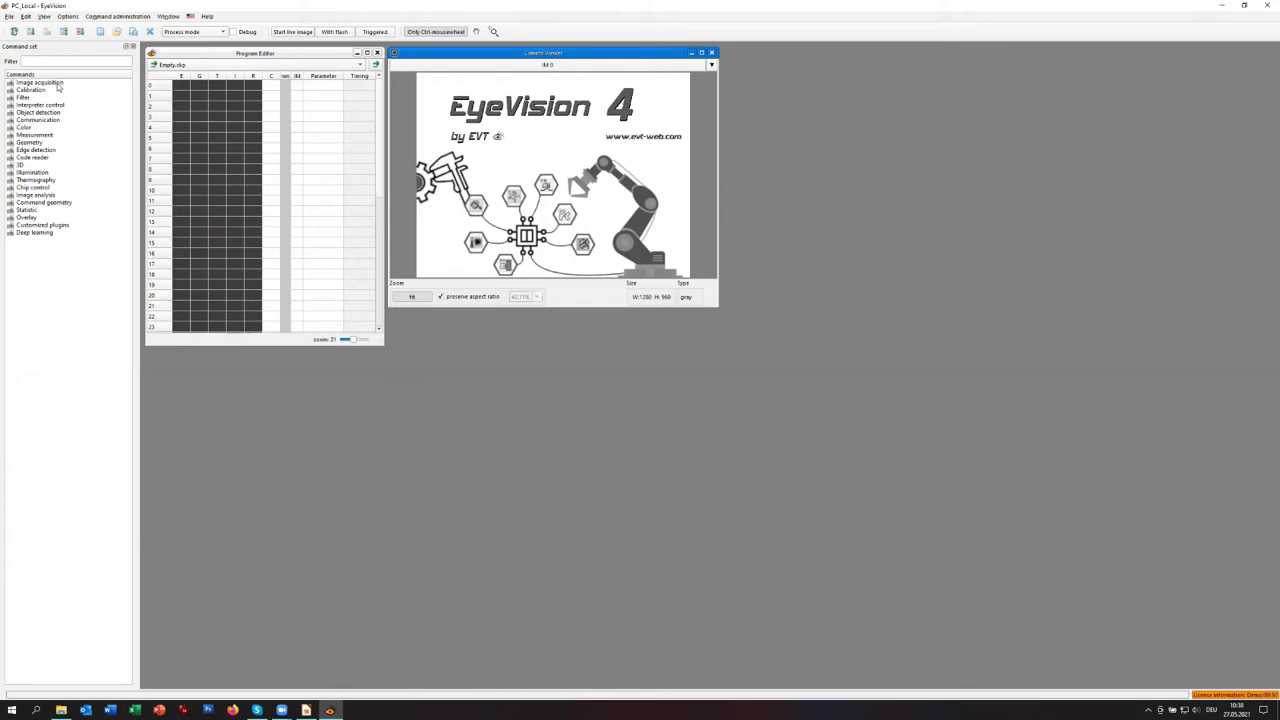
pyautogui.click(10, 84)
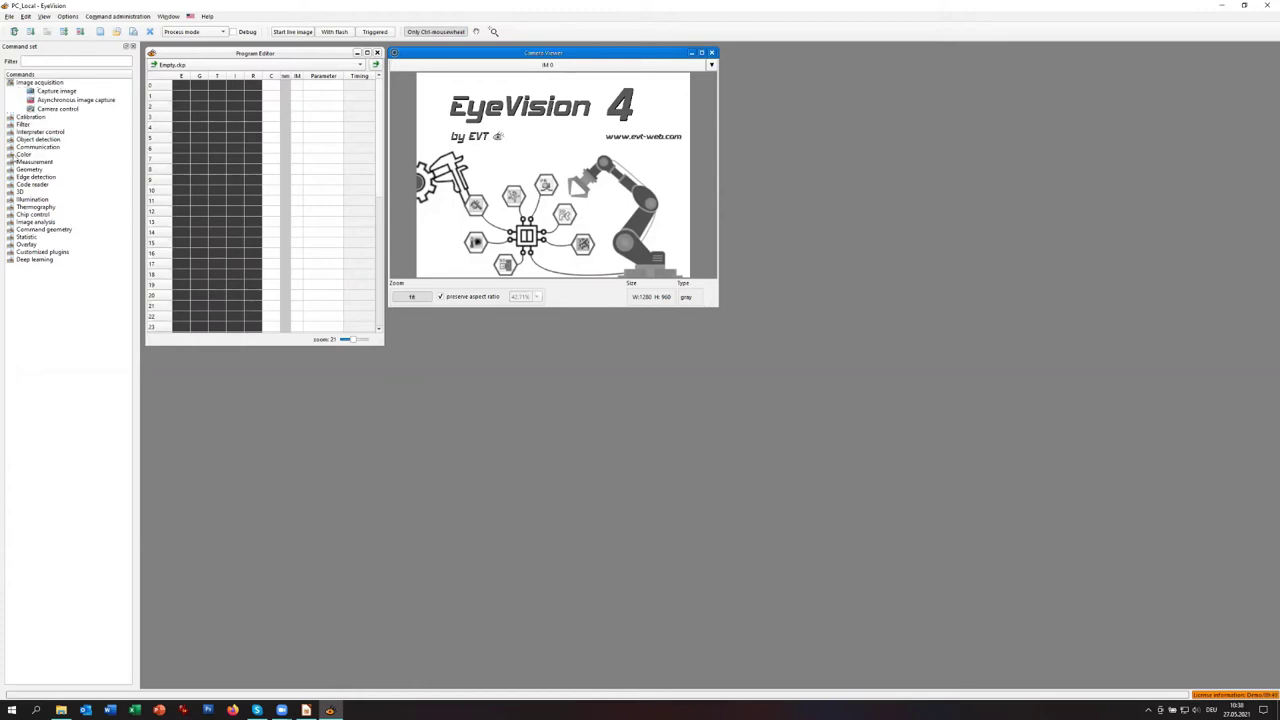
pyautogui.click(10, 154)
pyautogui.click(10, 147)
pyautogui.click(10, 139)
pyautogui.click(10, 131)
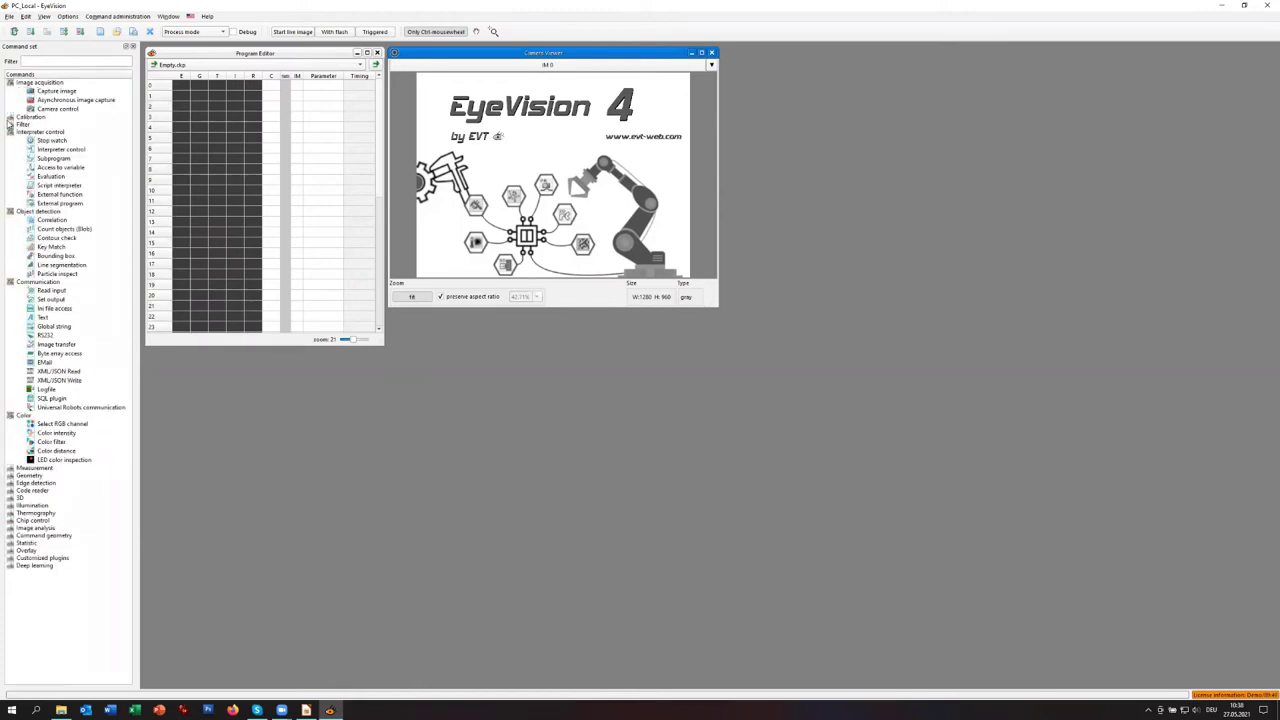
pyautogui.click(10, 117)
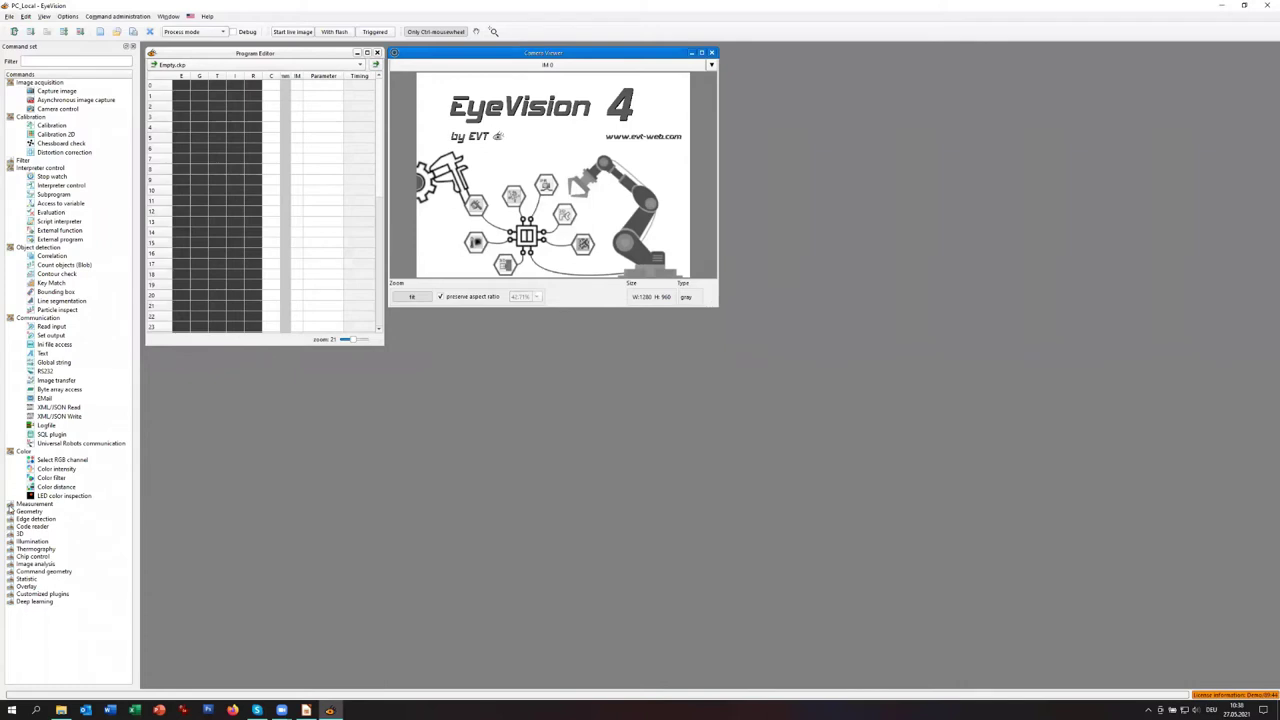
# - Expand the Measurement, Geometry and Edge detection groups in the command set
pyautogui.click(10, 504)
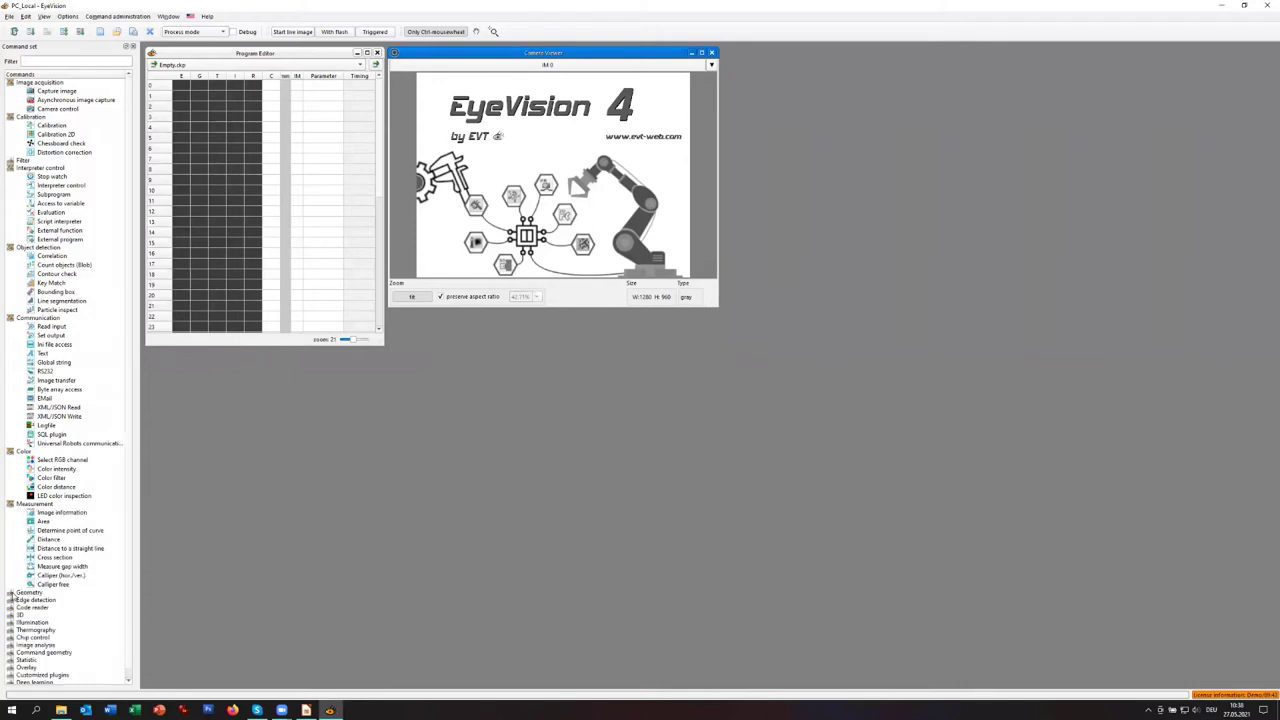
pyautogui.click(10, 599)
pyautogui.scroll(-3, 22, 616)
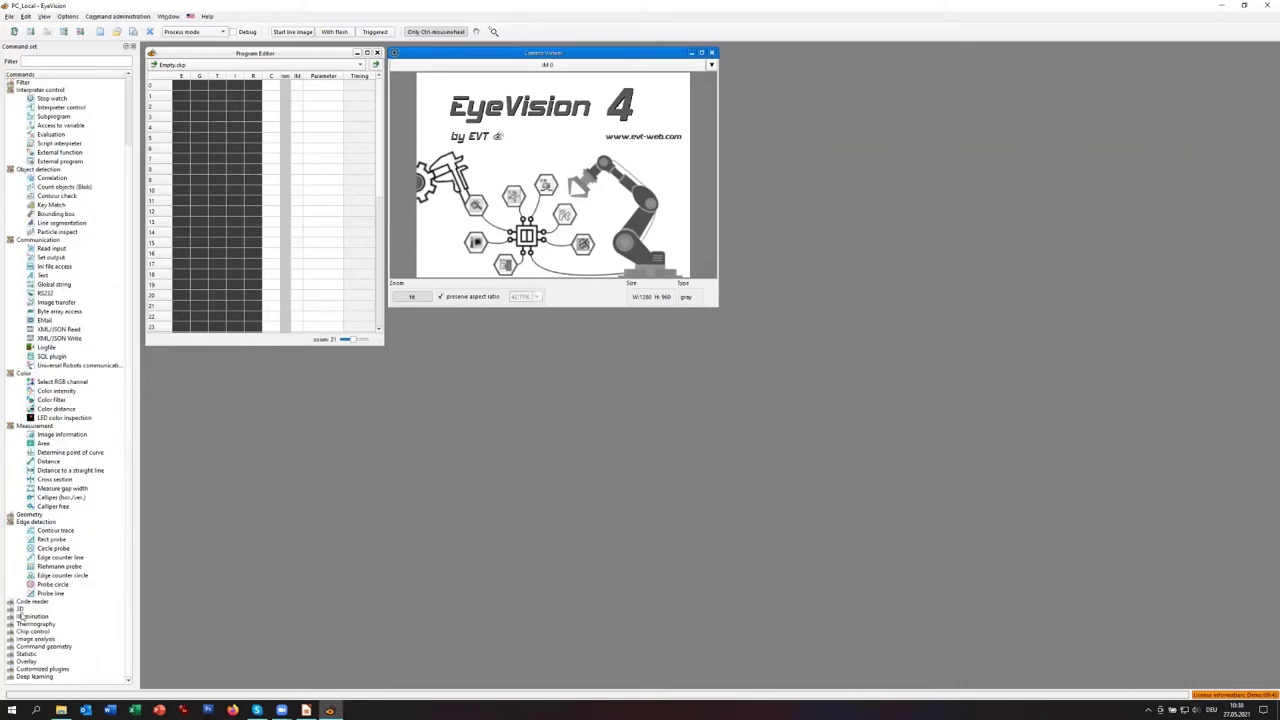
pyautogui.click(10, 514)
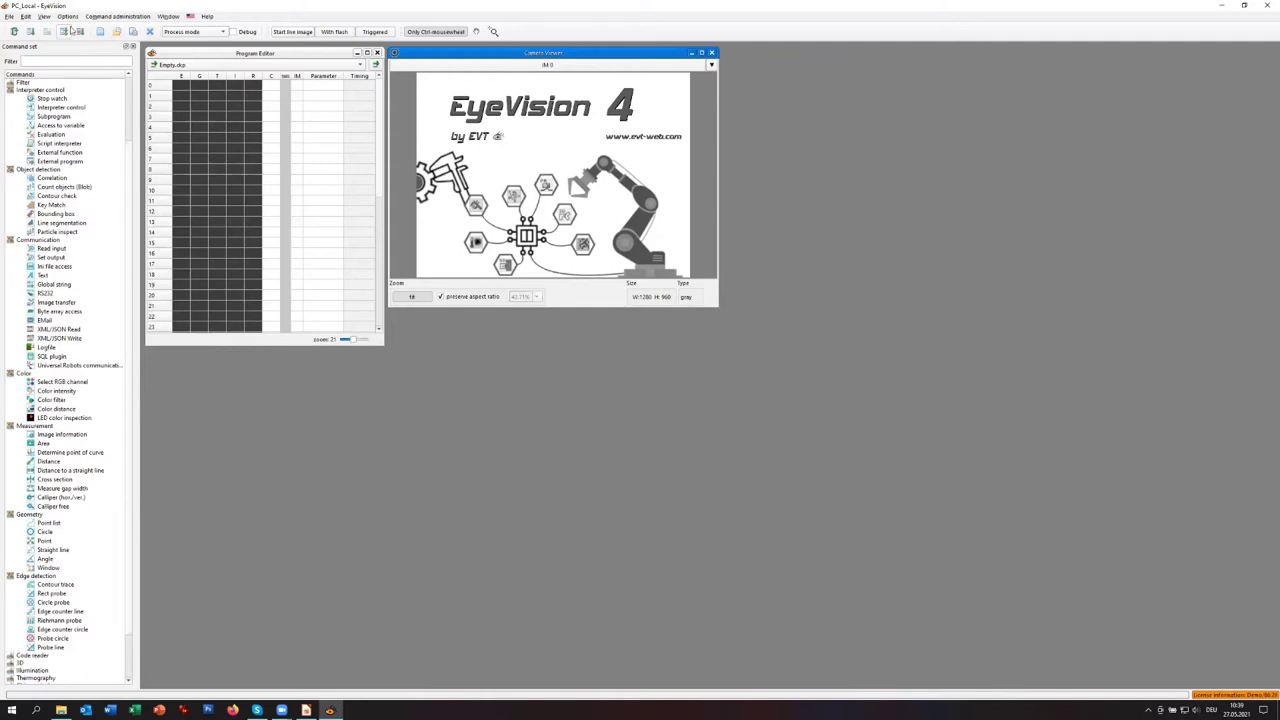
# - Set the hardware configuration source to Project in the hardware configurator of the application parameters
pyautogui.click(70, 18)
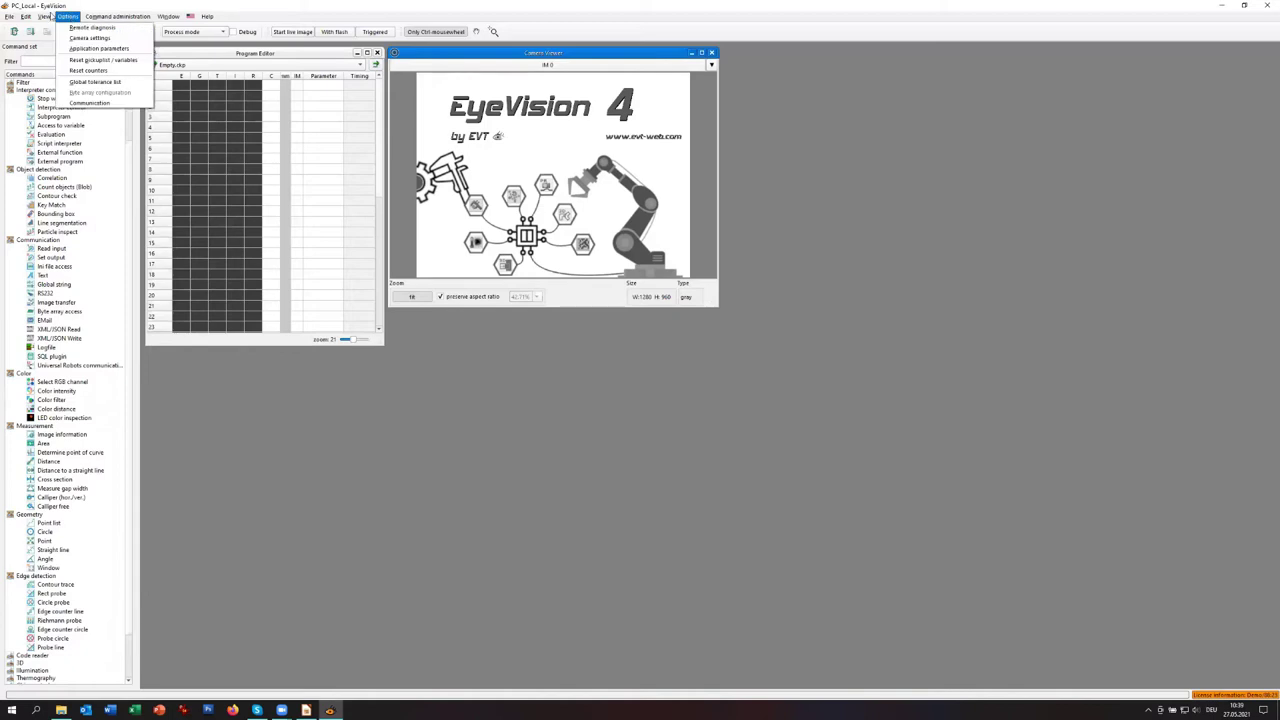
pyautogui.moveTo(52, 18)
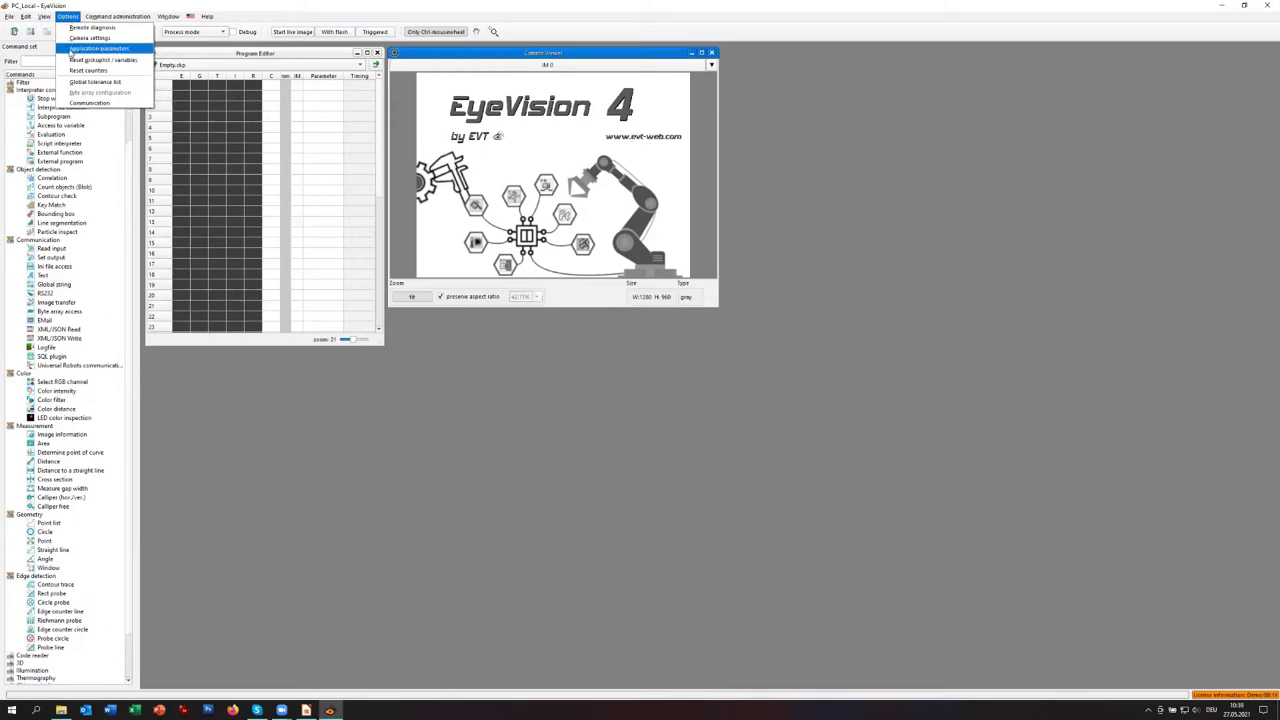
pyautogui.click(72, 48)
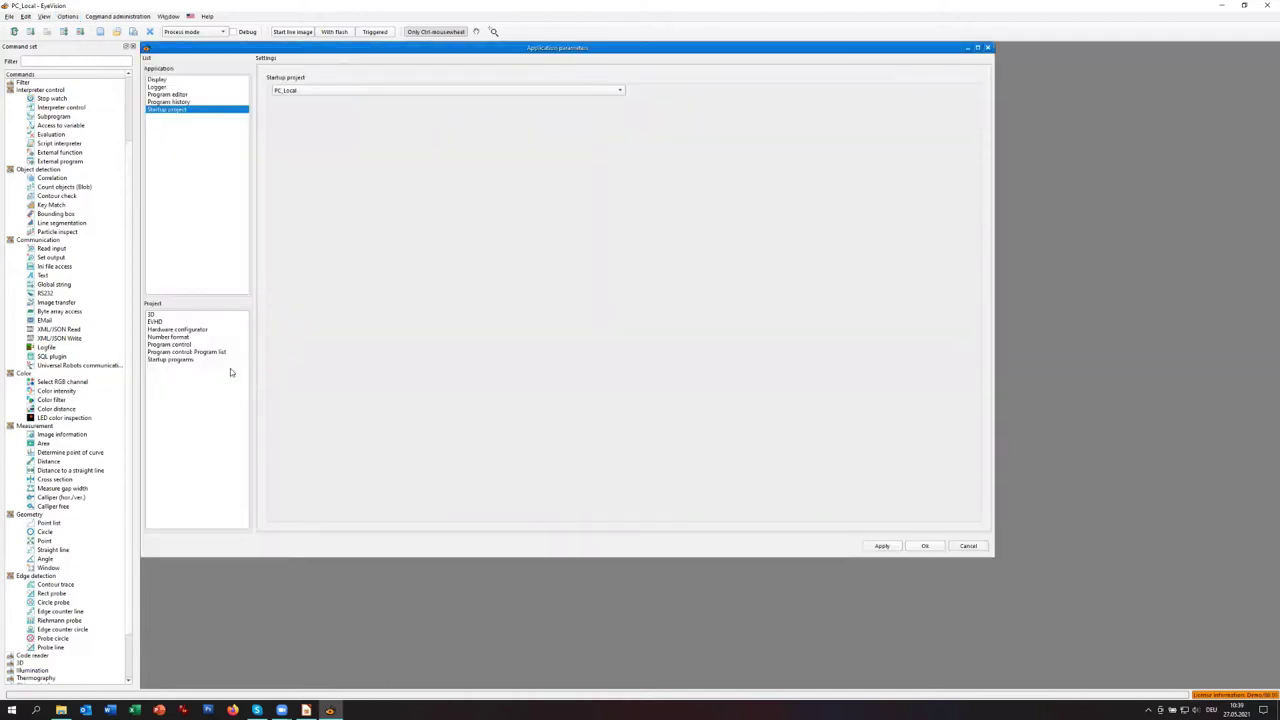
pyautogui.click(155, 322)
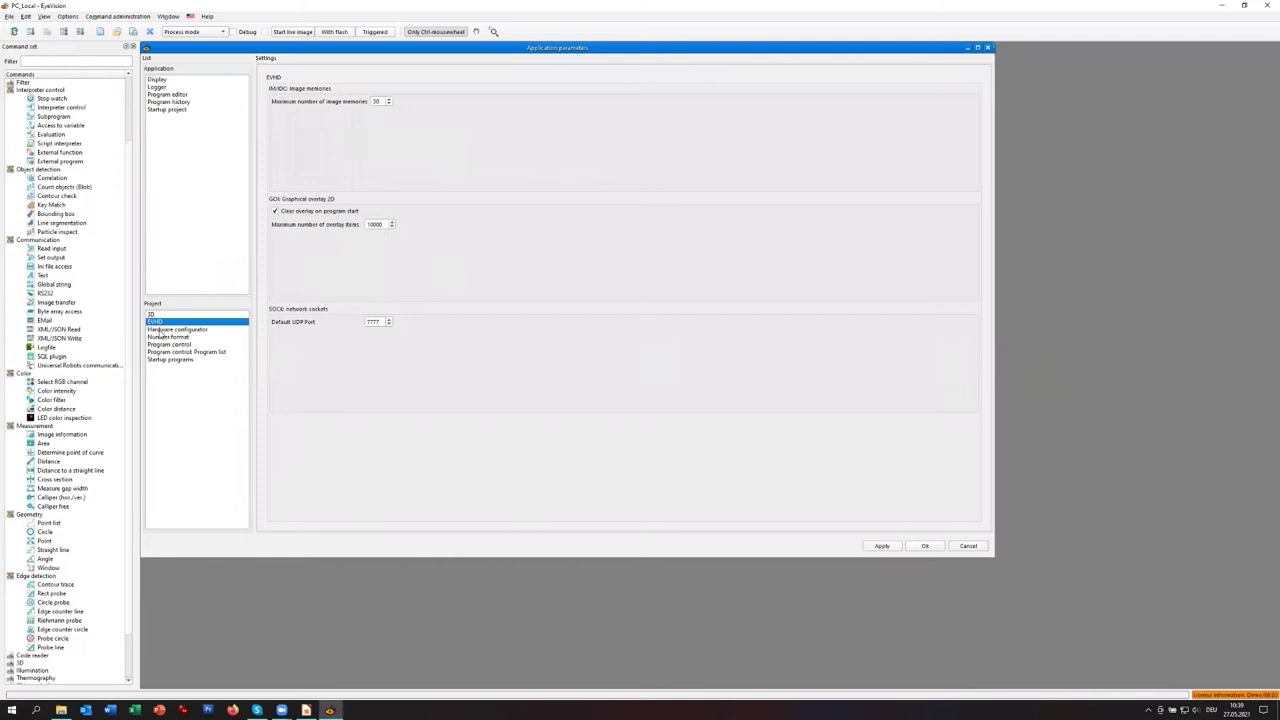
pyautogui.click(162, 330)
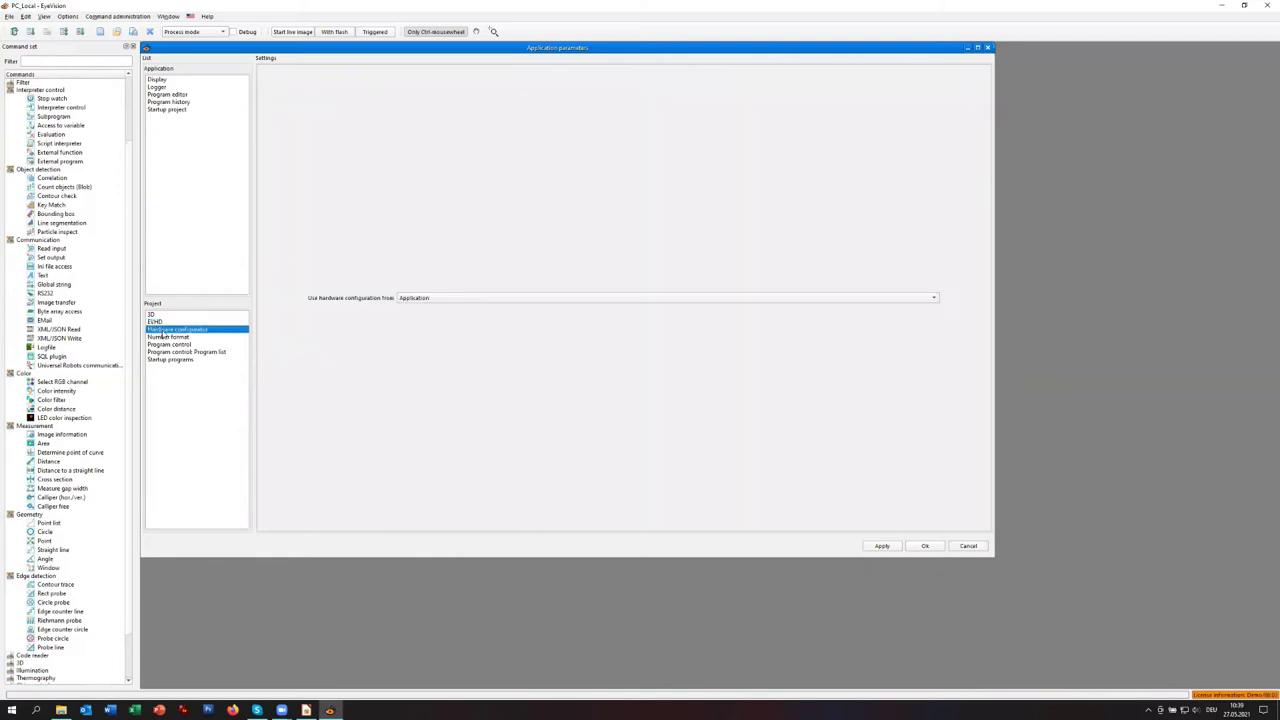
pyautogui.click(550, 299)
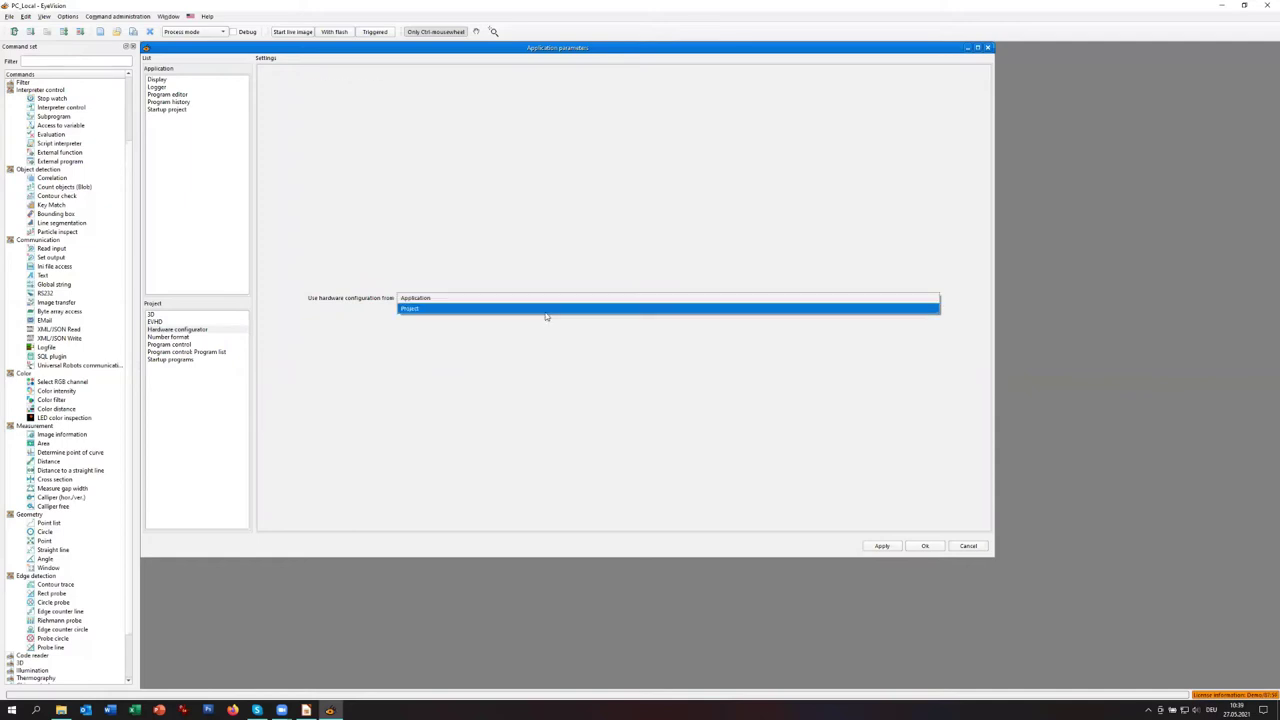
pyautogui.click(545, 311)
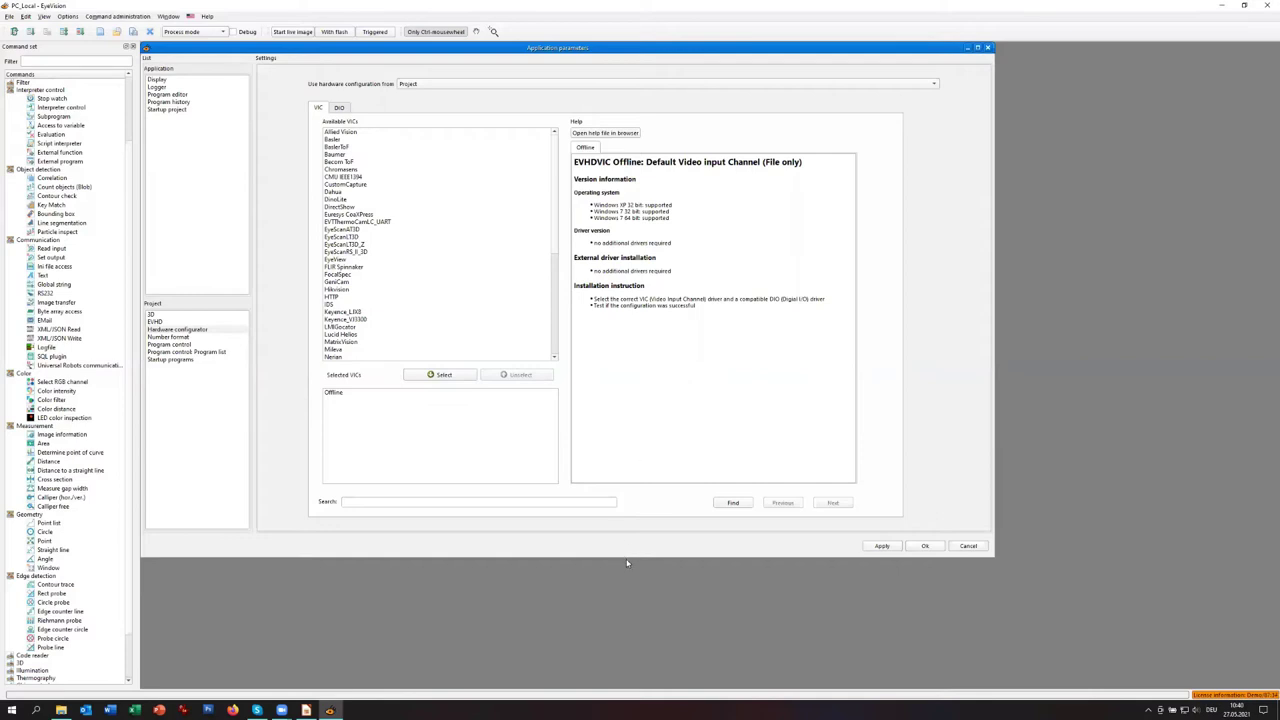
# - Examine the available VIC drivers and the Basler, GeniCam, Allied Vision and DirectShow installation instructions, and leave the application parameters without saving
pyautogui.moveTo(630, 557); pyautogui.dragTo(631, 688)
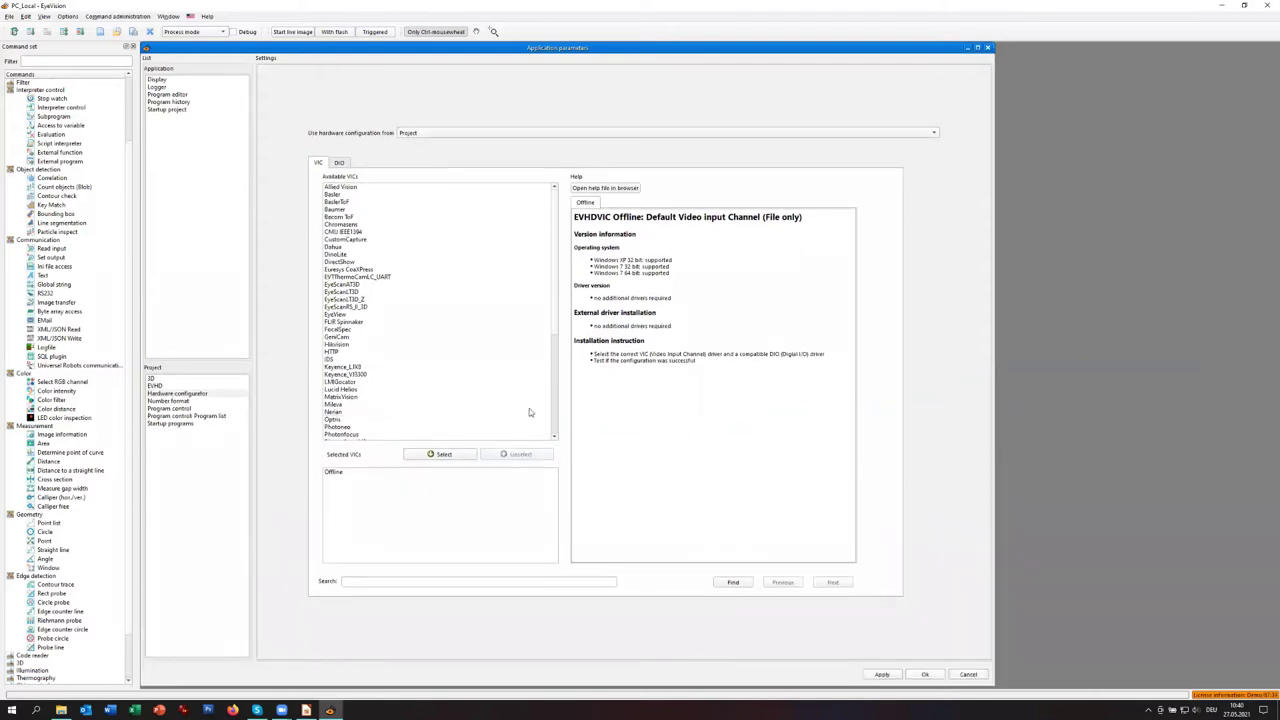
pyautogui.scroll(-2, 506, 378)
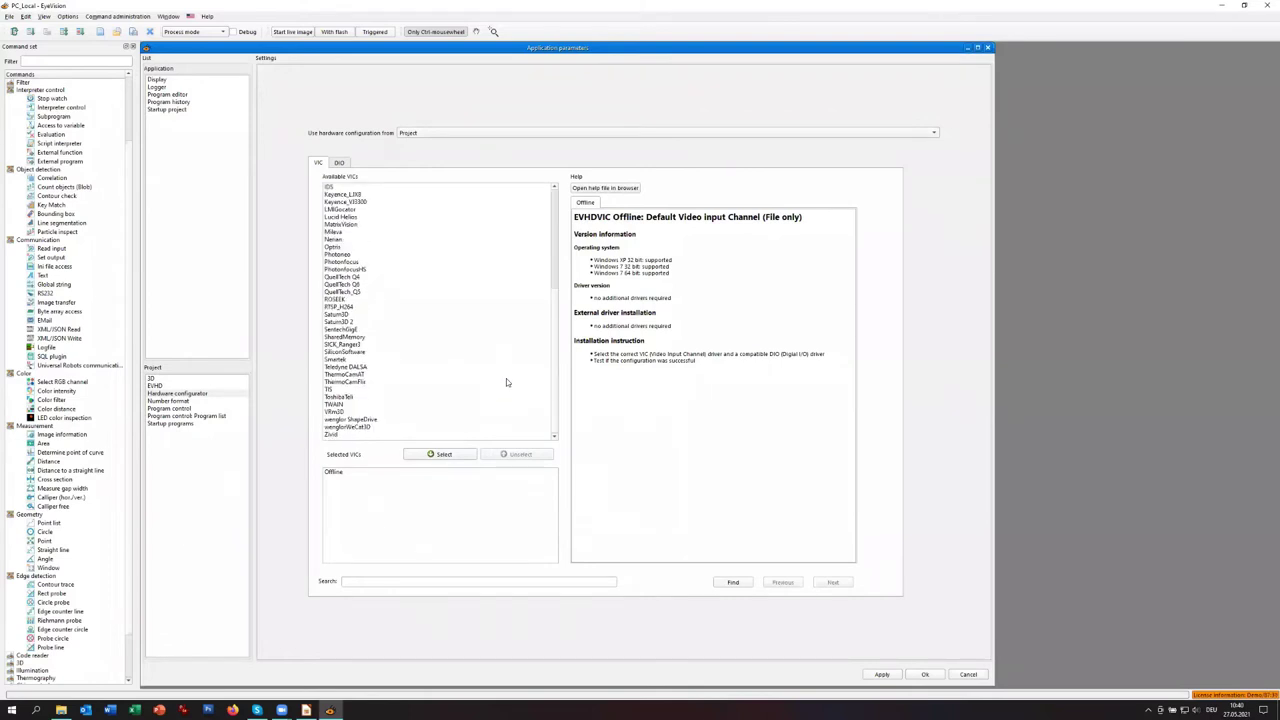
pyautogui.scroll(2, 506, 378)
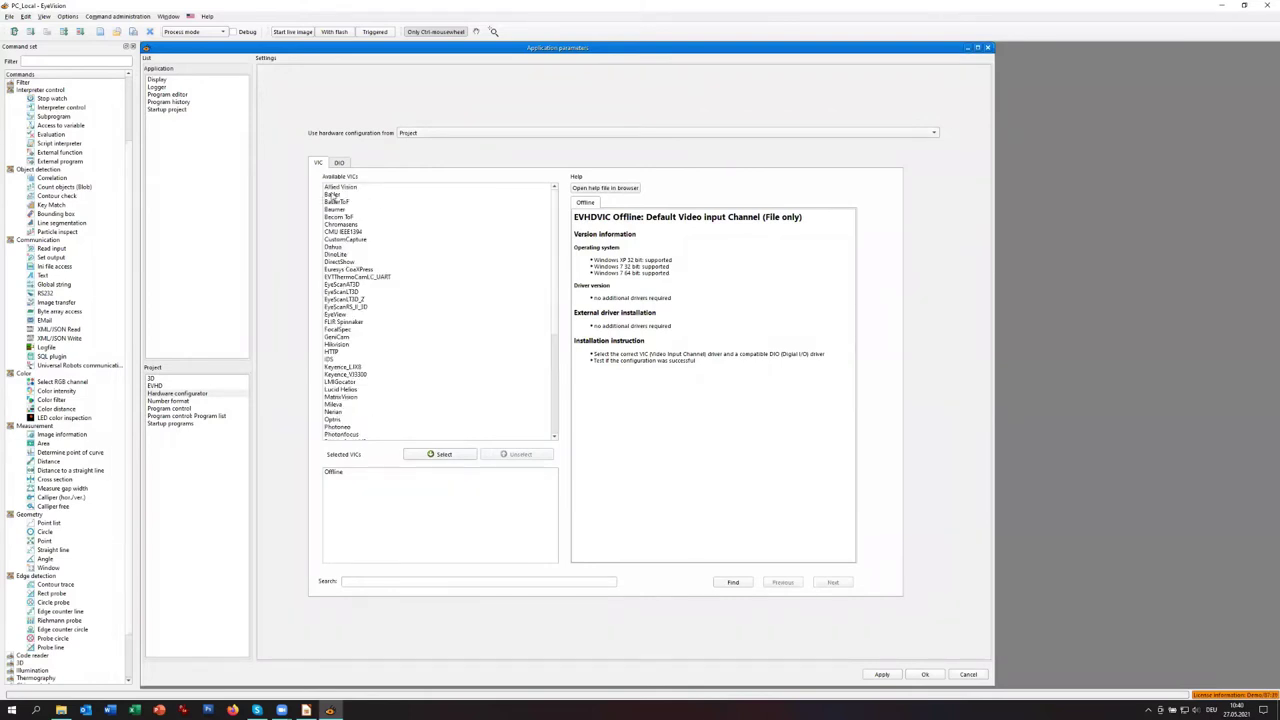
pyautogui.scroll(-8, 372, 277)
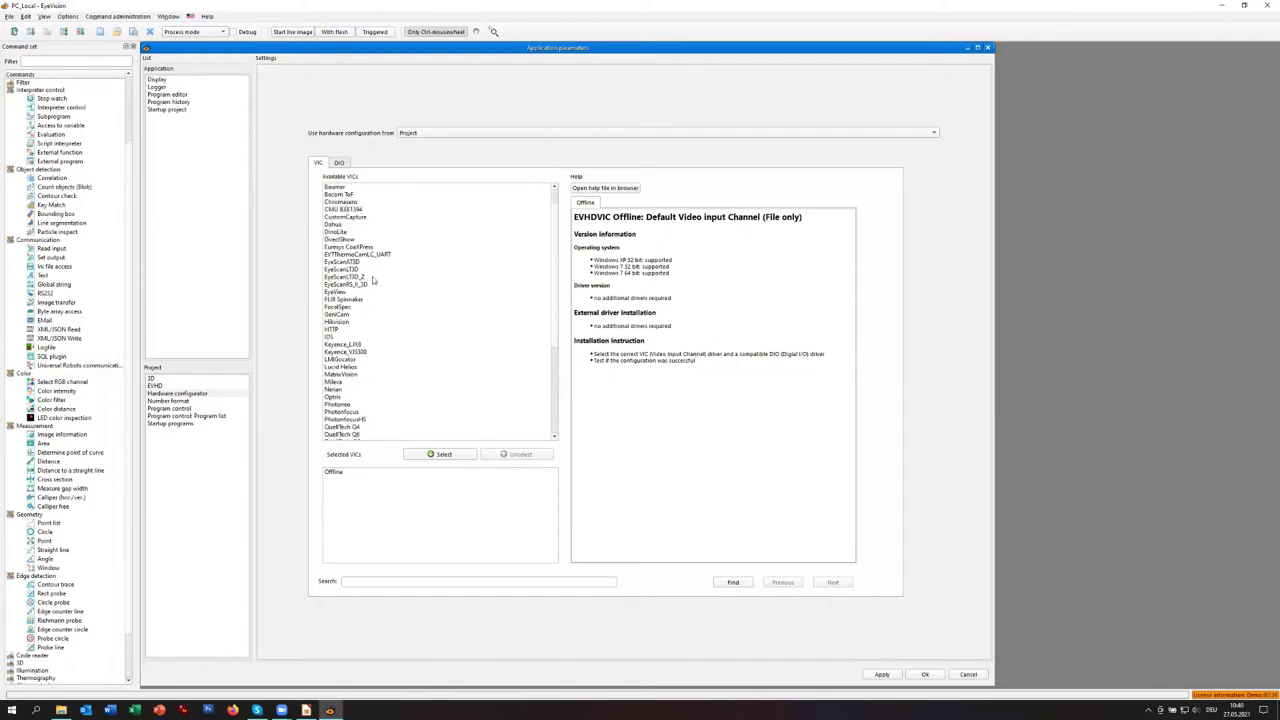
pyautogui.scroll(8, 408, 335)
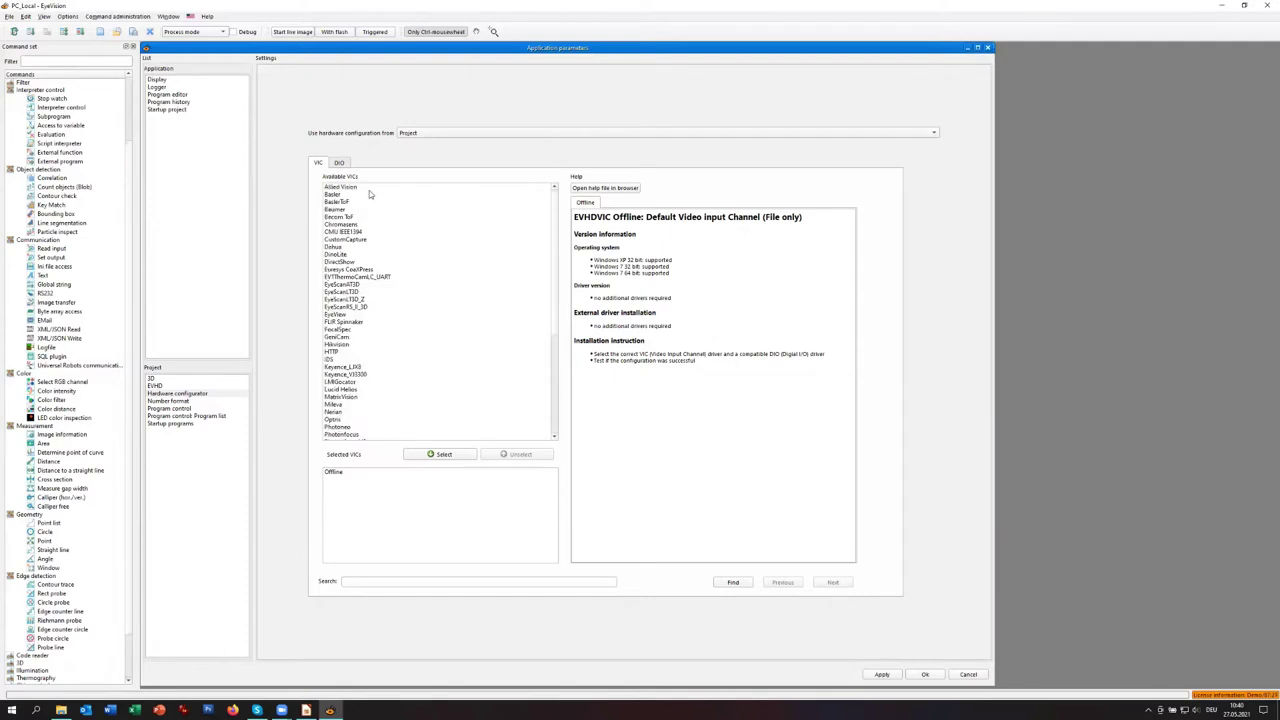
pyautogui.click(358, 195)
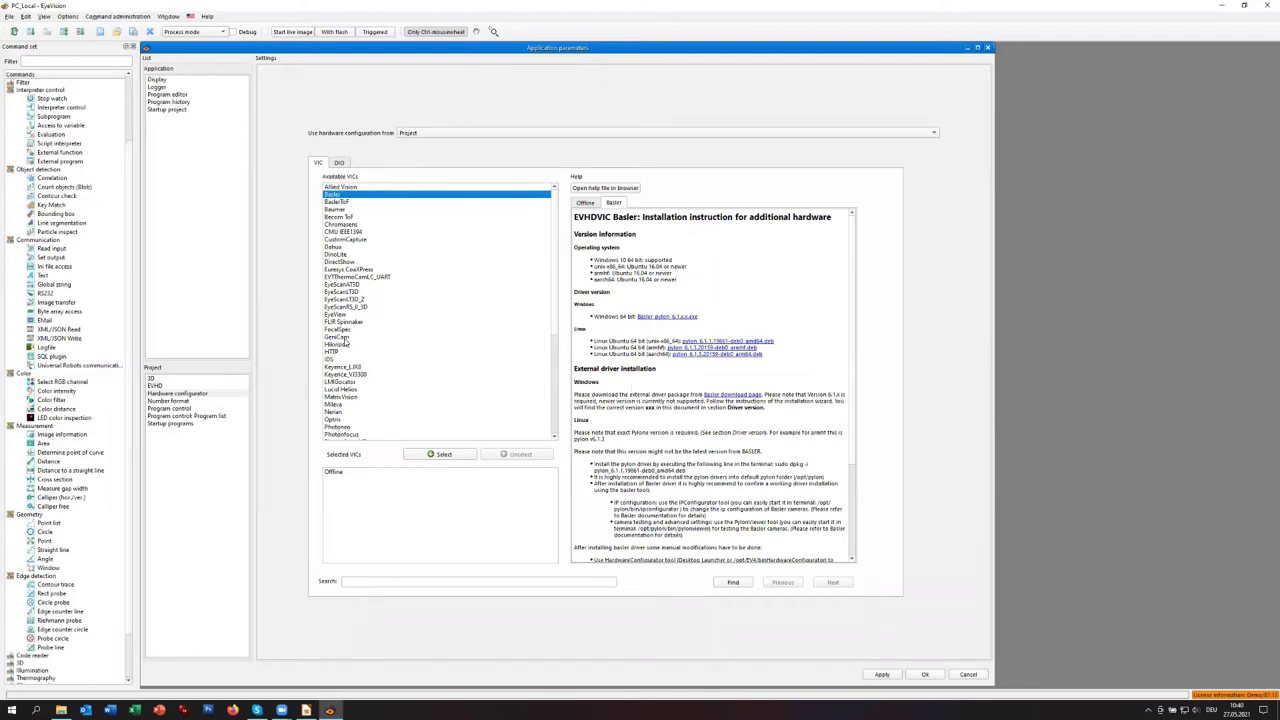
pyautogui.click(345, 339)
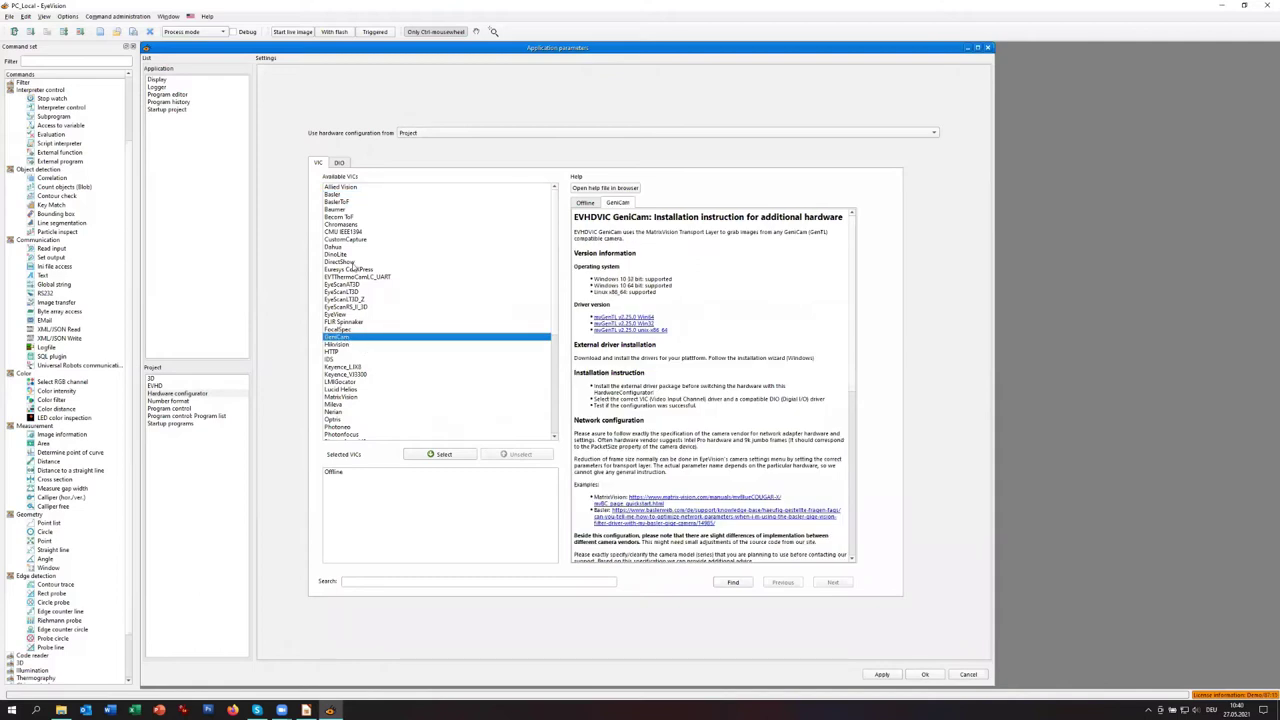
pyautogui.click(345, 188)
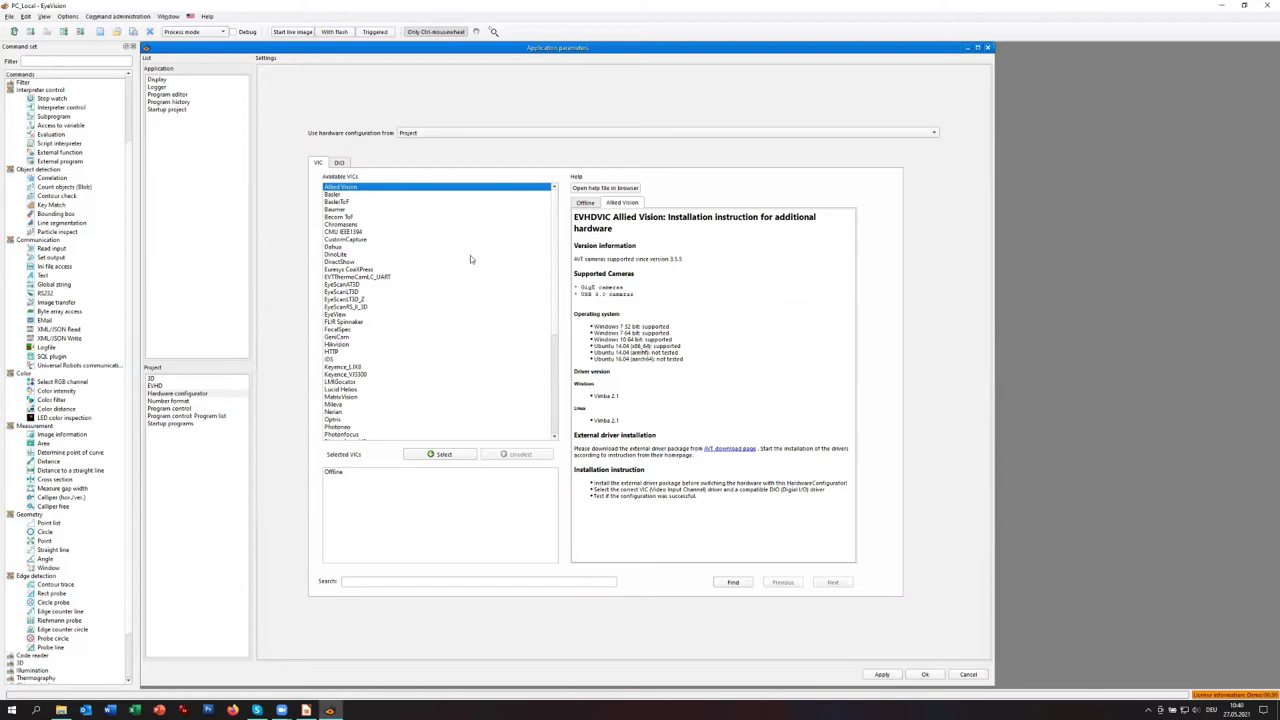
pyautogui.click(350, 195)
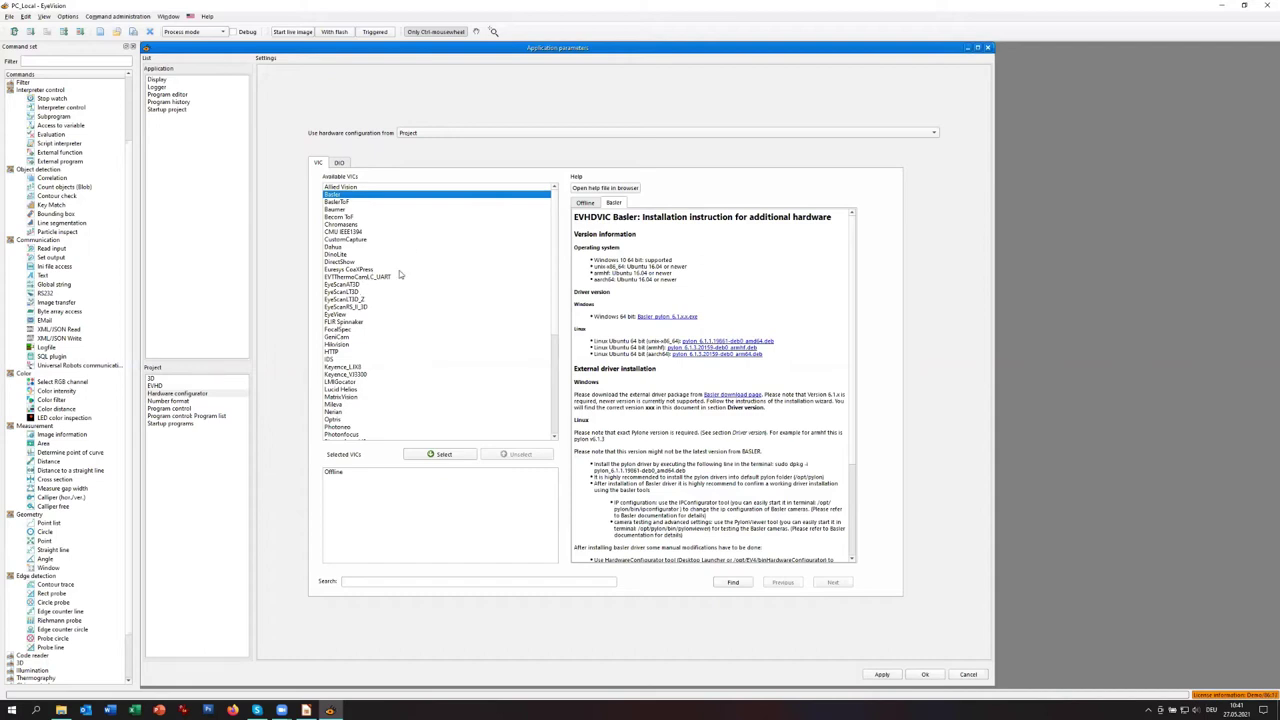
pyautogui.click(352, 263)
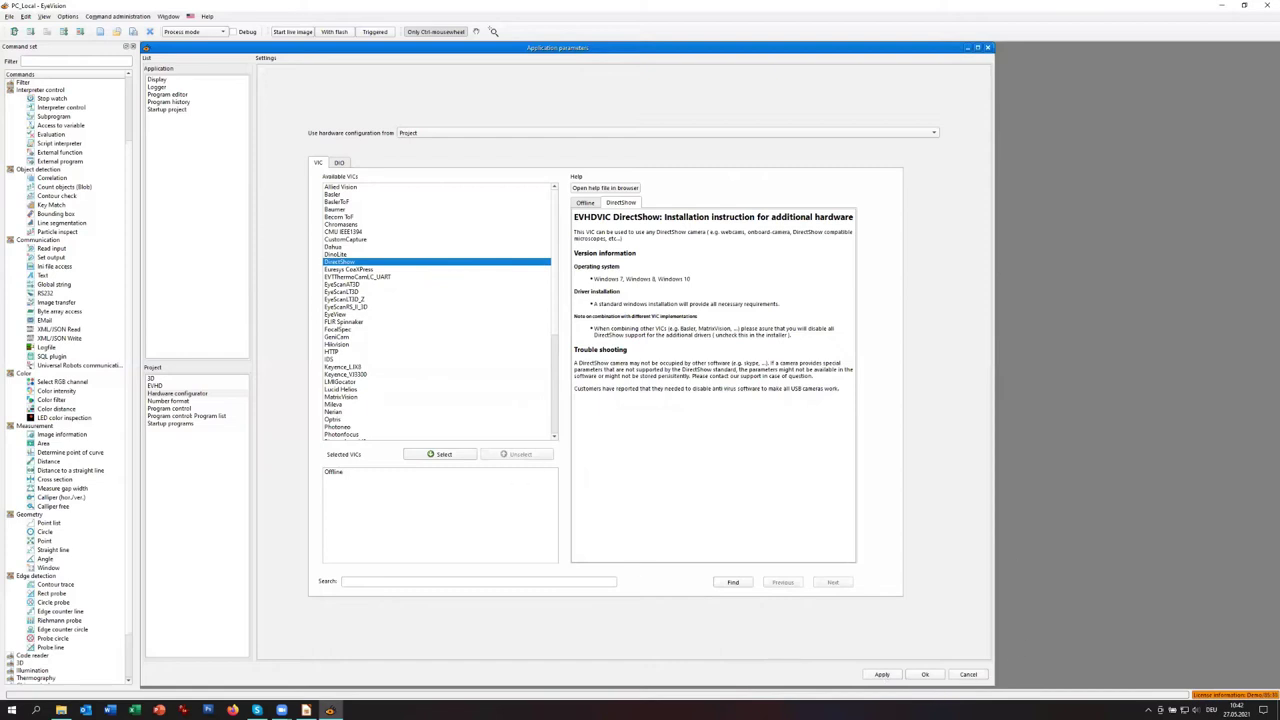
pyautogui.click(966, 676)
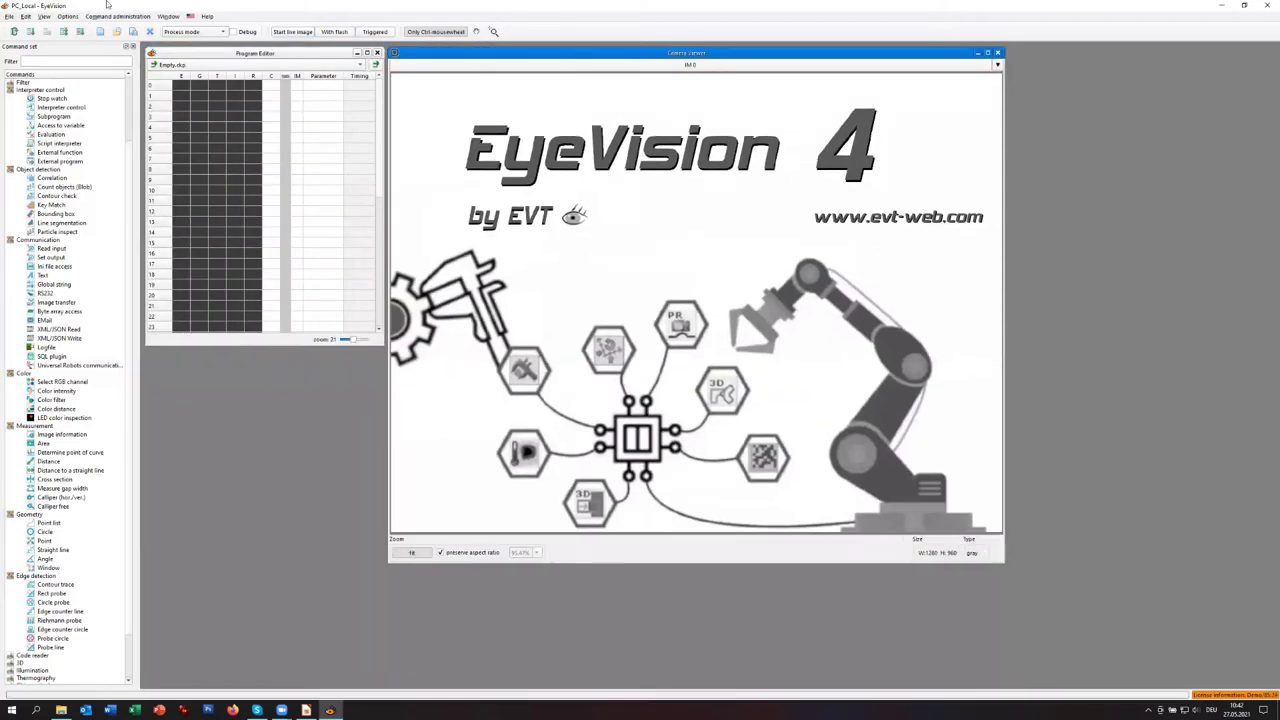
# - Run the live camera image, stop it on the ring part, and extend the Program Editor to the Camera Viewer's height
pyautogui.click(302, 33)
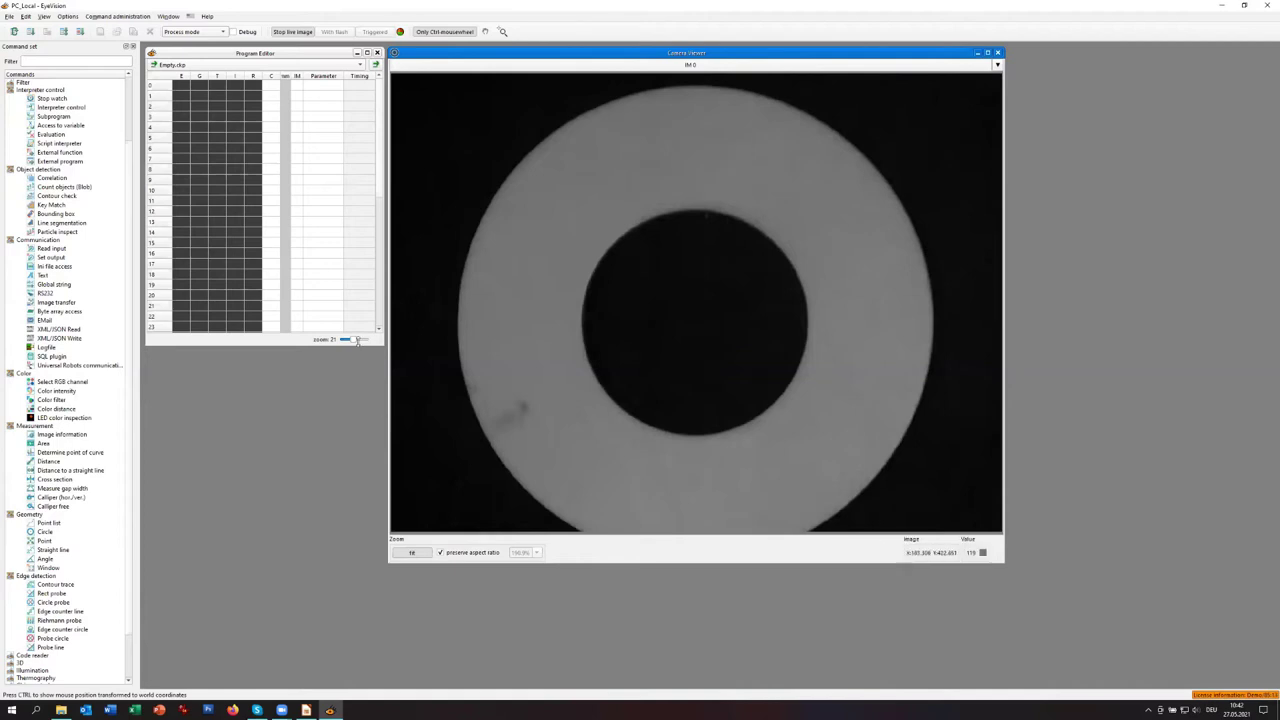
pyautogui.click(295, 36)
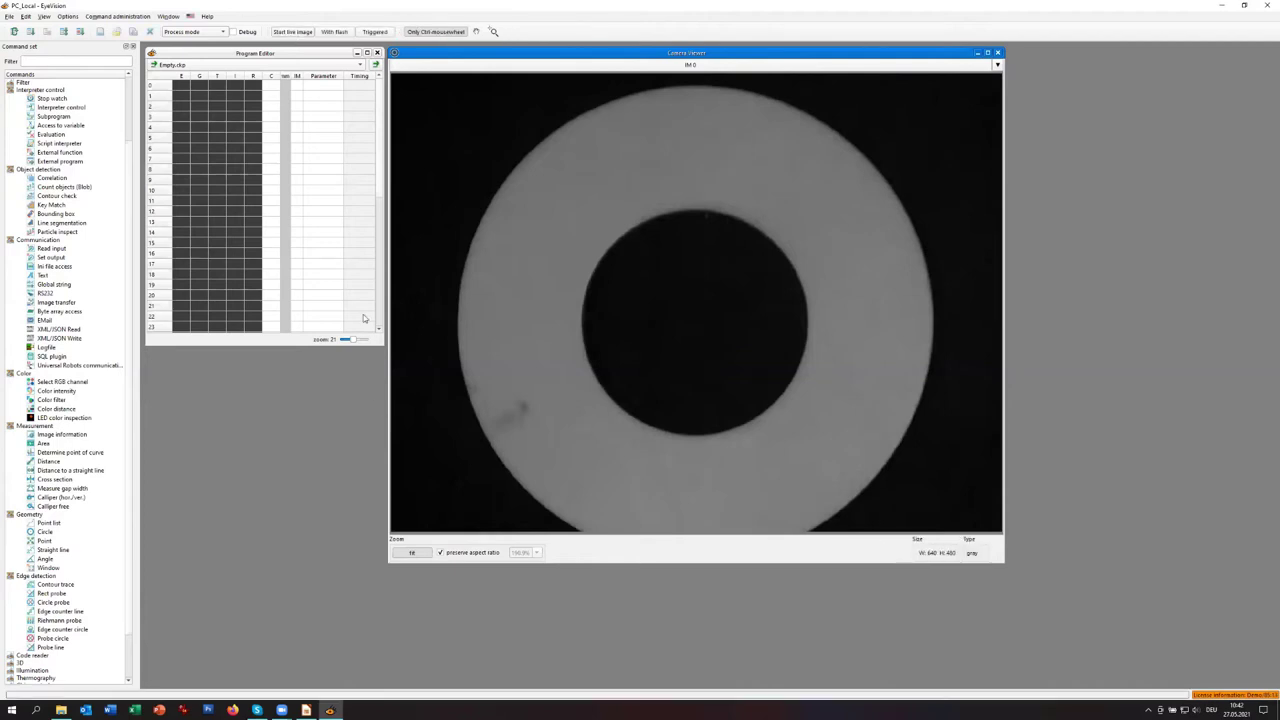
pyautogui.moveTo(287, 347); pyautogui.dragTo(288, 561)
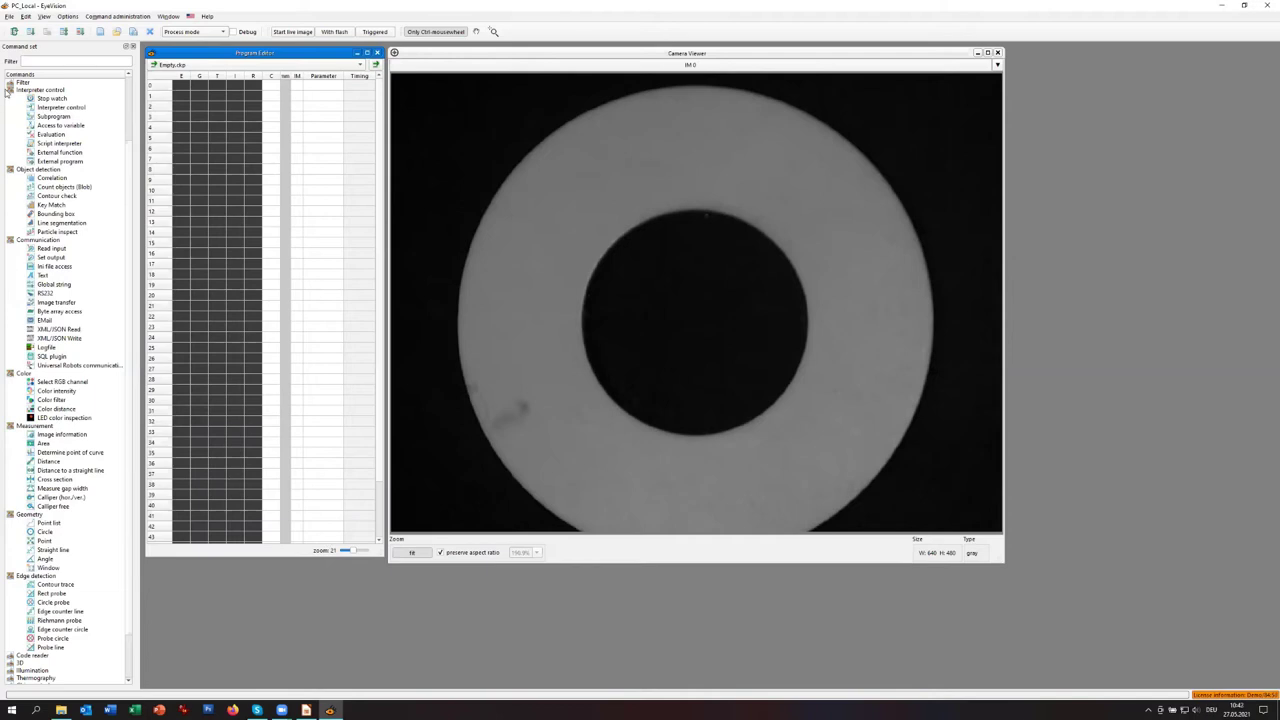
pyautogui.scroll(3, 7, 90)
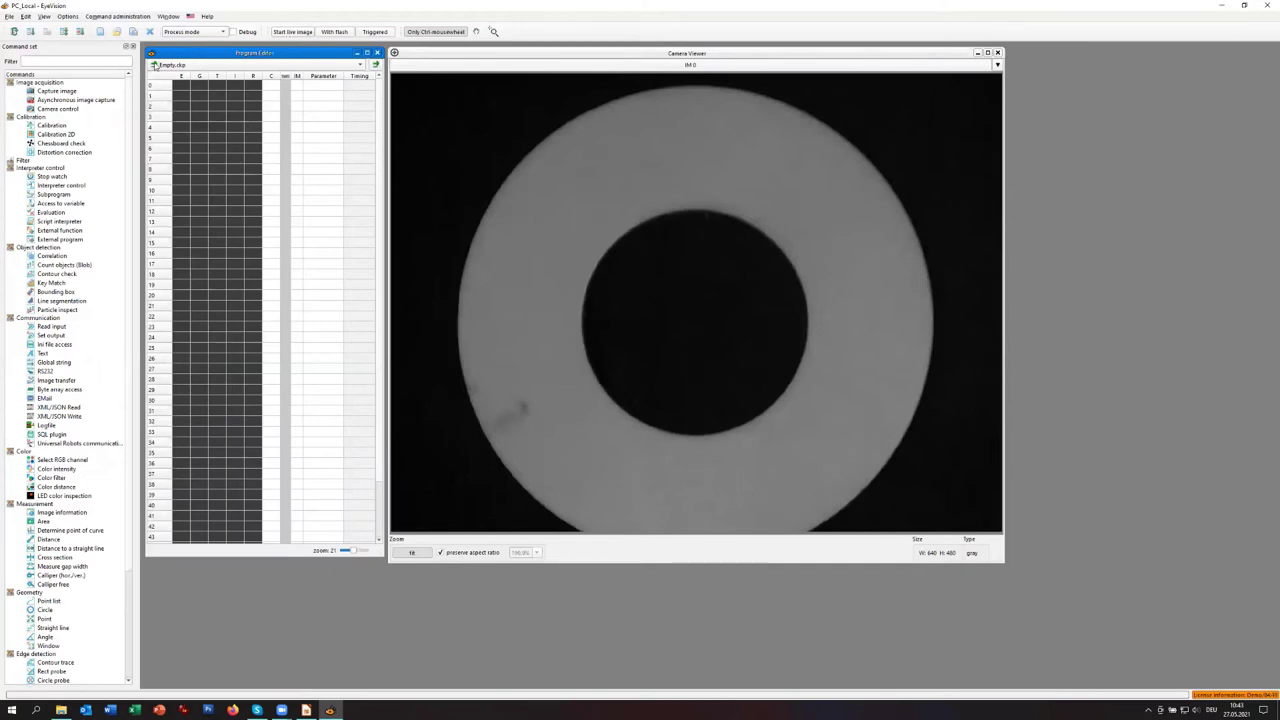
# - Show the Histogram / Pseudo-color view for the ring image and widen it
pyautogui.click(44, 18)
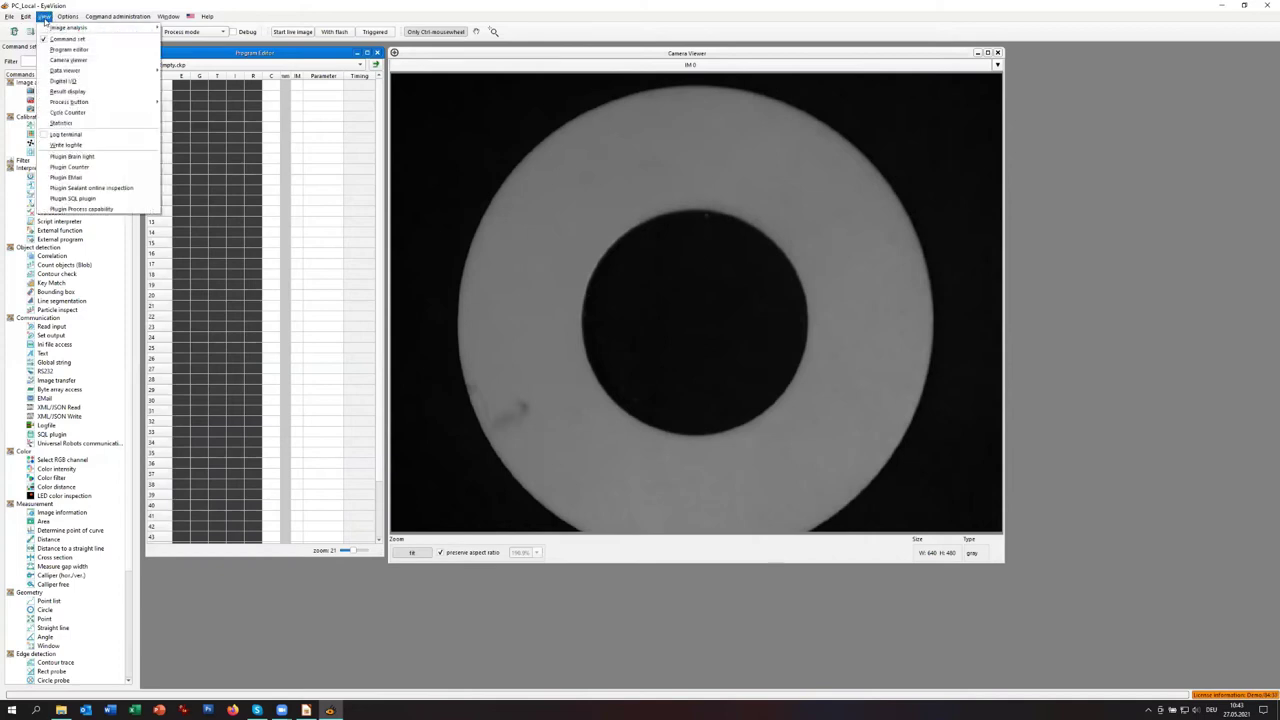
pyautogui.moveTo(42, 28)
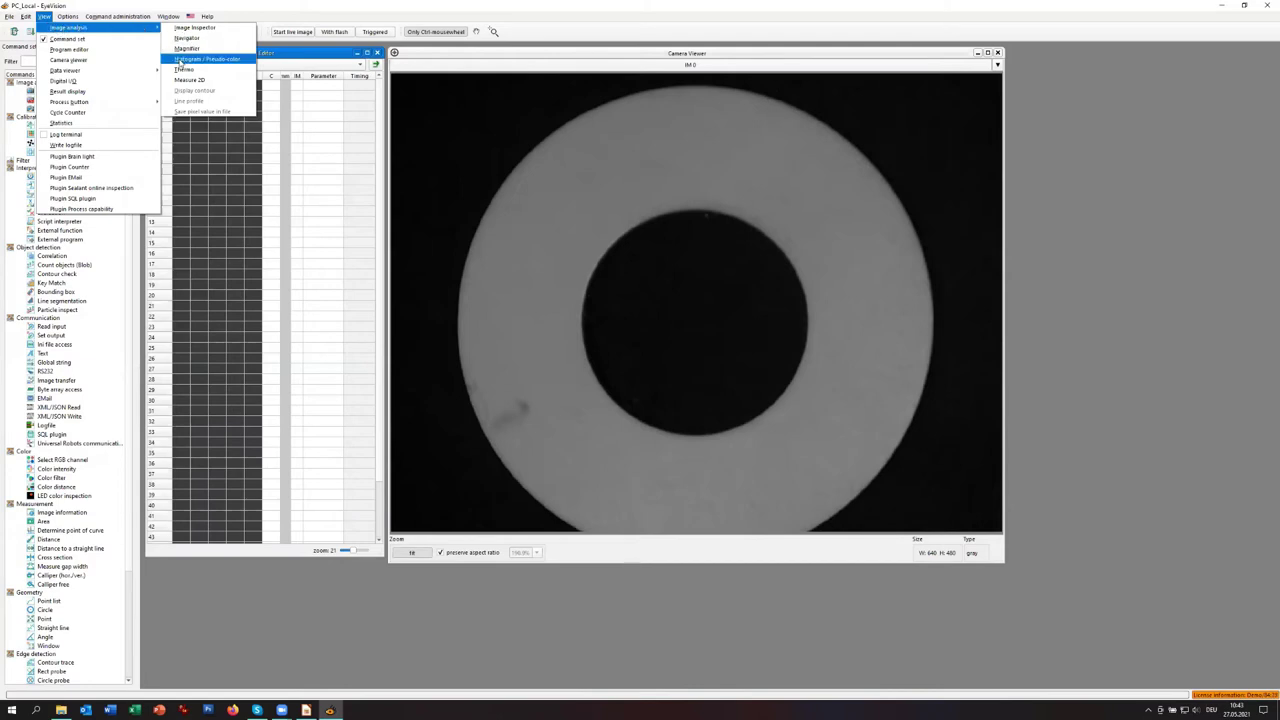
pyautogui.click(180, 62)
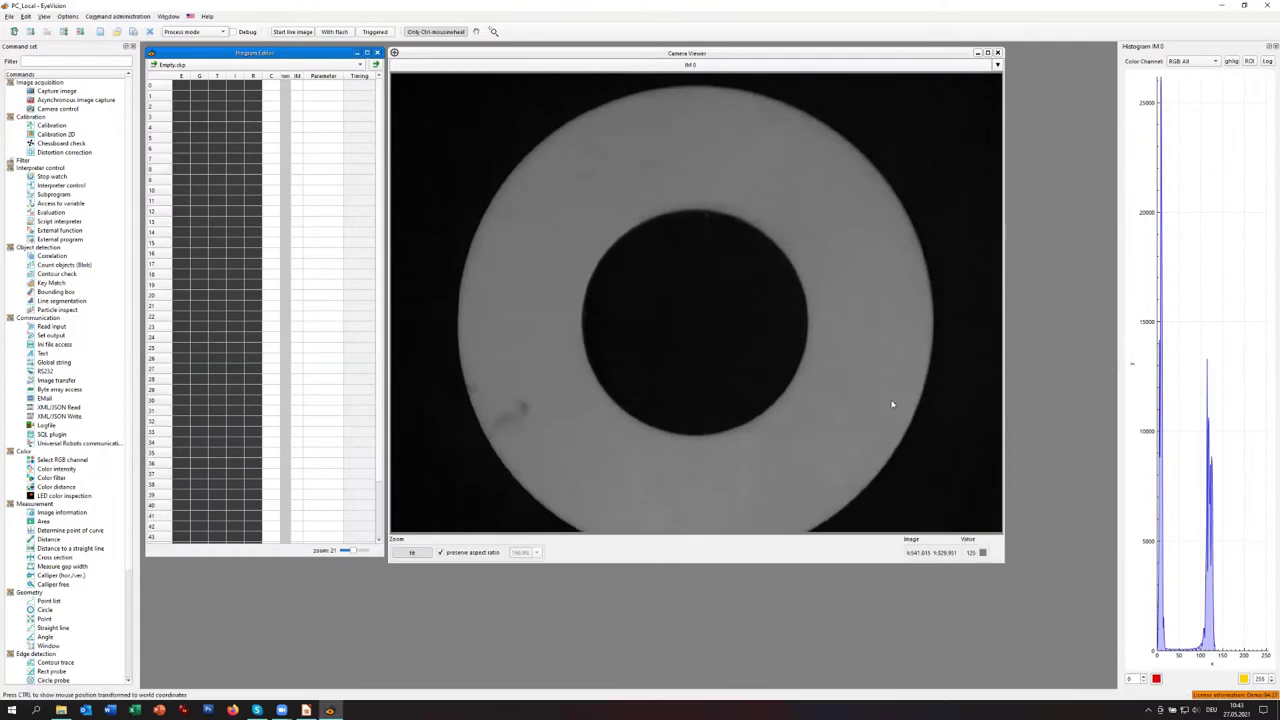
pyautogui.moveTo(1118, 368); pyautogui.dragTo(1041, 365)
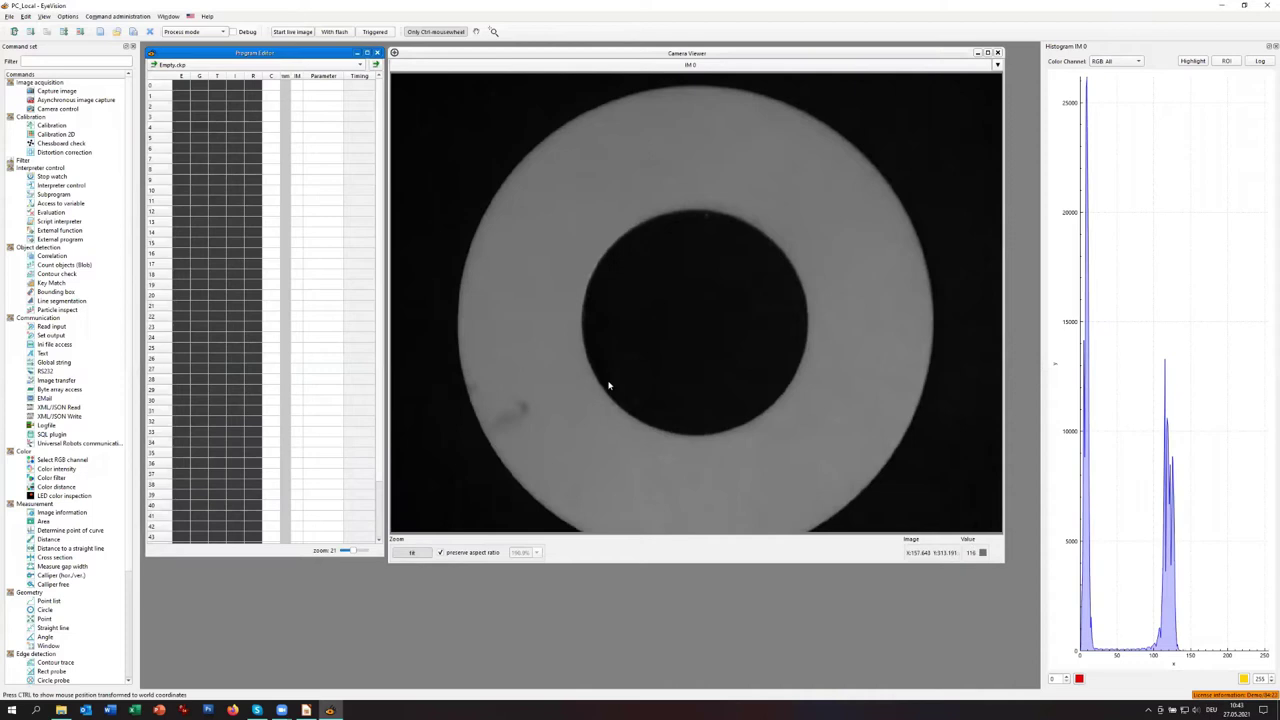
# - Limit the histogram to a rectangular ROI across the ring's left wall and highlight gray values from 0 to about 106
pyautogui.click(1226, 61)
pyautogui.moveTo(428, 115); pyautogui.dragTo(474, 353)
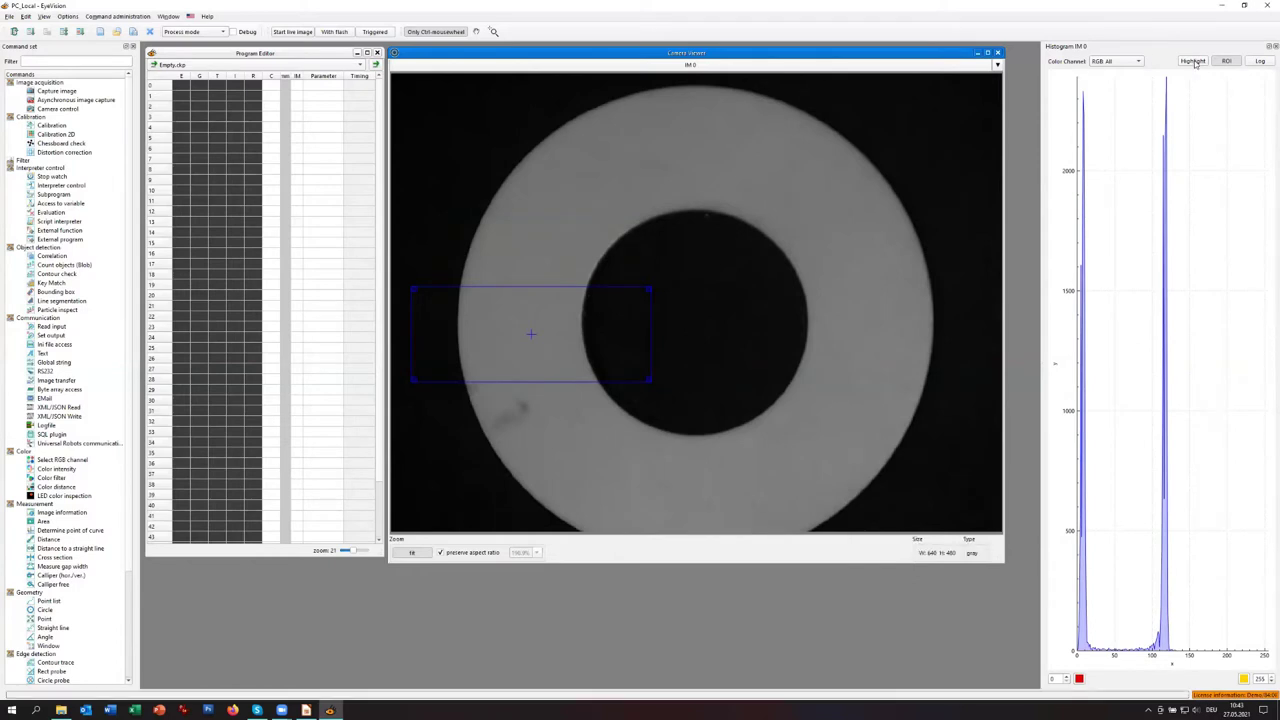
pyautogui.click(1192, 61)
pyautogui.moveTo(1265, 642); pyautogui.dragTo(1160, 648)
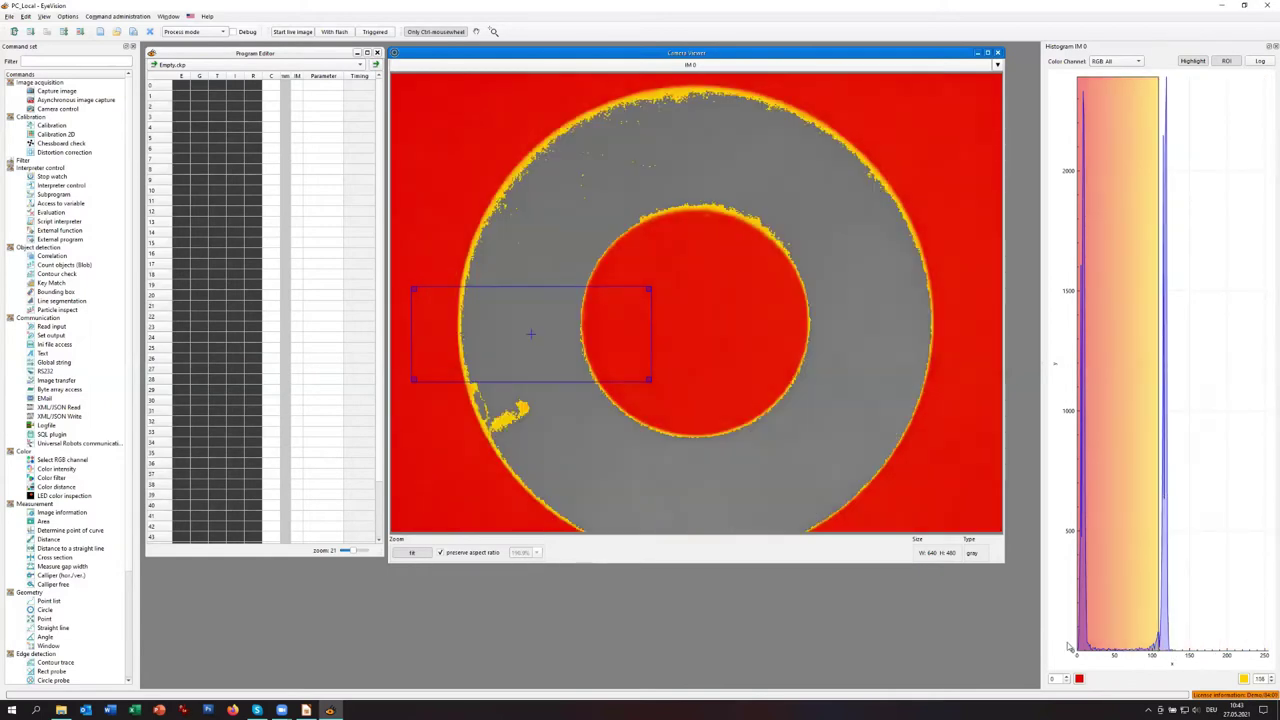
# - Raise the lower highlight limit to about 21 and update the live image of the ring's left wall at 400% zoom
pyautogui.moveTo(1077, 646); pyautogui.dragTo(1093, 645)
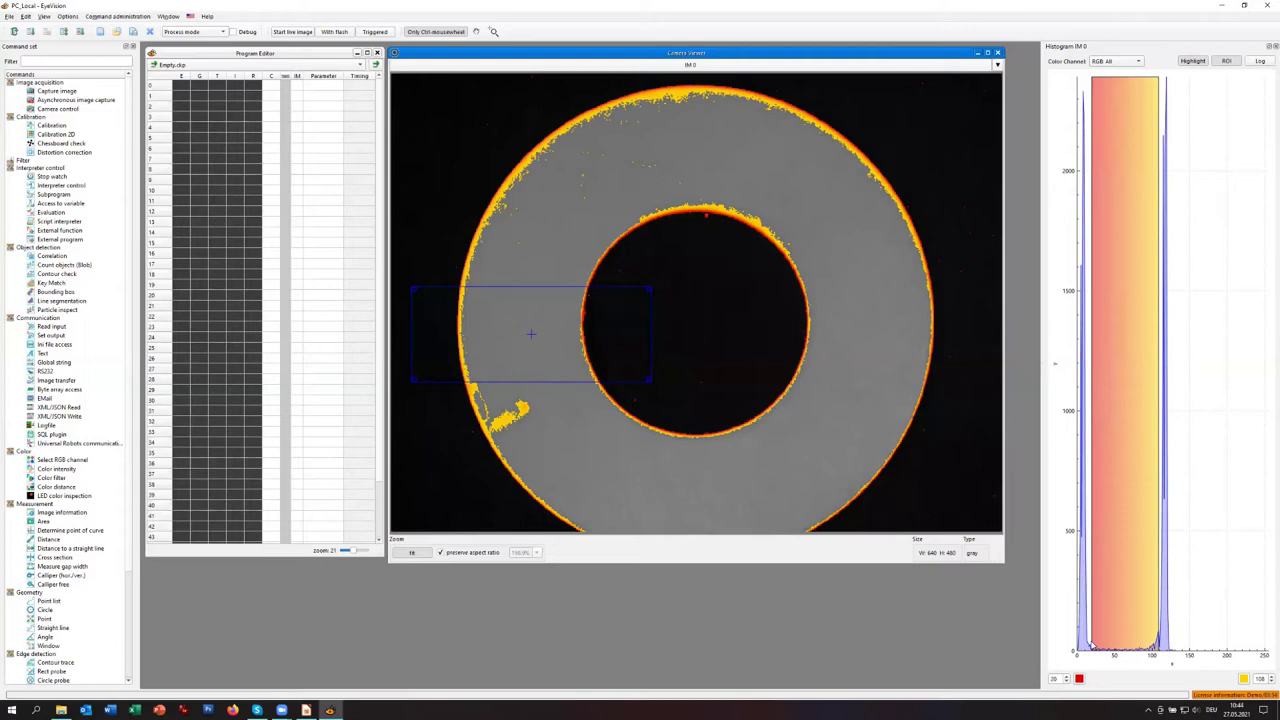
pyautogui.moveTo(1092, 646); pyautogui.dragTo(1095, 645)
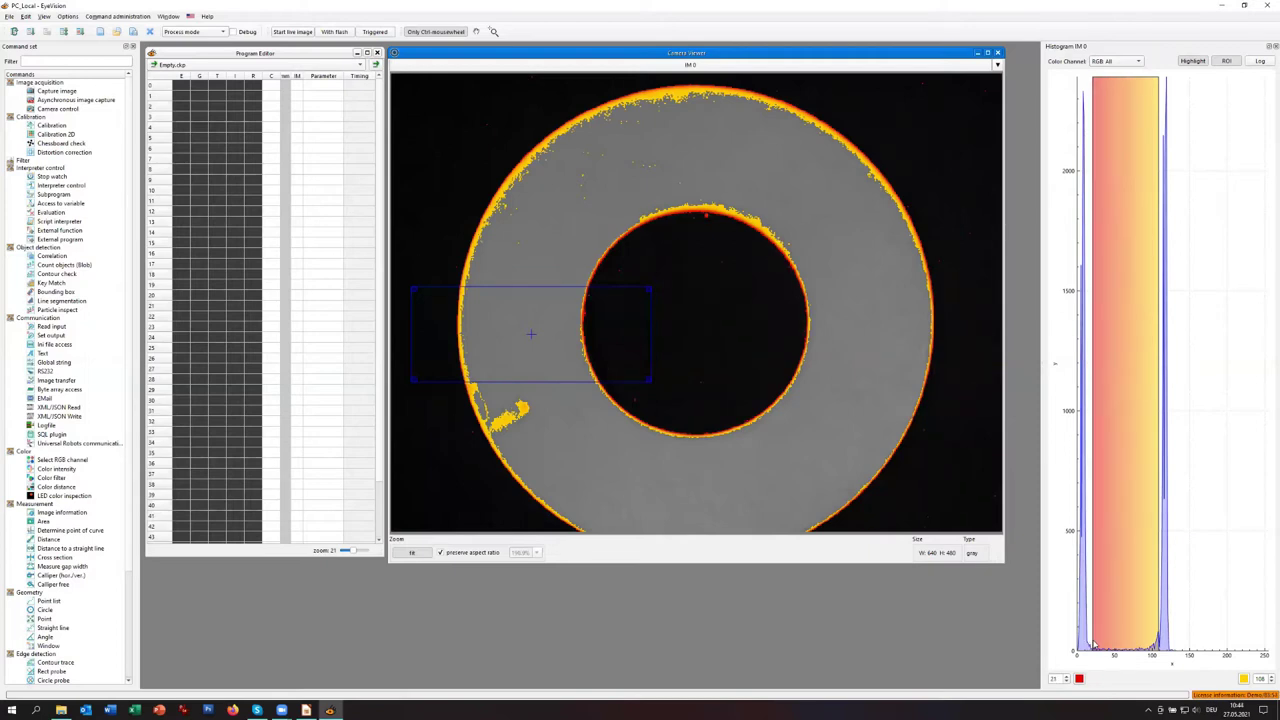
pyautogui.click(290, 32)
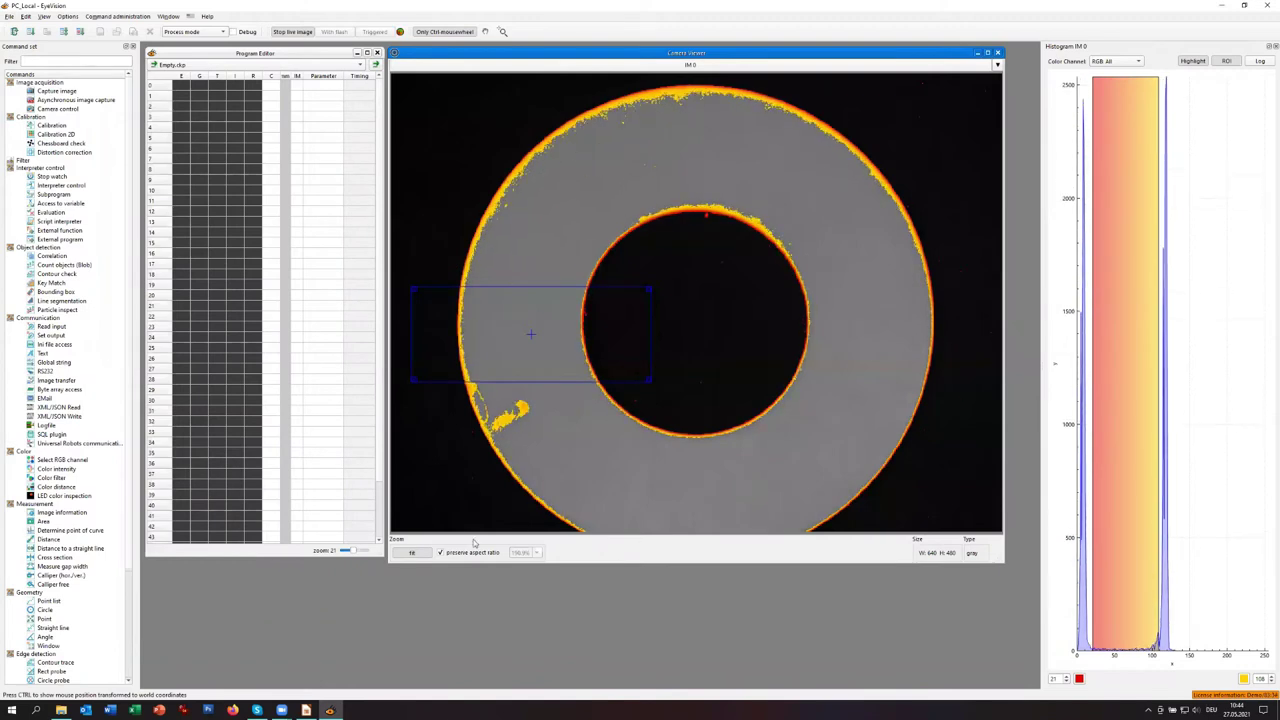
pyautogui.click(411, 553)
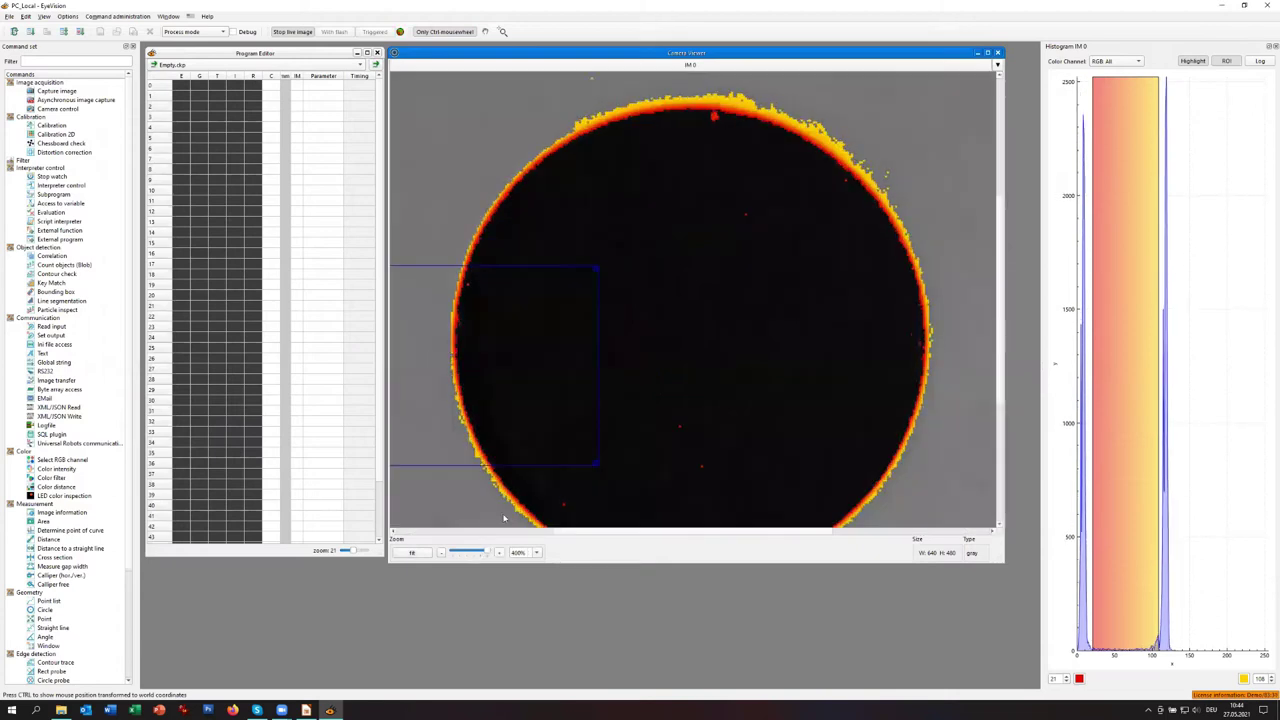
pyautogui.hscroll(-3, 515, 540)
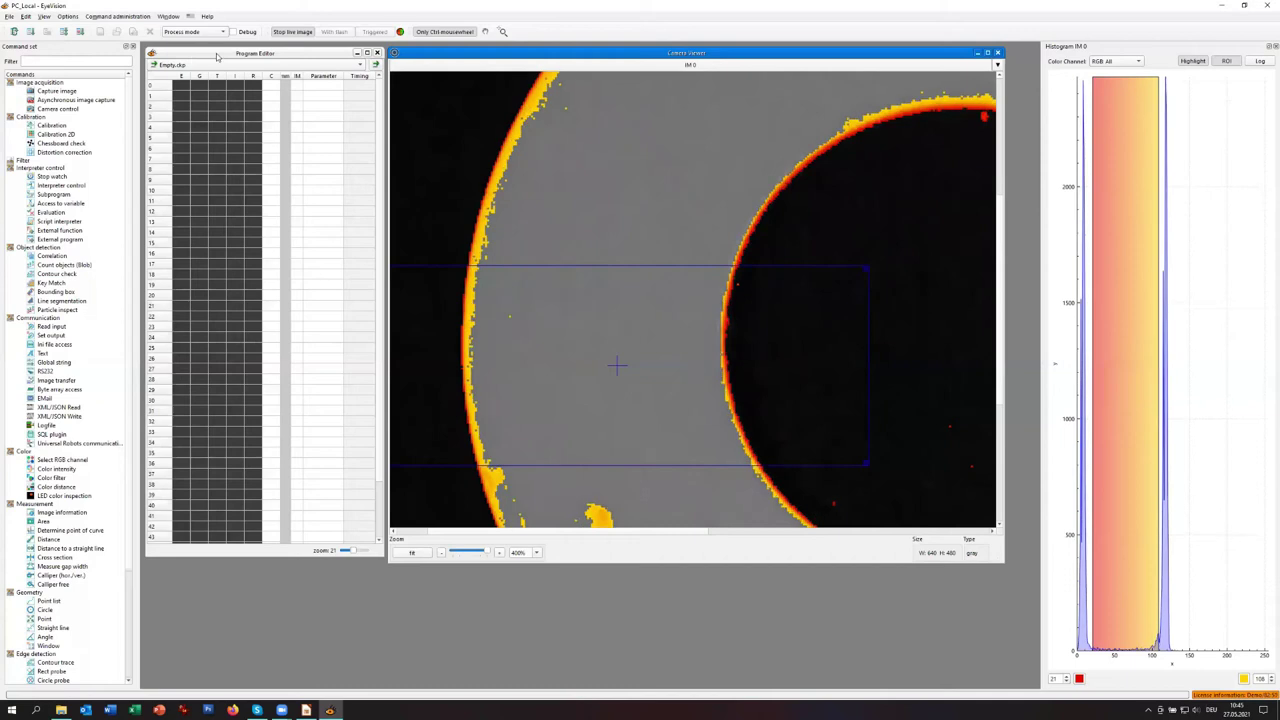
pyautogui.click(287, 32)
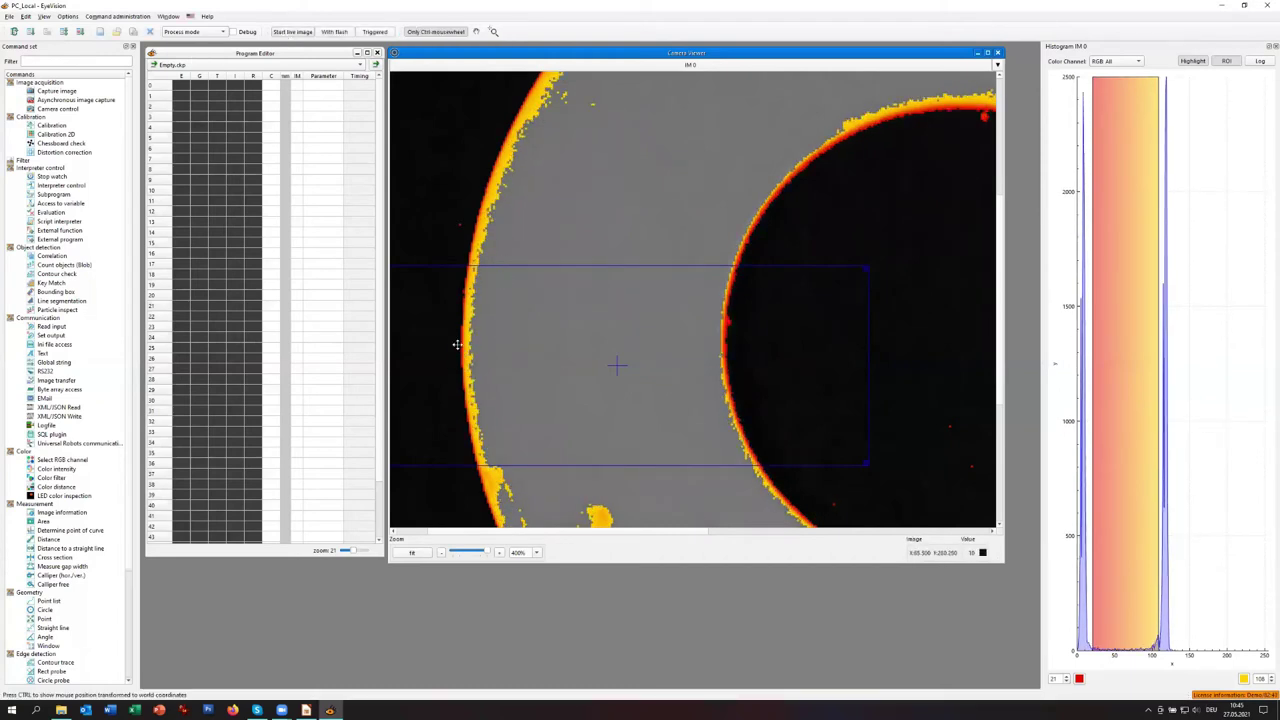
# - Extend the highlighted gray range to about 161 on the live image, and stop and close the analysis with the whole image fitted
pyautogui.click(291, 31)
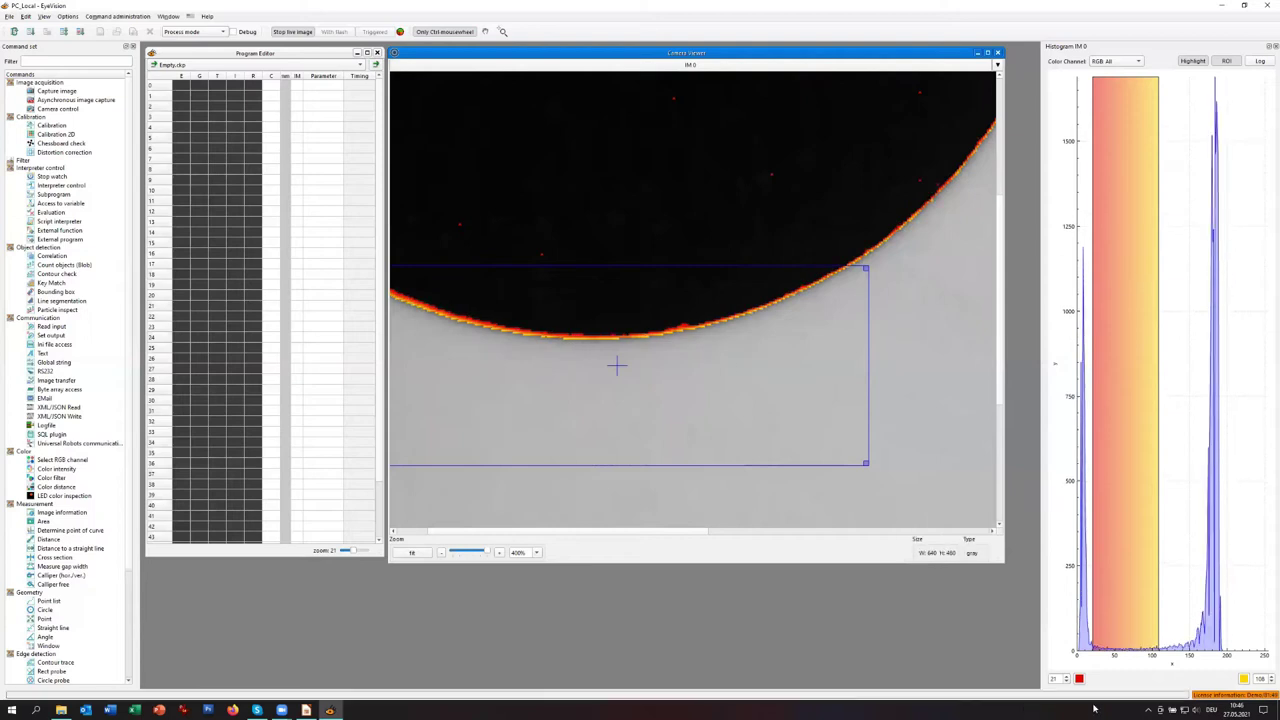
pyautogui.moveTo(1159, 533); pyautogui.dragTo(1200, 532)
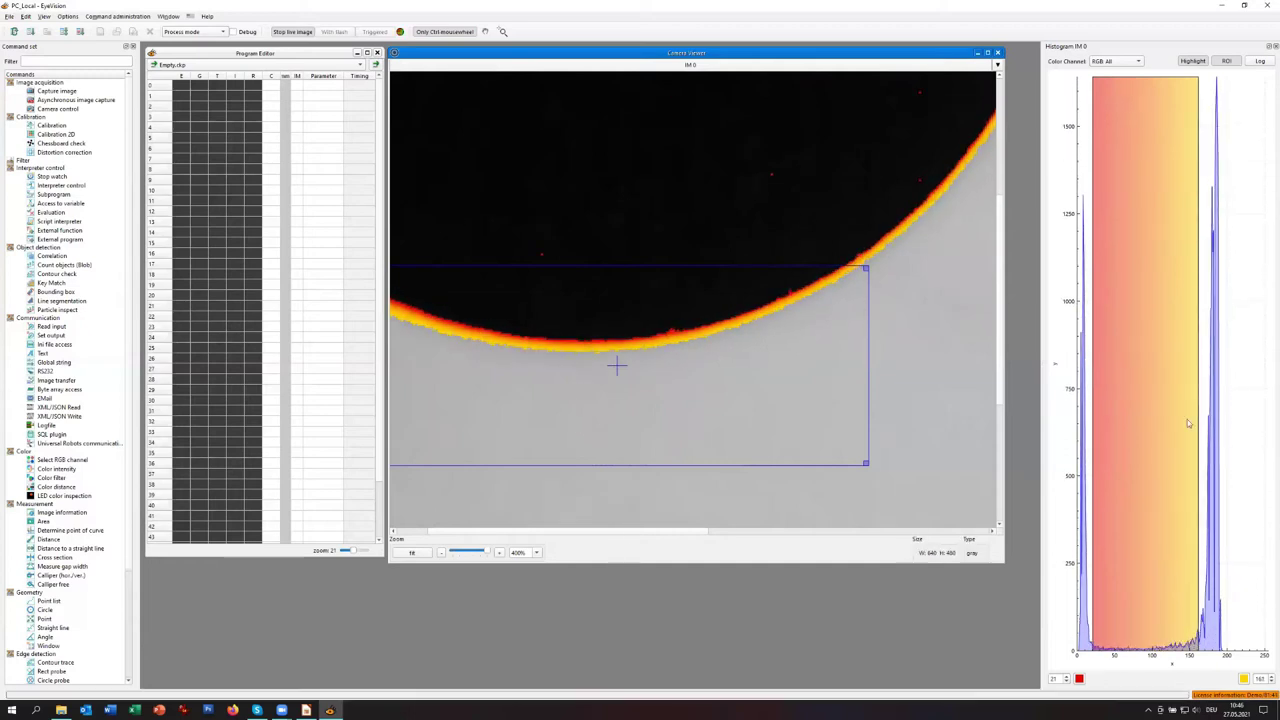
pyautogui.click(411, 552)
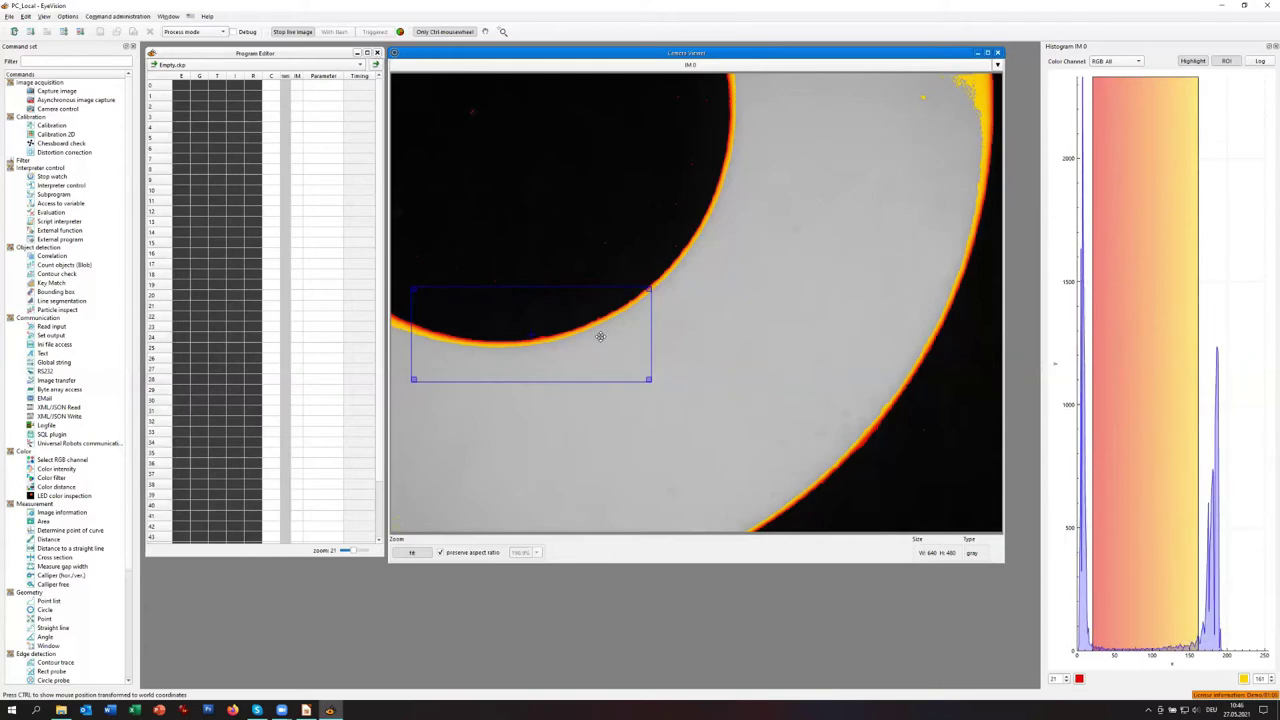
pyautogui.click(290, 31)
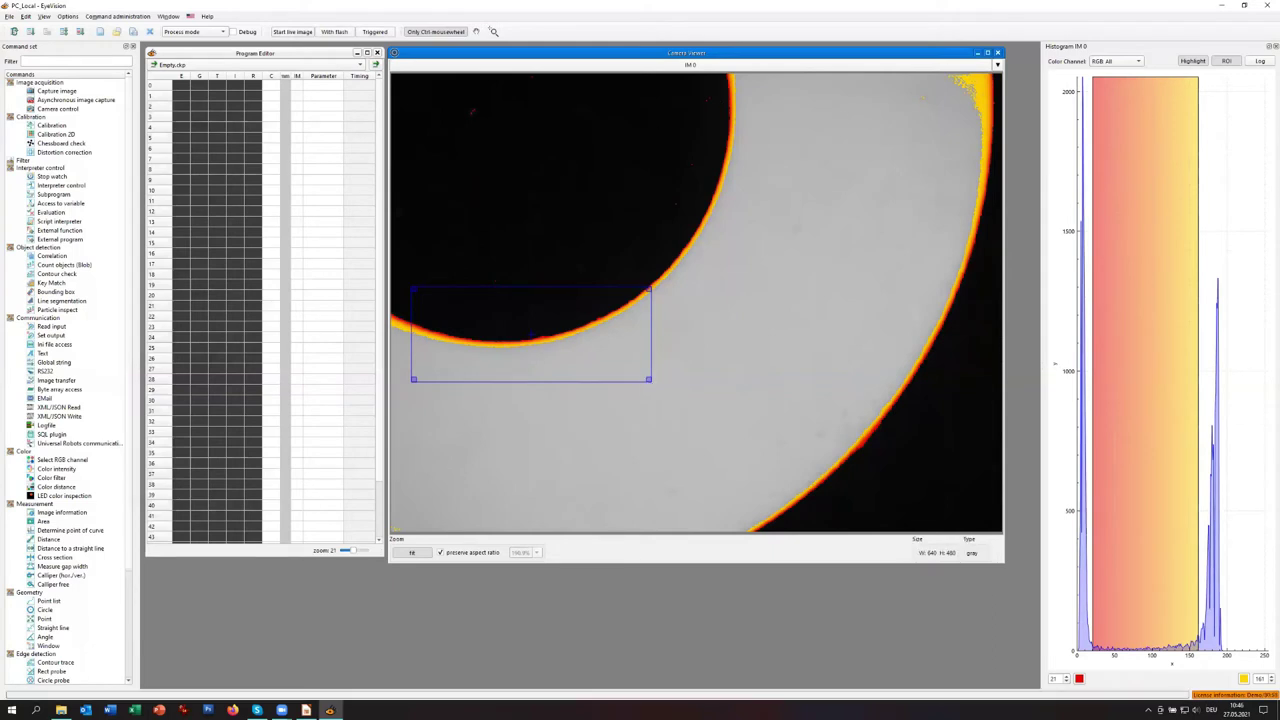
pyautogui.click(1271, 46)
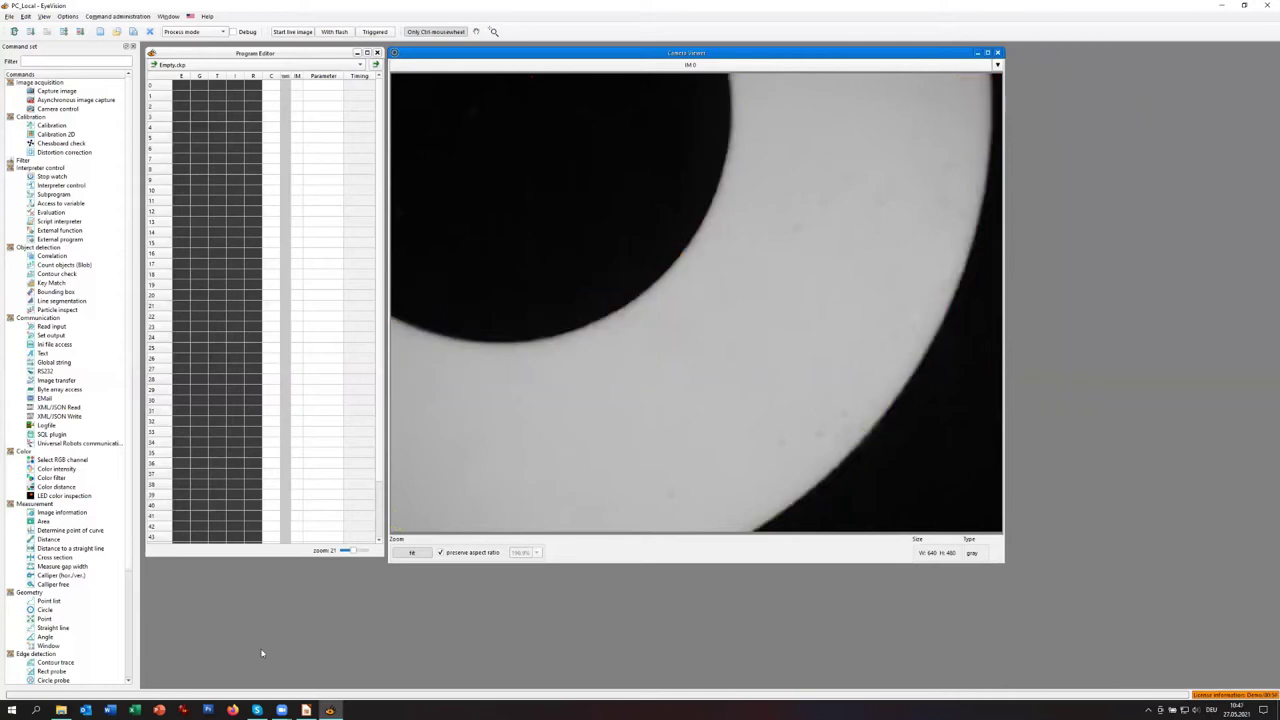
# - Show the Image Inspector and place an ROI of about 15 by 14 pixels at X 301, Y 174 on the inner edge
pyautogui.click(68, 17)
pyautogui.click(44, 17)
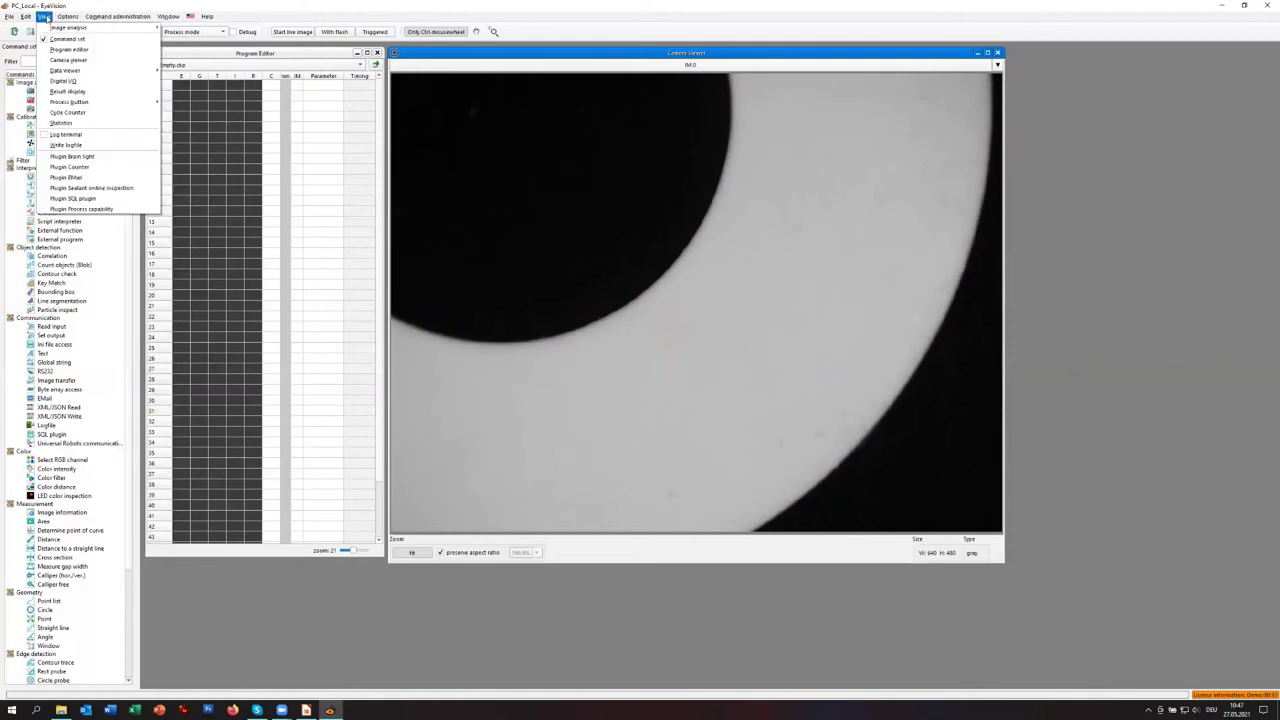
pyautogui.moveTo(60, 28)
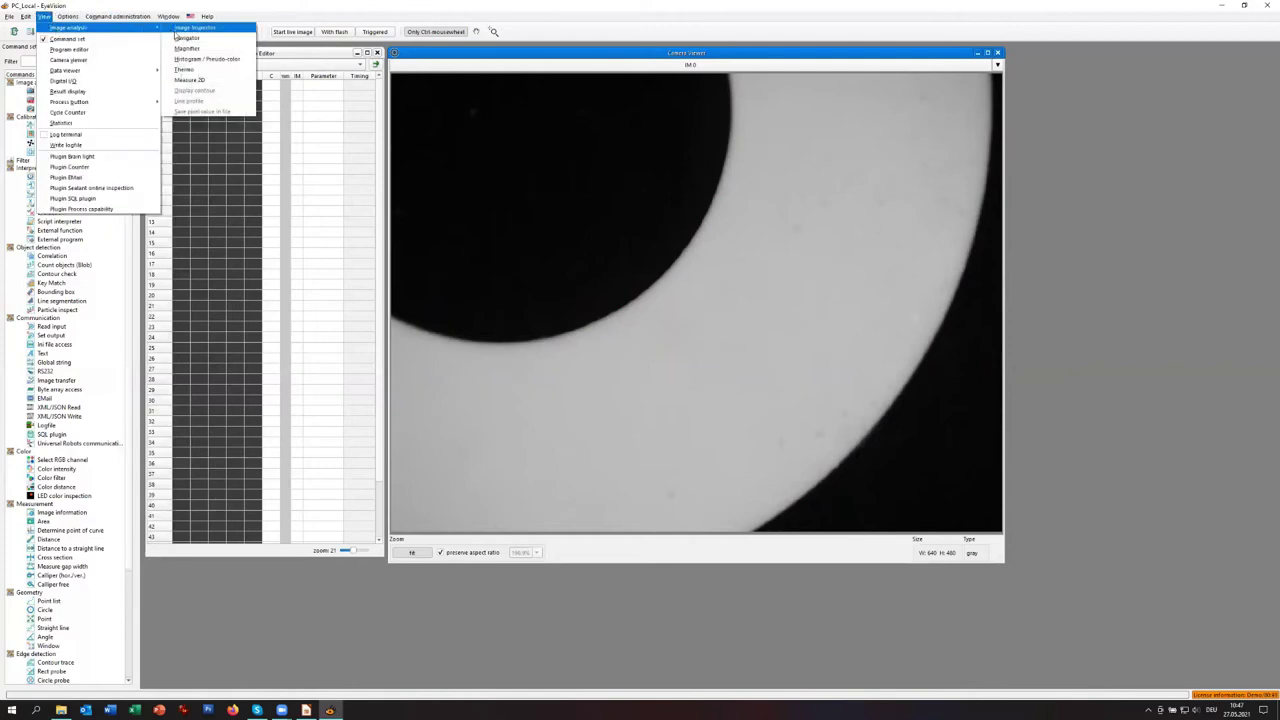
pyautogui.click(188, 28)
pyautogui.moveTo(449, 140); pyautogui.dragTo(666, 262)
pyautogui.moveTo(713, 302); pyautogui.dragTo(590, 202)
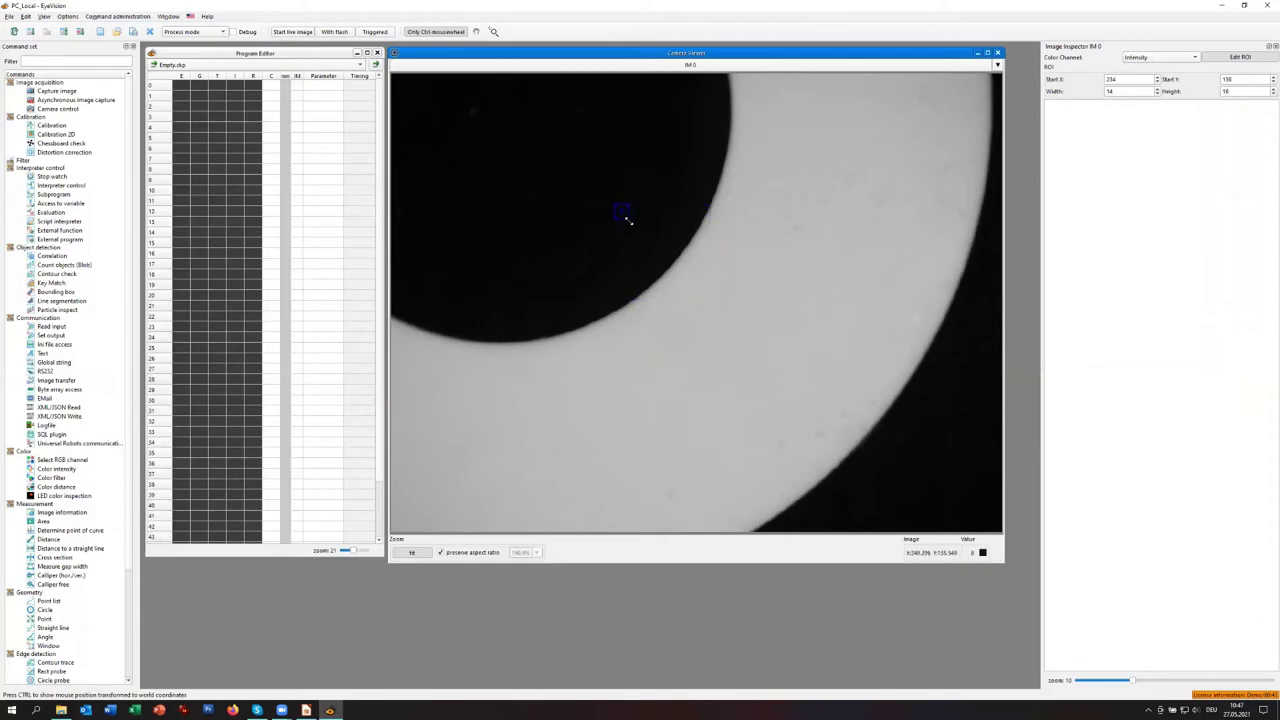
pyautogui.moveTo(623, 212); pyautogui.dragTo(685, 247)
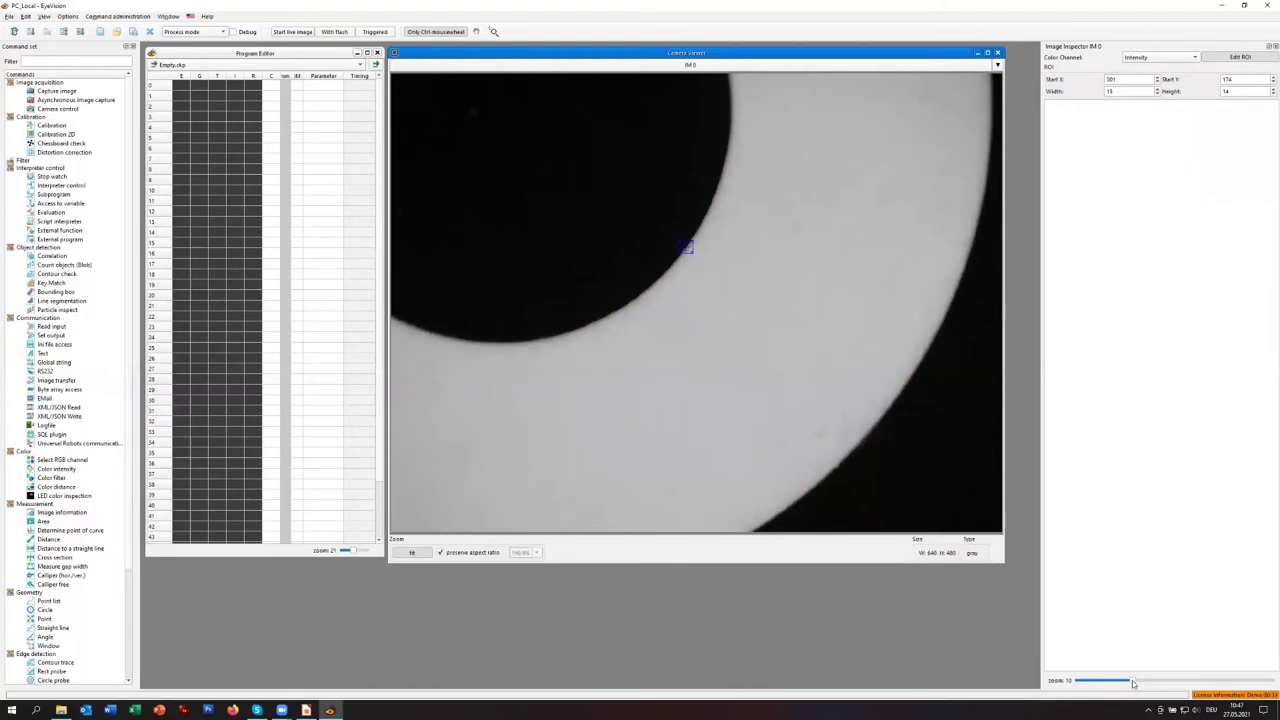
# - Examine the ROI's pixel gray values across the edge and the available color channels, and close the Image Inspector
pyautogui.scroll(1, 1128, 684)
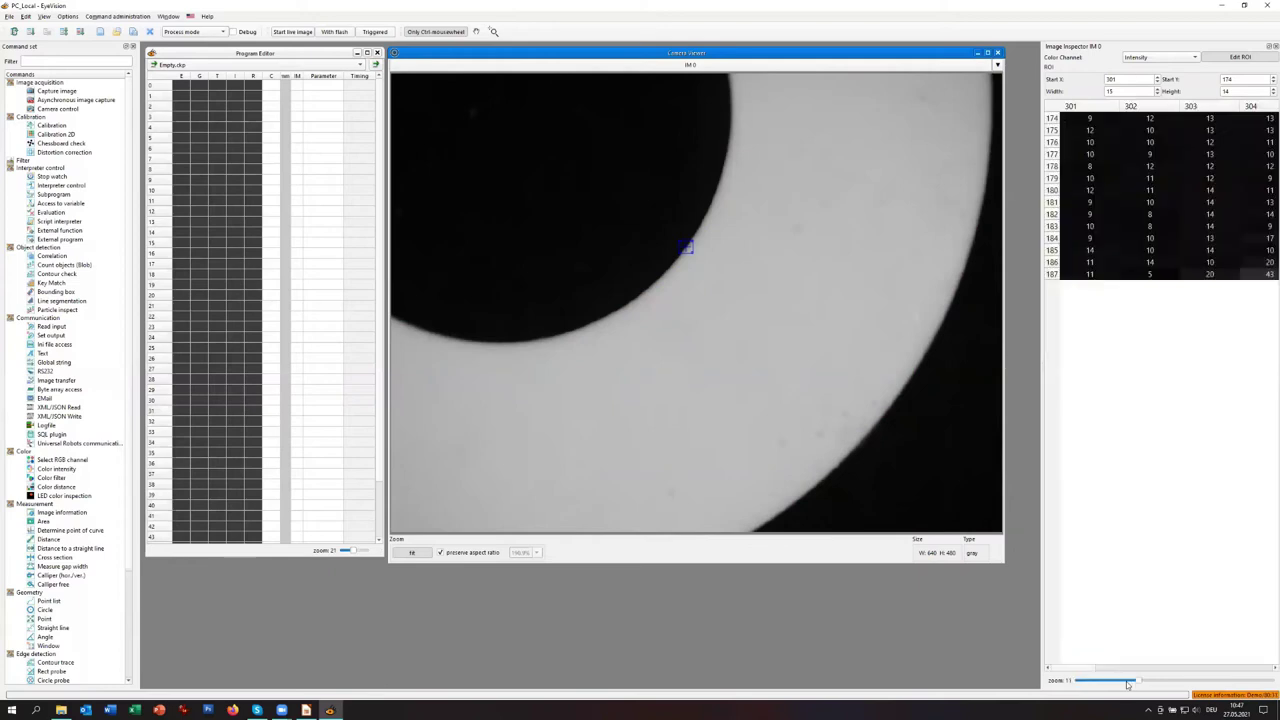
pyautogui.moveTo(1127, 684); pyautogui.dragTo(1137, 686)
pyautogui.scroll(-3, 1129, 685)
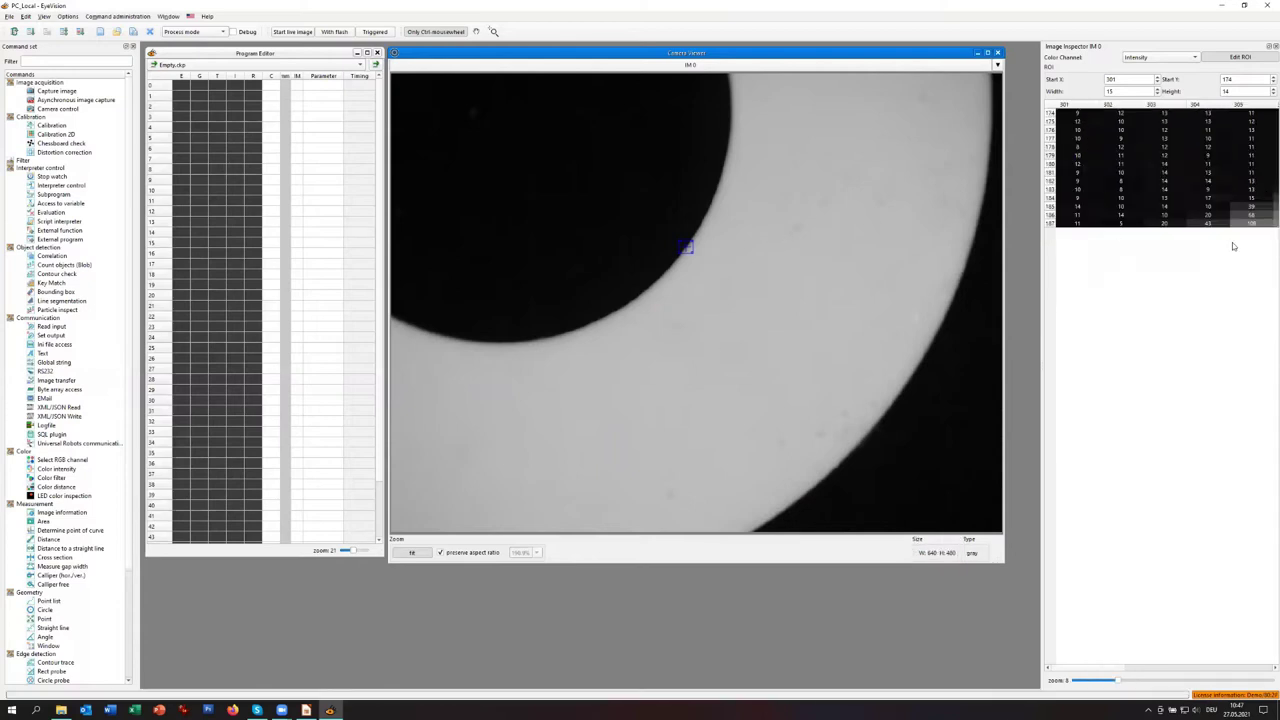
pyautogui.moveTo(1132, 670); pyautogui.dragTo(1198, 673)
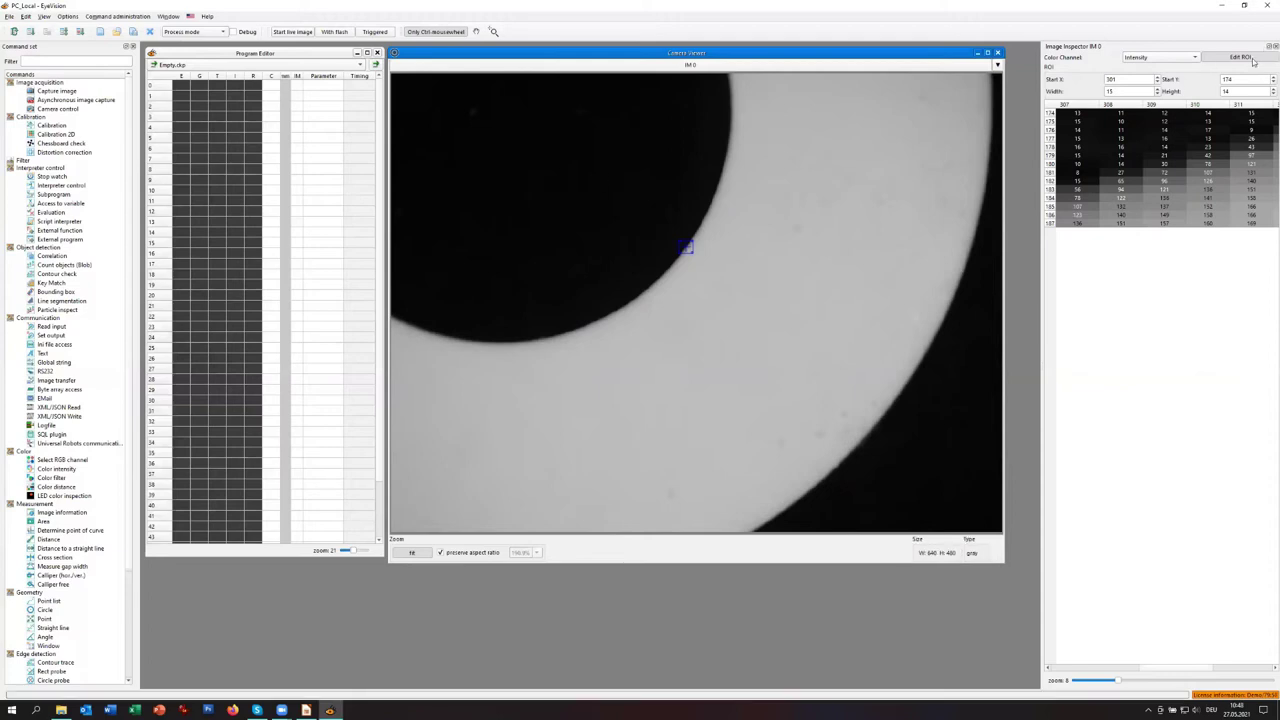
pyautogui.click(1186, 57)
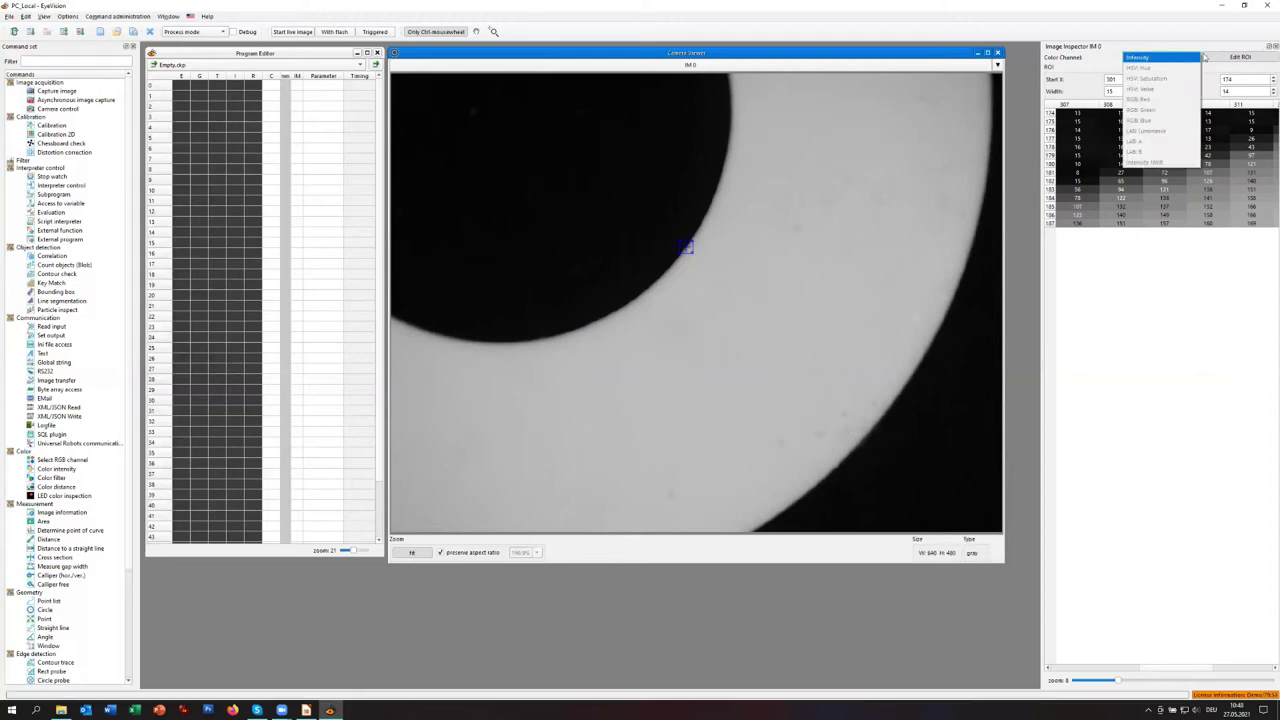
pyautogui.click(1217, 54)
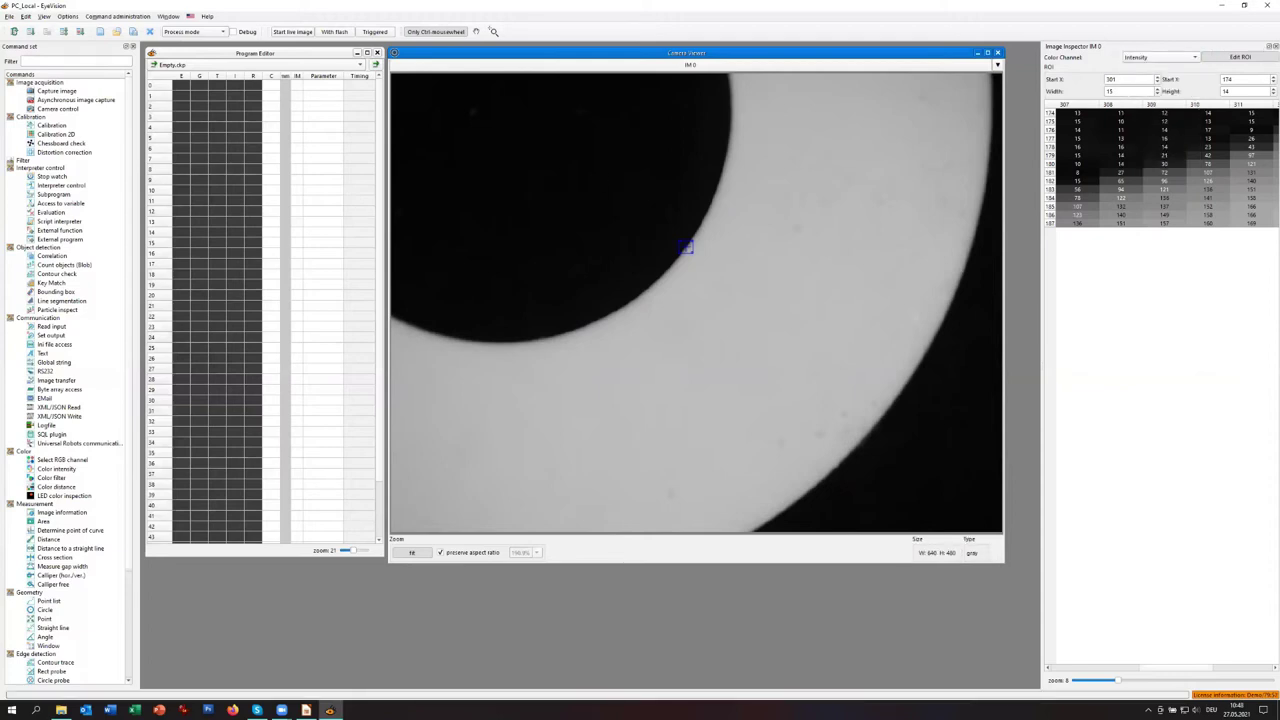
pyautogui.click(1268, 47)
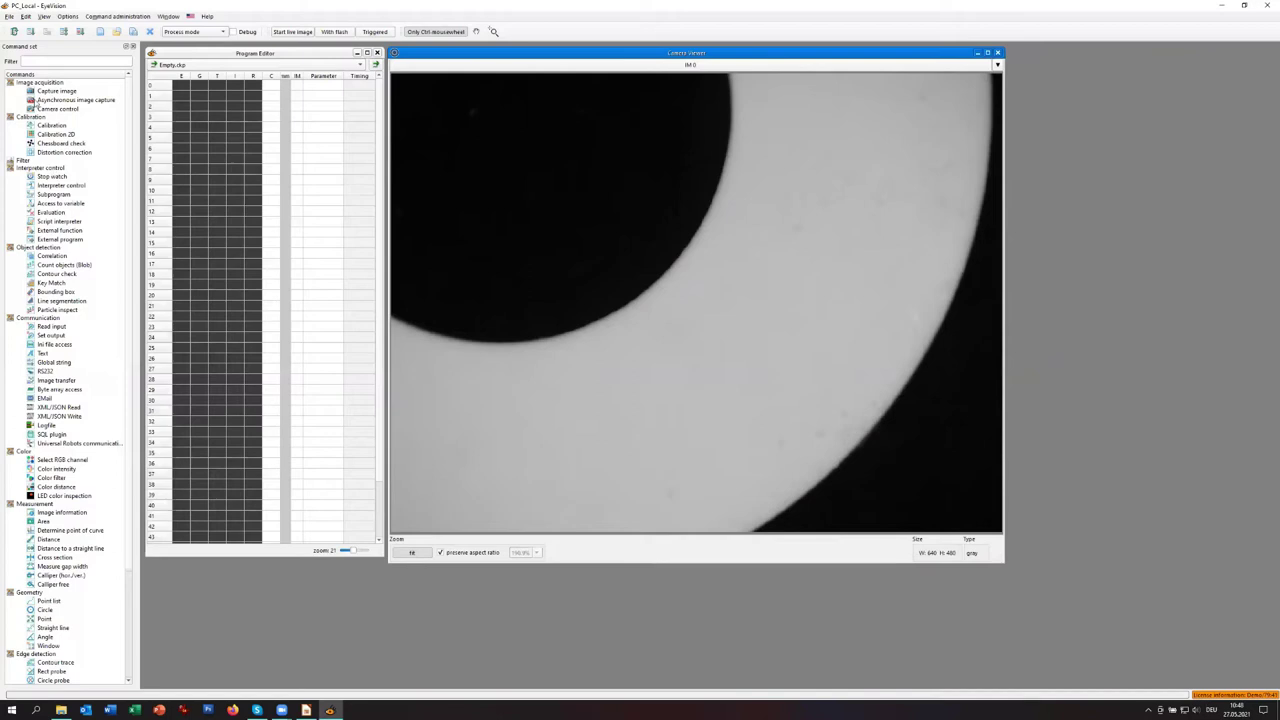
# - Run the live image with the ring's hole in view and show its Histogram / Pseudo-color view
pyautogui.click(293, 32)
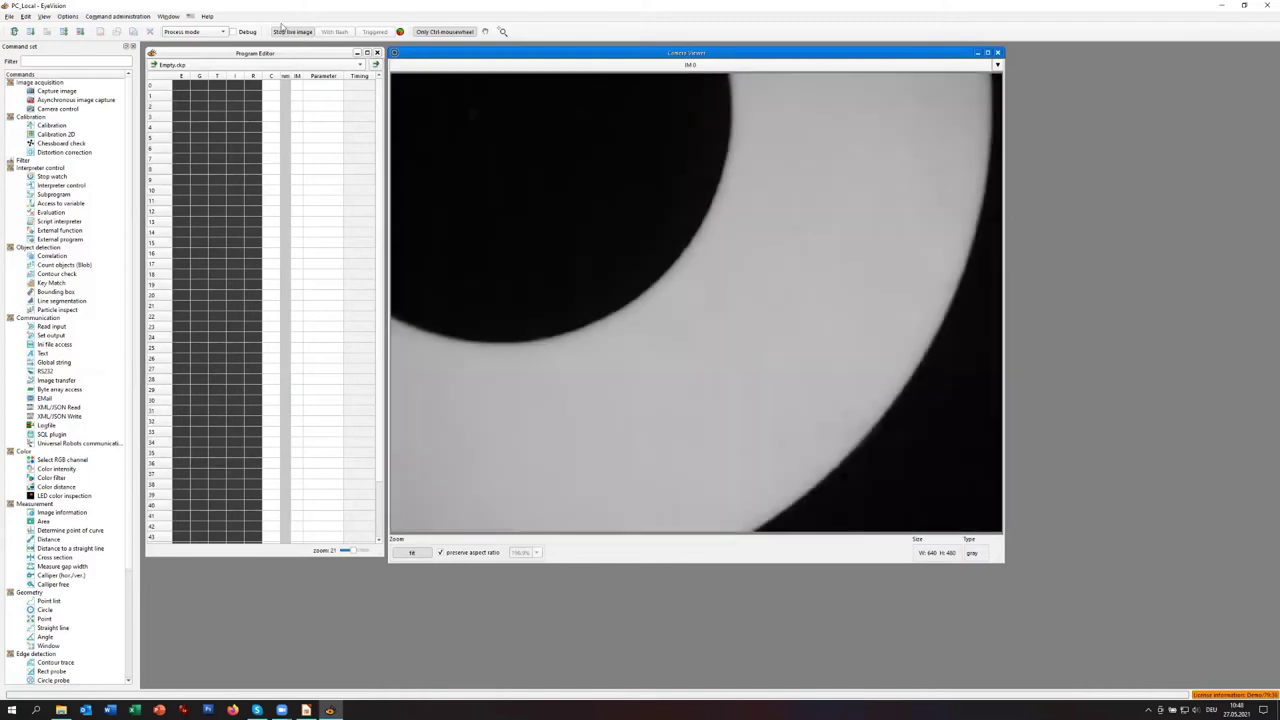
pyautogui.click(293, 32)
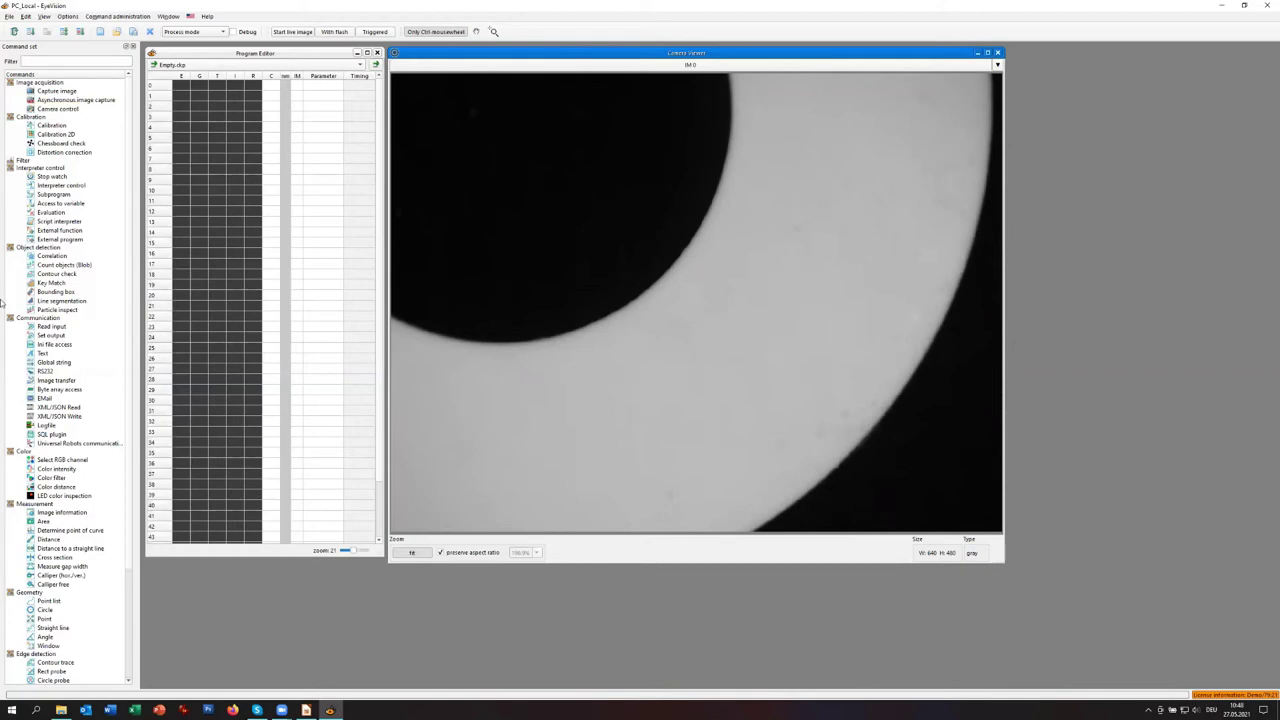
pyautogui.click(300, 32)
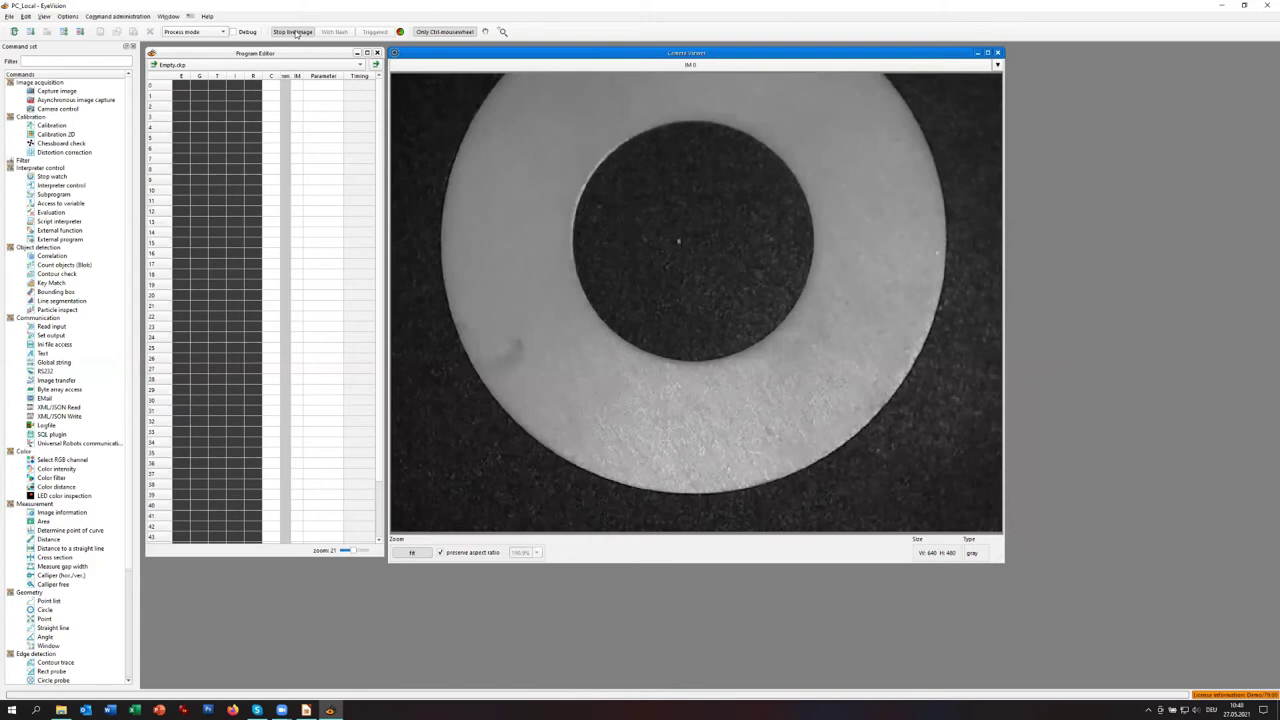
pyautogui.click(69, 17)
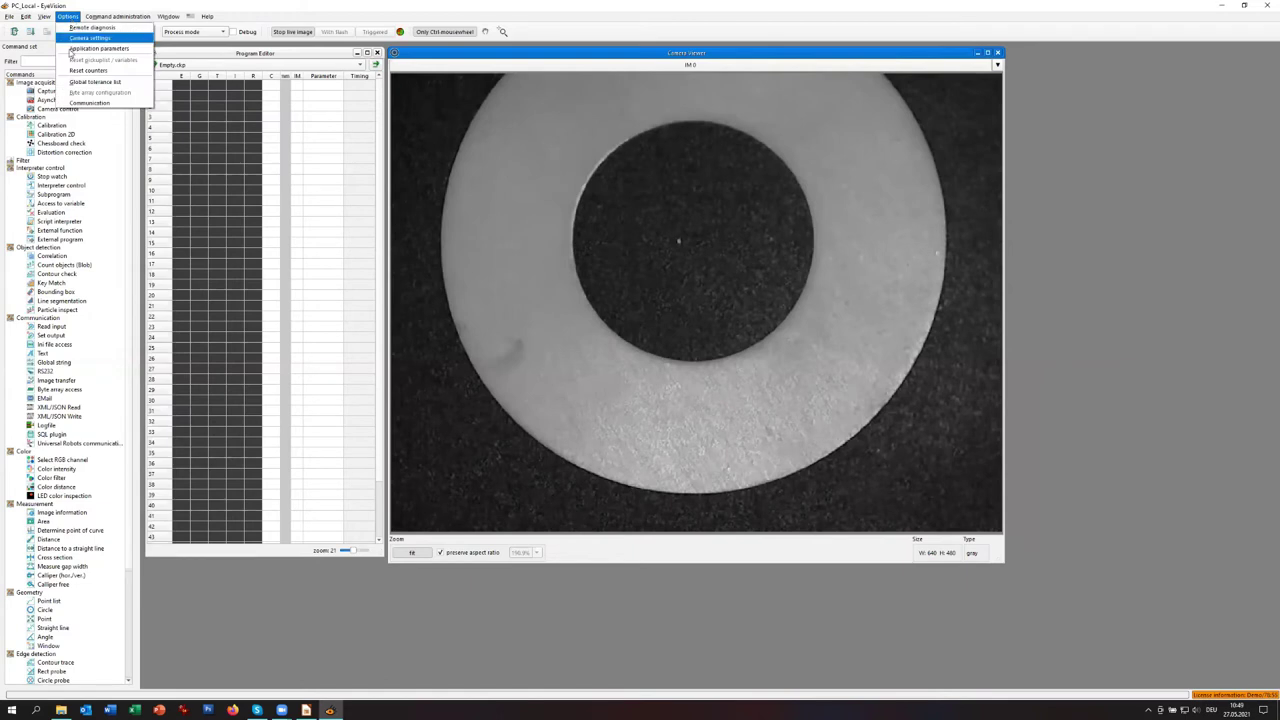
pyautogui.moveTo(45, 17)
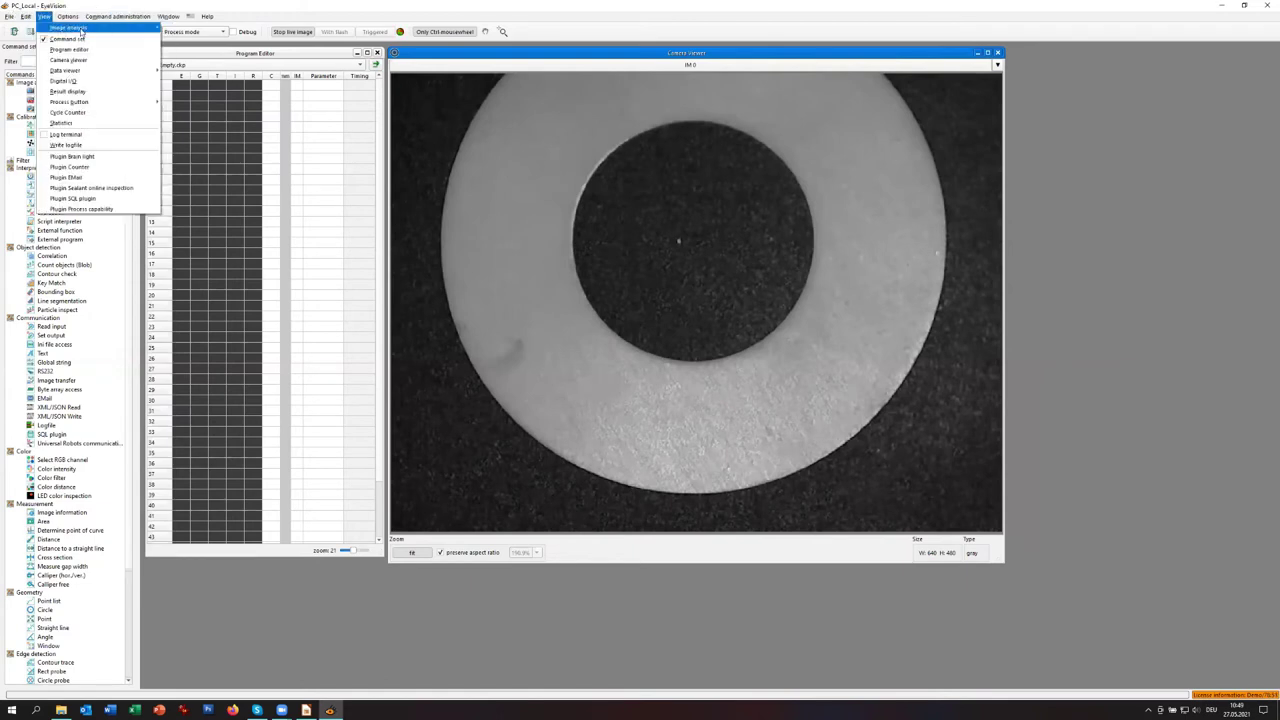
pyautogui.moveTo(132, 30)
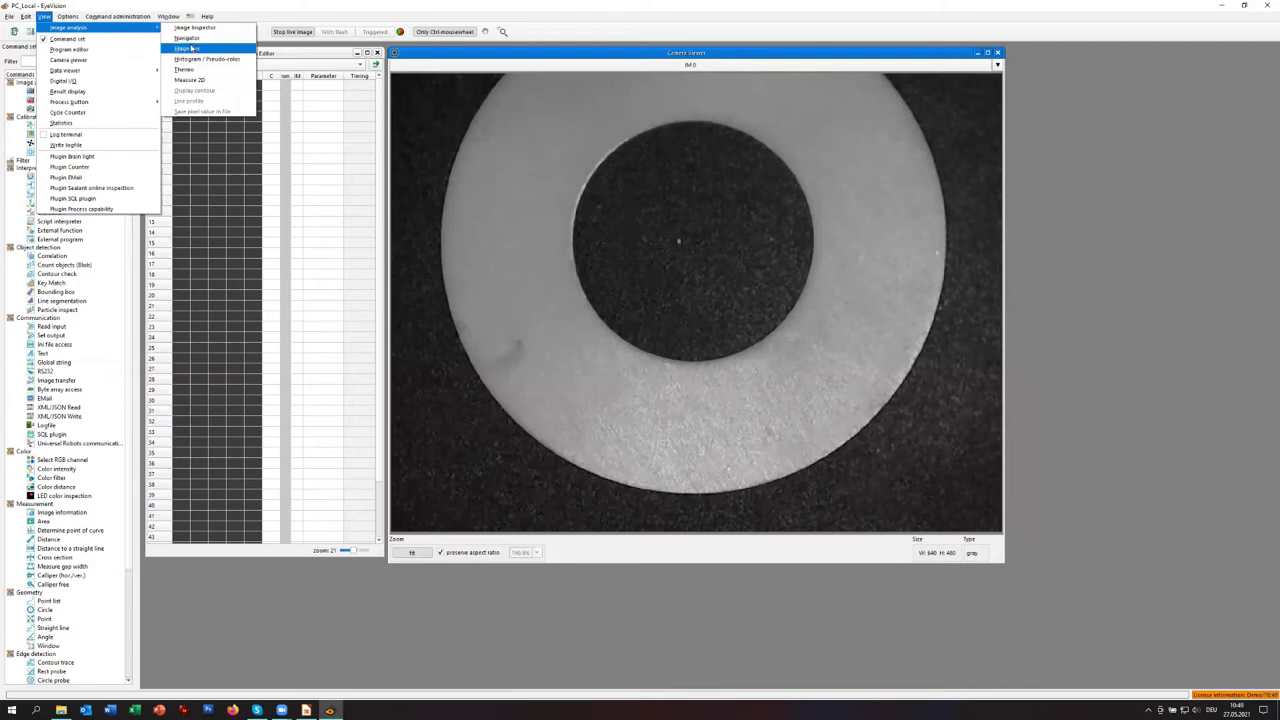
pyautogui.click(205, 59)
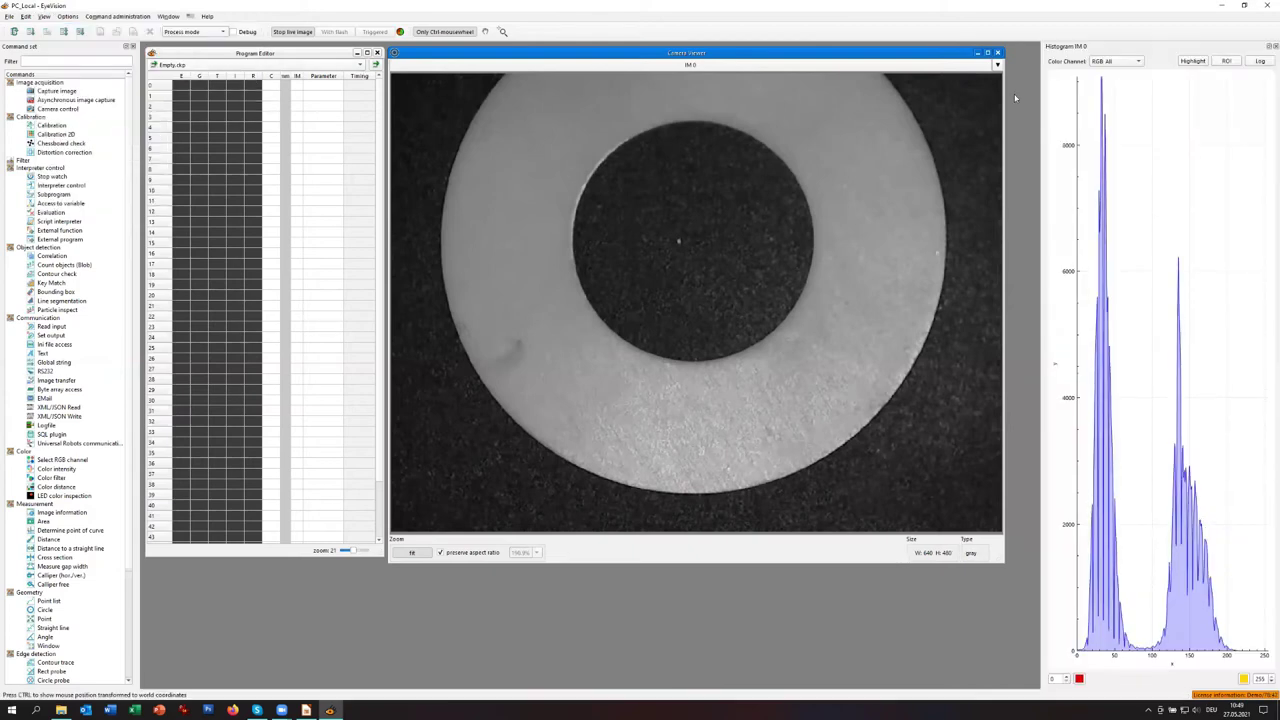
# - Highlight the gray values from about 46 to 115 in the live ring image
pyautogui.click(1191, 63)
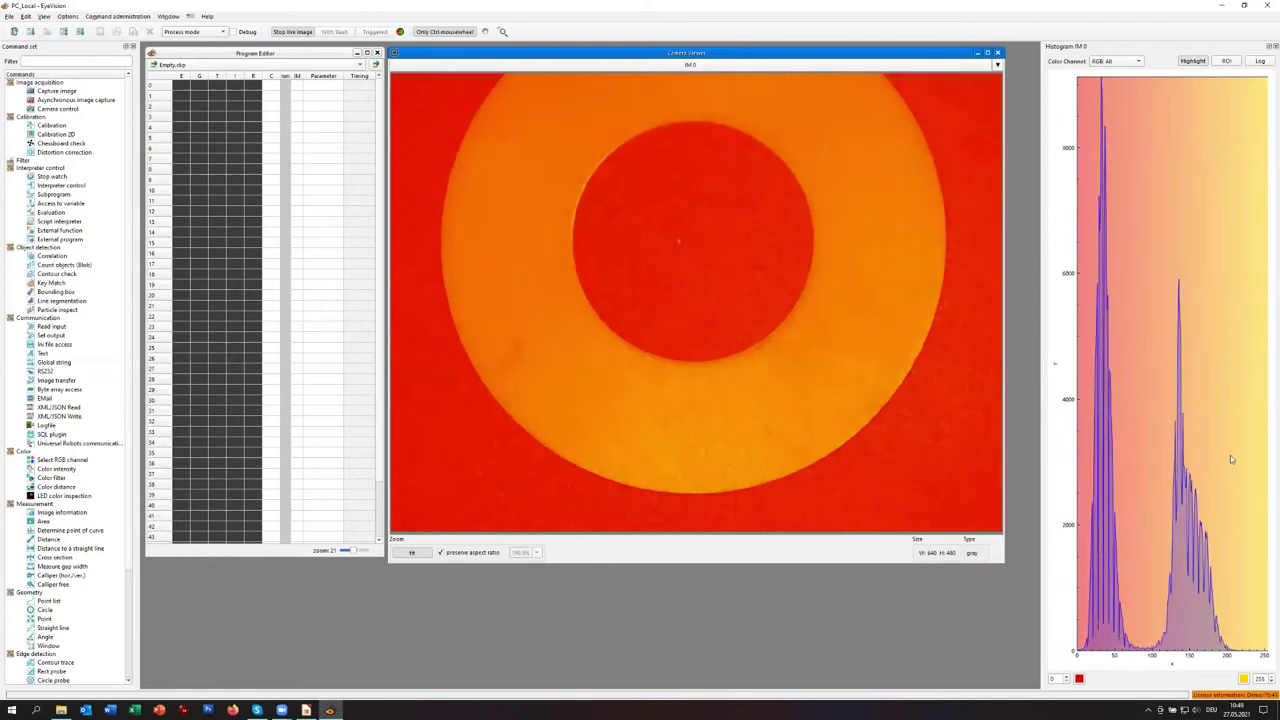
pyautogui.moveTo(1262, 500); pyautogui.dragTo(1164, 549)
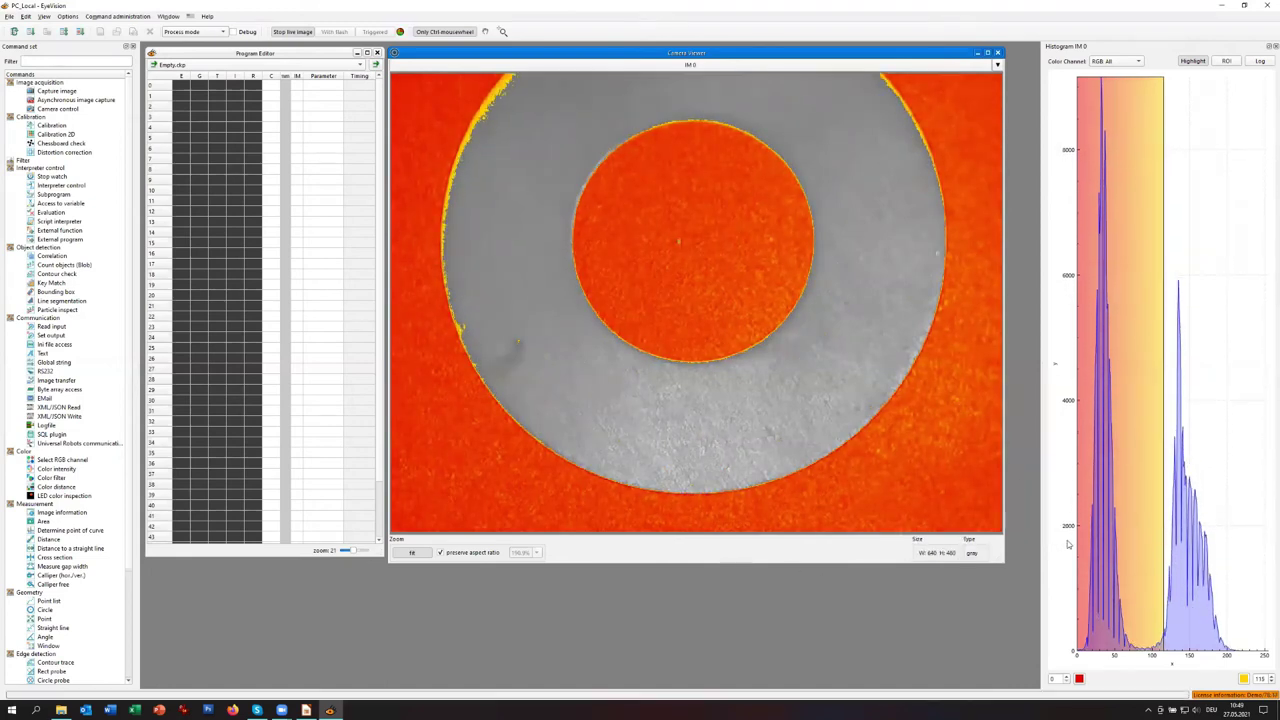
pyautogui.moveTo(1078, 557); pyautogui.dragTo(1108, 580)
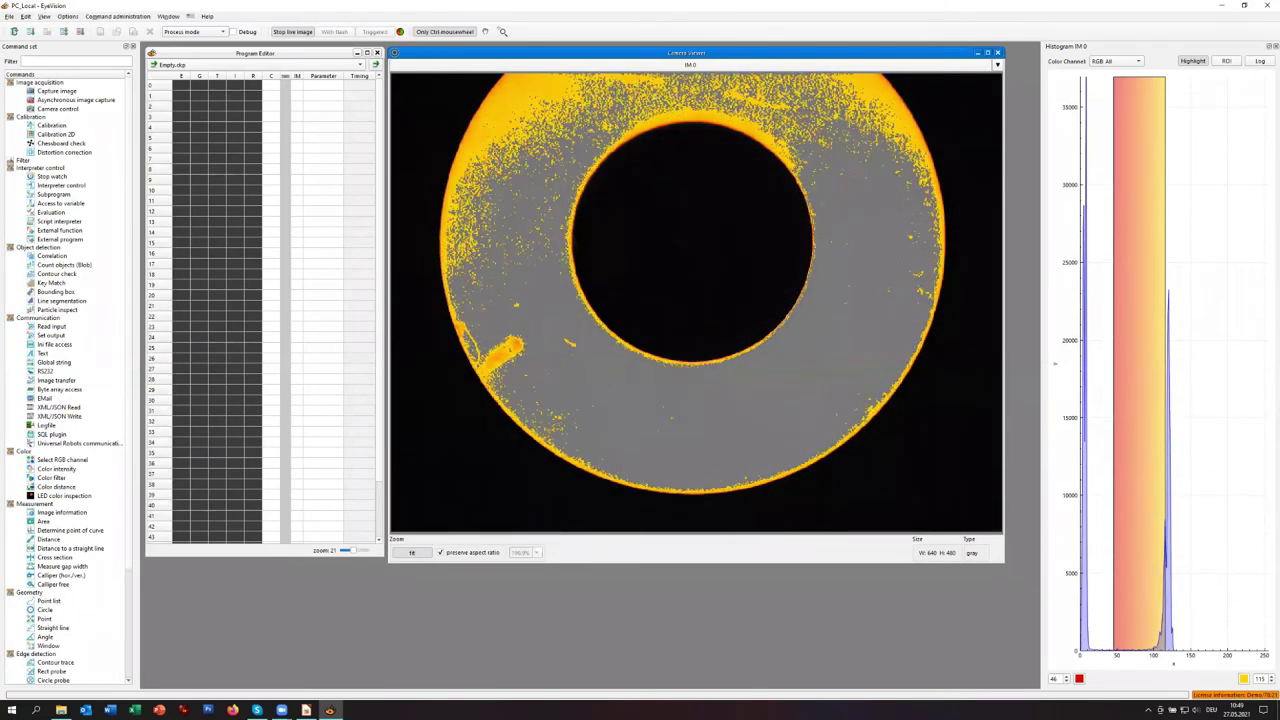
# - Shift the highlighted gray range to about 89–128 to inspect the ring surface, and end the live histogram analysis
pyautogui.moveTo(1166, 457); pyautogui.dragTo(1161, 461)
pyautogui.moveTo(1093, 501); pyautogui.dragTo(1175, 540)
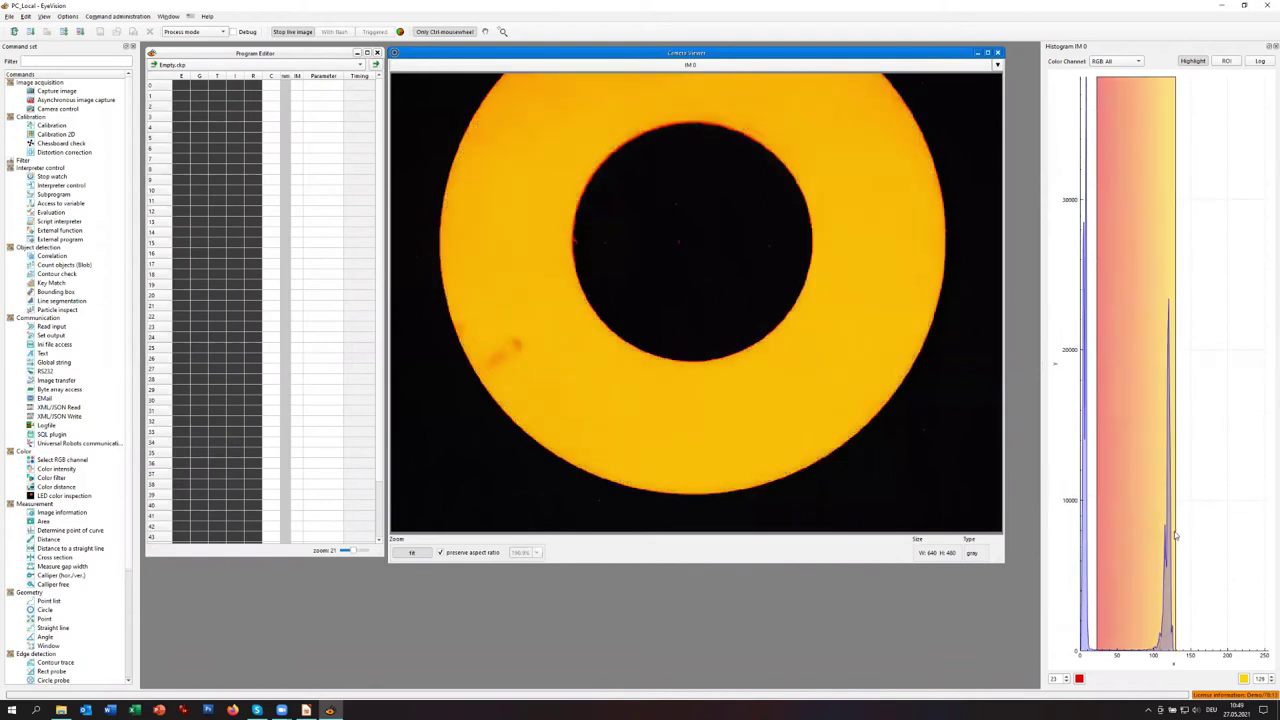
pyautogui.moveTo(1102, 562); pyautogui.dragTo(1144, 570)
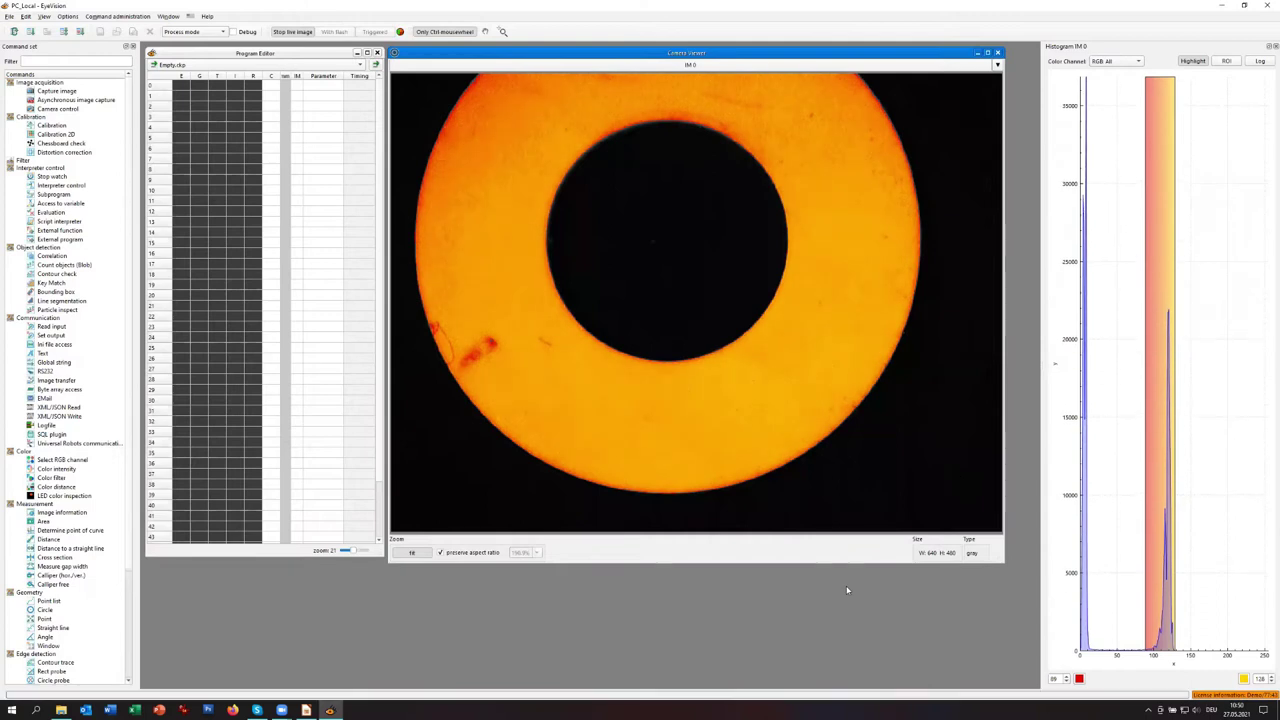
pyautogui.click(309, 31)
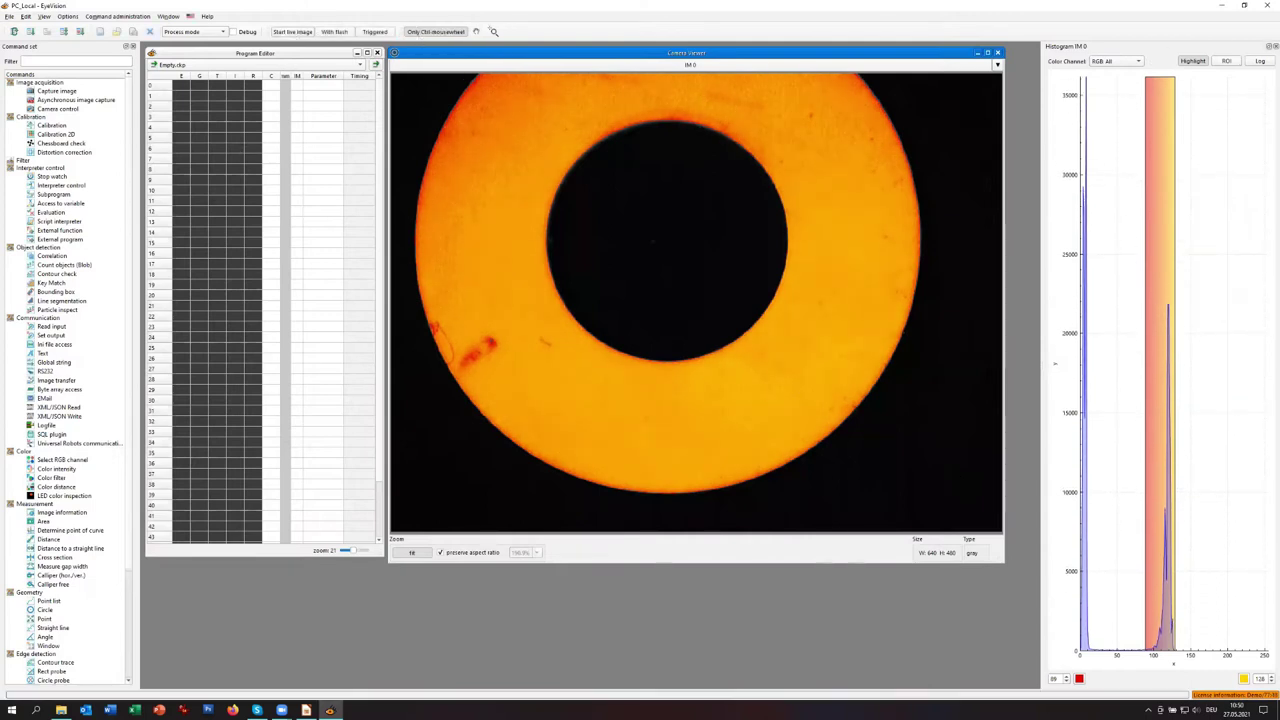
pyautogui.click(1266, 48)
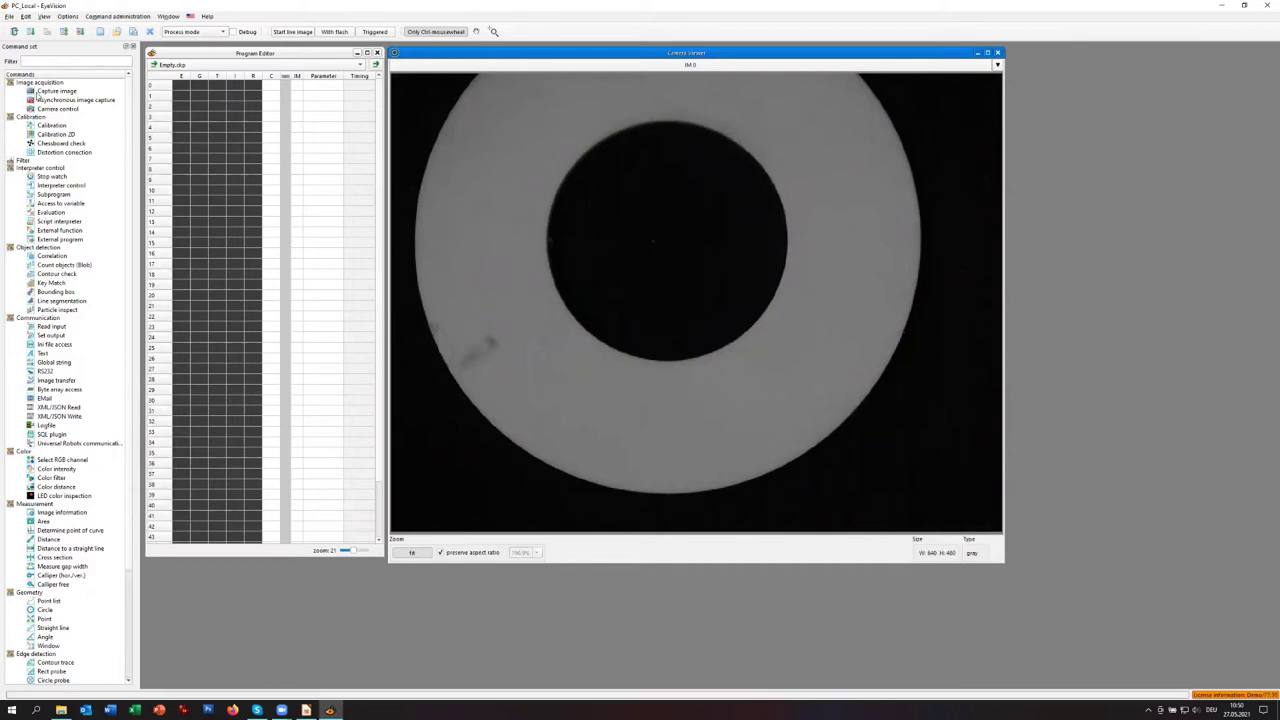
# - Add a Capture image command on line 2 of the program, capturing with the single camera DinoLite_0
pyautogui.moveTo(56, 91); pyautogui.dragTo(268, 110)
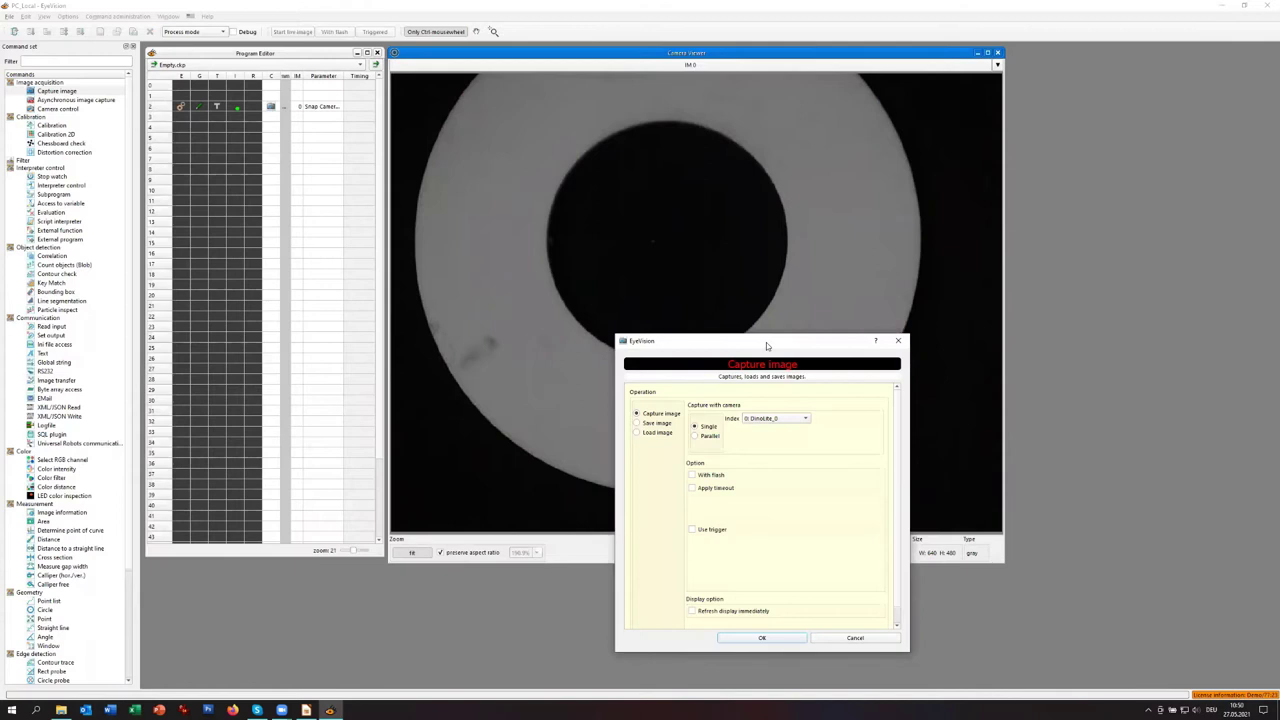
pyautogui.moveTo(767, 346); pyautogui.dragTo(733, 159)
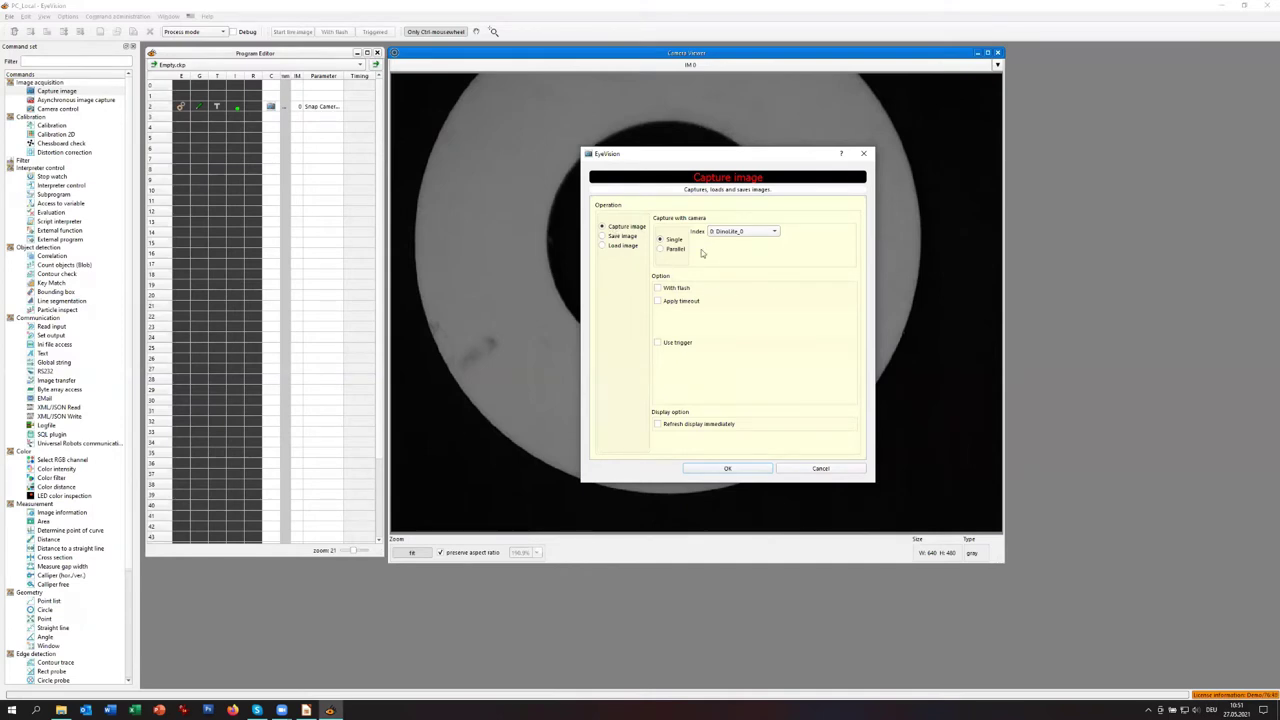
pyautogui.click(755, 475)
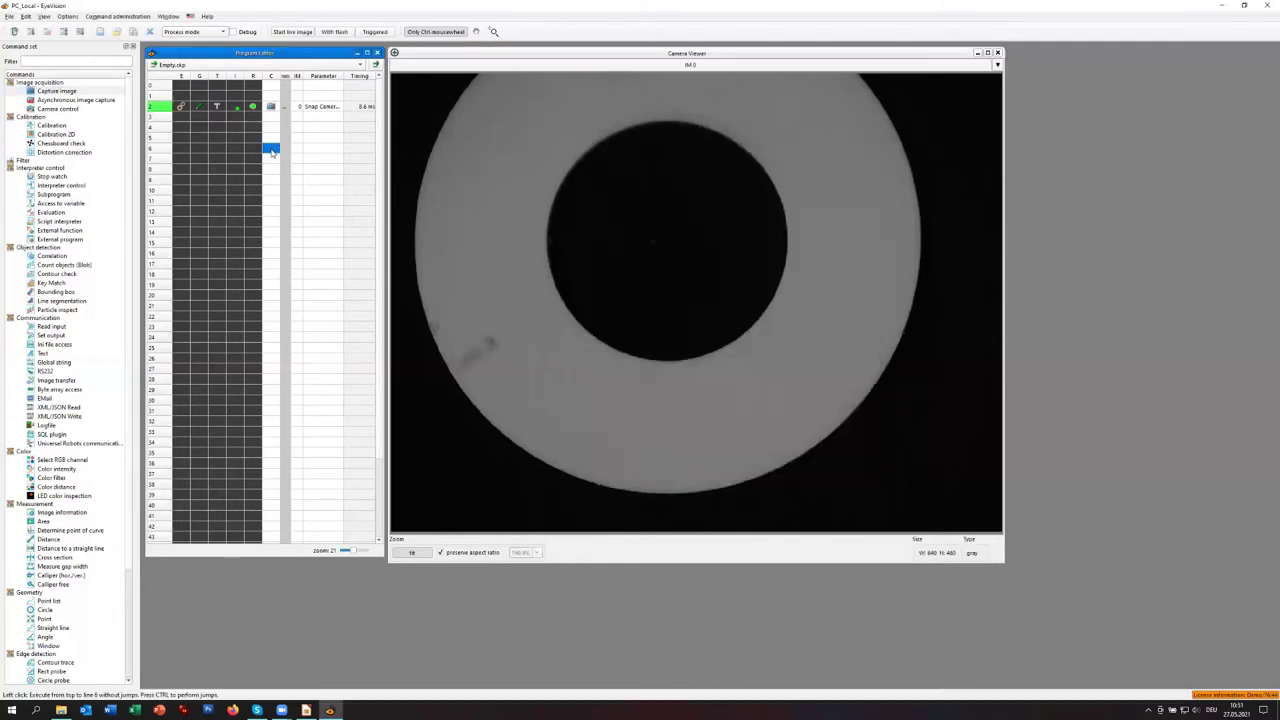
# - Execute the program down to line 6 repeatedly to capture new single images of the ring
pyautogui.click(634, 329)
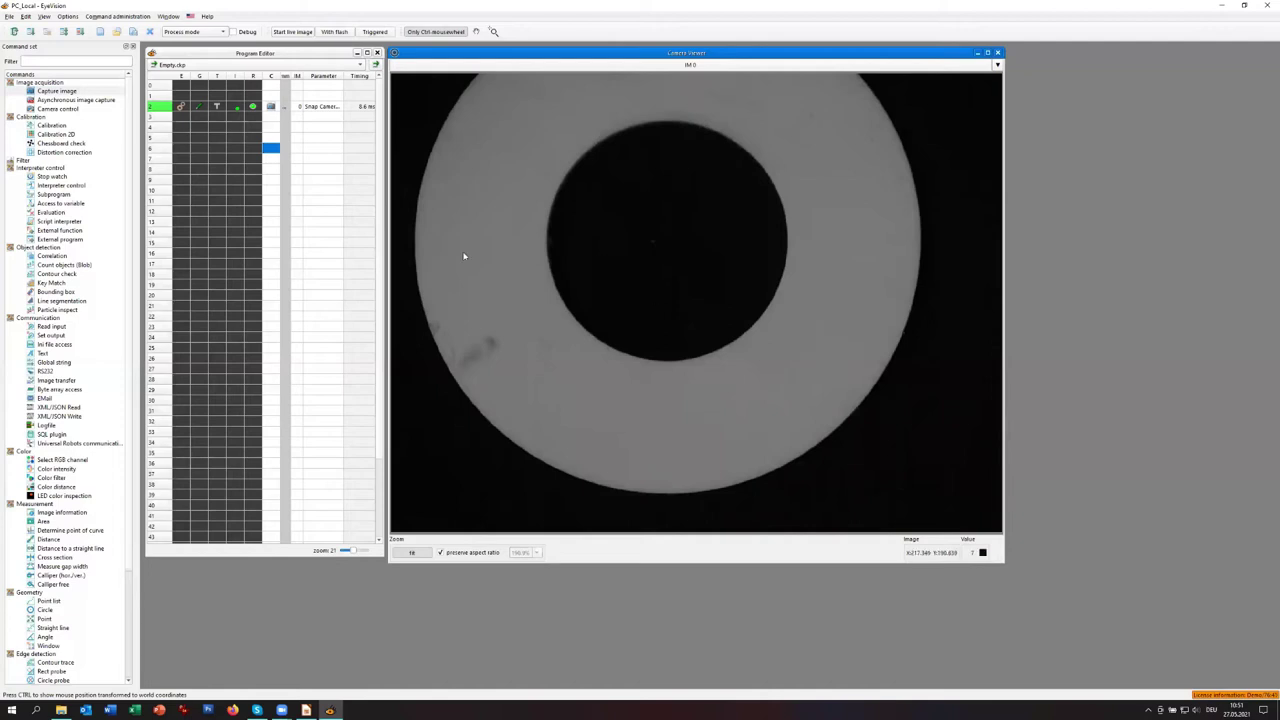
pyautogui.click(274, 150)
pyautogui.click(274, 150)
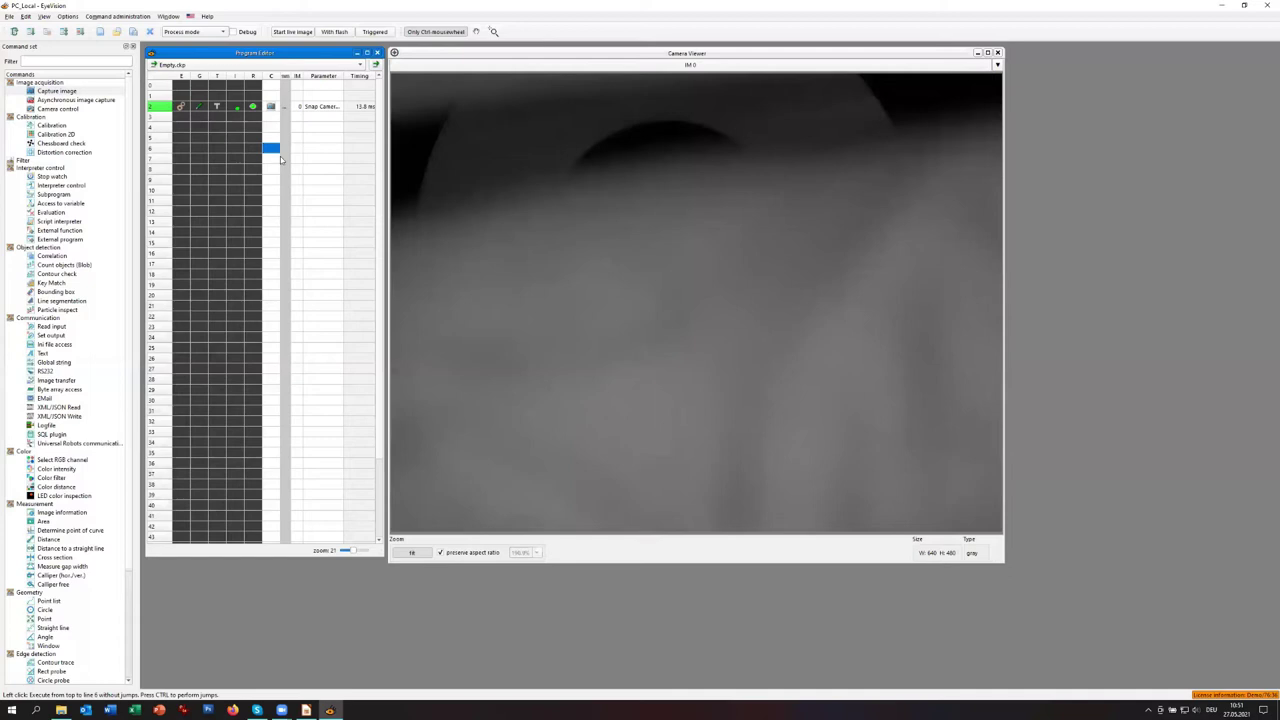
pyautogui.click(274, 150)
pyautogui.click(274, 150)
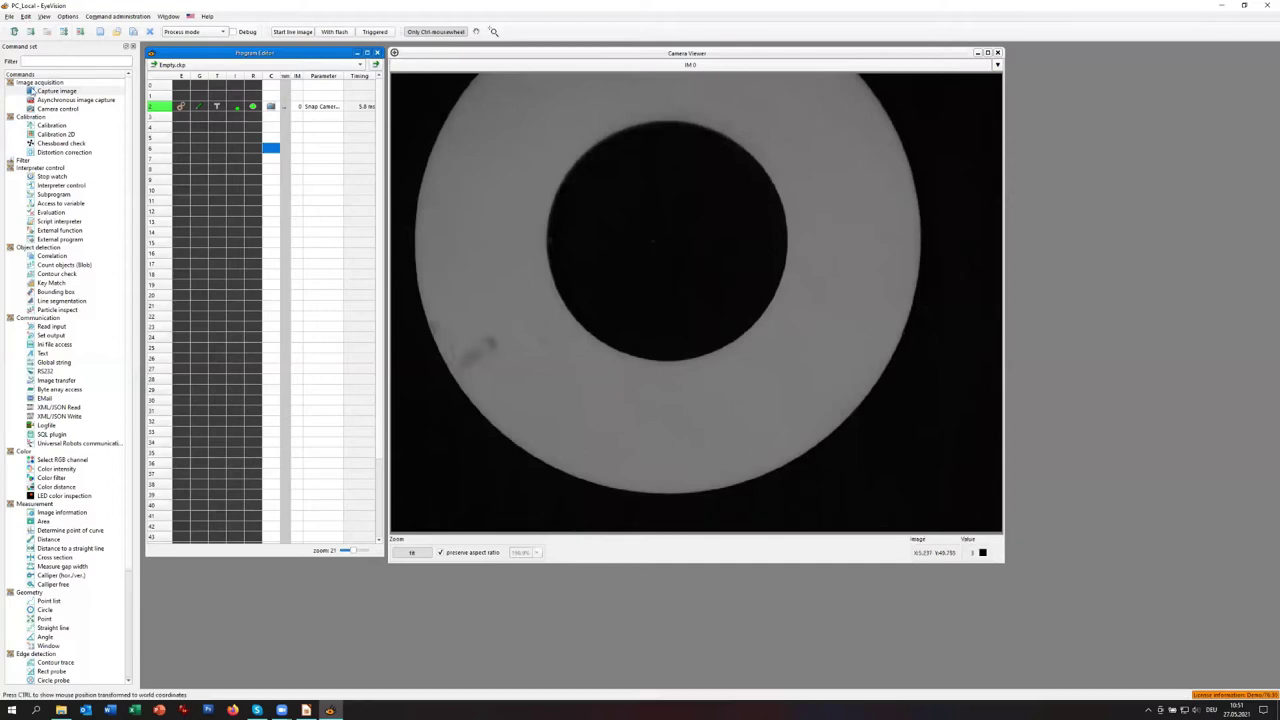
# - Run the program continuously, stop it, and execute it once down to line 6
pyautogui.click(14, 31)
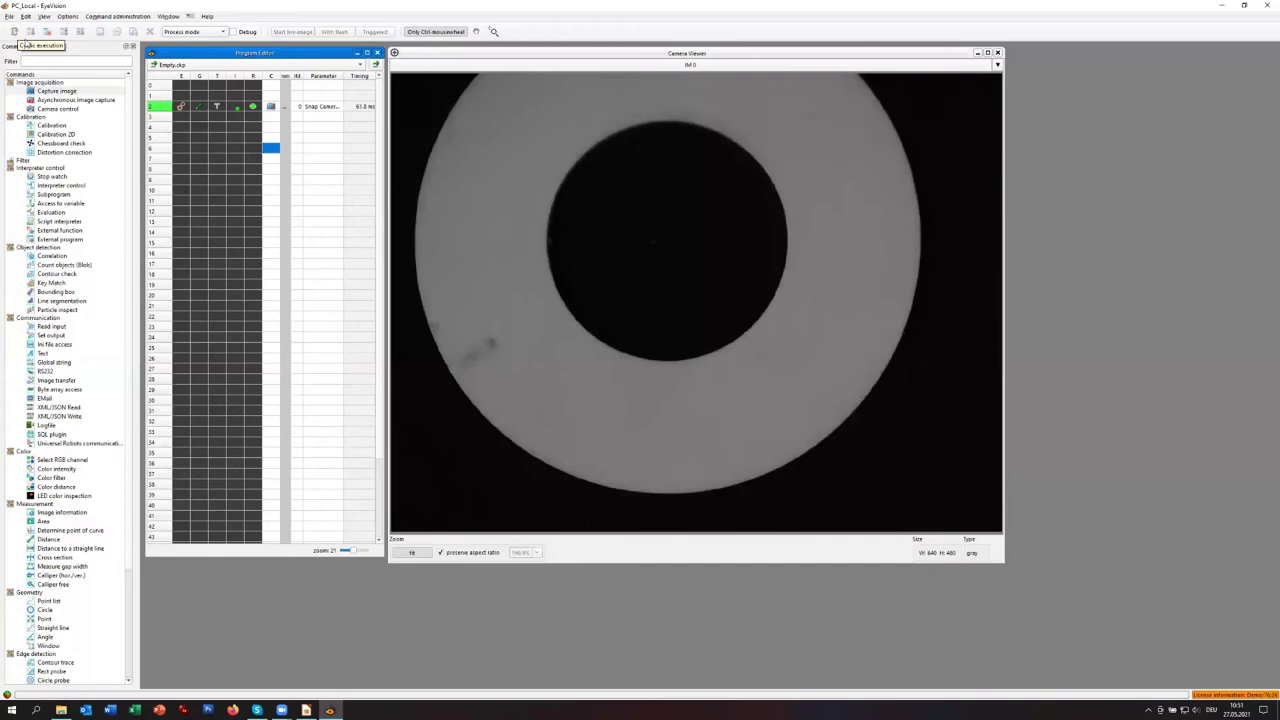
pyautogui.click(29, 33)
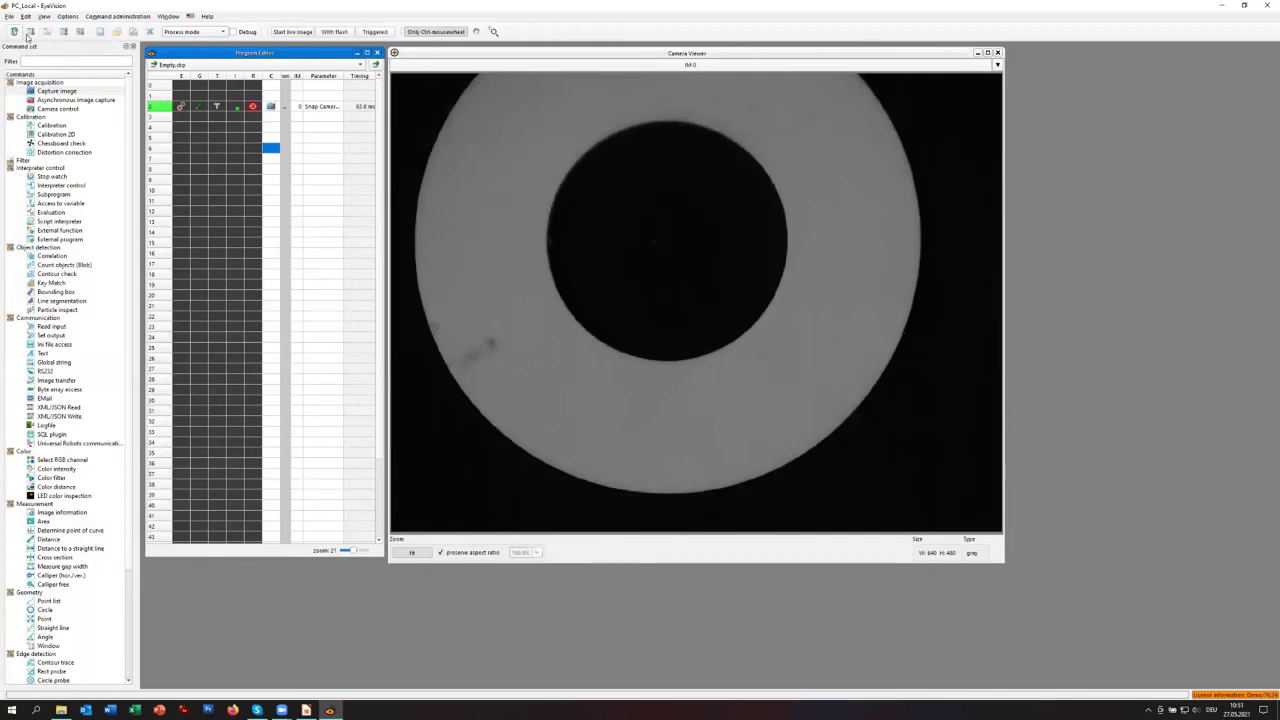
pyautogui.click(272, 149)
# - Expand the Filter and Deep learning command groups to review the available commands while the program runs continuously
pyautogui.click(10, 162)
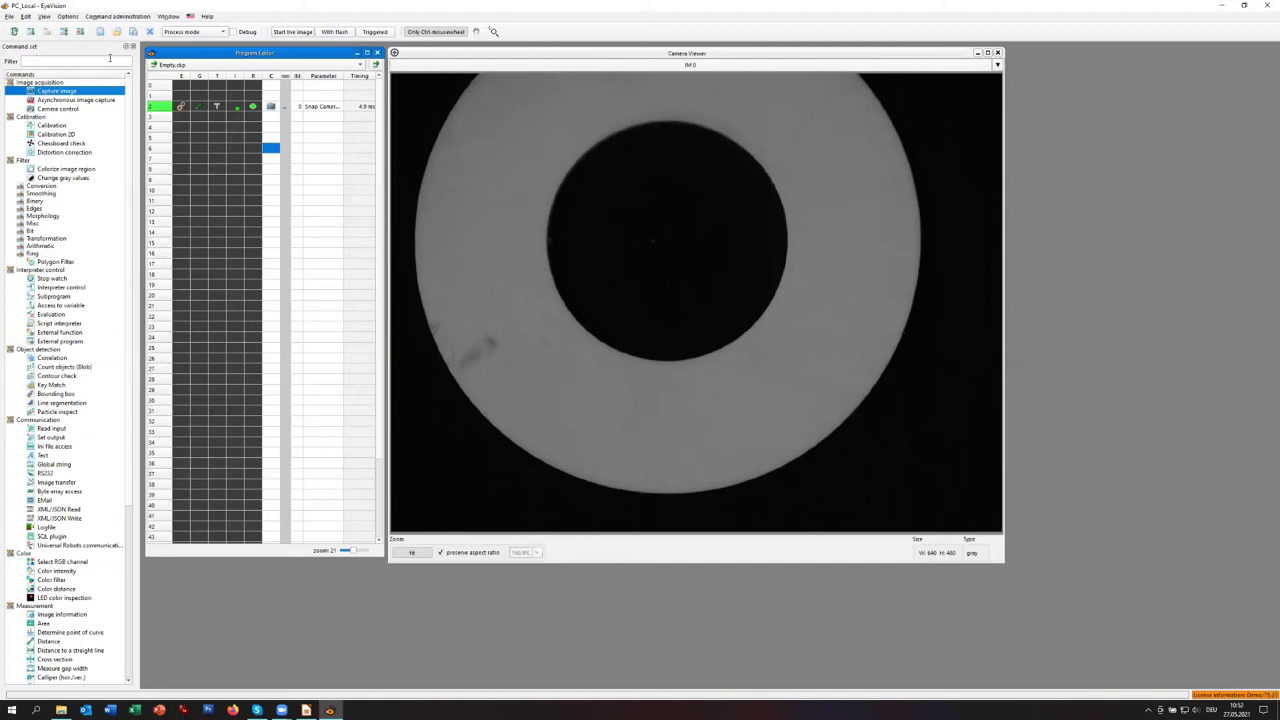
pyautogui.click(14, 33)
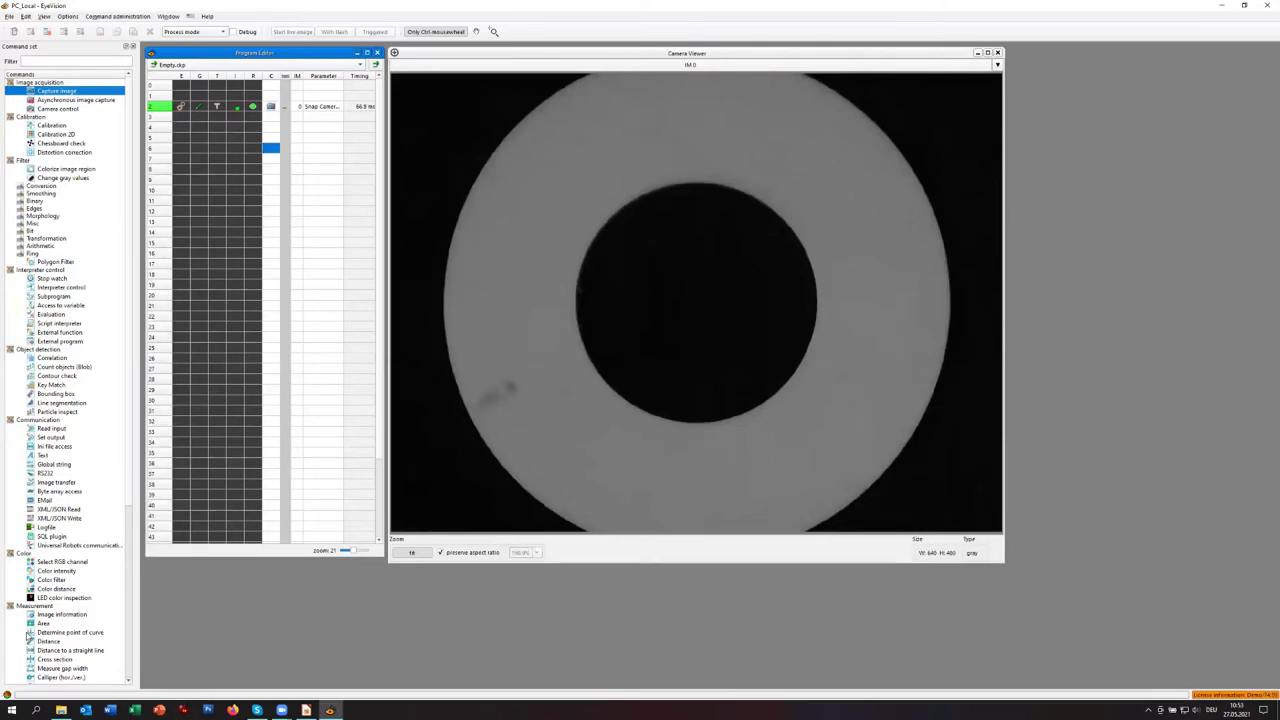
pyautogui.scroll(-8, 28, 637)
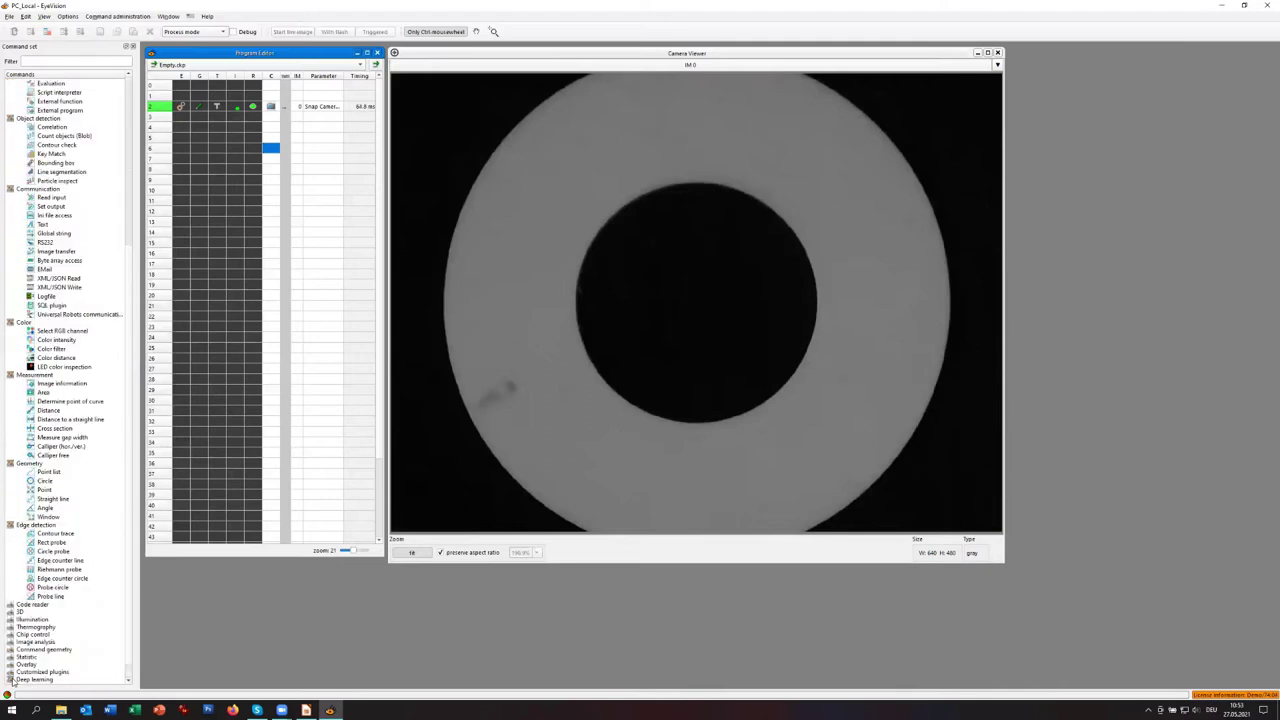
pyautogui.click(11, 680)
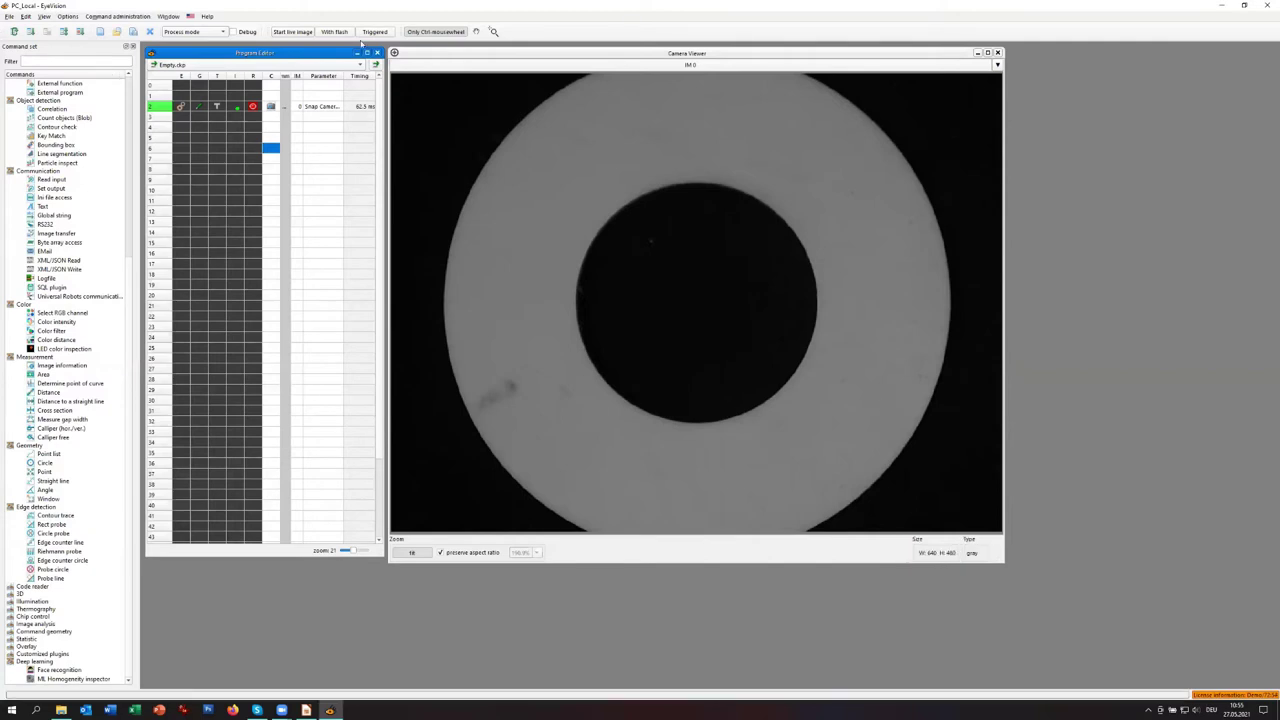
# - View the ring in the live image under changed lighting, and end the live image
pyautogui.click(302, 32)
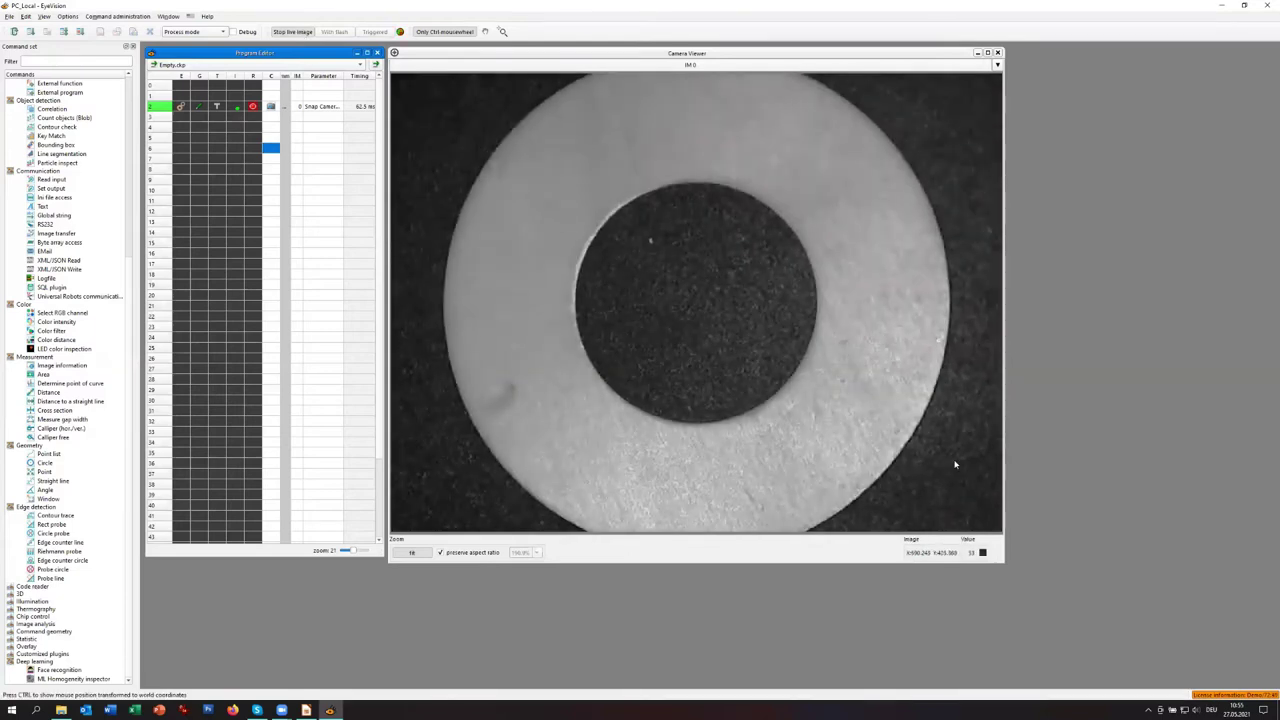
pyautogui.click(290, 32)
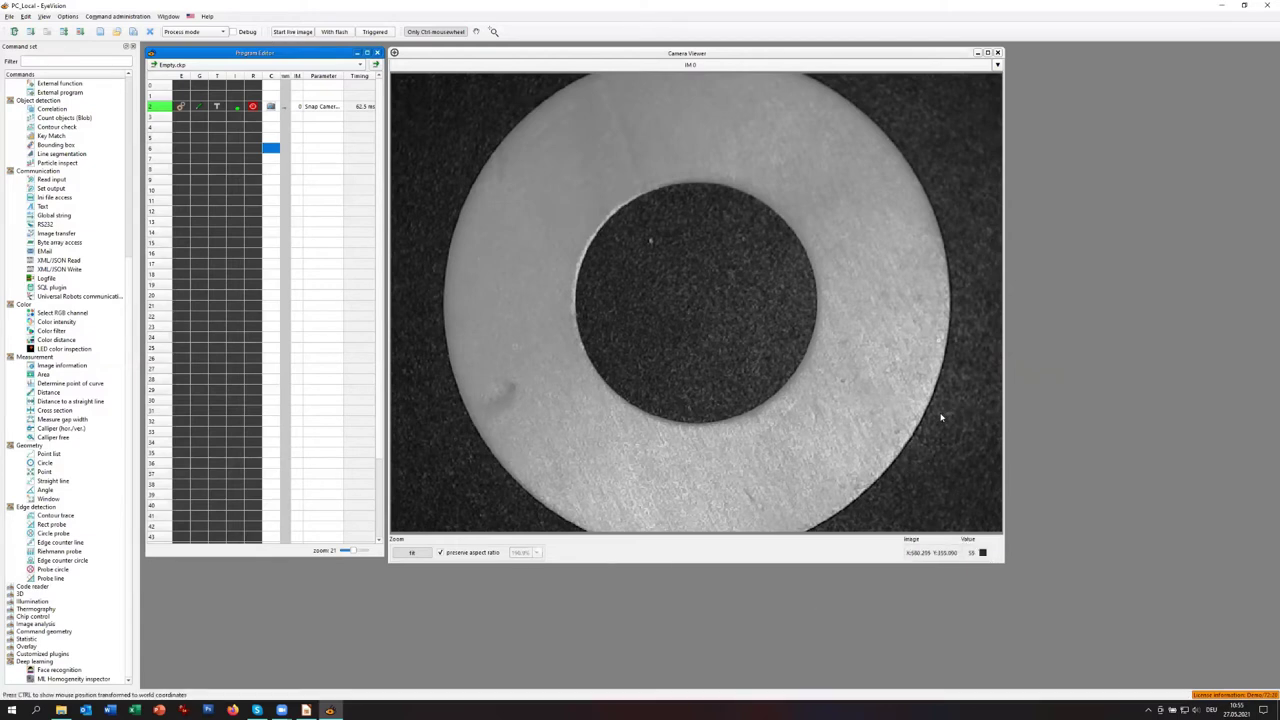
pyautogui.click(292, 32)
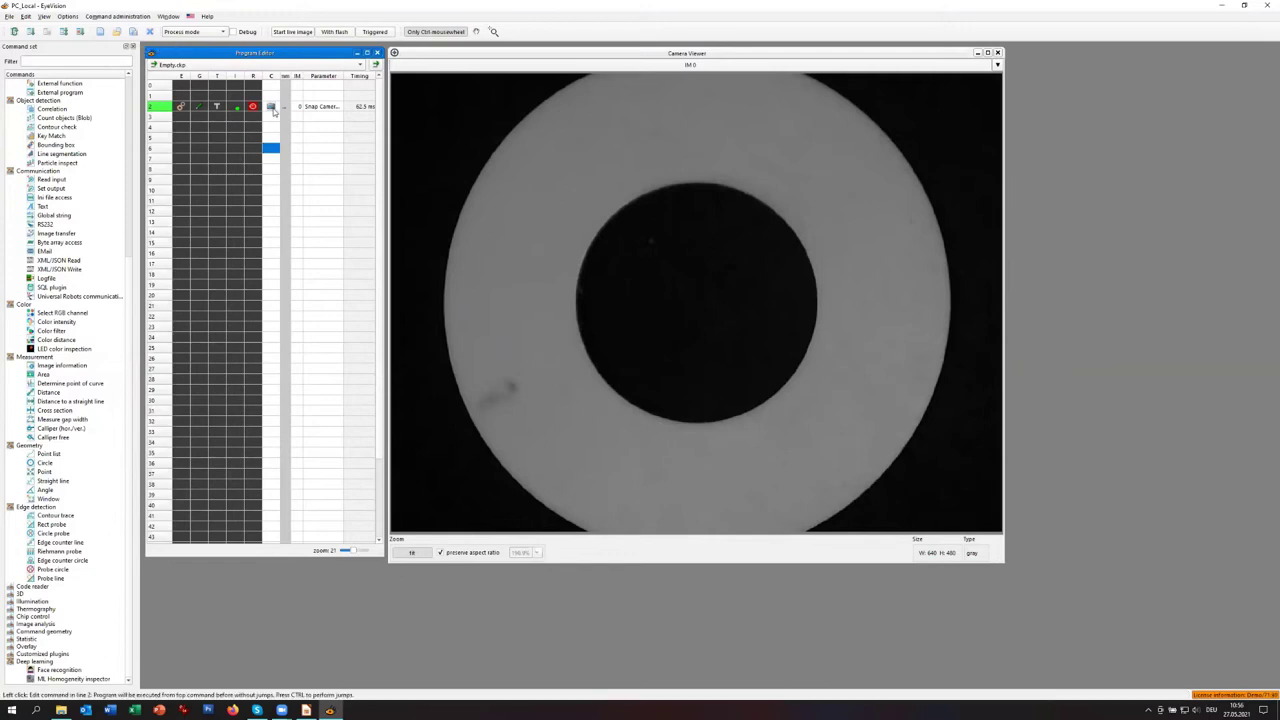
# - Turn on Context Help with the line 2 Capture image command's parameters open, and cancel the parameter dialog
pyautogui.scroll(4, 40, 164)
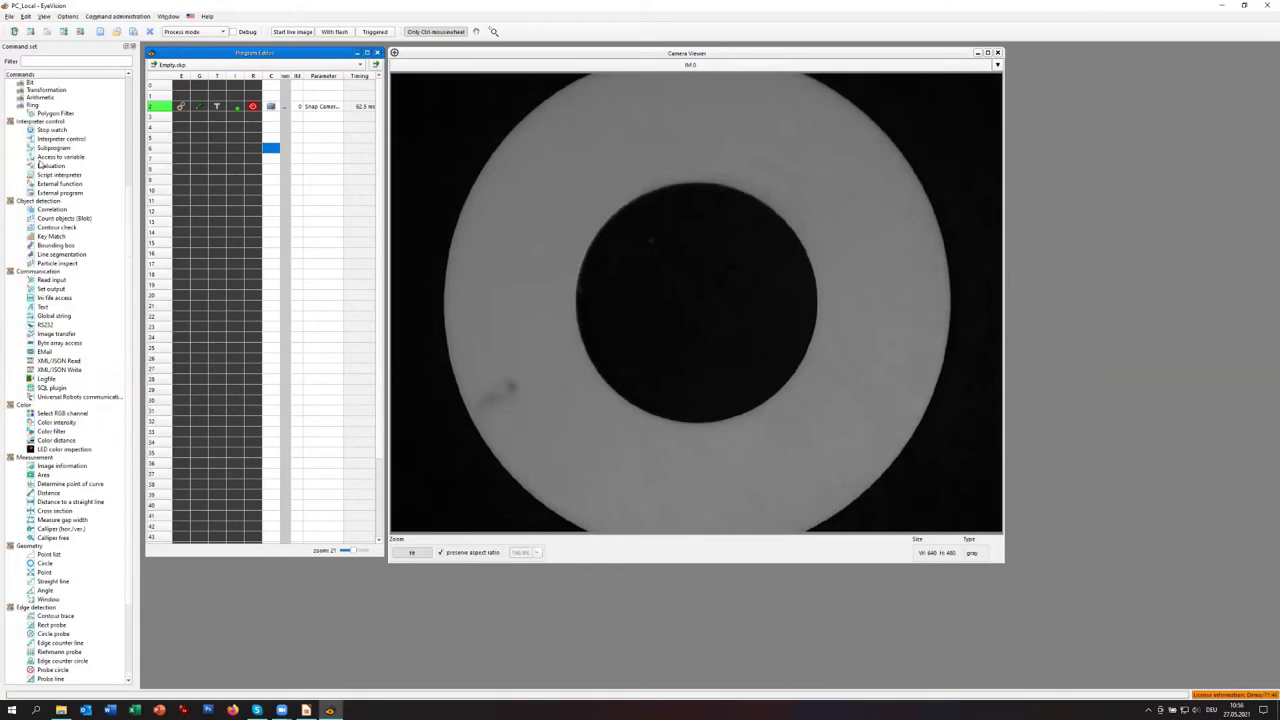
pyautogui.scroll(5, 40, 164)
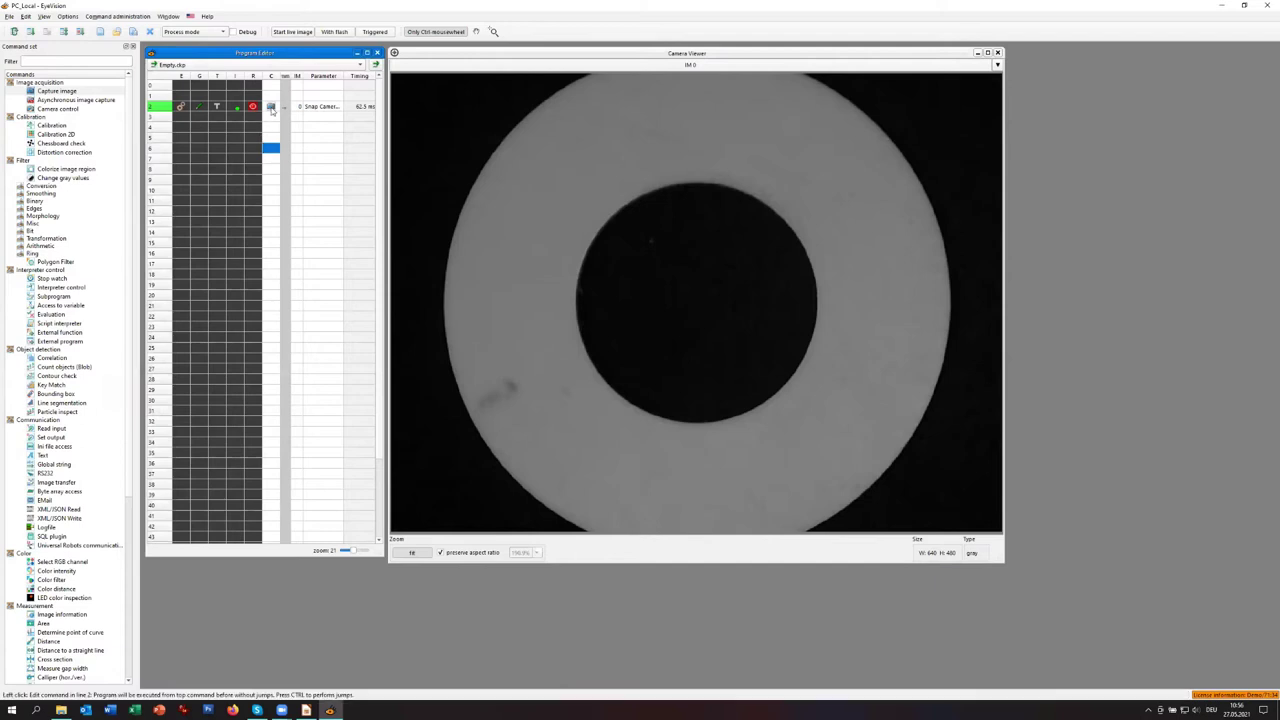
pyautogui.moveTo(271, 110)
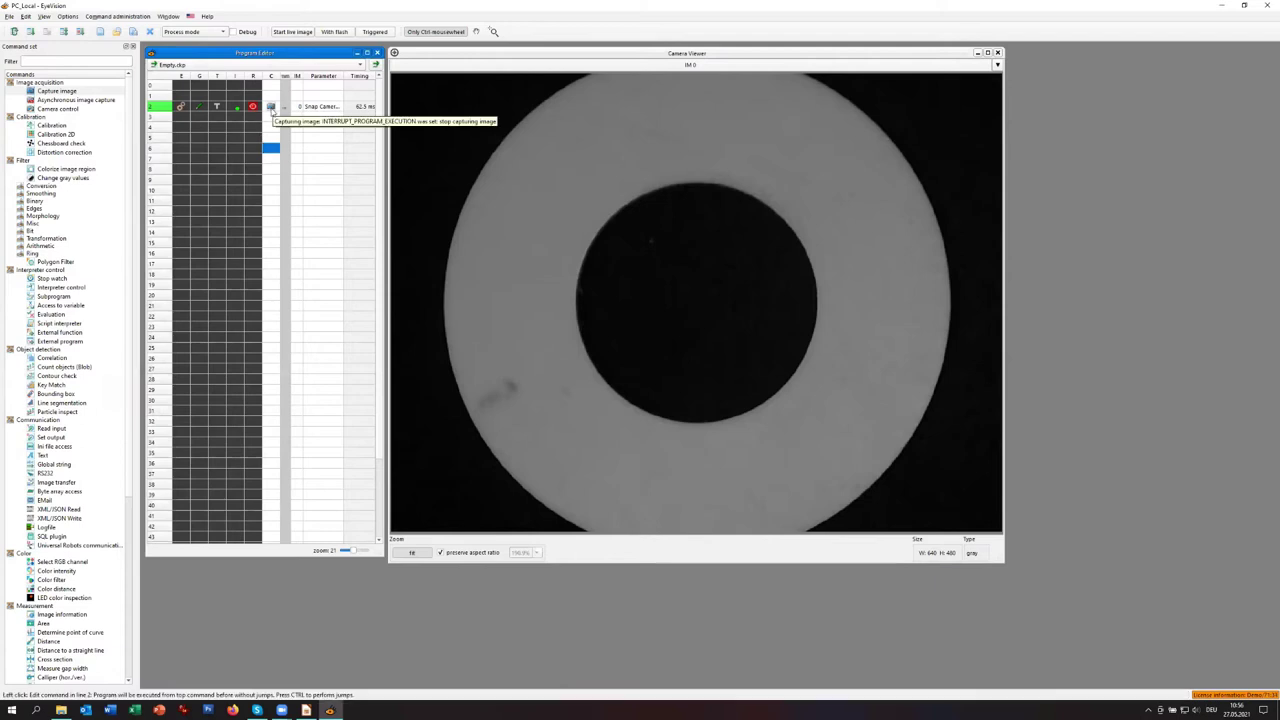
pyautogui.click(273, 111)
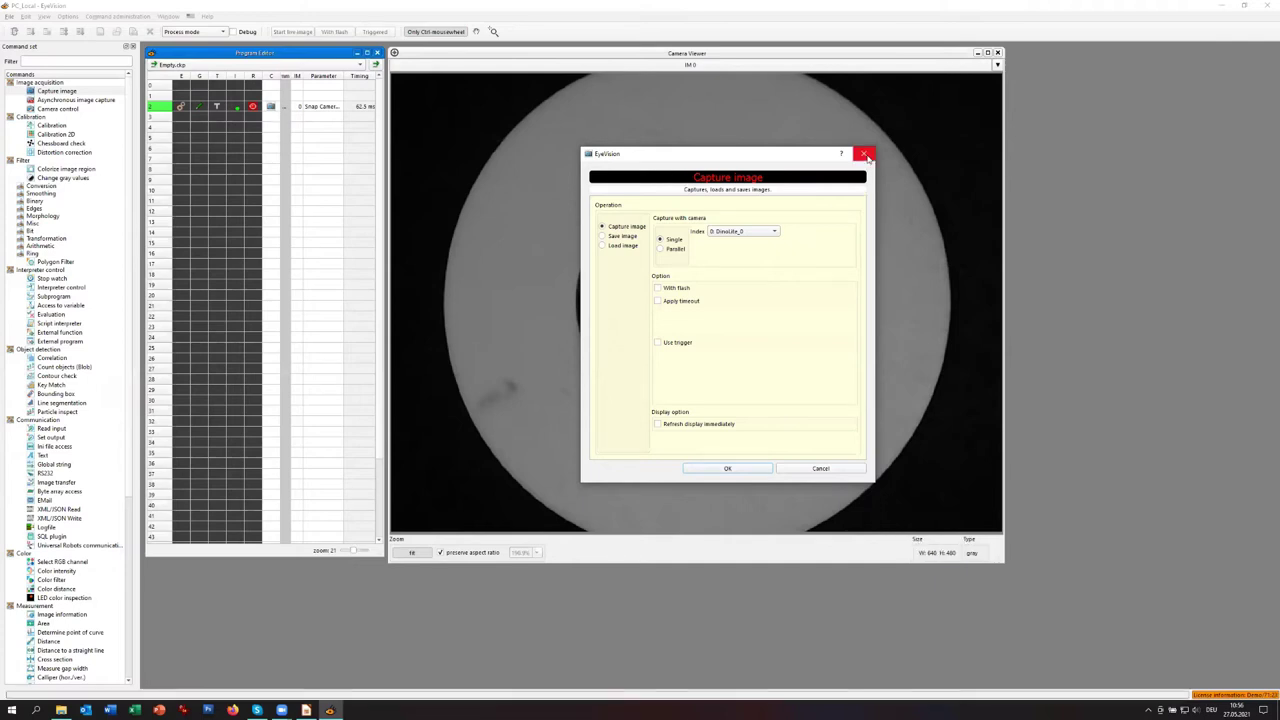
pyautogui.click(207, 16)
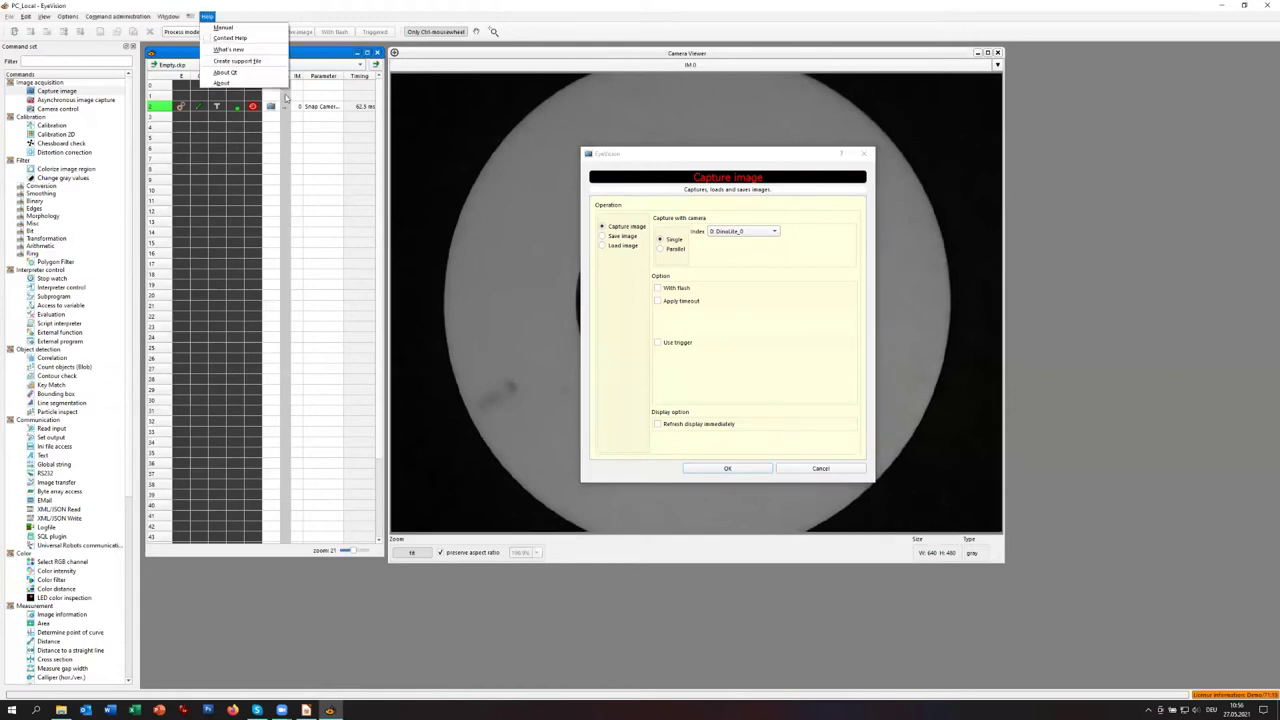
pyautogui.click(249, 42)
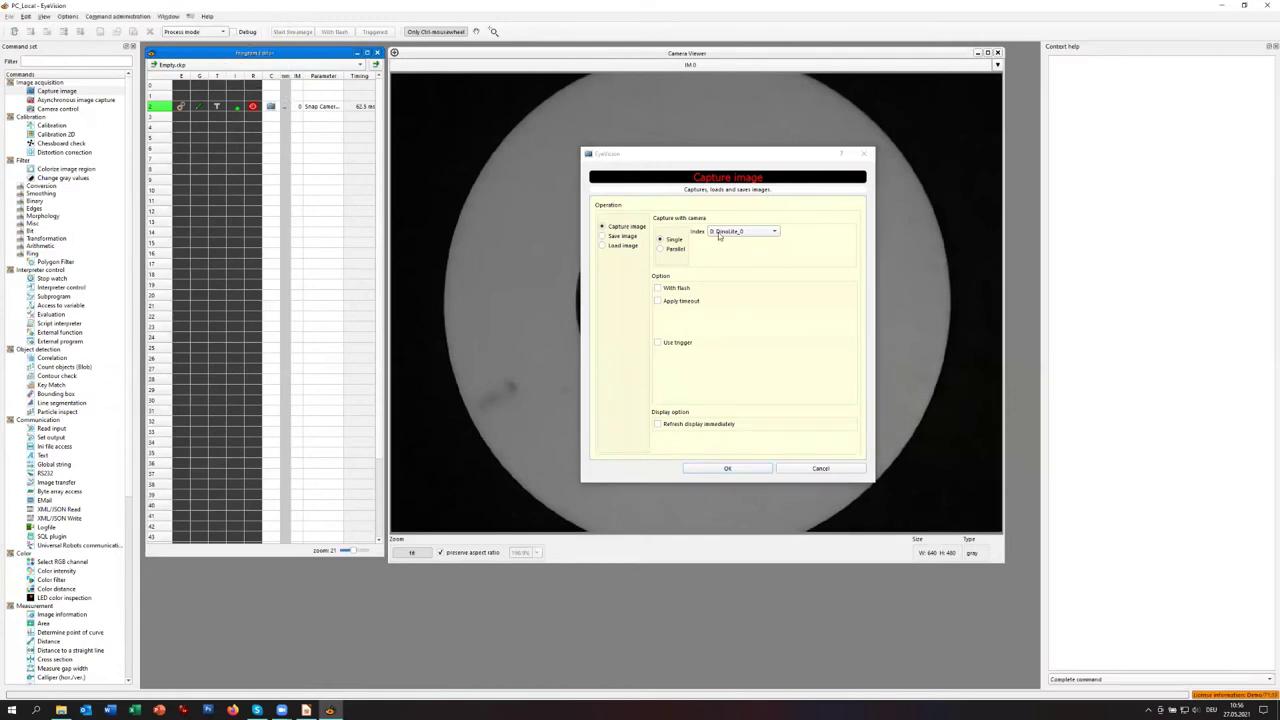
pyautogui.click(820, 469)
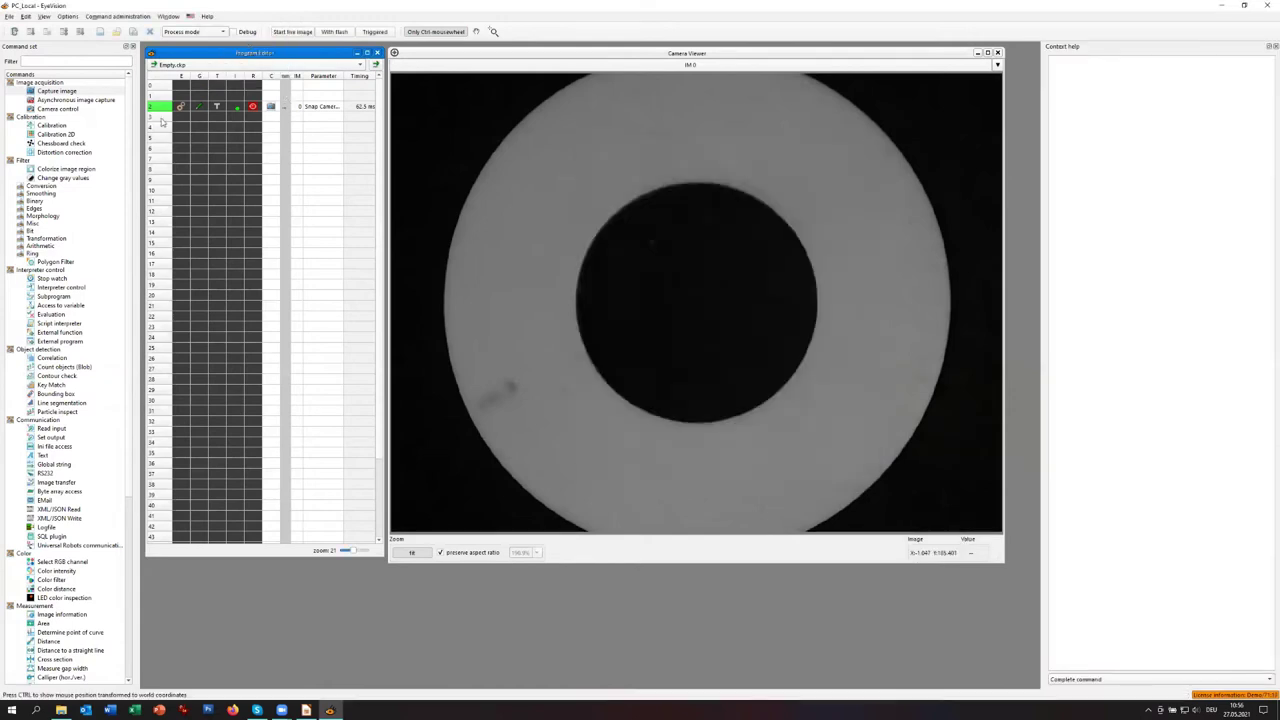
# - Reopen the Capture image command to read its context help, accept its parameters unchanged, and close the help
pyautogui.click(269, 109)
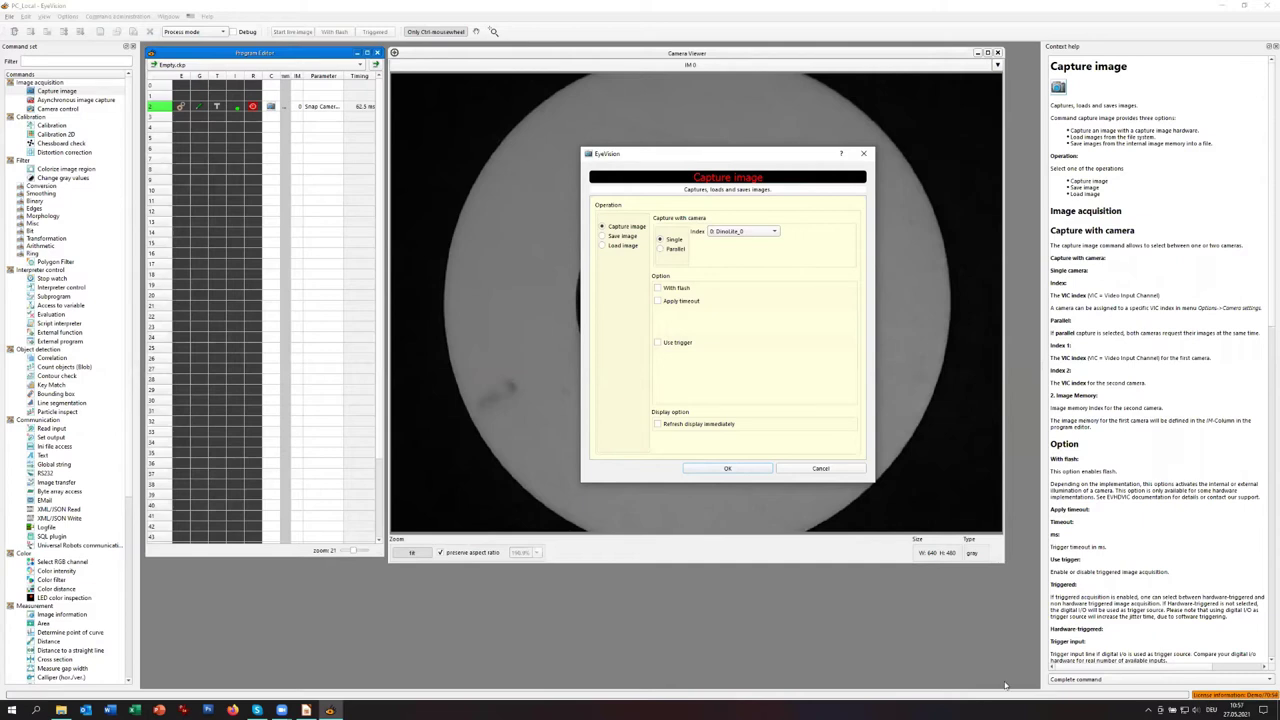
pyautogui.click(752, 470)
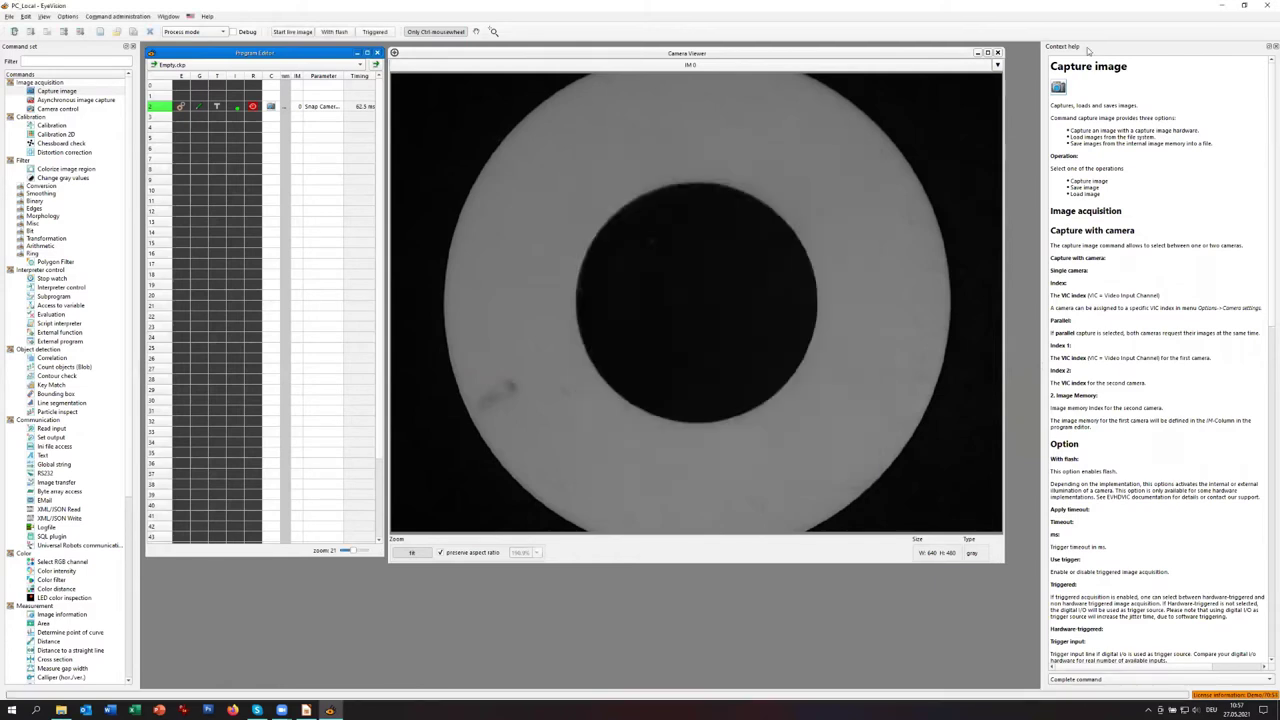
pyautogui.click(1270, 47)
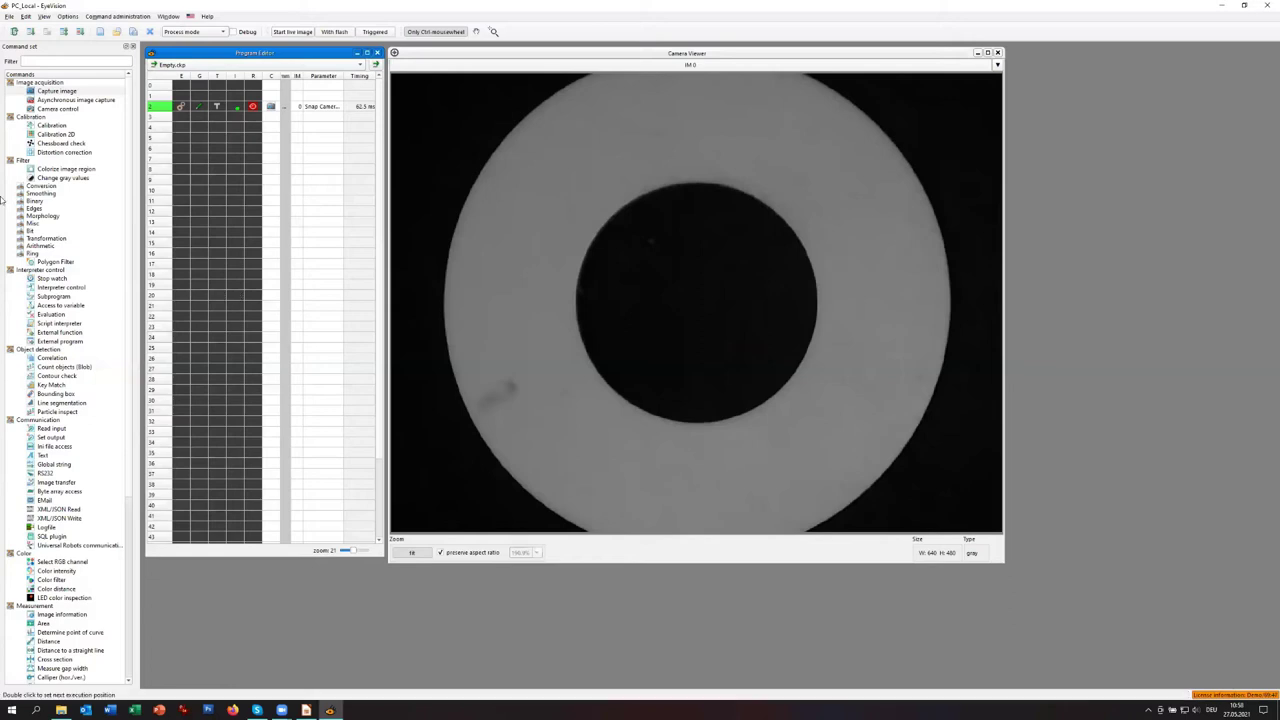
# - Create a new project named 2D_Grey_MeasurmentRing, discarding the changes to the Empty.ckp program
pyautogui.click(8, 17)
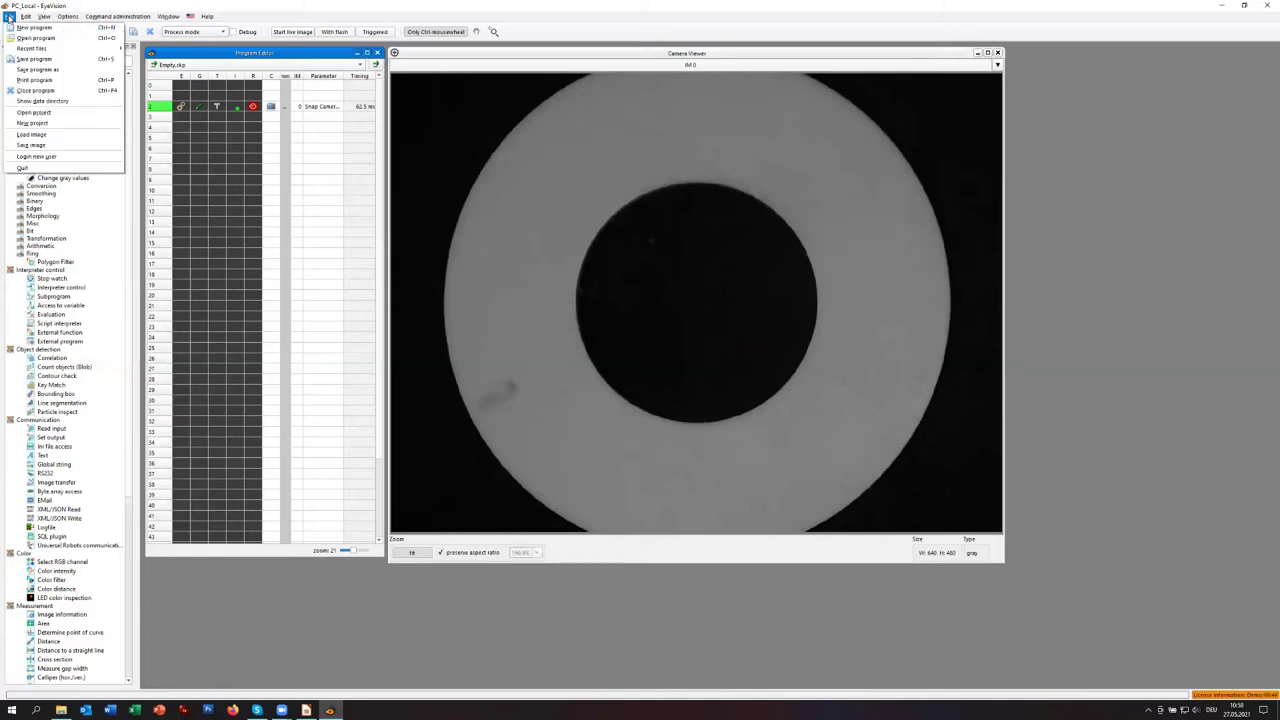
pyautogui.click(36, 124)
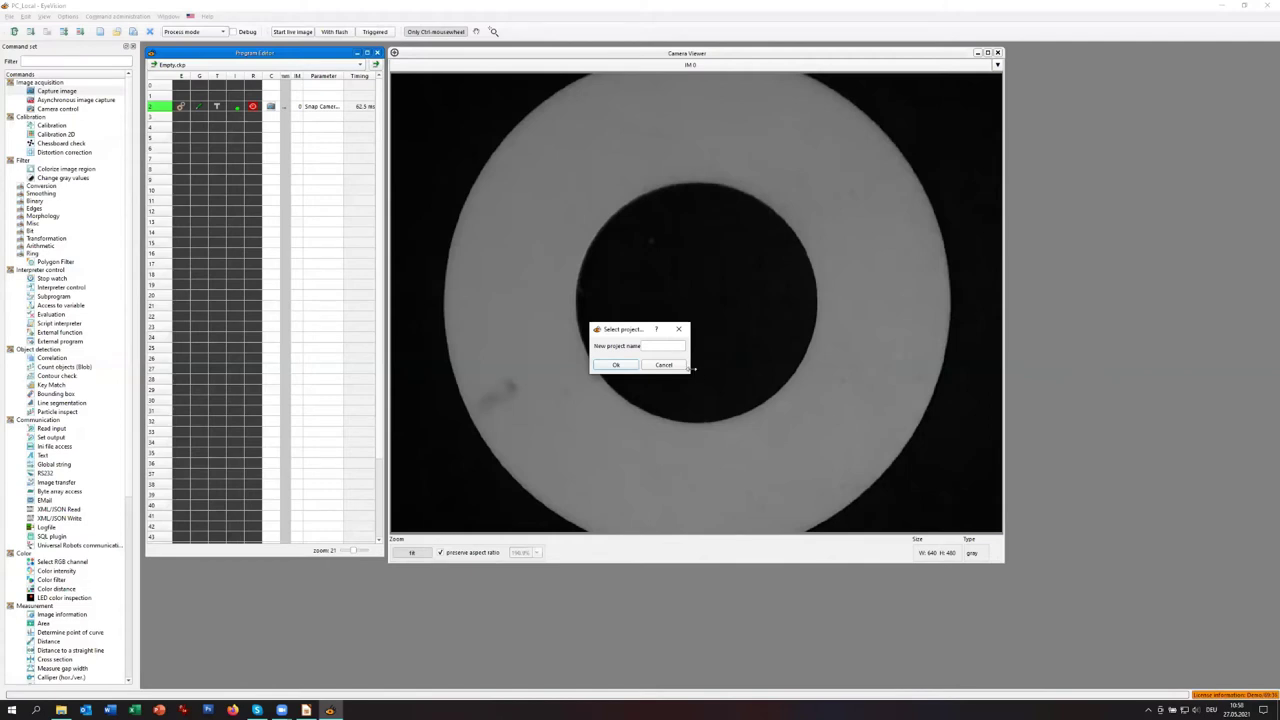
pyautogui.moveTo(690, 368); pyautogui.dragTo(940, 366)
pyautogui.click(835, 348)
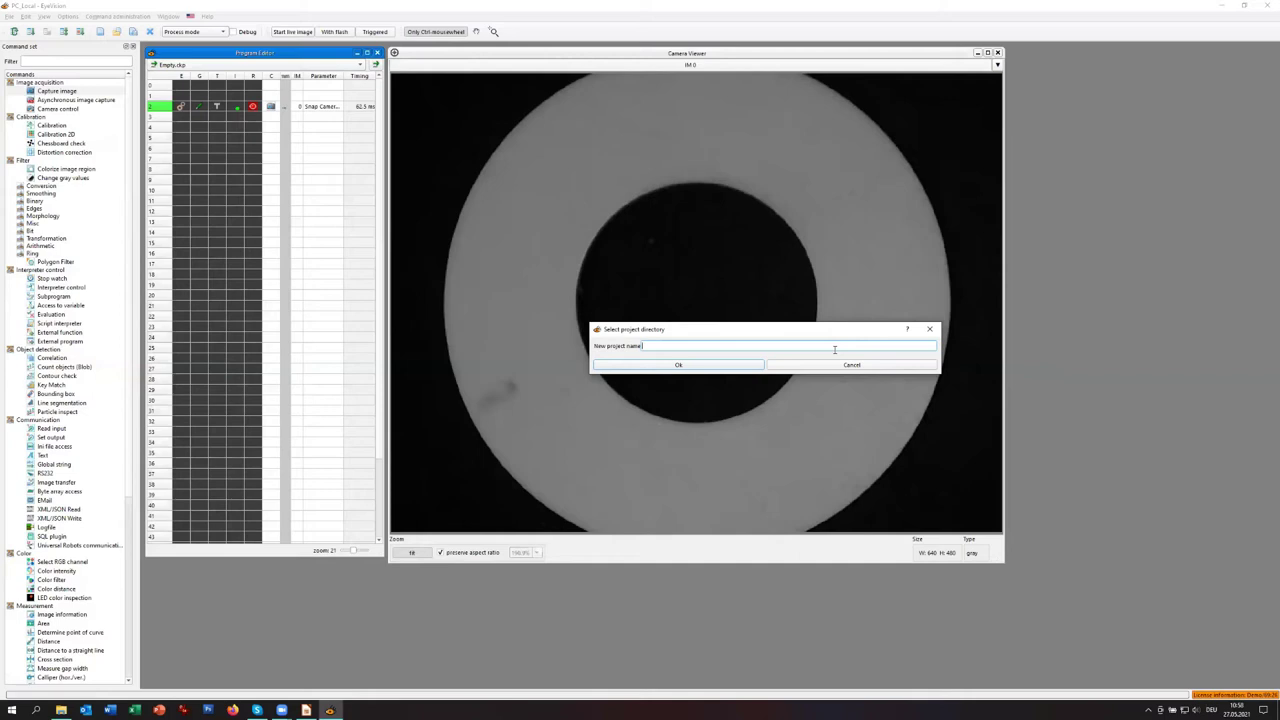
pyautogui.write('25')
pyautogui.write('_GreyMe')
pyautogui.write('asur')
pyautogui.write('eme')
pyautogui.write('ntRing')
pyautogui.click(679, 365)
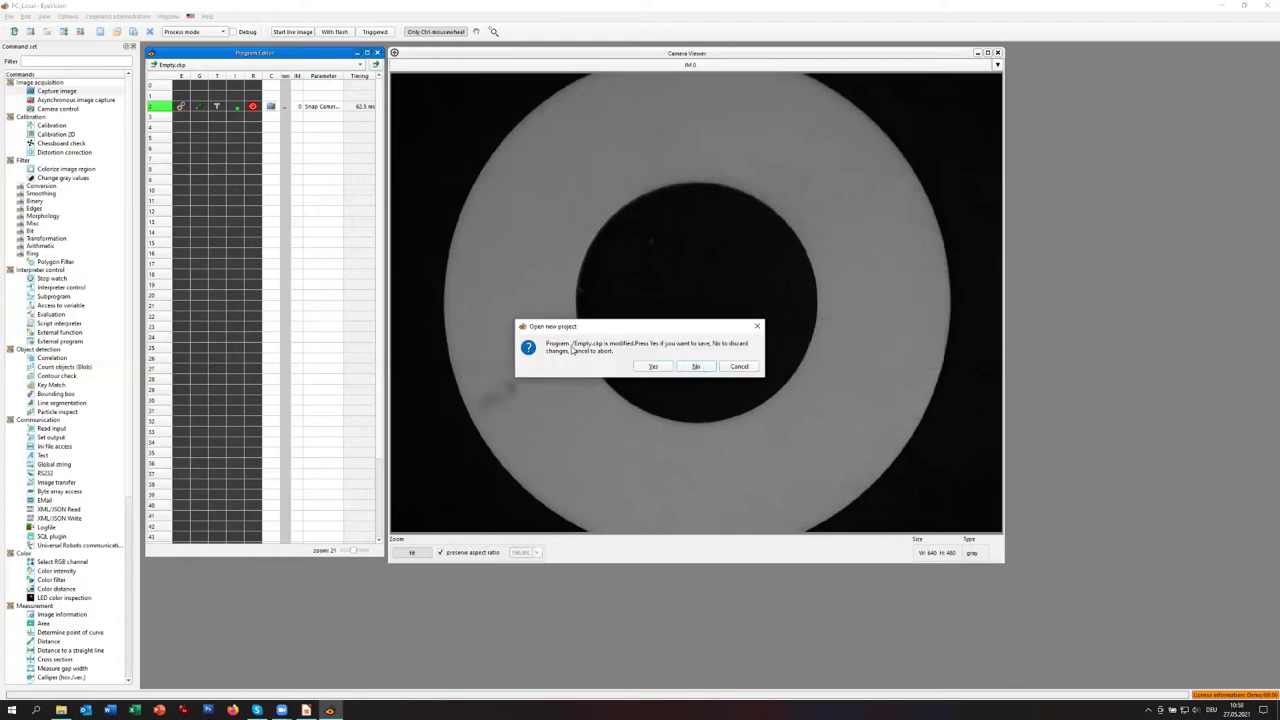
pyautogui.click(697, 367)
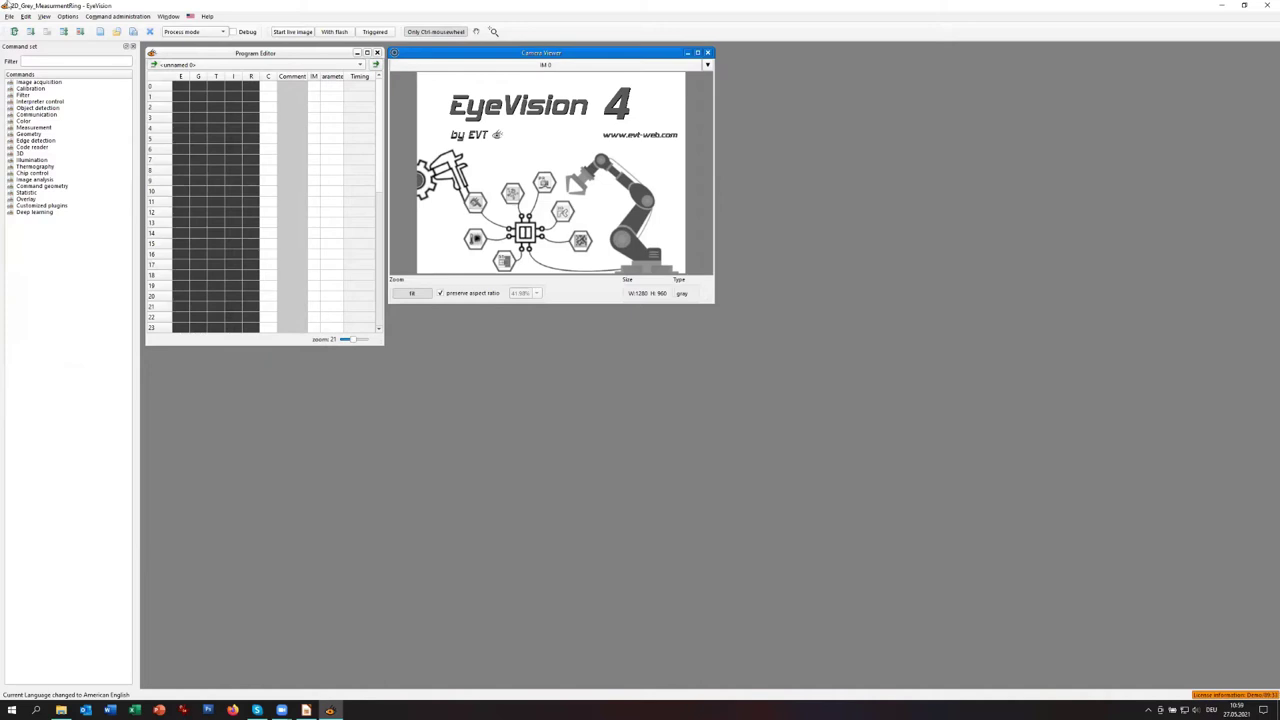
# - Set the new project's hardware configuration source to Project in the application parameters
pyautogui.click(68, 17)
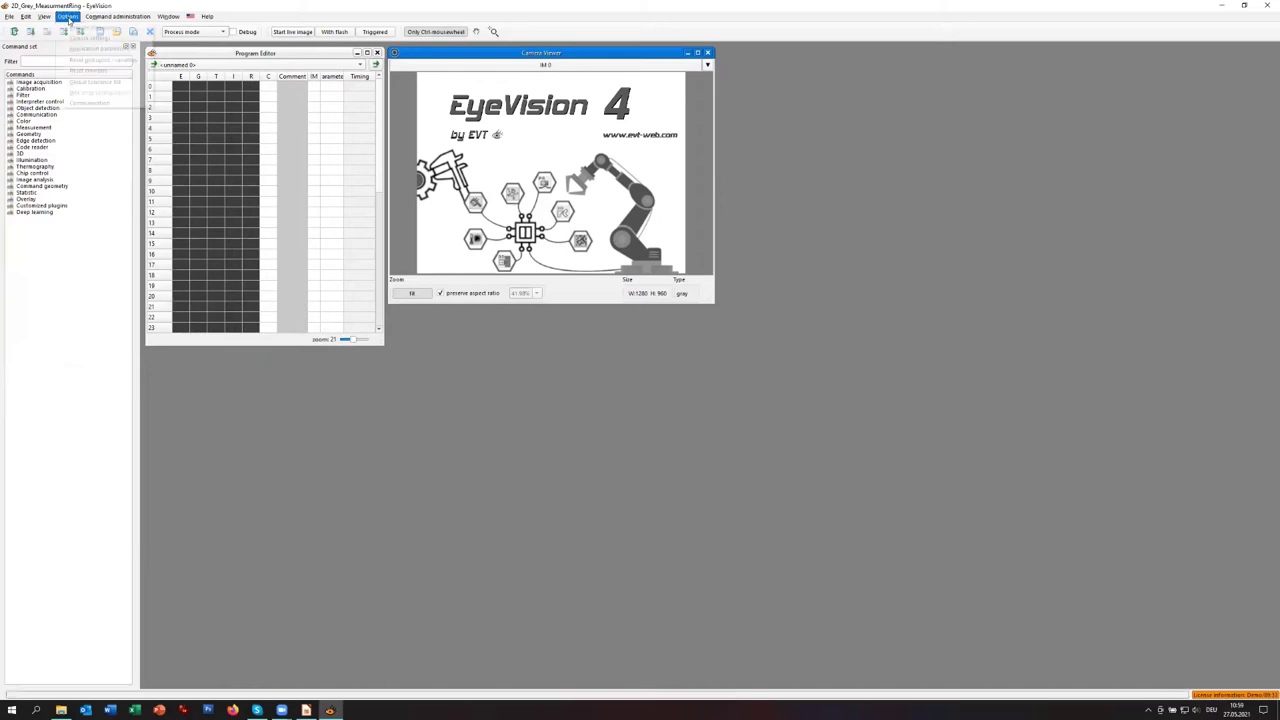
pyautogui.click(74, 49)
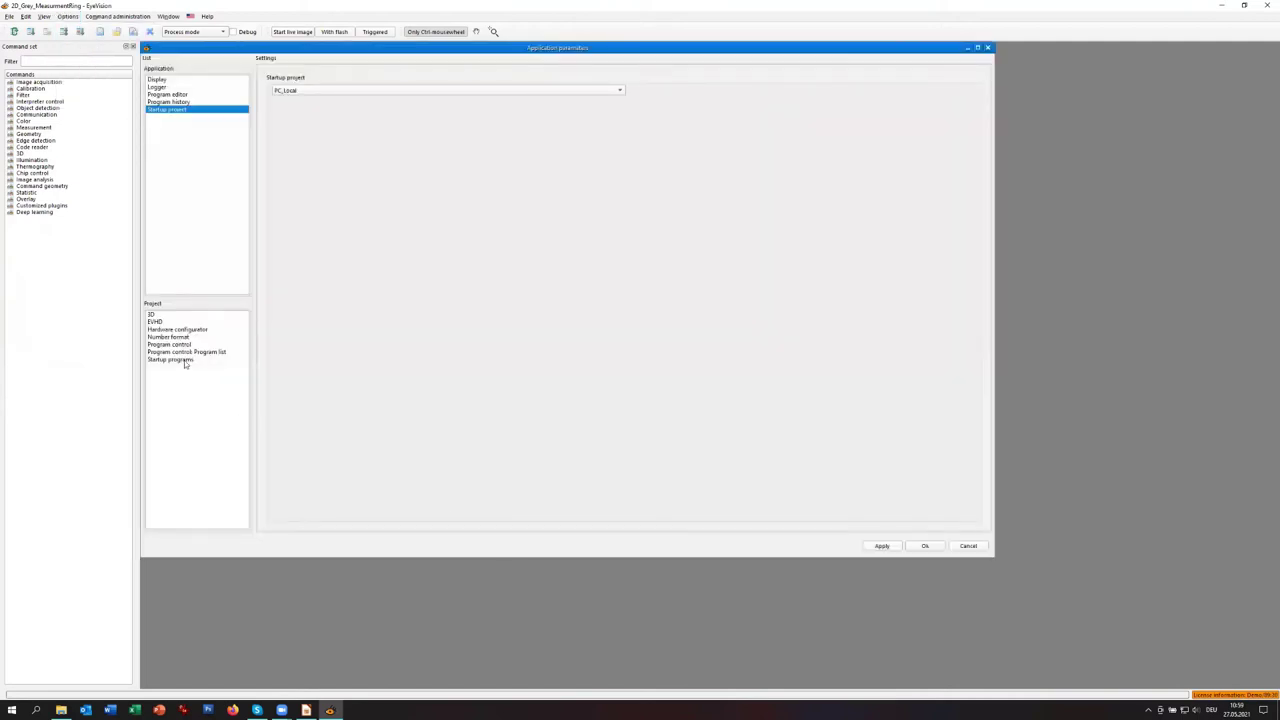
pyautogui.click(189, 330)
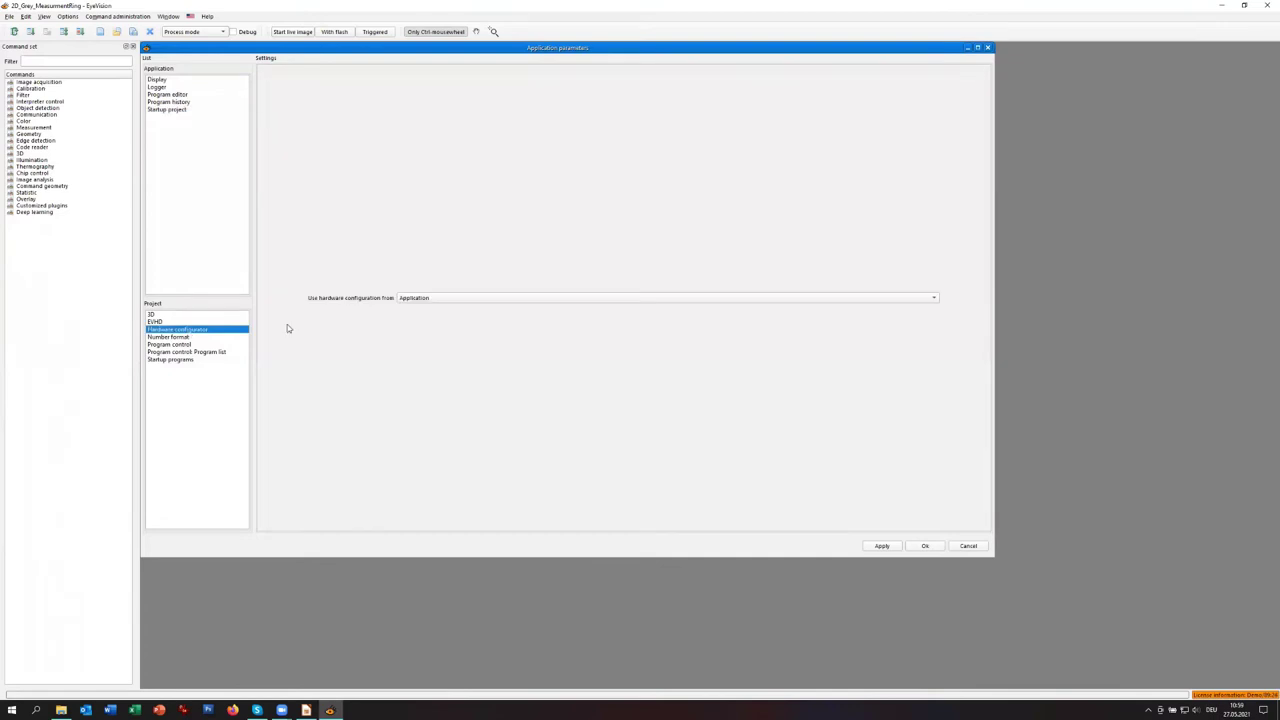
pyautogui.click(420, 298)
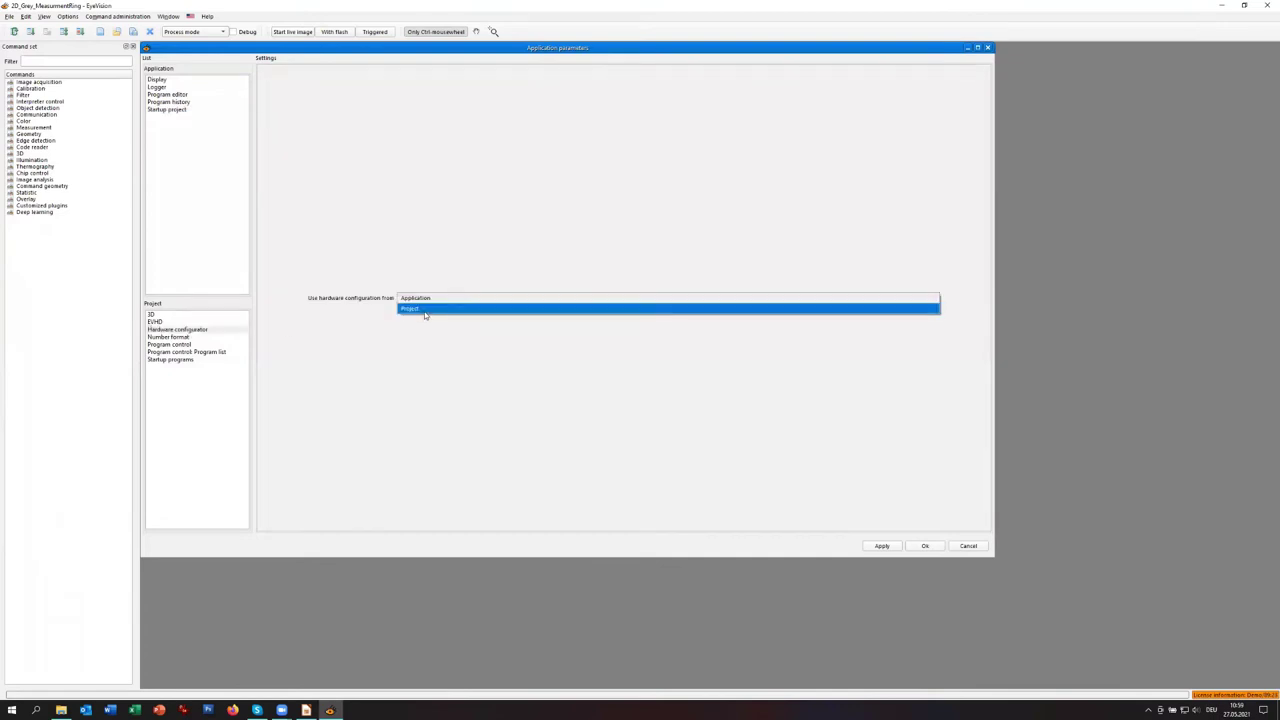
pyautogui.click(425, 315)
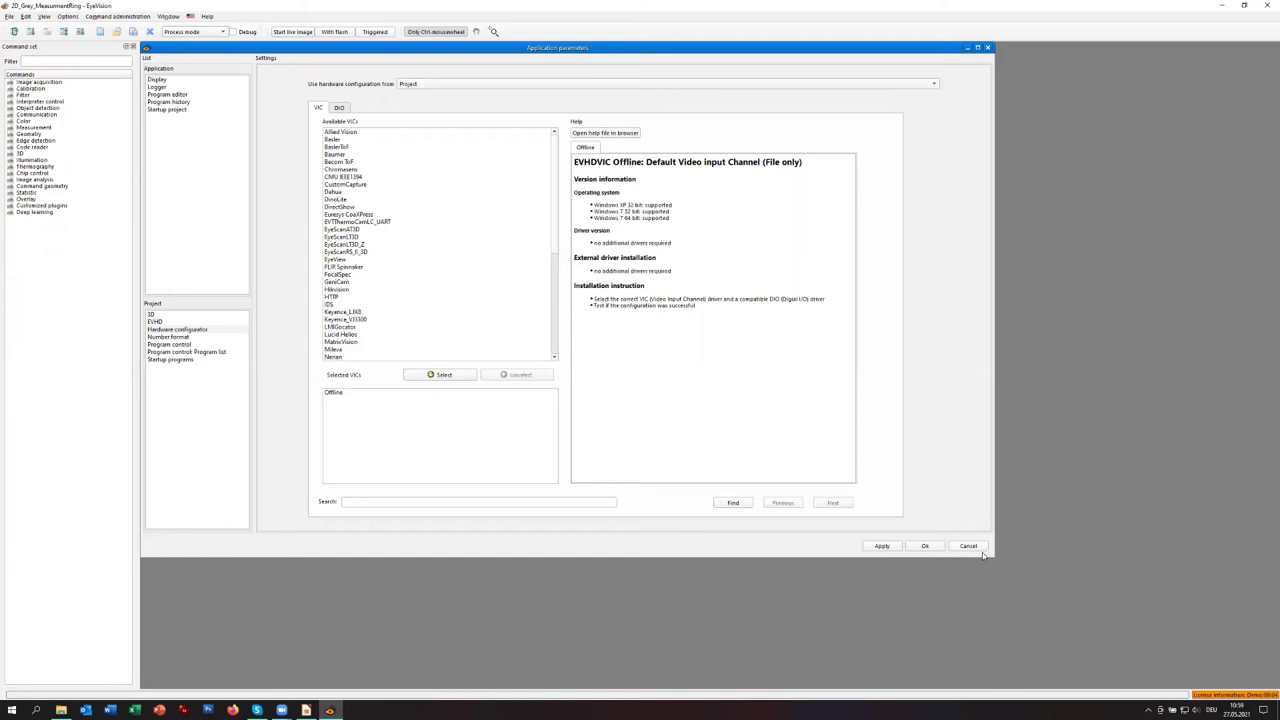
# - Cancel the application parameters and open the 2D_Grey_MeasurmentRing project folder from the EyeVision data directory
pyautogui.click(974, 548)
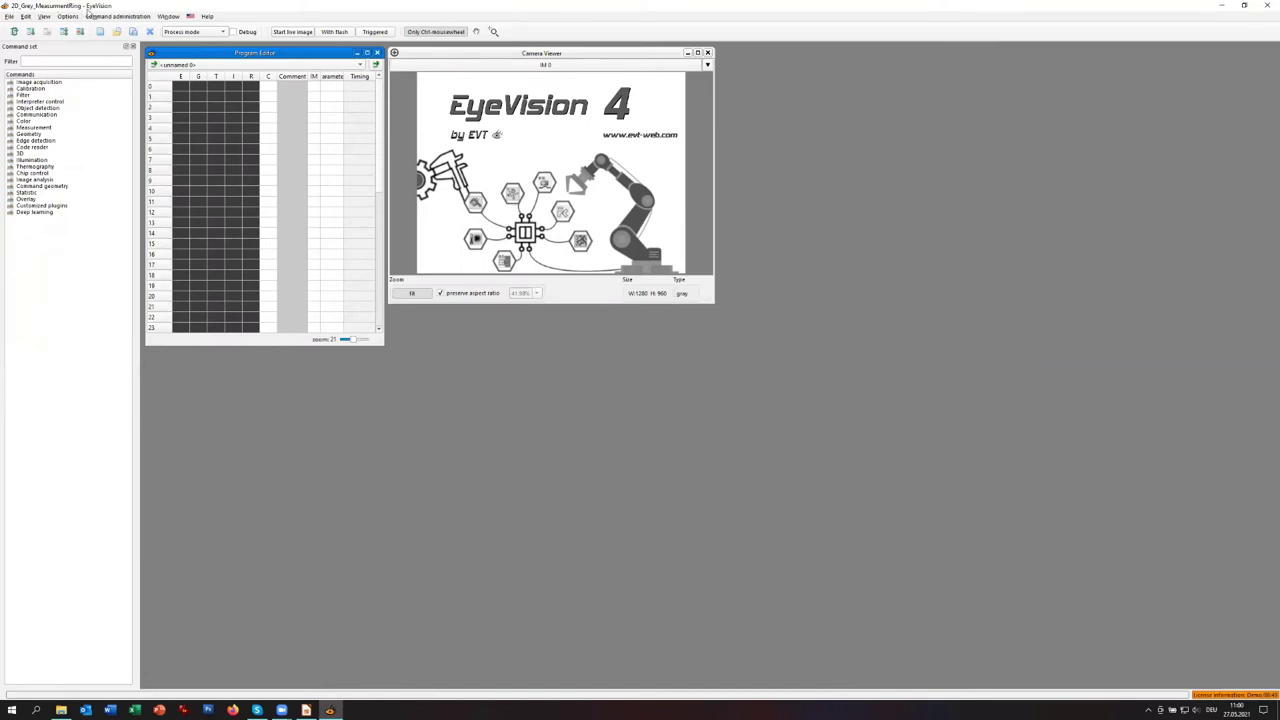
pyautogui.click(9, 17)
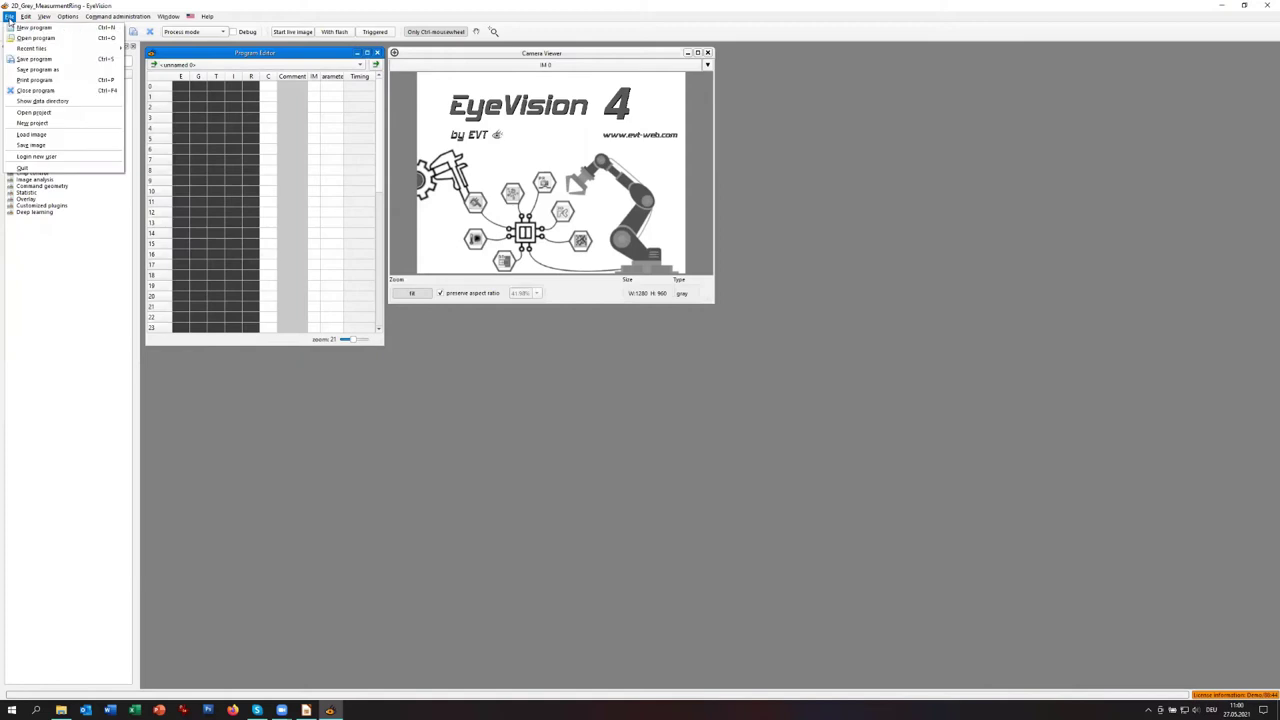
pyautogui.click(21, 105)
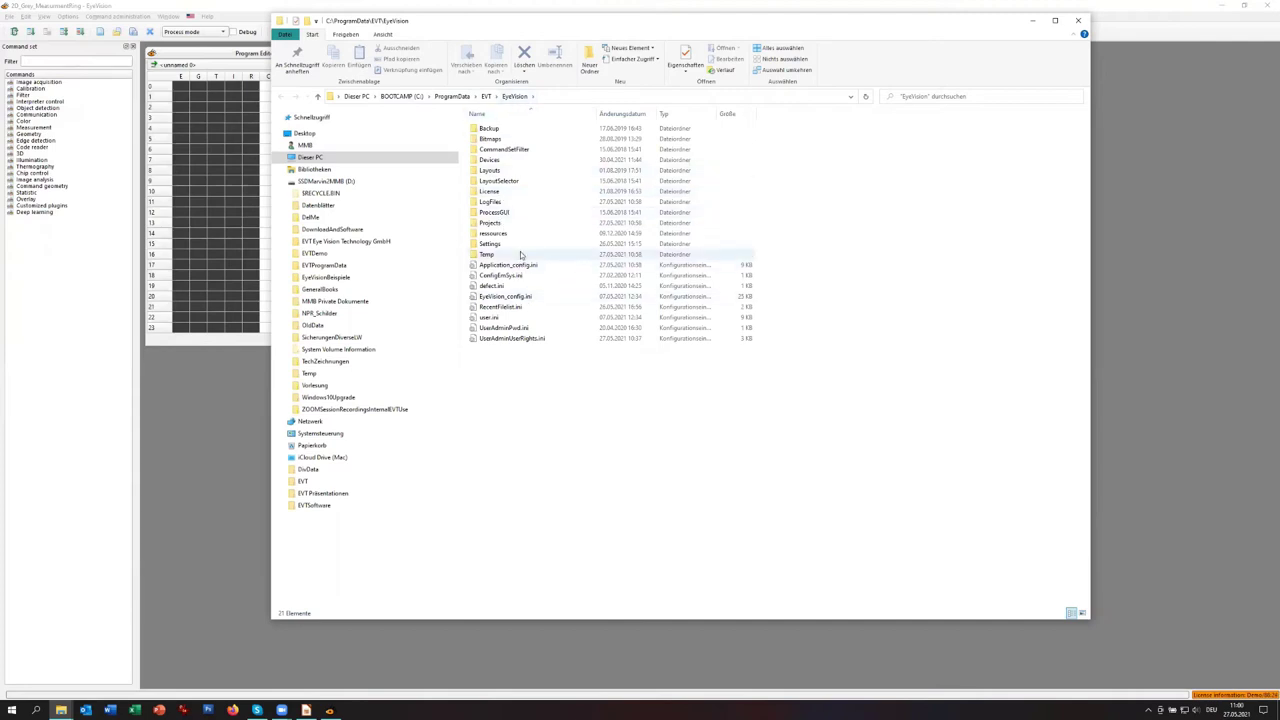
pyautogui.doubleClick(497, 225)
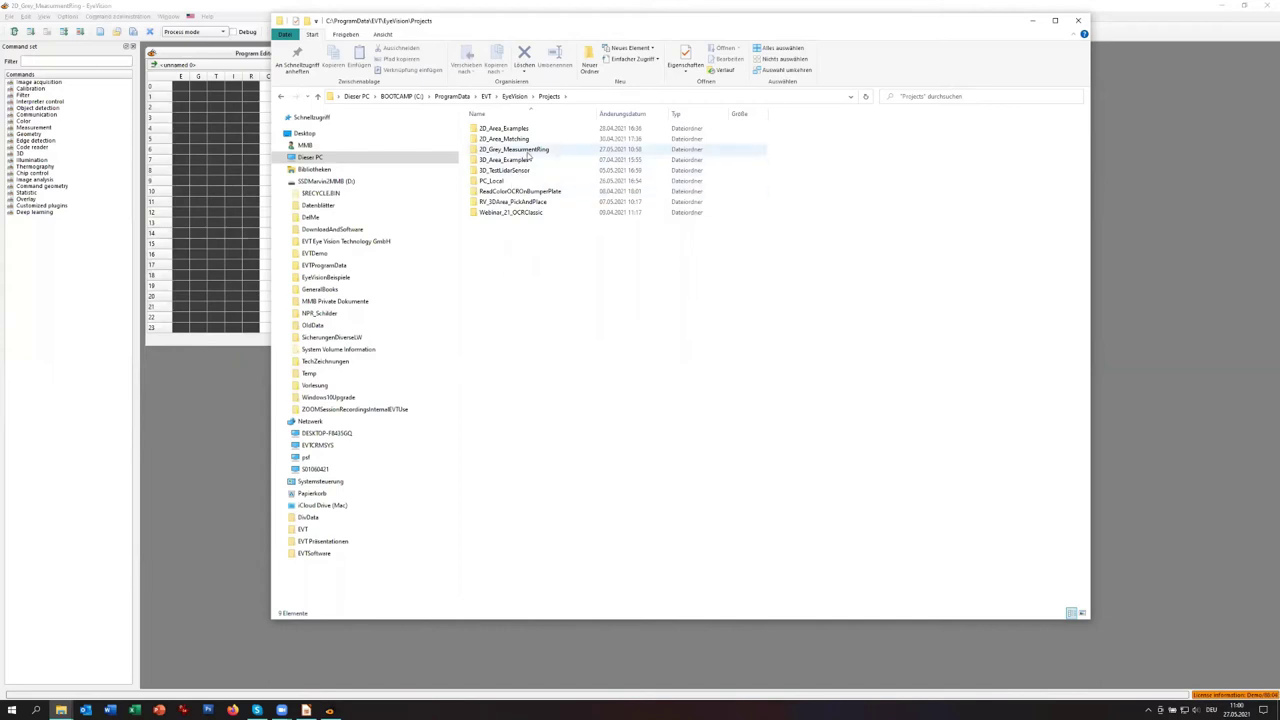
pyautogui.doubleClick(481, 153)
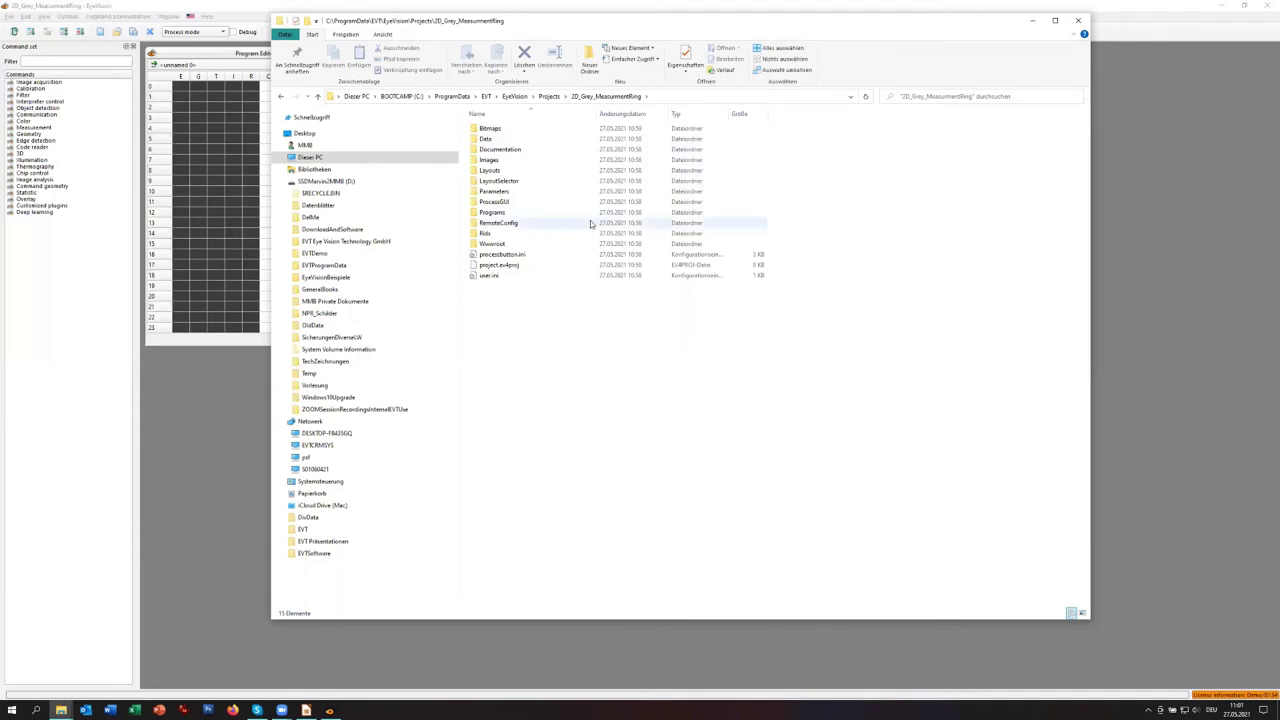
# - Examine the project's Programs, Images and Data folders, and switch back to EyeVision
pyautogui.doubleClick(502, 216)
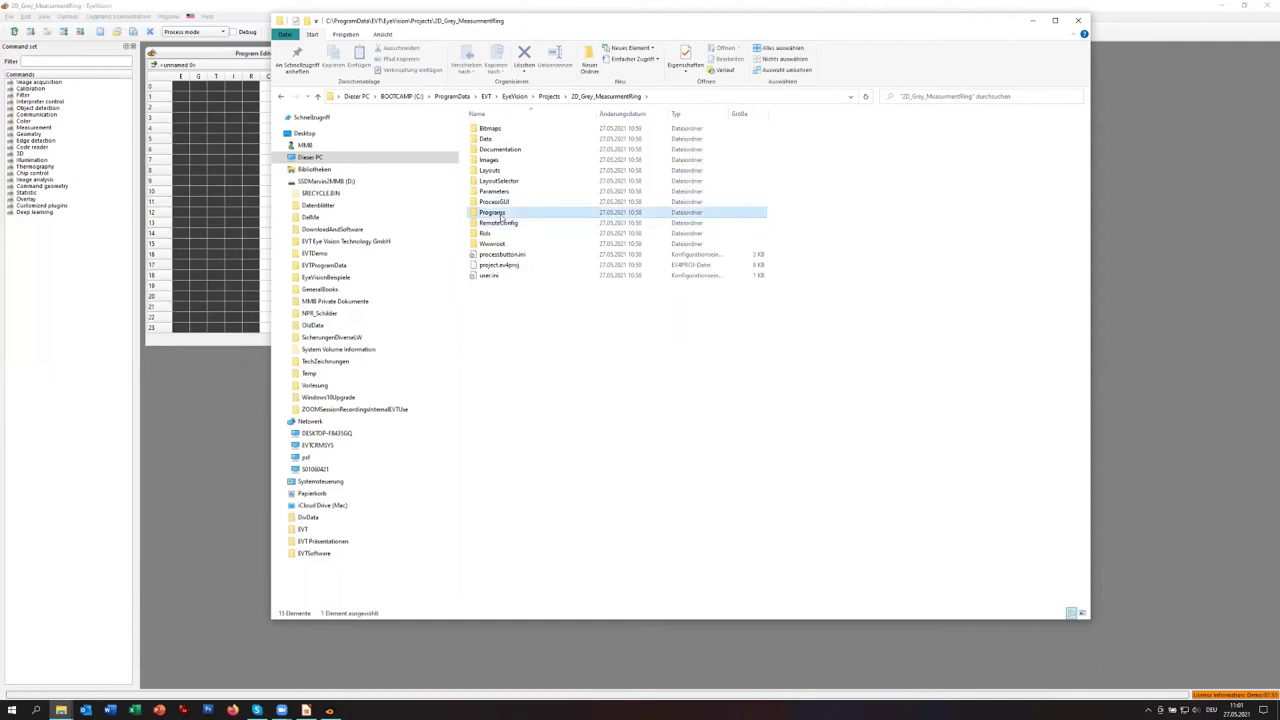
pyautogui.click(621, 96)
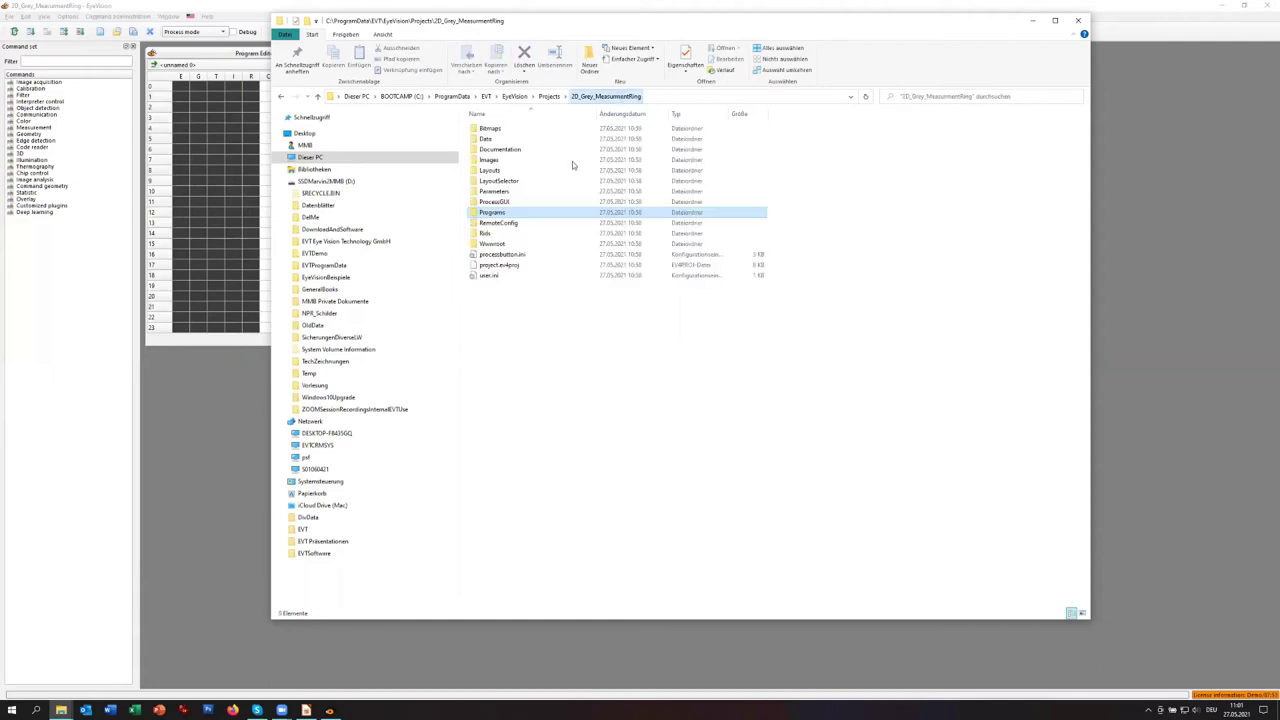
pyautogui.doubleClick(508, 161)
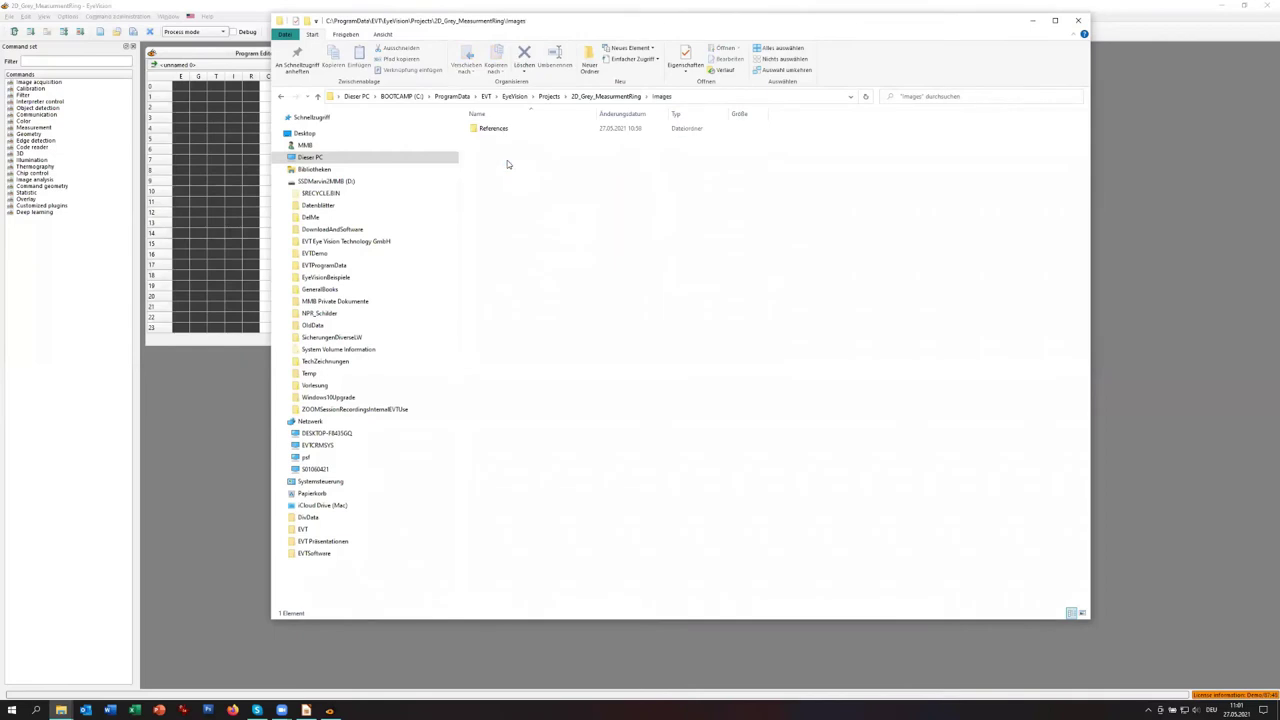
pyautogui.click(619, 96)
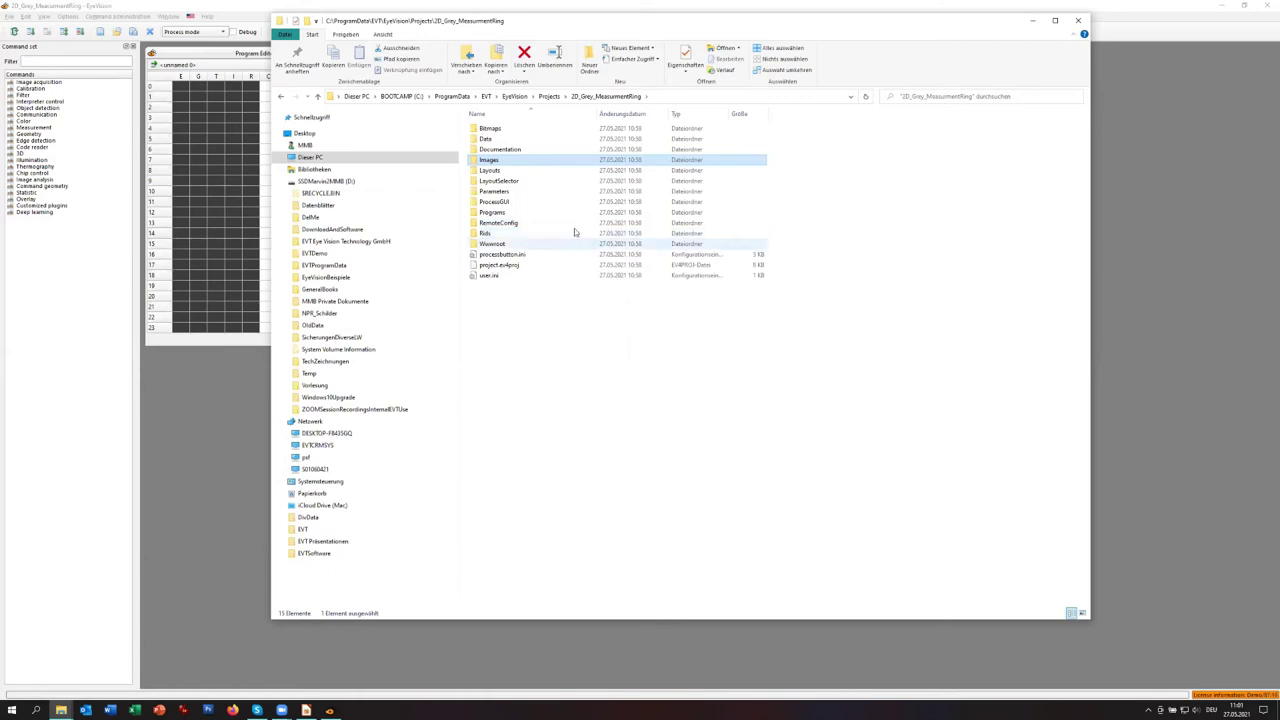
pyautogui.doubleClick(487, 139)
pyautogui.click(605, 96)
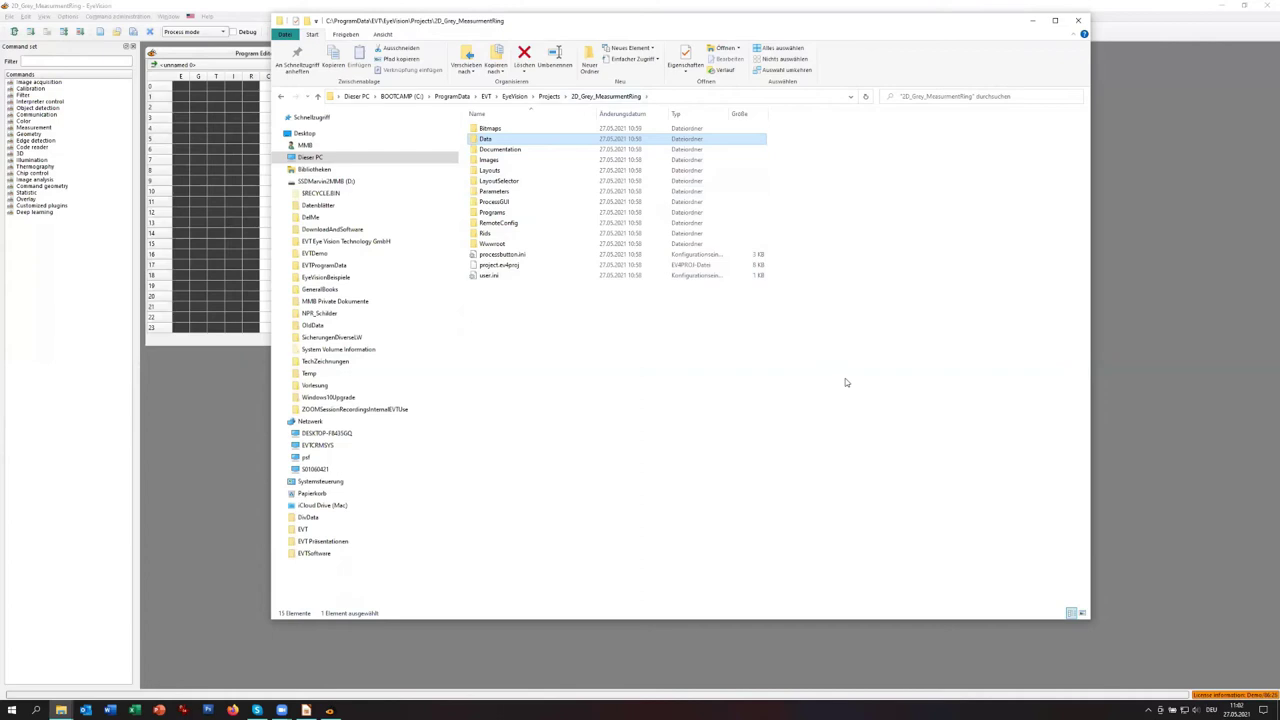
pyautogui.click(1170, 217)
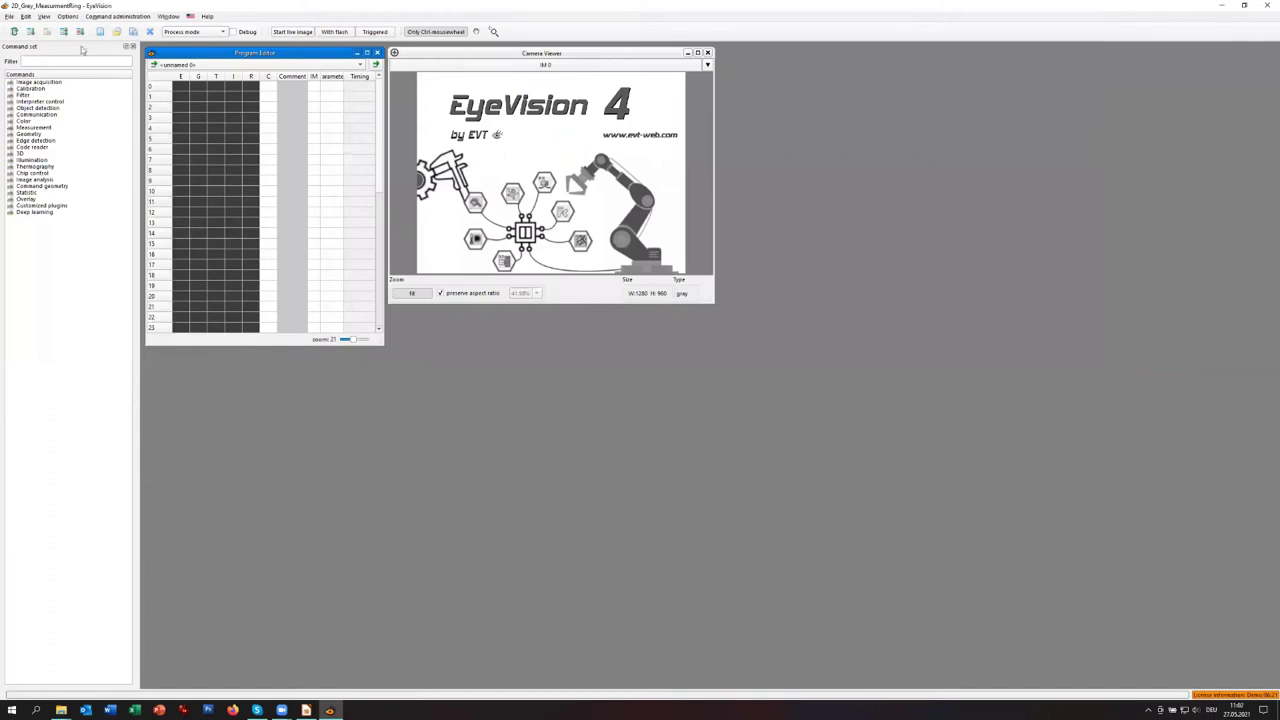
# - Start and stop the live image of the ring, and enlarge the Camera Viewer and Program Editor windows
pyautogui.click(288, 31)
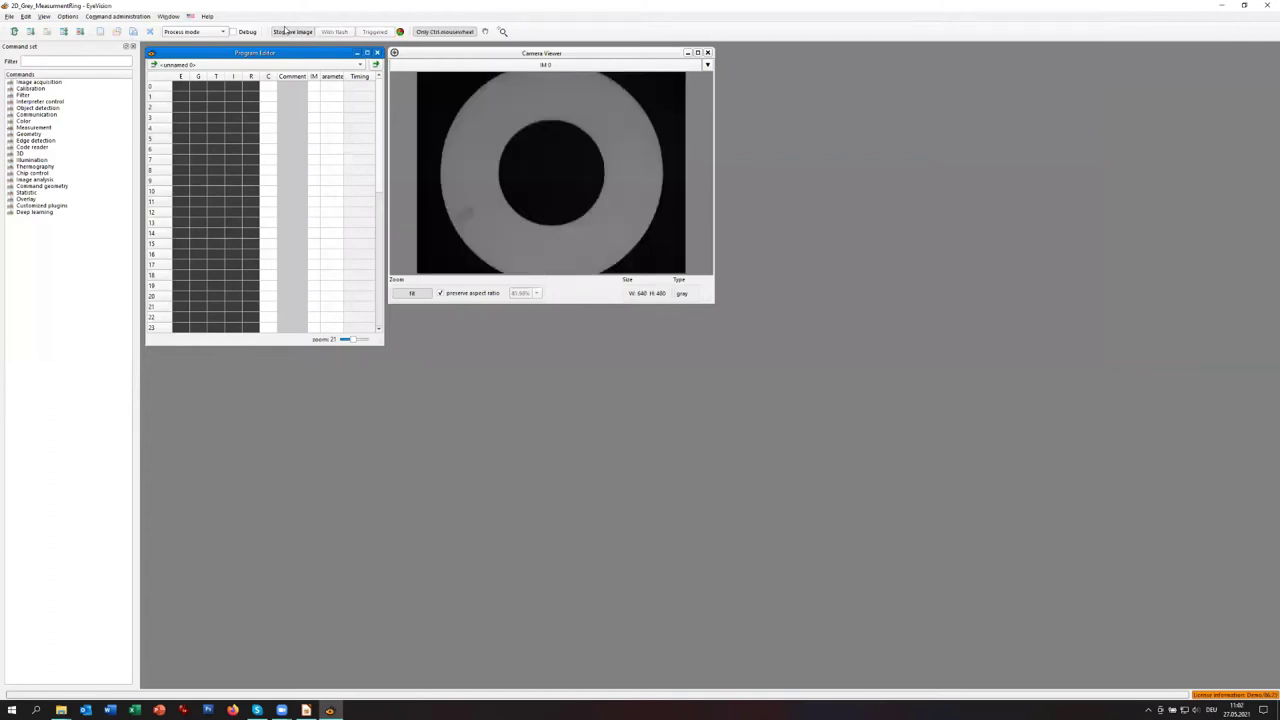
pyautogui.click(288, 31)
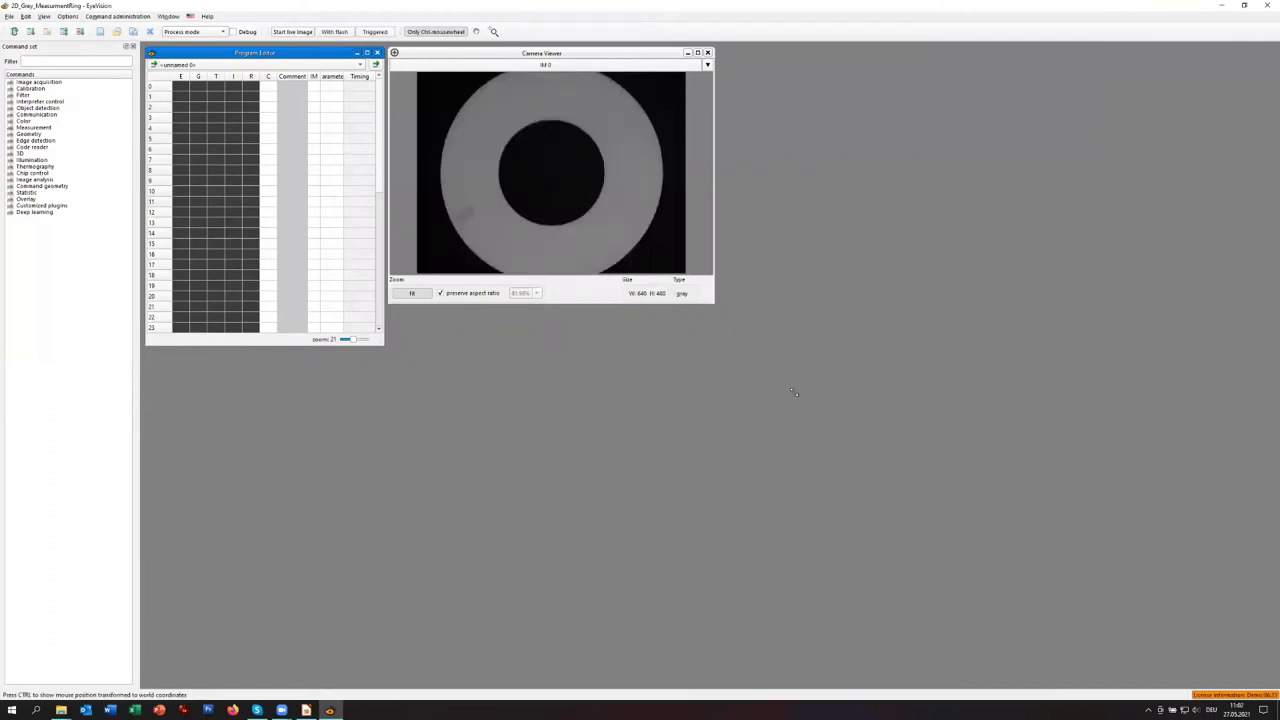
pyautogui.moveTo(795, 393); pyautogui.dragTo(828, 428)
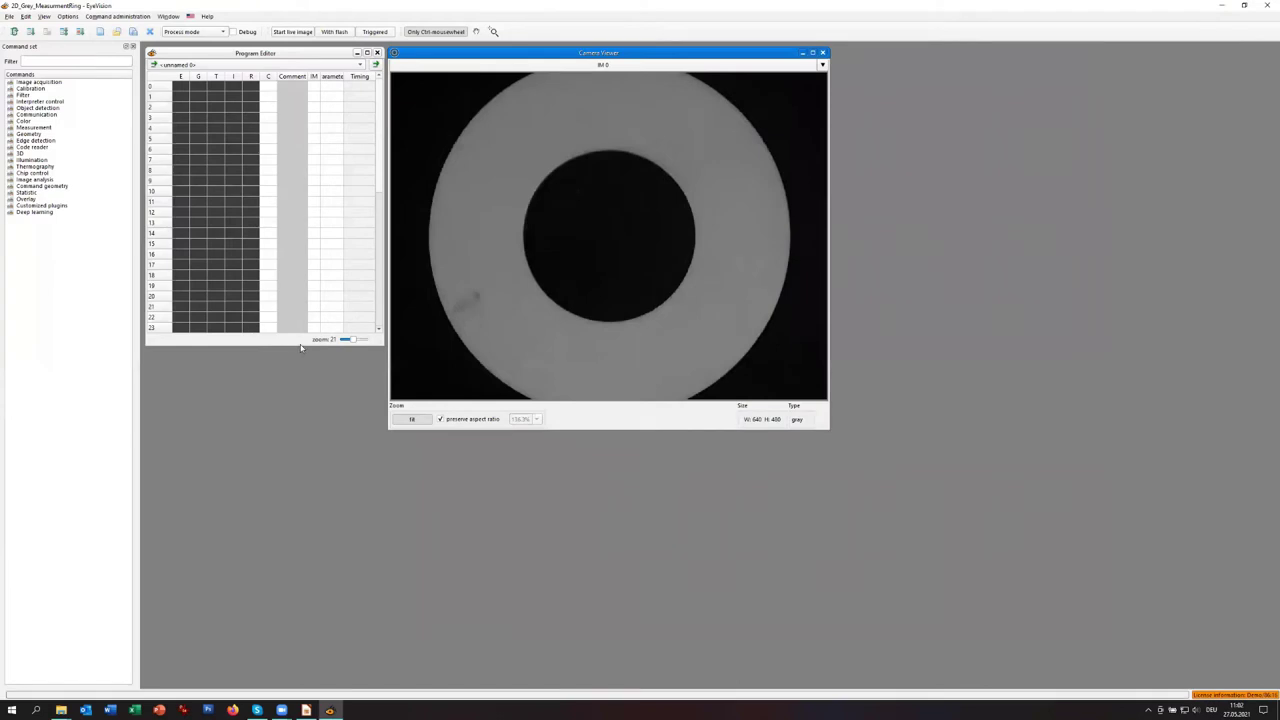
pyautogui.moveTo(306, 345); pyautogui.dragTo(306, 538)
# - Add a Capture image command for camera DinoLite_0 on line 2, and run the program cyclically before stopping it
pyautogui.click(10, 81)
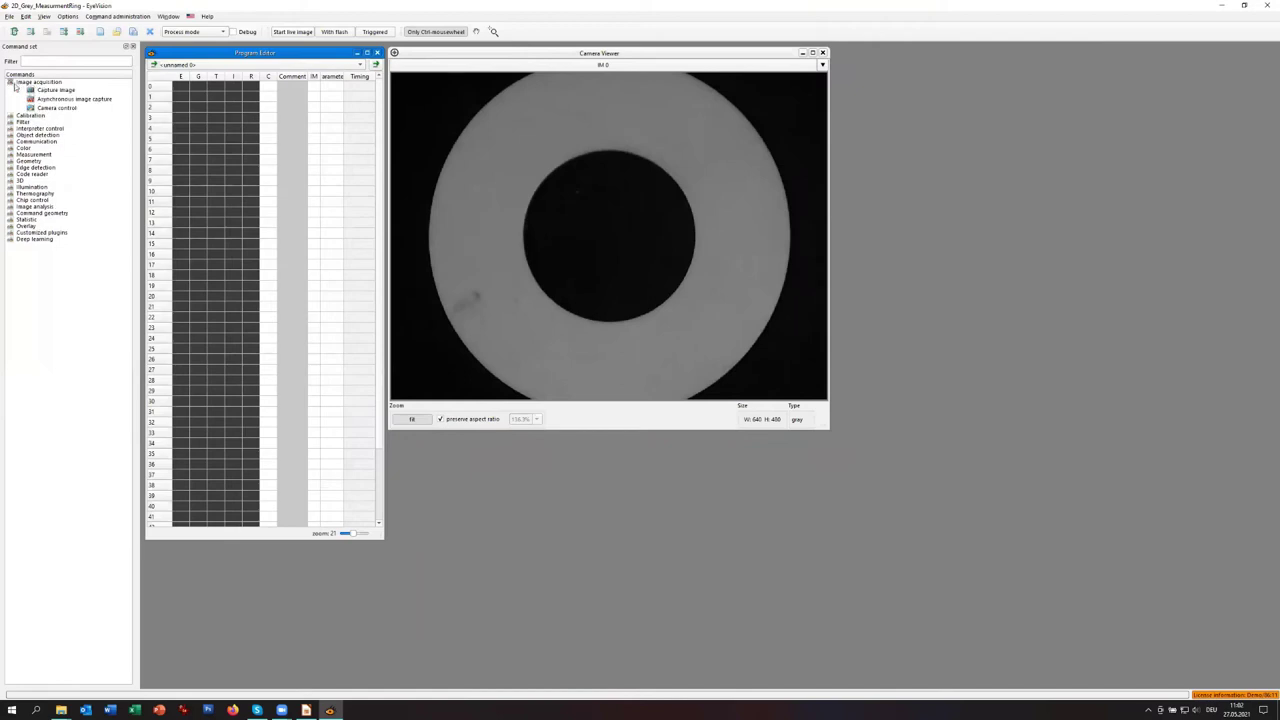
pyautogui.moveTo(52, 90); pyautogui.dragTo(274, 107)
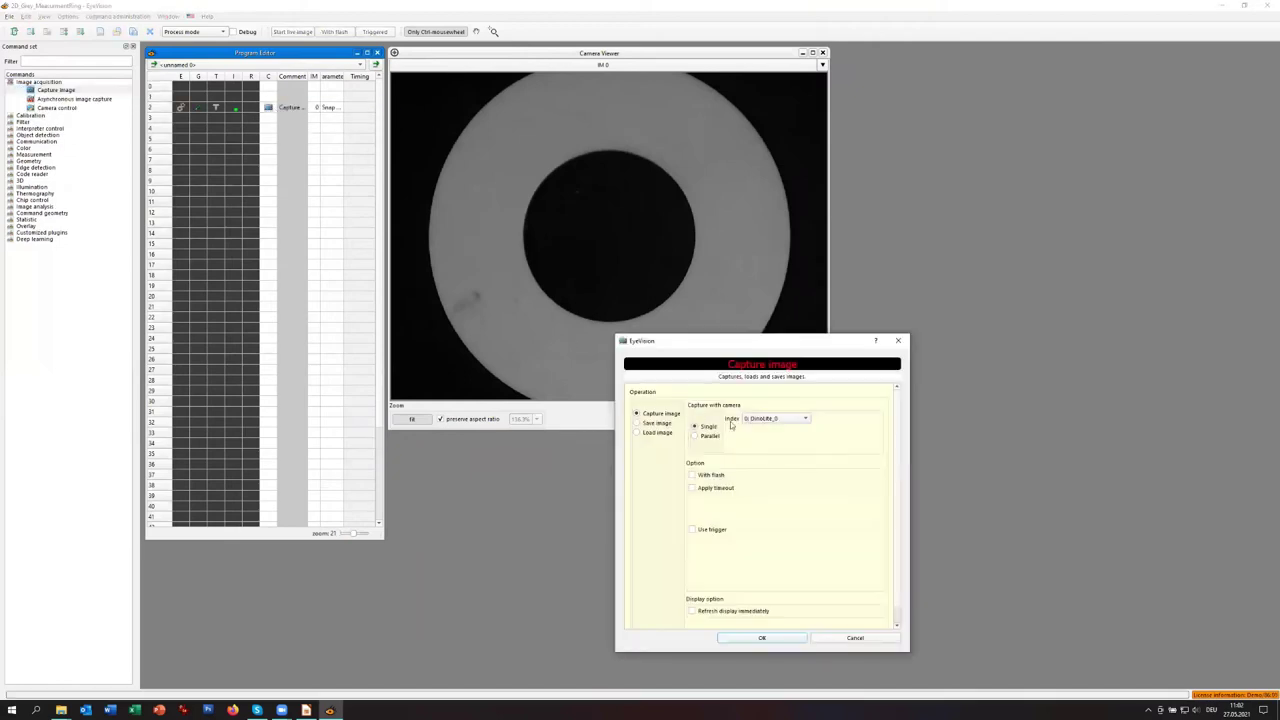
pyautogui.click(775, 640)
pyautogui.click(14, 33)
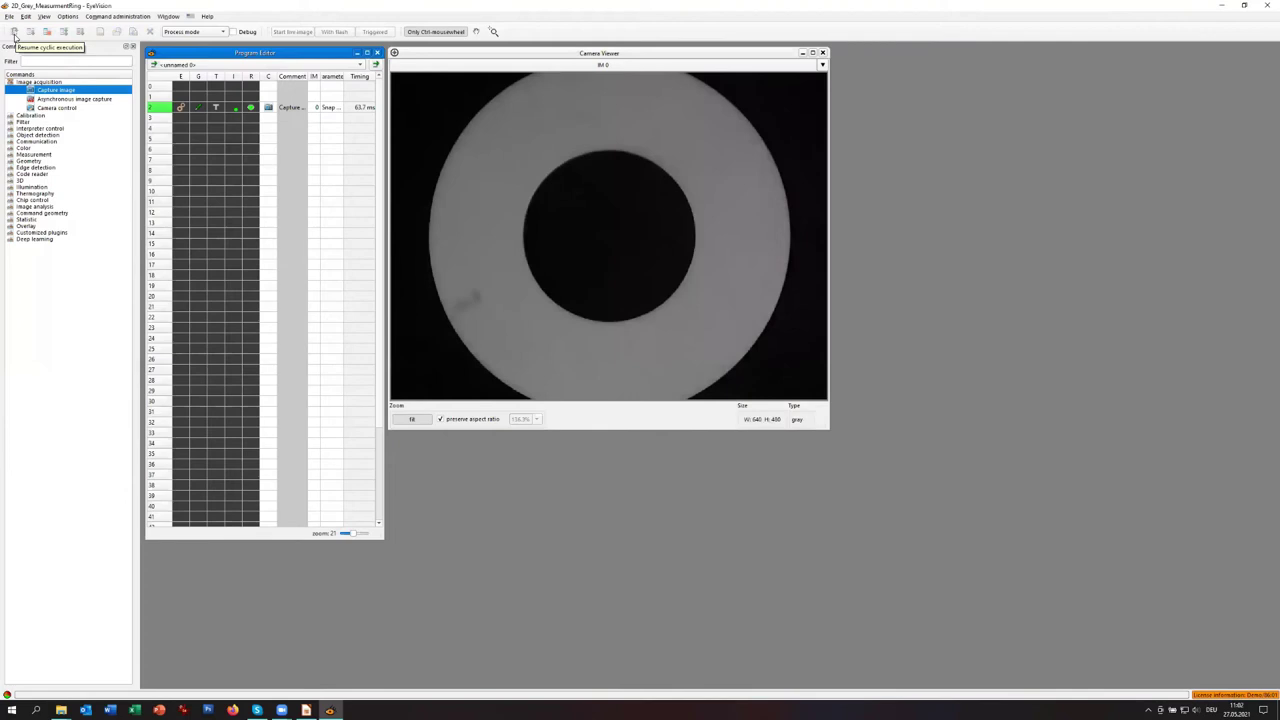
pyautogui.click(47, 31)
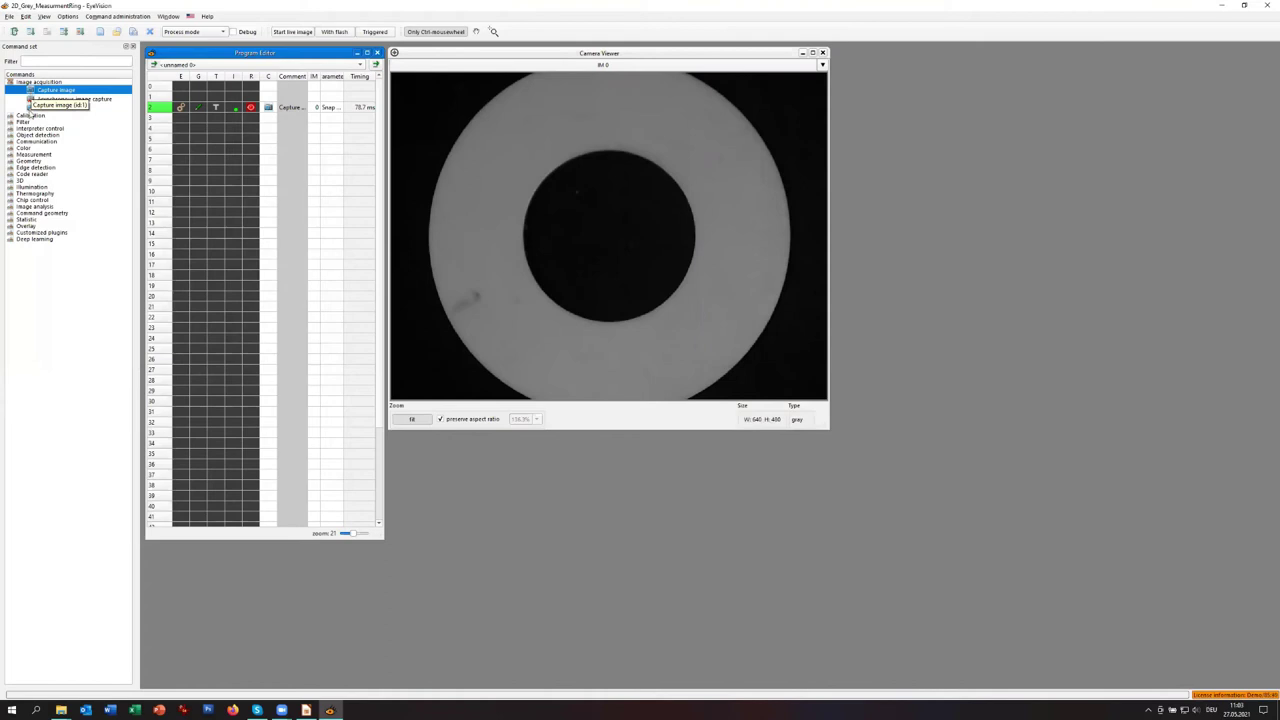
# - Add a second Capture image command on line 4, set to Save image with the Continuous (with timestamp) option
pyautogui.moveTo(31, 91); pyautogui.dragTo(270, 131)
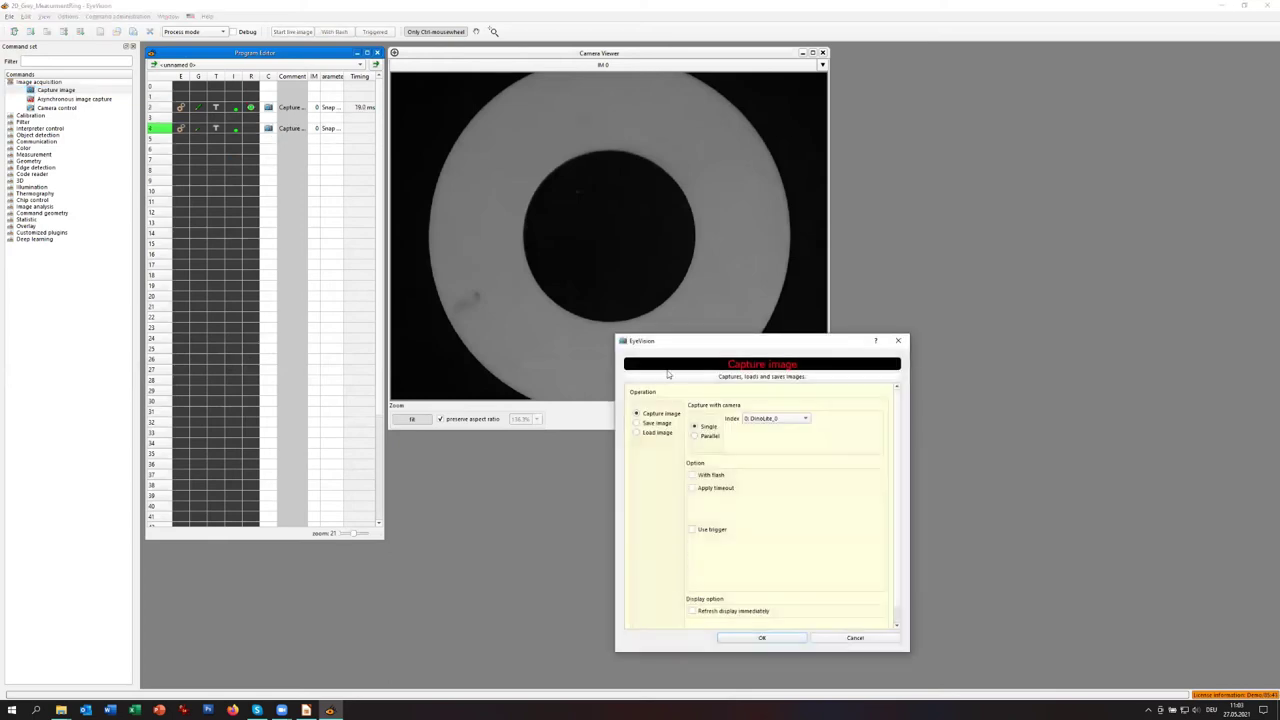
pyautogui.click(637, 424)
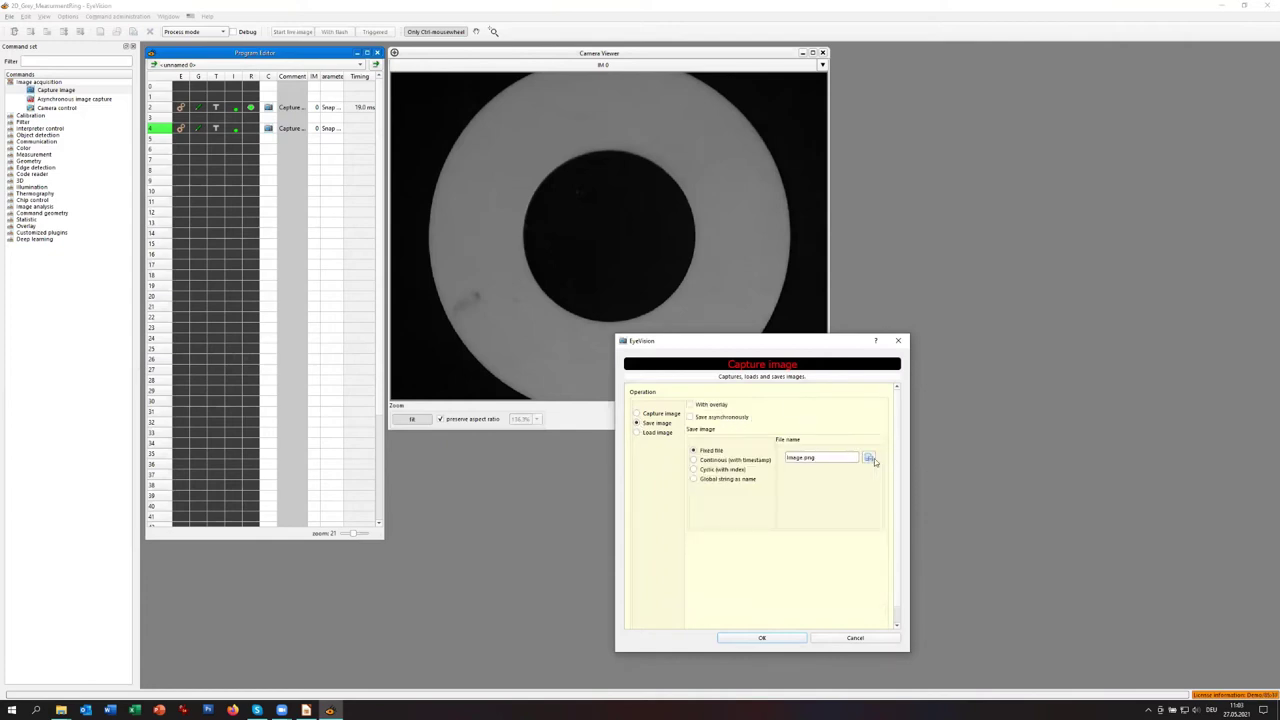
pyautogui.click(757, 463)
# - Browse for the save location and create a folder named OurImages in the project's Images folder, and open it
pyautogui.click(867, 460)
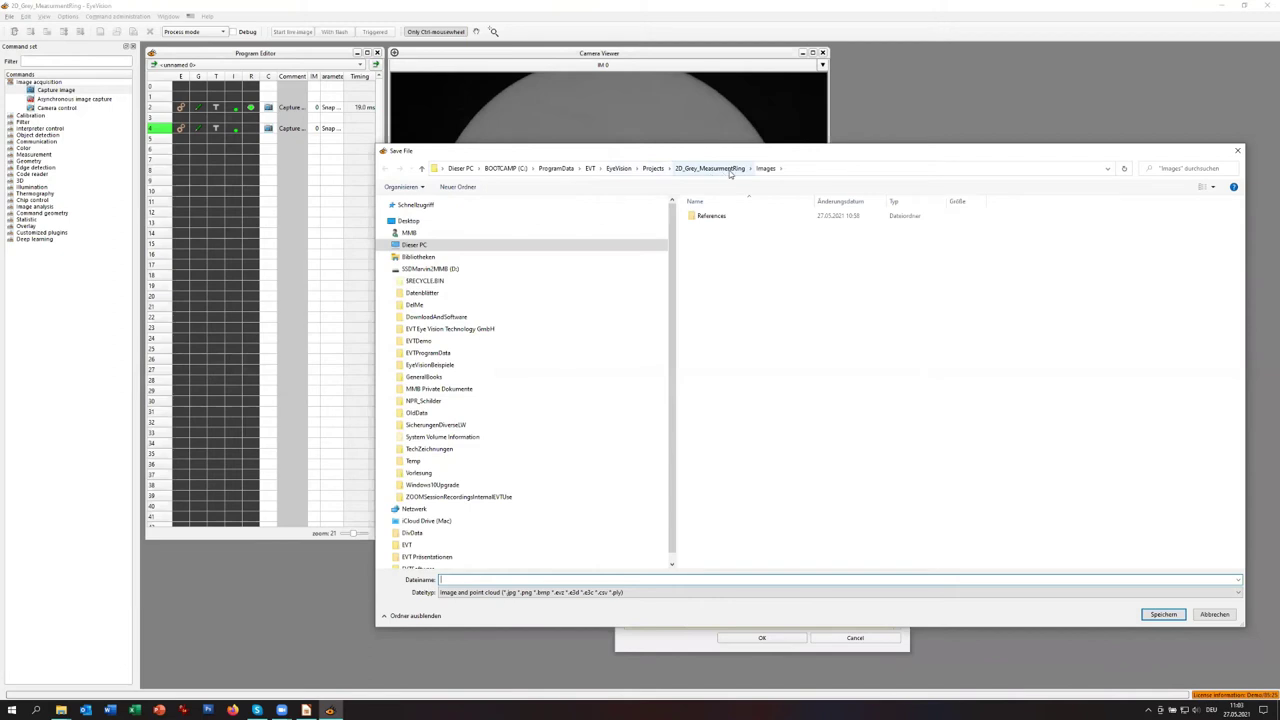
pyautogui.rightClick(752, 338)
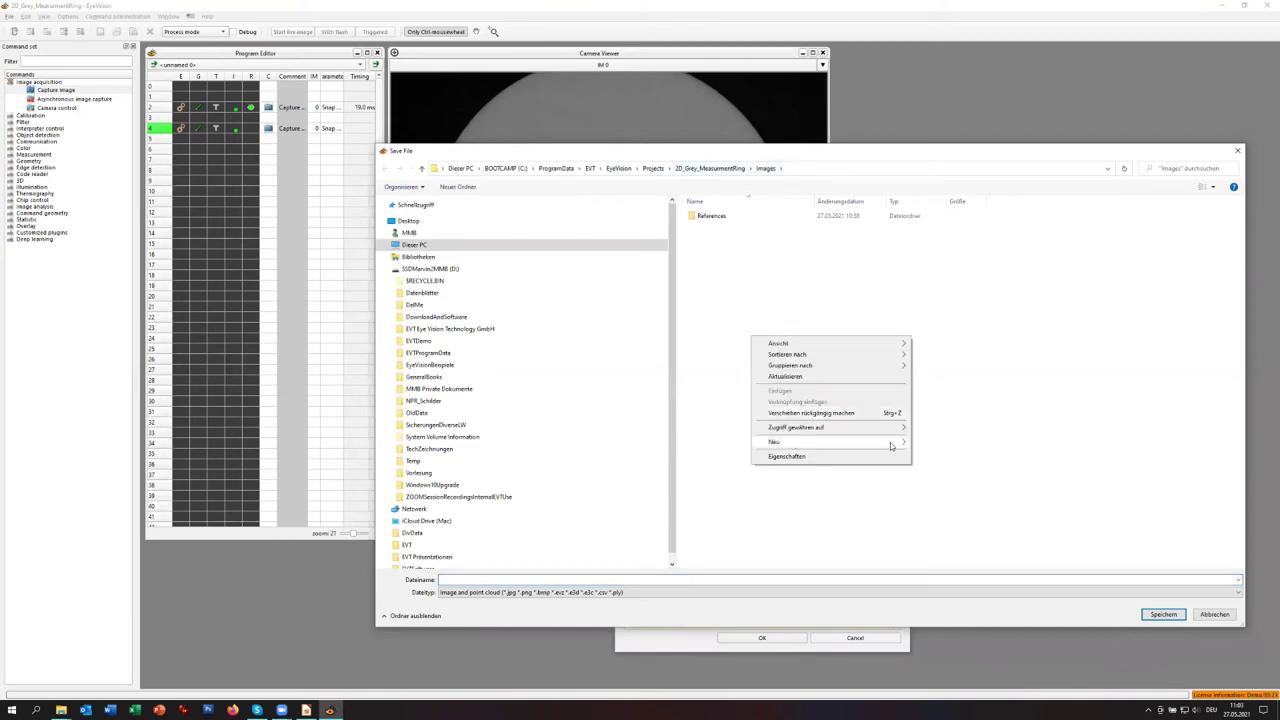
pyautogui.click(935, 443)
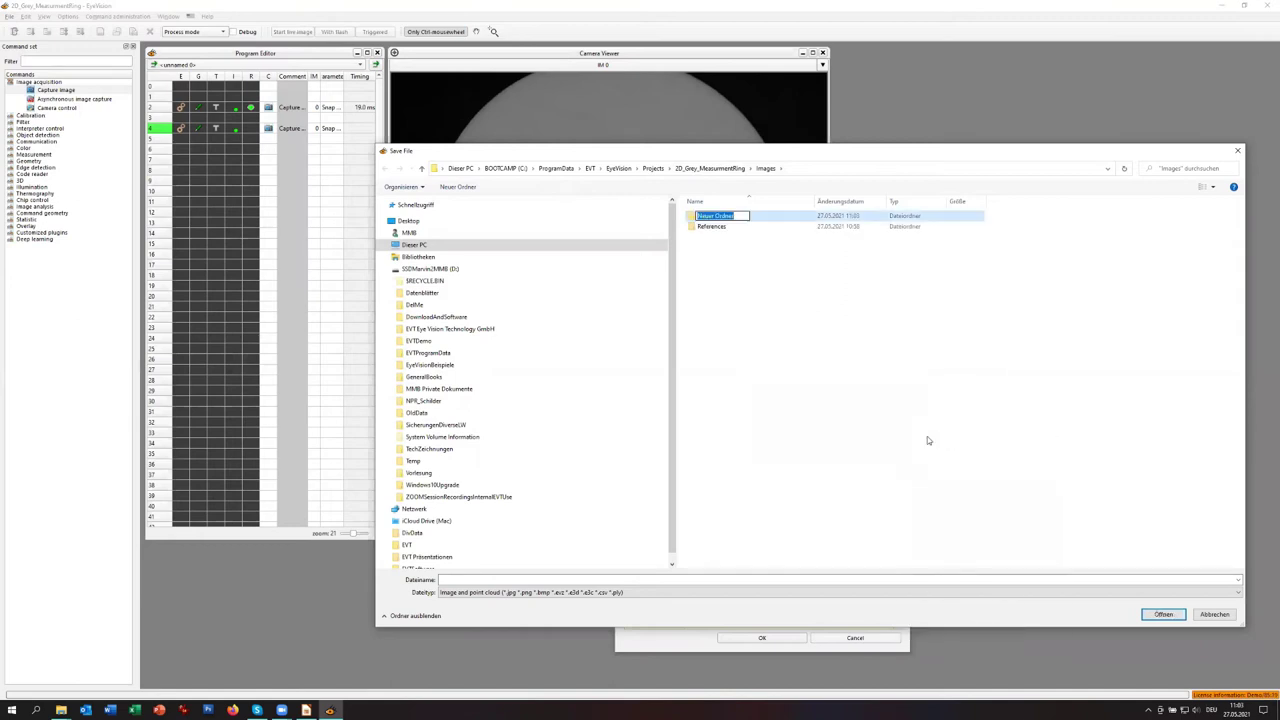
pyautogui.write('Ou')
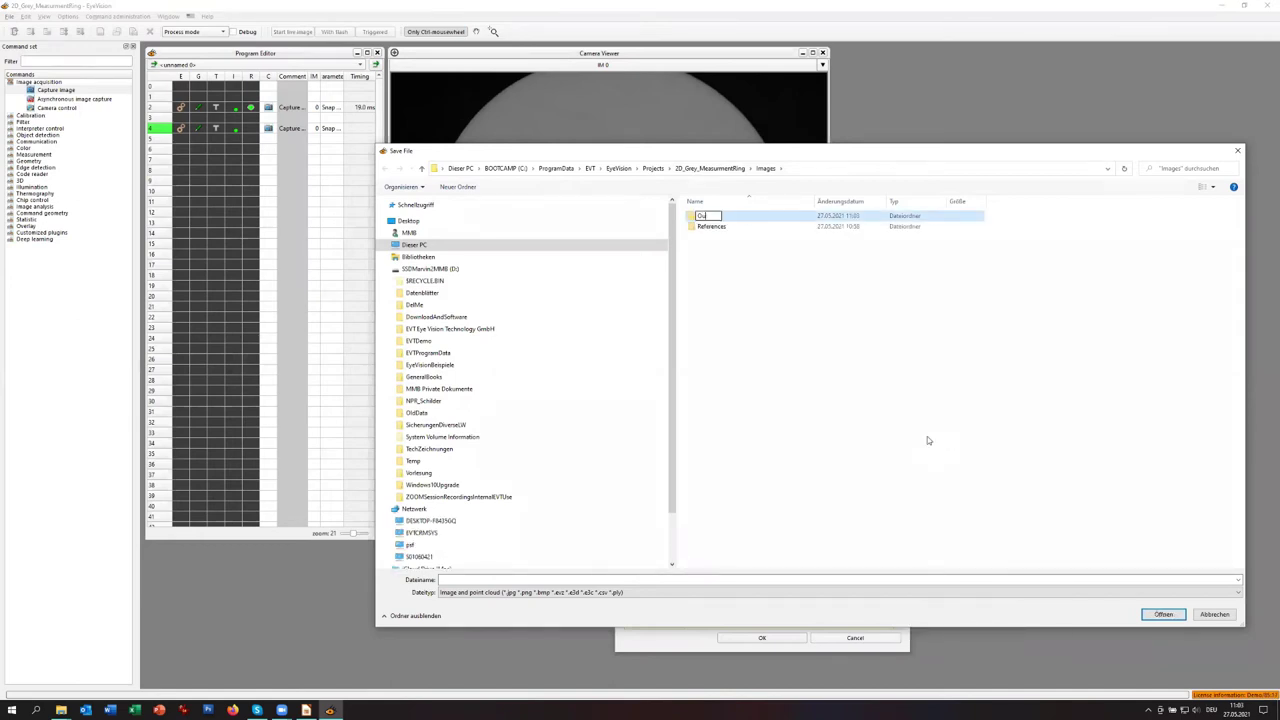
pyautogui.write('rImages')
pyautogui.press('Return')
pyautogui.press('Return')
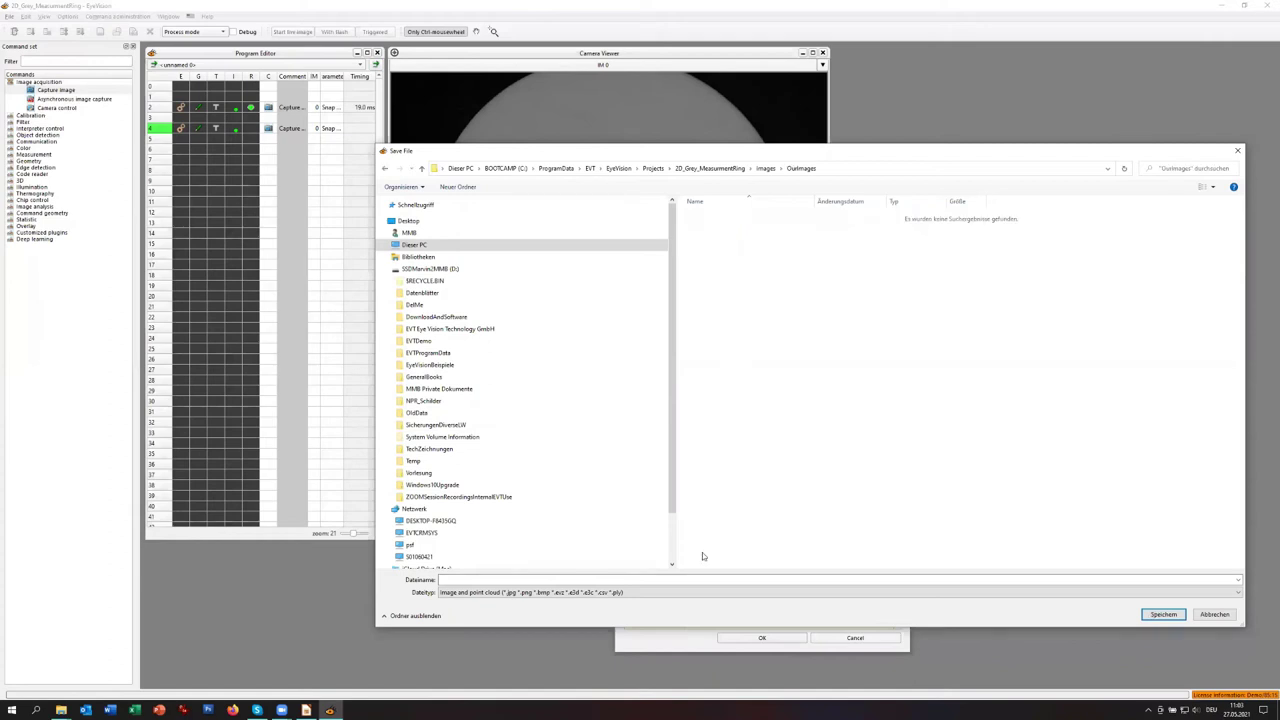
# - Name the image file Ring.jpg in the OurImages folder and accept the save-image command's parameters
pyautogui.click(722, 579)
pyautogui.write('Do')
pyautogui.press('BackSpace')
pyautogui.press('BackSpace')
pyautogui.press('BackSpace')
pyautogui.write('Ring')
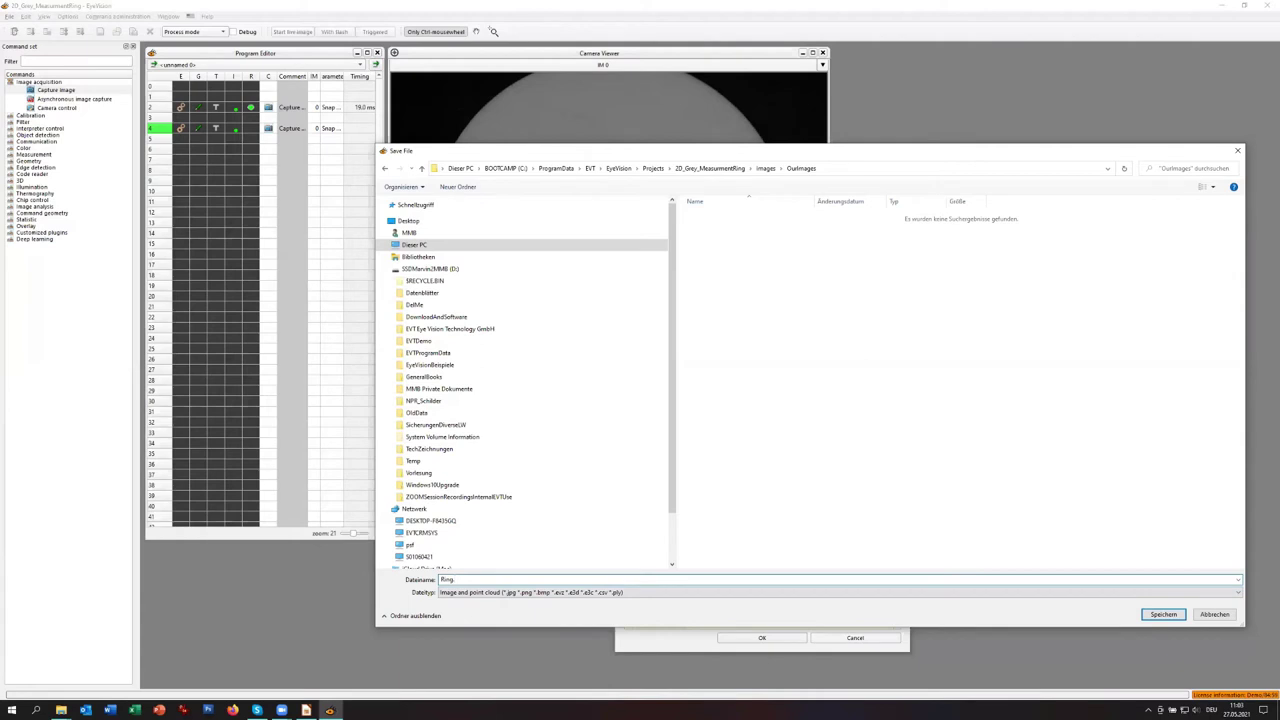
pyautogui.write('bmp')
pyautogui.press('BackSpace')
pyautogui.press('BackSpace')
pyautogui.press('BackSpace')
pyautogui.write('jpg')
pyautogui.click(1166, 616)
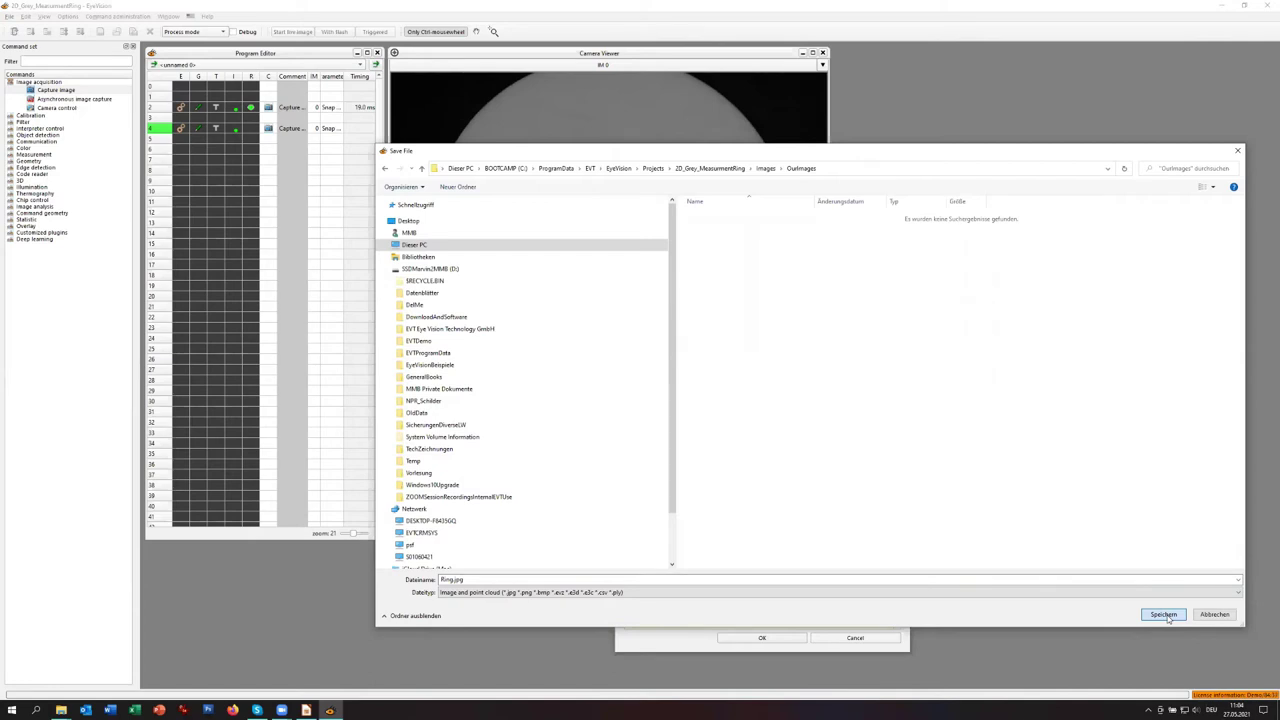
pyautogui.click(1164, 615)
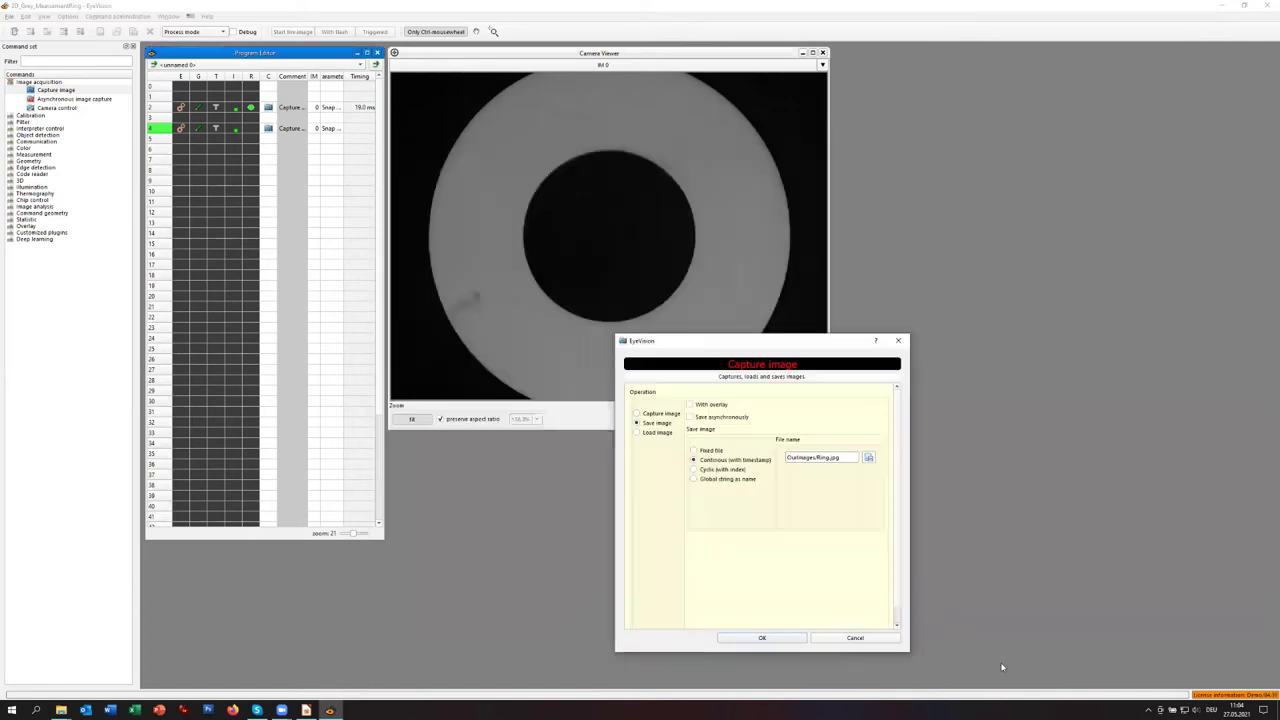
pyautogui.click(791, 637)
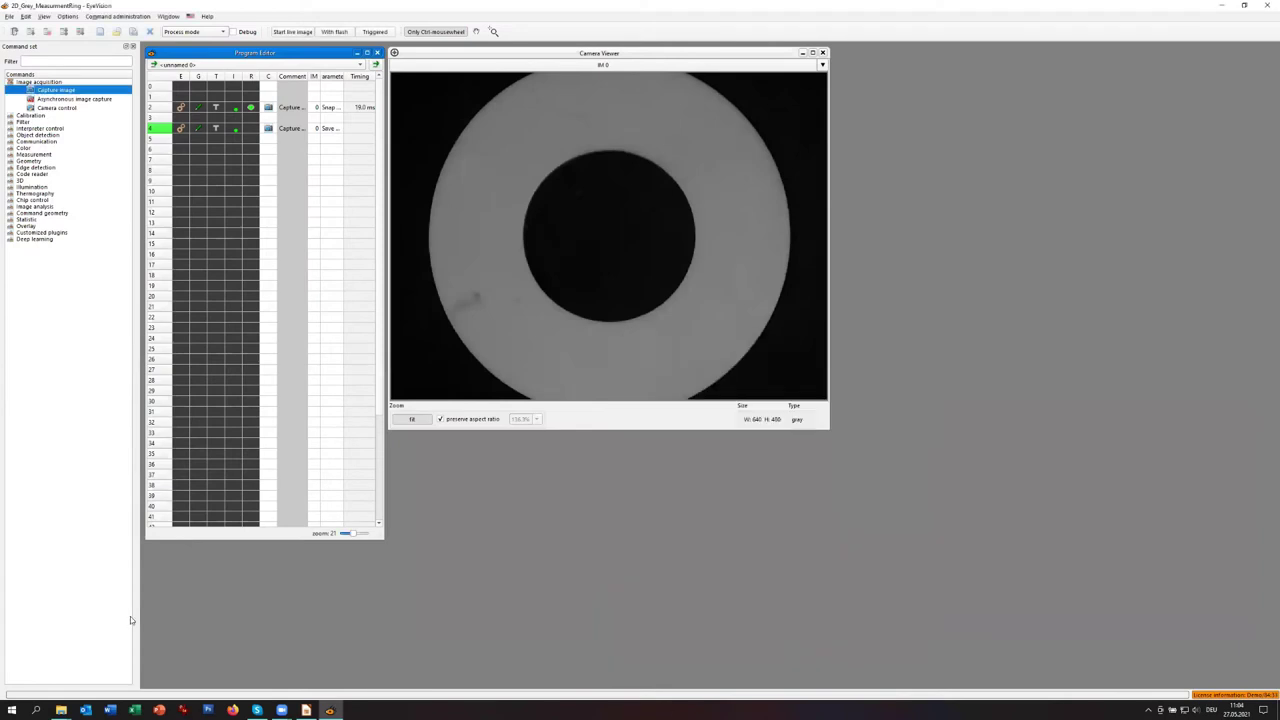
# - Execute the program down to line 6, and run the complete program once four more times to save further ring images
pyautogui.click(270, 150)
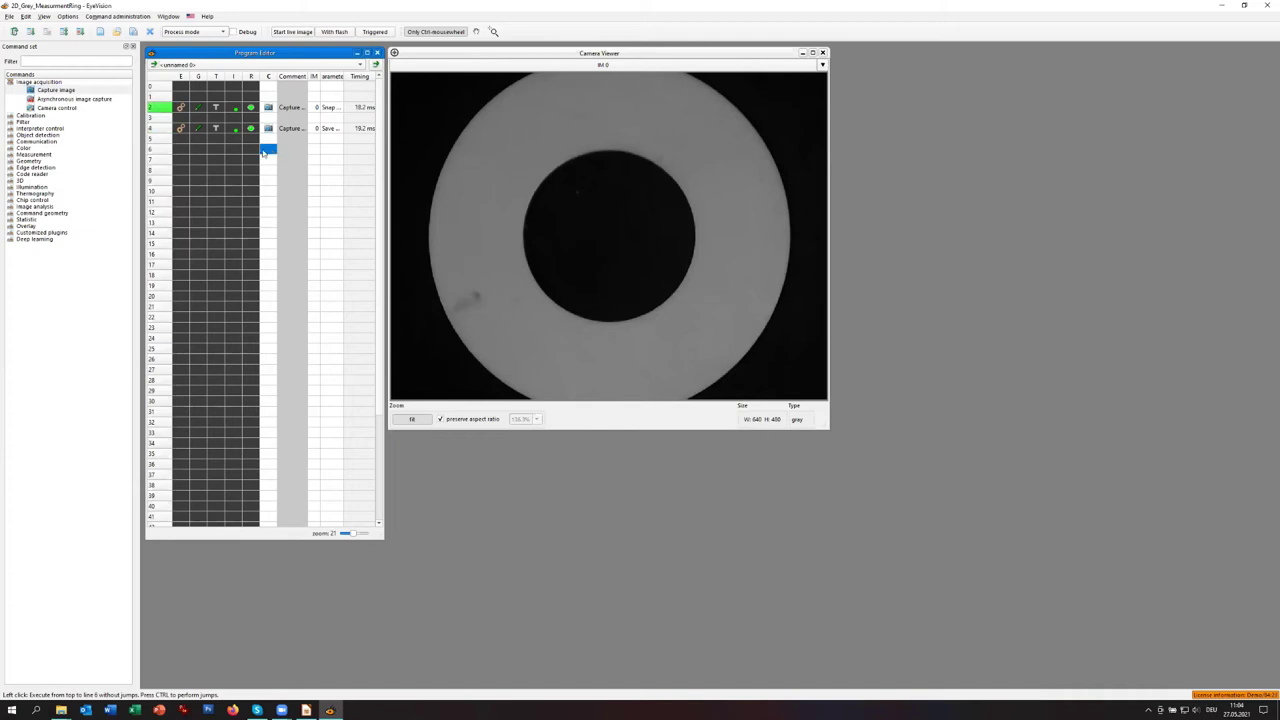
pyautogui.click(33, 31)
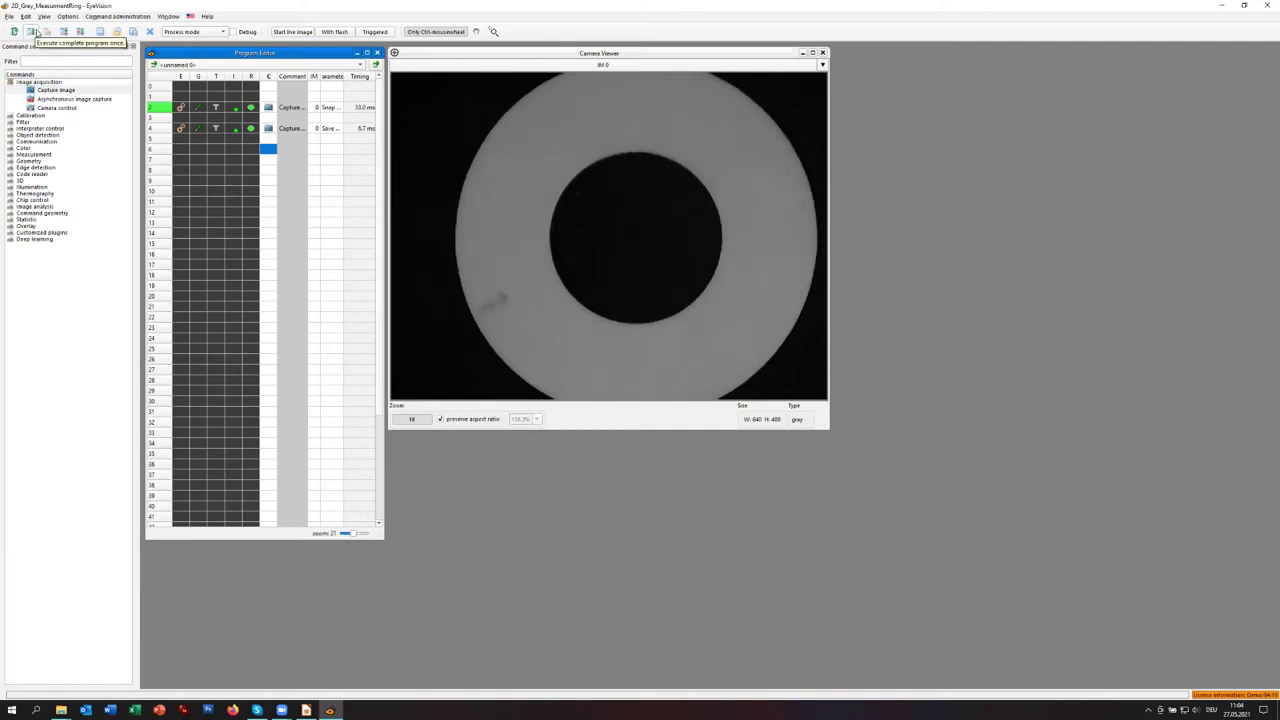
pyautogui.click(33, 31)
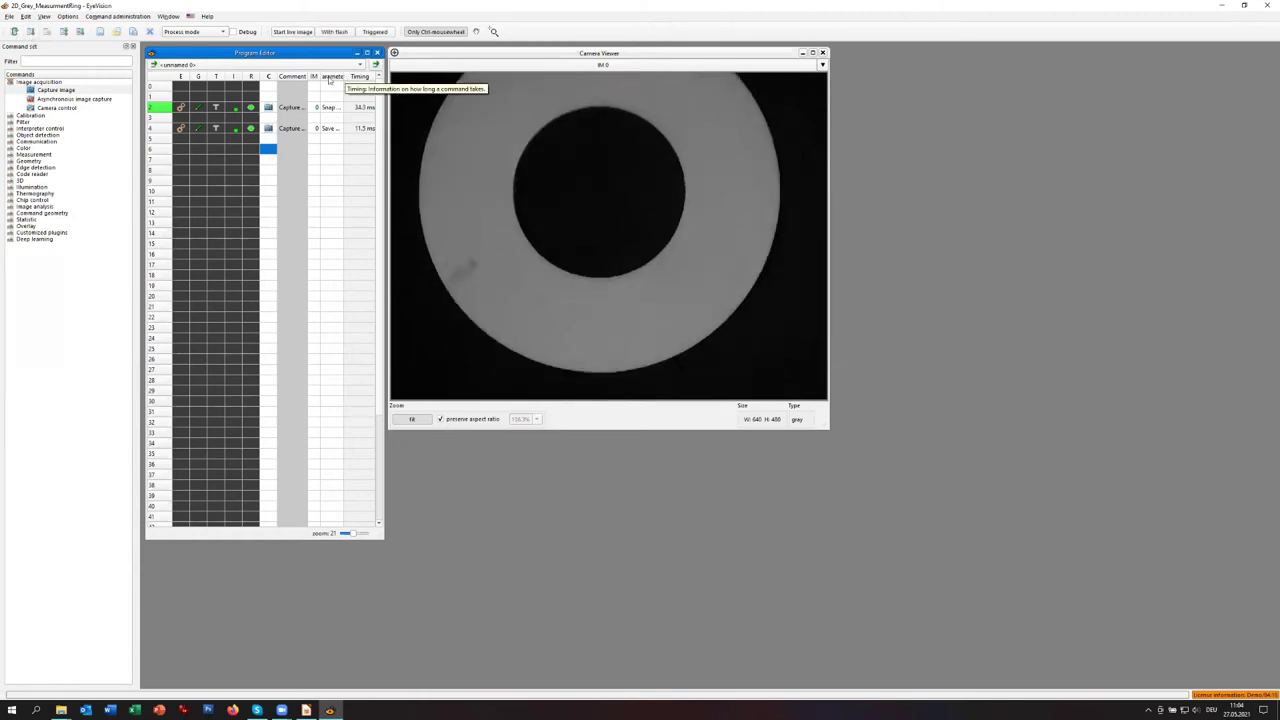
pyautogui.click(30, 32)
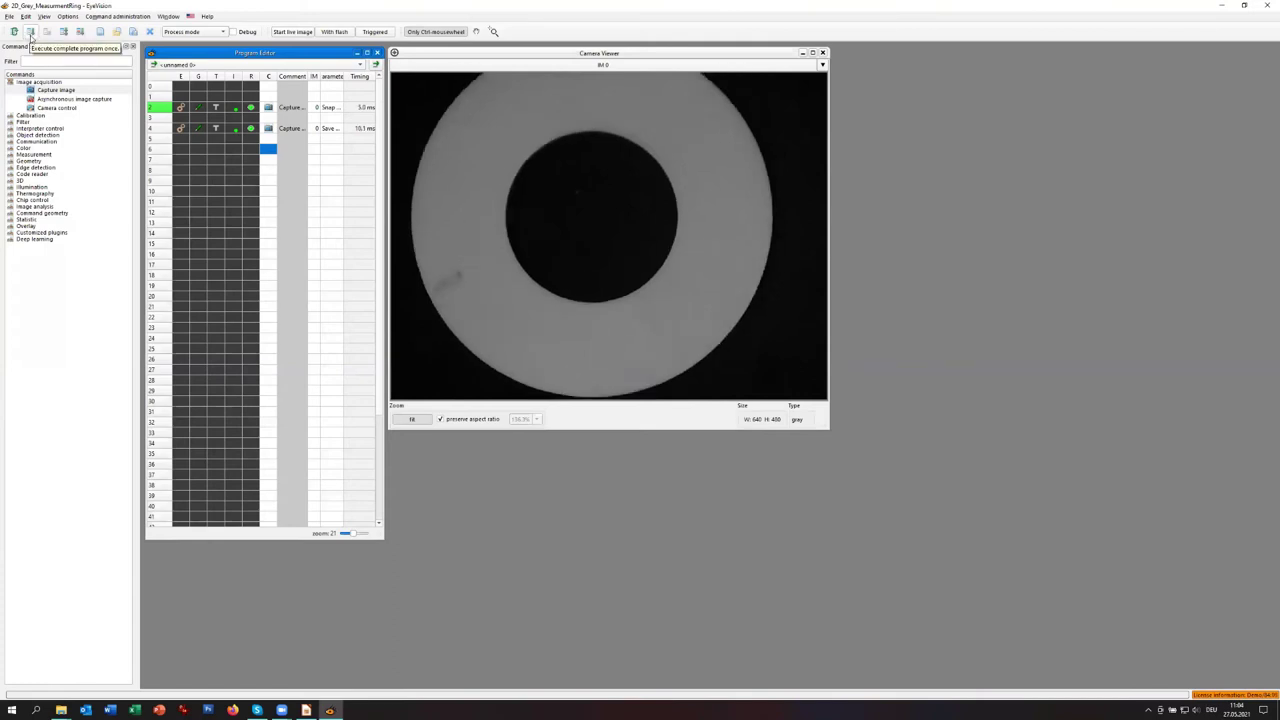
pyautogui.click(30, 34)
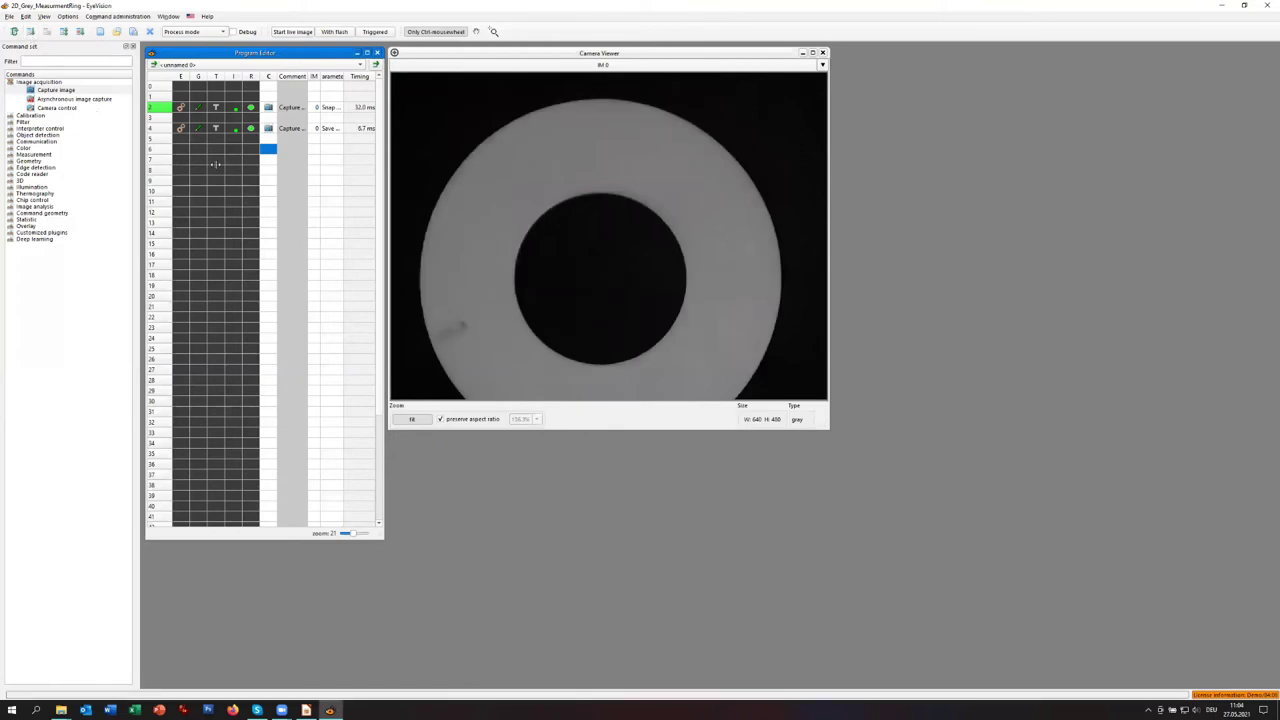
# - Save the inspection program as CaptureAndSave in the project's Programs folder
pyautogui.click(134, 33)
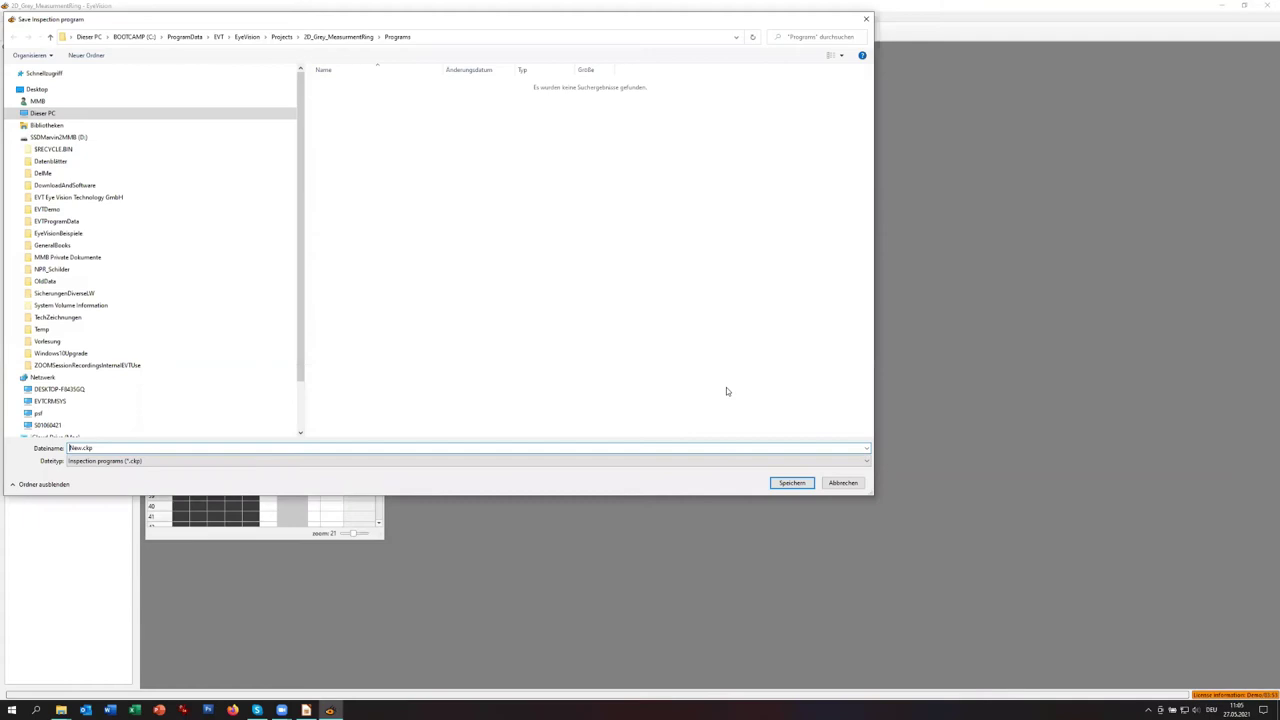
pyautogui.write('CapturureAndSave')
pyautogui.press('Return')
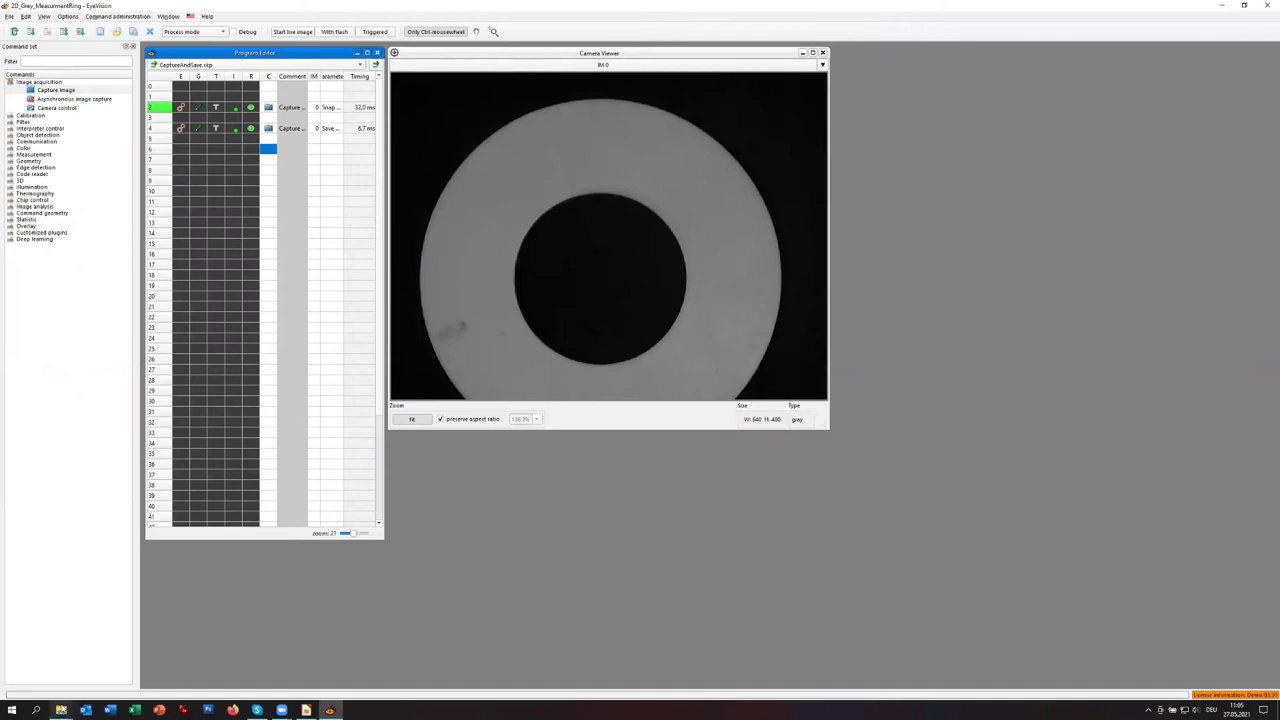
# - Check the saved program file in the project's Programs folder and the stored ring pictures in Images\OurImages, and return to EyeVision
pyautogui.moveTo(63, 708)
pyautogui.click(104, 685)
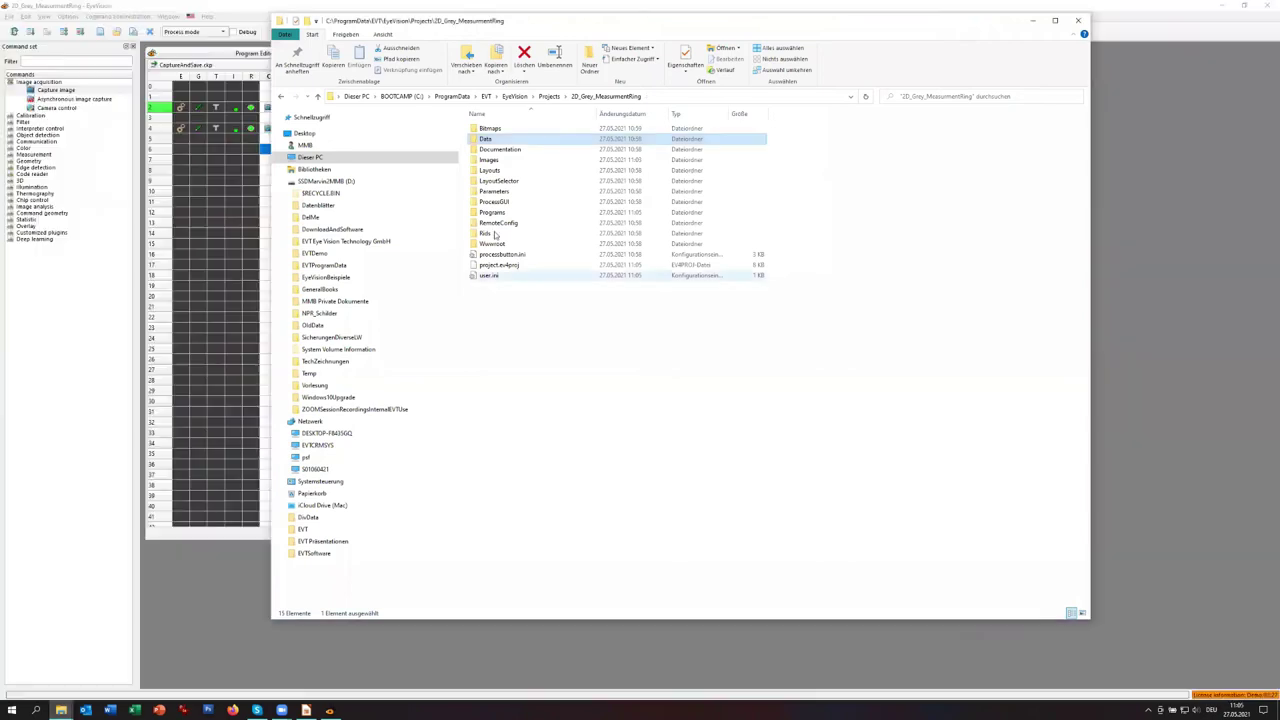
pyautogui.doubleClick(488, 212)
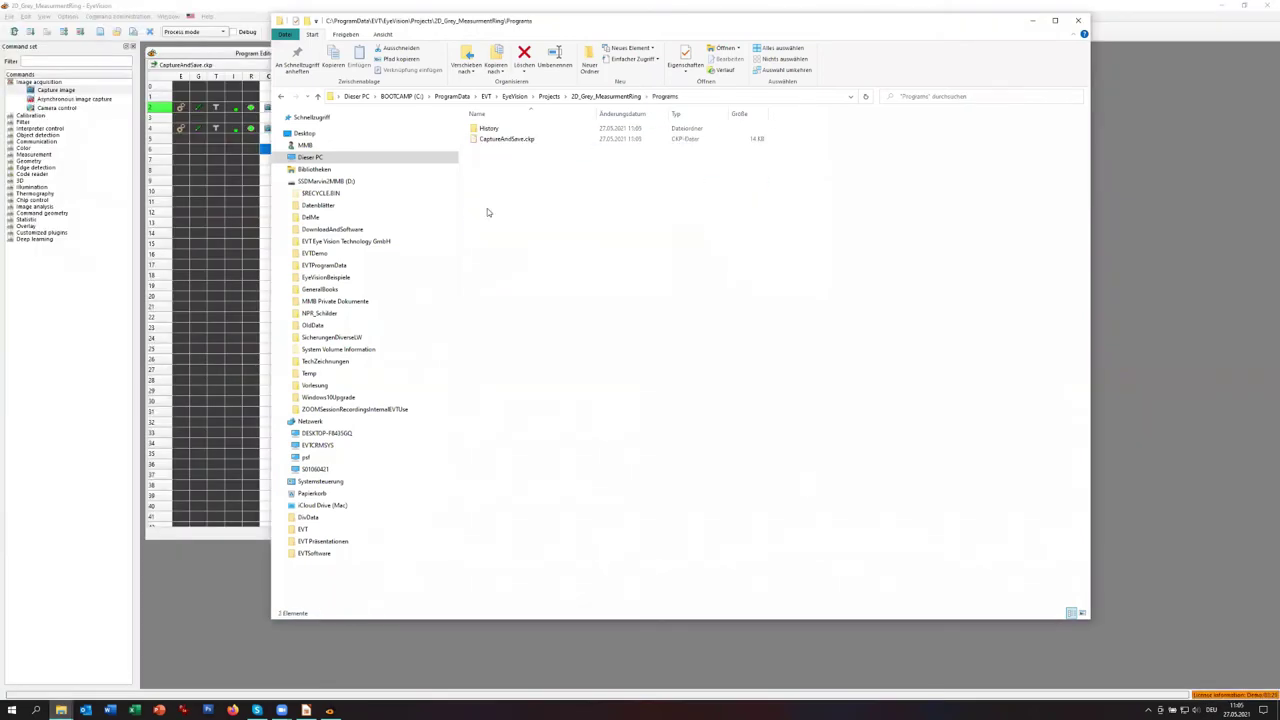
pyautogui.click(613, 97)
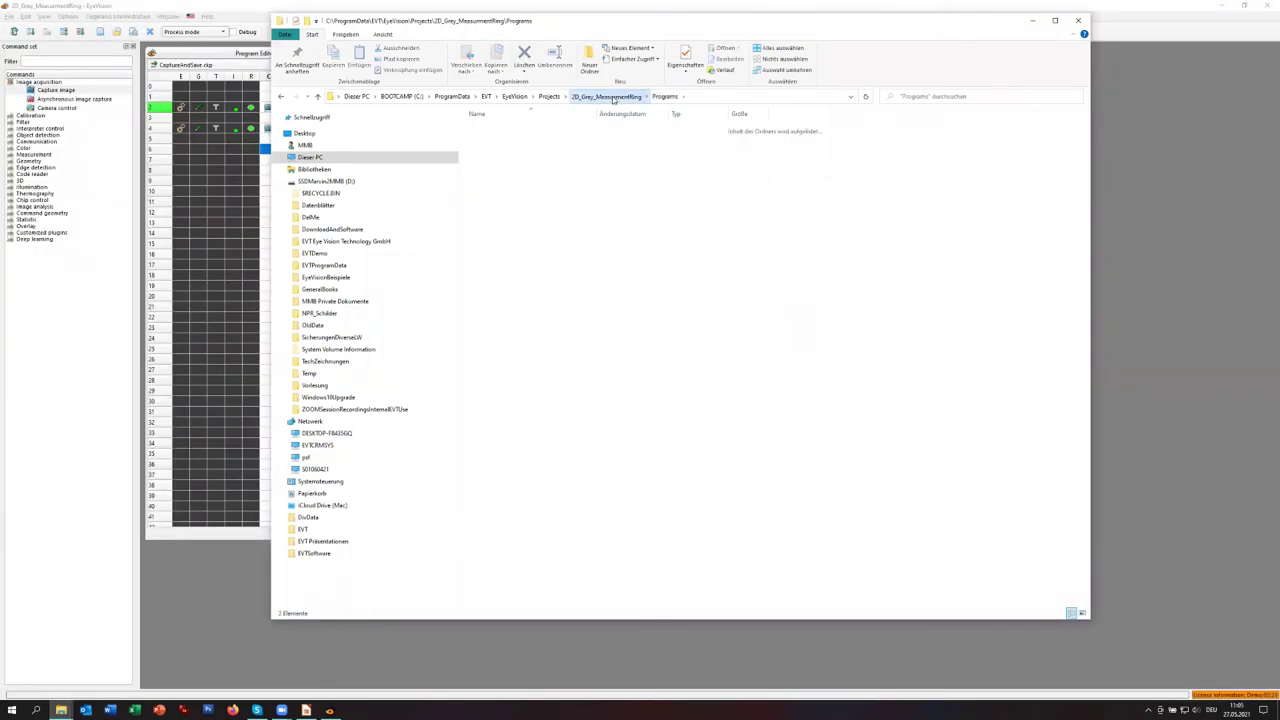
pyautogui.doubleClick(503, 163)
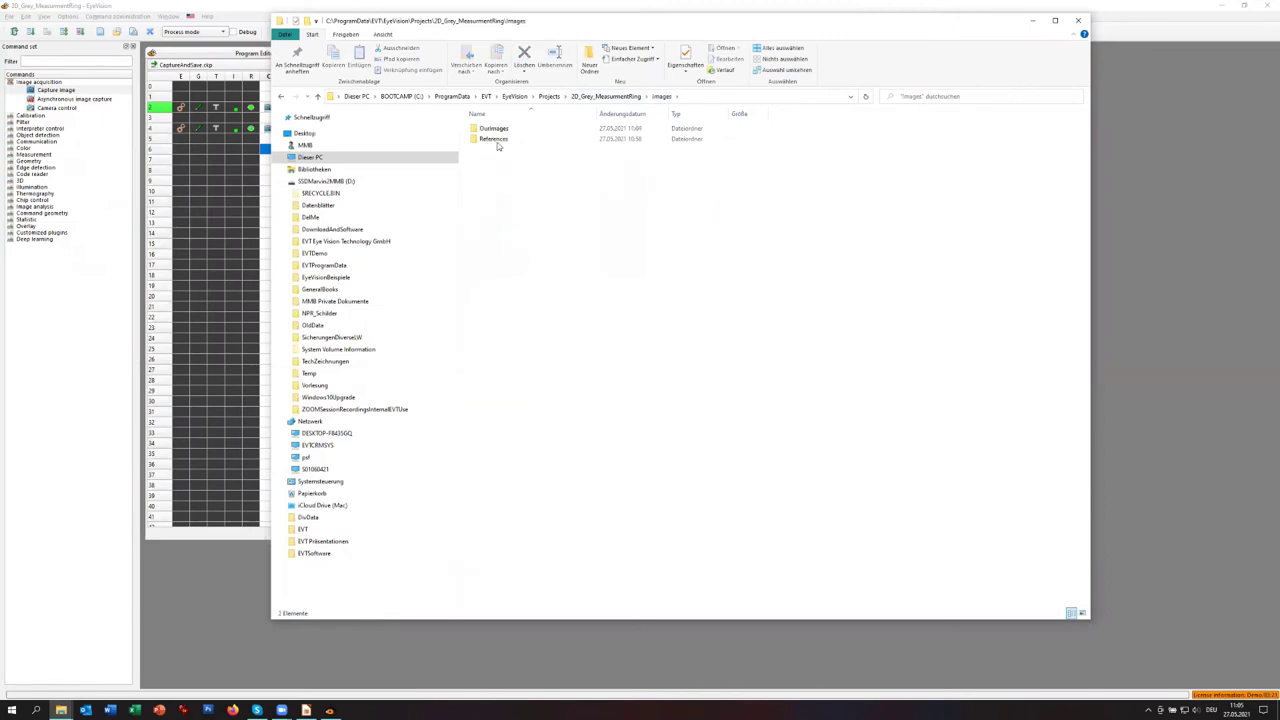
pyautogui.click(493, 129)
pyautogui.doubleClick(493, 129)
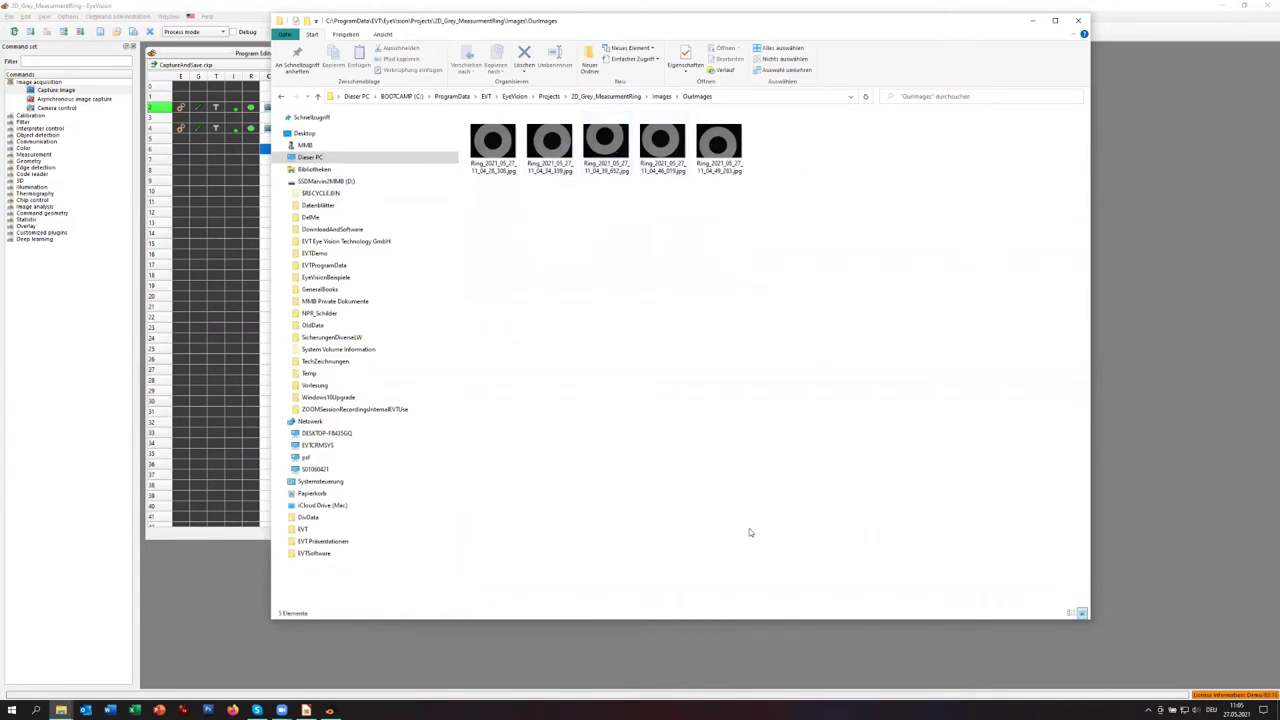
pyautogui.click(774, 663)
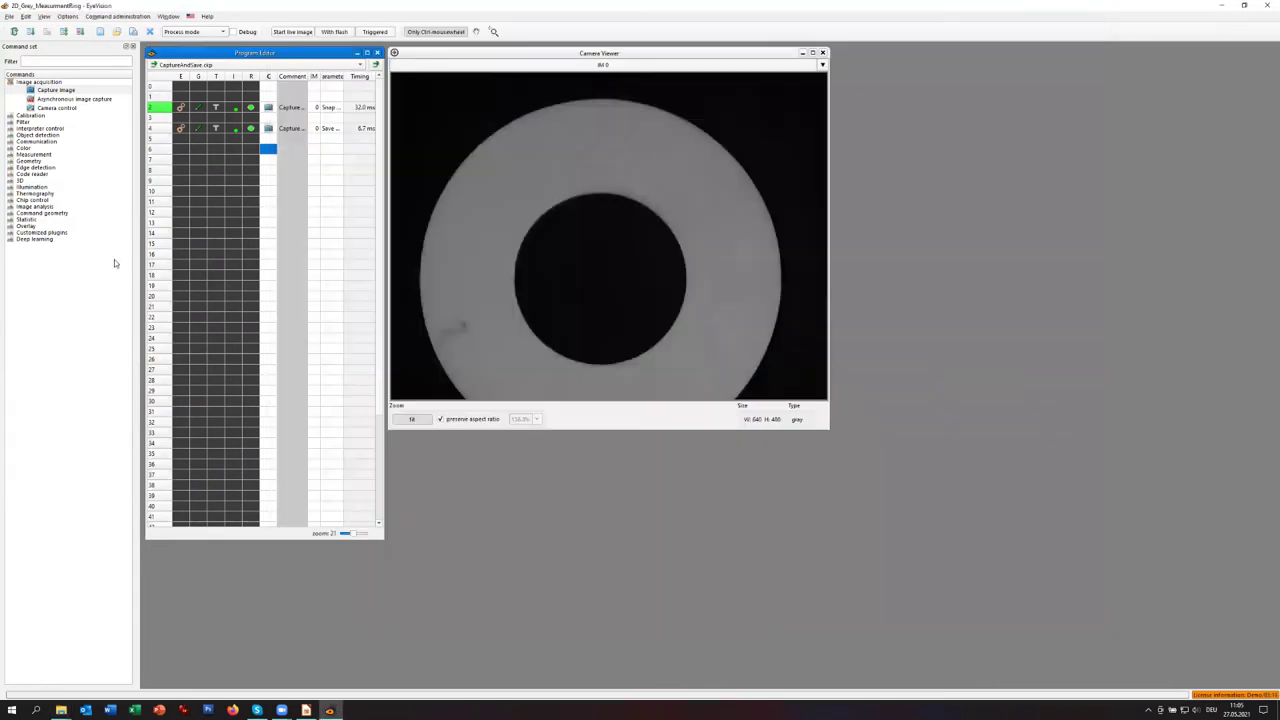
# - Create a new inspection program and add a Capture image command on line 1 with the default camera settings
pyautogui.click(100, 31)
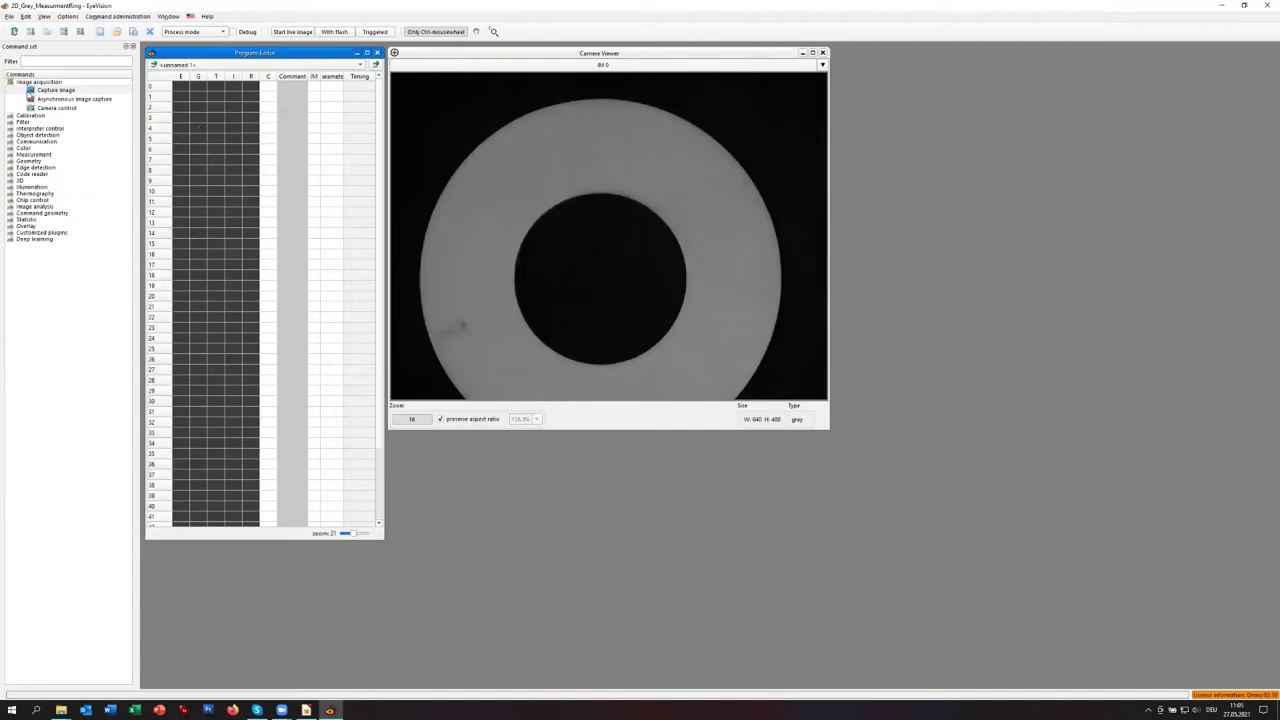
pyautogui.moveTo(31, 90); pyautogui.dragTo(265, 103)
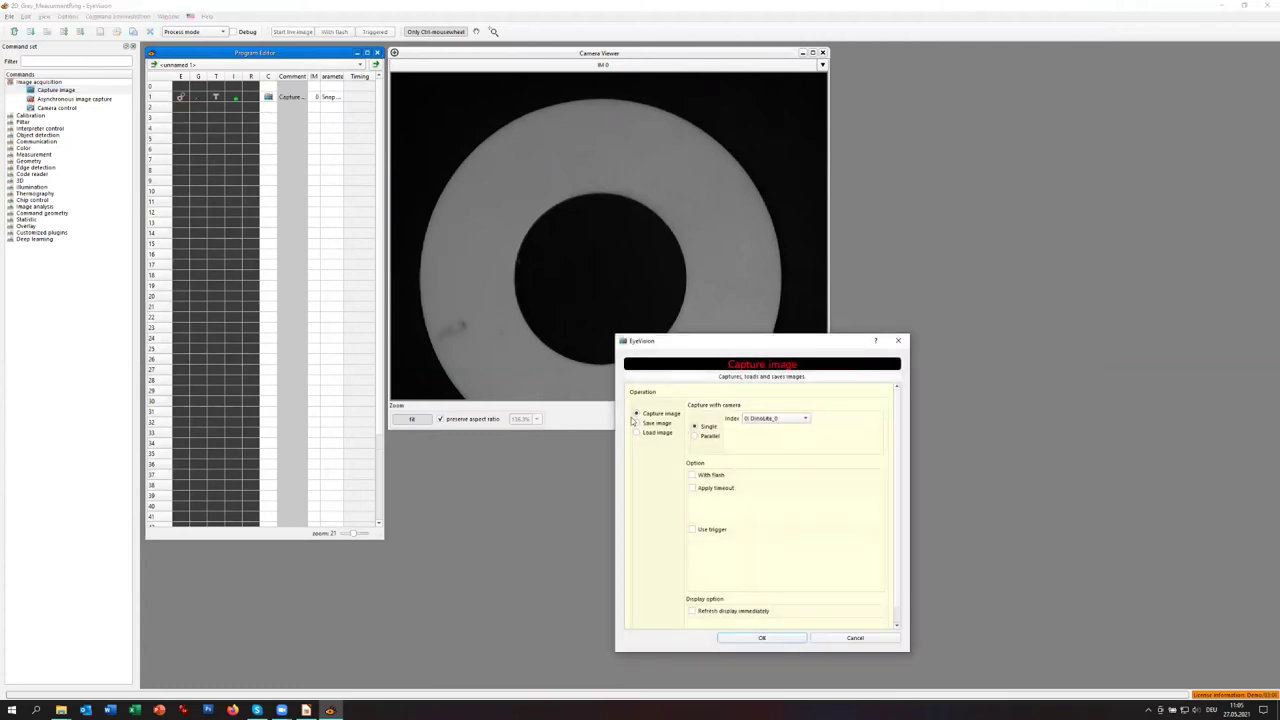
pyautogui.click(784, 641)
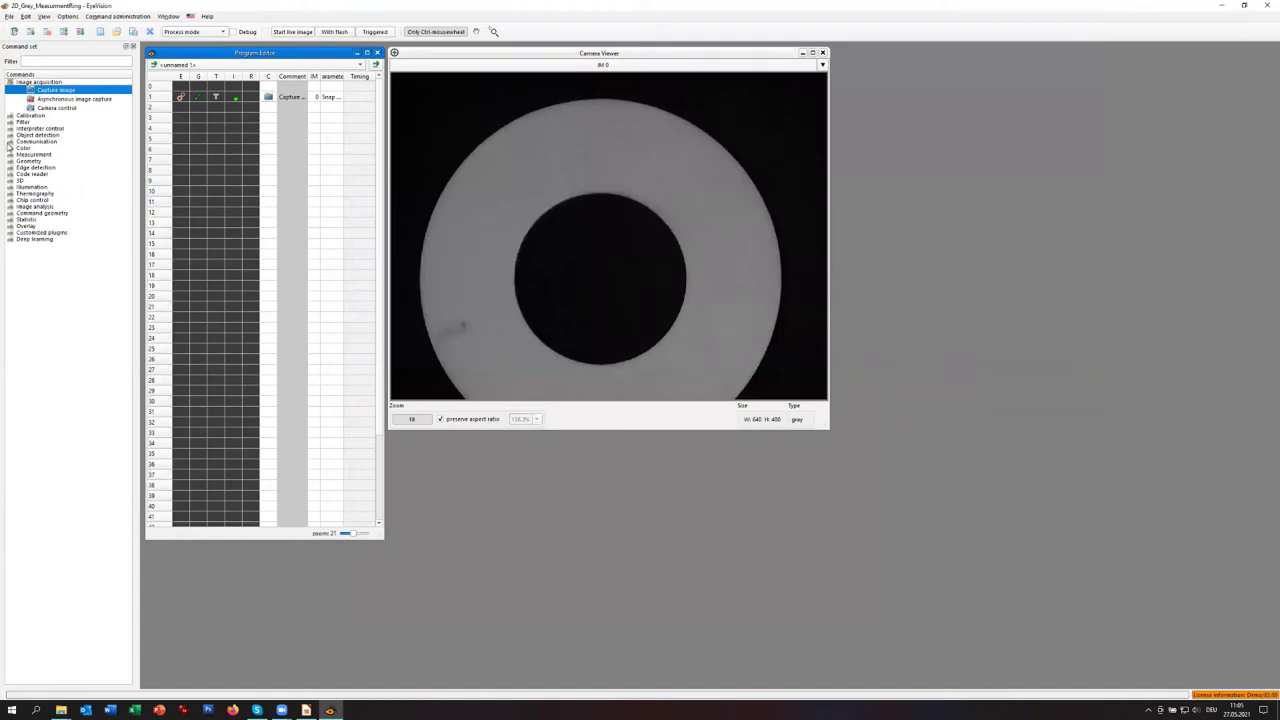
# - Add a Count objects (Blob) command on line 3, set its brightness range to 0 to 37 and test the detection
pyautogui.click(10, 135)
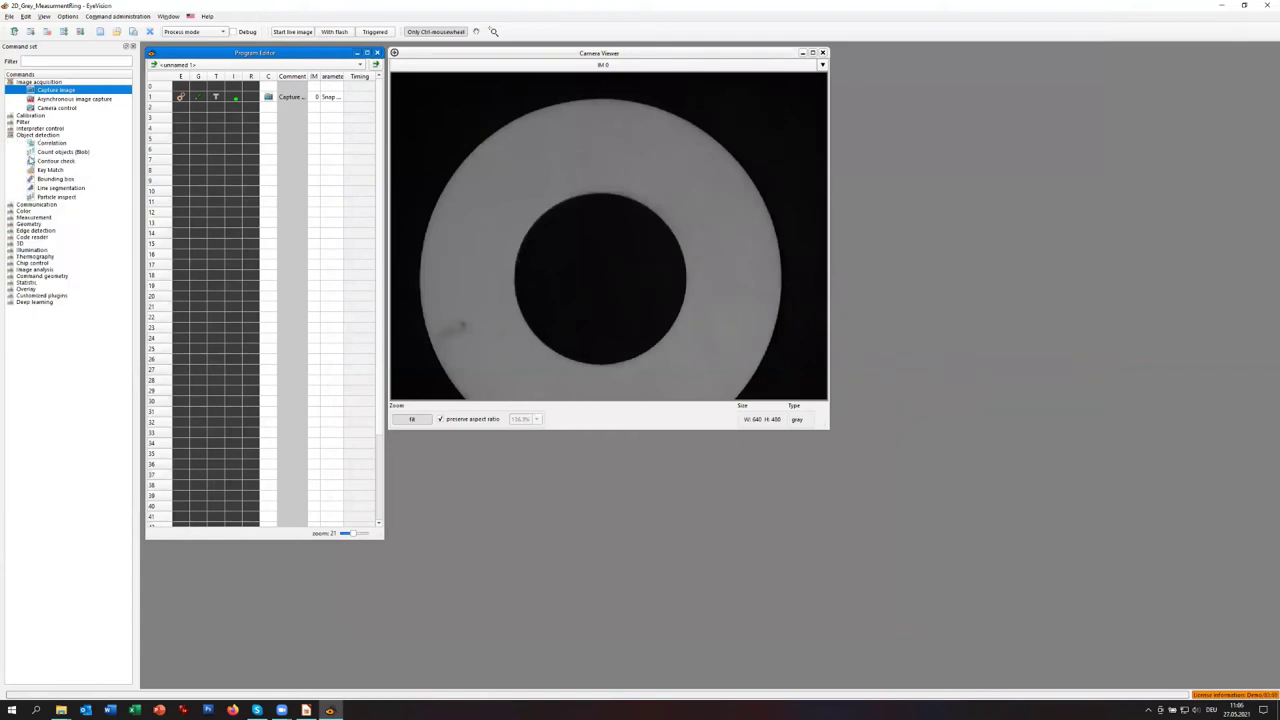
pyautogui.moveTo(34, 151); pyautogui.dragTo(268, 120)
pyautogui.moveTo(704, 308); pyautogui.dragTo(1095, 200)
pyautogui.moveTo(937, 287); pyautogui.dragTo(865, 287)
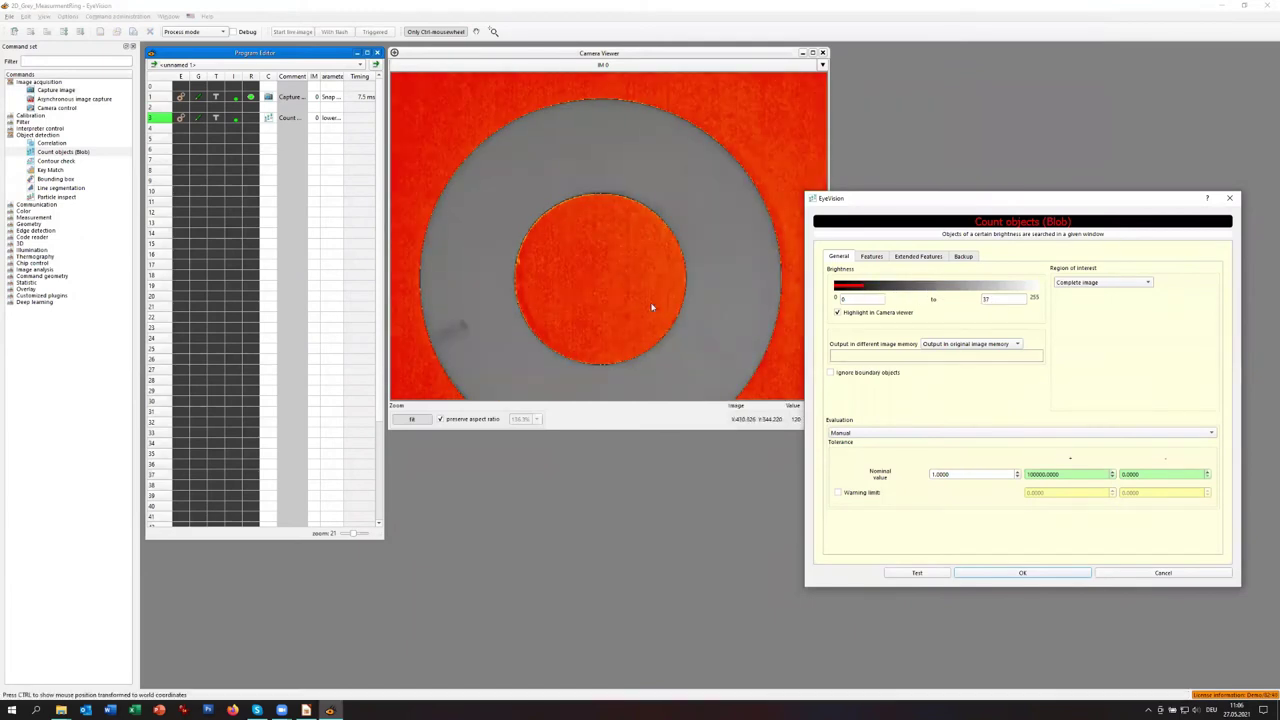
pyautogui.click(918, 573)
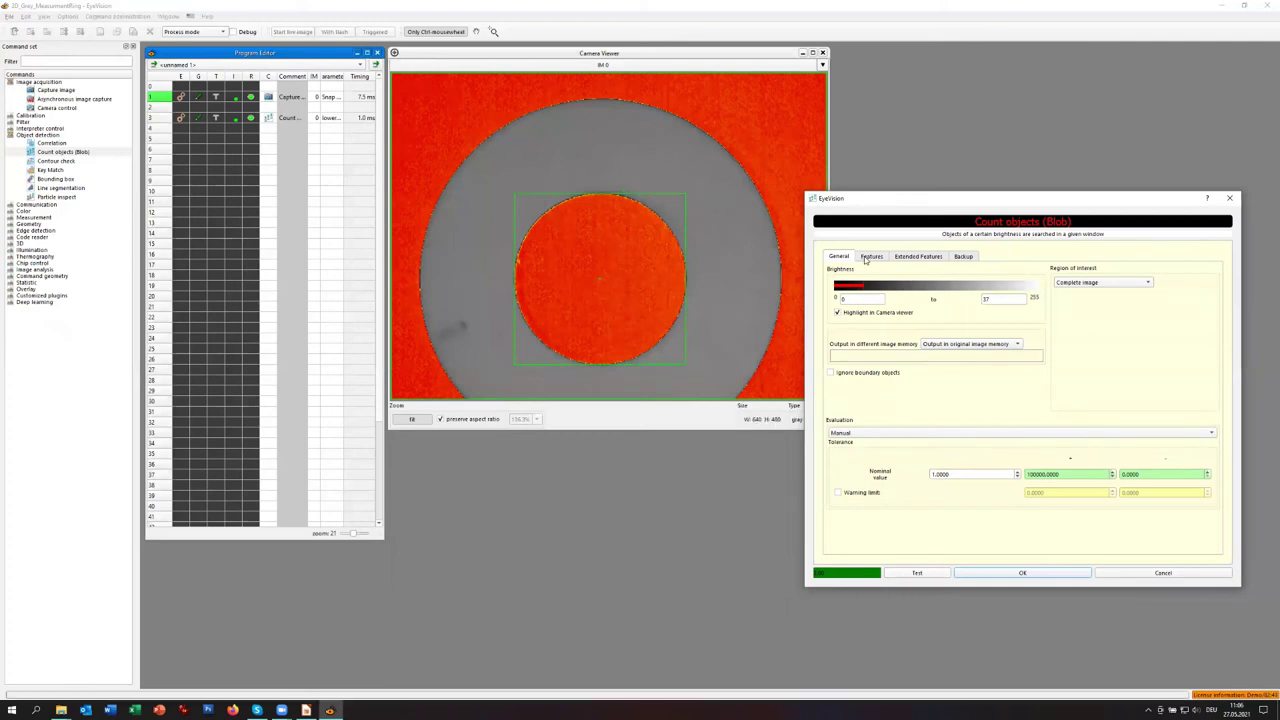
# - Ignore boundary objects, filter blobs by a minimum area of 10, and accept the Count objects parameters
pyautogui.click(838, 375)
pyautogui.click(872, 257)
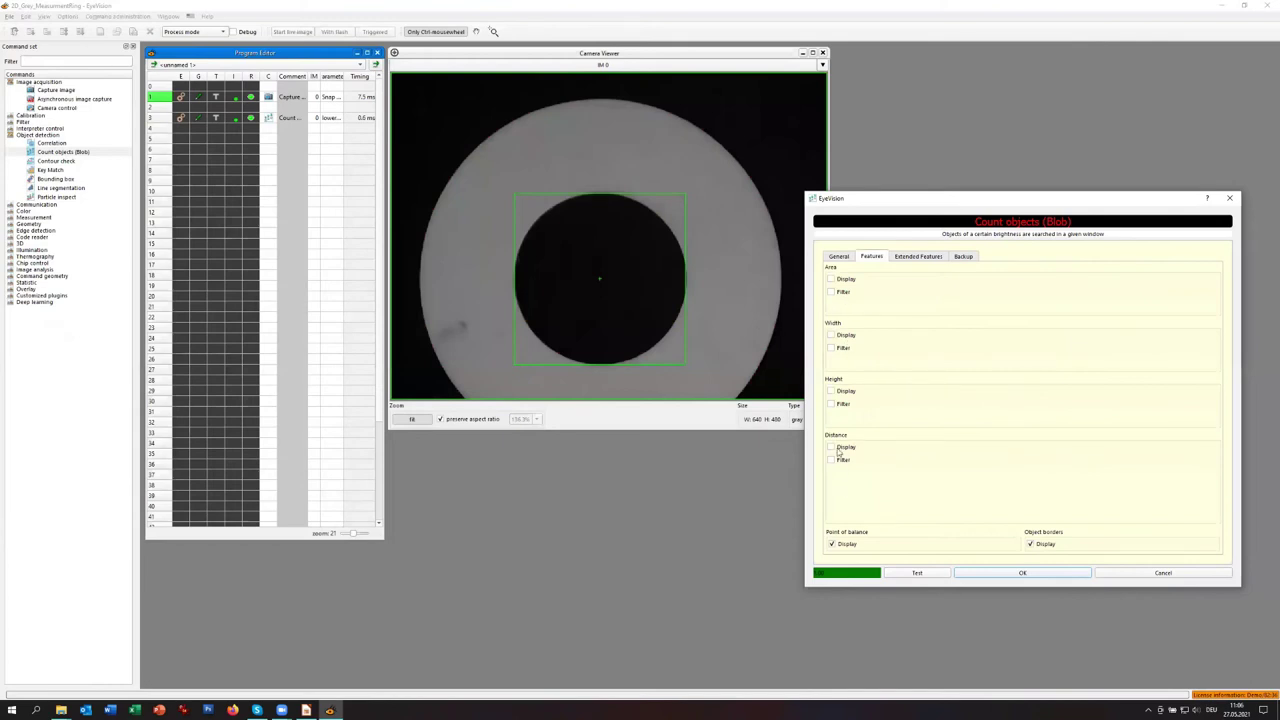
pyautogui.click(830, 293)
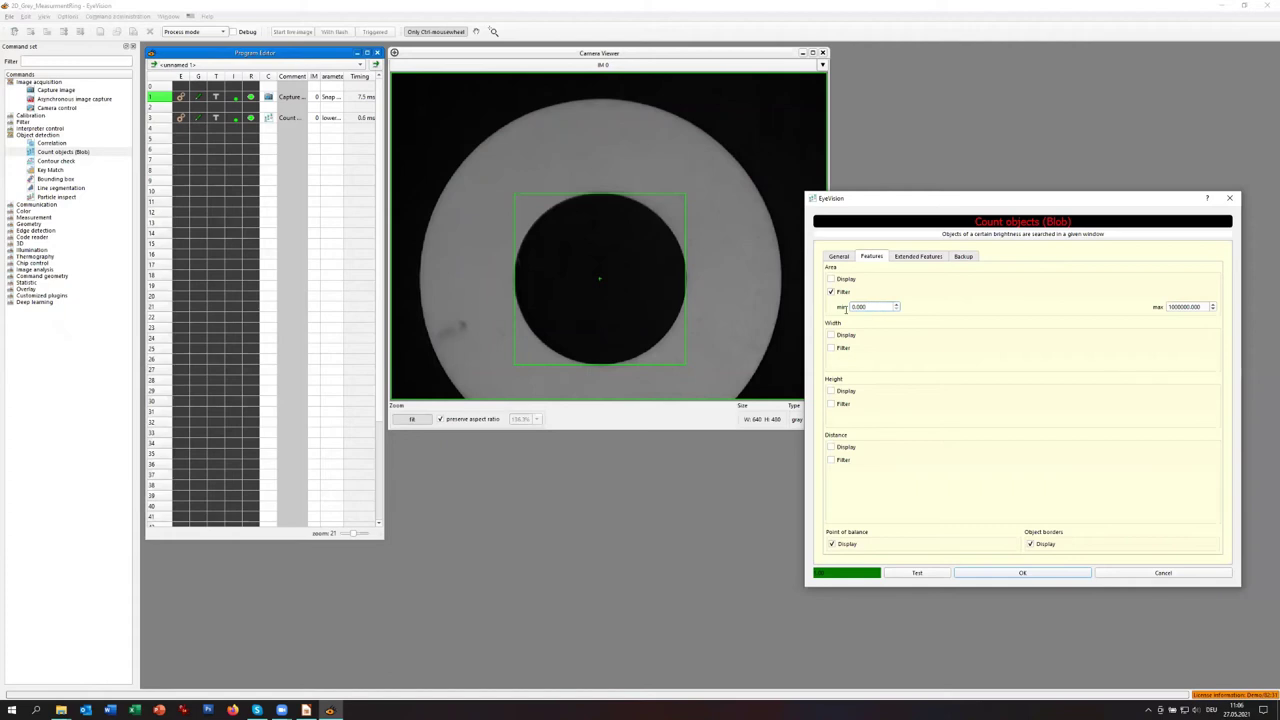
pyautogui.doubleClick(848, 308)
pyautogui.write('10')
pyautogui.click(983, 576)
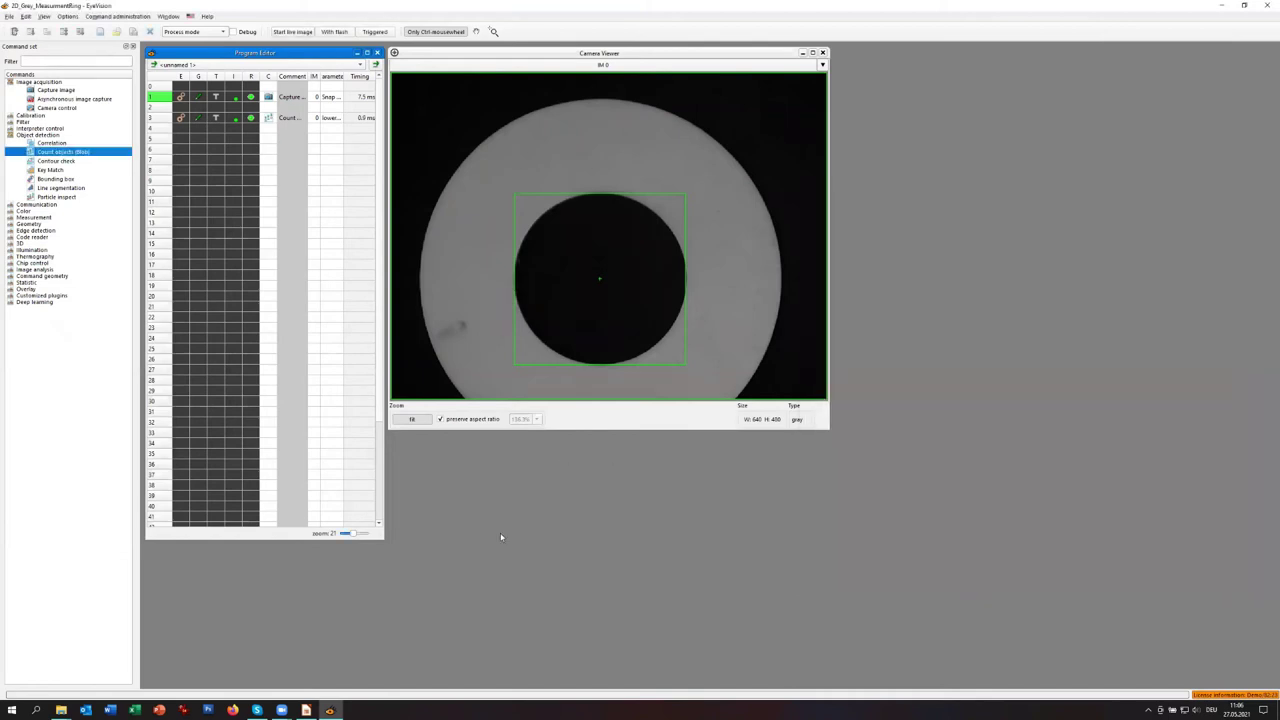
# - Execute the blob detection program once, run it cyclically on the camera image, and stop it
pyautogui.click(31, 32)
pyautogui.click(13, 32)
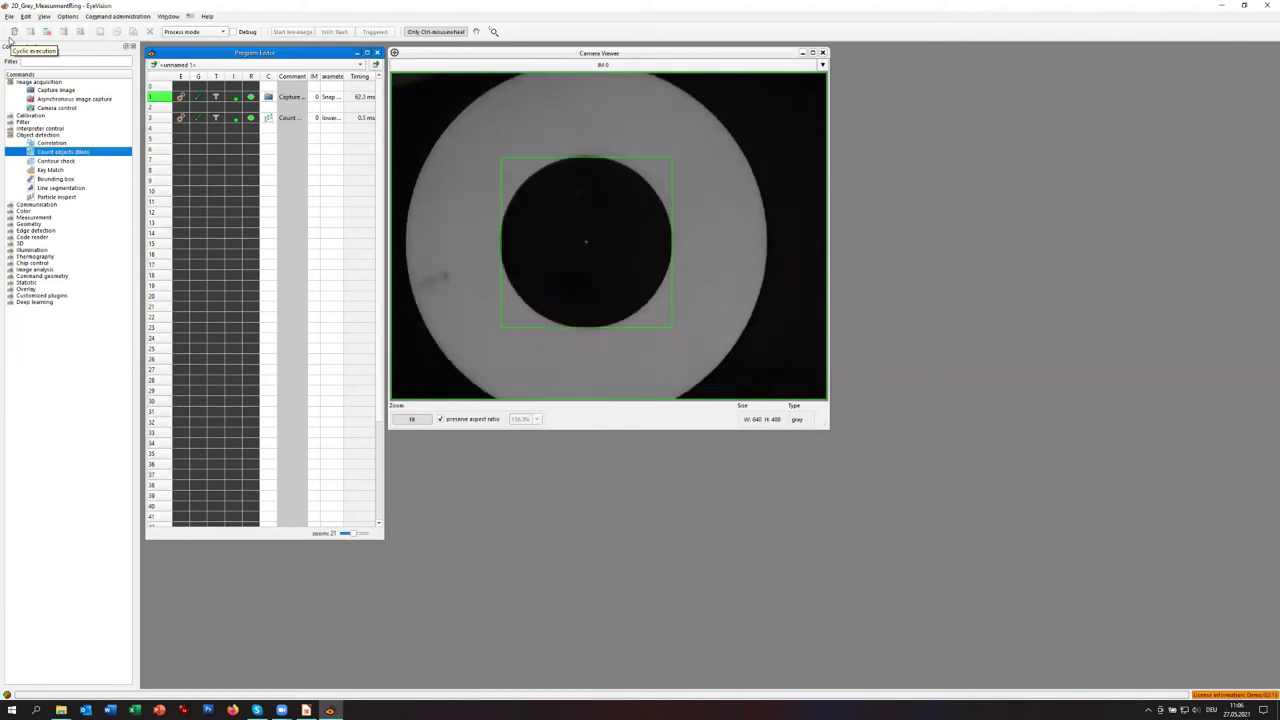
pyautogui.click(47, 31)
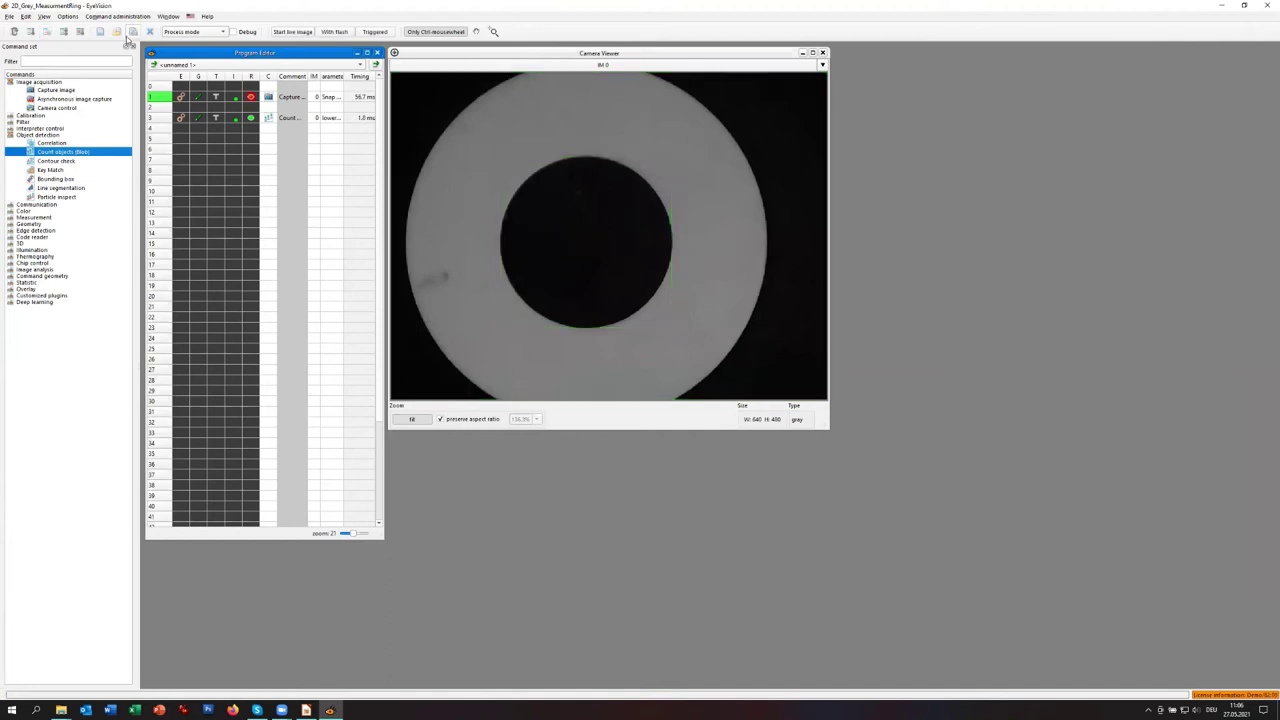
# - Save the inspection program as FindBlackObject in the project's Programs folder
pyautogui.click(132, 31)
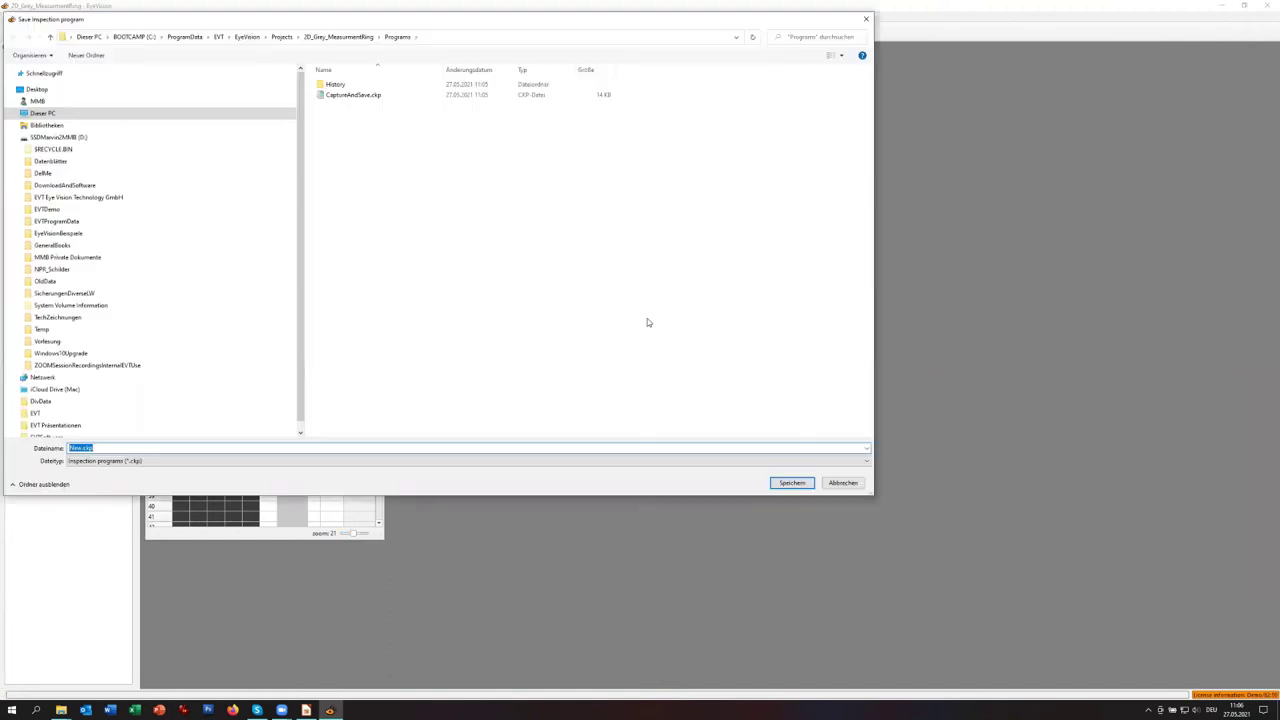
pyautogui.write('FindBlackObject')
pyautogui.press('Return')
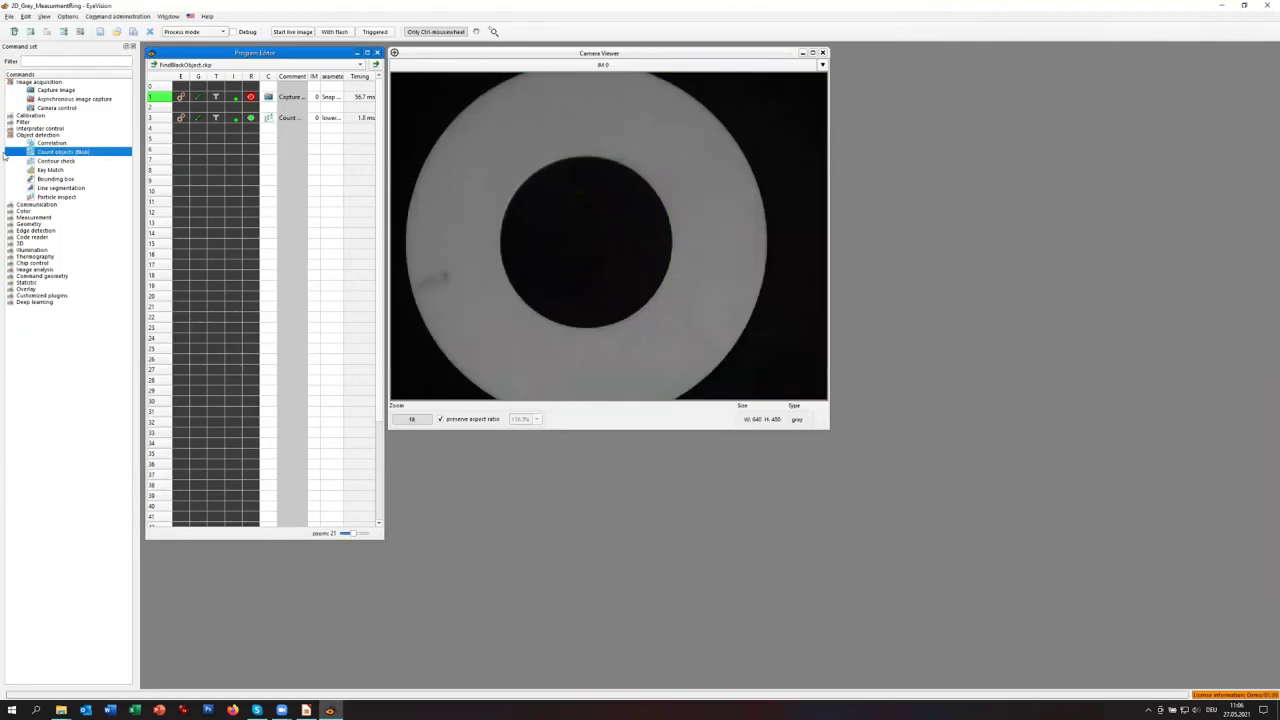
# - Run the FindBlackObject program cyclically once more and stop the execution
pyautogui.click(14, 31)
pyautogui.click(14, 31)
pyautogui.click(48, 31)
pyautogui.click(48, 31)
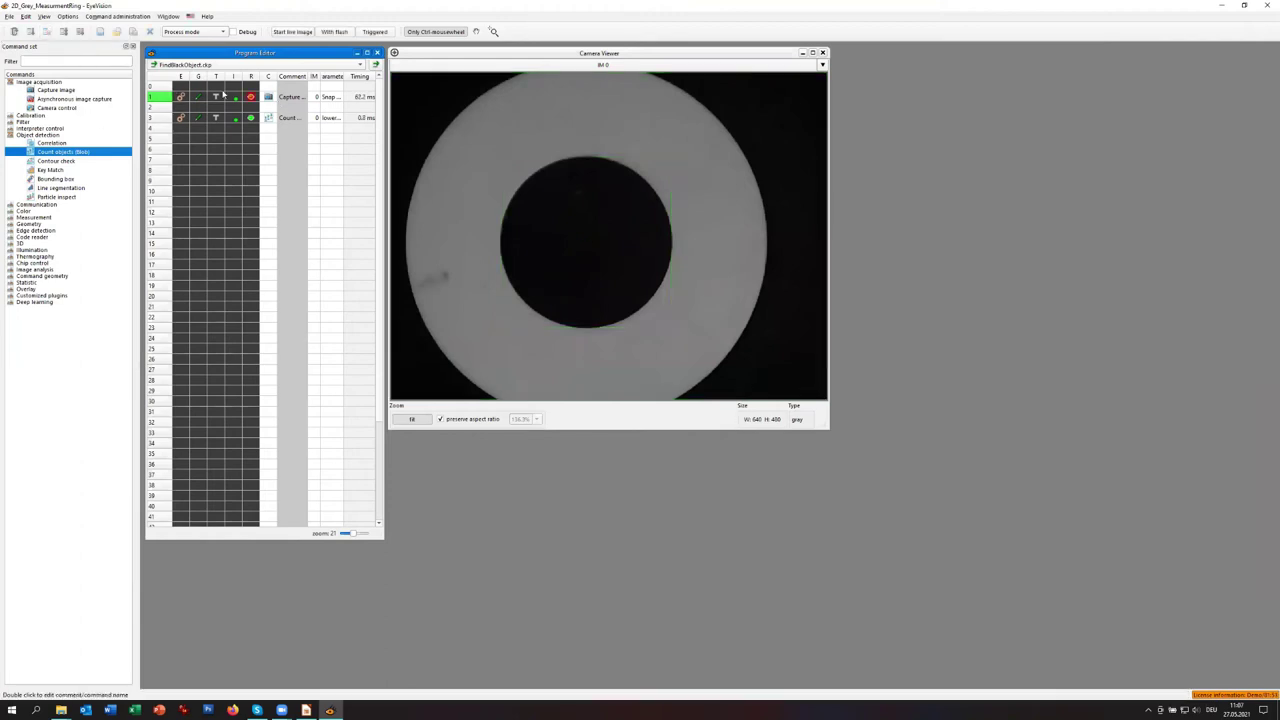
# - Move the Camera Viewer aside, then widen the Program Editor and its Comment column so the command names are readable
pyautogui.moveTo(535, 53); pyautogui.dragTo(661, 51)
pyautogui.moveTo(420, 277); pyautogui.dragTo(455, 277)
pyautogui.moveTo(307, 76); pyautogui.dragTo(344, 76)
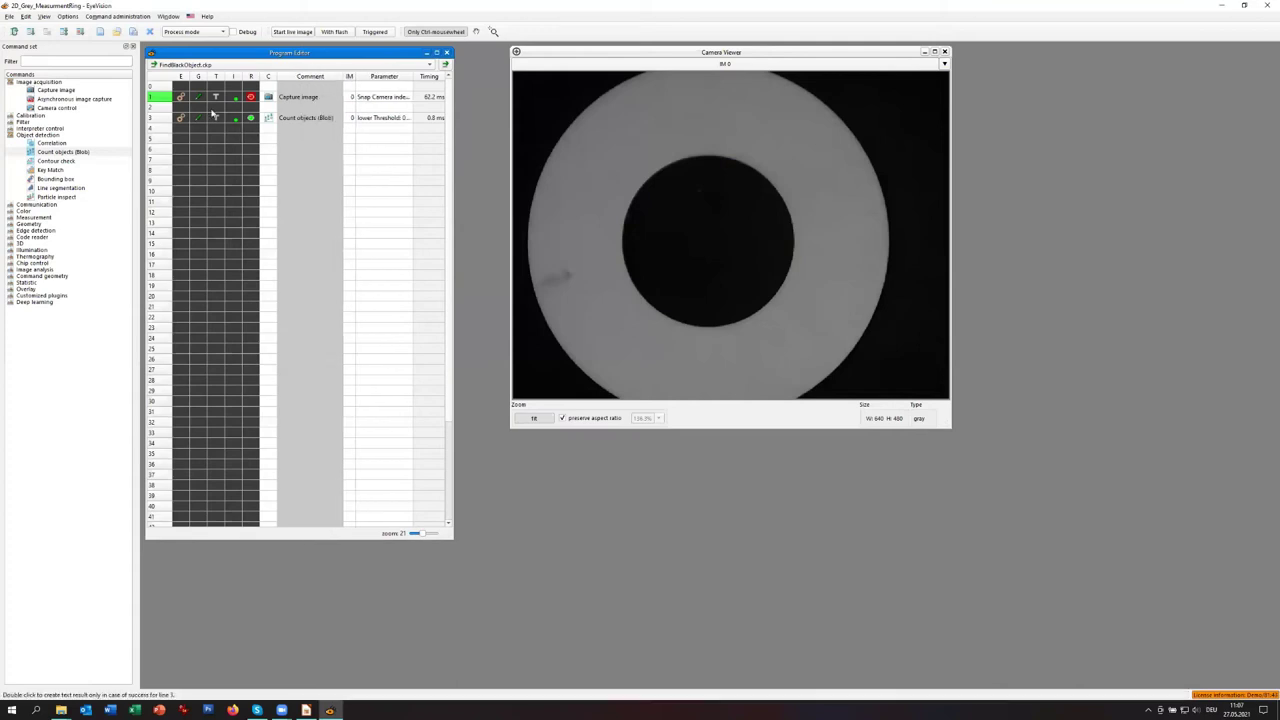
# - Disable the line 1 camera capture and insert a Capture image command on line 2, set to Load image with the Cyclic option
pyautogui.moveTo(30, 90)
pyautogui.mouseDown()
pyautogui.moveTo(113, 115)
pyautogui.moveTo(150, 102)
pyautogui.moveTo(30, 92)
pyautogui.mouseUp()
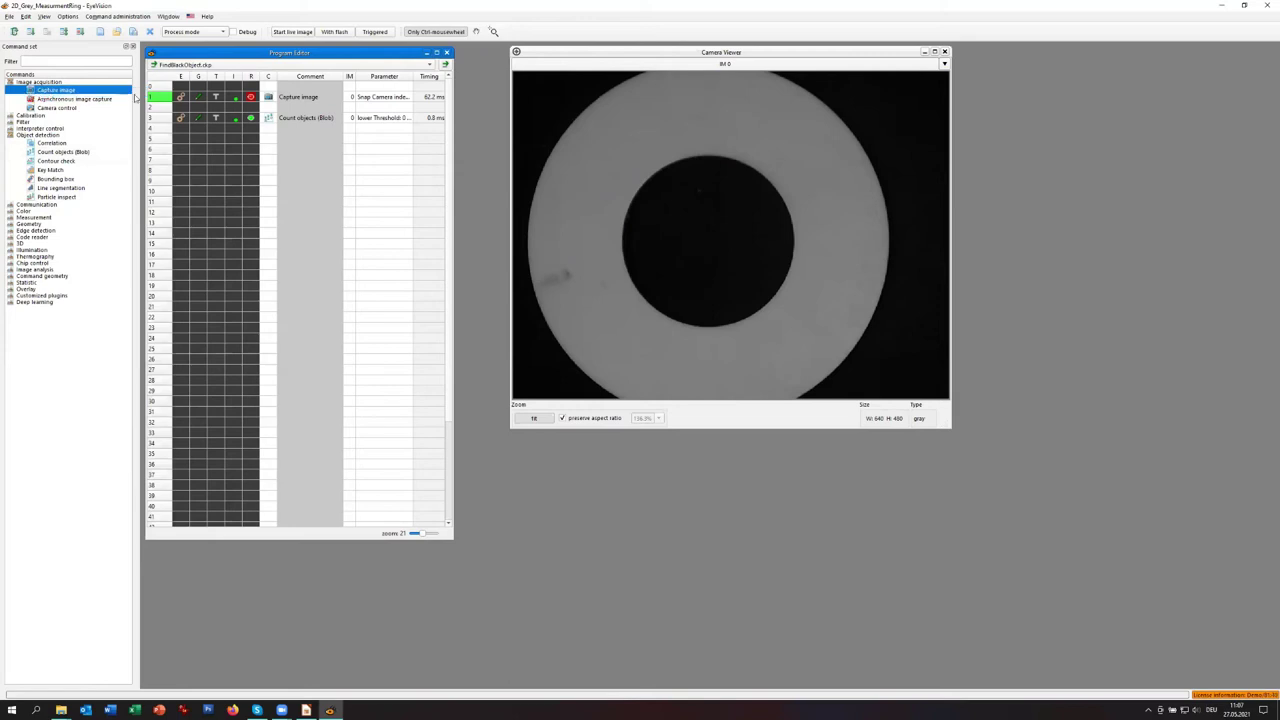
pyautogui.moveTo(34, 92); pyautogui.dragTo(270, 110)
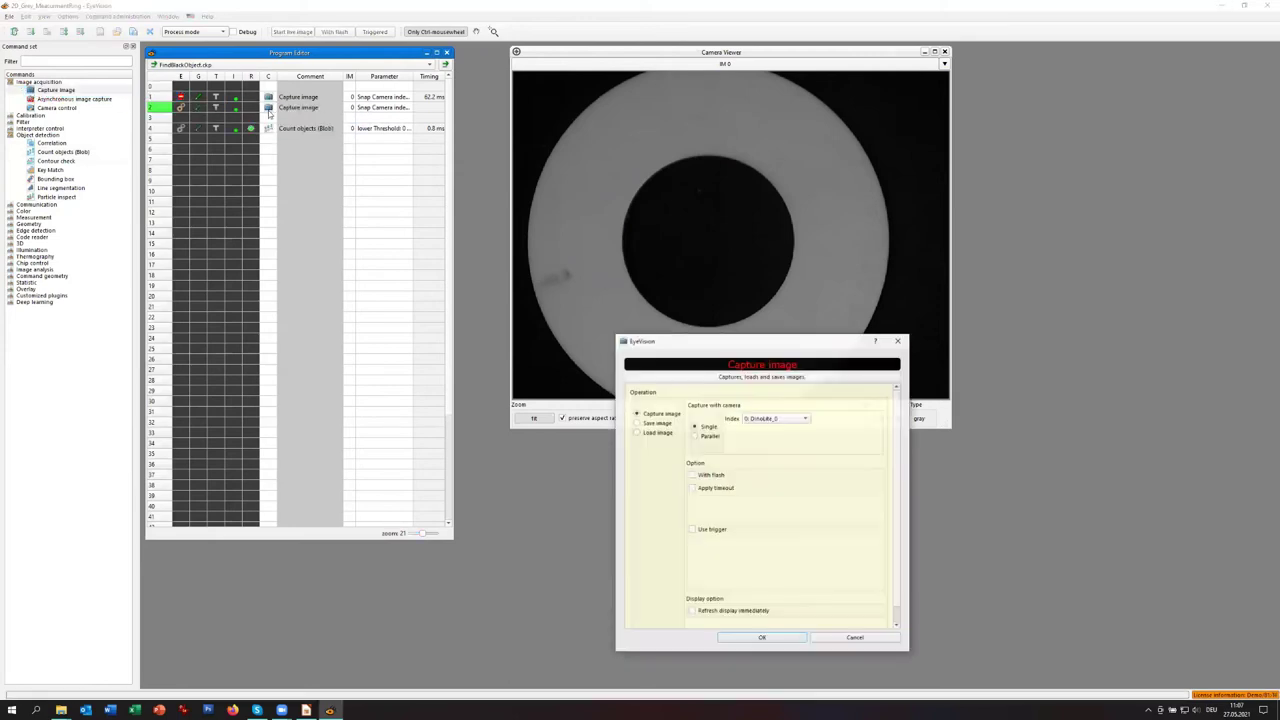
pyautogui.click(652, 433)
pyautogui.click(708, 436)
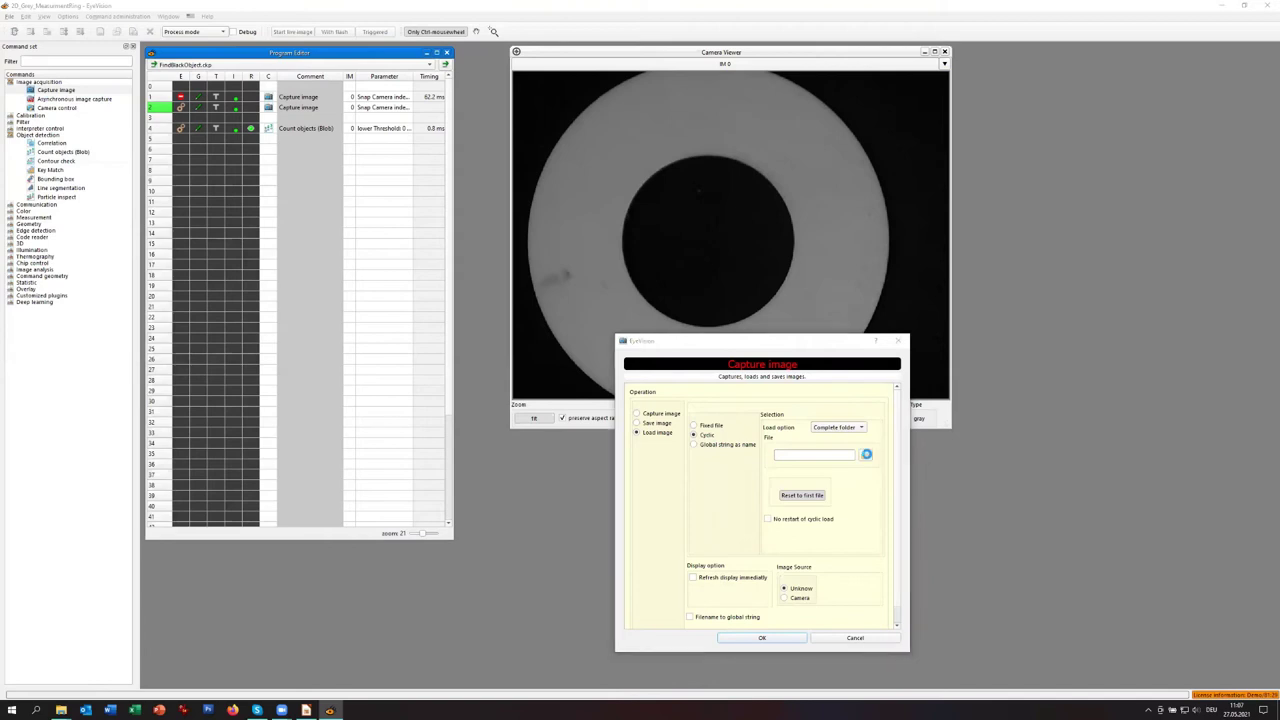
# - Select the OurImages folder as the cyclic image source, accept the command, and execute the program on the stored images
pyautogui.click(866, 456)
pyautogui.click(752, 287)
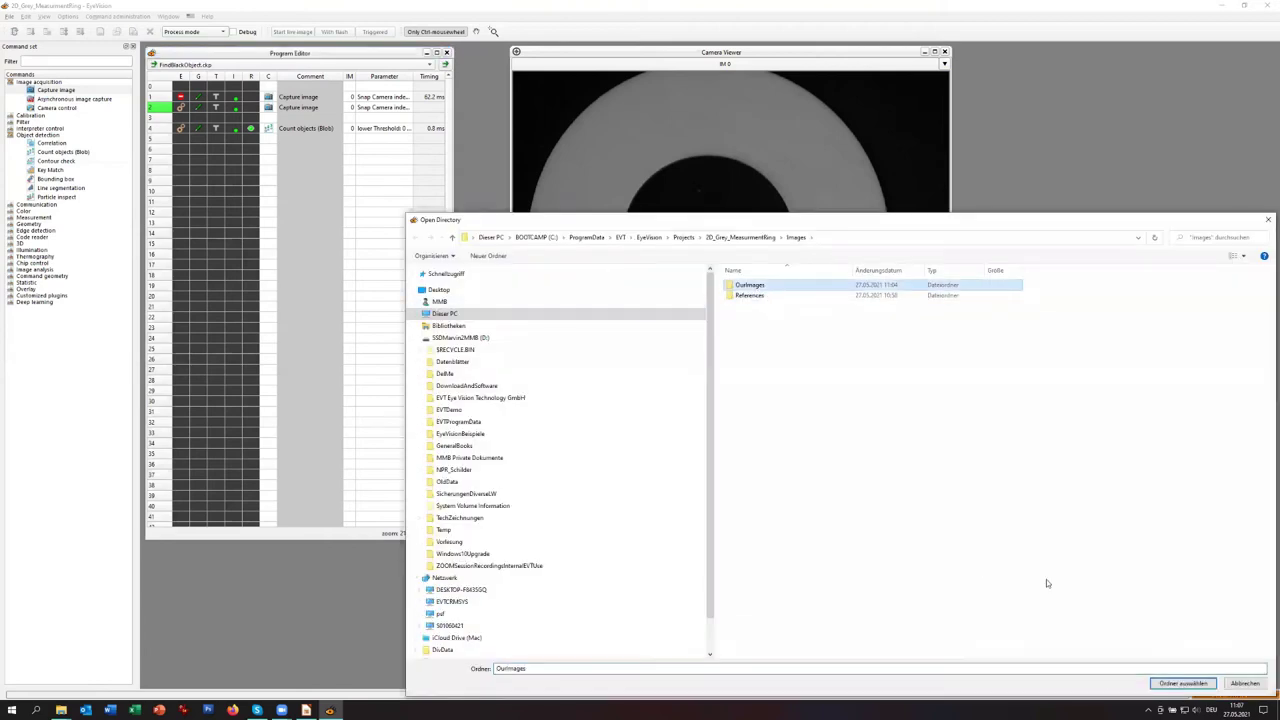
pyautogui.click(1205, 683)
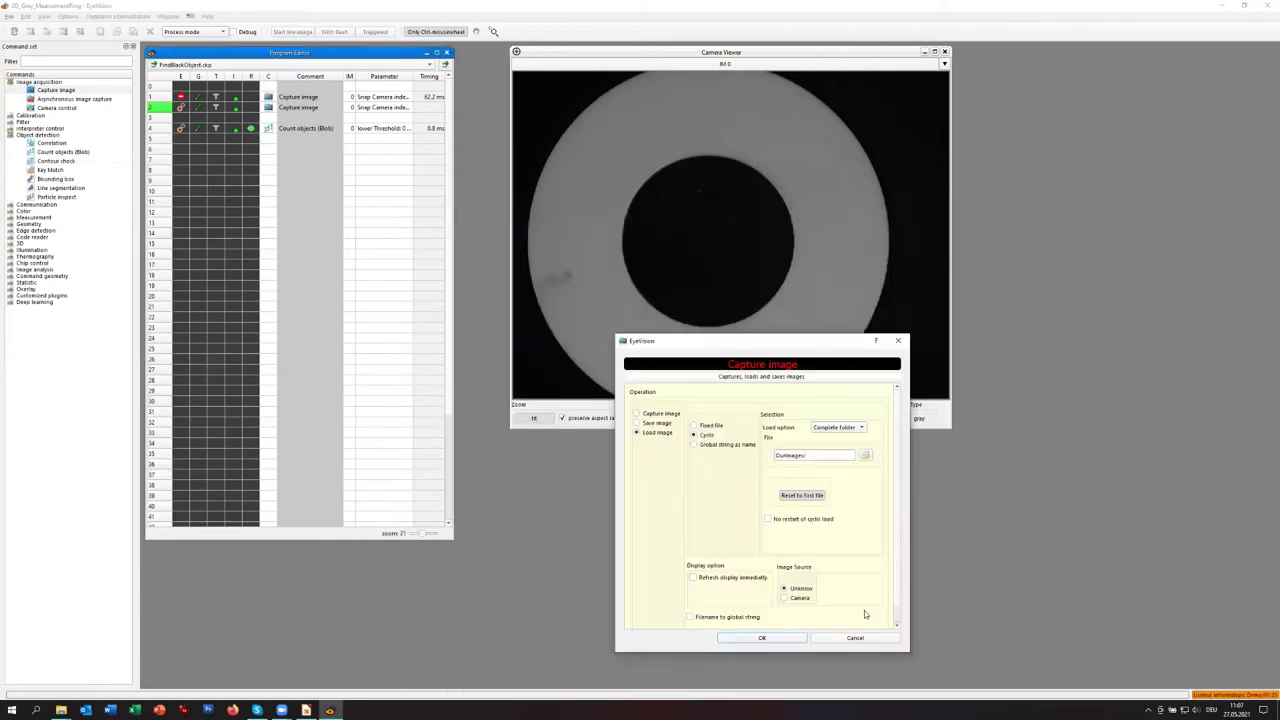
pyautogui.click(762, 637)
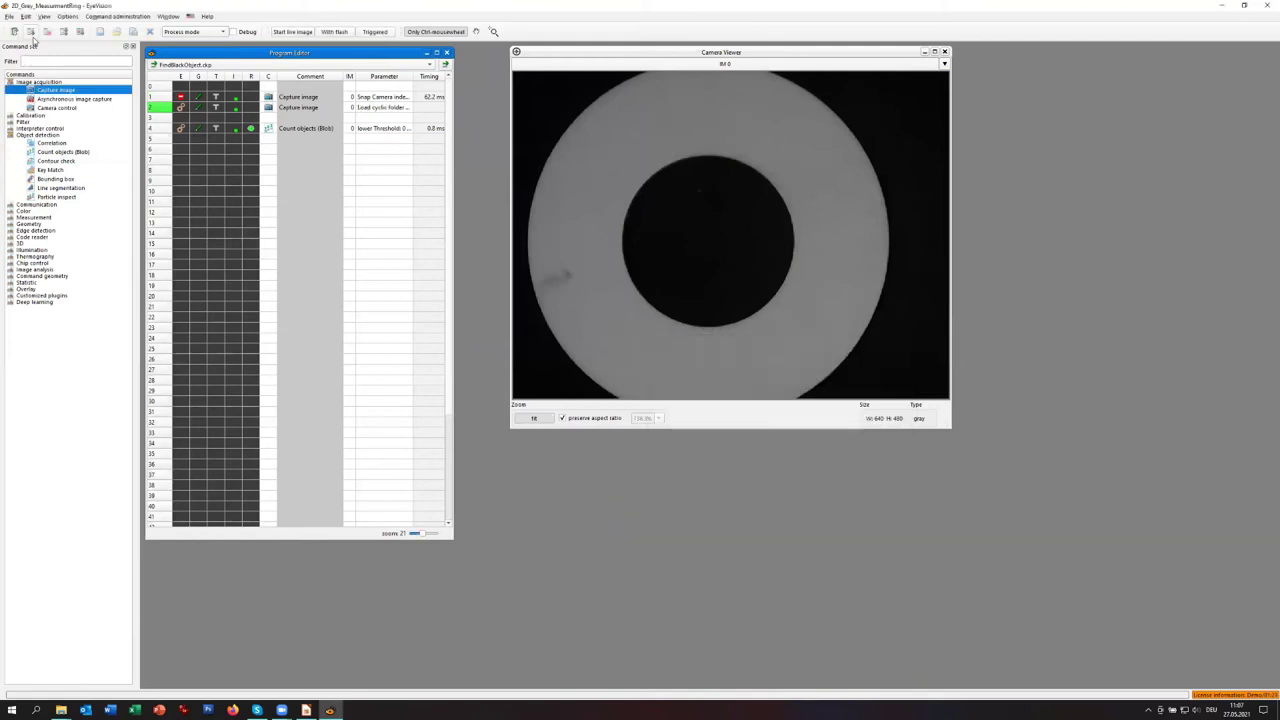
pyautogui.click(32, 35)
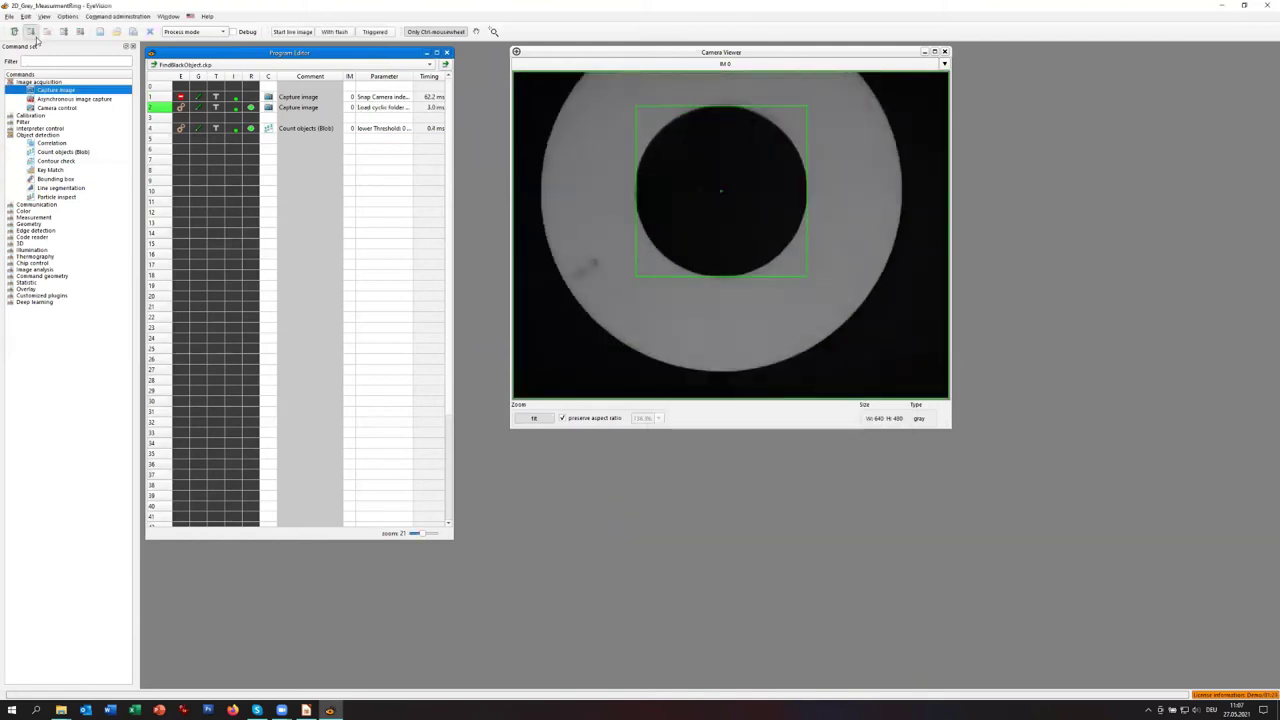
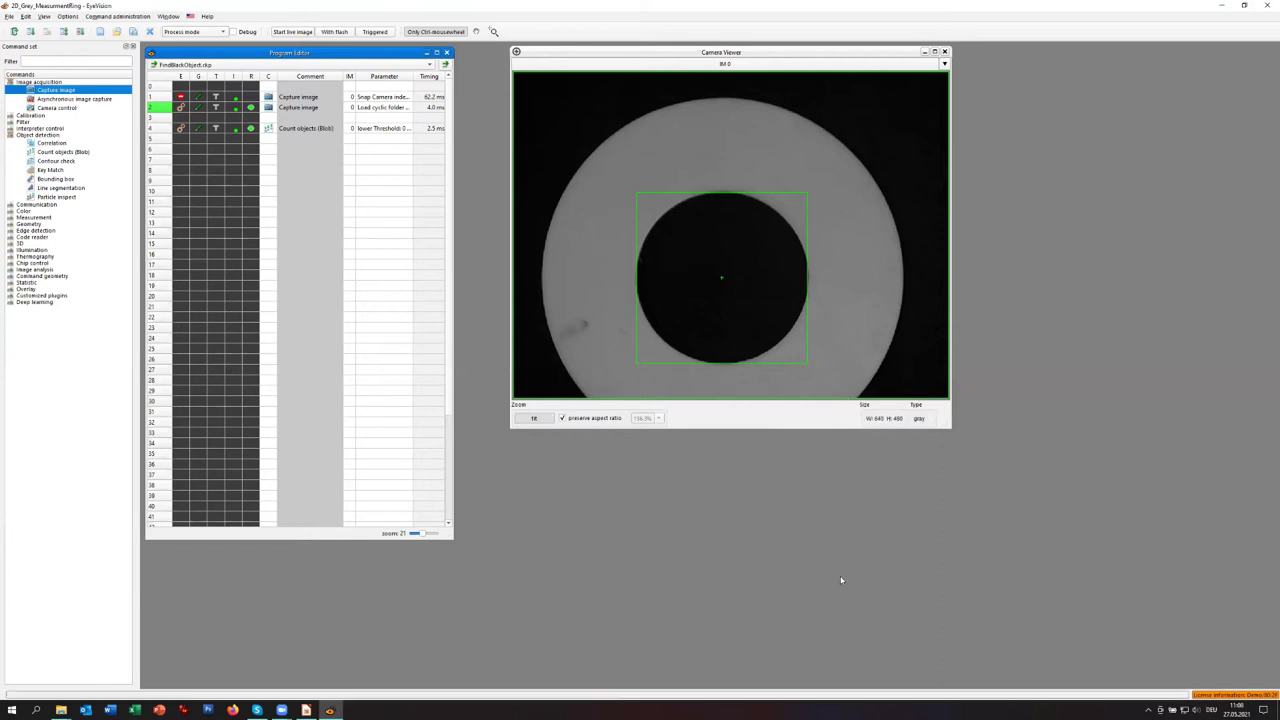
# - Enlarge the Camera Viewer and insert a Calliper free command on line 6 of the program
pyautogui.moveTo(950, 428); pyautogui.dragTo(1050, 545)
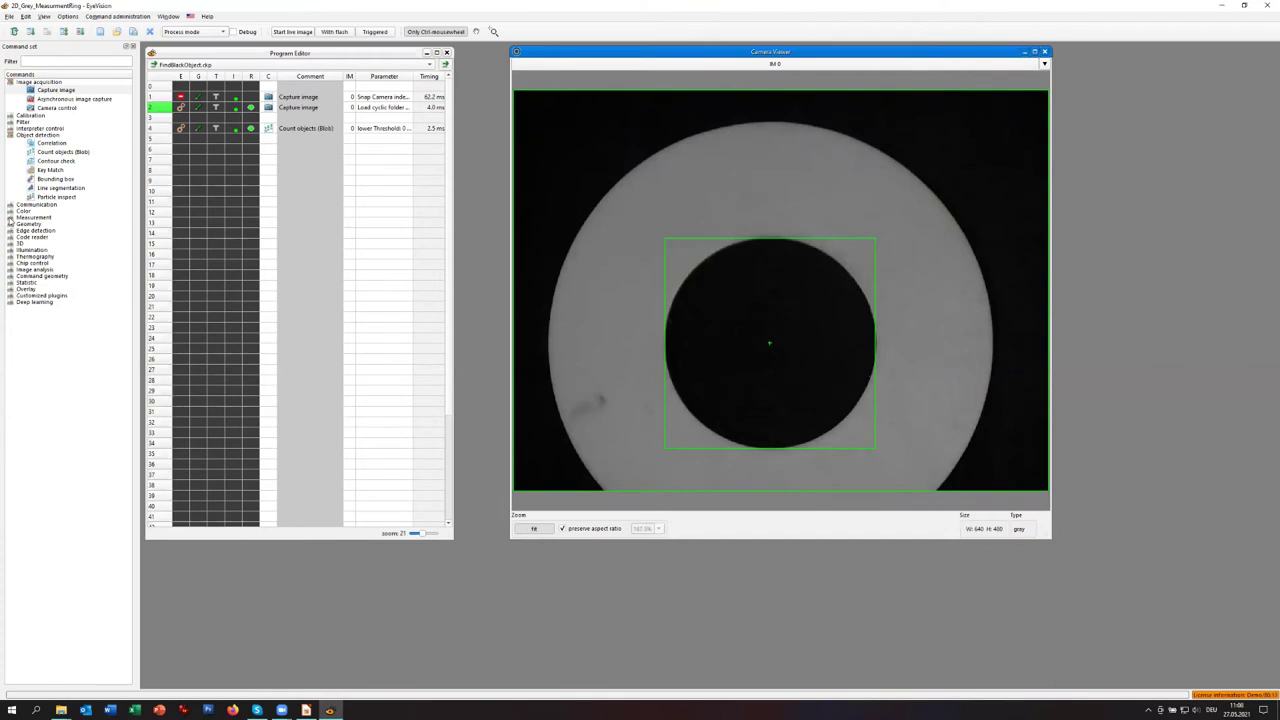
pyautogui.click(11, 218)
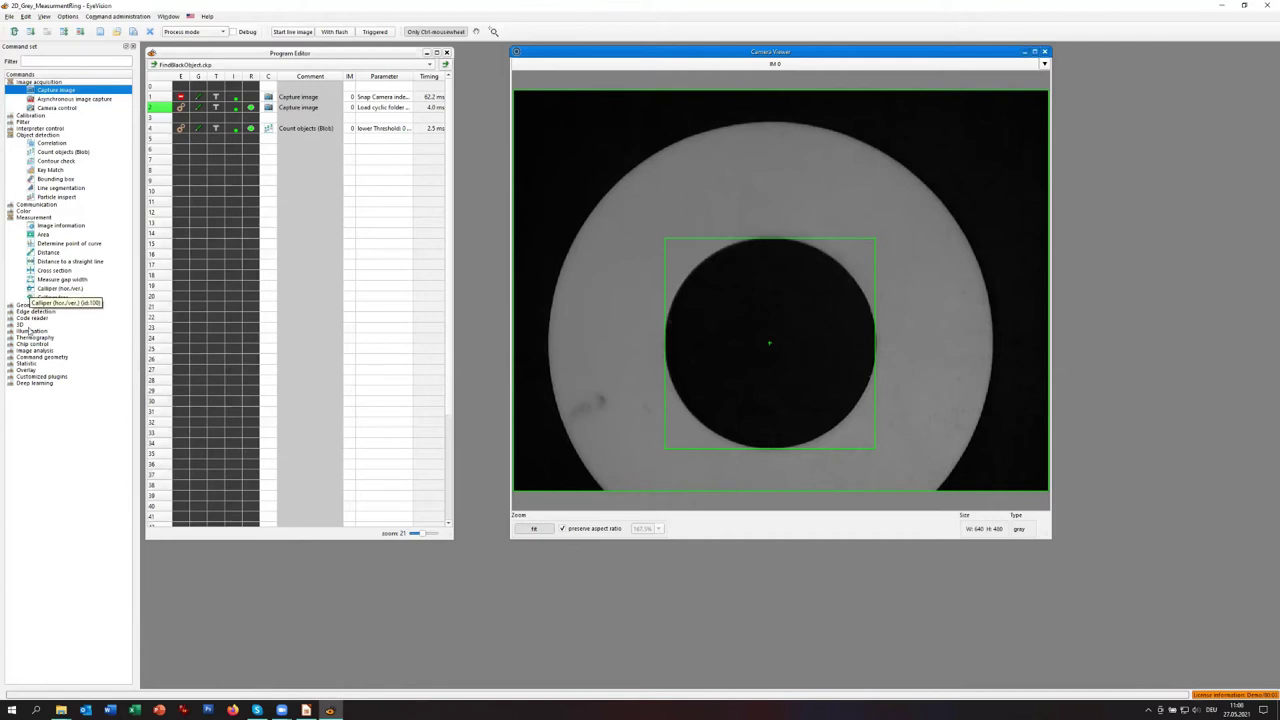
pyautogui.moveTo(30, 298); pyautogui.dragTo(265, 150)
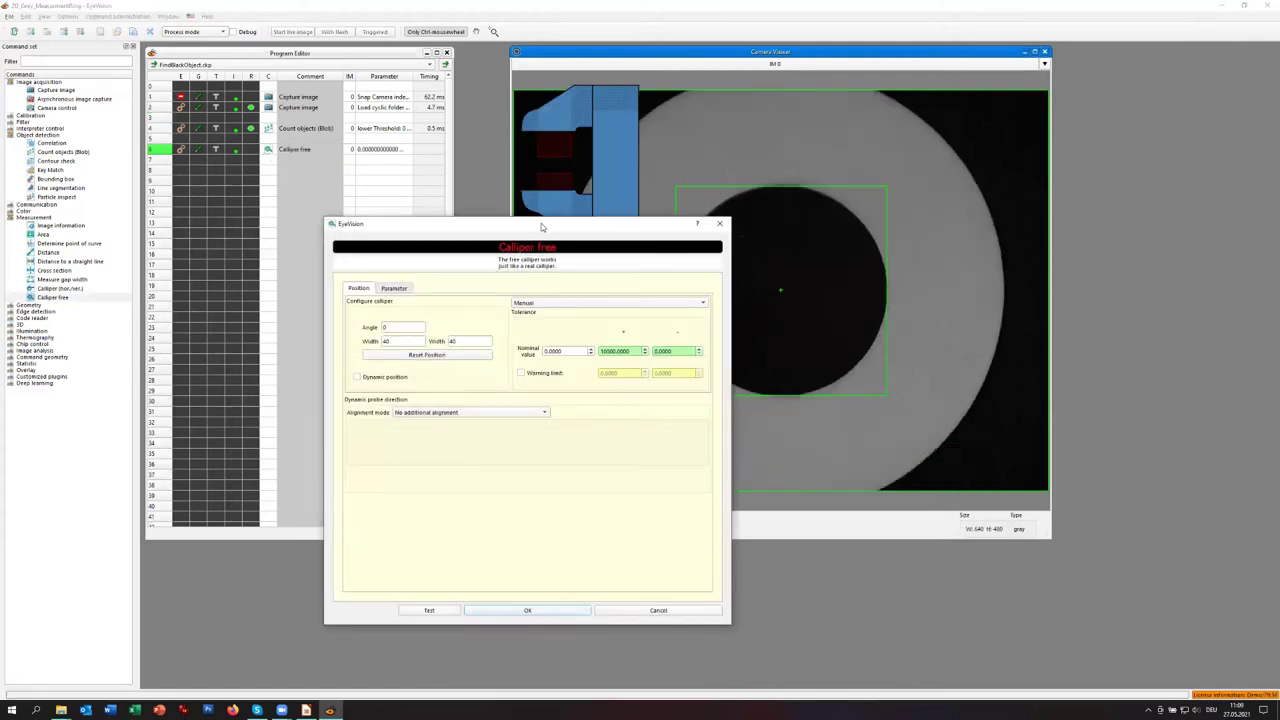
pyautogui.moveTo(541, 226); pyautogui.dragTo(311, 238)
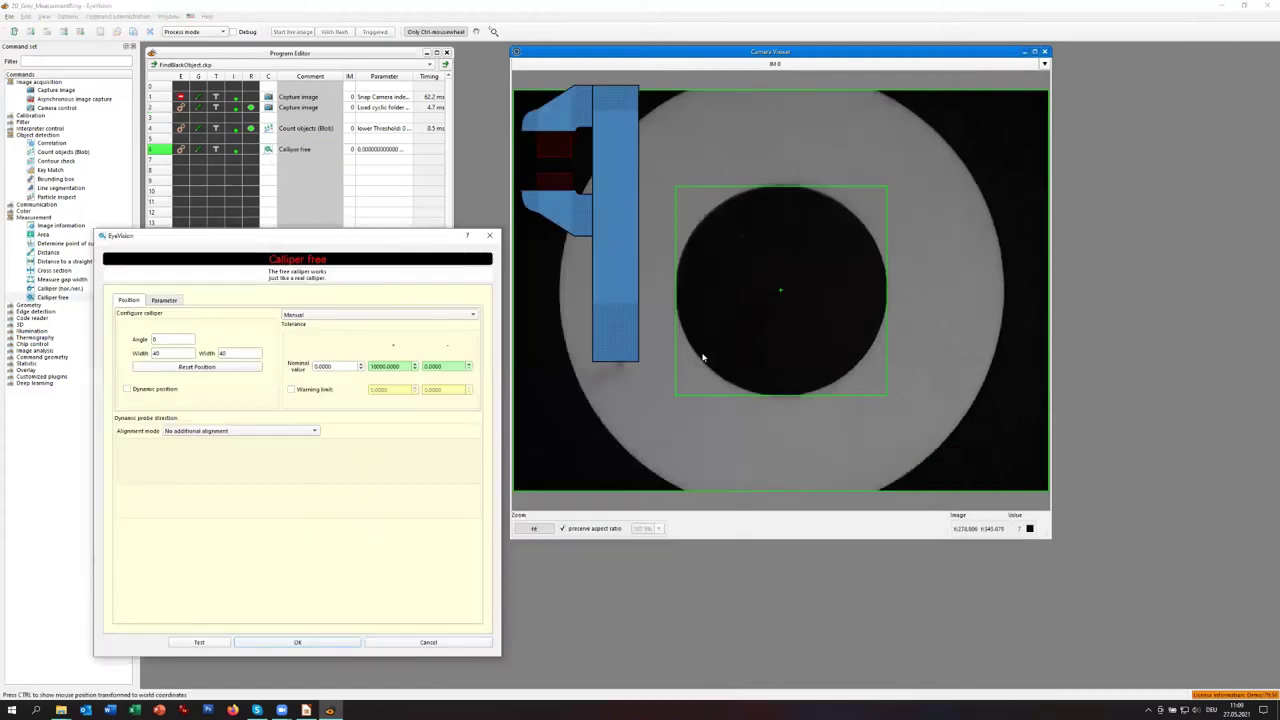
# - Rotate the calliper to about 90° and stretch it horizontally so its two search areas straddle the ring's outer edges
pyautogui.moveTo(603, 344); pyautogui.dragTo(685, 125)
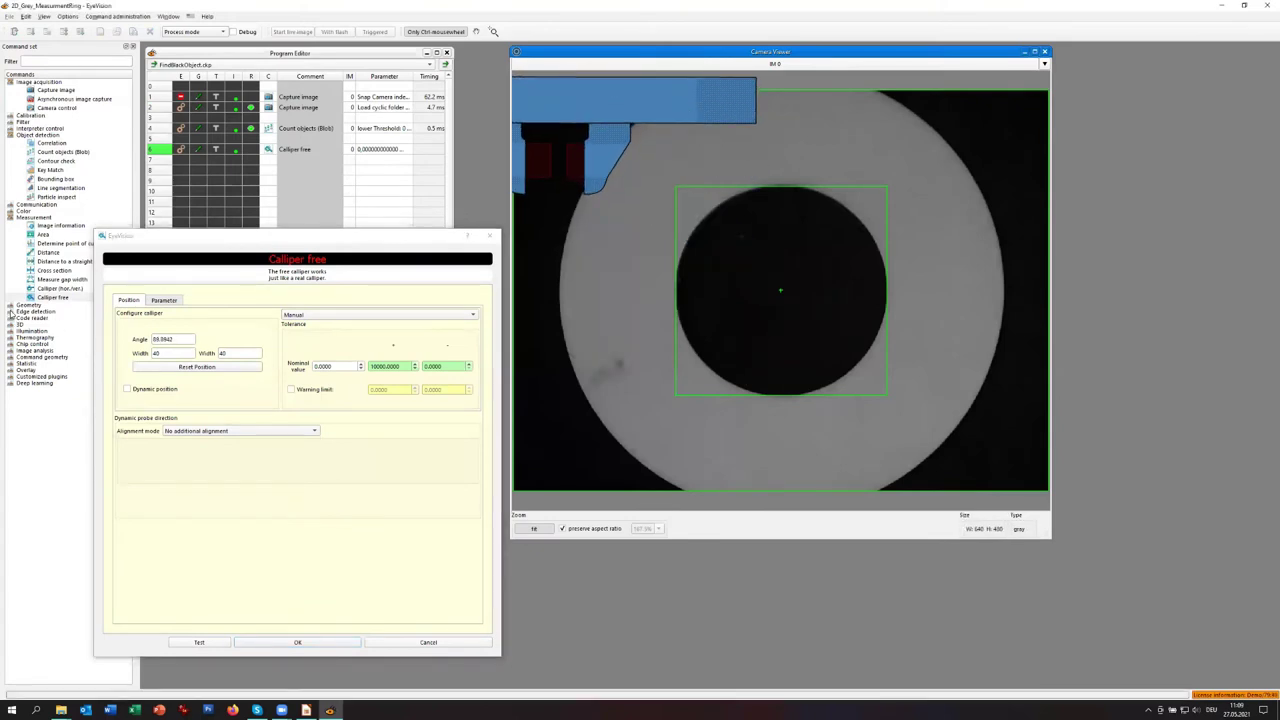
pyautogui.click(10, 304)
pyautogui.click(11, 365)
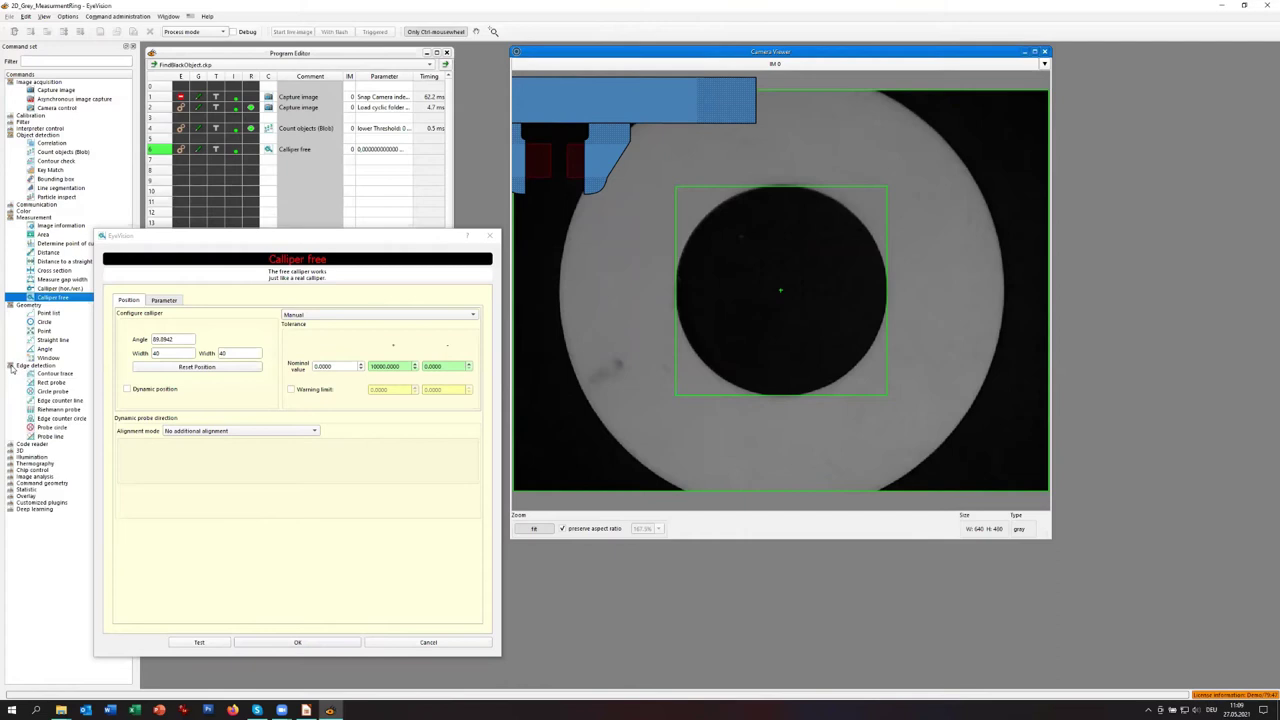
pyautogui.moveTo(554, 103); pyautogui.dragTo(688, 252)
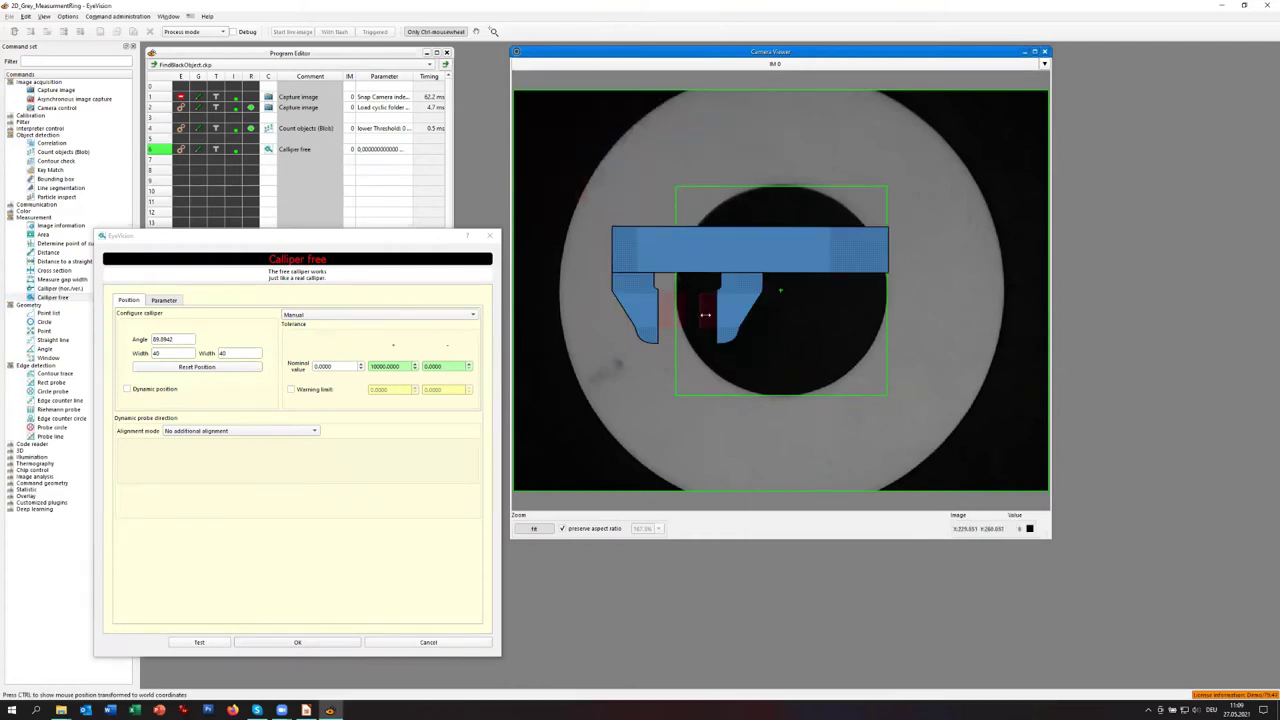
pyautogui.moveTo(717, 263); pyautogui.dragTo(608, 246)
pyautogui.moveTo(622, 290); pyautogui.dragTo(1030, 300)
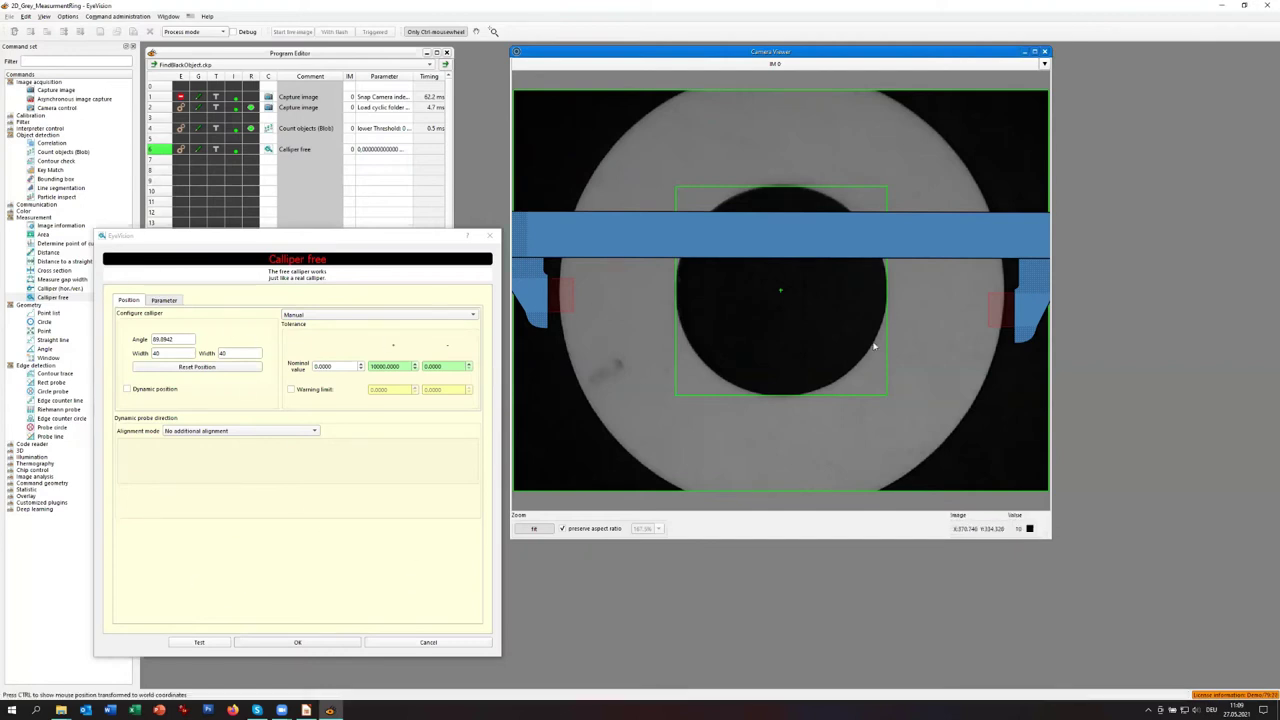
# - Test the calliper measurement and show the context help for the Calliper free command
pyautogui.click(199, 642)
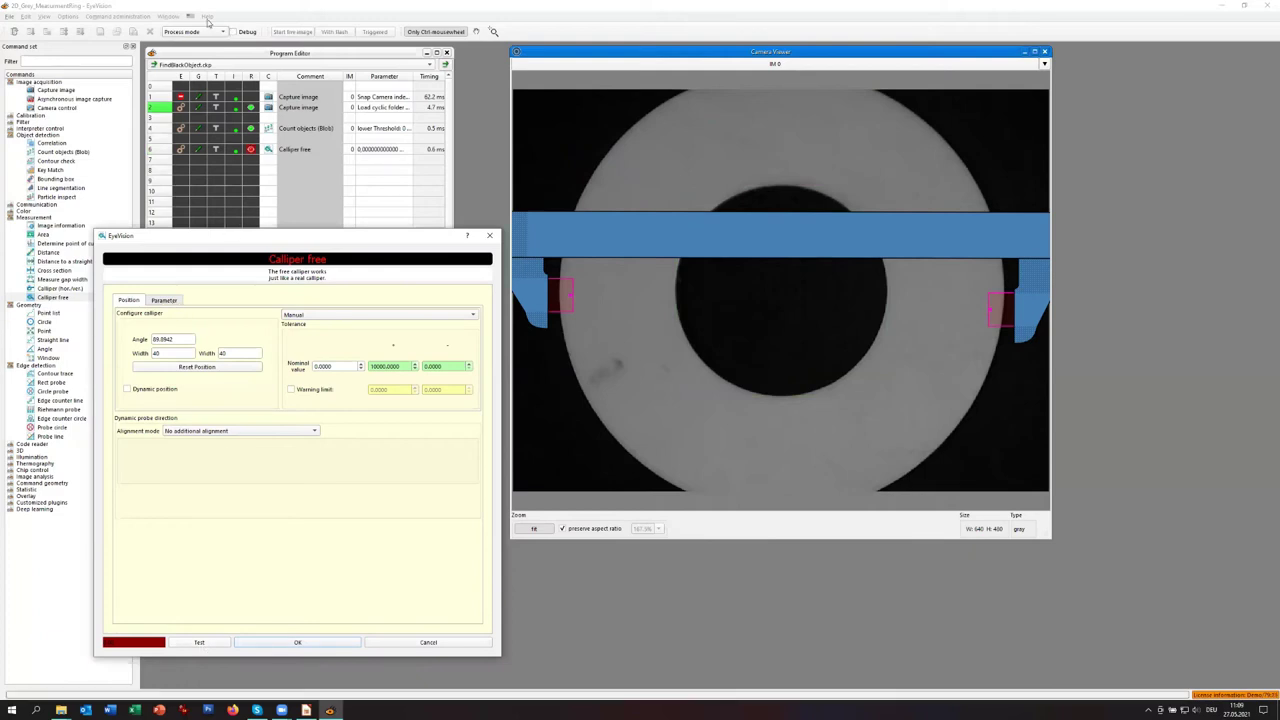
pyautogui.click(207, 17)
pyautogui.click(222, 36)
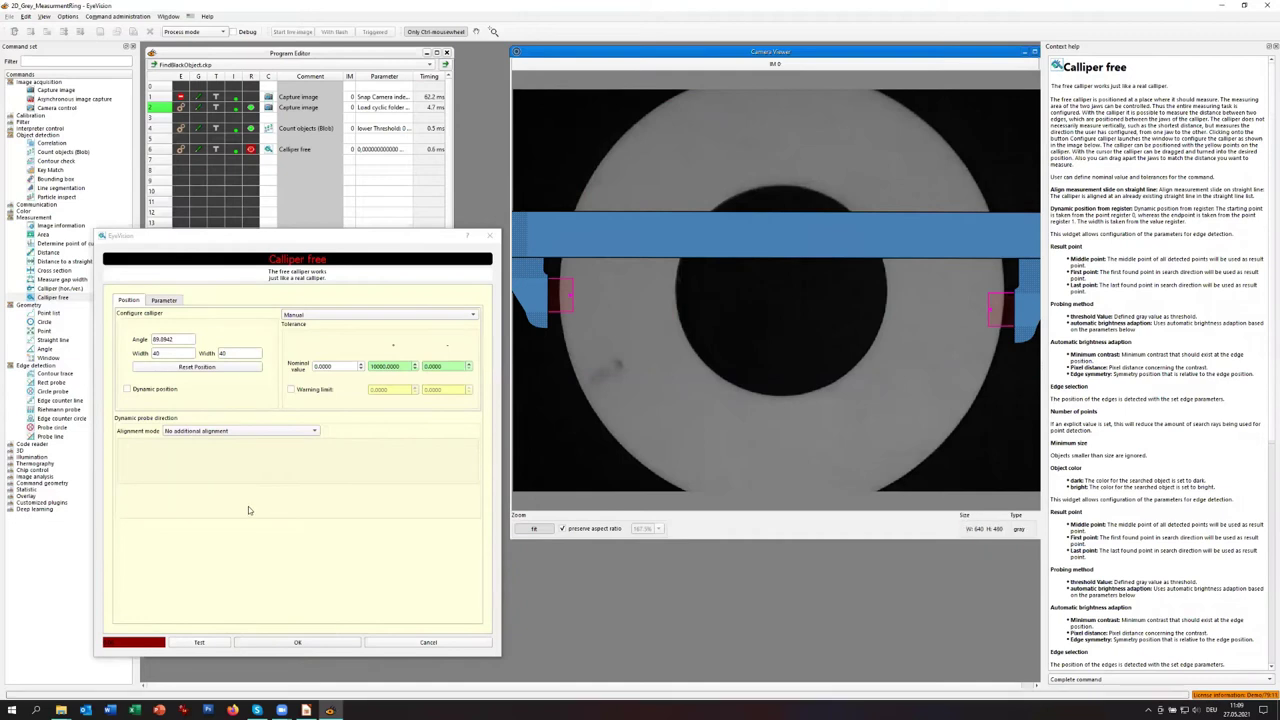
# - Set the calliper's object color to bright and its threshold to 80, test the measurement, and accept the command
pyautogui.click(165, 300)
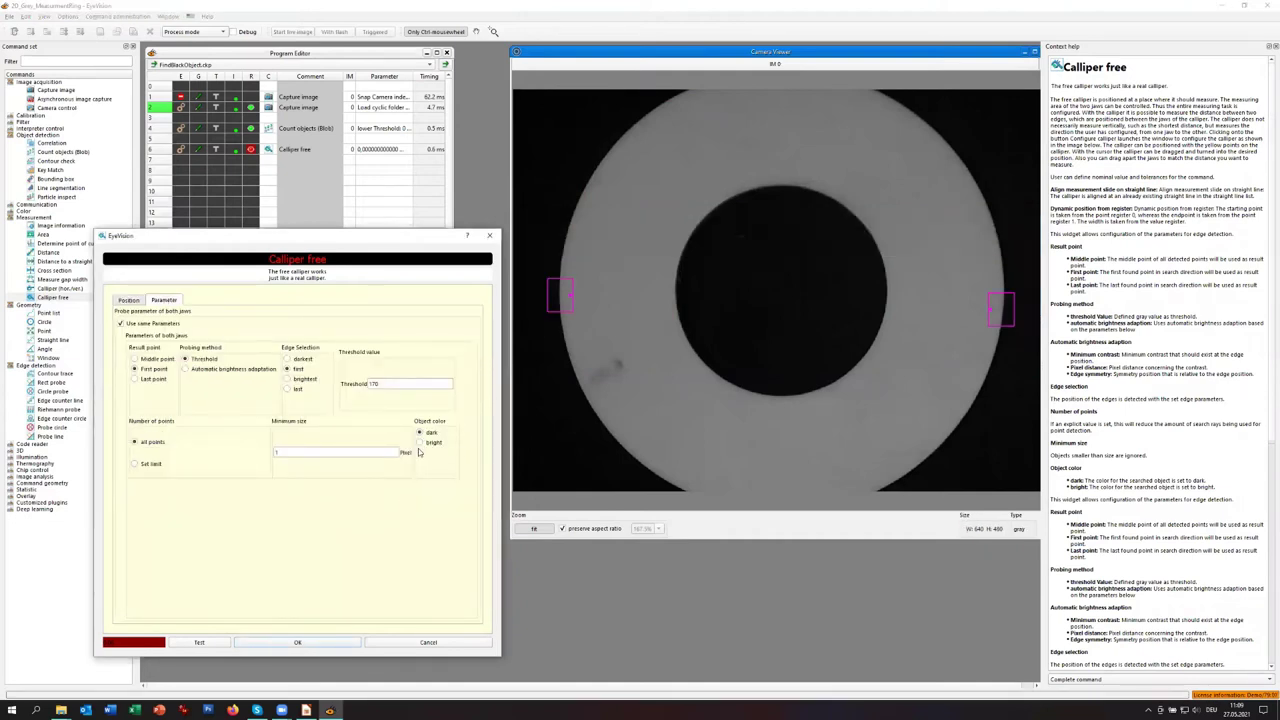
pyautogui.click(210, 644)
pyautogui.click(210, 644)
pyautogui.doubleClick(371, 387)
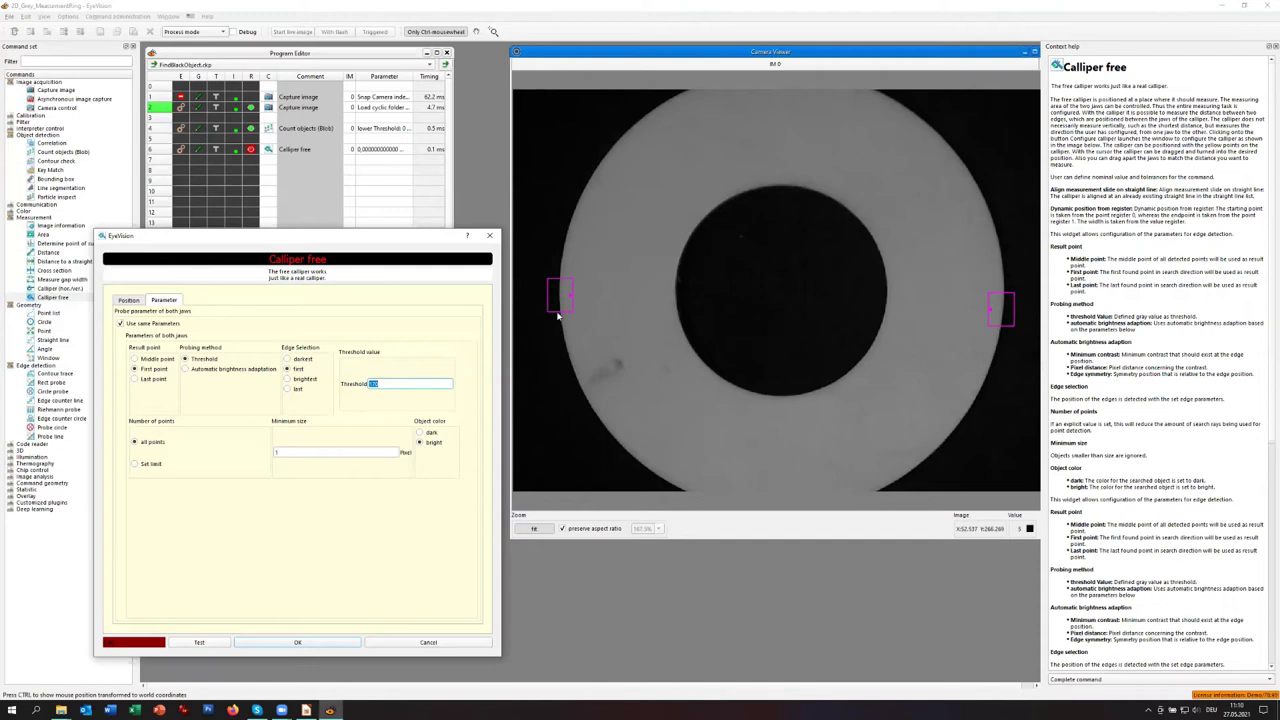
pyautogui.write('80')
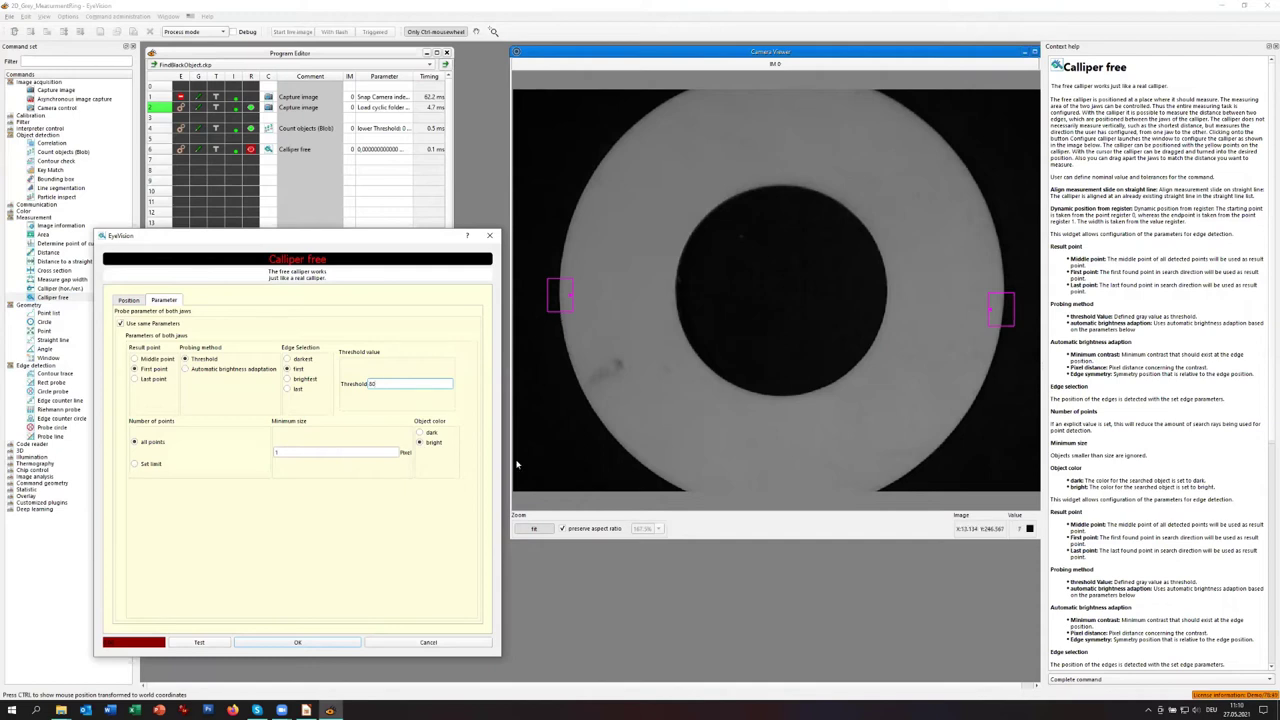
pyautogui.click(201, 643)
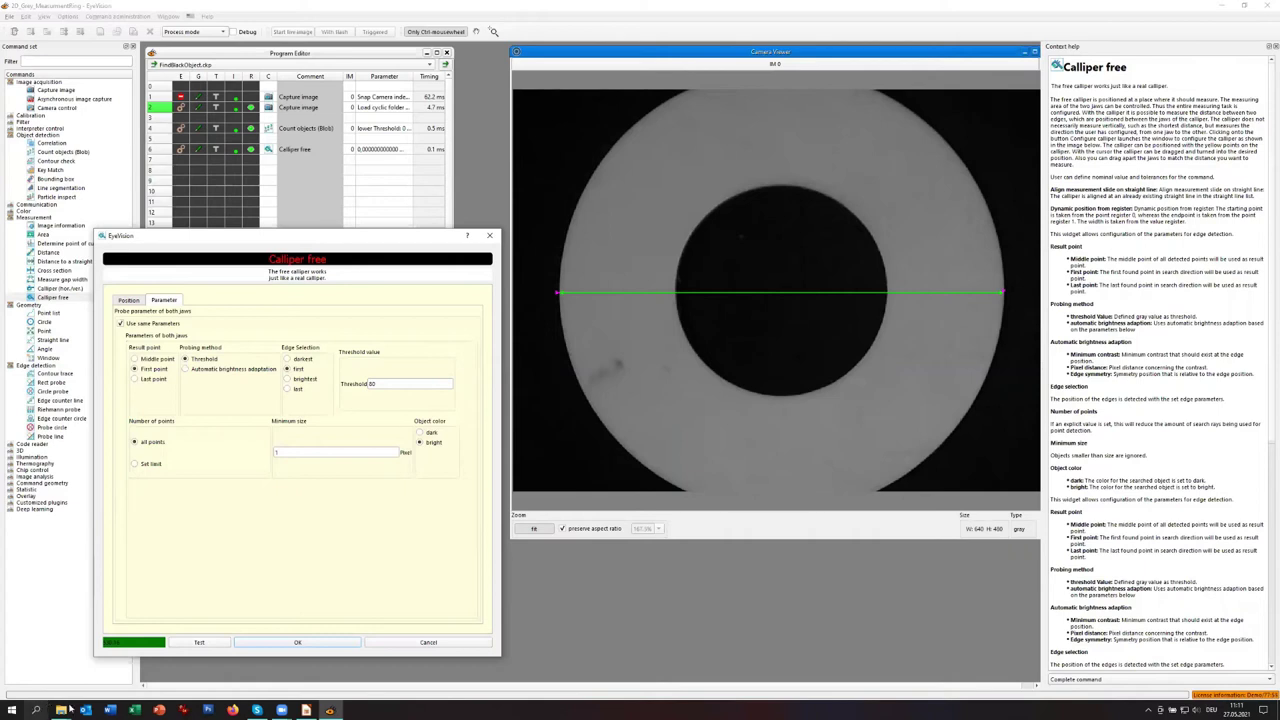
pyautogui.moveTo(76, 708)
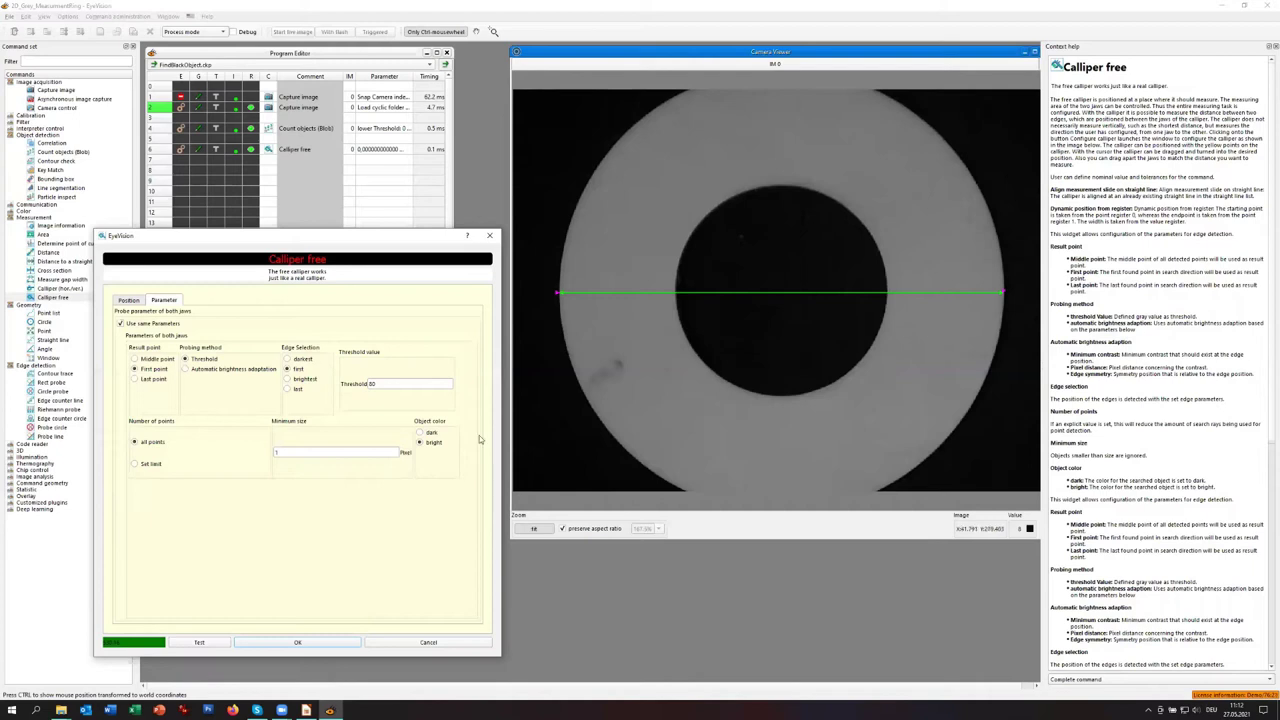
pyautogui.click(298, 643)
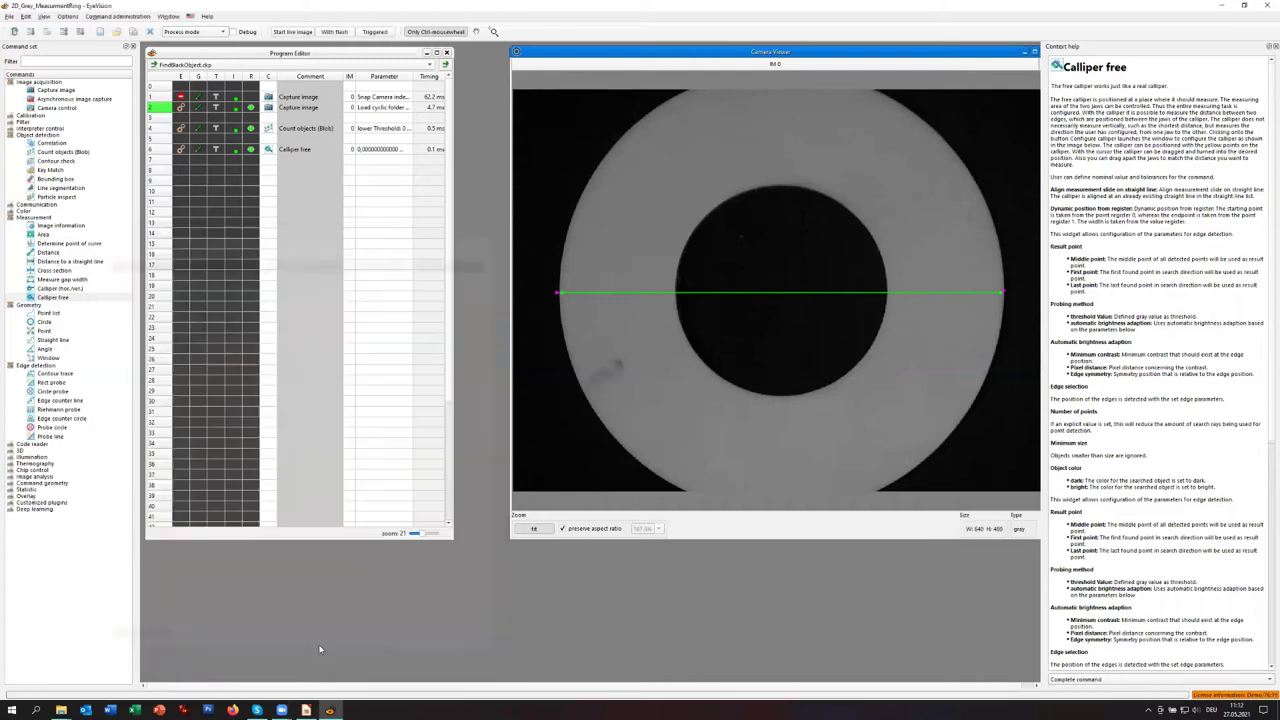
# - Execute the program down to line 9 on several stored images, and close the context help
pyautogui.click(269, 182)
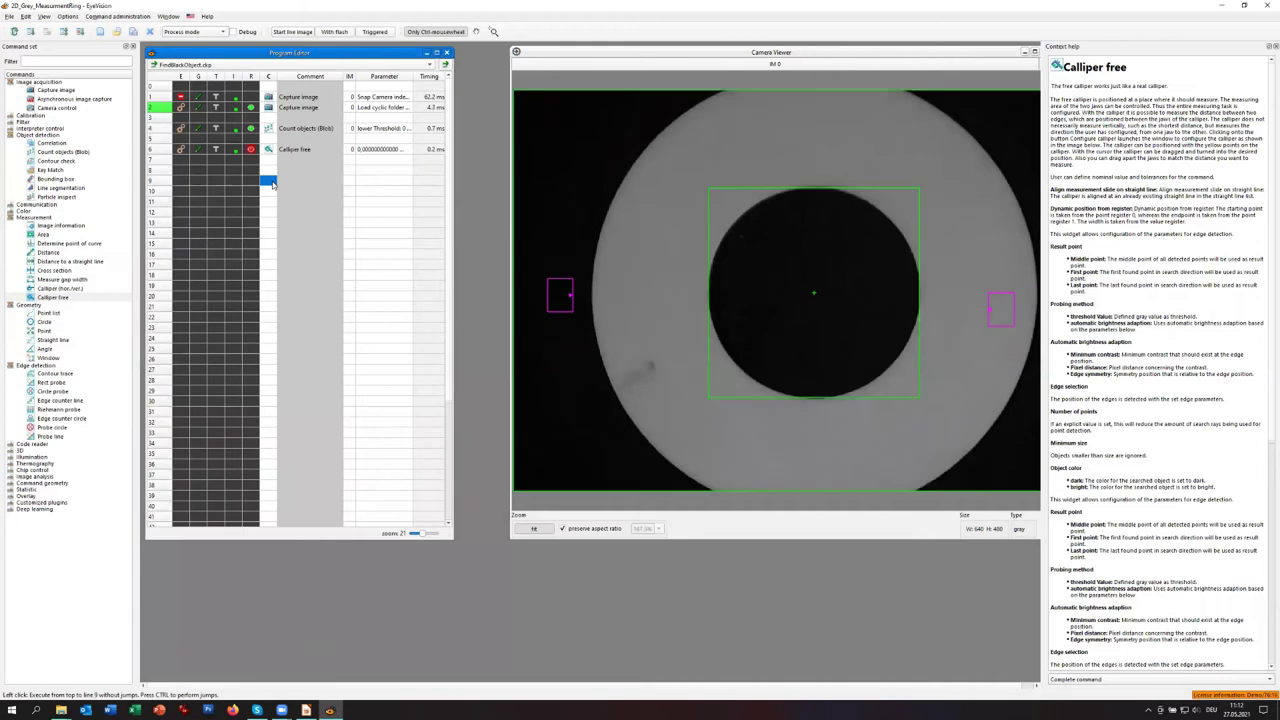
pyautogui.click(269, 182)
pyautogui.click(269, 182)
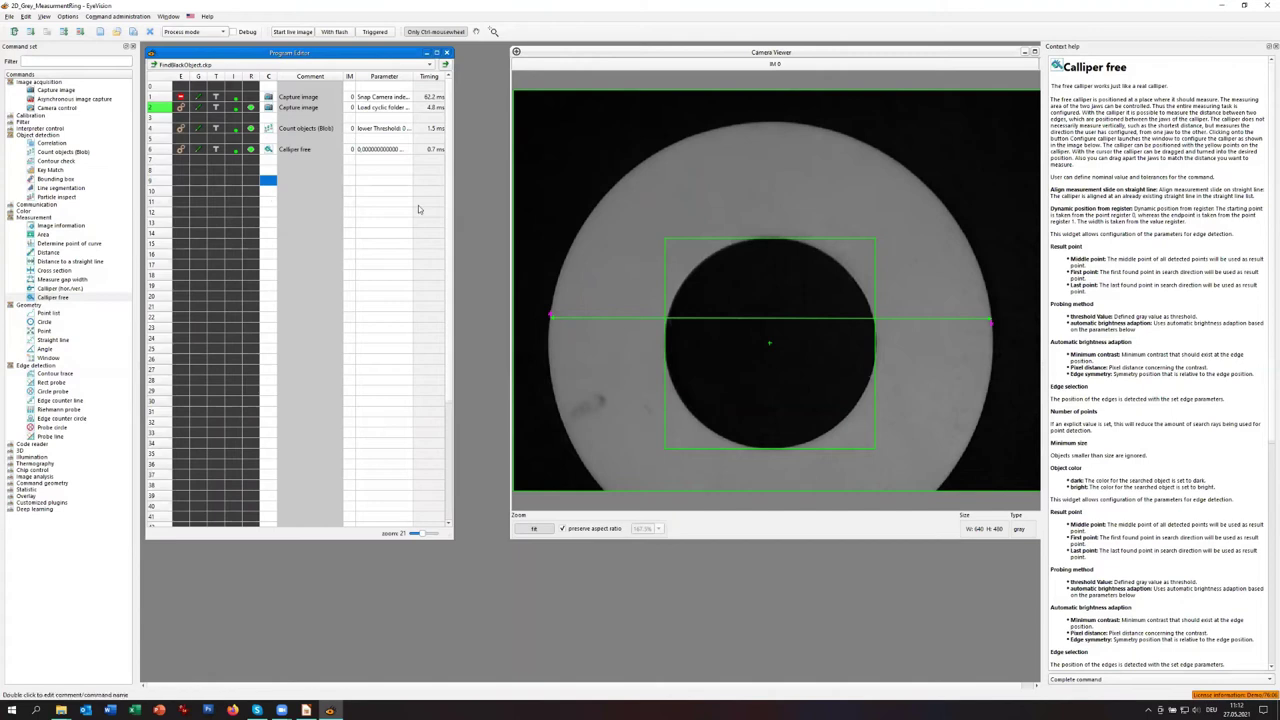
pyautogui.click(1269, 47)
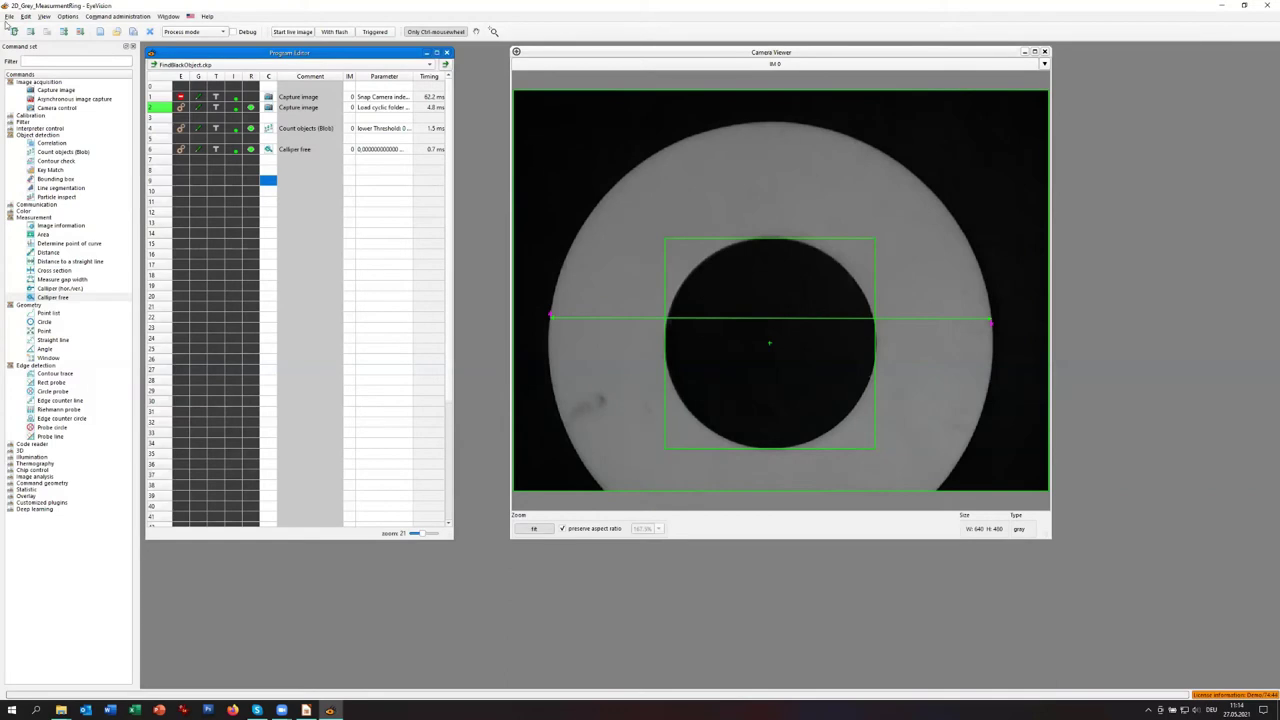
# - Save the program as FindBlackObjectMeasure.ckp and run it cyclically
pyautogui.click(9, 17)
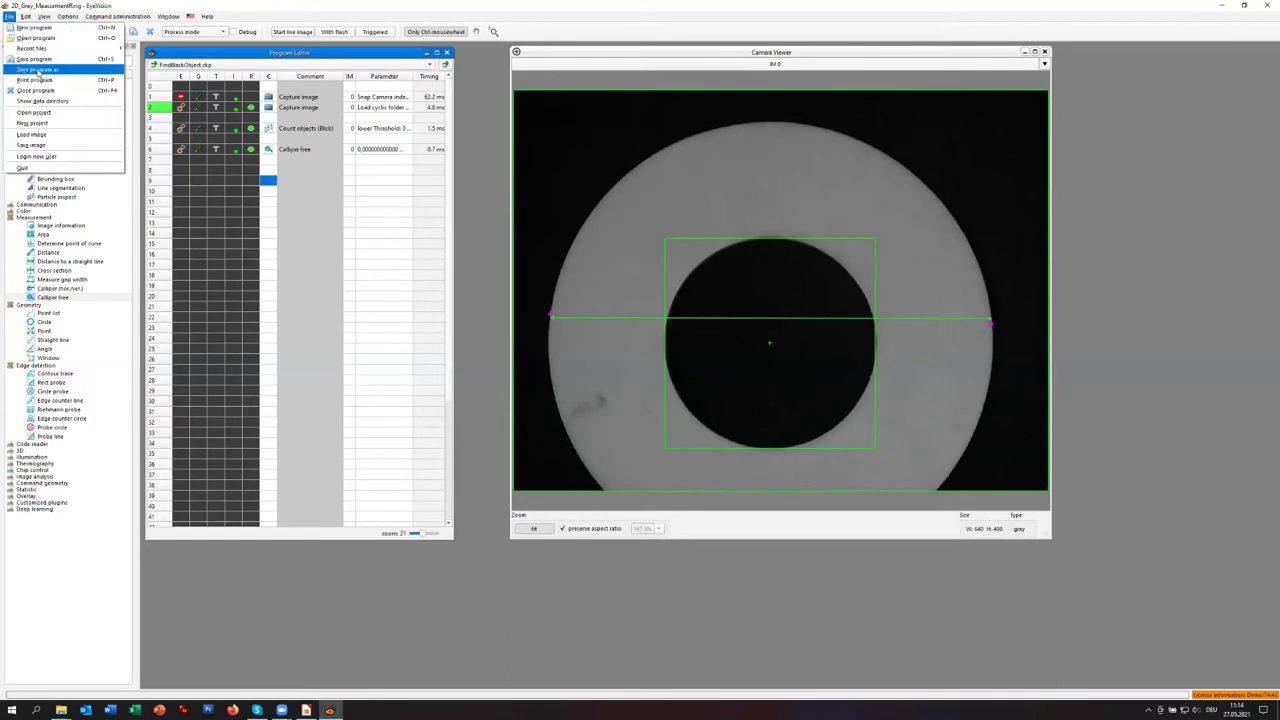
pyautogui.click(38, 70)
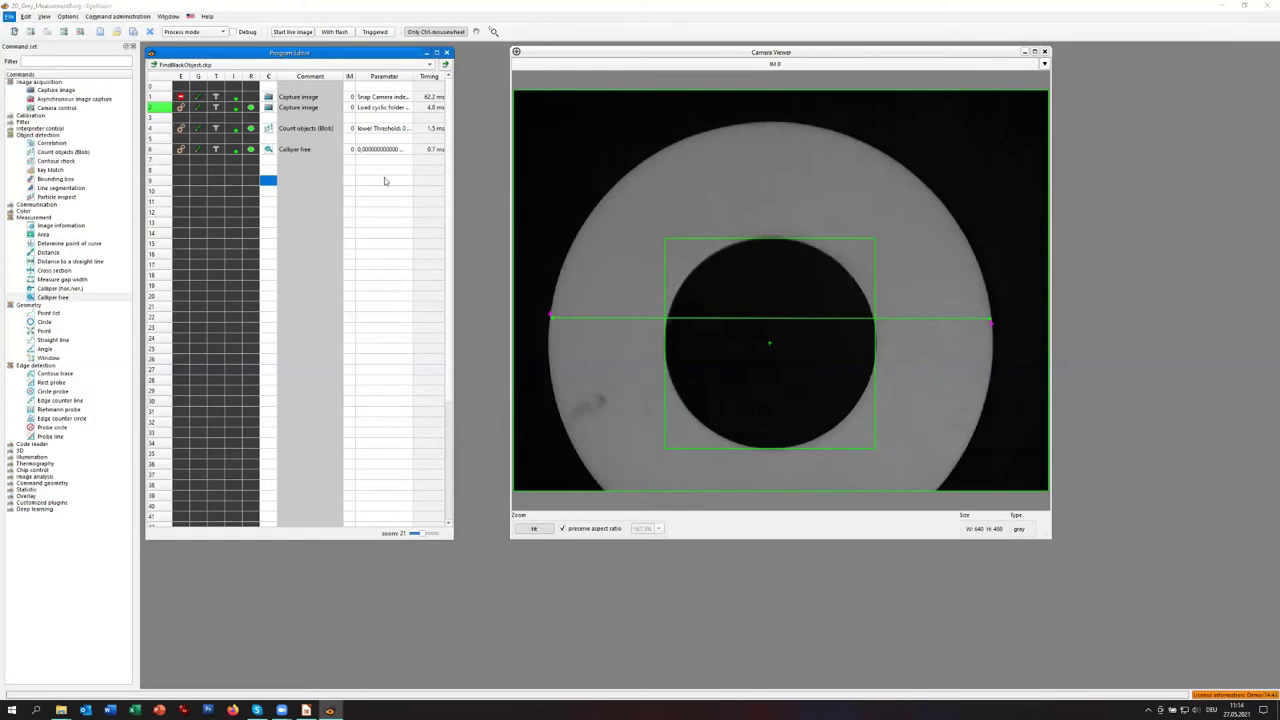
pyautogui.press('Home')
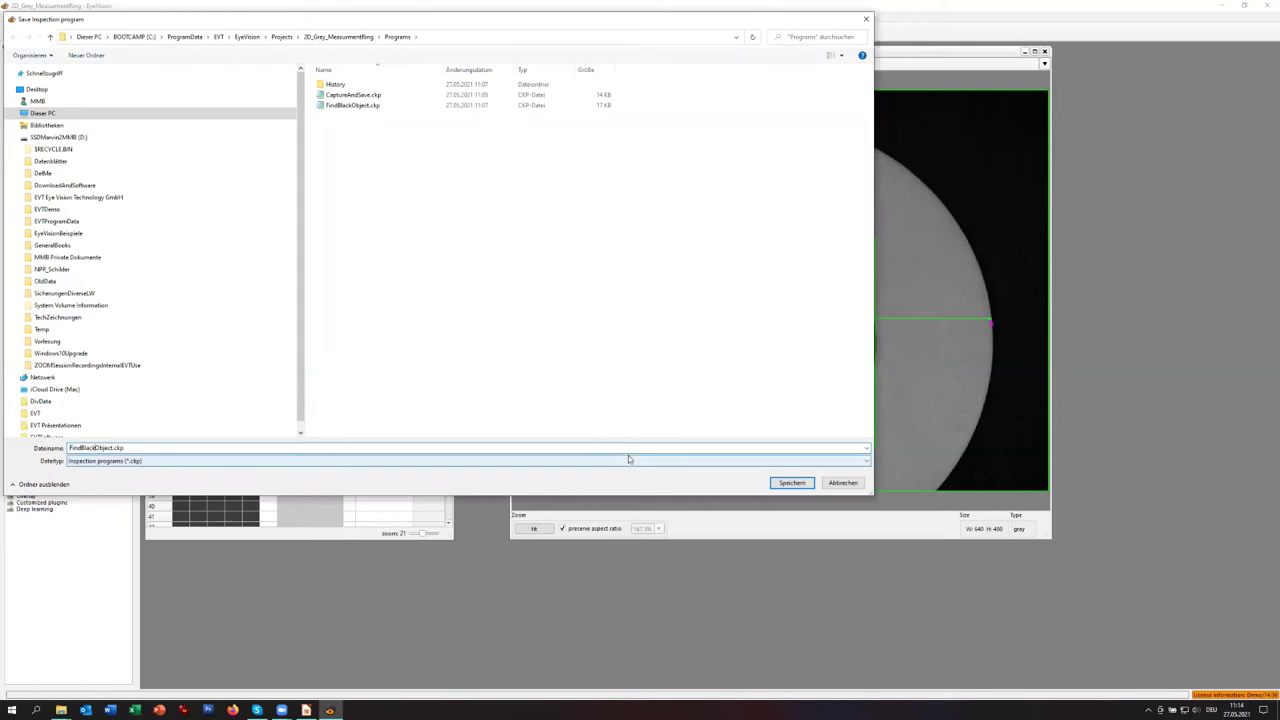
pyautogui.write('Measure')
pyautogui.press('Return')
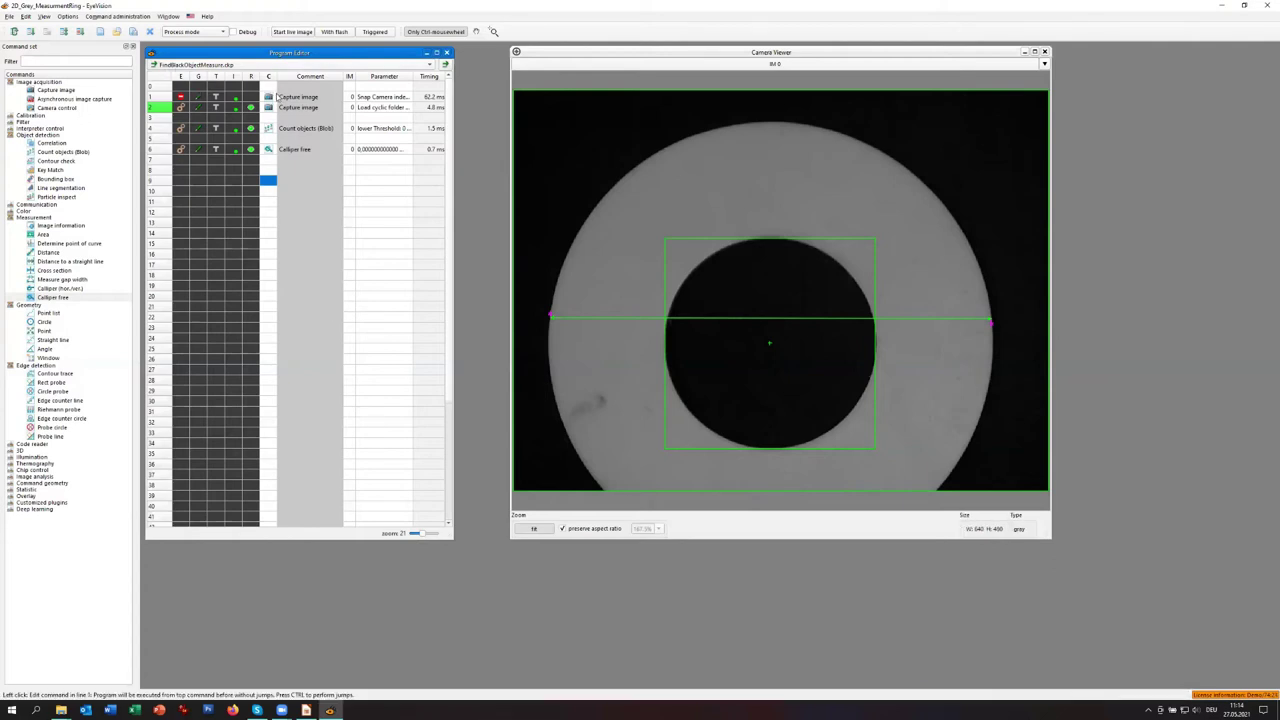
pyautogui.click(30, 32)
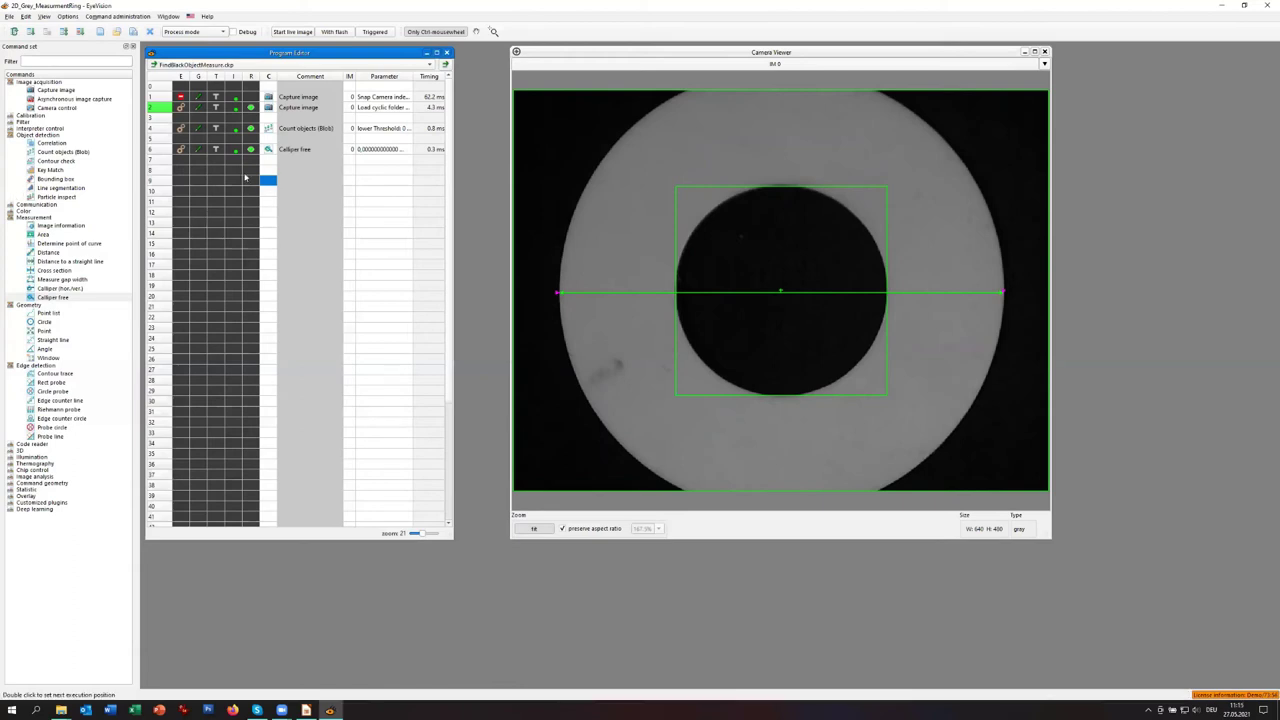
# - Extend the calliper's left search area inward and adjust the right jaw, accept the command, and run the program cyclically again
pyautogui.doubleClick(268, 151)
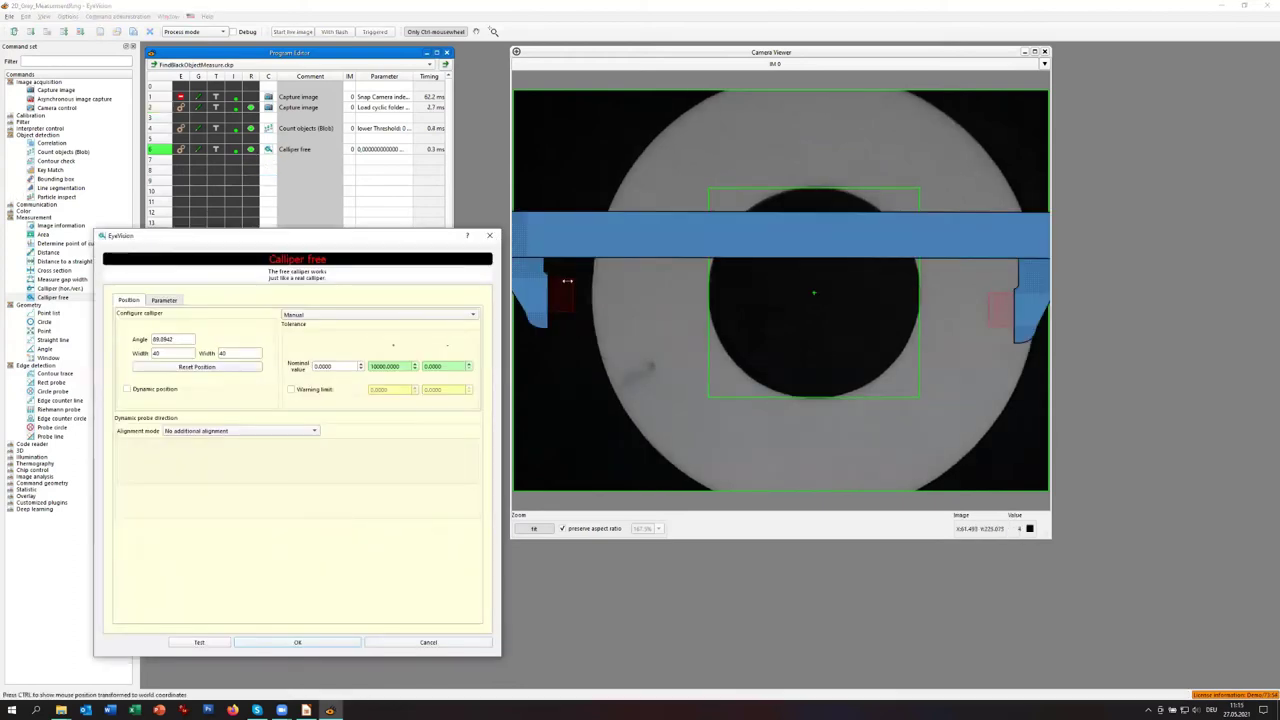
pyautogui.moveTo(569, 282); pyautogui.dragTo(622, 300)
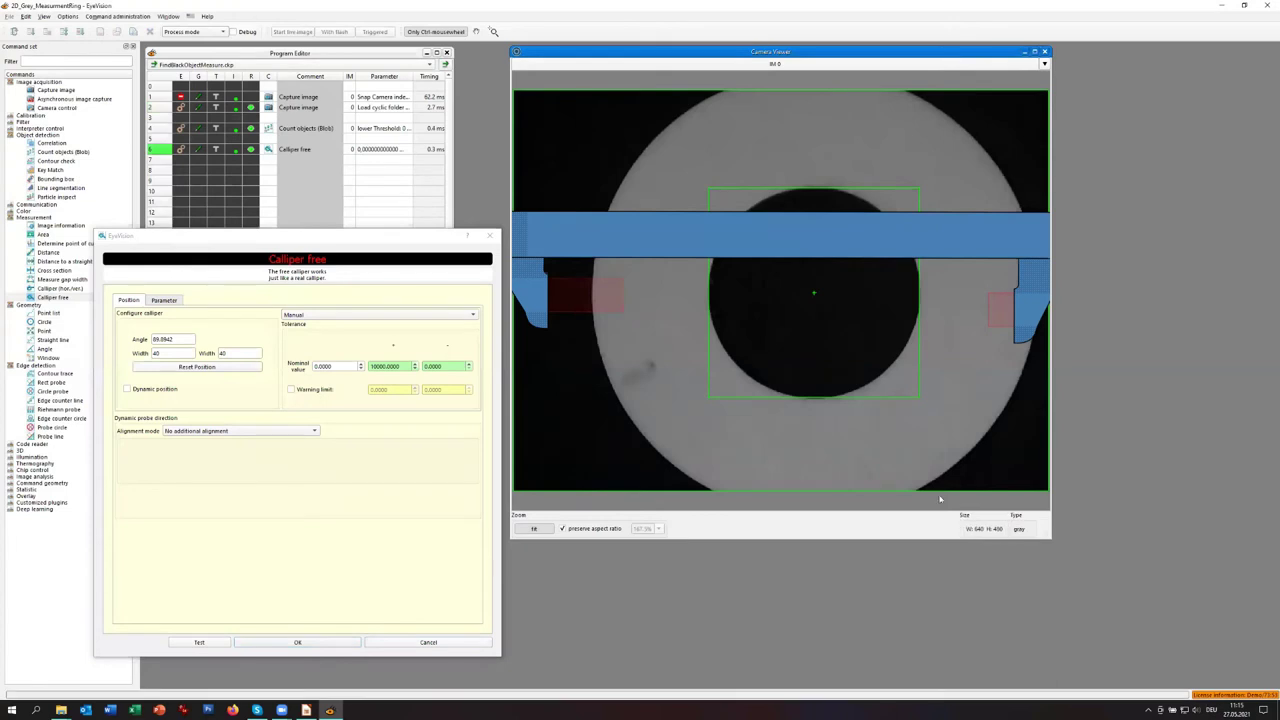
pyautogui.moveTo(1042, 313); pyautogui.dragTo(1005, 298)
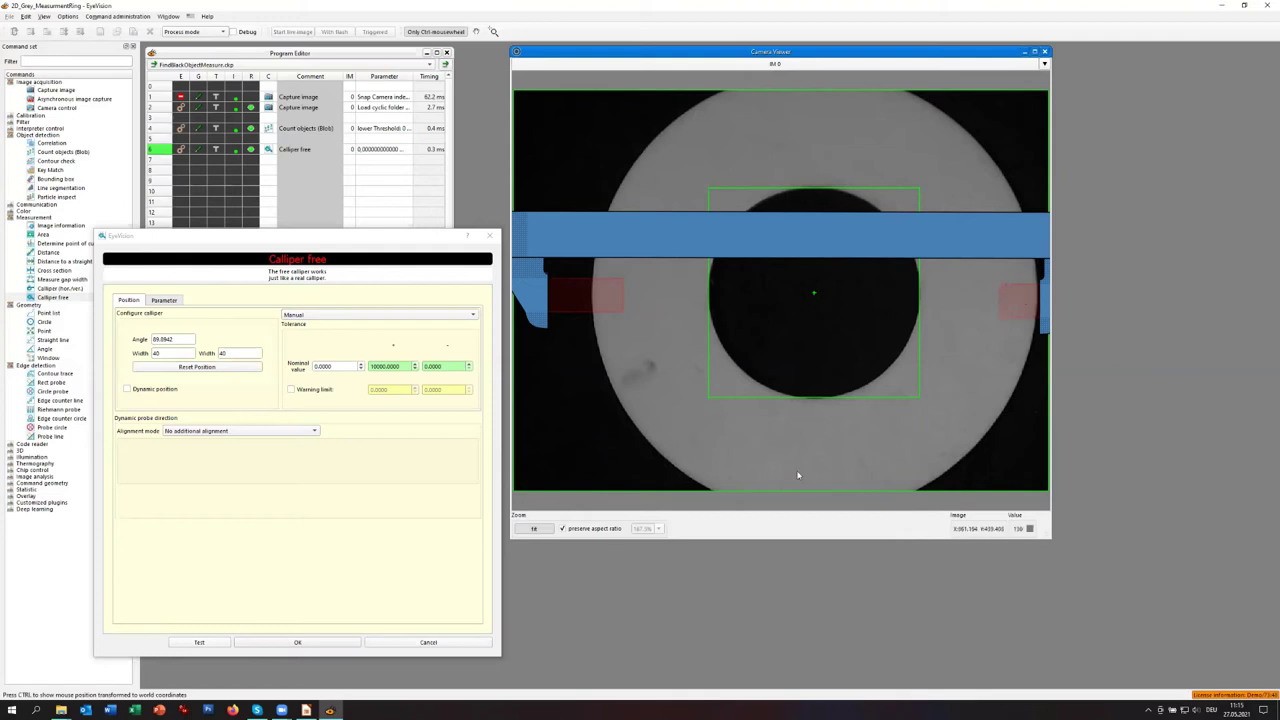
pyautogui.click(199, 642)
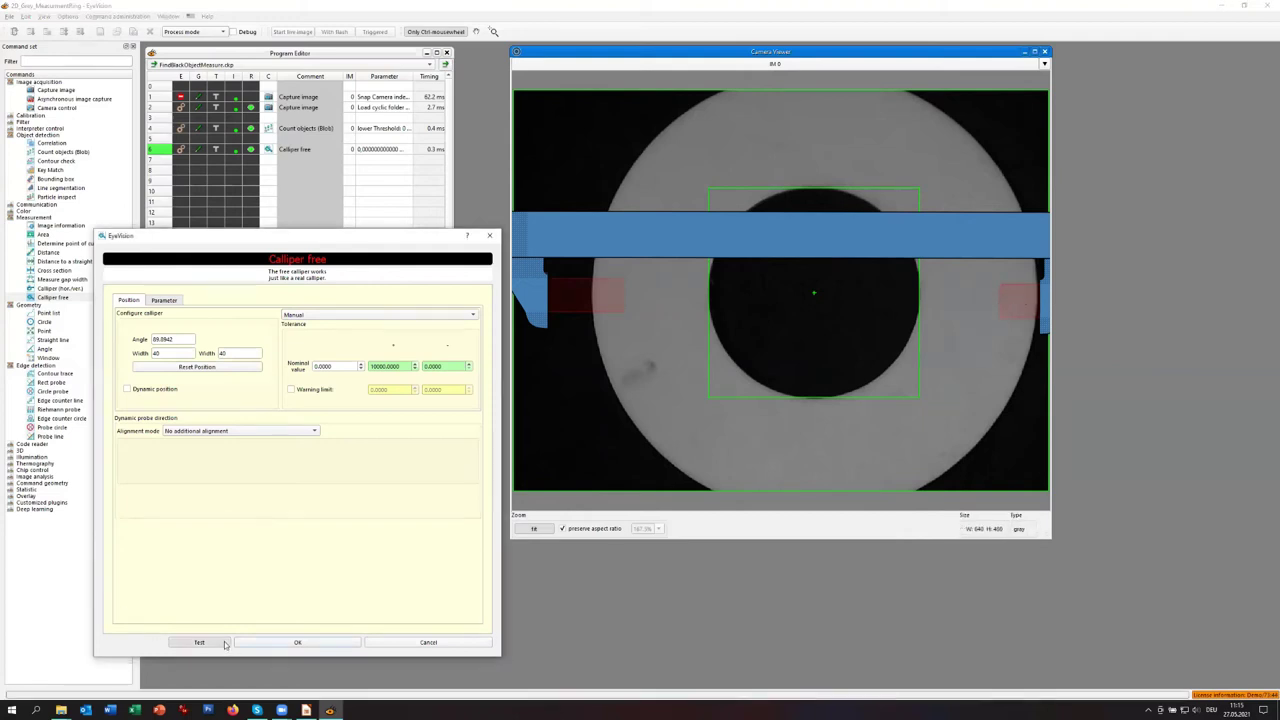
pyautogui.click(350, 645)
pyautogui.click(31, 32)
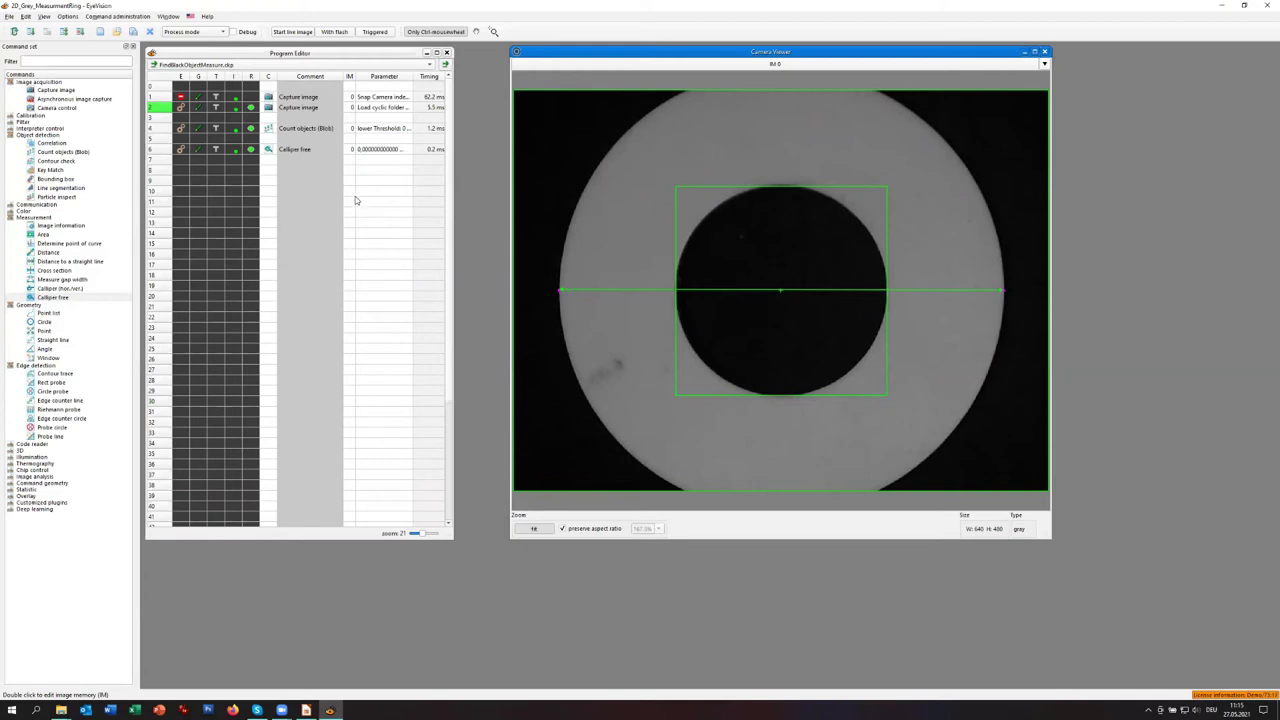
# - Delete the Calliper free command from line 6
pyautogui.click(152, 152)
pyautogui.rightClick(153, 152)
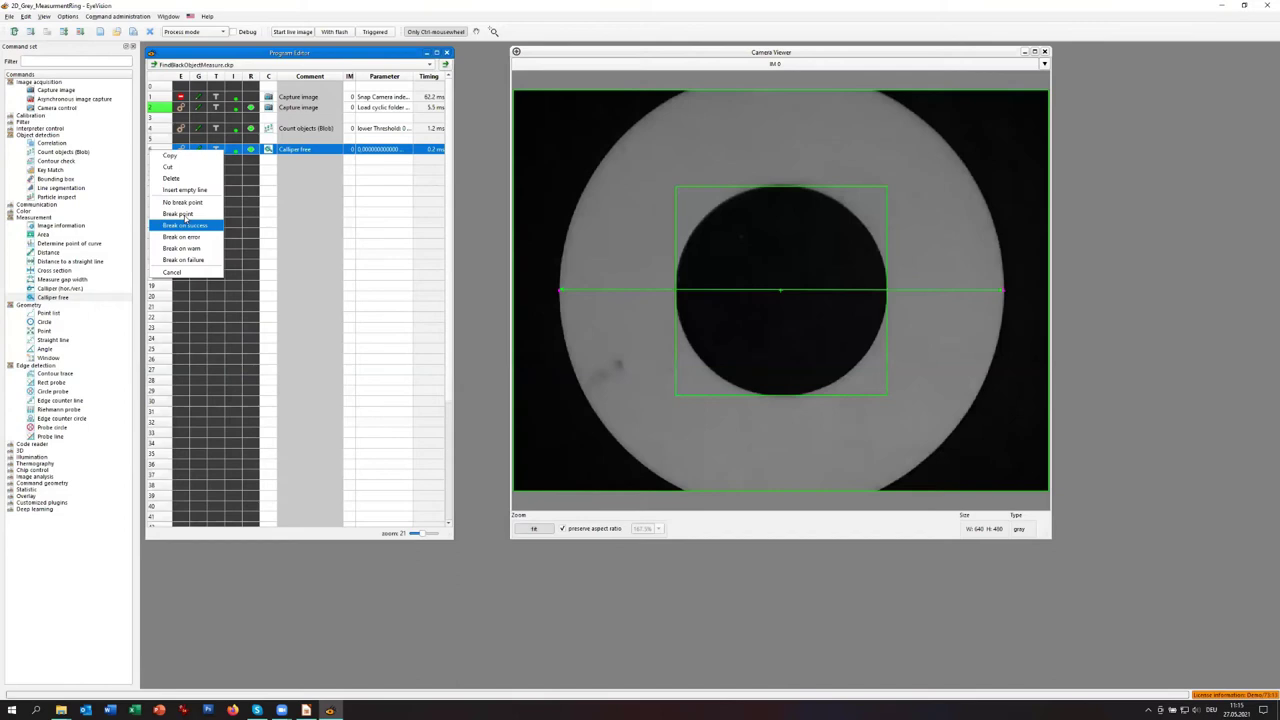
pyautogui.click(176, 178)
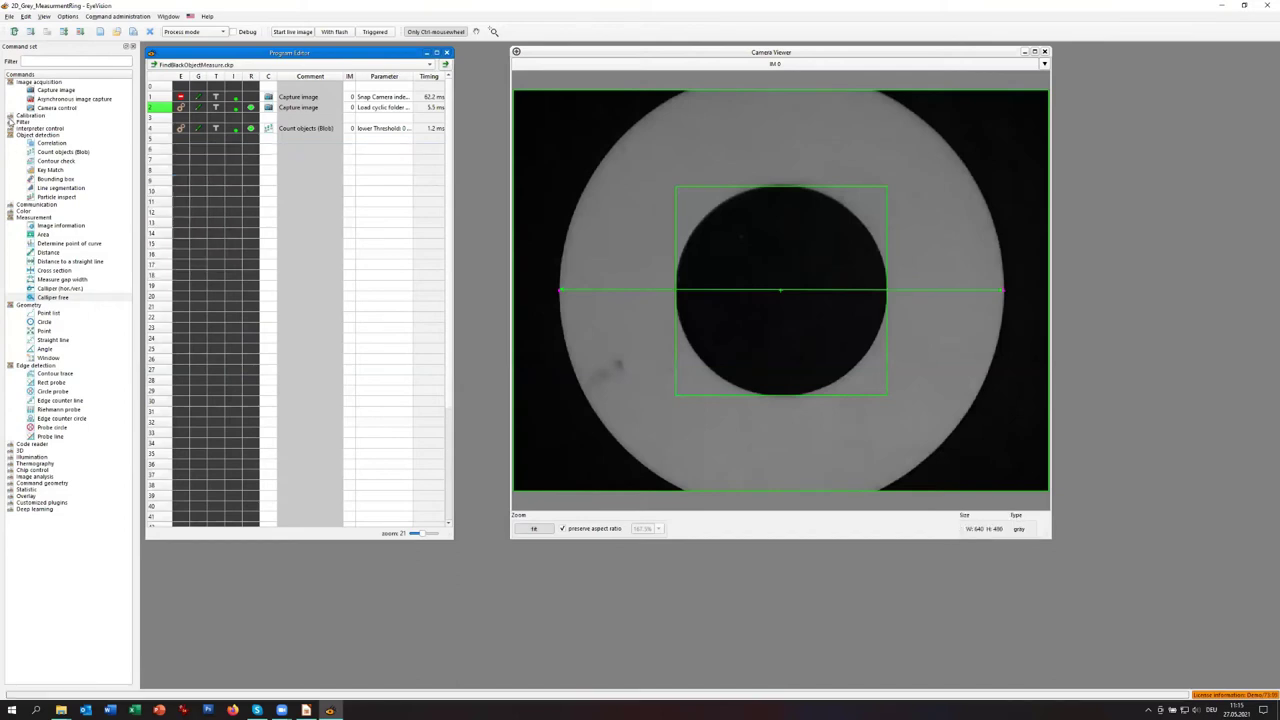
# - Add a Calibration command in line 6 with option Origin, using the X and Y position from register 0, with the axis drawn
pyautogui.click(10, 118)
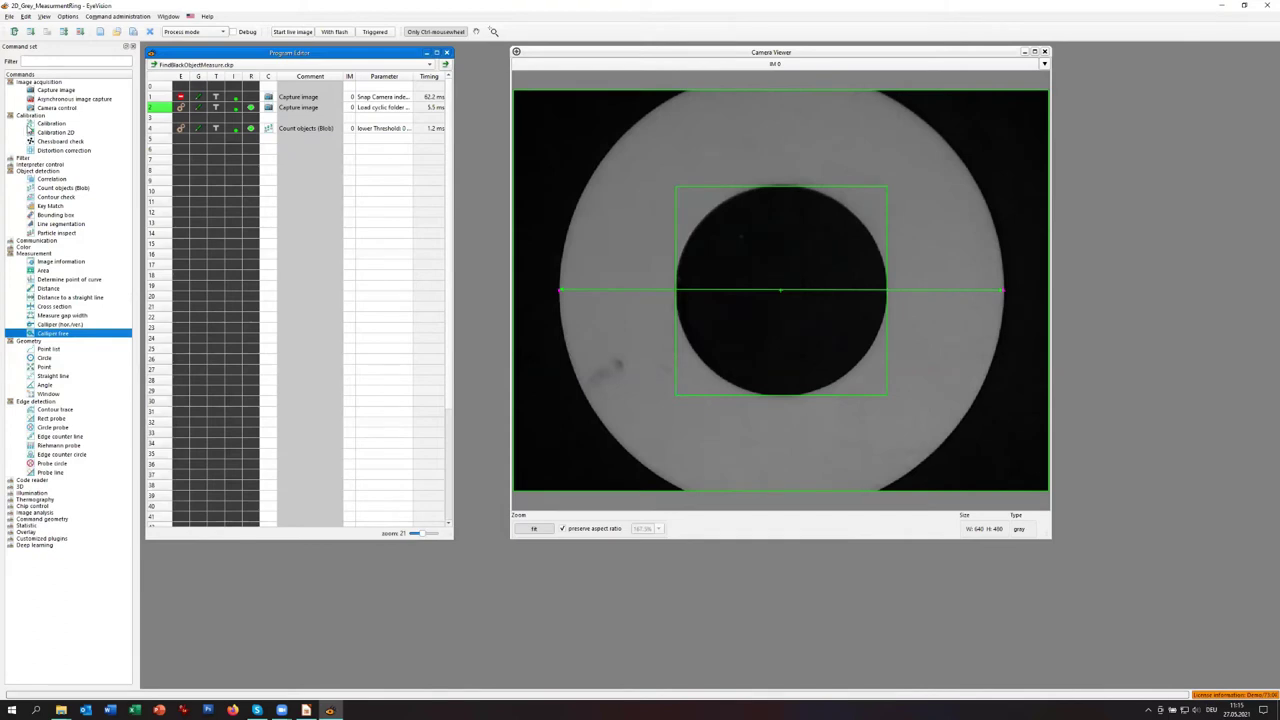
pyautogui.moveTo(31, 128); pyautogui.dragTo(258, 152)
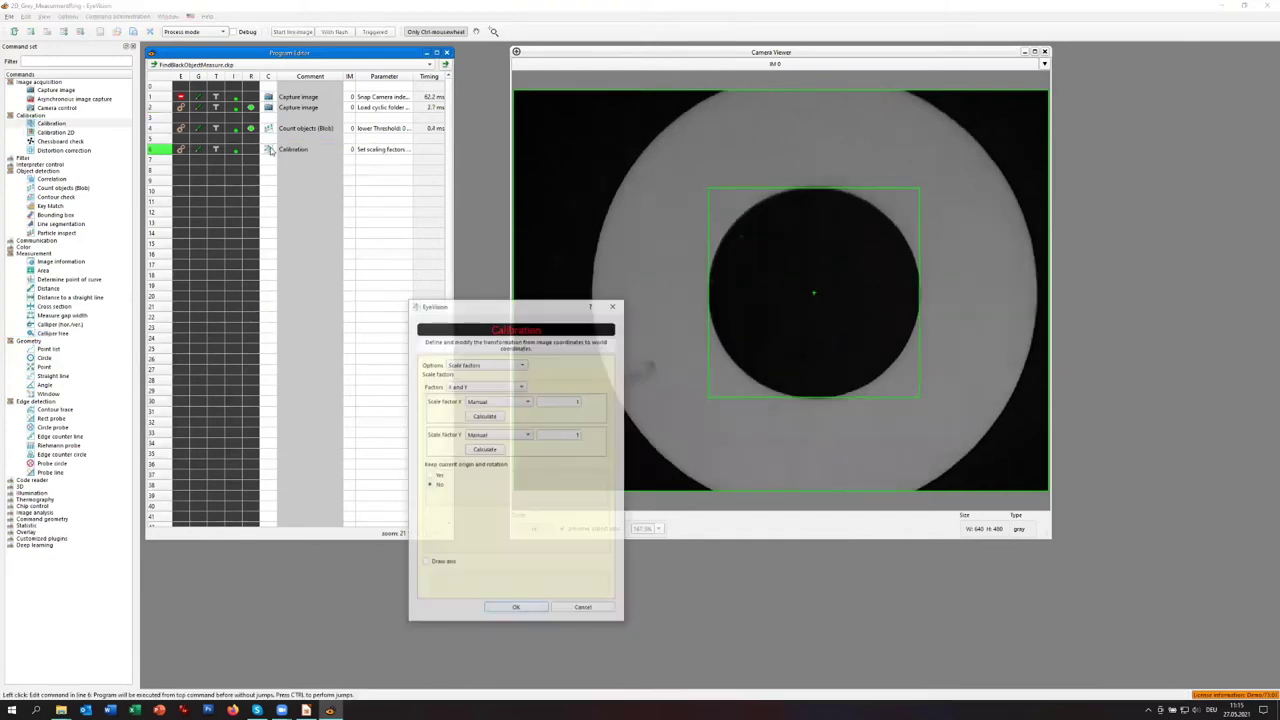
pyautogui.click(522, 365)
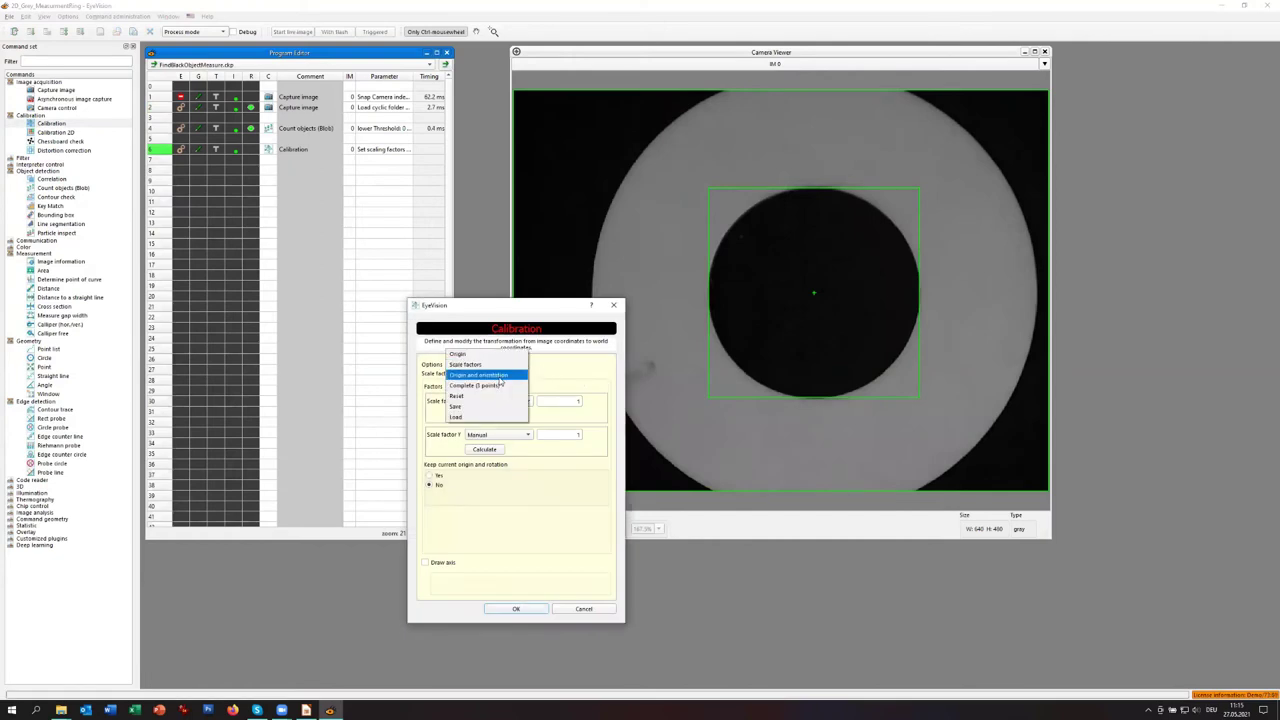
pyautogui.click(468, 354)
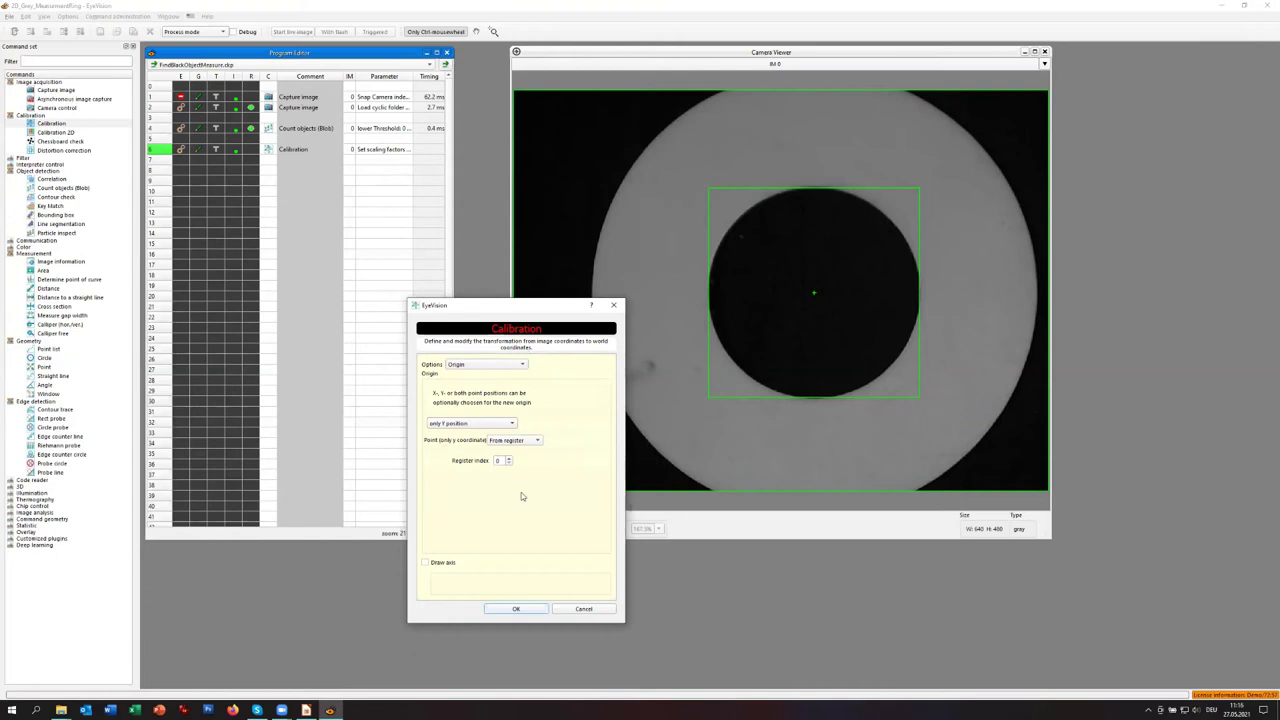
pyautogui.click(513, 424)
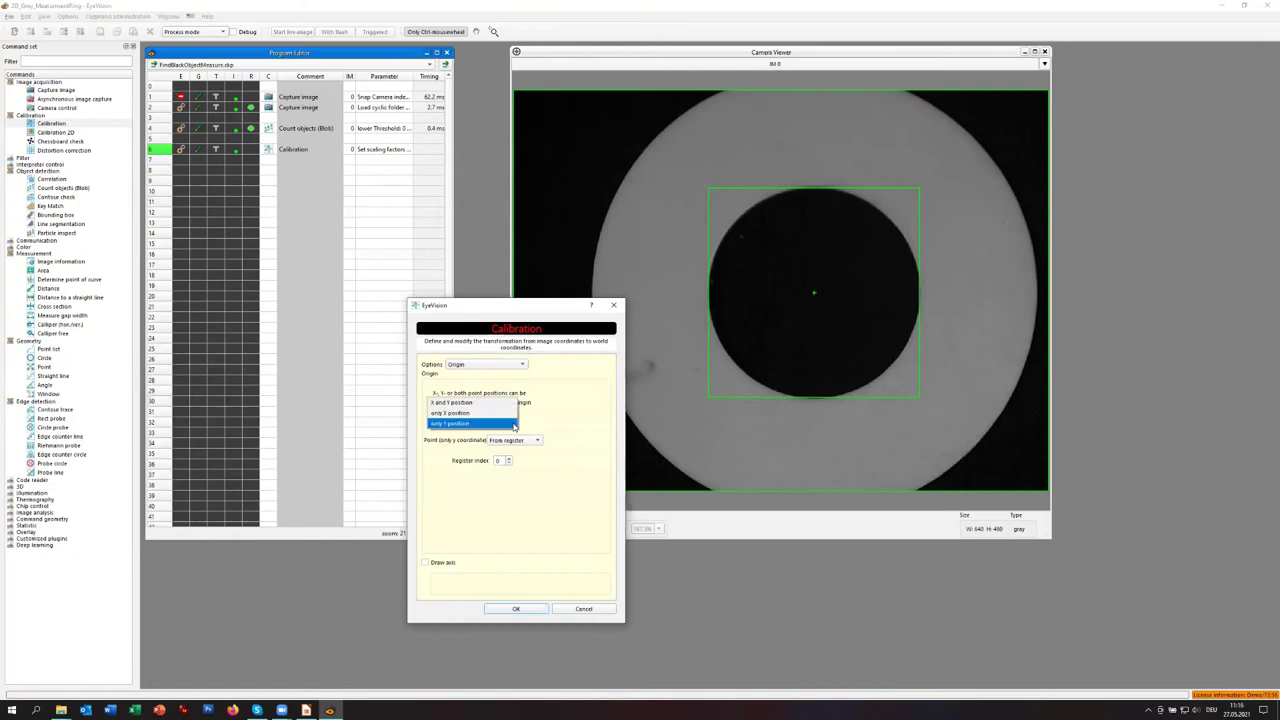
pyautogui.click(505, 402)
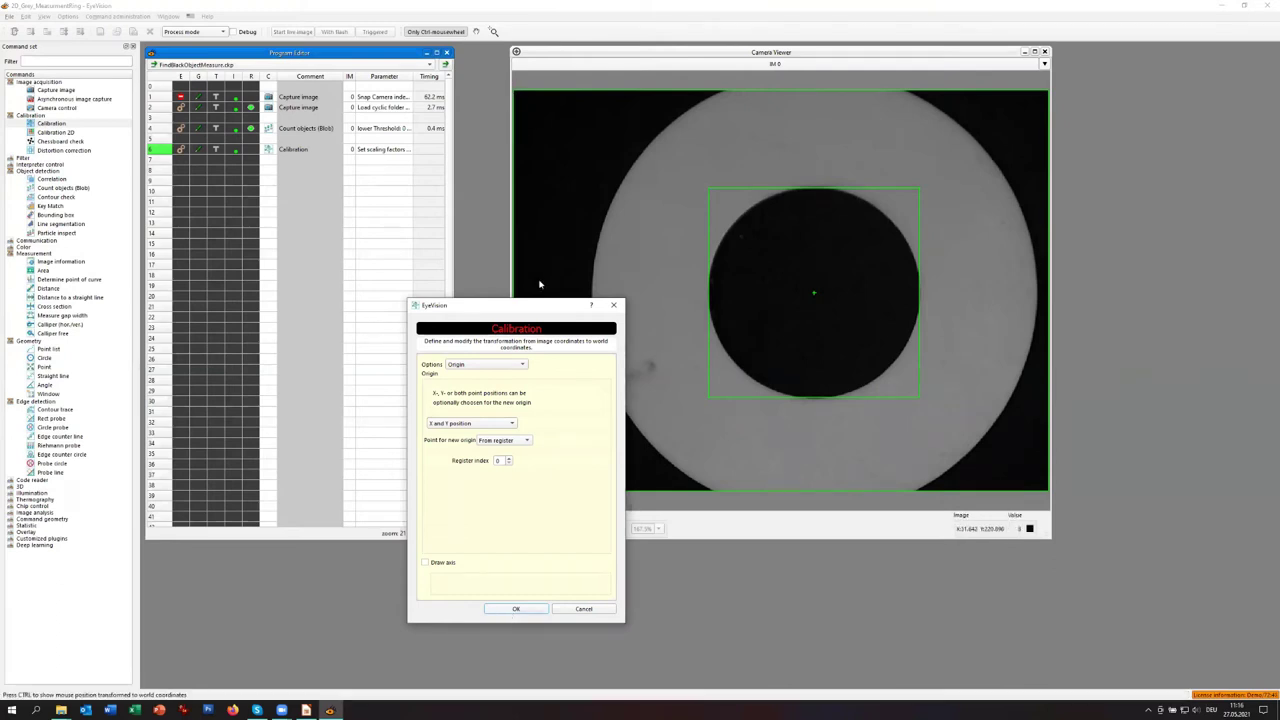
pyautogui.click(425, 563)
pyautogui.click(516, 609)
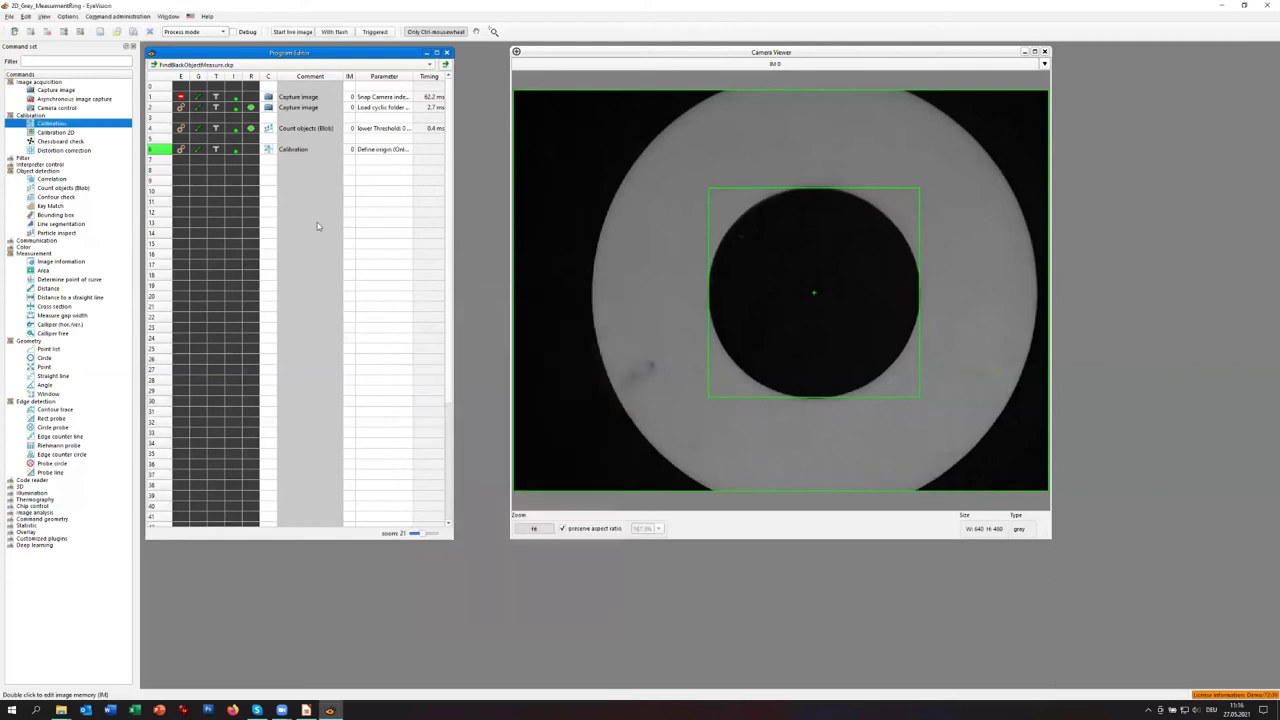
# - Execute the program down to line 8 on stored images and run the whole program once to check the origin
pyautogui.click(273, 173)
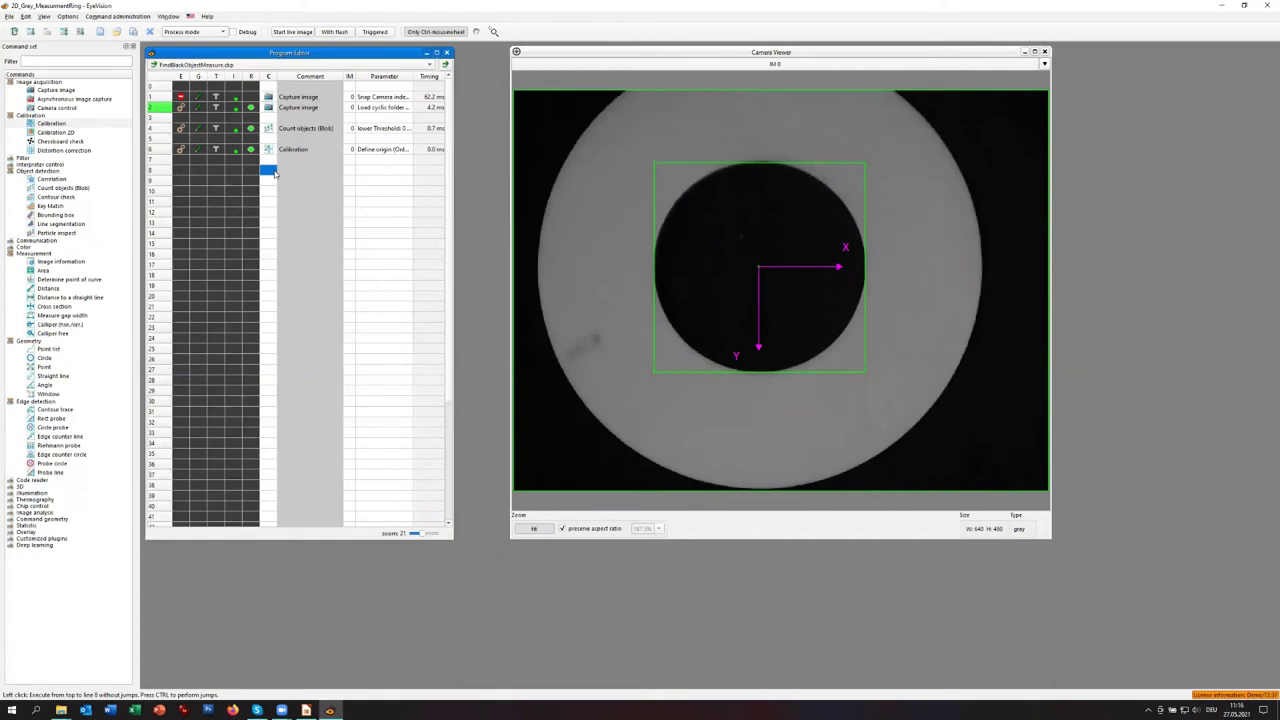
pyautogui.click(273, 173)
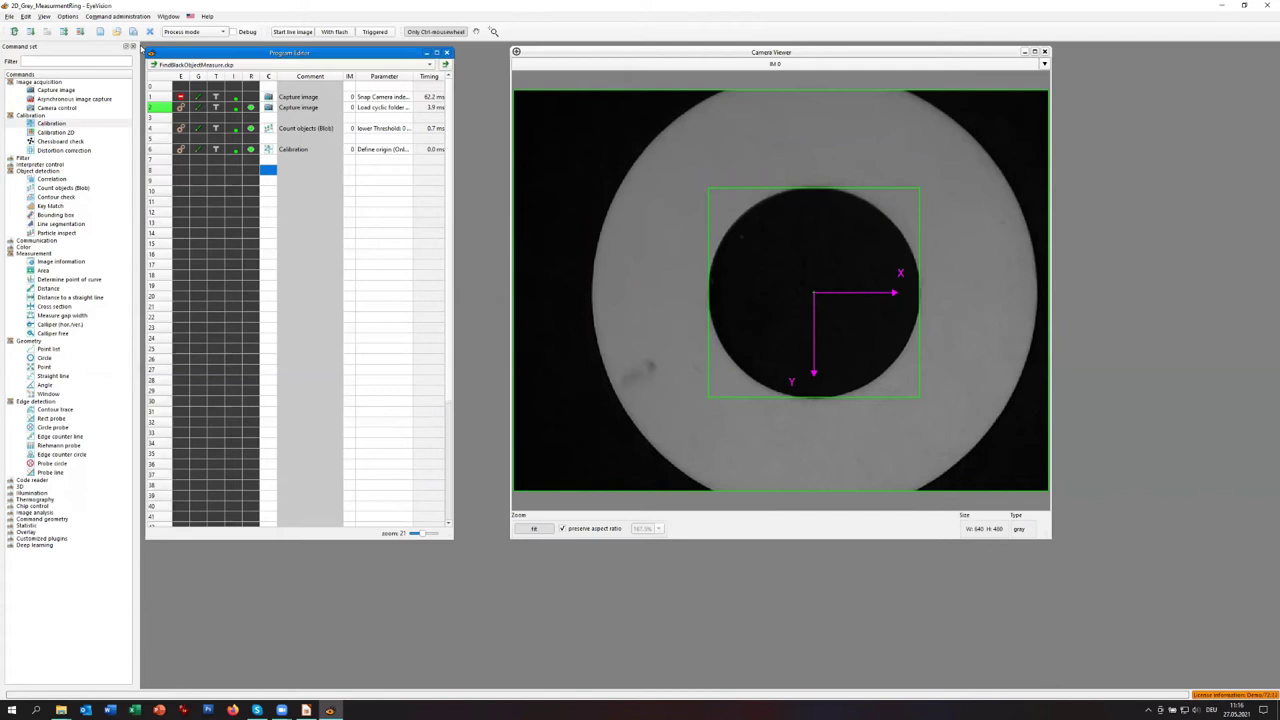
pyautogui.click(30, 31)
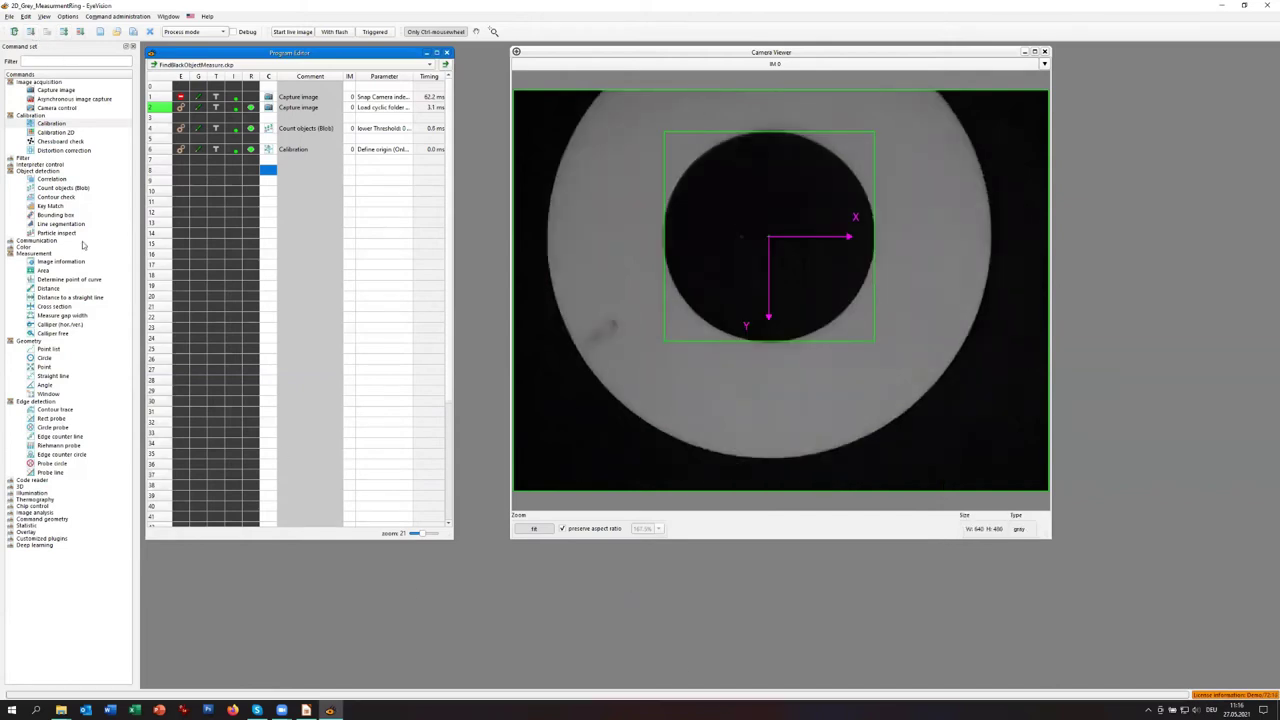
# - Add a Calliper free command in line 8, rotate it to about 89° and place its jaws at the ring's opposite outer edges
pyautogui.moveTo(30, 333)
pyautogui.mouseDown()
pyautogui.moveTo(247, 191)
pyautogui.moveTo(54, 397)
pyautogui.moveTo(33, 336)
pyautogui.mouseUp()
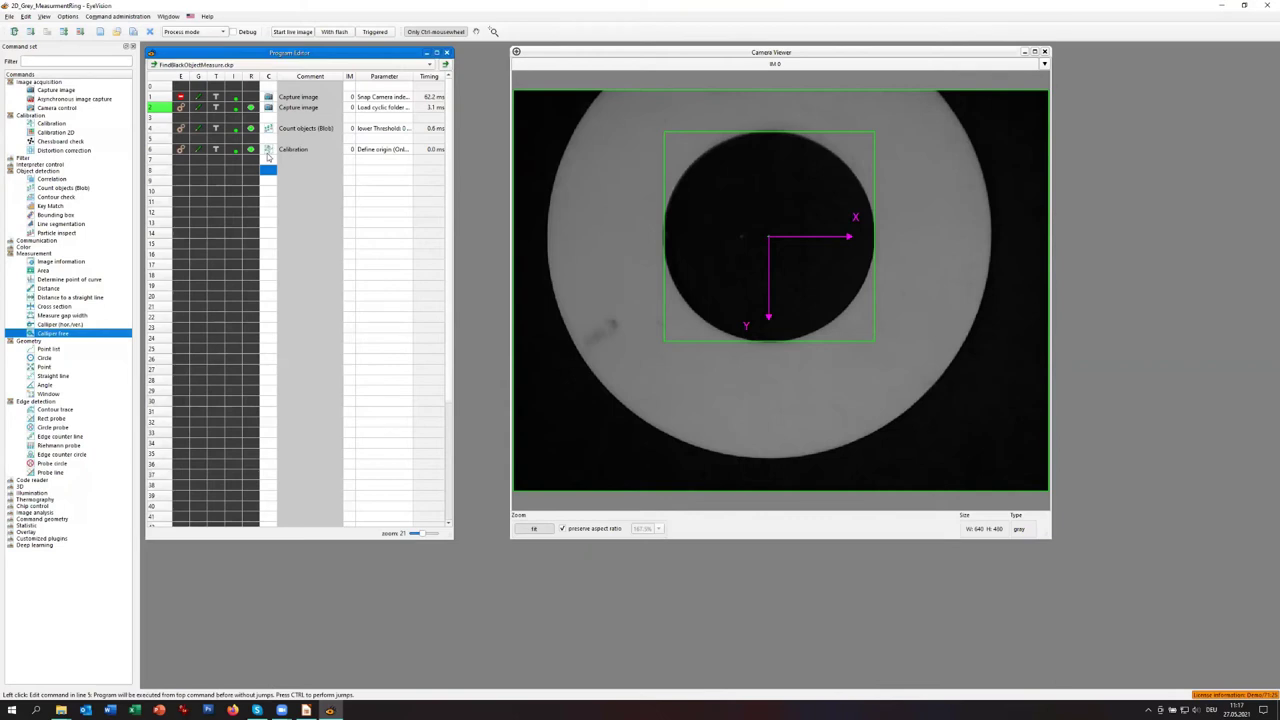
pyautogui.moveTo(267, 153)
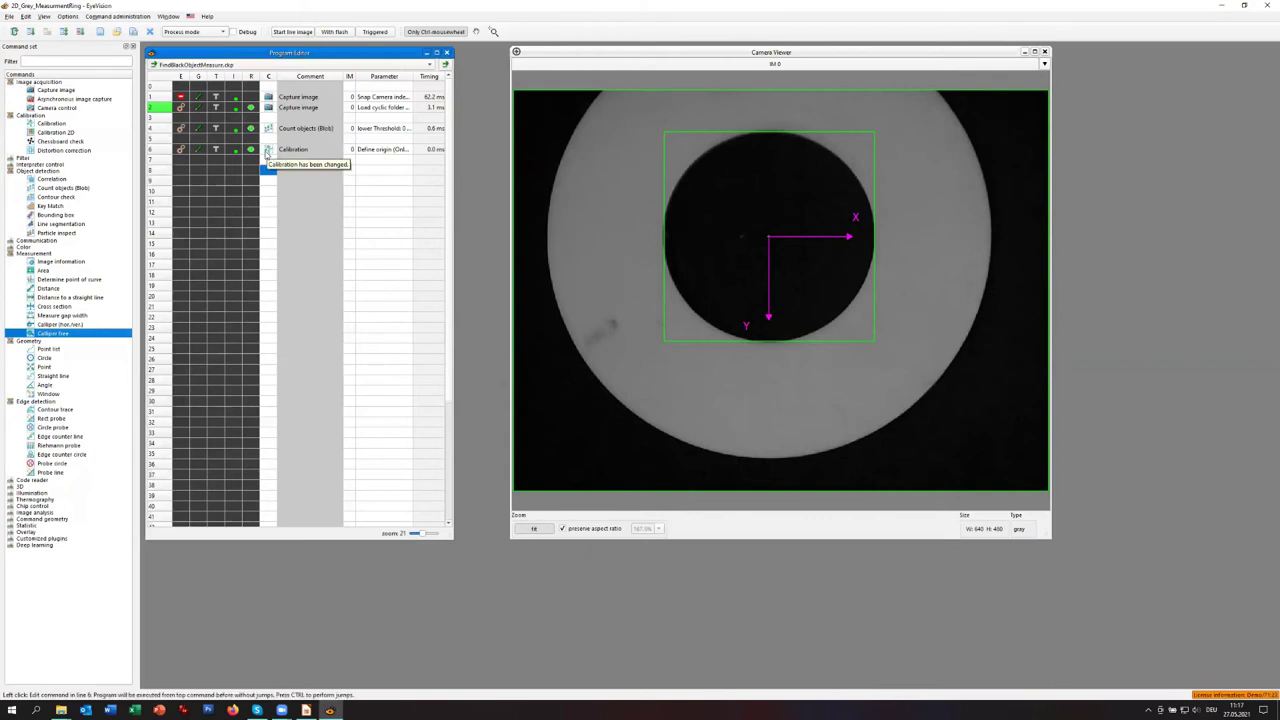
pyautogui.moveTo(33, 337); pyautogui.dragTo(268, 174)
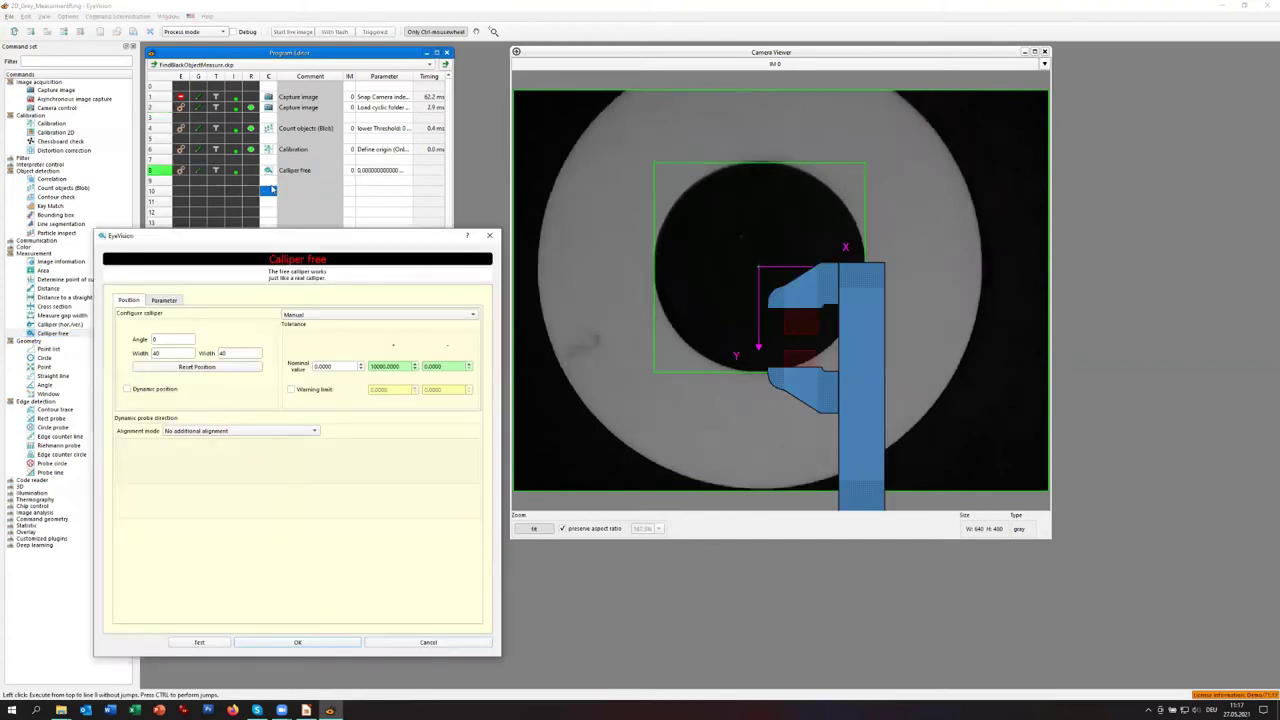
pyautogui.click(877, 495)
pyautogui.moveTo(877, 495); pyautogui.dragTo(936, 274)
pyautogui.moveTo(849, 265); pyautogui.dragTo(628, 206)
pyautogui.moveTo(608, 207); pyautogui.dragTo(602, 196)
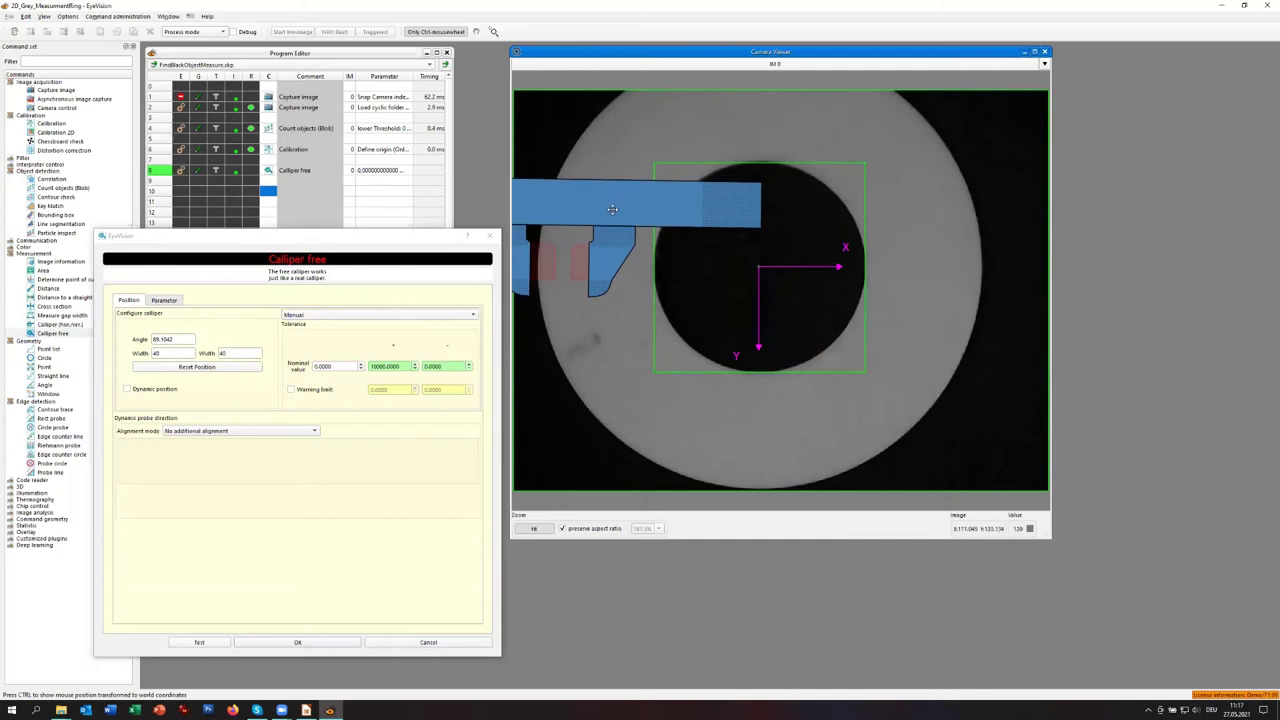
pyautogui.moveTo(603, 268); pyautogui.dragTo(1005, 317)
pyautogui.moveTo(1012, 242); pyautogui.dragTo(1008, 264)
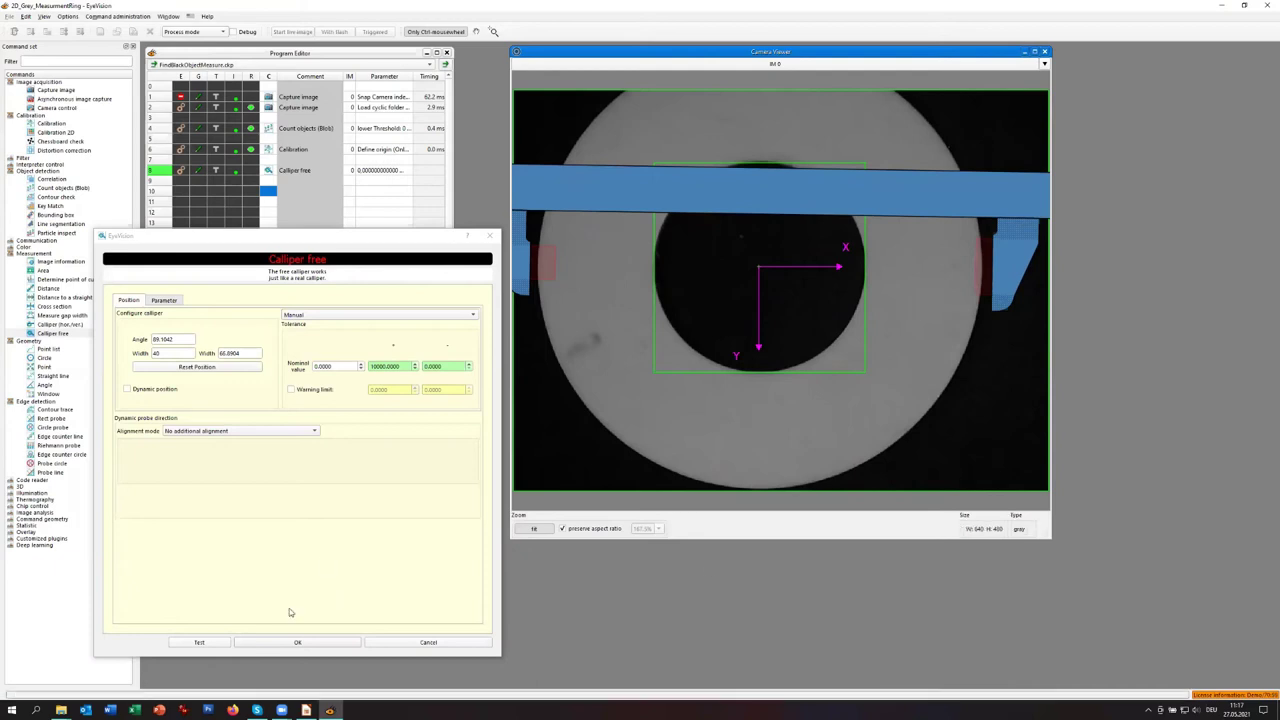
# - Set the calliper's object color to bright and its threshold to 80, test and accept it, and execute the program on stored images
pyautogui.click(164, 300)
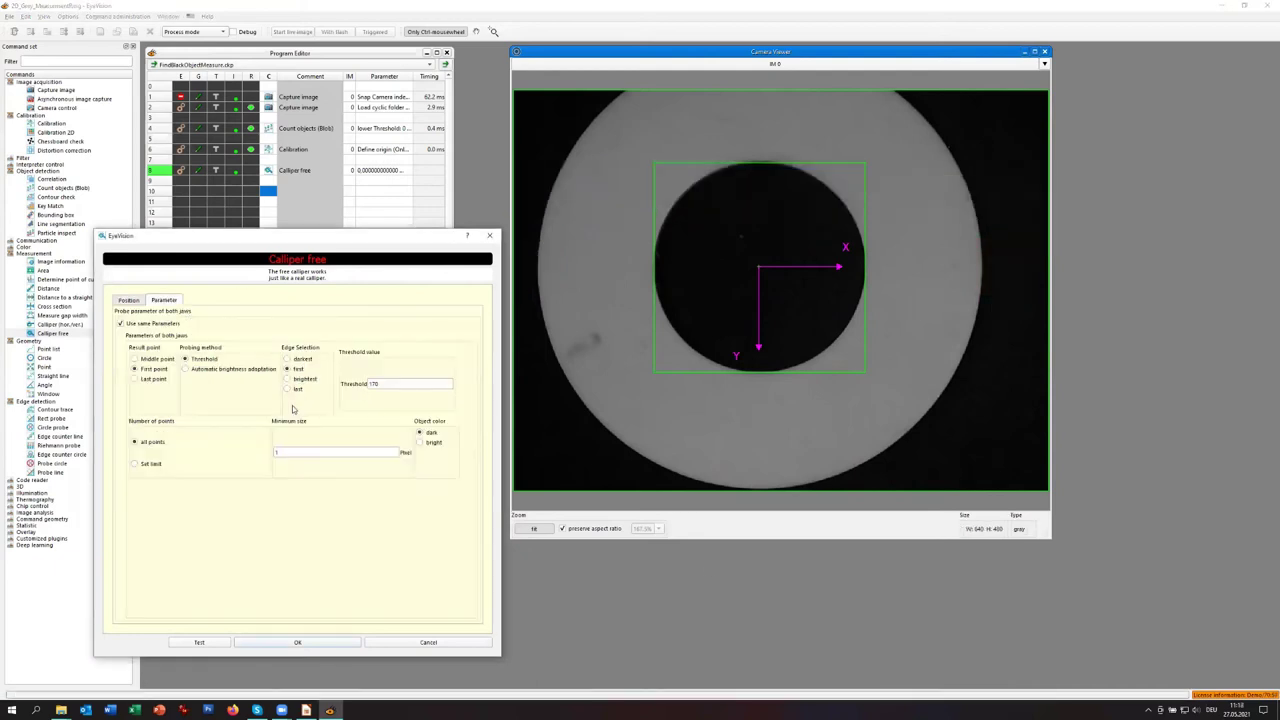
pyautogui.click(420, 443)
pyautogui.click(205, 646)
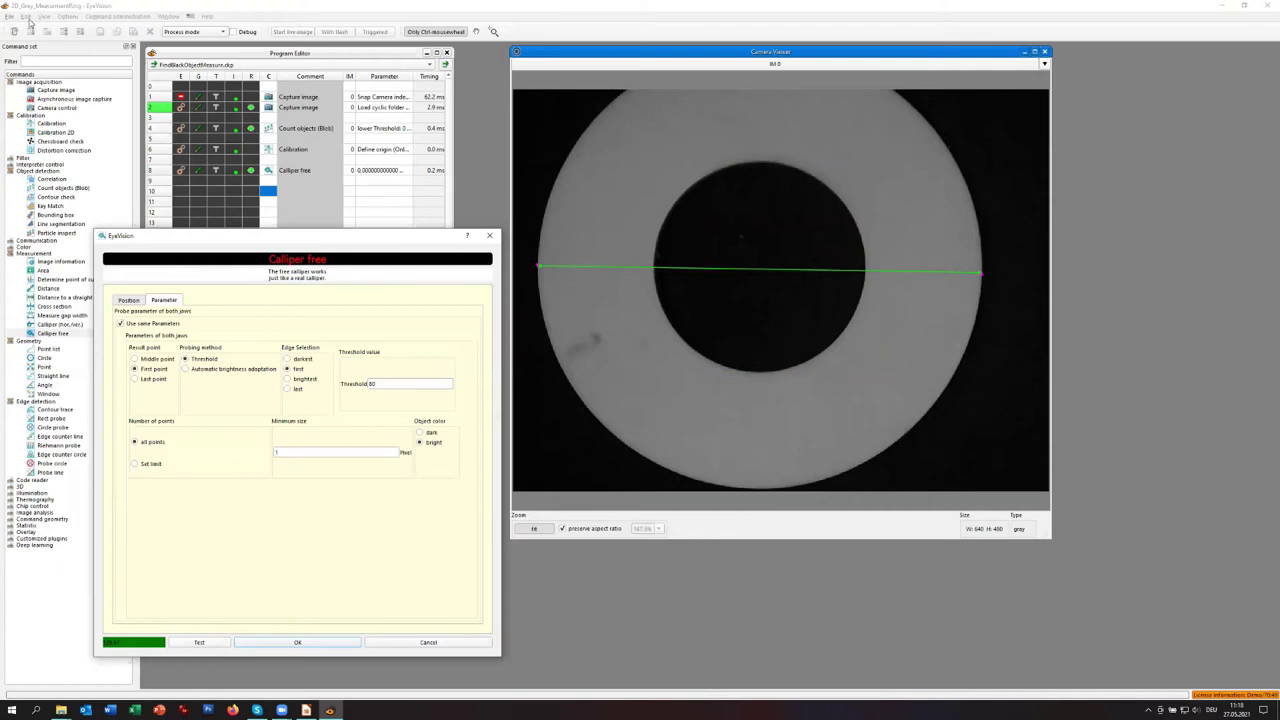
pyautogui.click(316, 646)
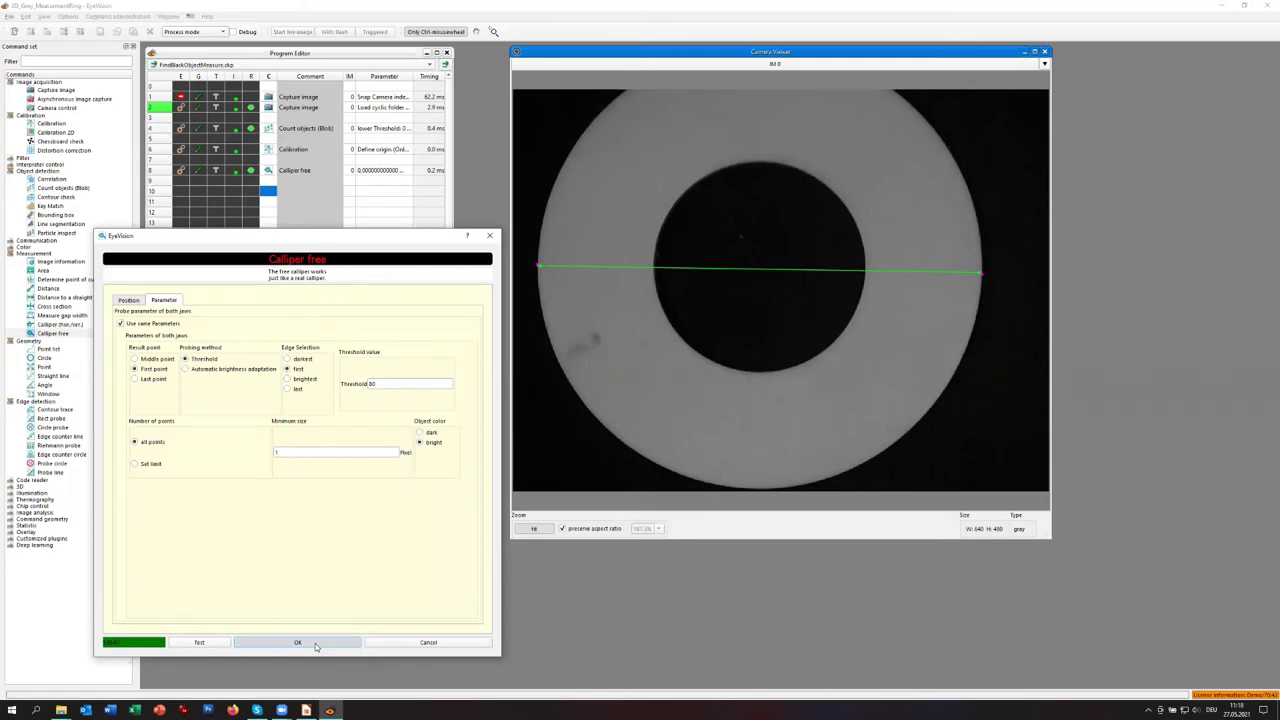
pyautogui.click(265, 212)
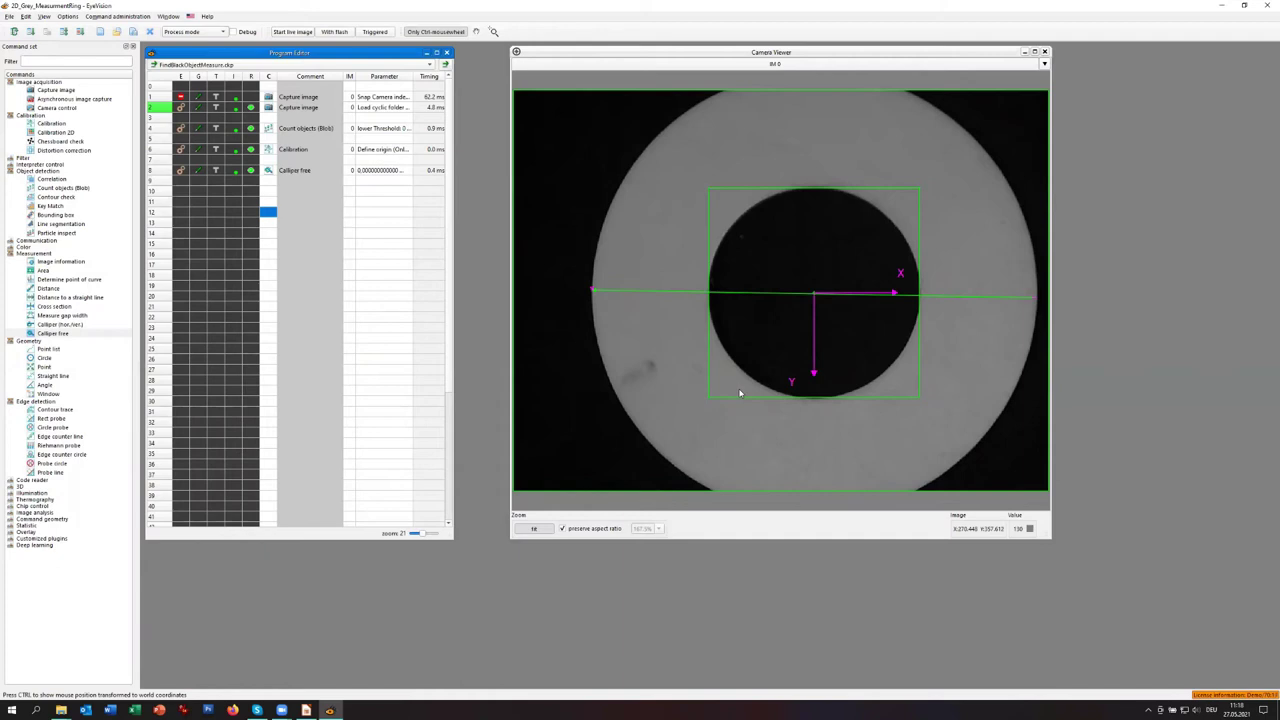
pyautogui.click(31, 33)
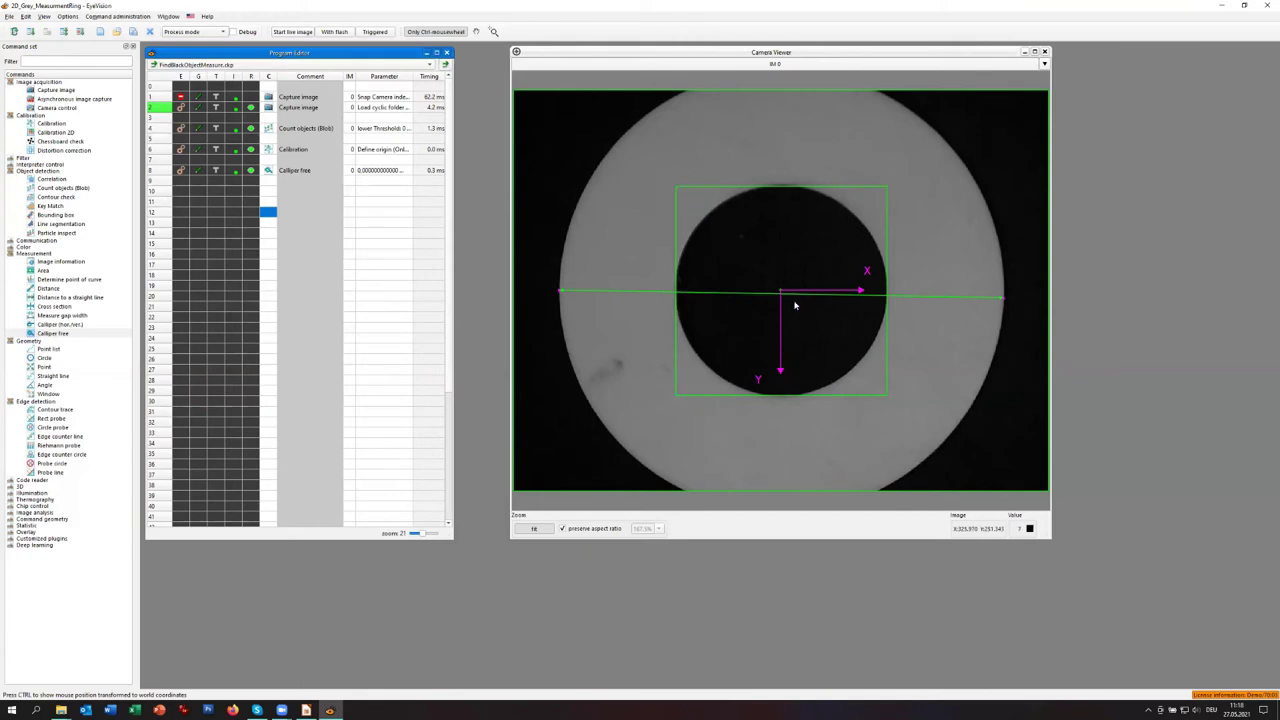
# - Run the program cyclically on the live camera by enabling line 1 instead of line 2, and switch back to the stored images
pyautogui.click(181, 97)
pyautogui.click(181, 107)
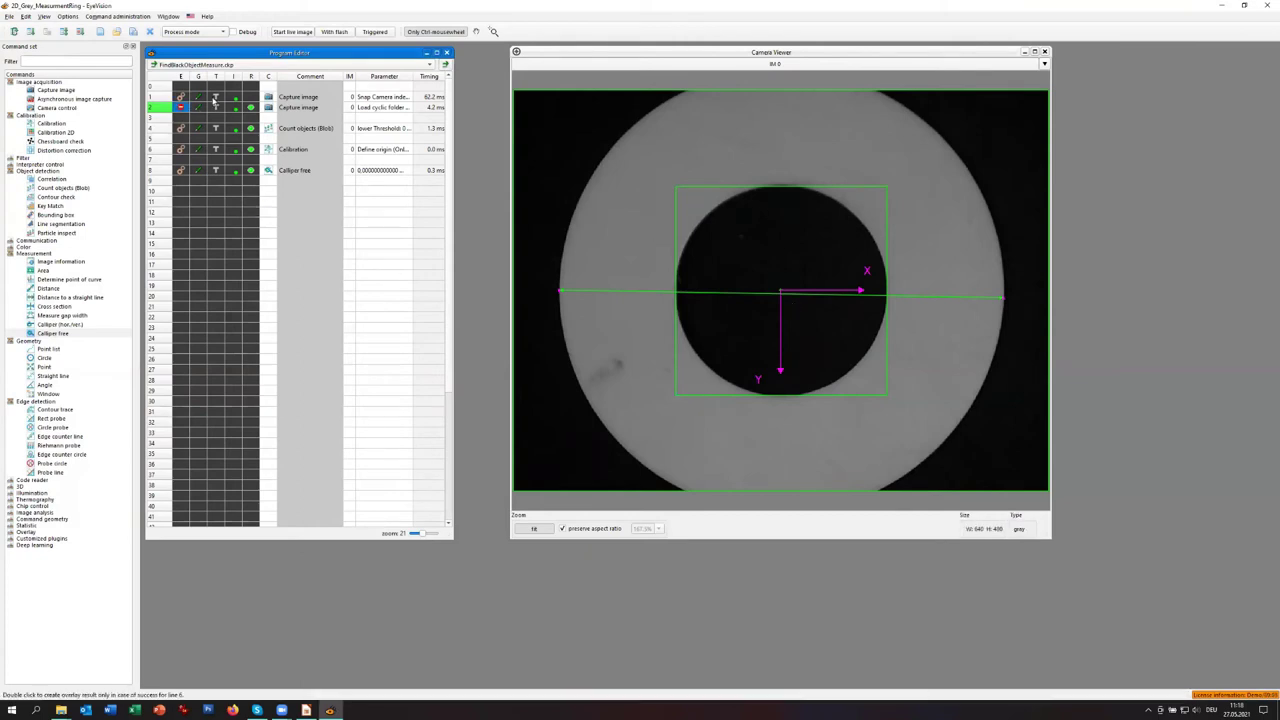
pyautogui.click(15, 32)
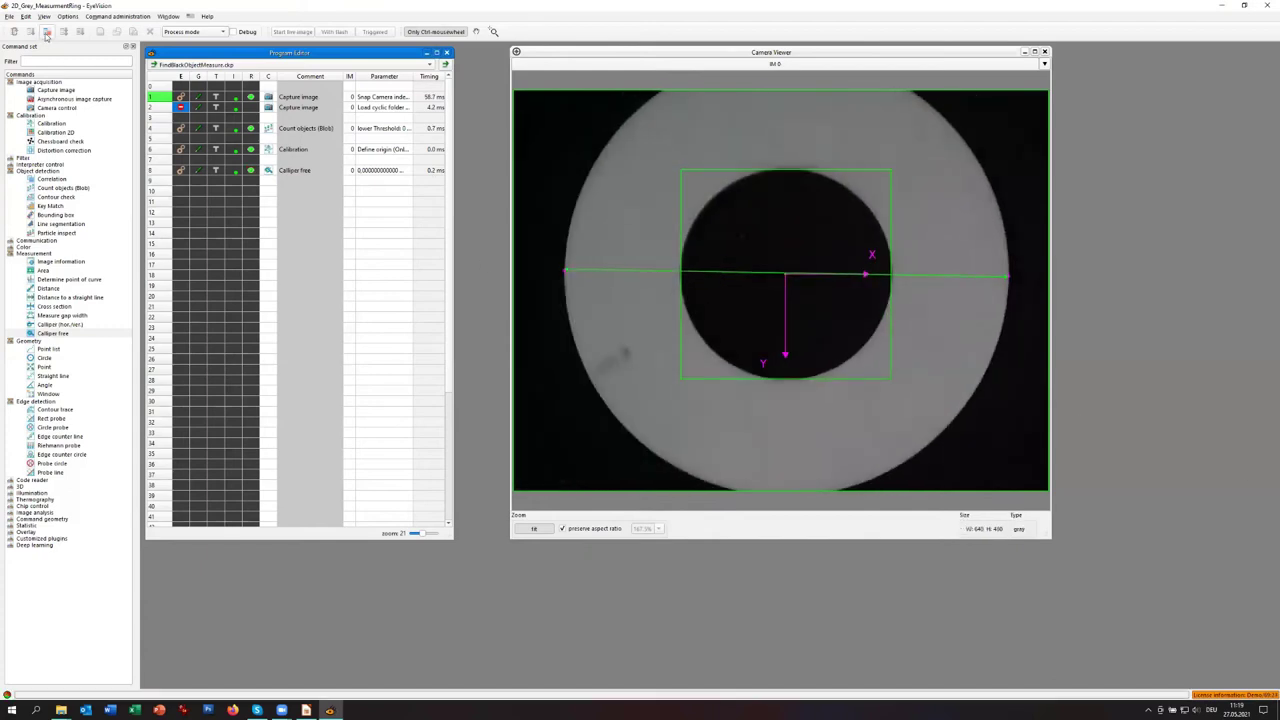
pyautogui.click(181, 107)
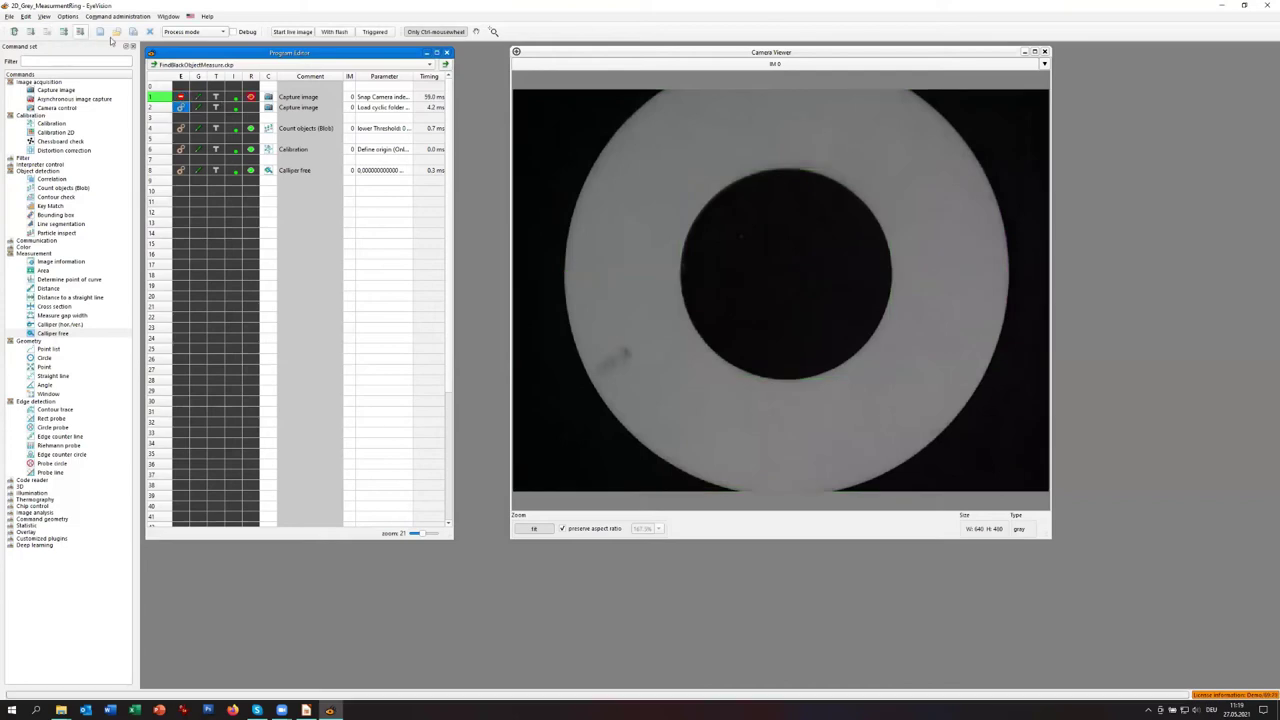
# - Run the program once on a stored image and check the last result of the calliper in line 8
pyautogui.click(30, 32)
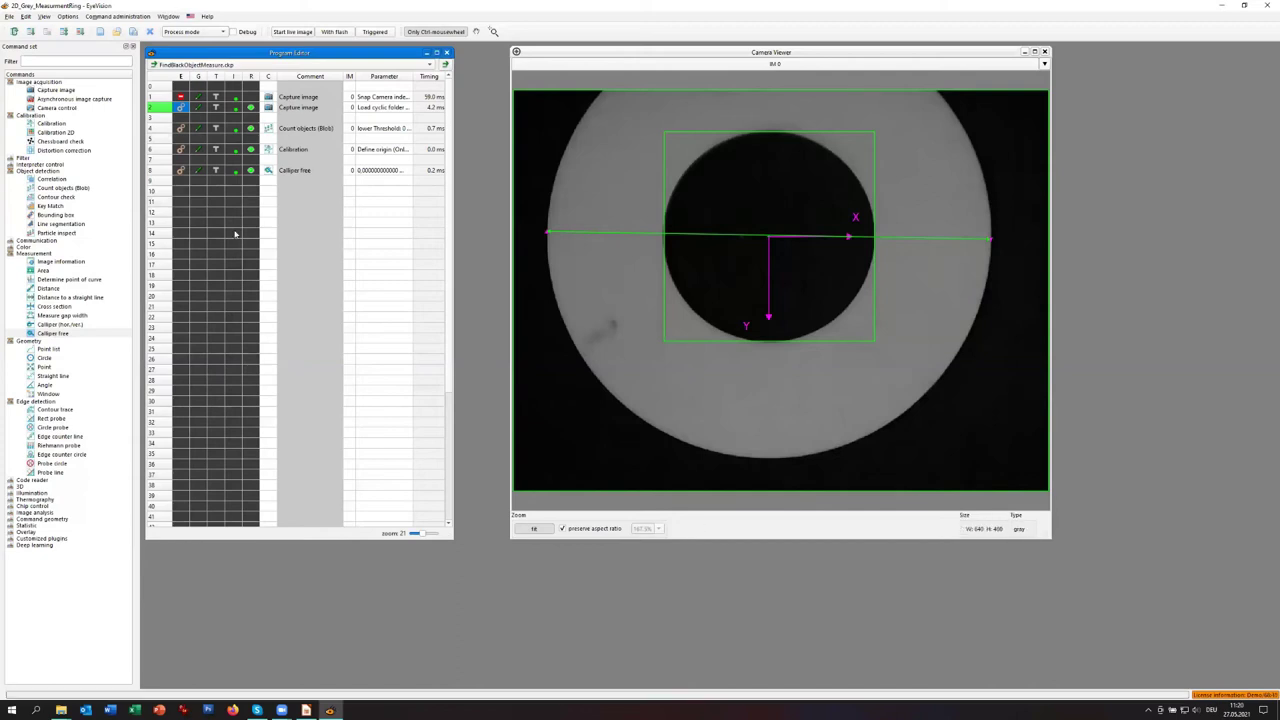
pyautogui.rightClick(270, 173)
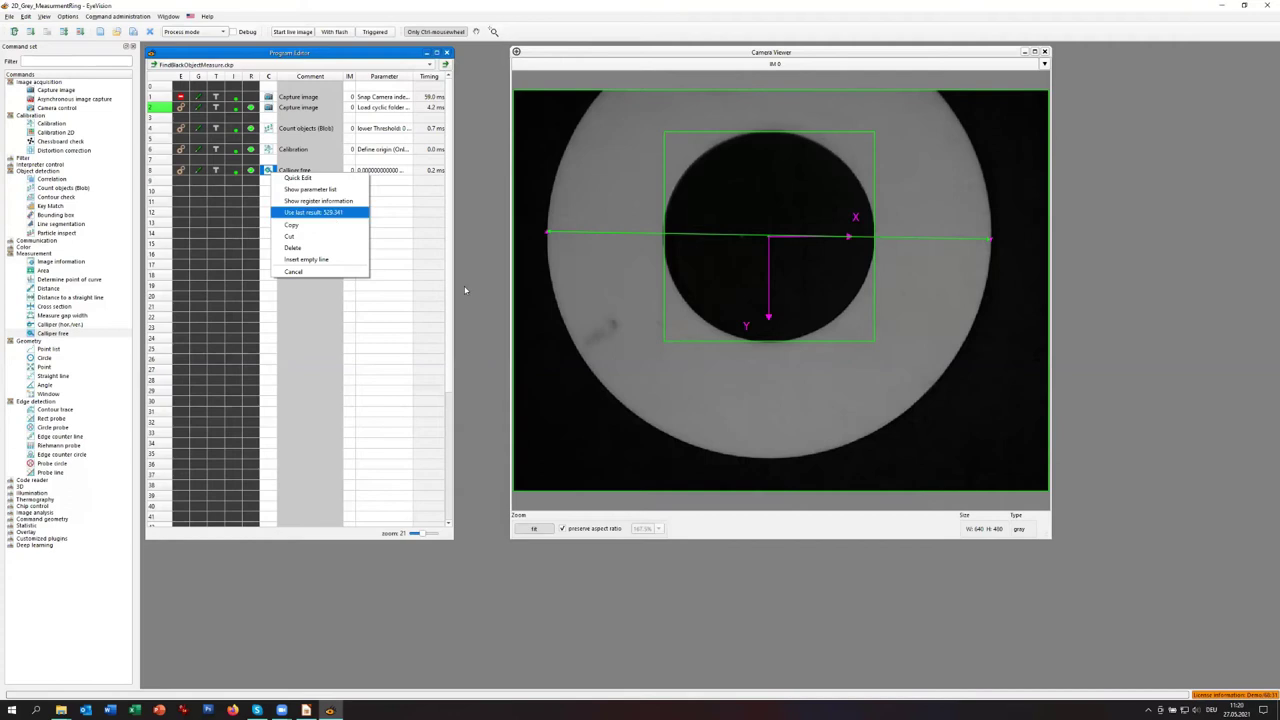
pyautogui.click(914, 648)
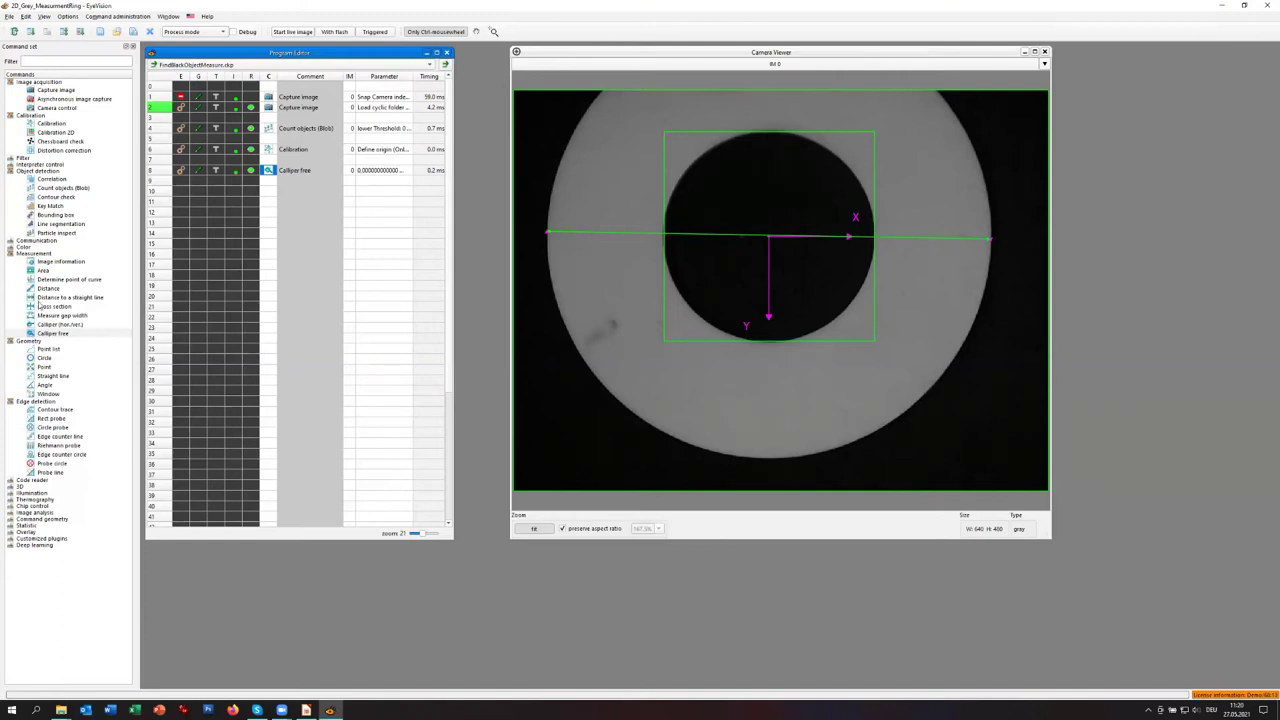
# - Add a Text command in line 10 with content Value from register 0, order "Value, Text" and the text "Pixel"
pyautogui.click(10, 241)
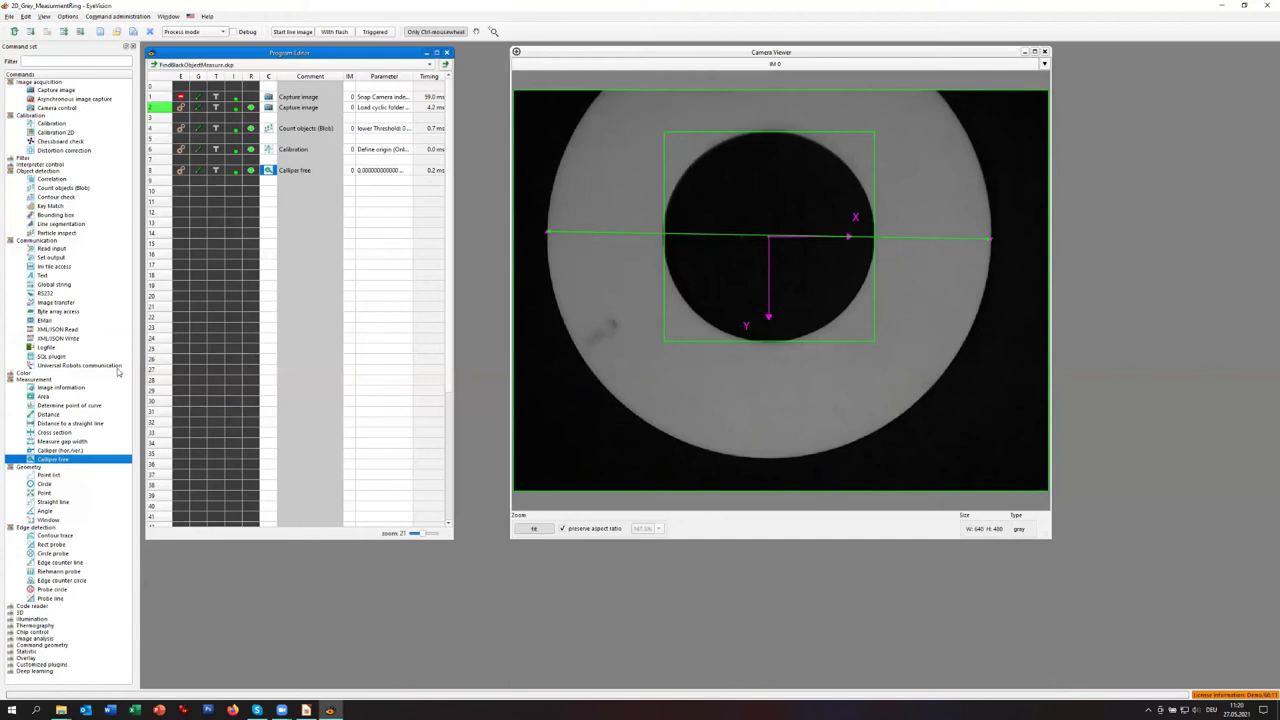
pyautogui.moveTo(38, 276); pyautogui.dragTo(278, 197)
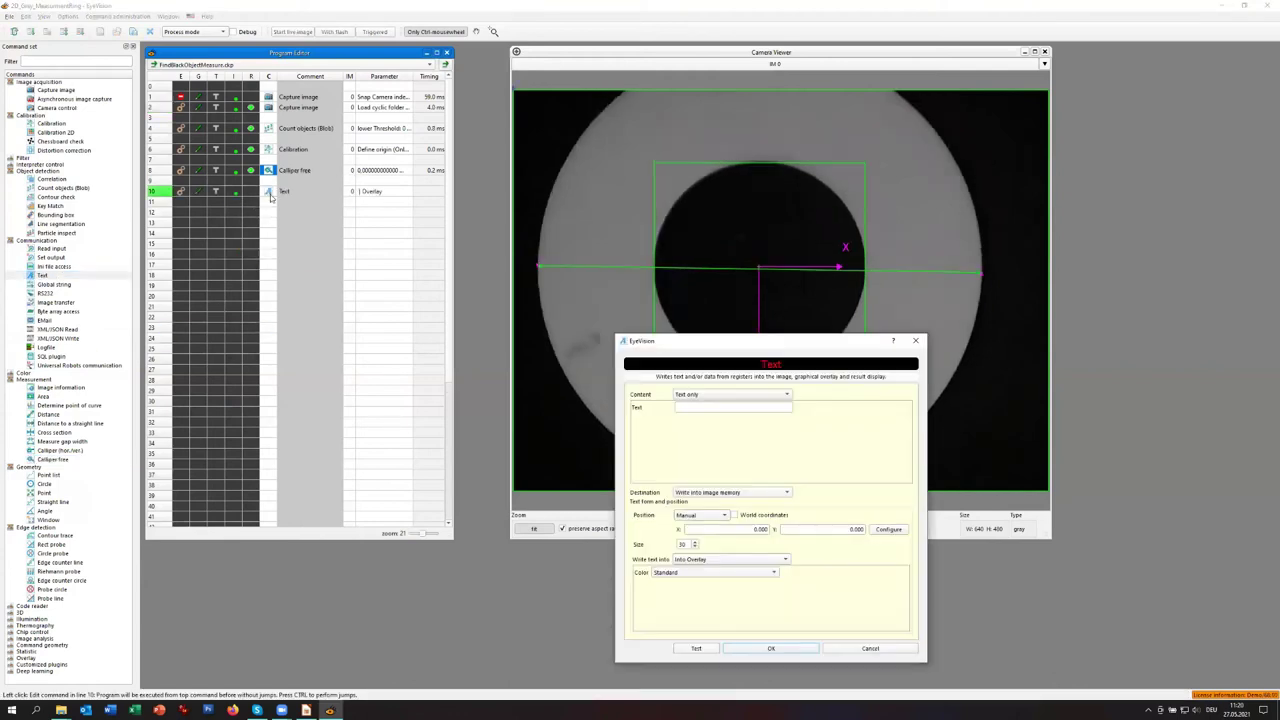
pyautogui.click(788, 395)
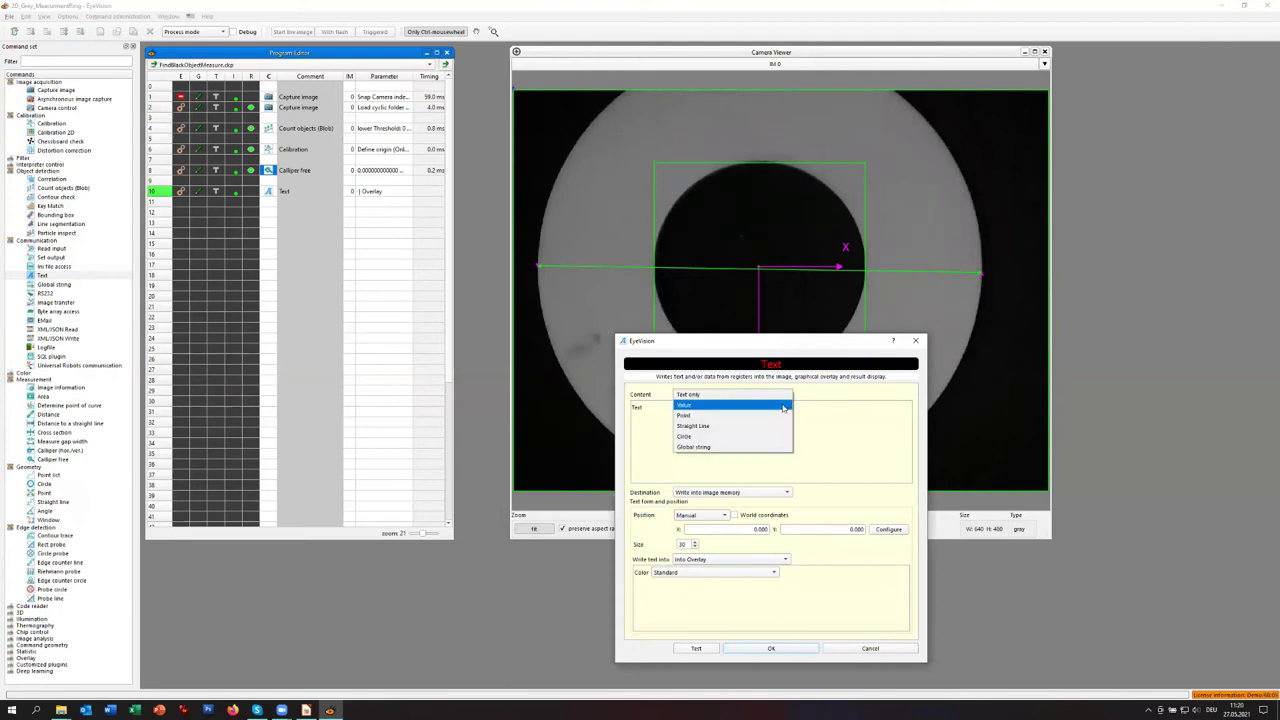
pyautogui.click(783, 406)
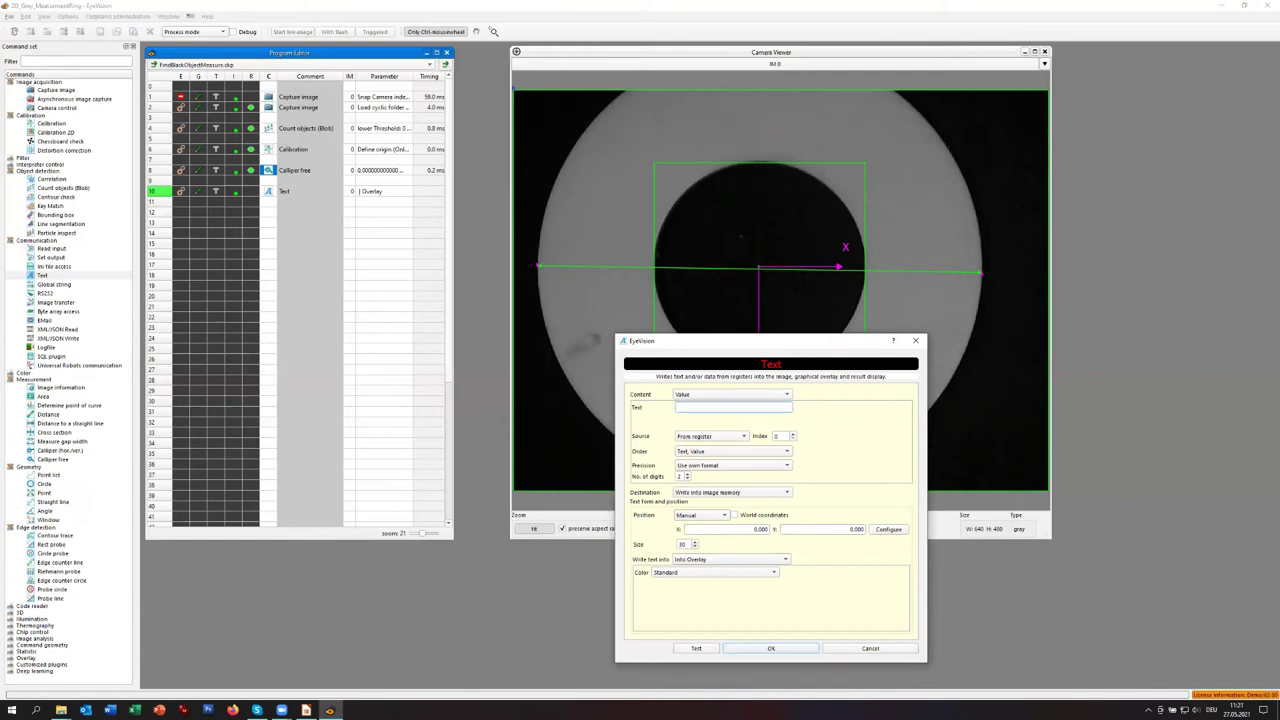
pyautogui.click(786, 452)
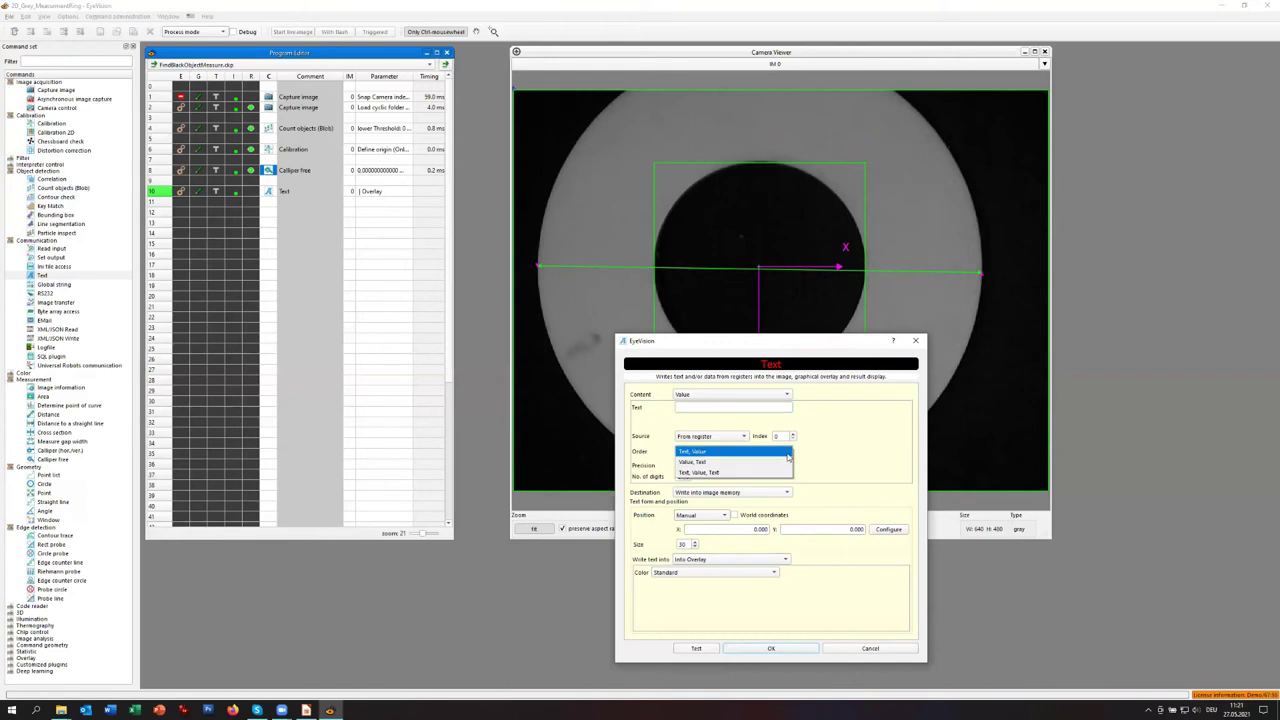
pyautogui.click(785, 462)
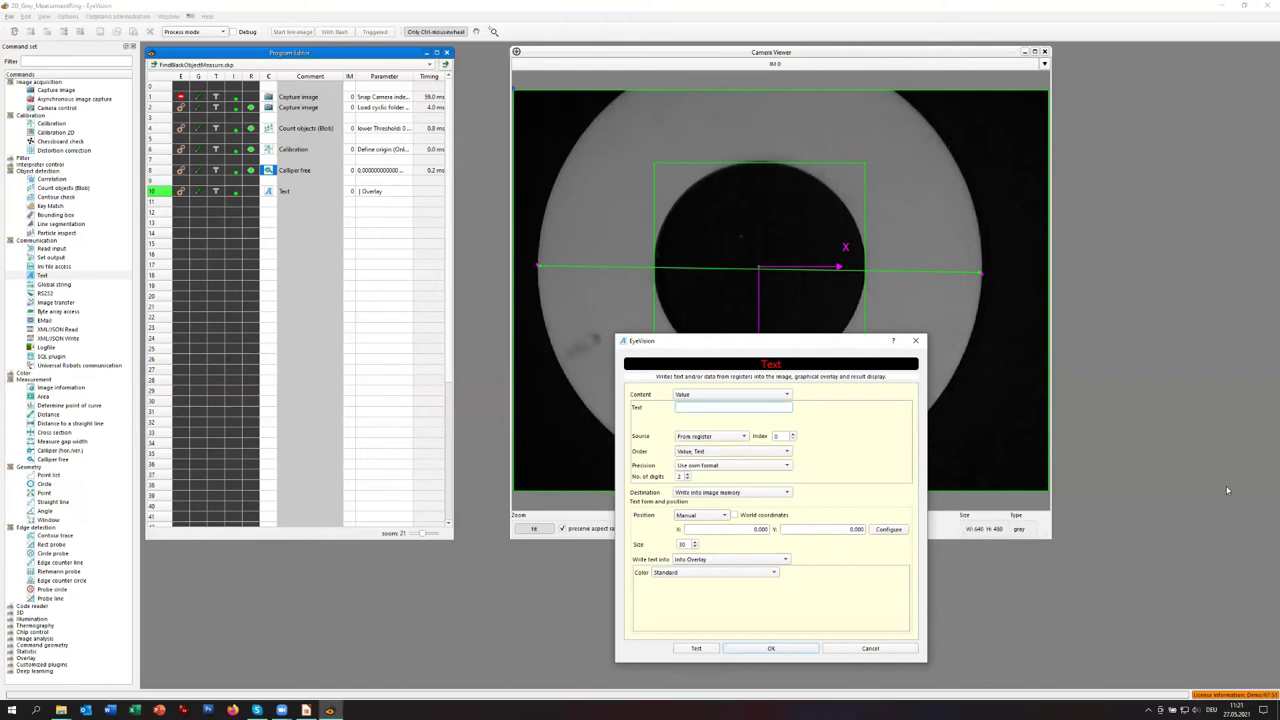
pyautogui.write('el')
# - Place the text near the image's upper-left corner at about X 20, Y 25, test and accept it, and run the program cyclically
pyautogui.moveTo(515, 97); pyautogui.dragTo(532, 112)
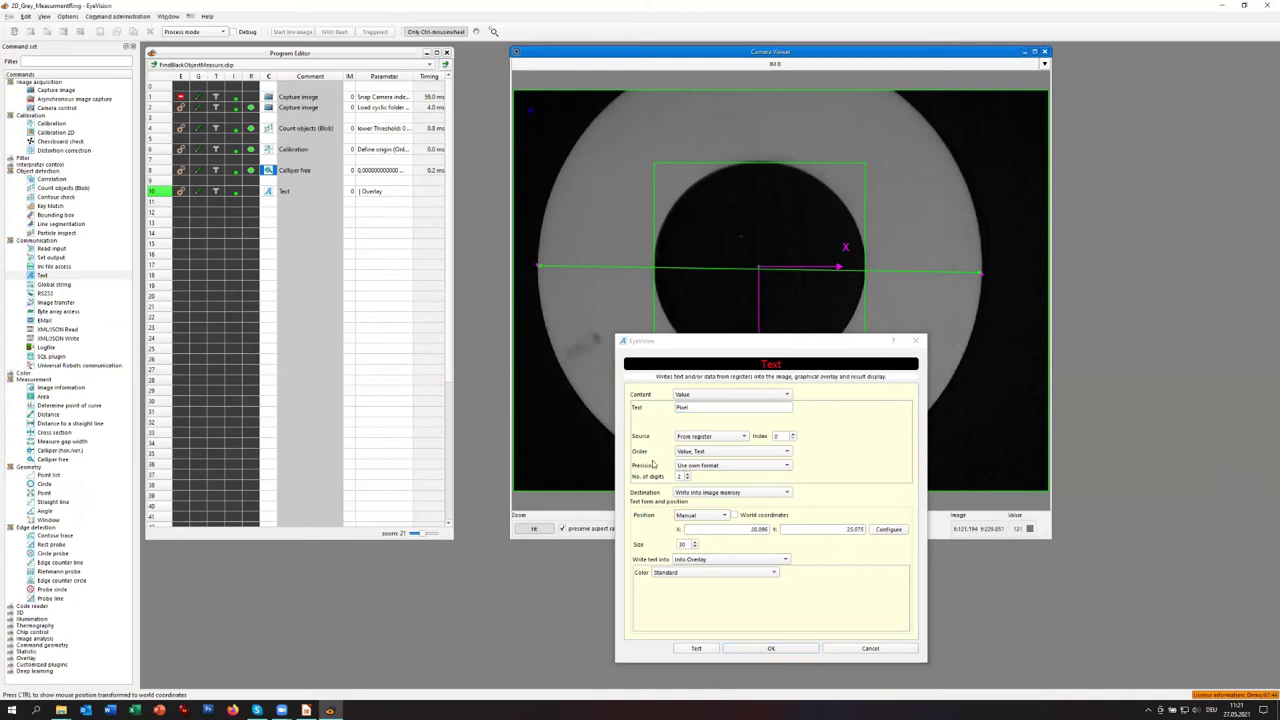
pyautogui.click(696, 649)
pyautogui.click(788, 649)
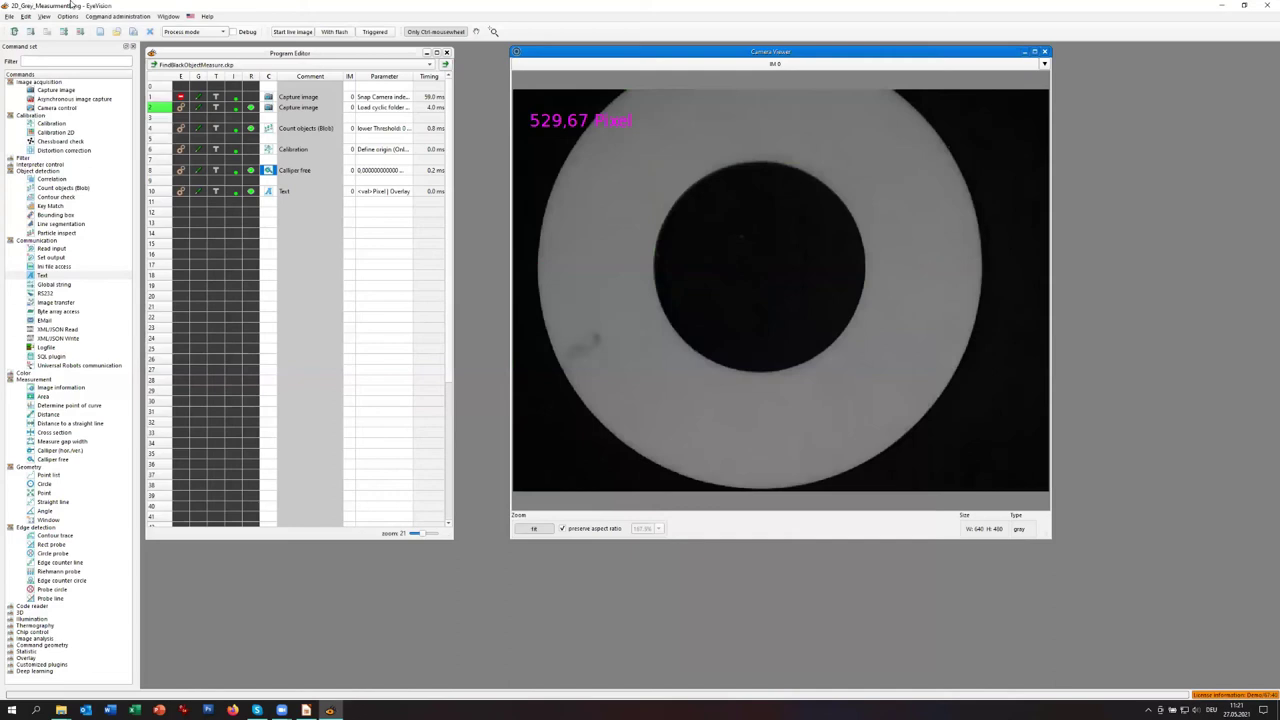
pyautogui.click(14, 31)
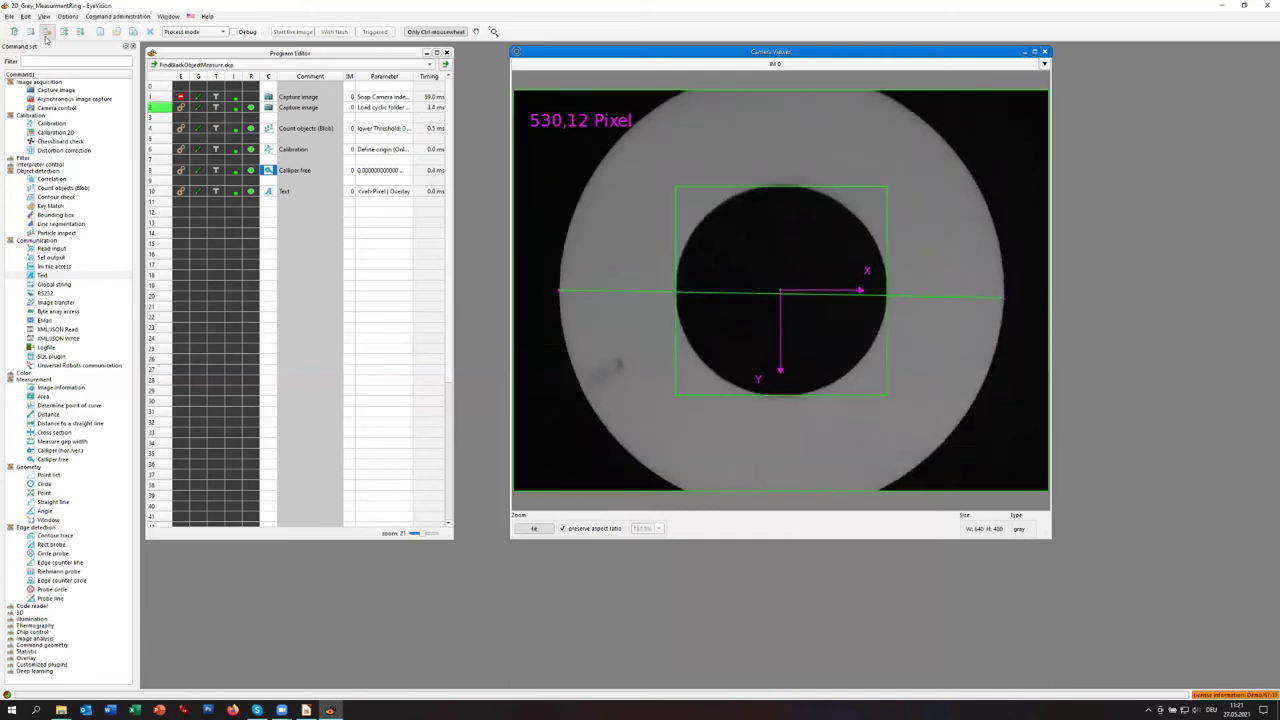
# - Stop the cyclic run, then shrink the Camera Viewer window and move it right beside the Program Editor
pyautogui.click(31, 33)
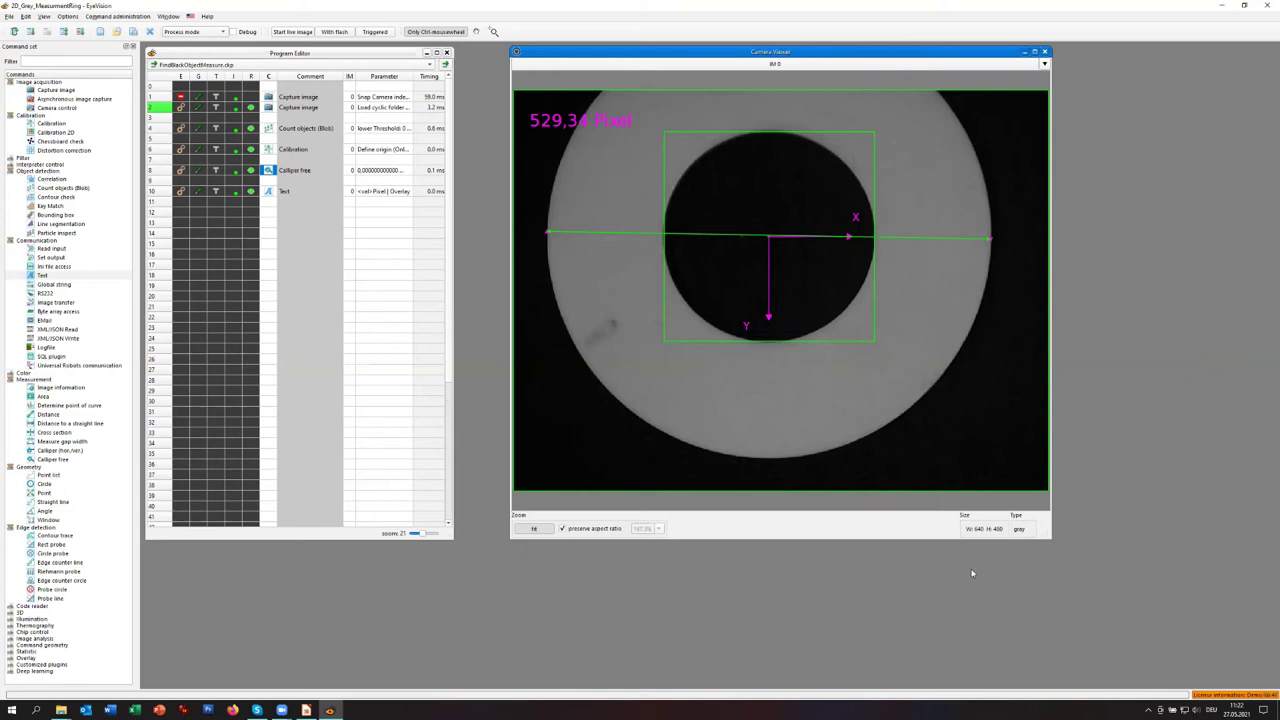
pyautogui.moveTo(1049, 538); pyautogui.dragTo(944, 457)
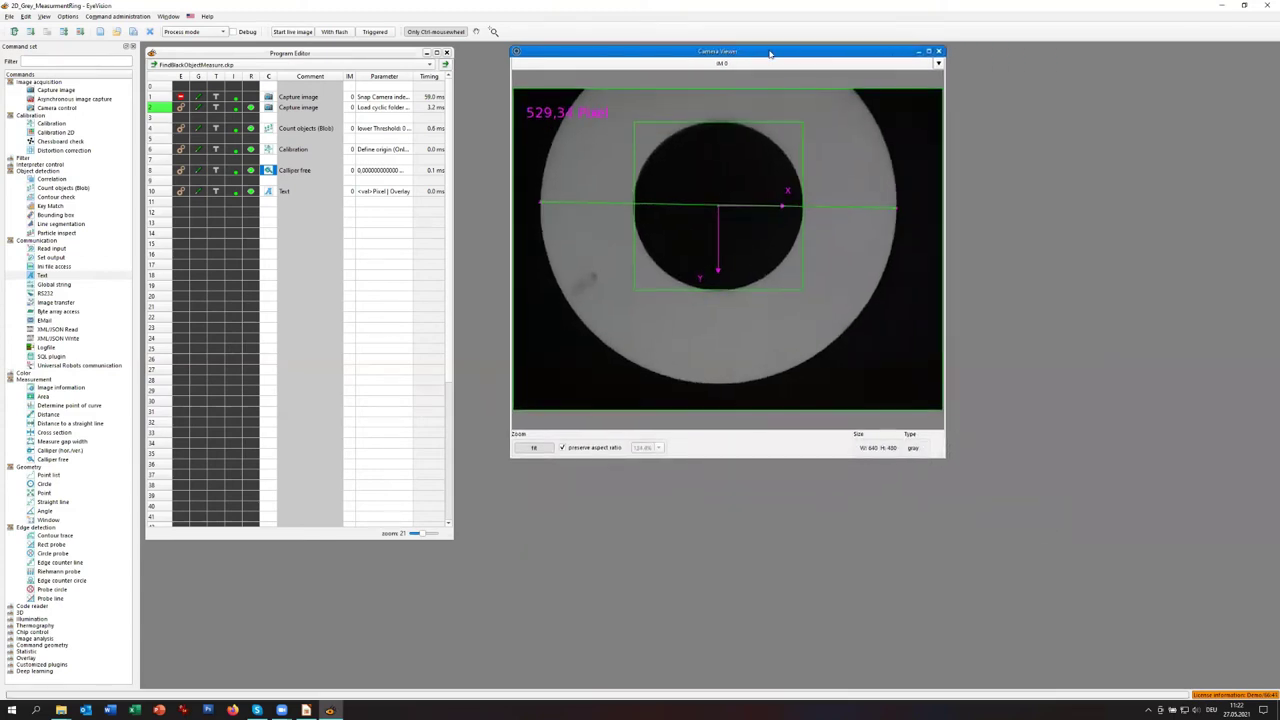
pyautogui.moveTo(770, 53); pyautogui.dragTo(718, 55)
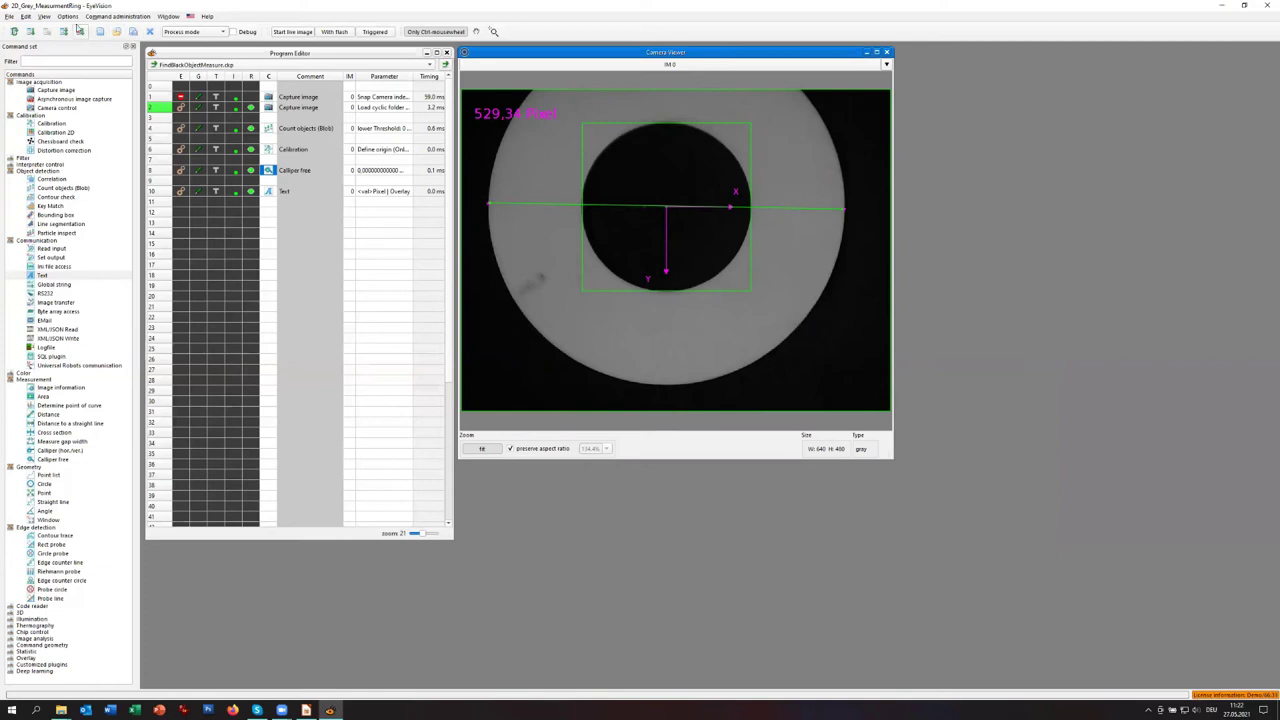
# - Open the Process capability plugin's display window and place it beside the Camera Viewer
pyautogui.click(63, 17)
pyautogui.moveTo(45, 17)
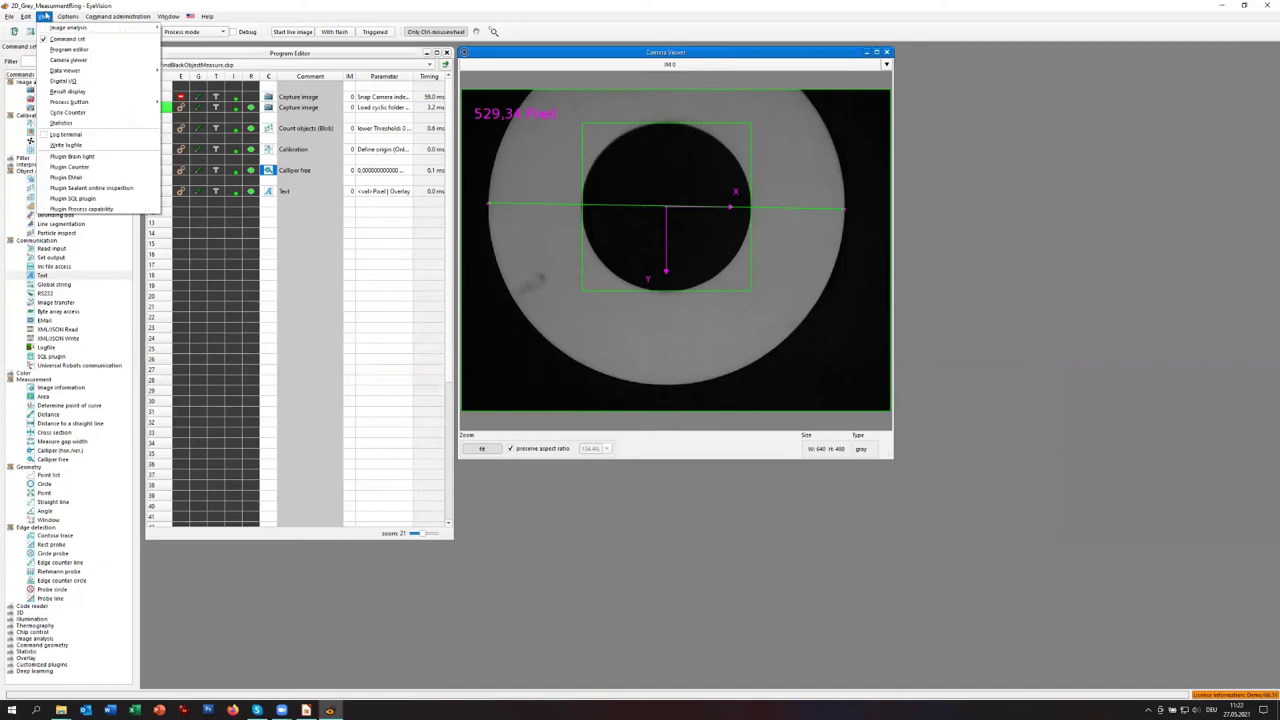
pyautogui.click(84, 209)
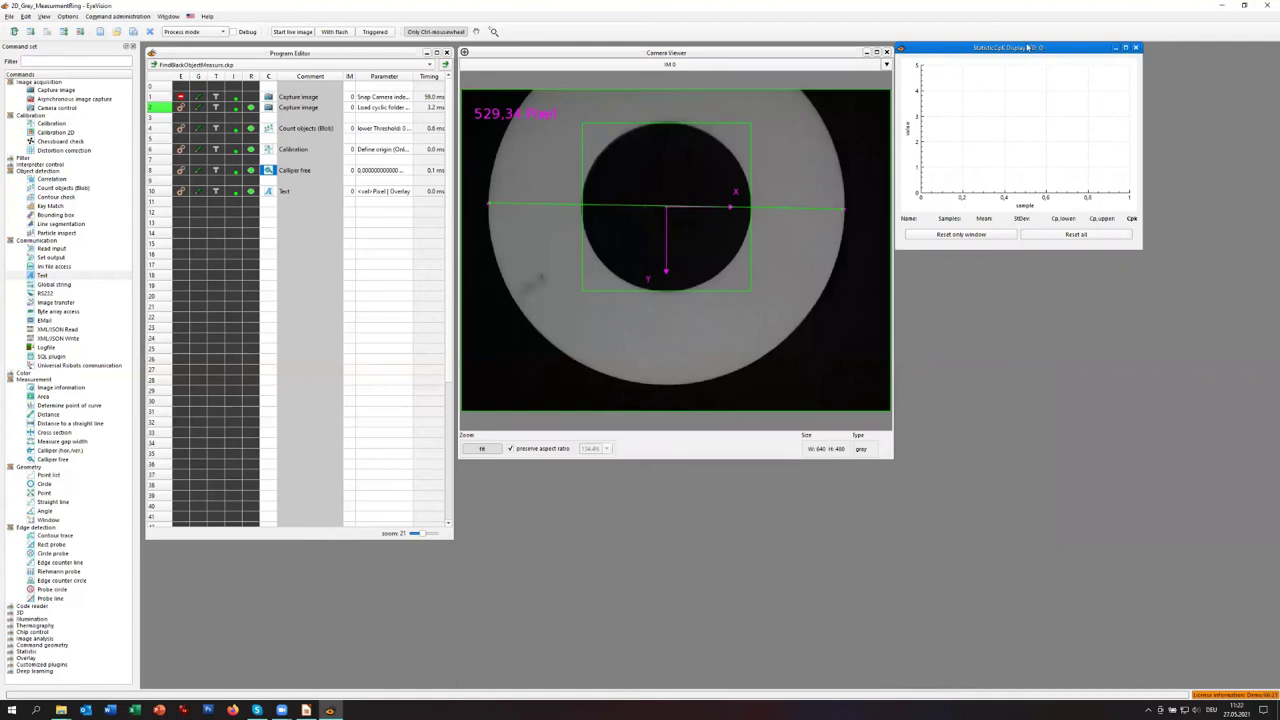
pyautogui.moveTo(1020, 48); pyautogui.dragTo(1025, 53)
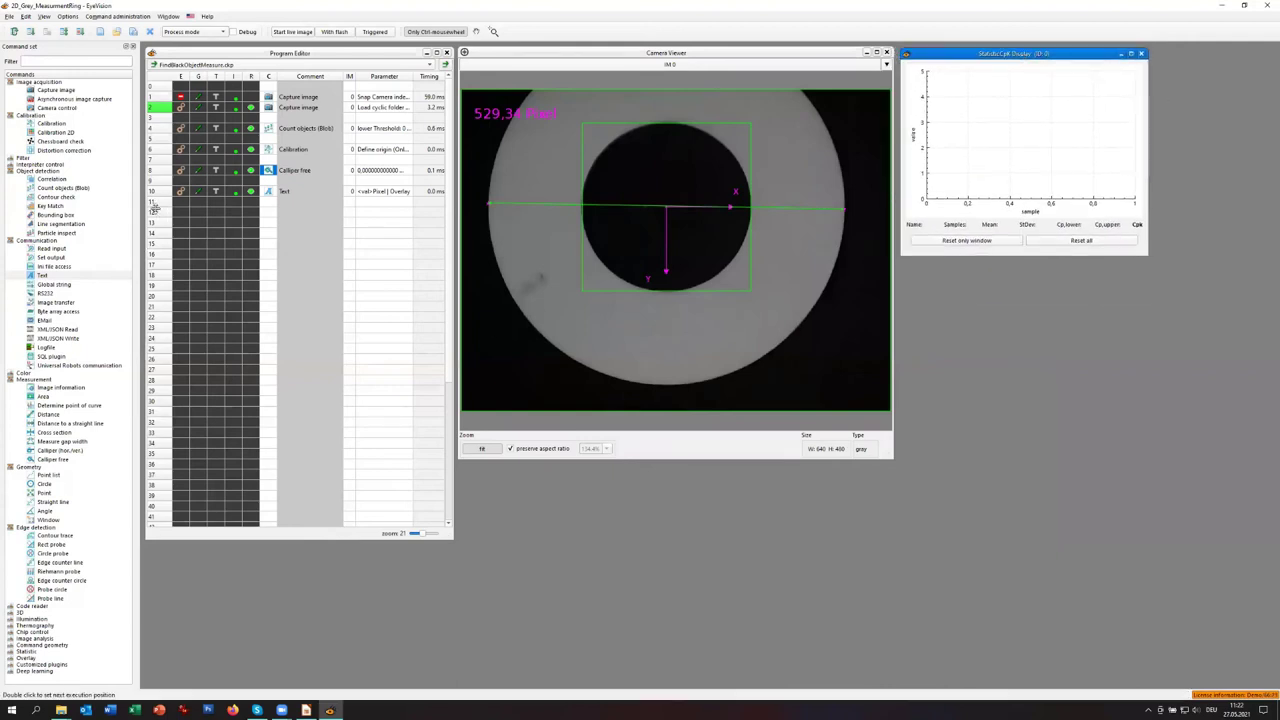
# - Add a Process capability command in line 12 with lower specification limit 529 and upper specification limit 531
pyautogui.click(10, 651)
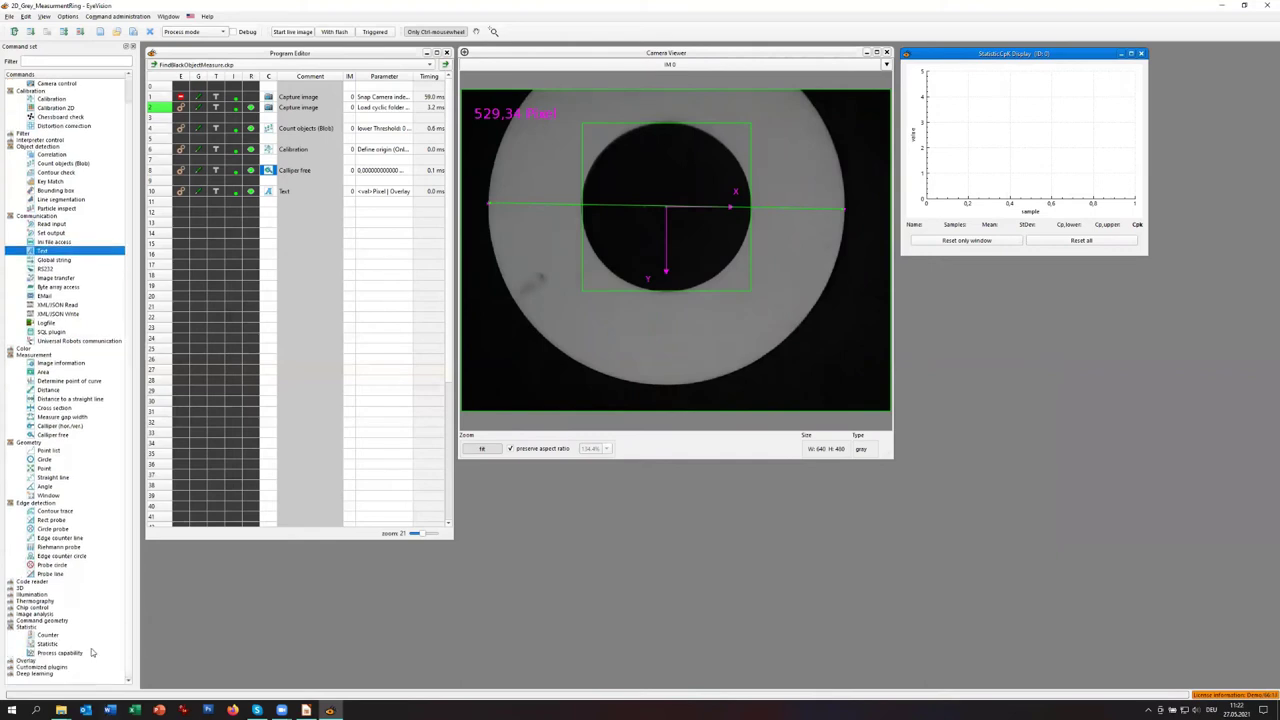
pyautogui.moveTo(50, 652); pyautogui.dragTo(265, 218)
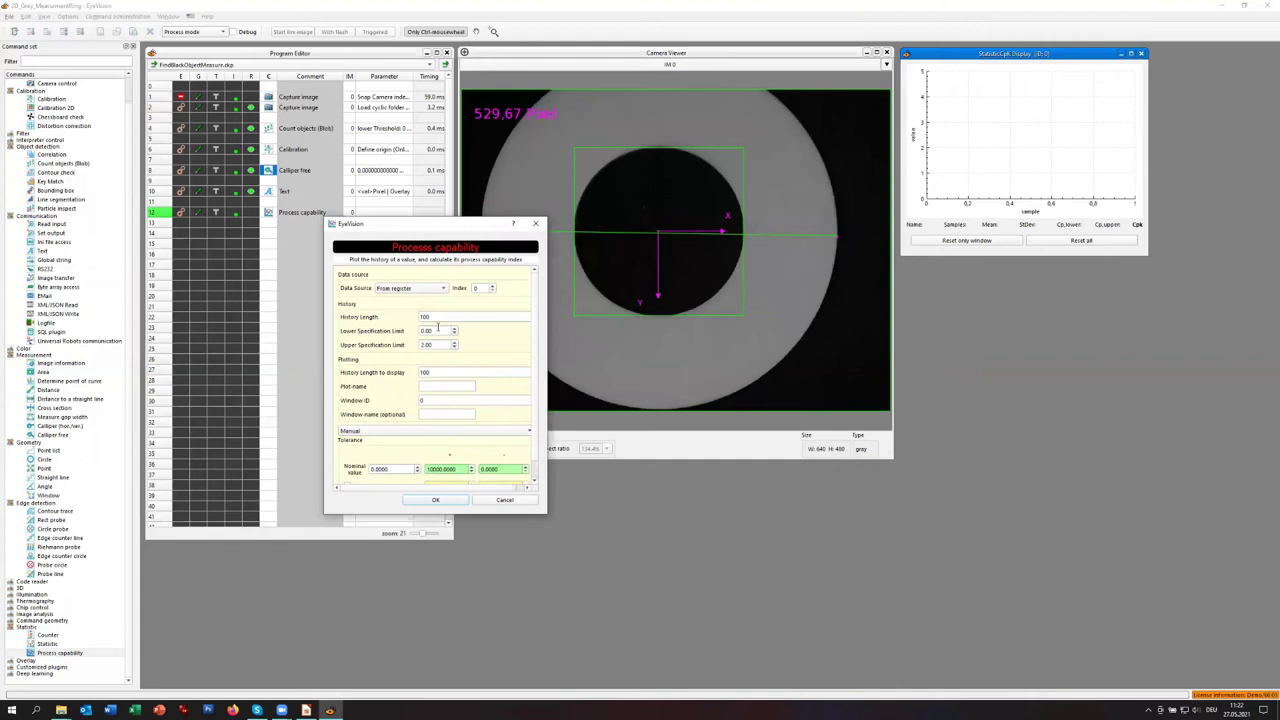
pyautogui.moveTo(439, 330); pyautogui.dragTo(408, 330)
pyautogui.write('529')
pyautogui.moveTo(445, 346); pyautogui.dragTo(375, 352)
pyautogui.write('531')
pyautogui.click(427, 503)
pyautogui.click(430, 501)
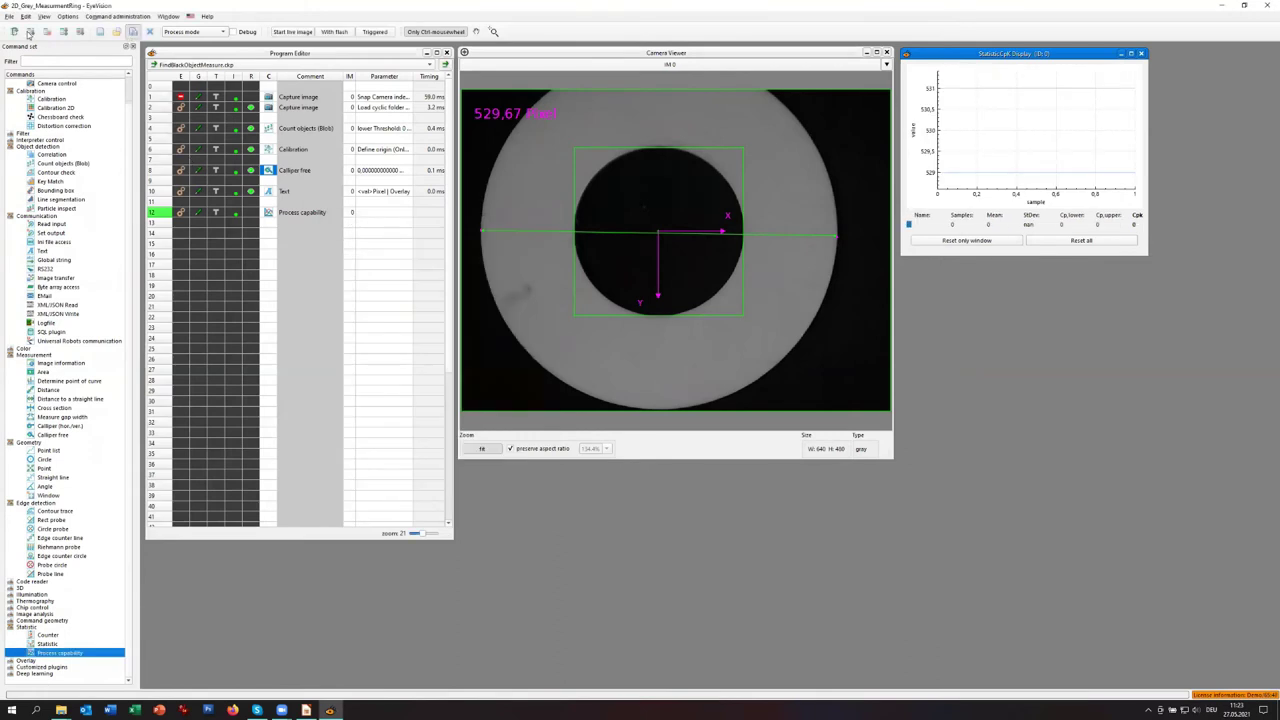
# - Run the program cyclically on the stored images, stop it, and widen the process capability display
pyautogui.click(14, 32)
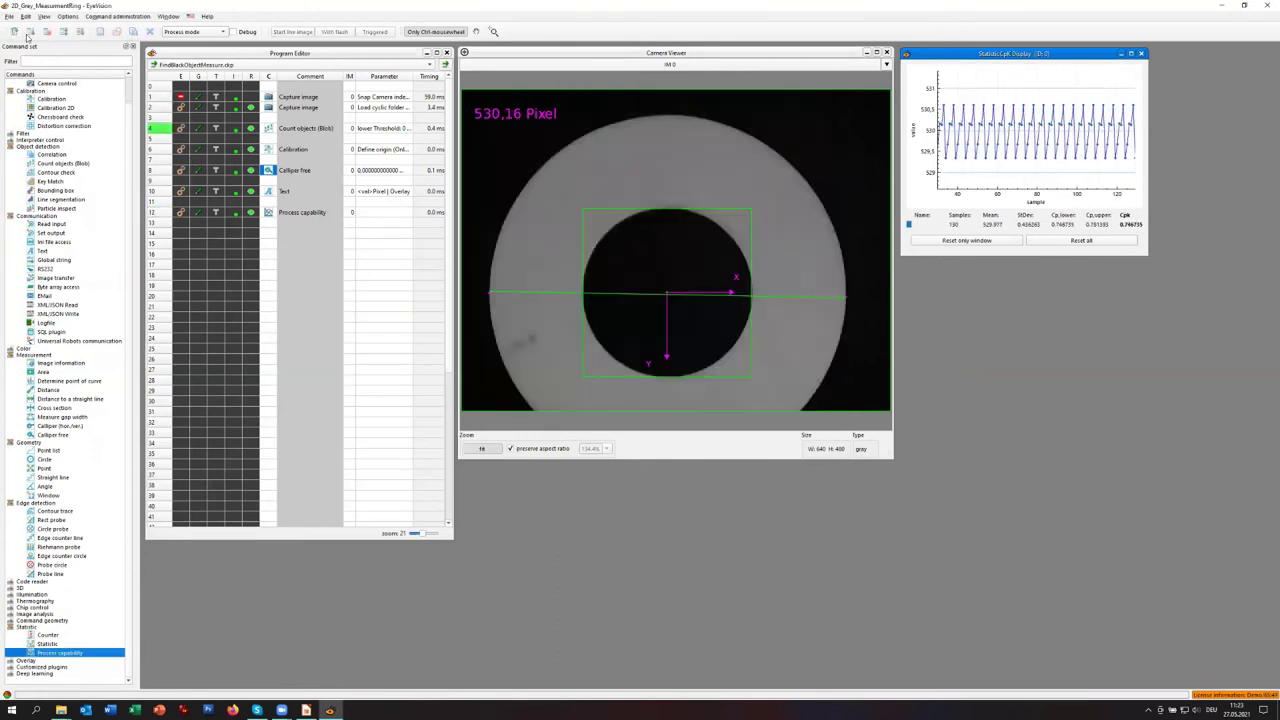
pyautogui.click(47, 32)
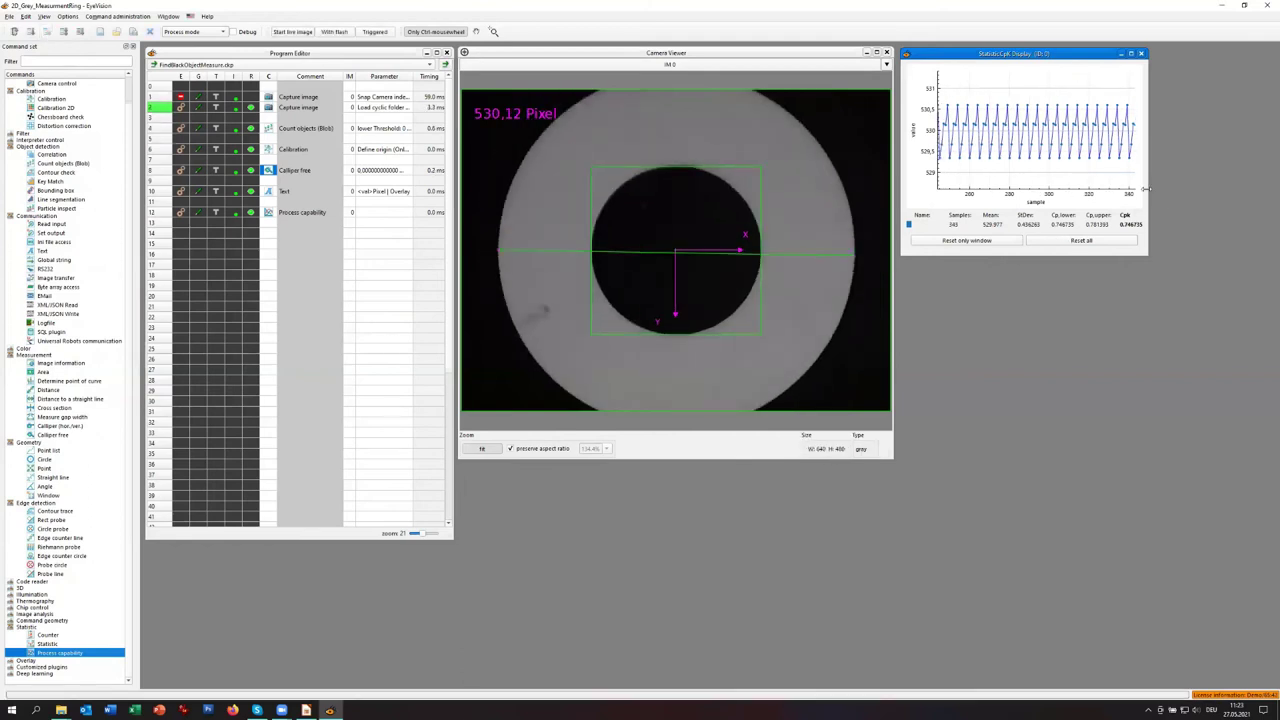
pyautogui.moveTo(1148, 187); pyautogui.dragTo(1261, 187)
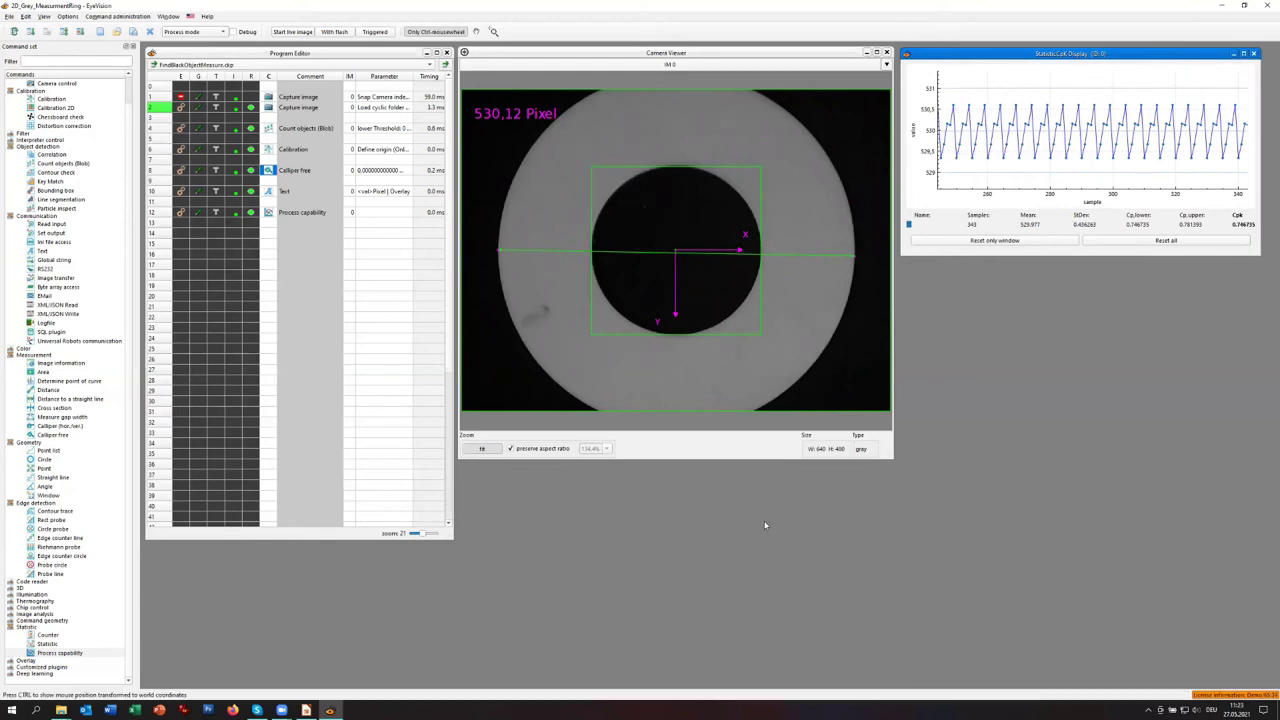
# - Reset the capability chart and run the program cyclically on the live camera, with line 1 enabled and line 2 disabled, until stopped
pyautogui.click(183, 107)
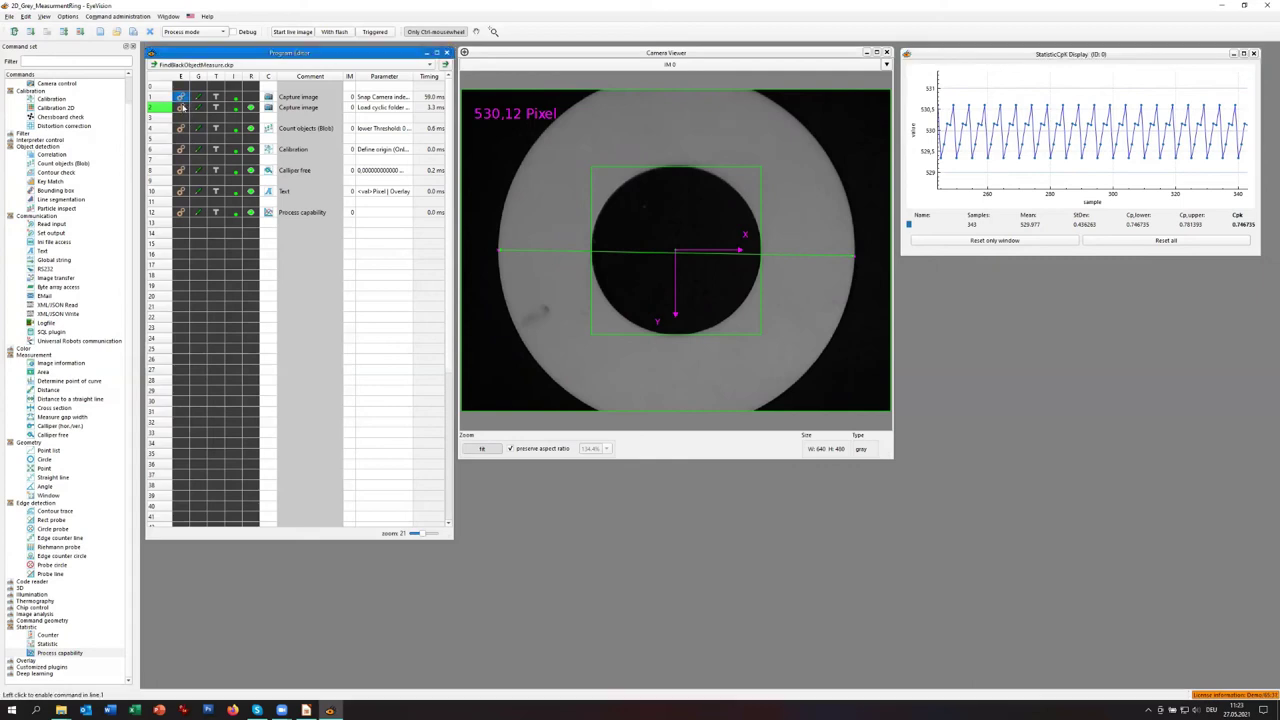
pyautogui.click(986, 240)
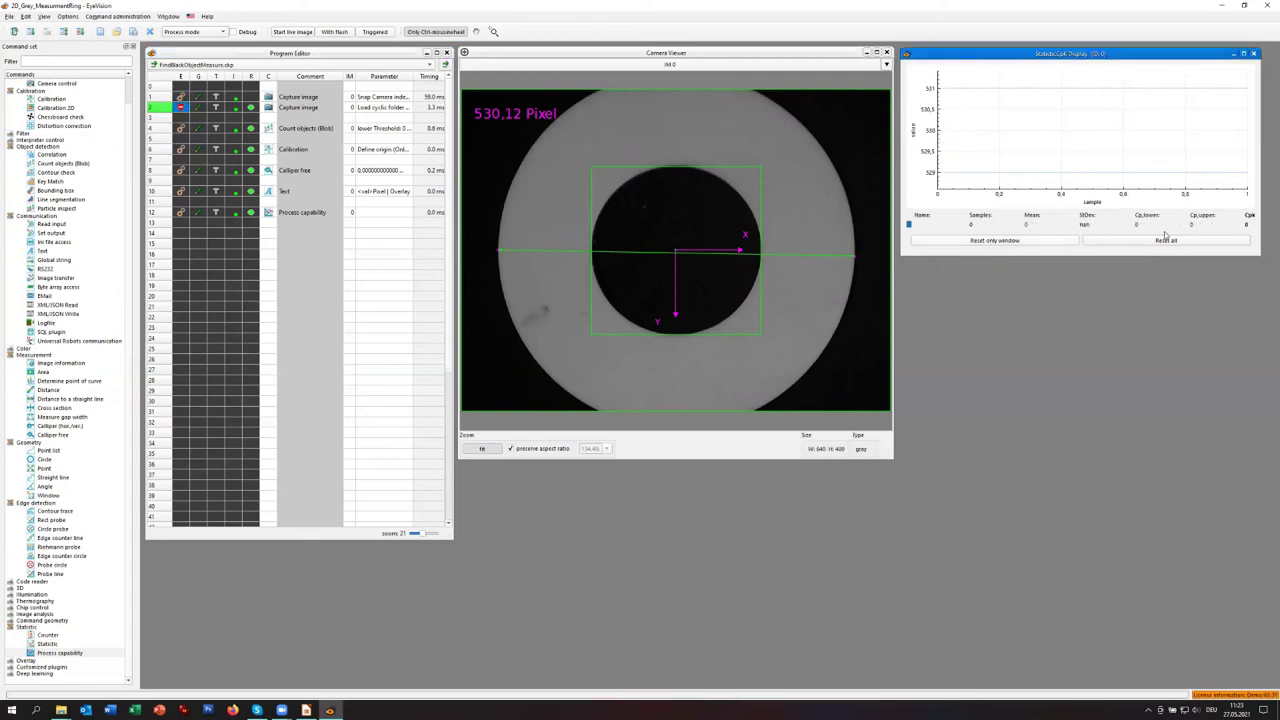
pyautogui.click(15, 32)
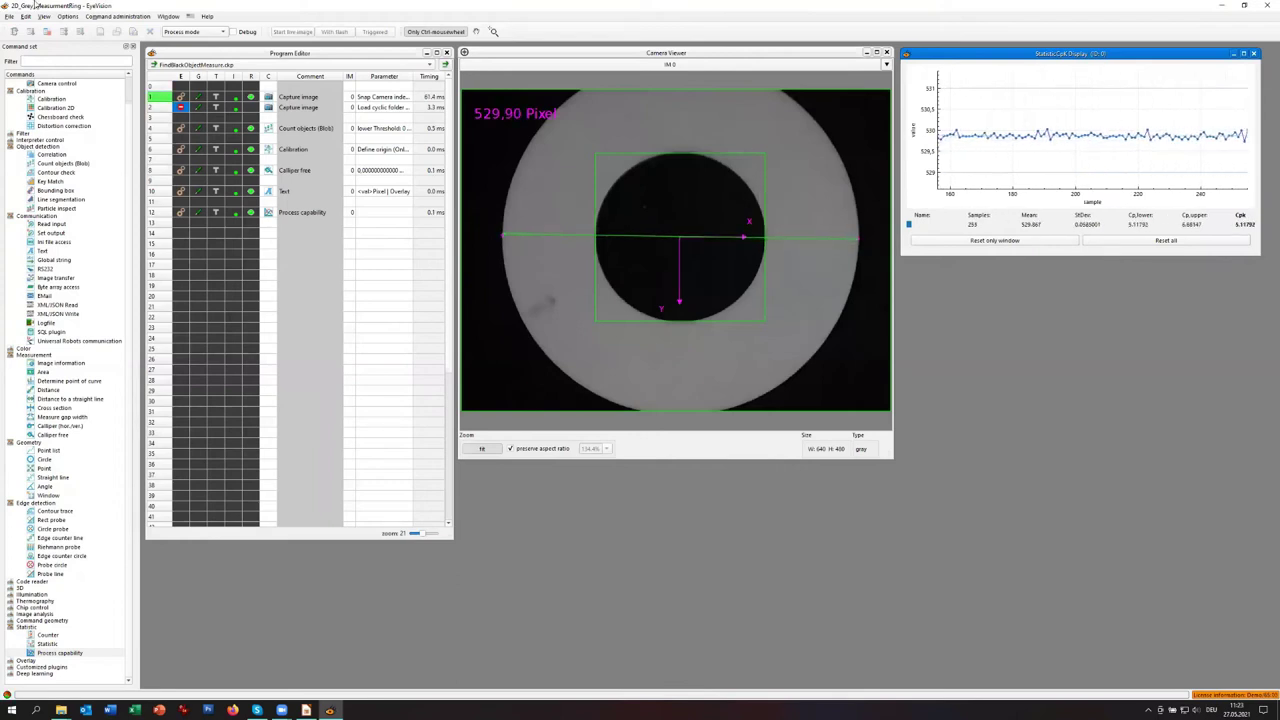
pyautogui.click(48, 32)
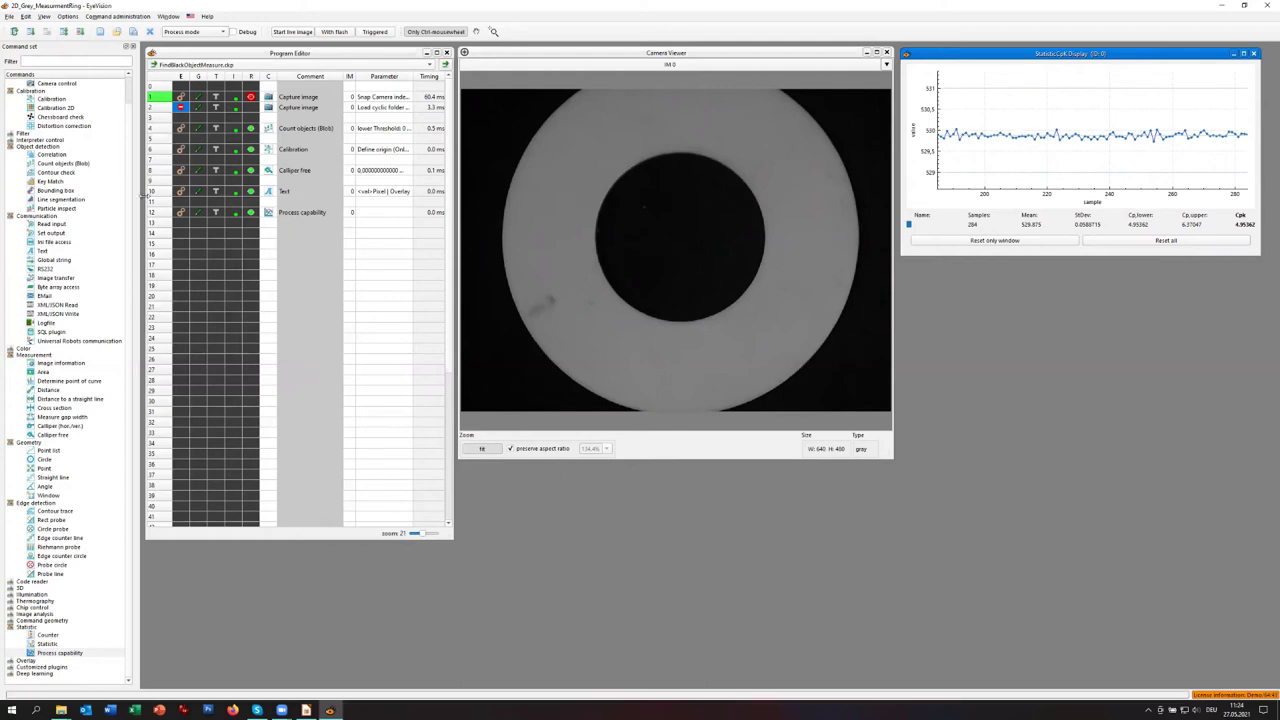
# - Save a copy of the program as FindBlackObjectMeasureMM.ckp in the project's Programs folder
pyautogui.moveTo(42, 500); pyautogui.dragTo(480, 166)
pyautogui.click(9, 17)
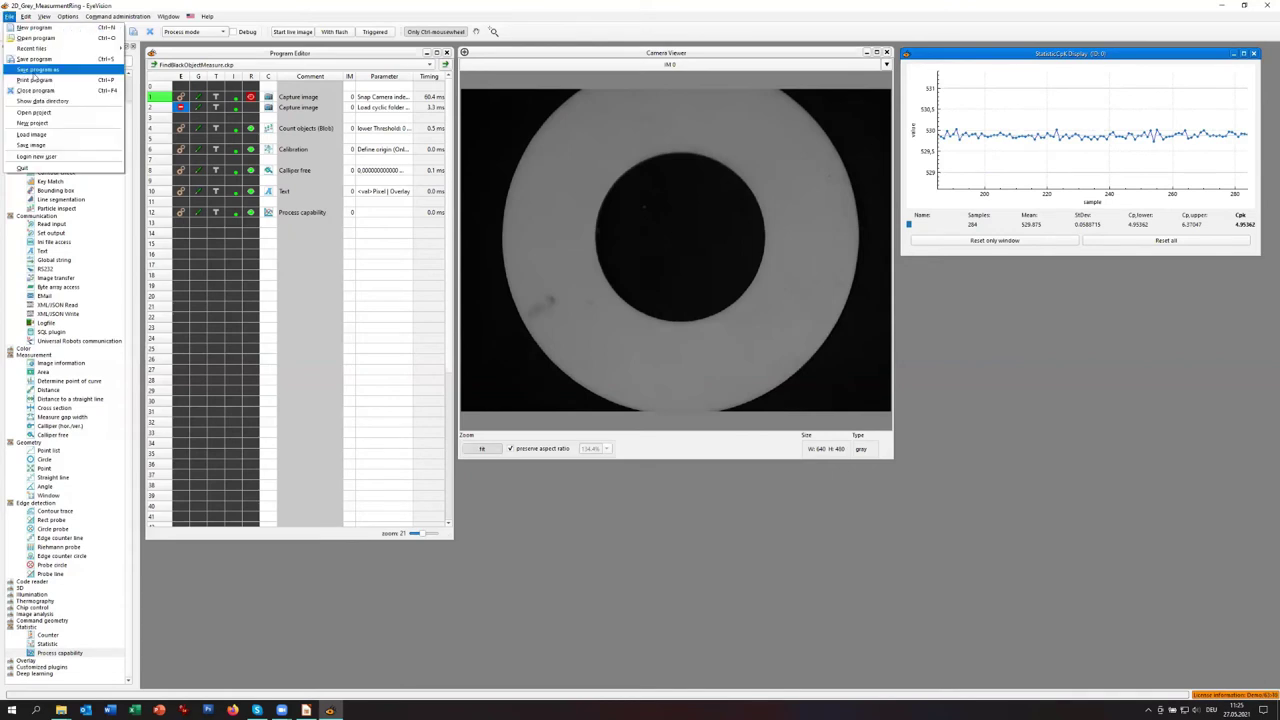
pyautogui.click(38, 69)
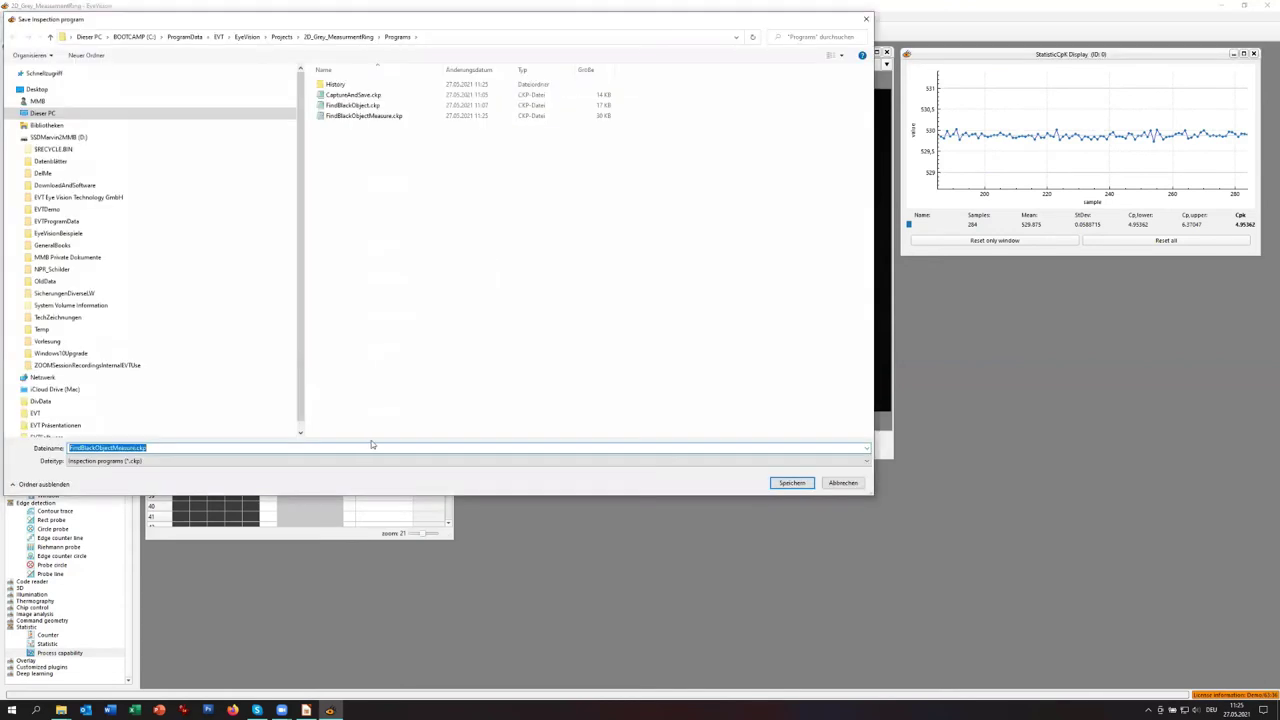
pyautogui.click(371, 447)
pyautogui.write('MN')
pyautogui.click(791, 483)
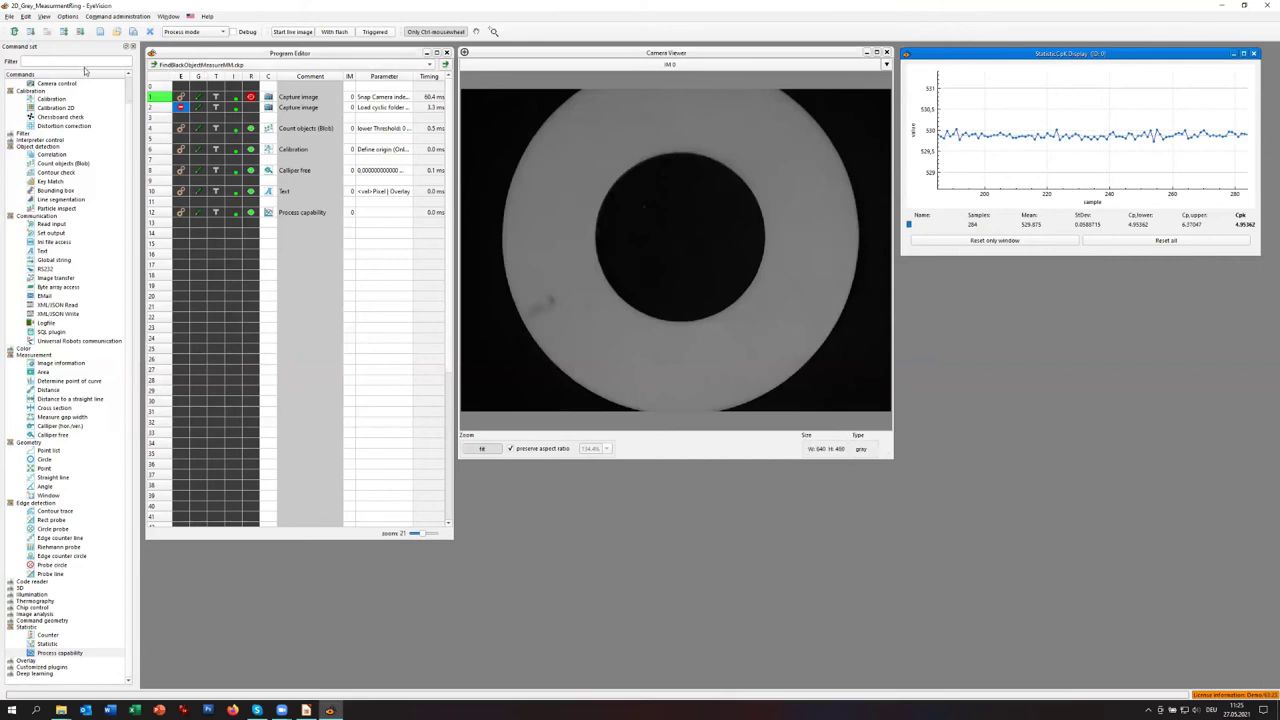
# - Save another copy of the program as FindBlackObjectMeasureCalib.ckp
pyautogui.click(9, 17)
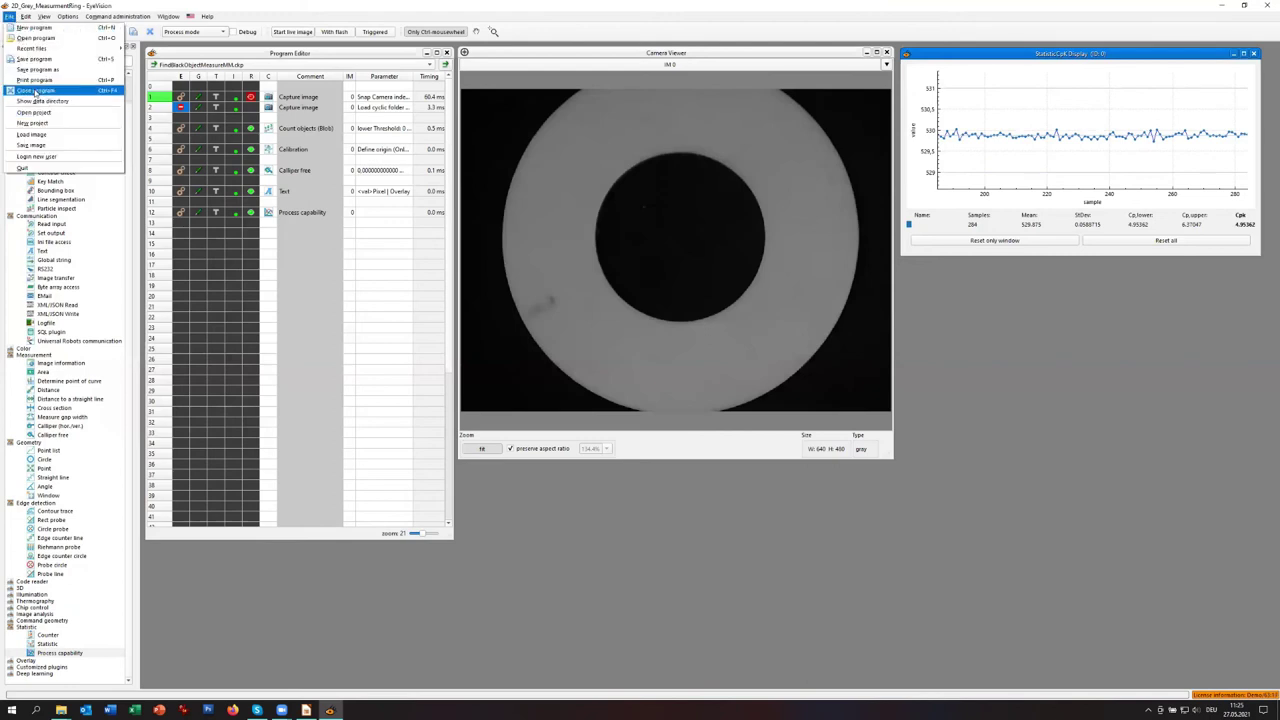
pyautogui.click(40, 69)
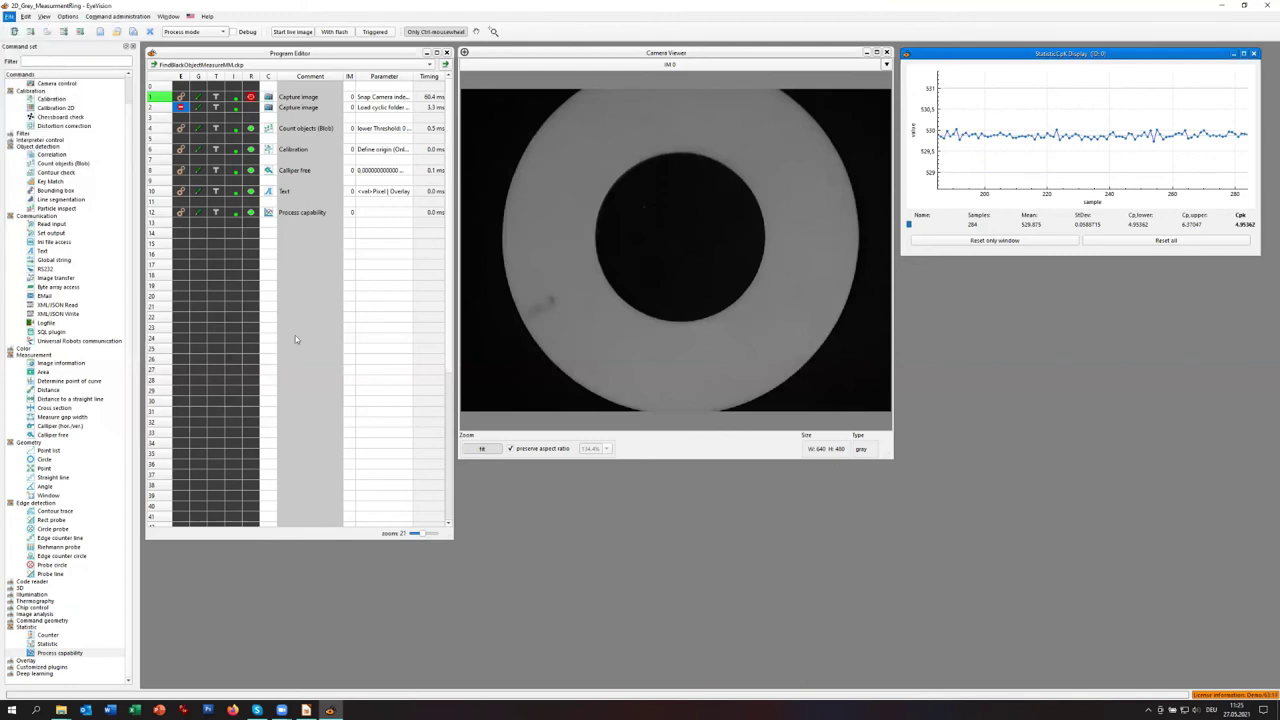
pyautogui.click(376, 447)
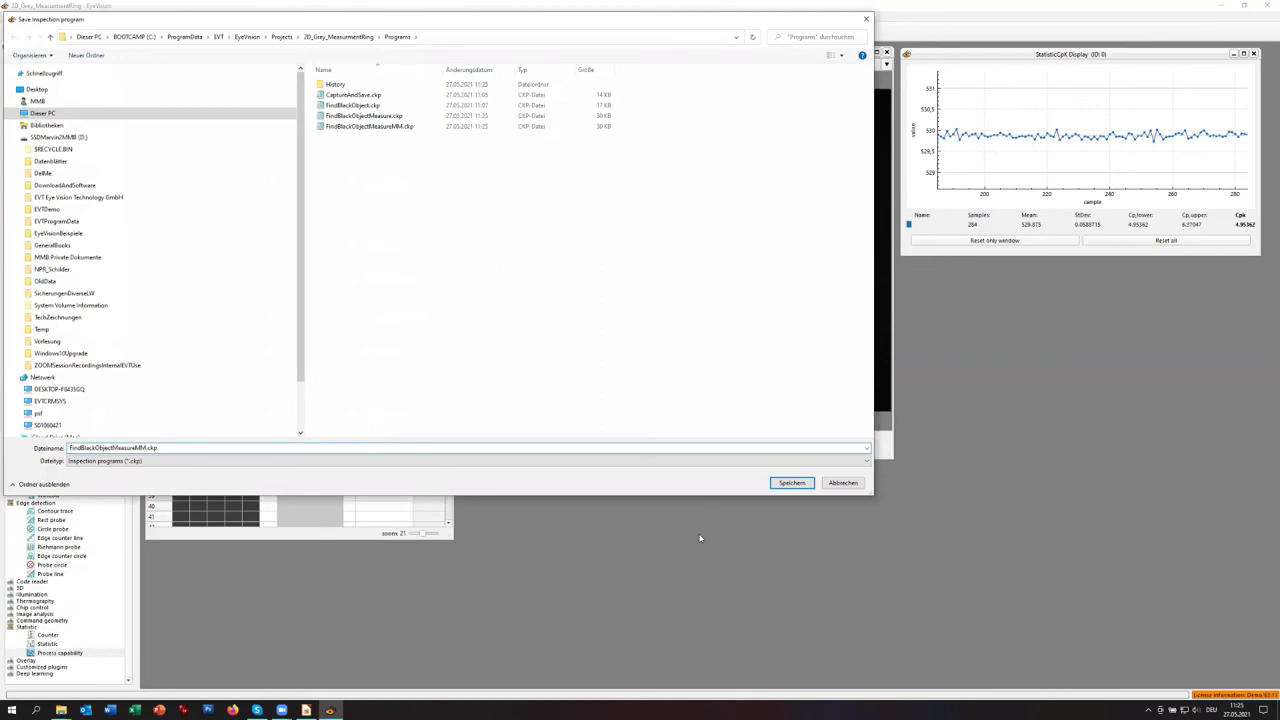
pyautogui.press('BackSpace')
pyautogui.press('BackSpace')
pyautogui.write('Calib')
pyautogui.press('Return')
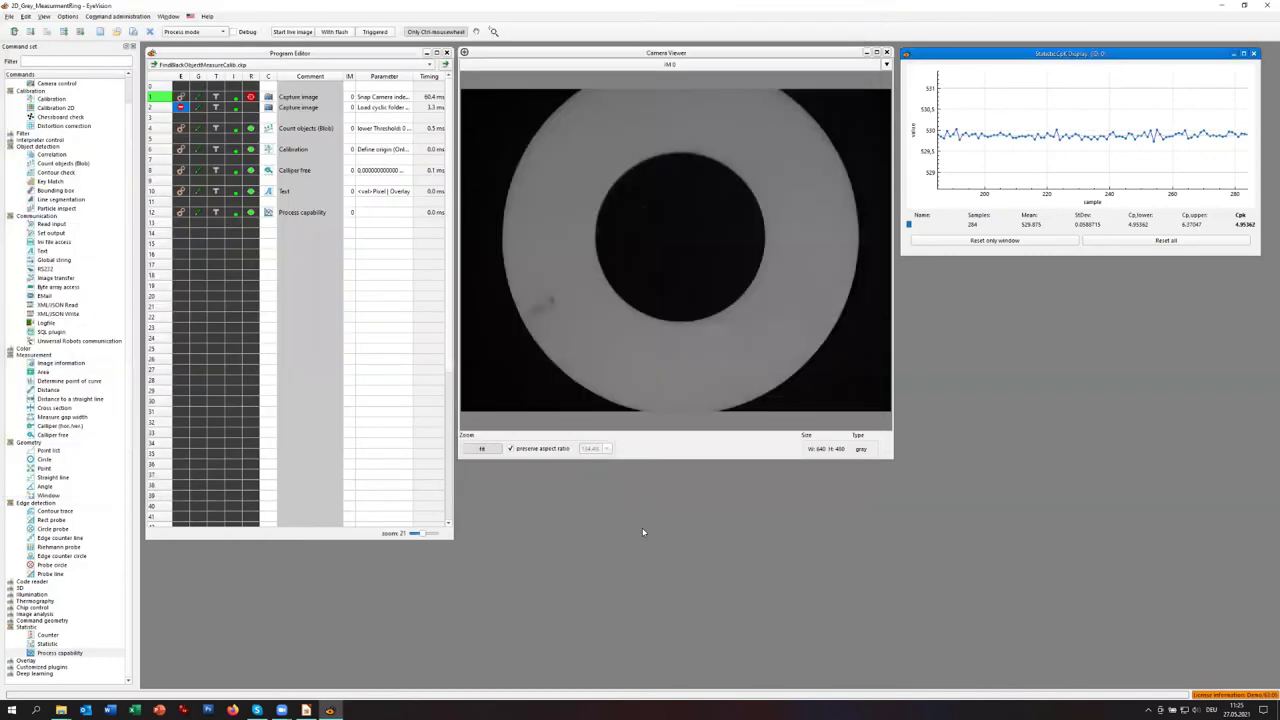
# - Delete the Text and Process capability commands below the calliper and execute the program down to line 10
pyautogui.click(168, 192)
pyautogui.keyDown('shift'); pyautogui.click(170, 213); pyautogui.keyUp('shift')
pyautogui.rightClick(178, 213)
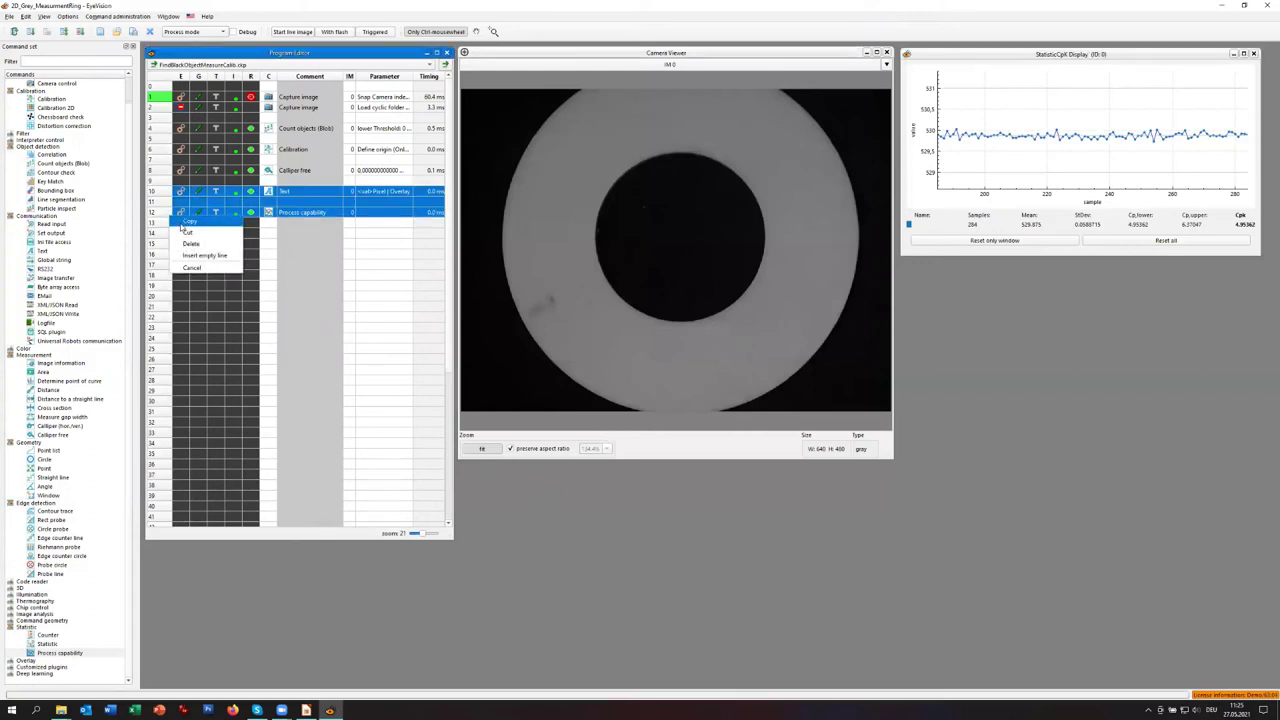
pyautogui.click(201, 256)
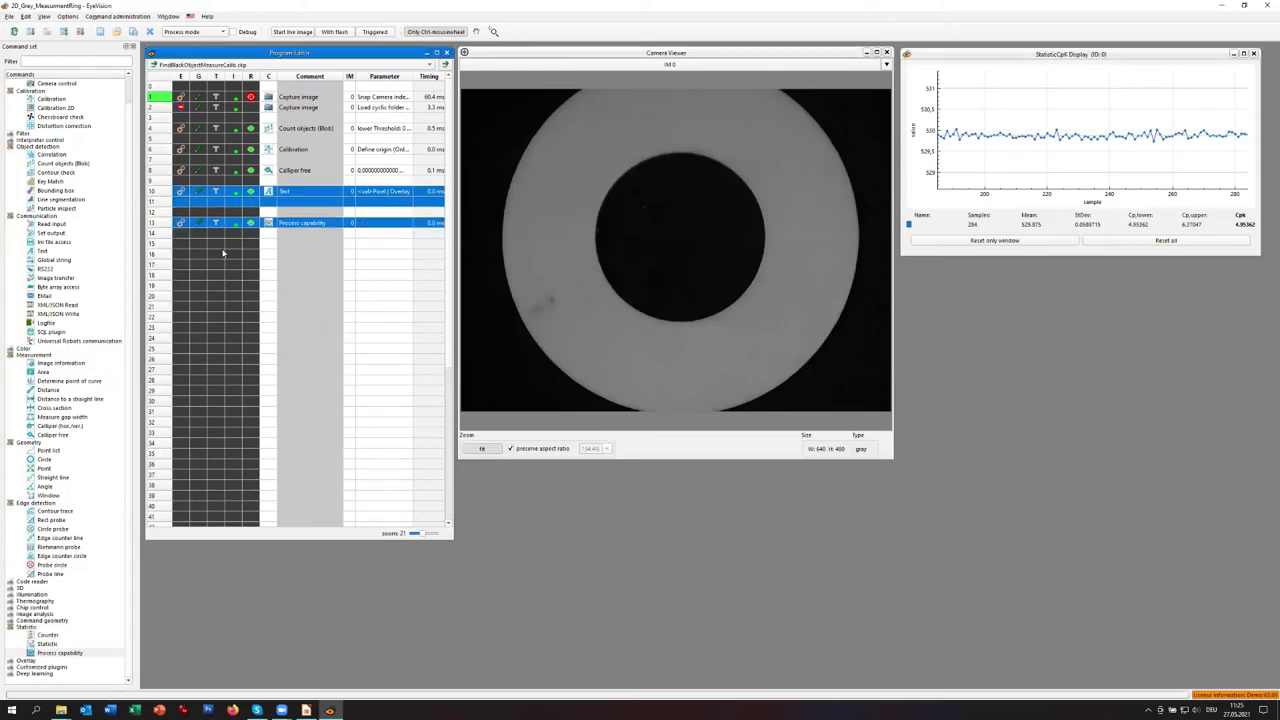
pyautogui.keyDown('ctrl'); pyautogui.click(167, 222); pyautogui.keyUp('ctrl')
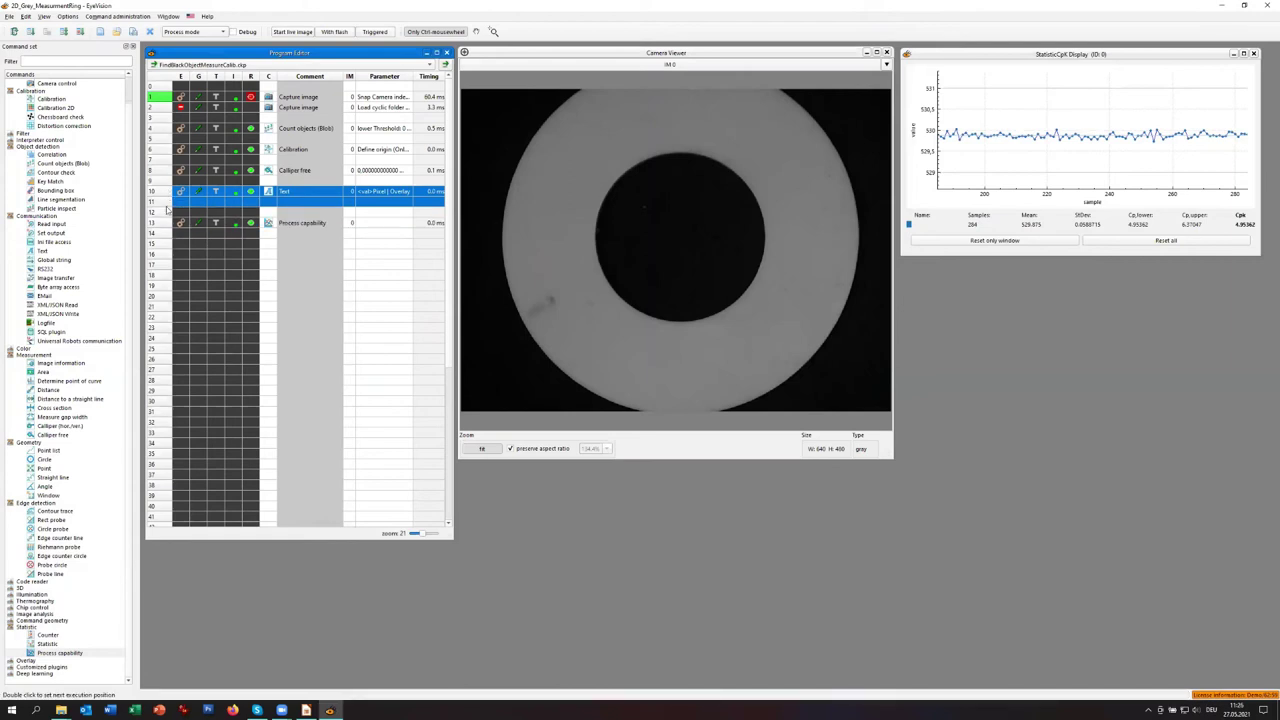
pyautogui.keyDown('shift'); pyautogui.click(167, 222); pyautogui.keyUp('shift')
pyautogui.rightClick(168, 222)
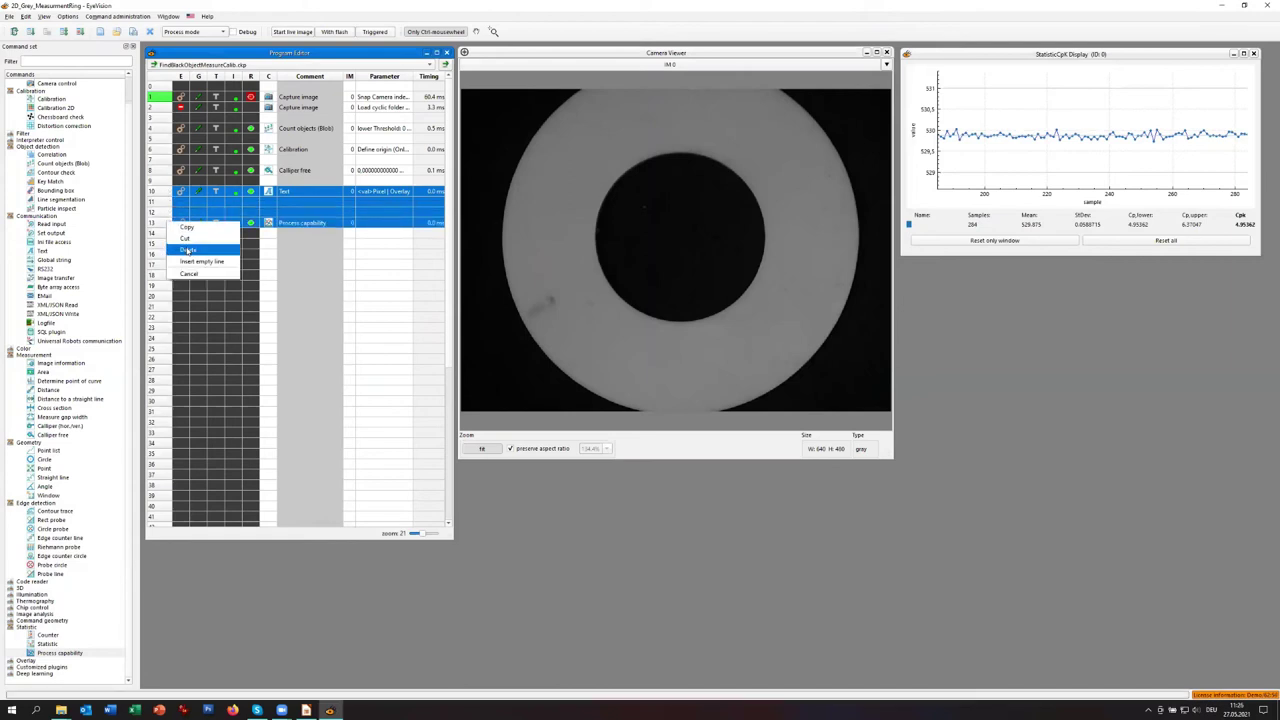
pyautogui.click(195, 248)
pyautogui.click(270, 193)
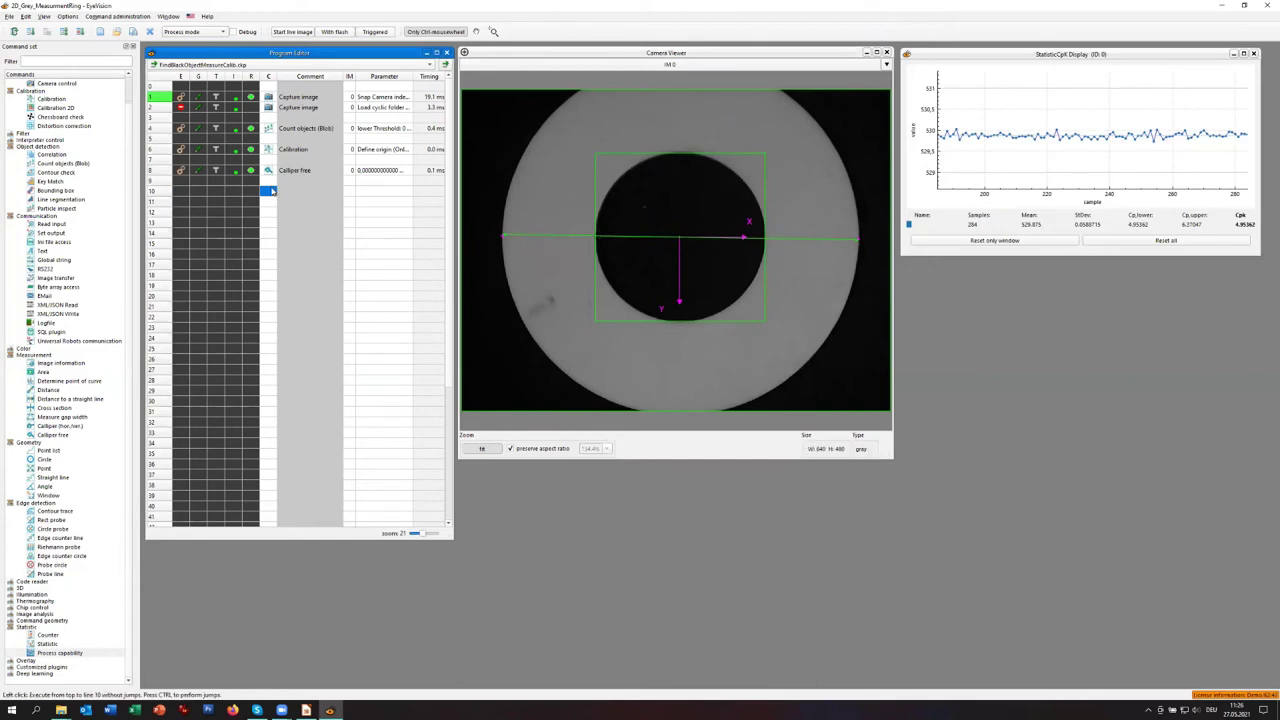
# - Delete the Calliper free command in line 8, then run the shortened program cyclically and stop it
pyautogui.click(161, 173)
pyautogui.rightClick(161, 173)
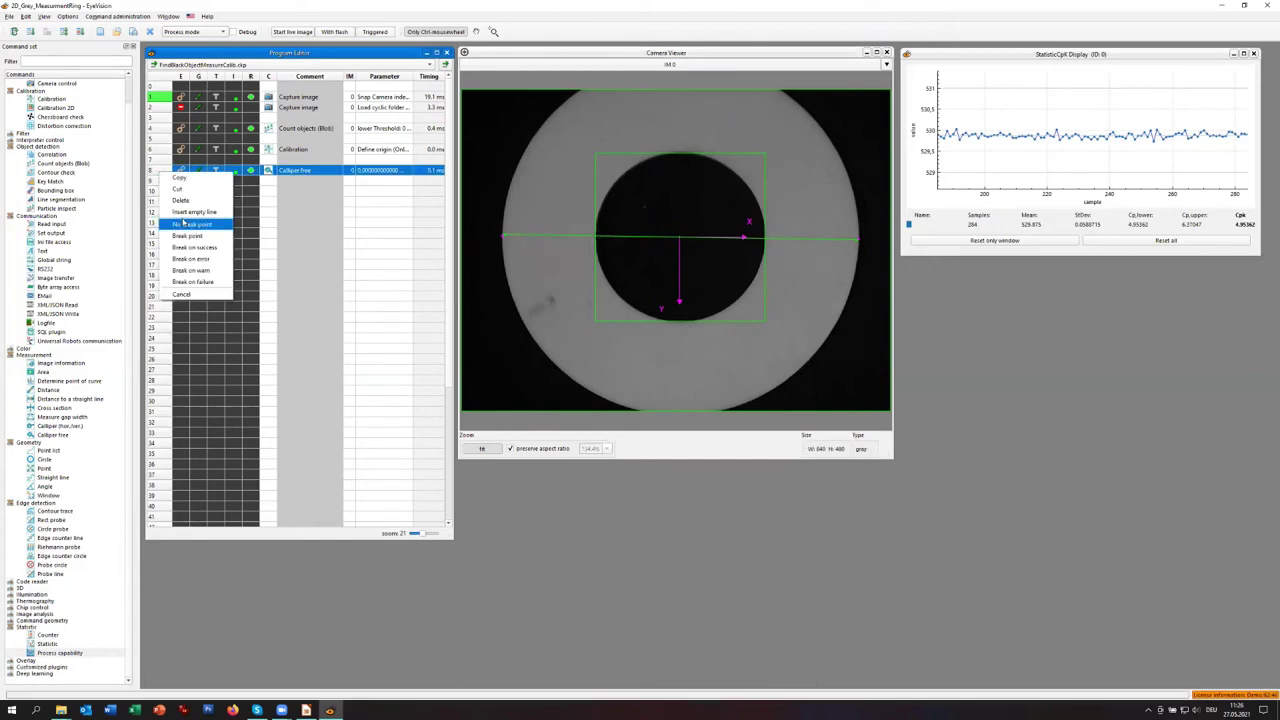
pyautogui.click(182, 201)
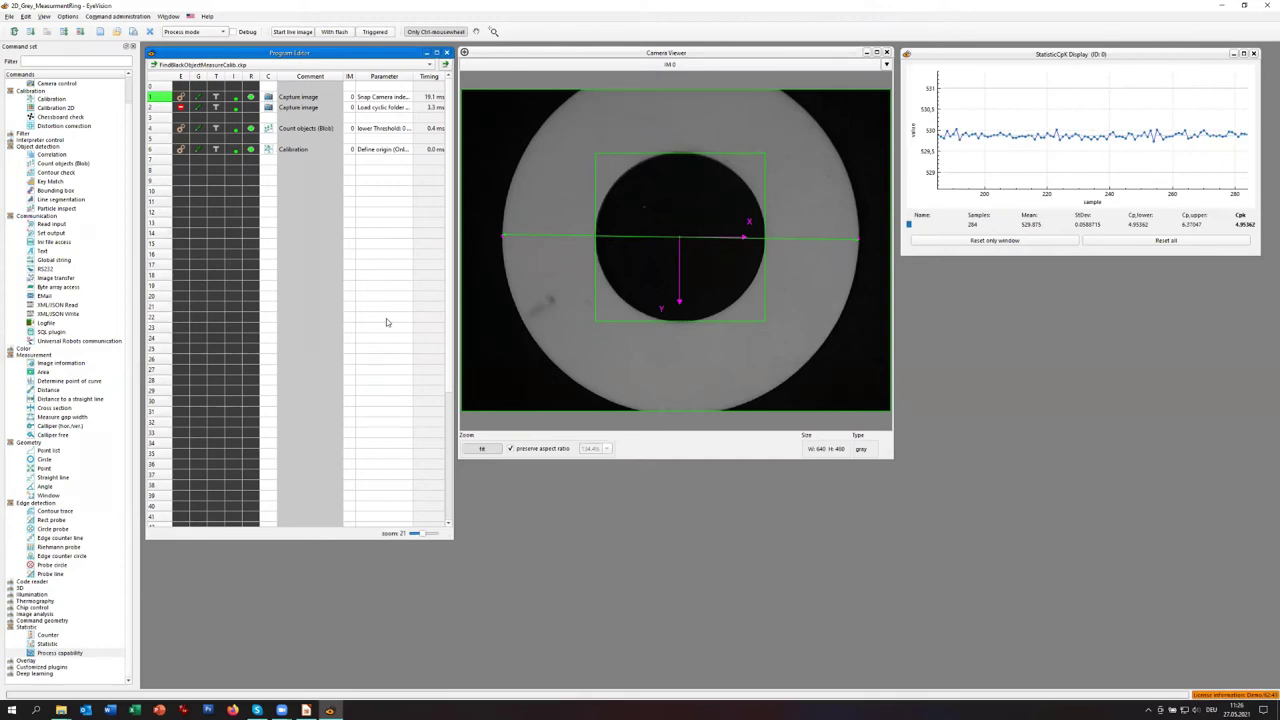
pyautogui.click(14, 31)
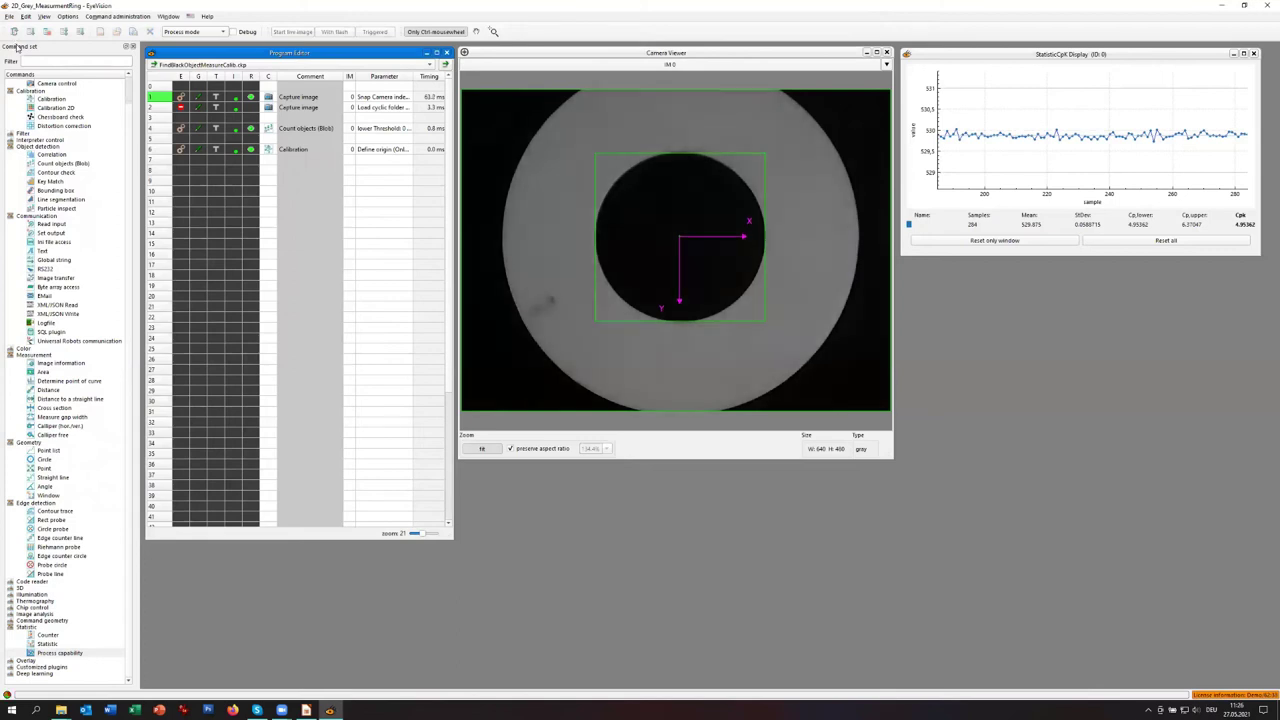
pyautogui.click(47, 32)
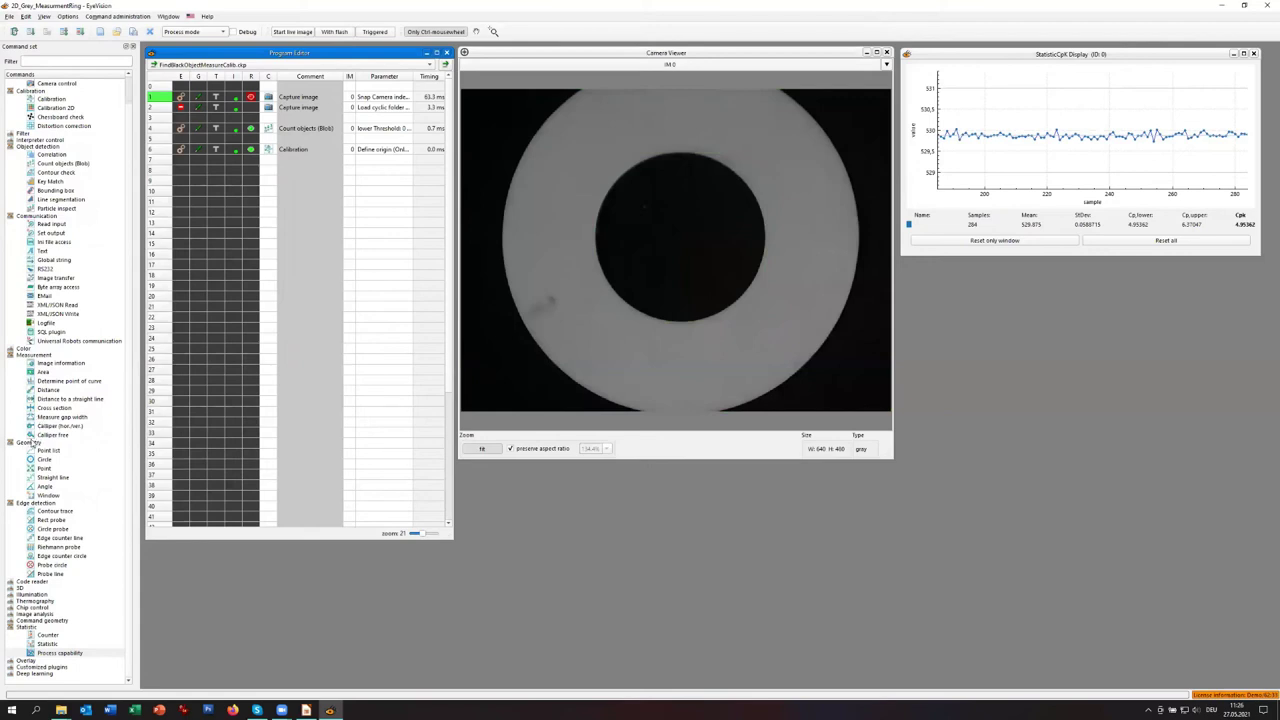
# - Add a Calliper free command in line 8 and place its jaws around the inner hole, with both width values about 131.55
pyautogui.moveTo(30, 436); pyautogui.dragTo(272, 172)
pyautogui.moveTo(770, 420); pyautogui.dragTo(664, 187)
pyautogui.moveTo(653, 233); pyautogui.dragTo(784, 295)
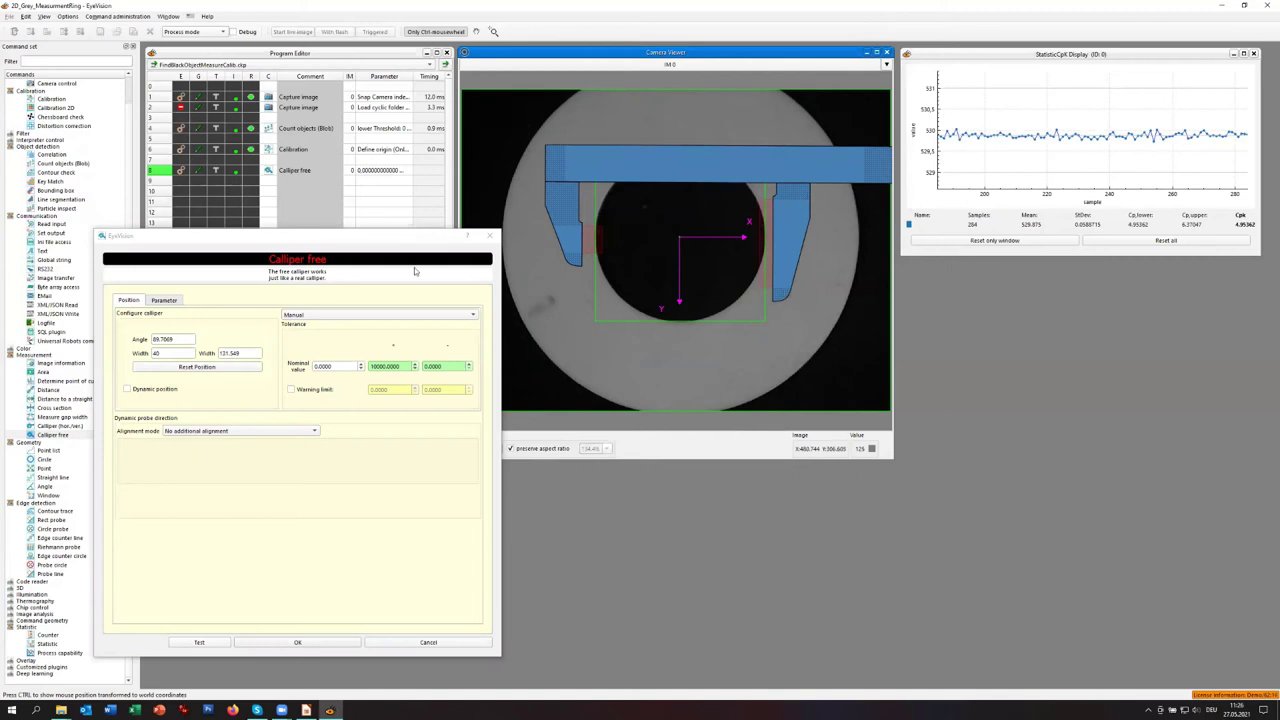
pyautogui.moveTo(566, 262); pyautogui.dragTo(575, 233)
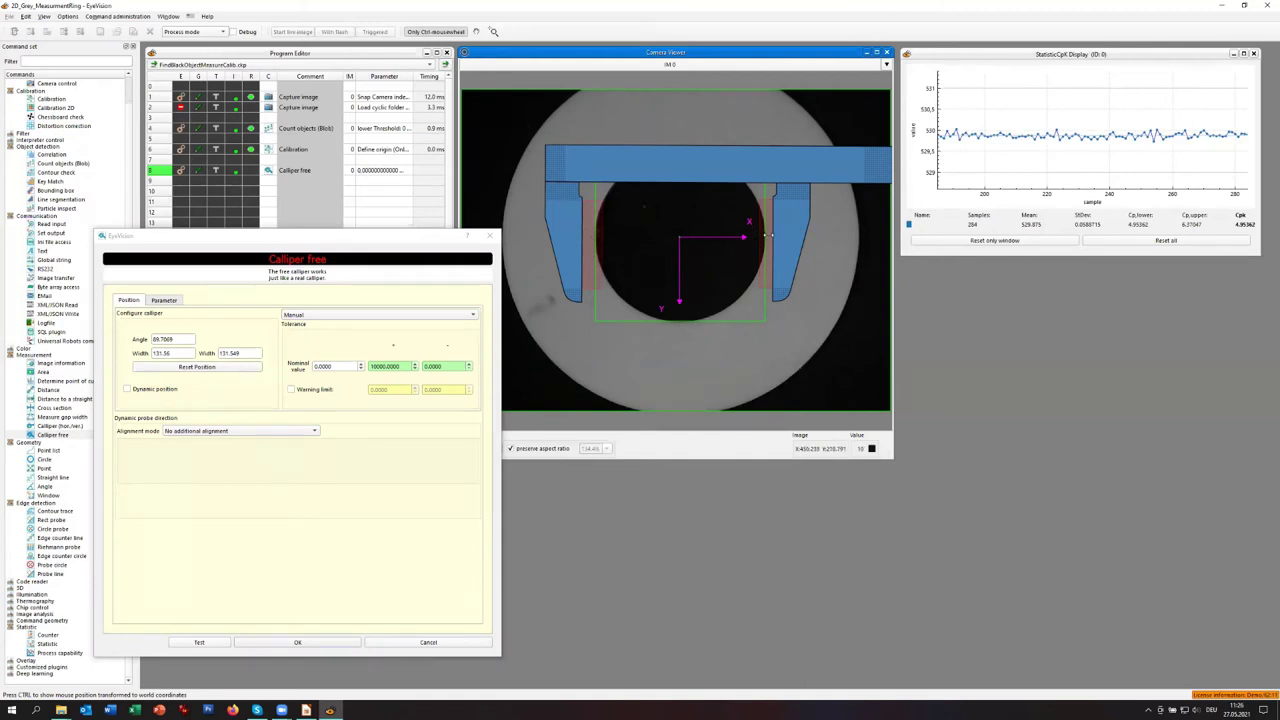
# - Test the calliper, set the threshold of both jaws to 80, accept it after retesting, and check its last result
pyautogui.click(200, 642)
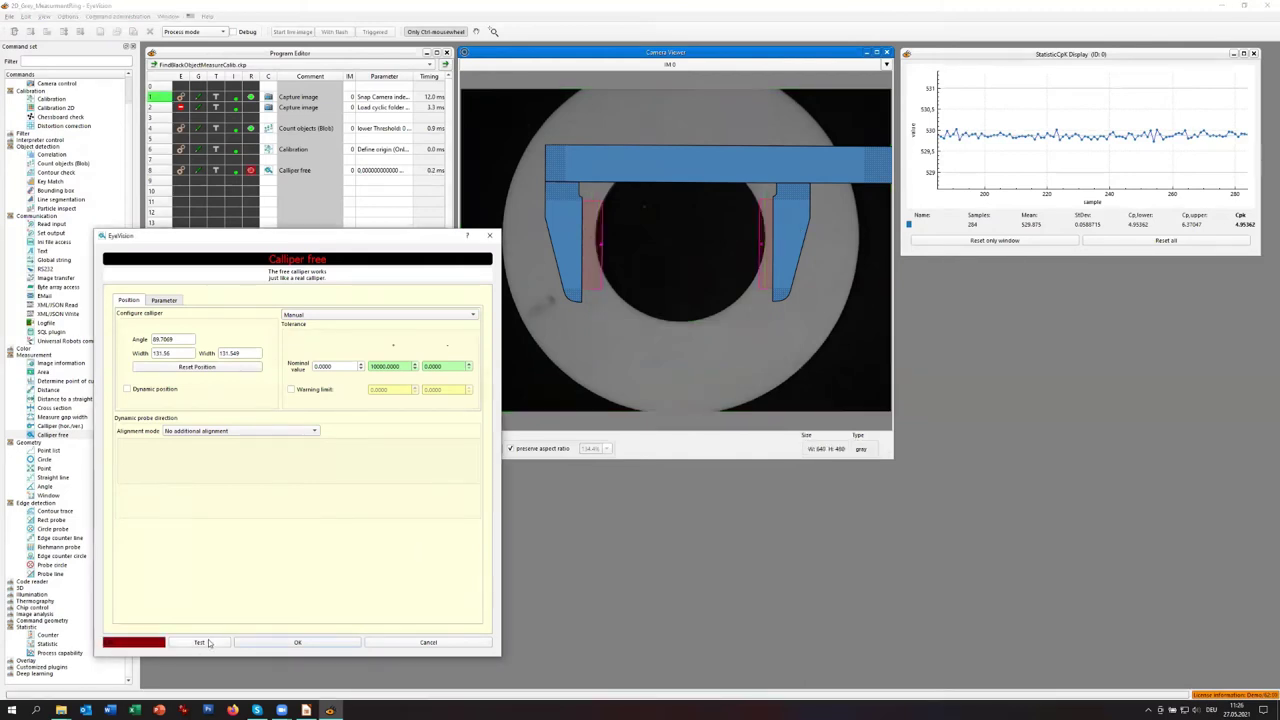
pyautogui.click(168, 300)
pyautogui.doubleClick(446, 383)
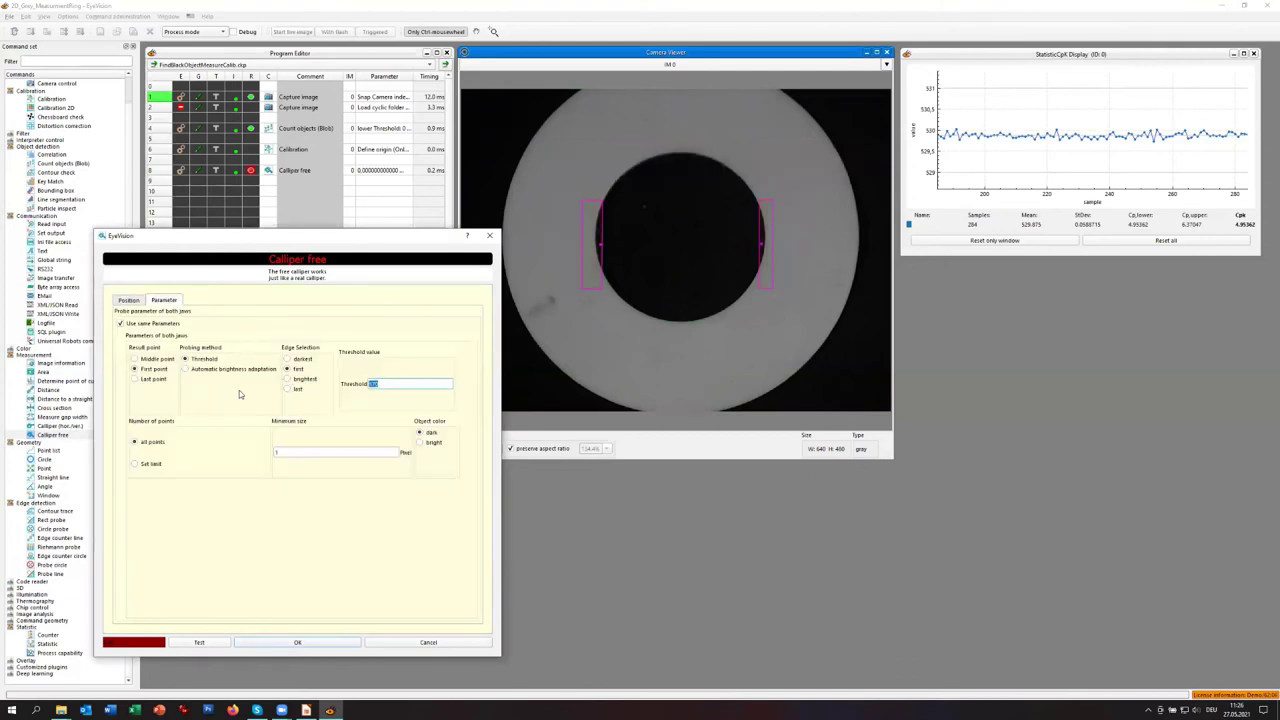
pyautogui.write('80')
pyautogui.click(224, 642)
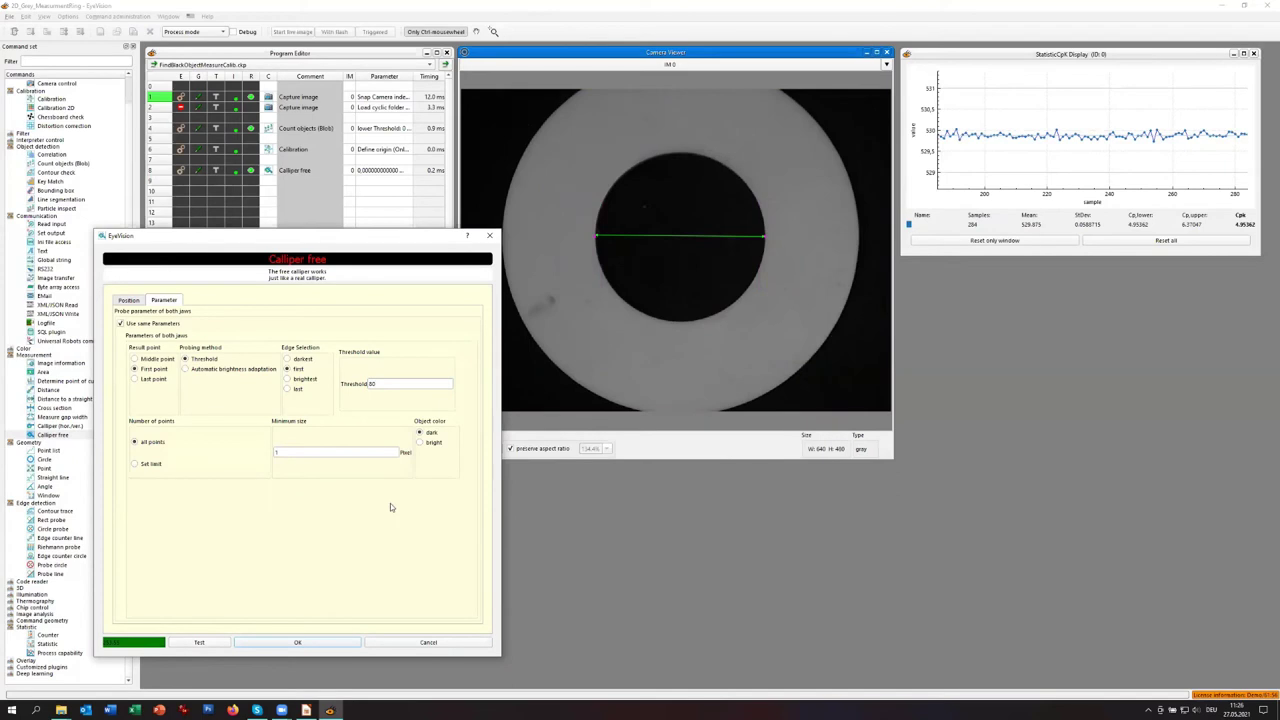
pyautogui.click(339, 641)
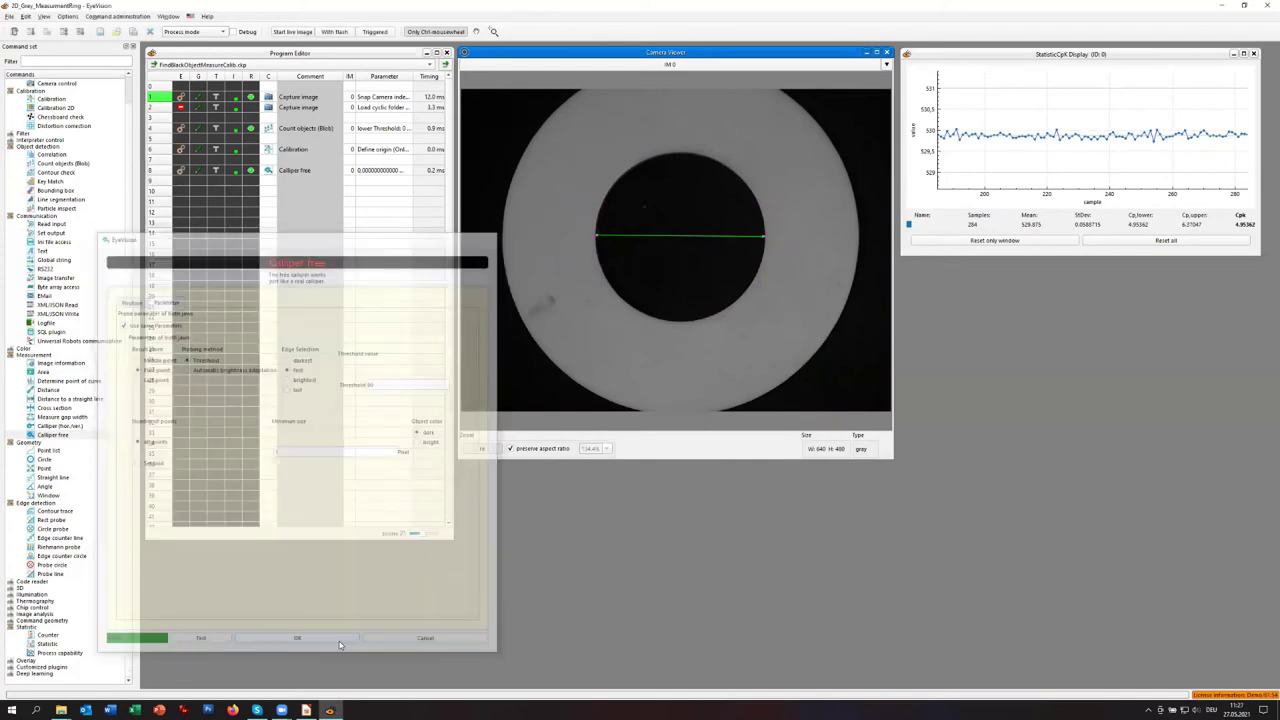
pyautogui.rightClick(270, 174)
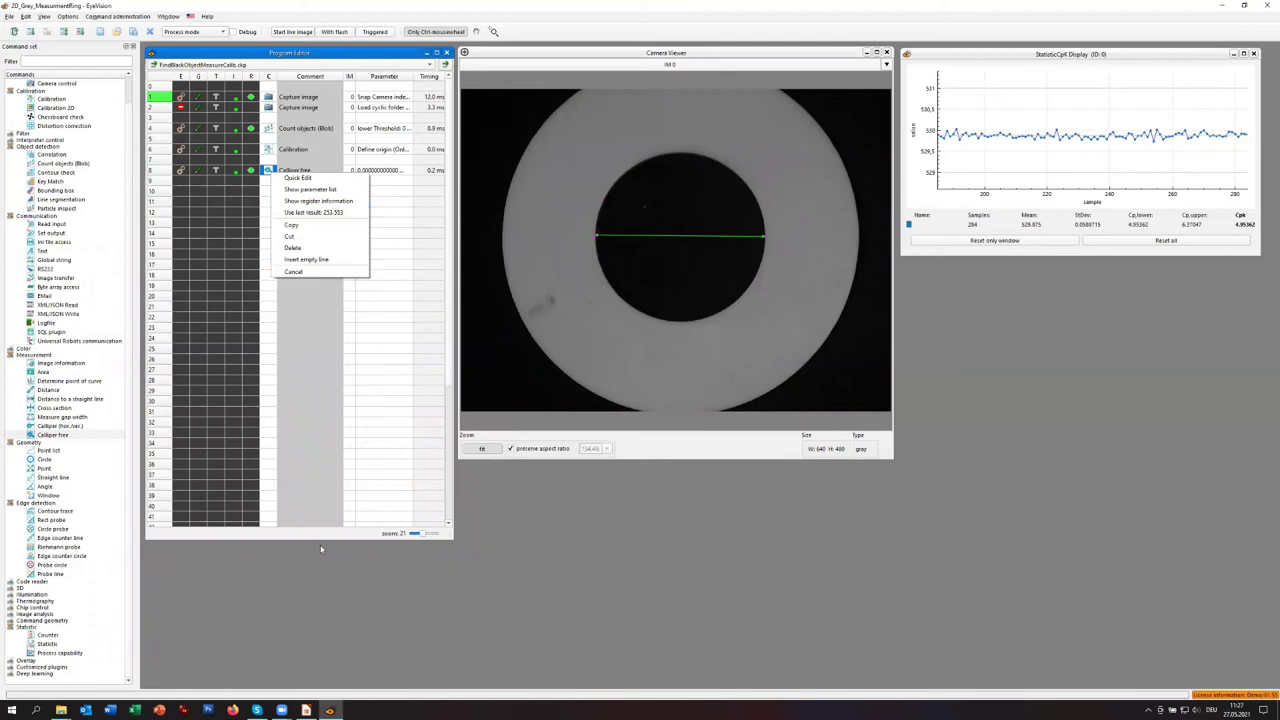
pyautogui.click(310, 347)
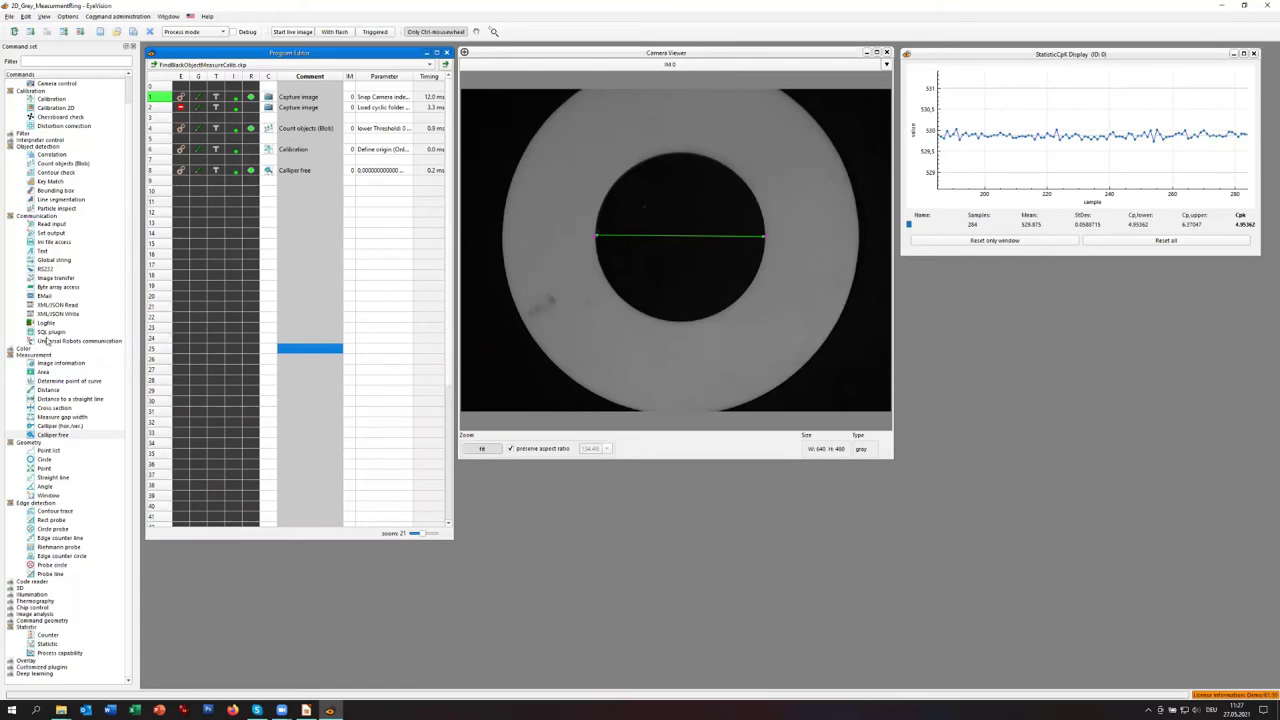
# - Add an Access to variable command in line 9 that arithmetically divides the manual value 10 by the value in register index 0
pyautogui.scroll(1, 50, 305)
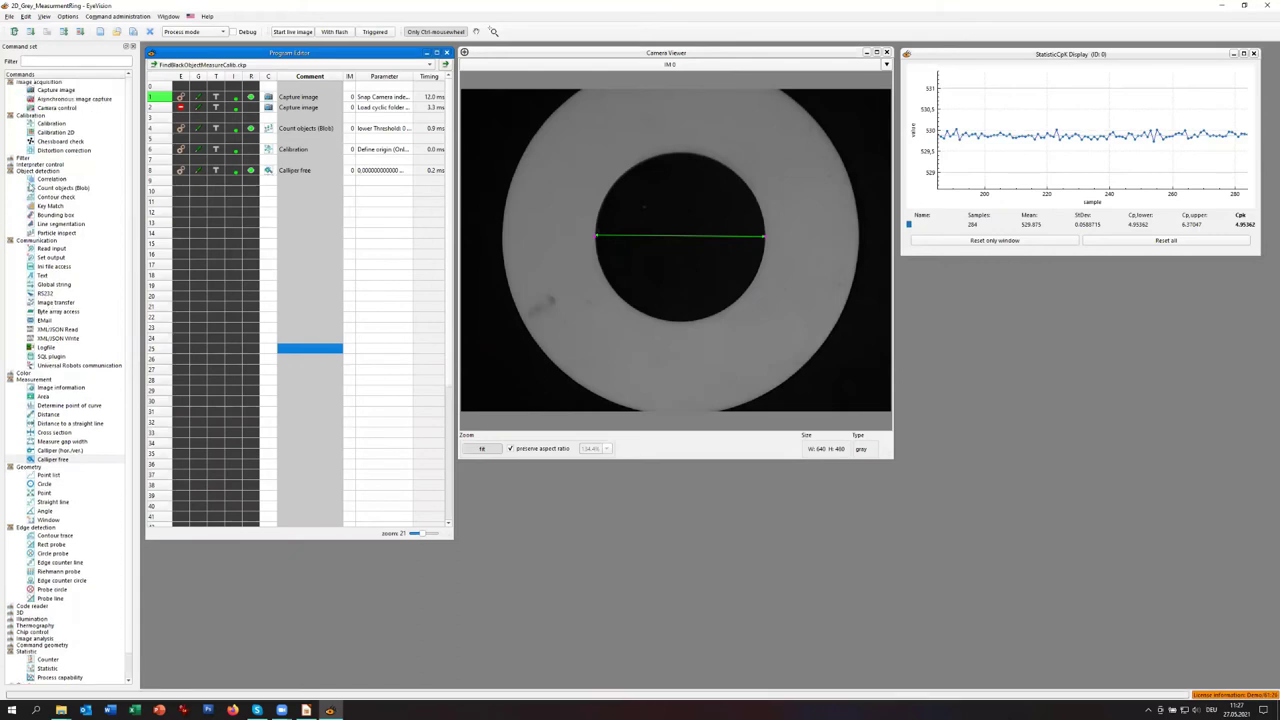
pyautogui.click(10, 165)
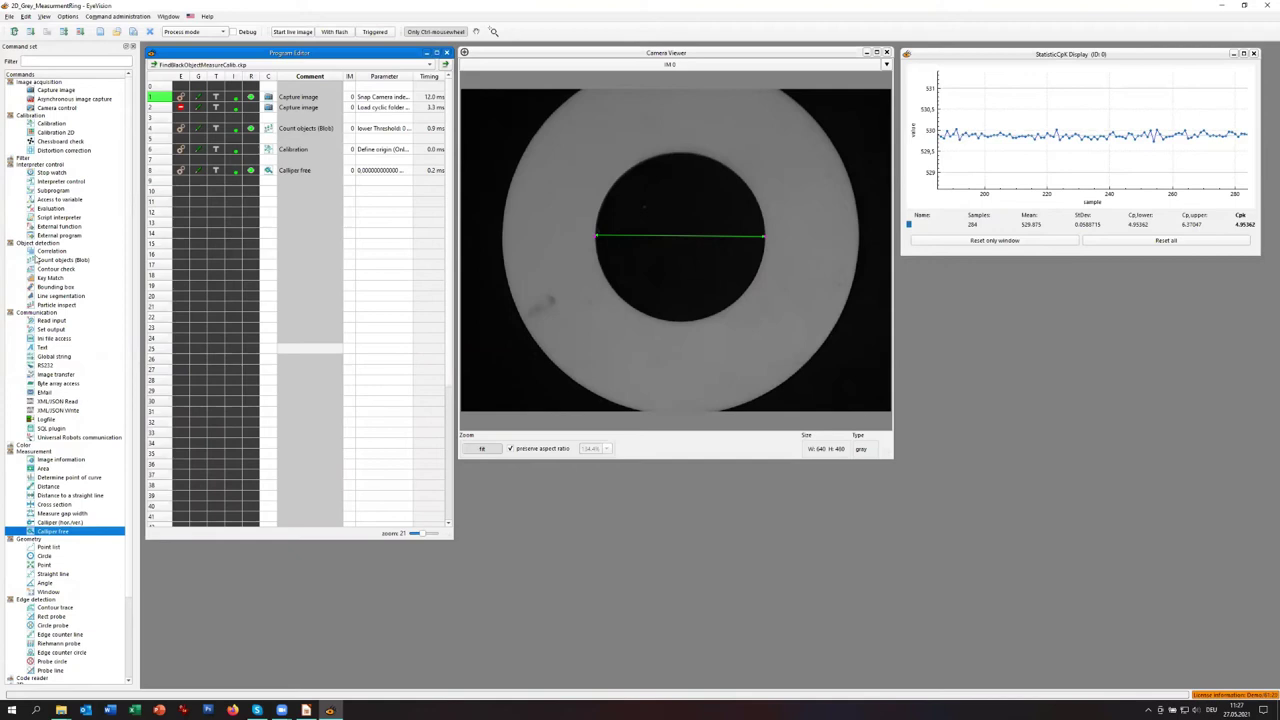
pyautogui.moveTo(50, 199); pyautogui.dragTo(270, 185)
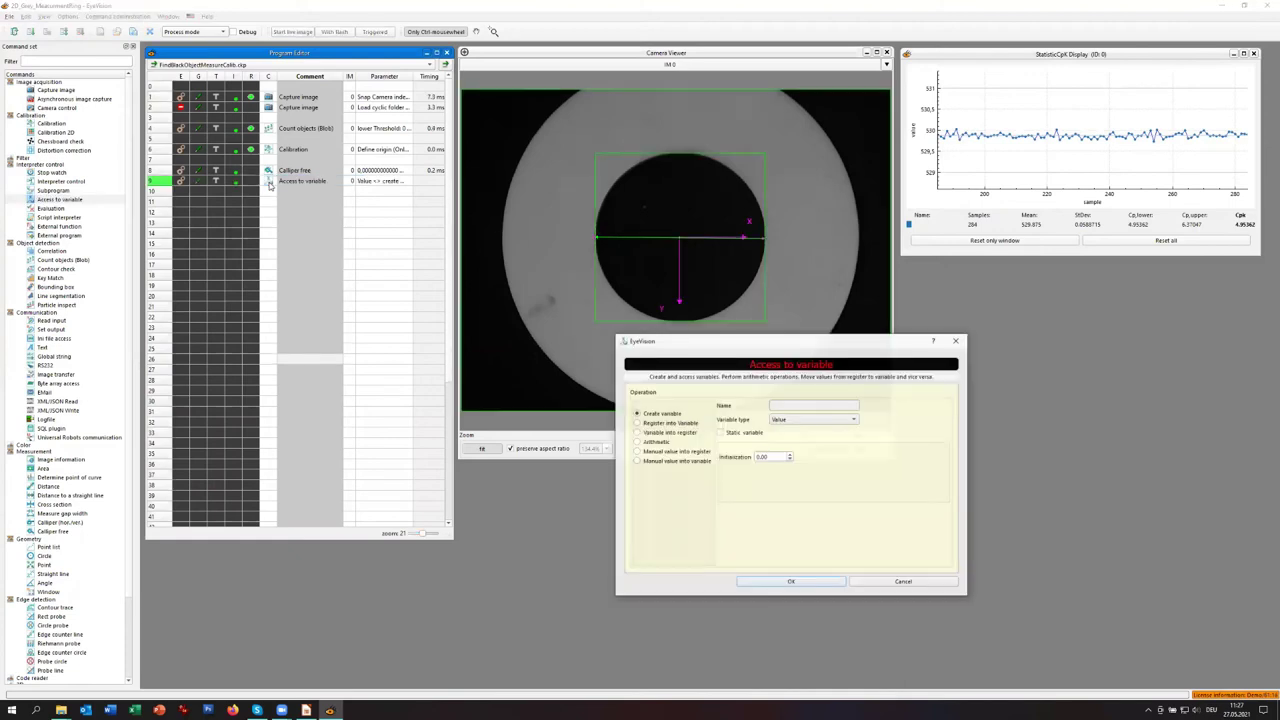
pyautogui.click(657, 442)
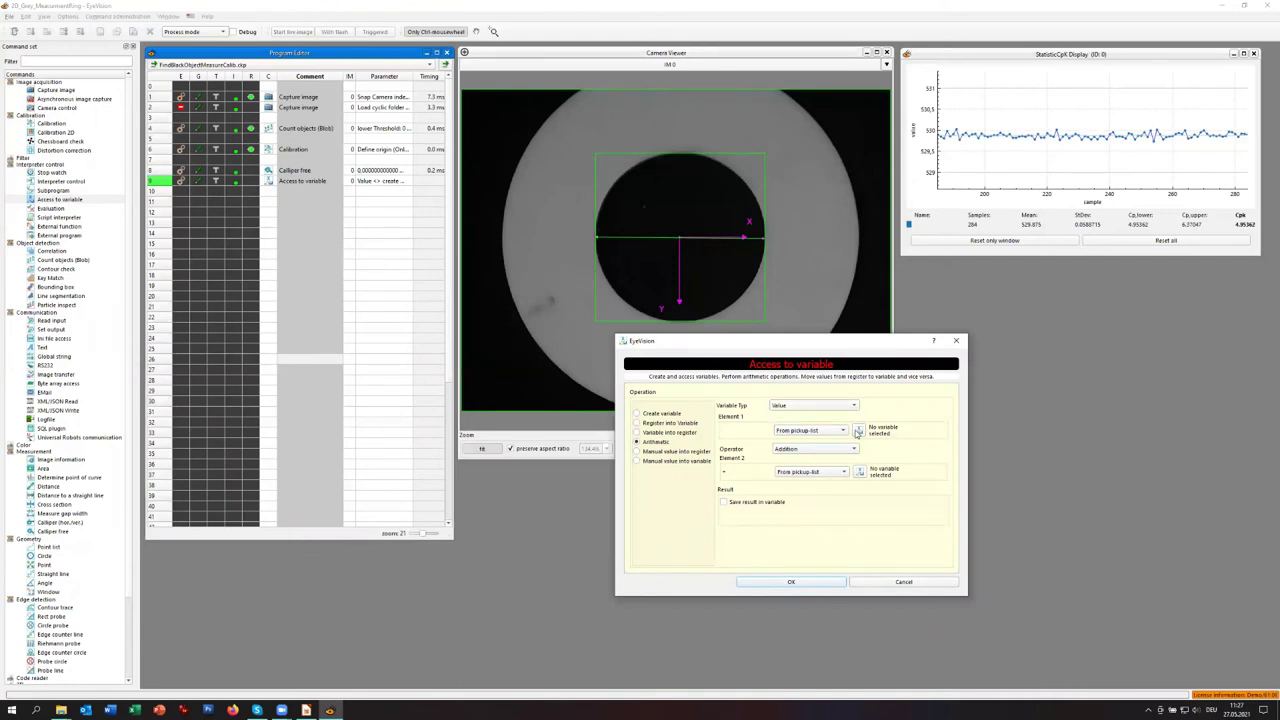
pyautogui.click(848, 431)
pyautogui.click(836, 441)
pyautogui.click(855, 451)
pyautogui.click(843, 480)
pyautogui.click(843, 473)
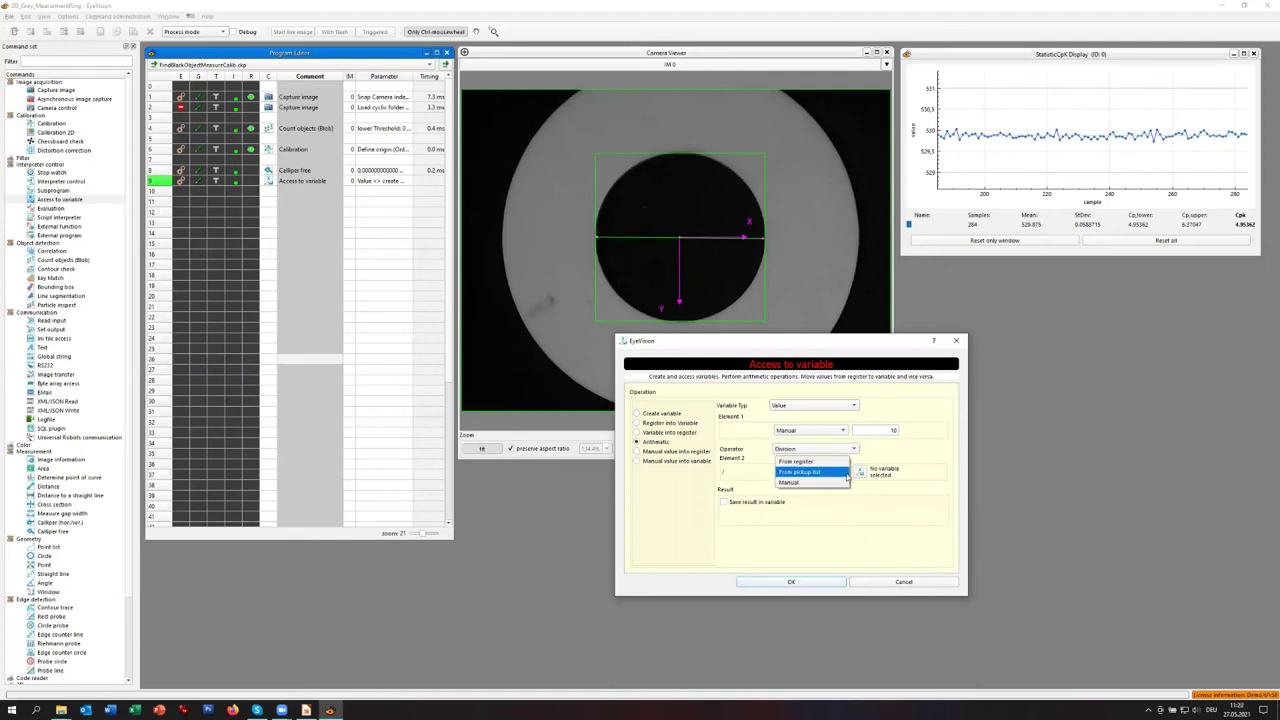
pyautogui.click(798, 461)
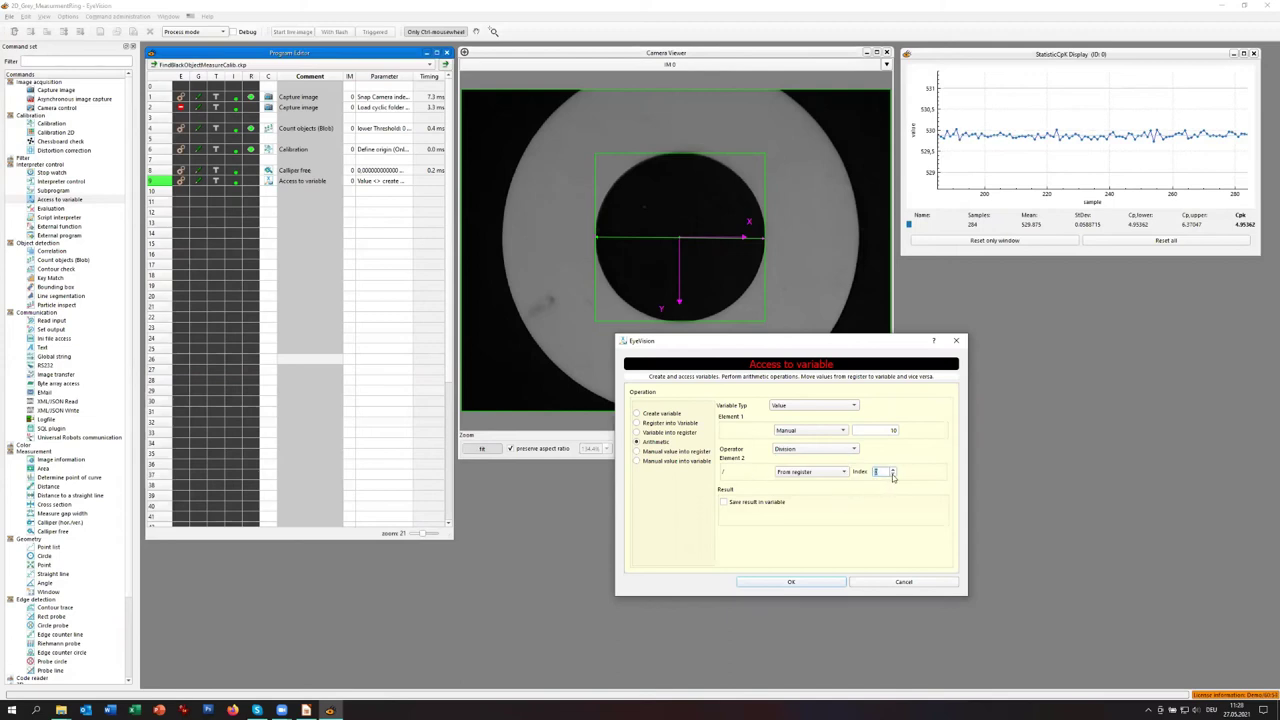
pyautogui.click(790, 581)
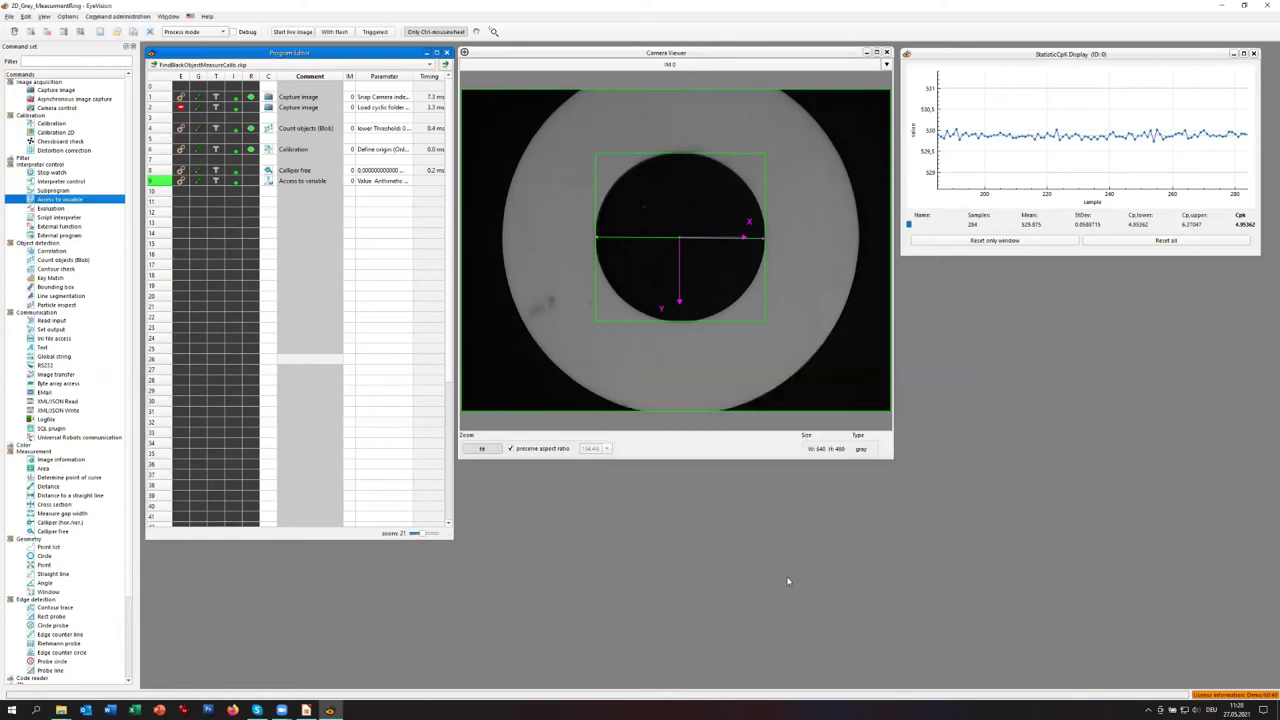
# - Execute the program down to line 11 and check the last result of the Access to variable command
pyautogui.click(269, 200)
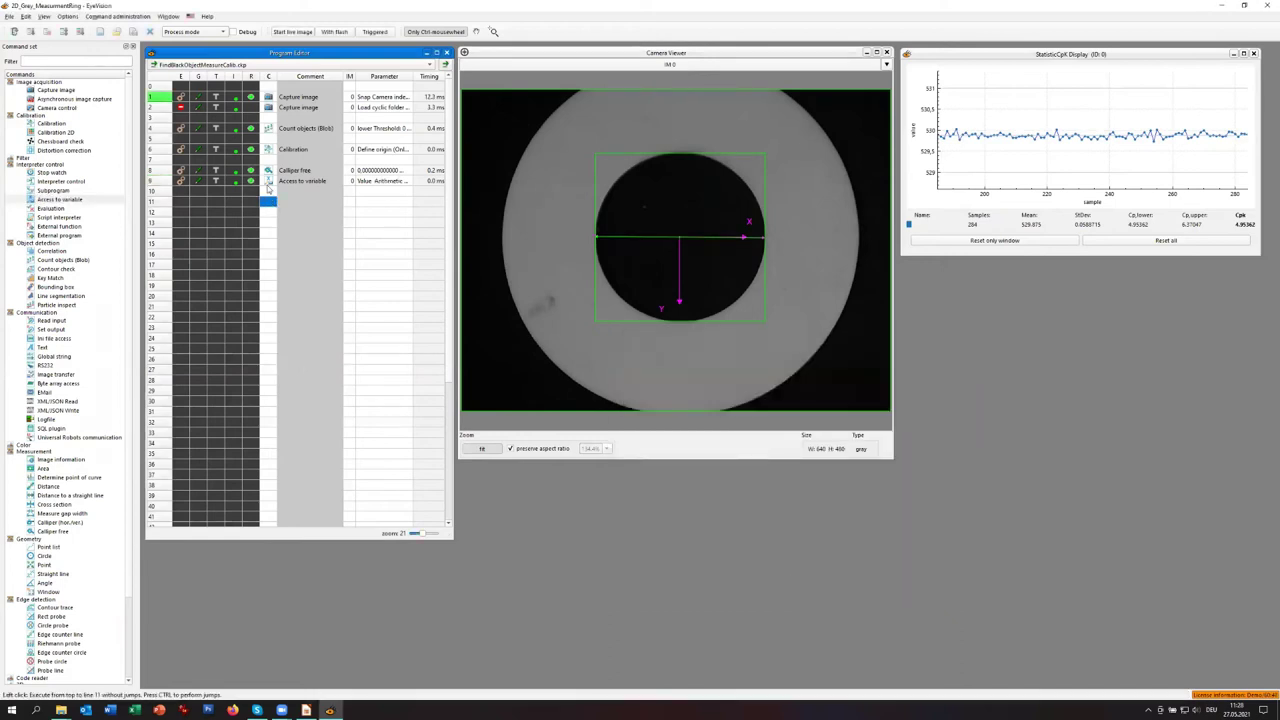
pyautogui.rightClick(268, 182)
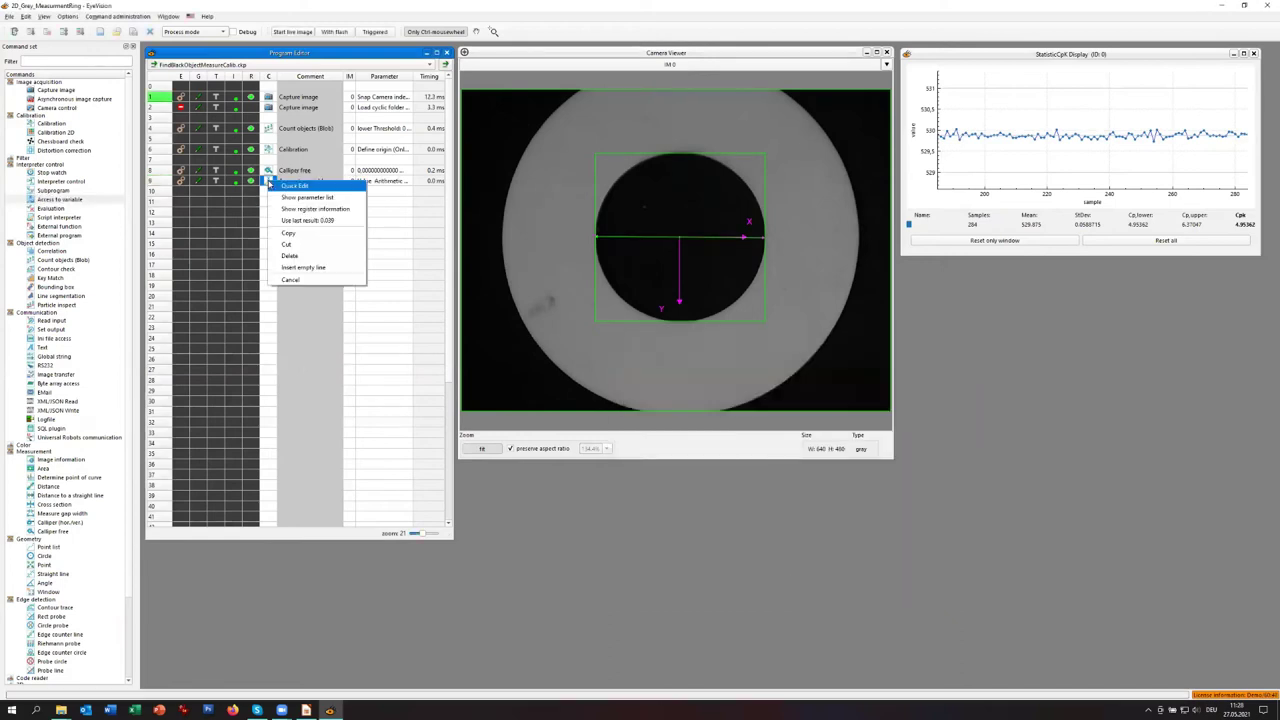
pyautogui.click(682, 559)
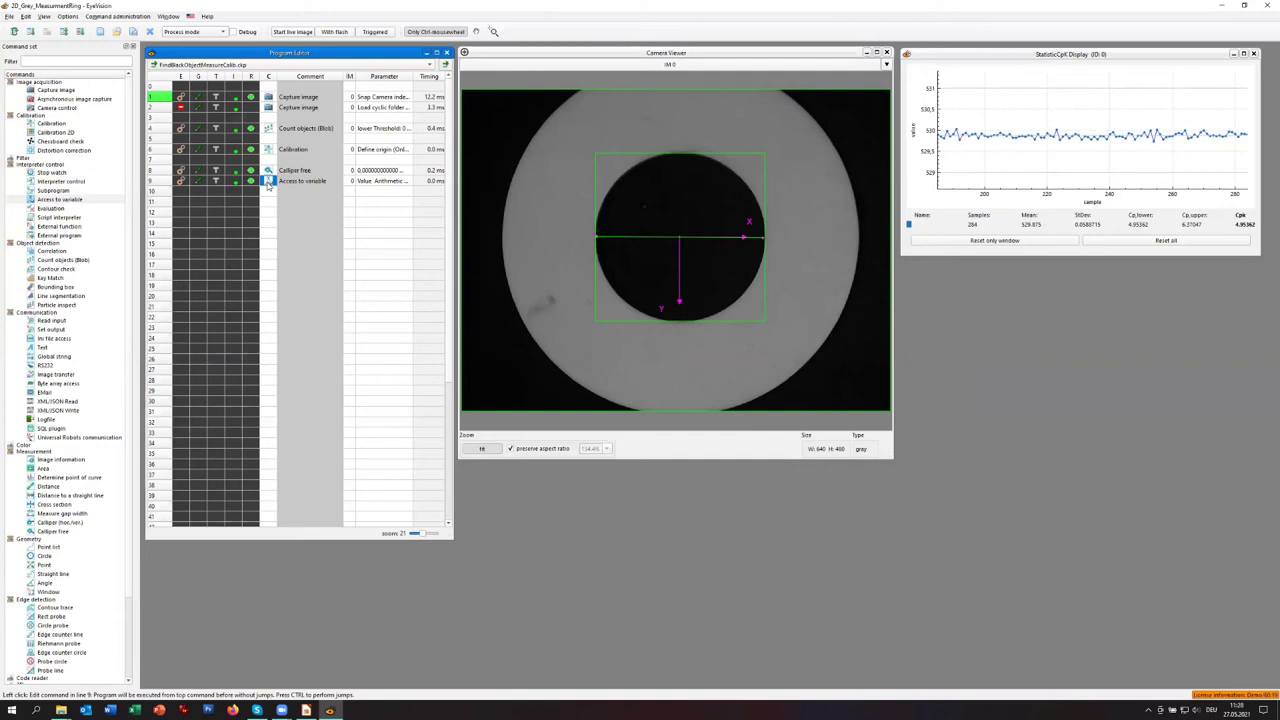
# - Review the arithmetic settings and the element 1 source options of the Access to variable command without changing them
pyautogui.moveTo(268, 186)
pyautogui.doubleClick(268, 181)
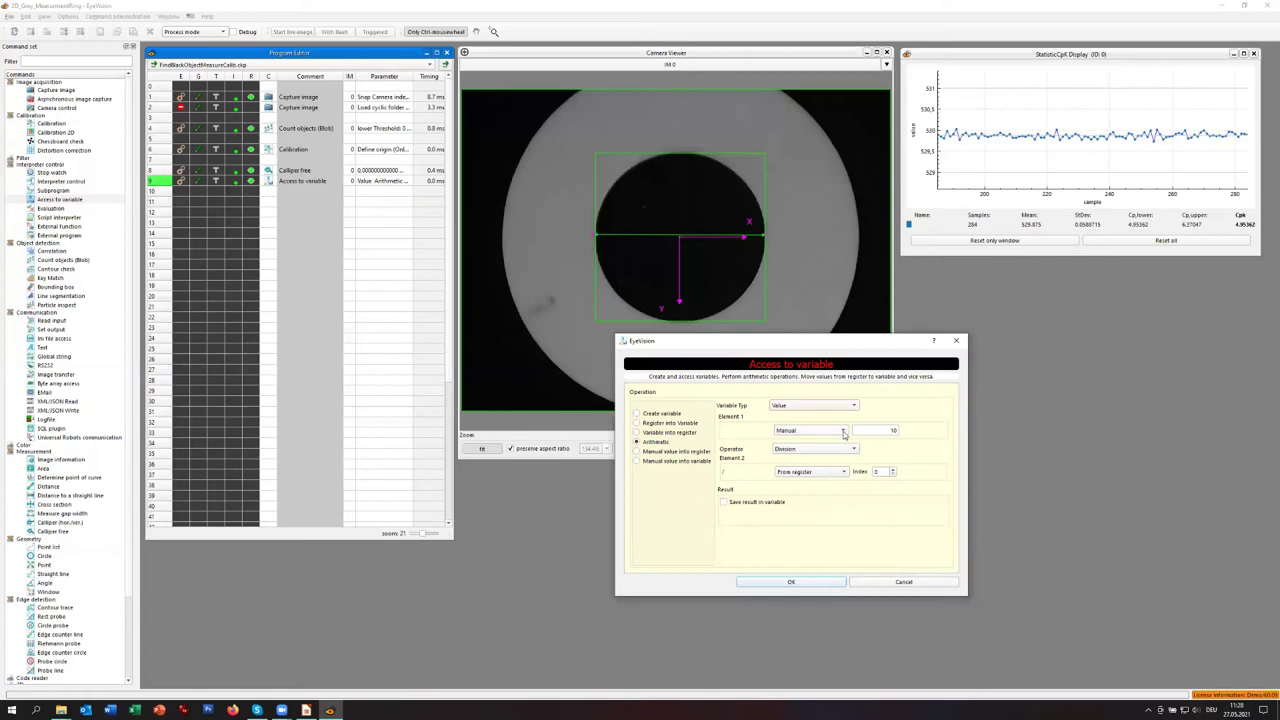
pyautogui.click(843, 431)
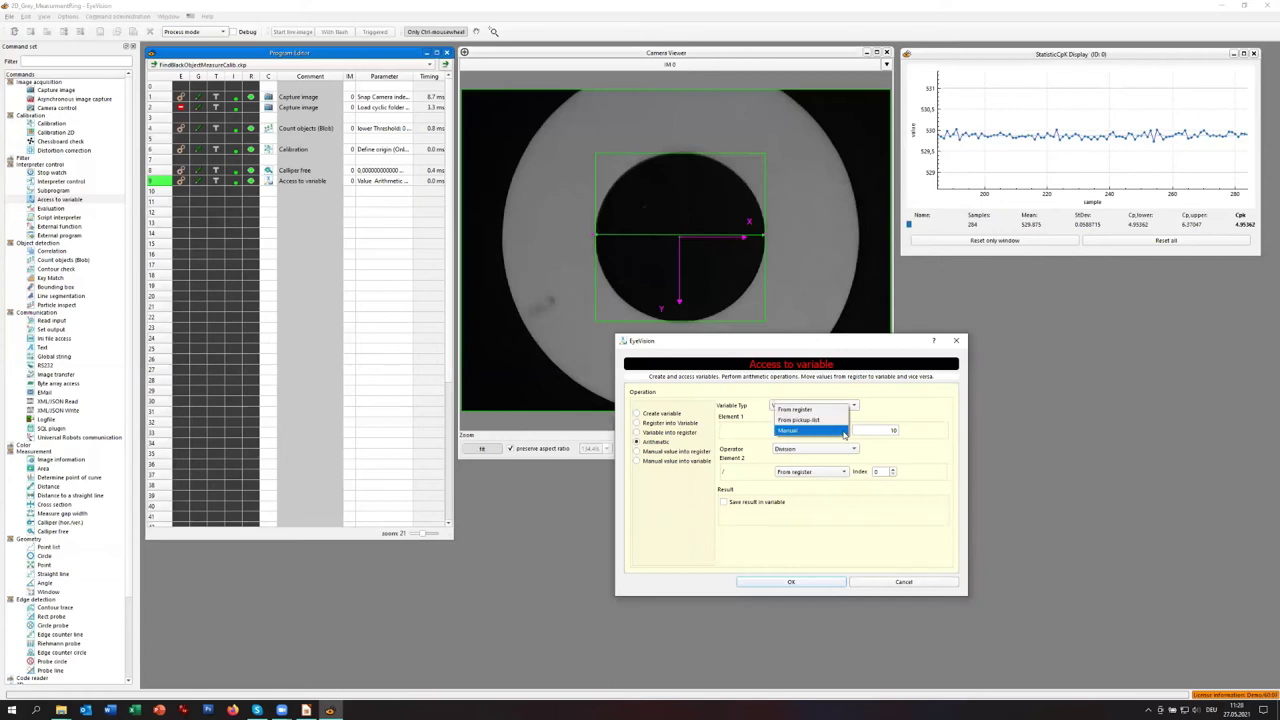
pyautogui.click(845, 431)
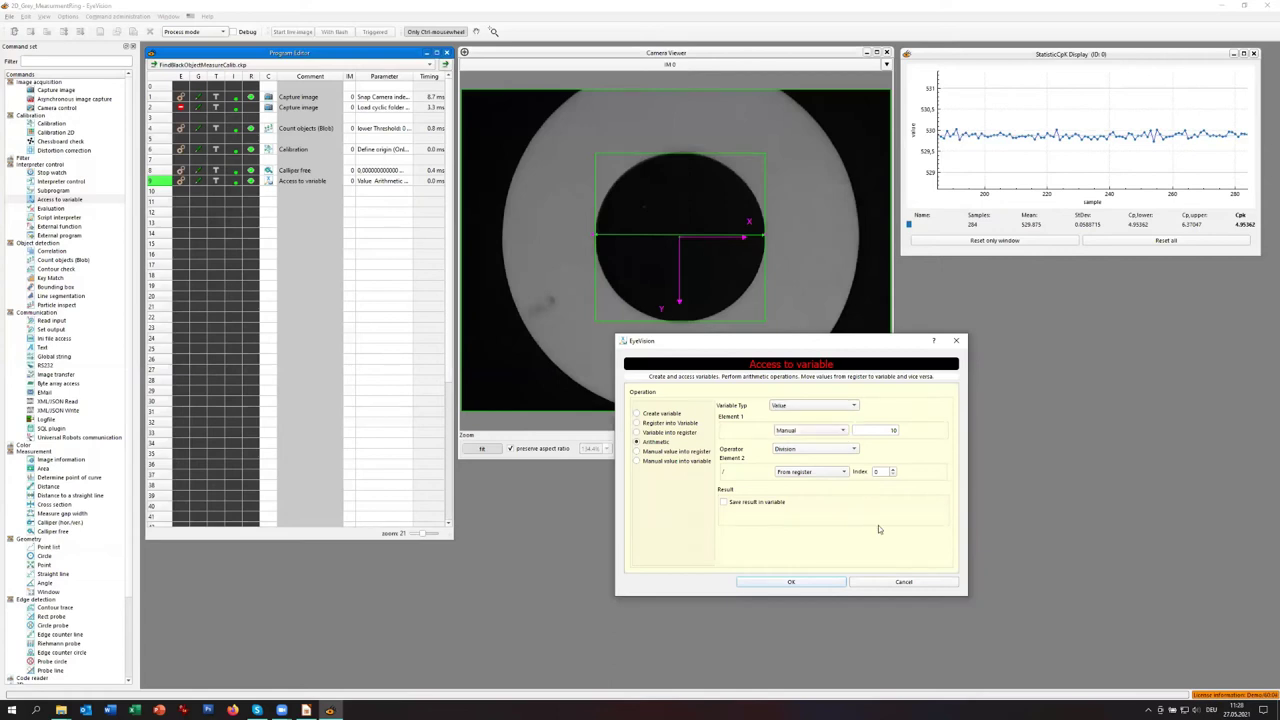
pyautogui.click(886, 583)
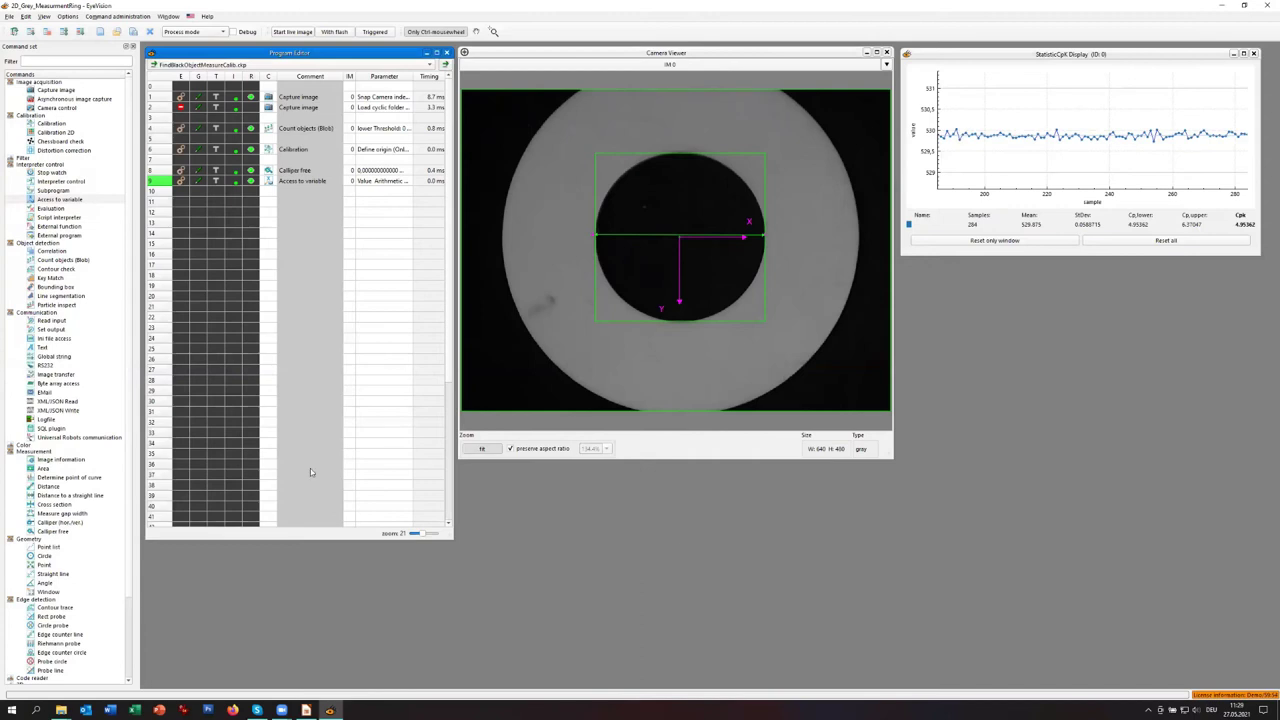
# - Display the value register viewer to inspect the stored measurement values
pyautogui.click(45, 17)
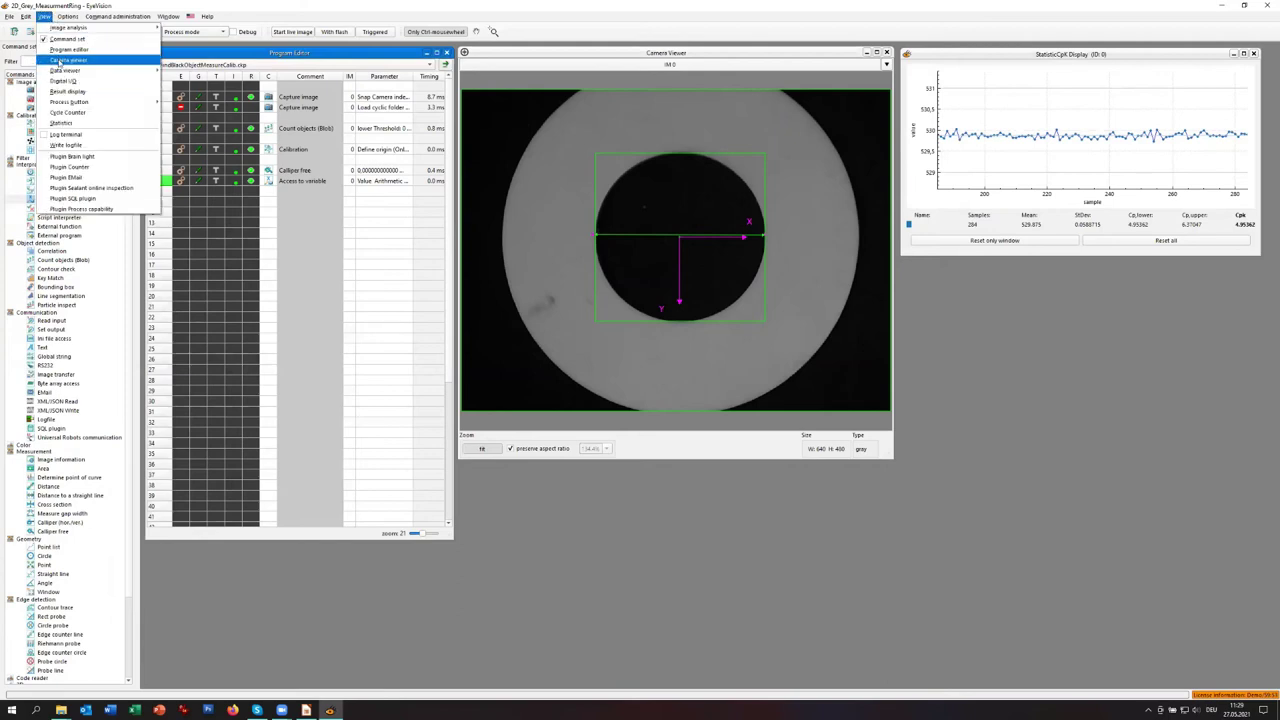
pyautogui.moveTo(62, 71)
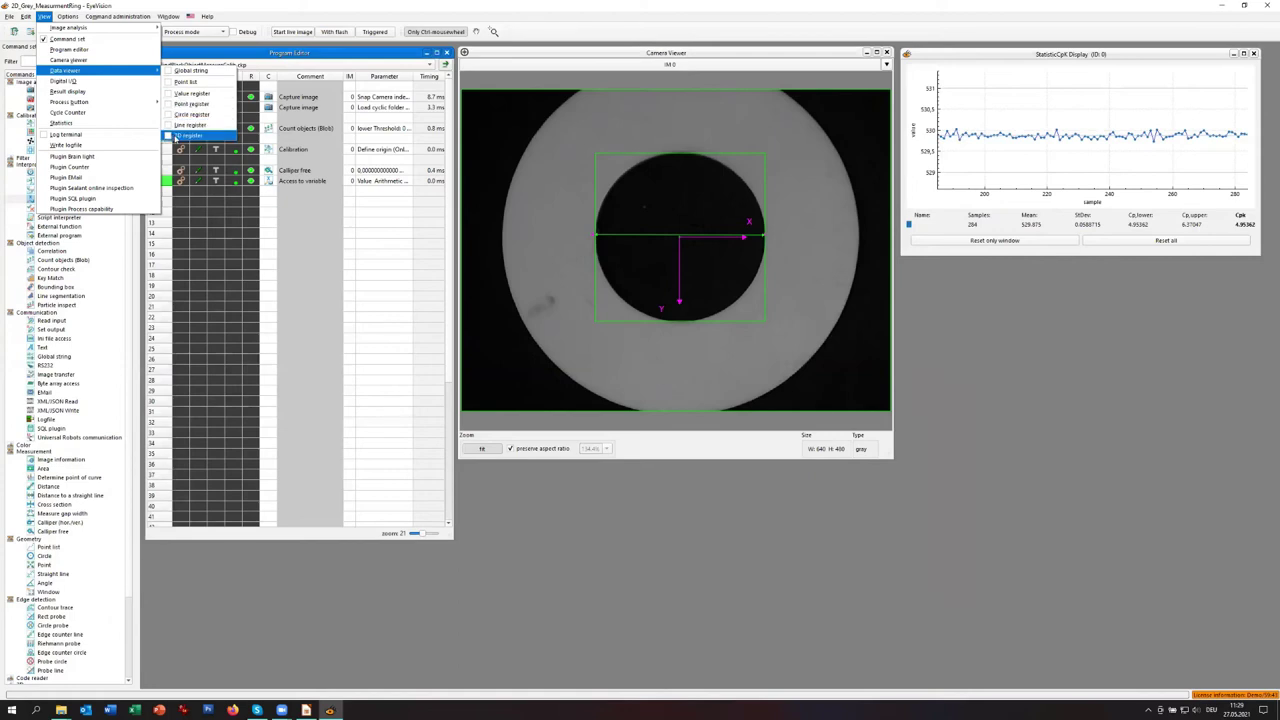
pyautogui.click(191, 93)
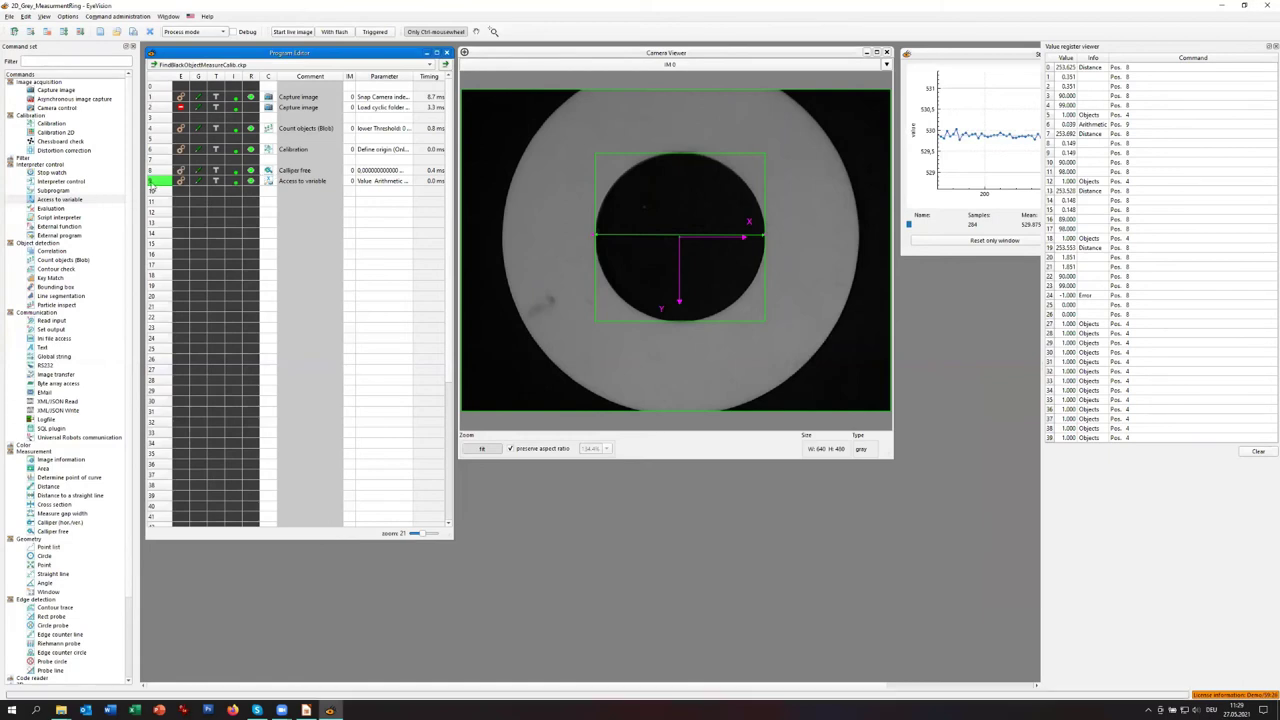
# - Insert an empty line above the Access to variable command so that it moves to line 10
pyautogui.click(154, 186)
pyautogui.rightClick(155, 184)
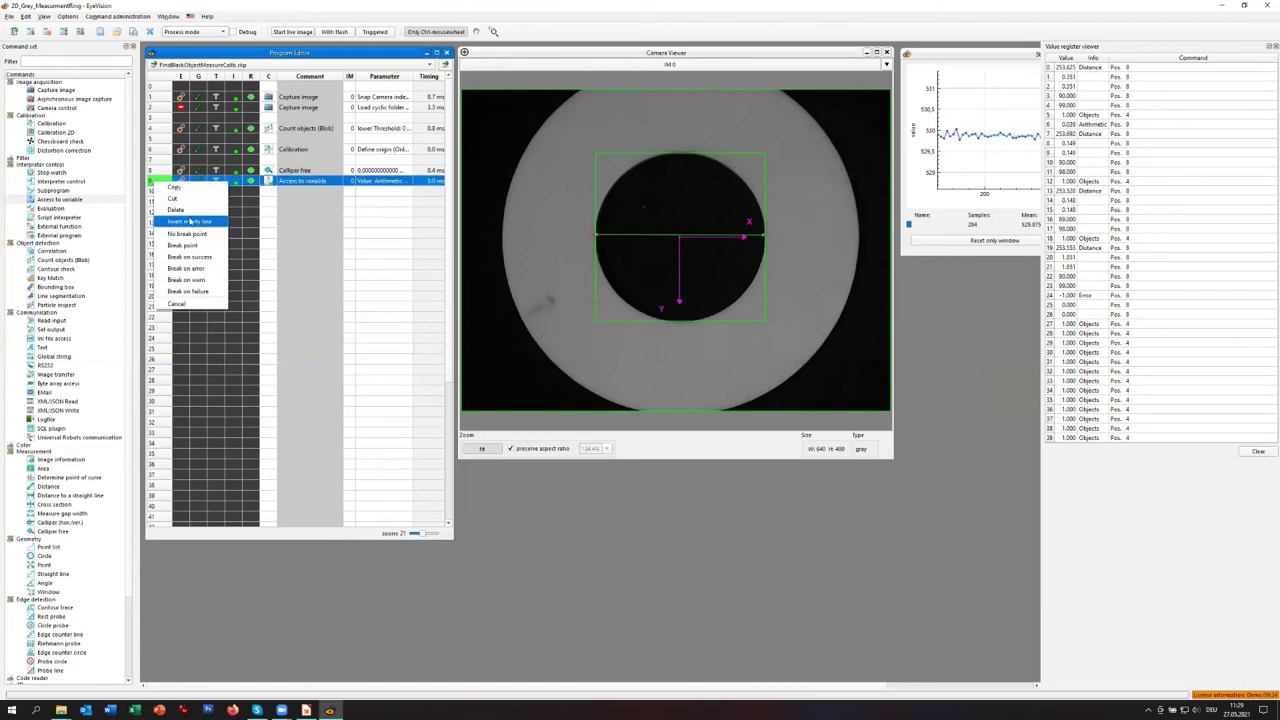
pyautogui.click(190, 221)
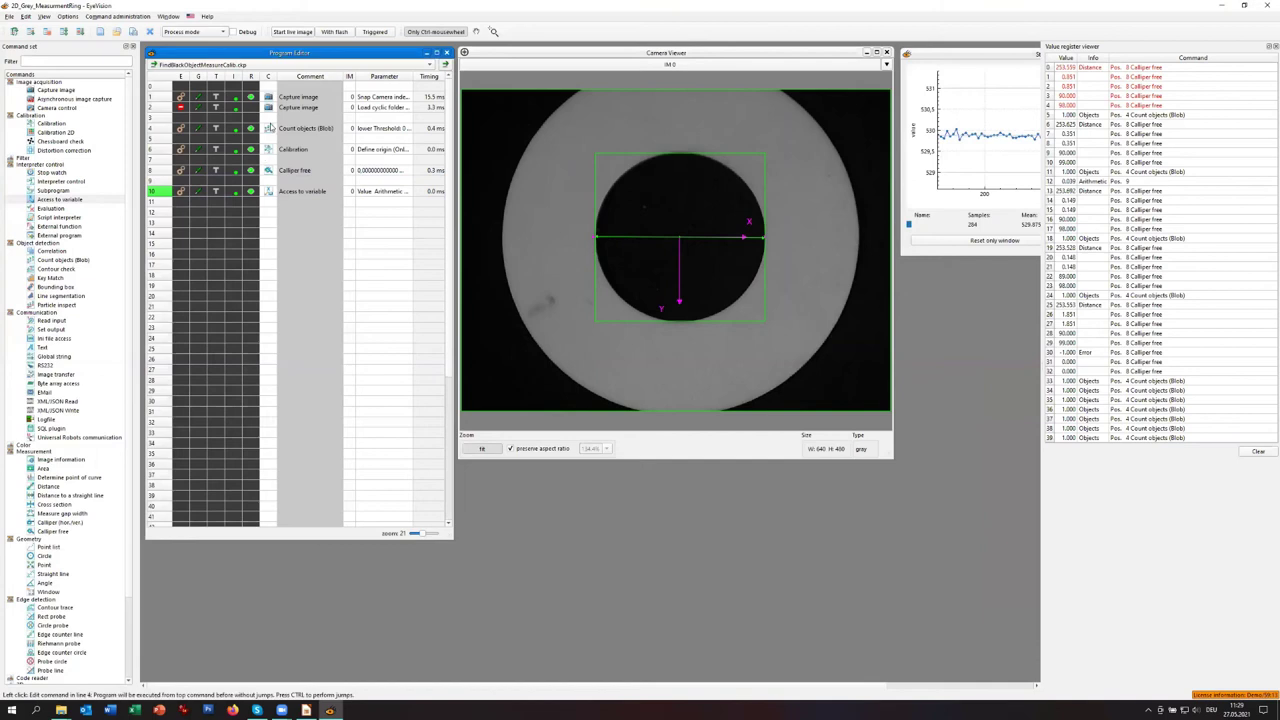
# - Review the origin settings of the Calibration command in line 6 without changing them, and close the value register viewer
pyautogui.rightClick(268, 151)
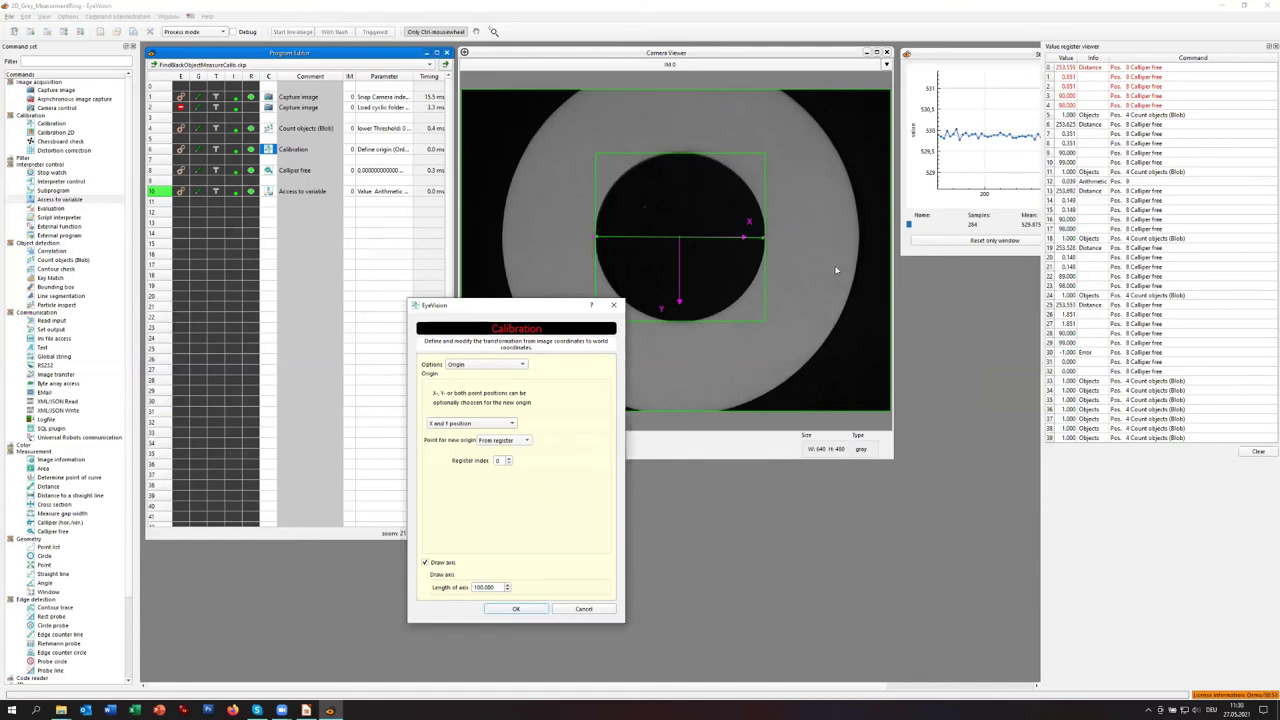
pyautogui.click(584, 609)
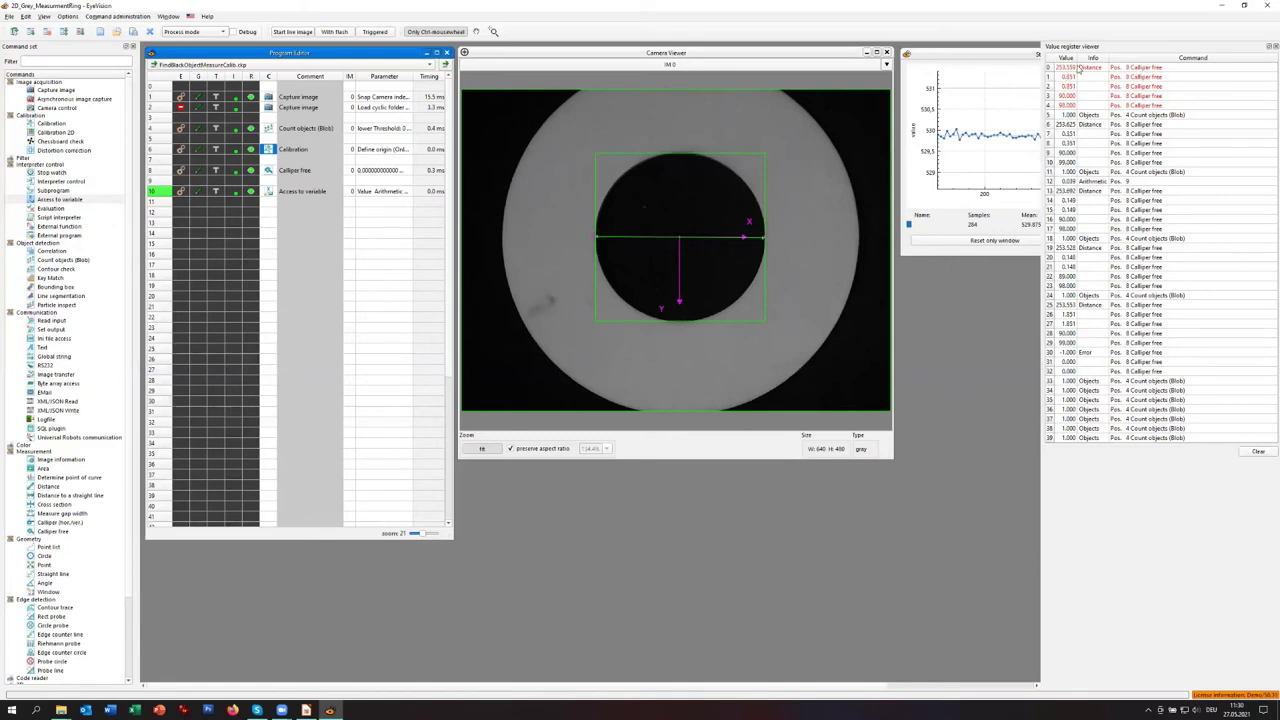
pyautogui.click(1266, 48)
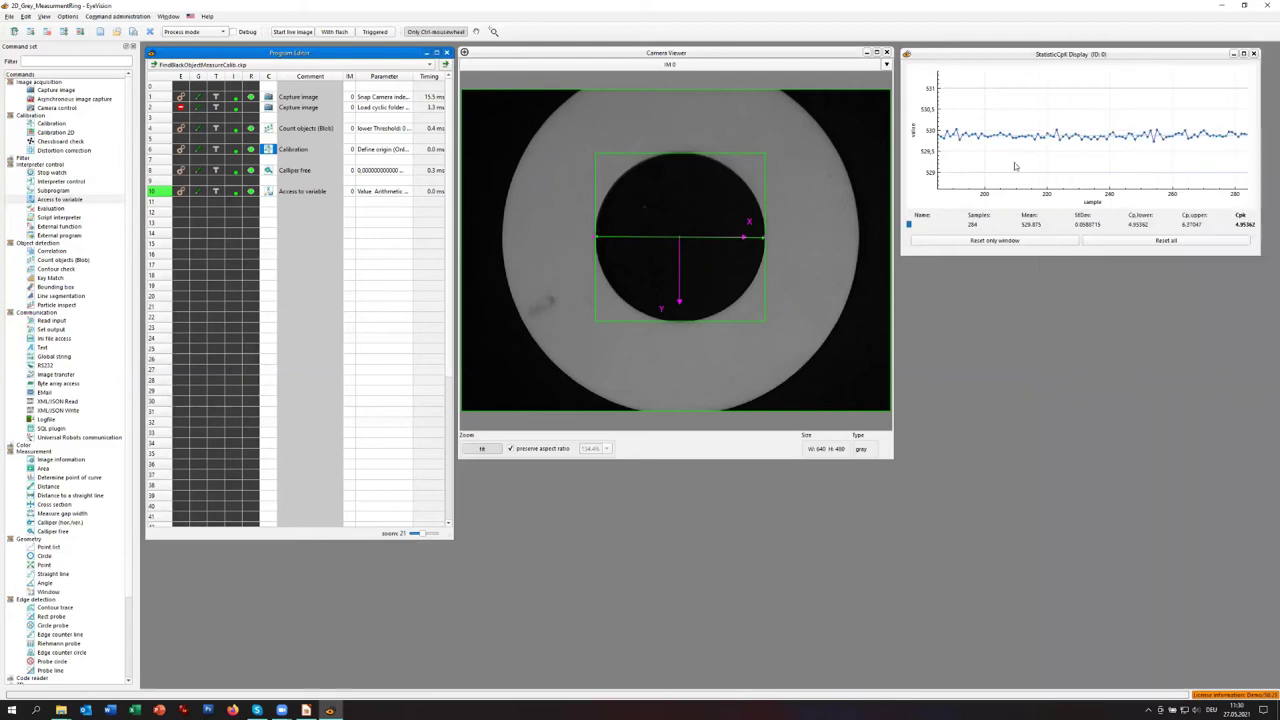
# - Execute the program down to line 11 and examine the arithmetic result in the reopened value register viewer
pyautogui.click(268, 210)
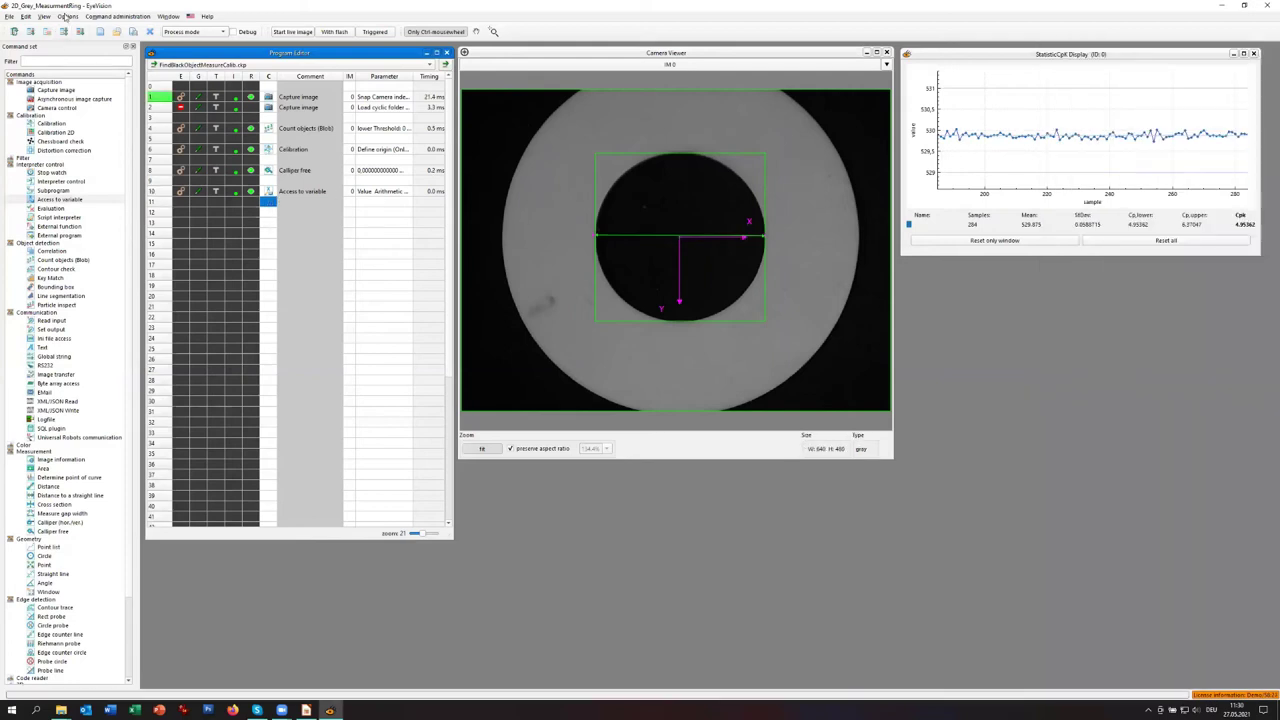
pyautogui.click(45, 17)
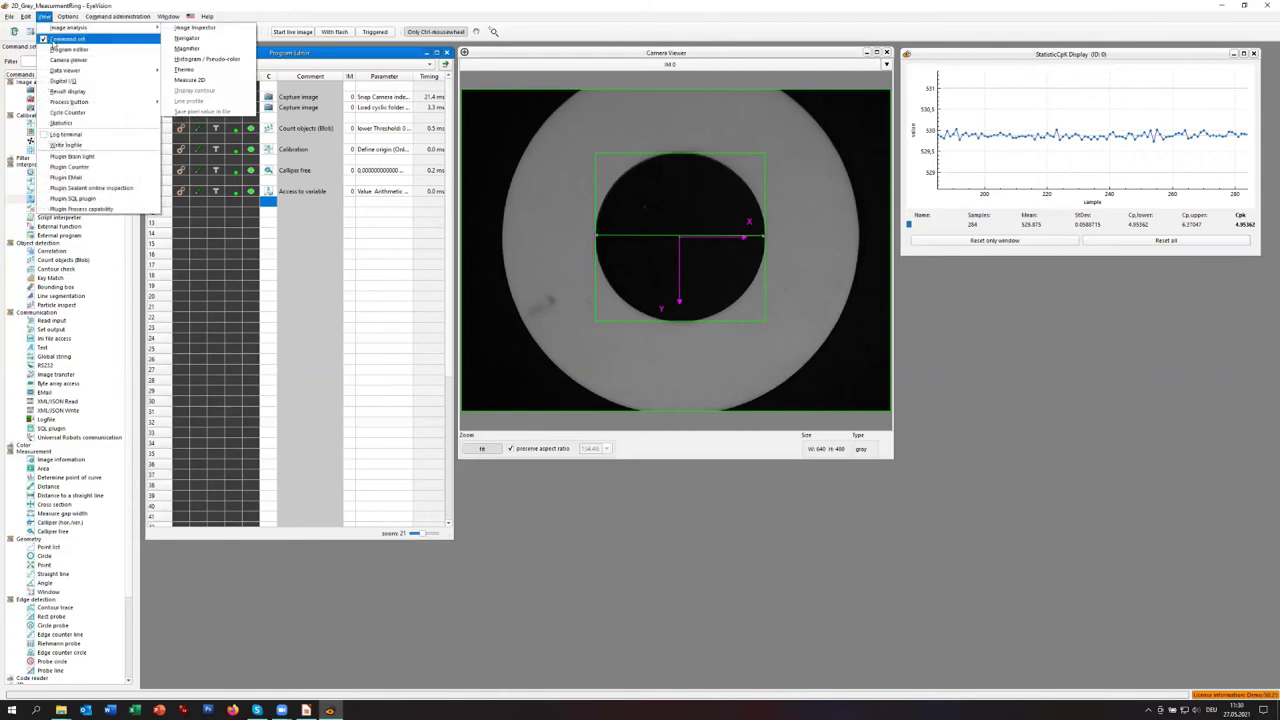
pyautogui.moveTo(128, 71)
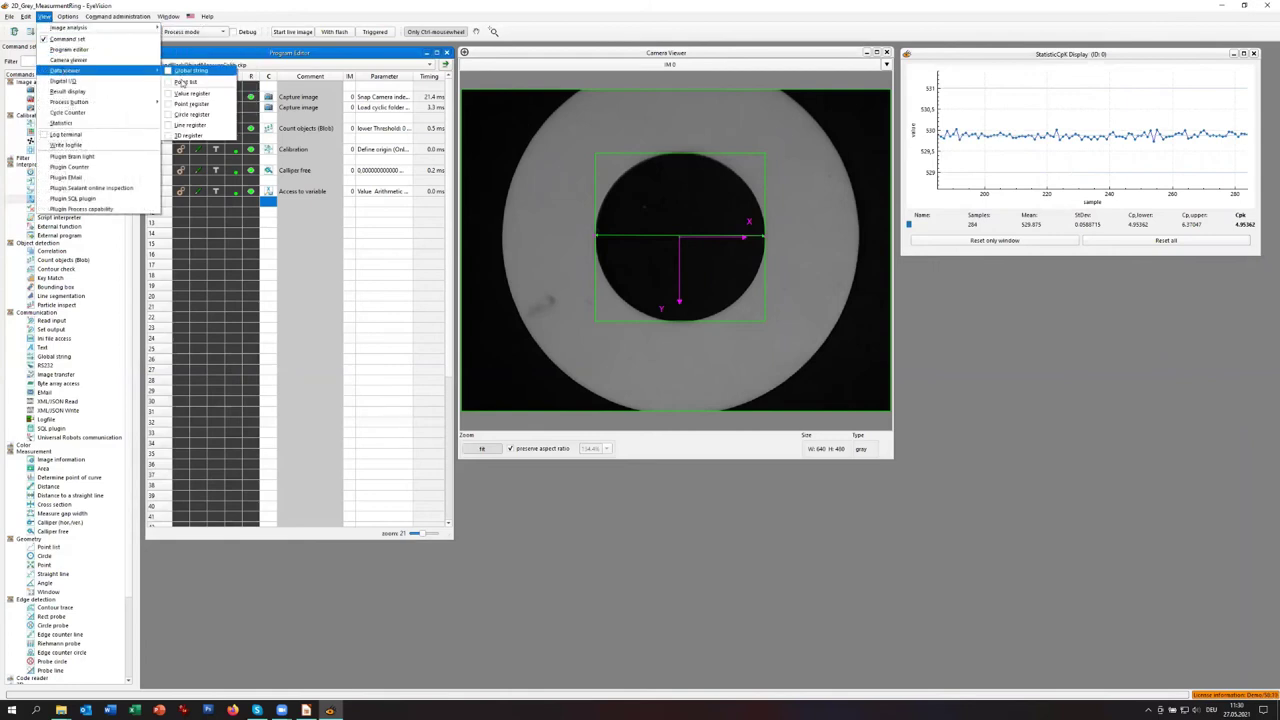
pyautogui.click(180, 93)
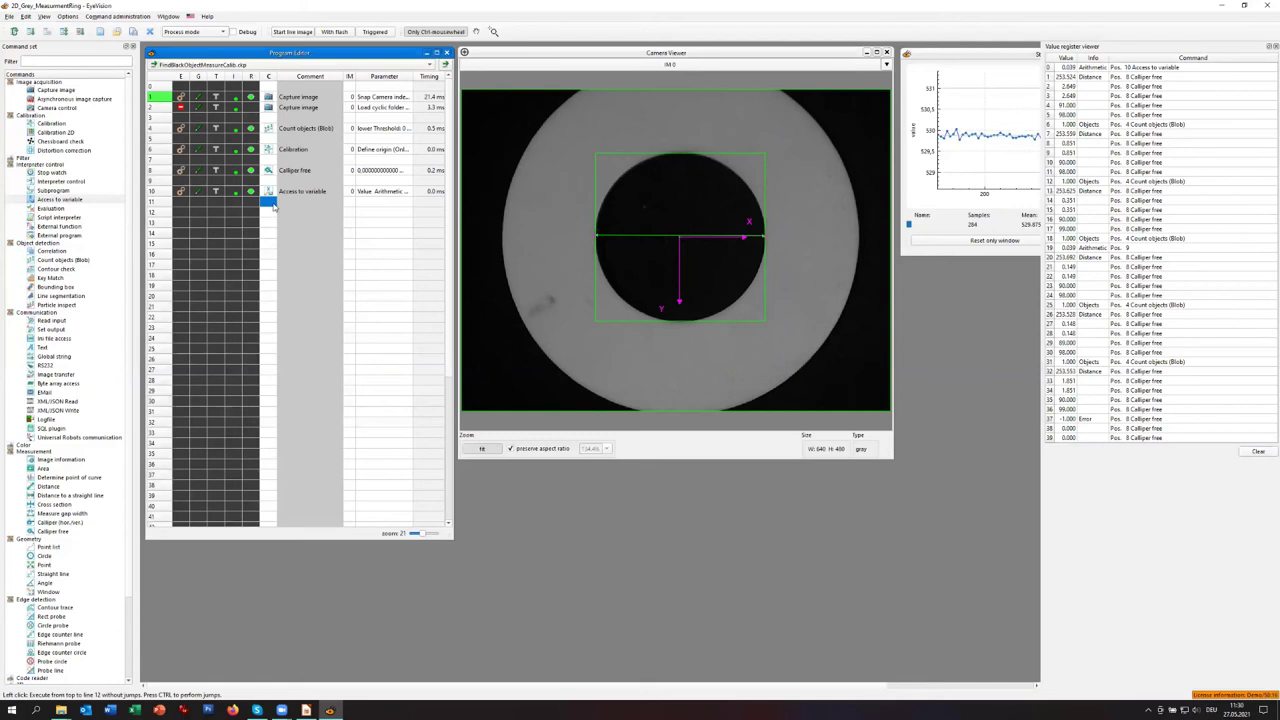
pyautogui.click(272, 205)
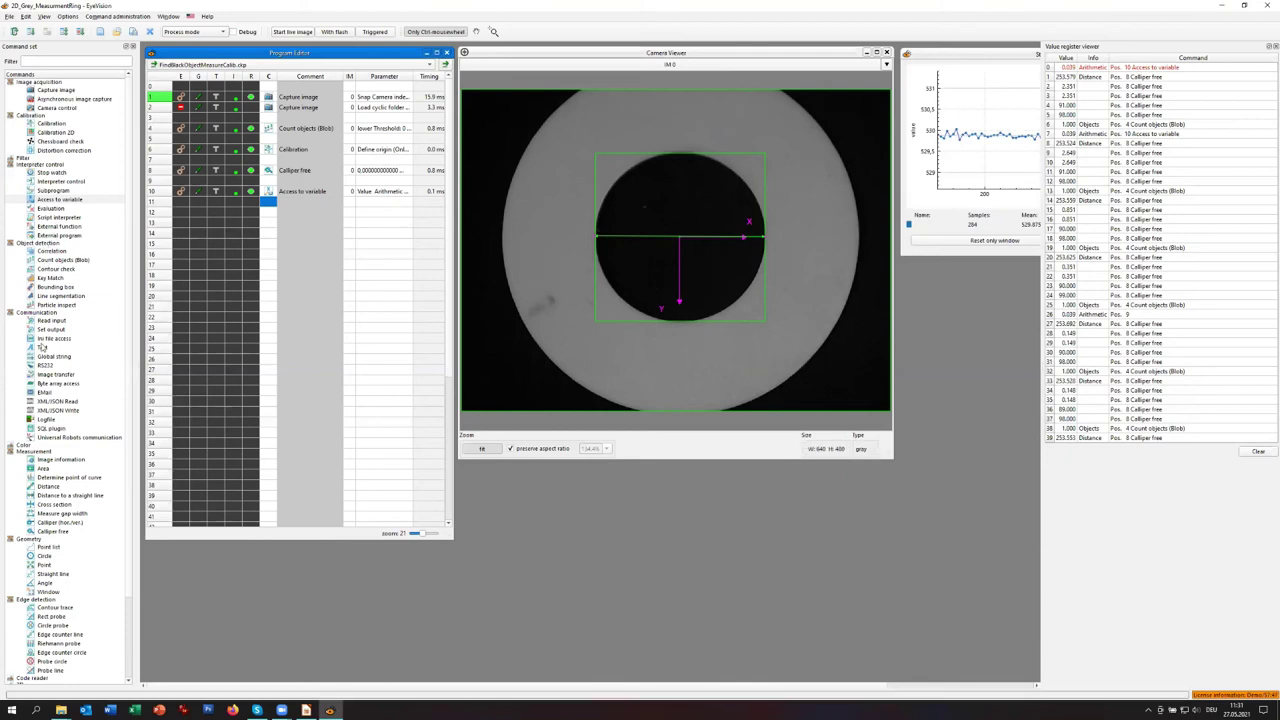
# - Add an Ini file access command in line 11 with write access to the file CalibValue.ini in the project's Data folder
pyautogui.moveTo(30, 341); pyautogui.dragTo(267, 209)
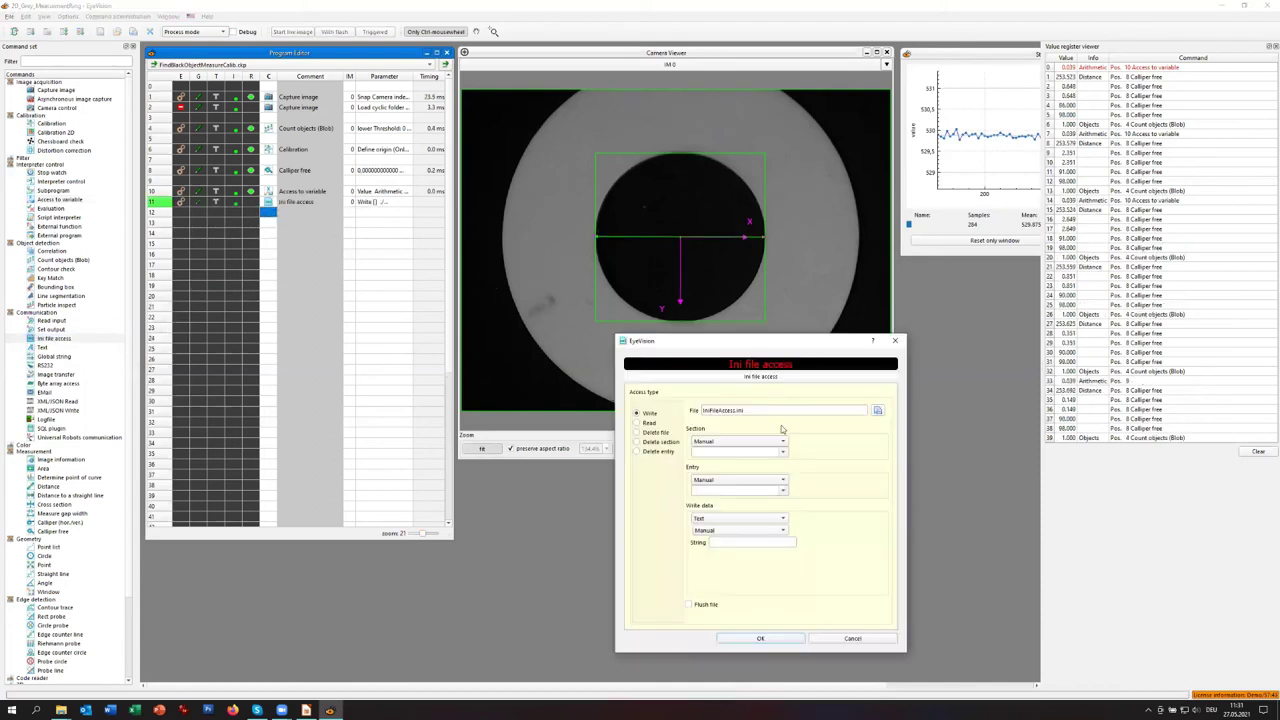
pyautogui.click(877, 412)
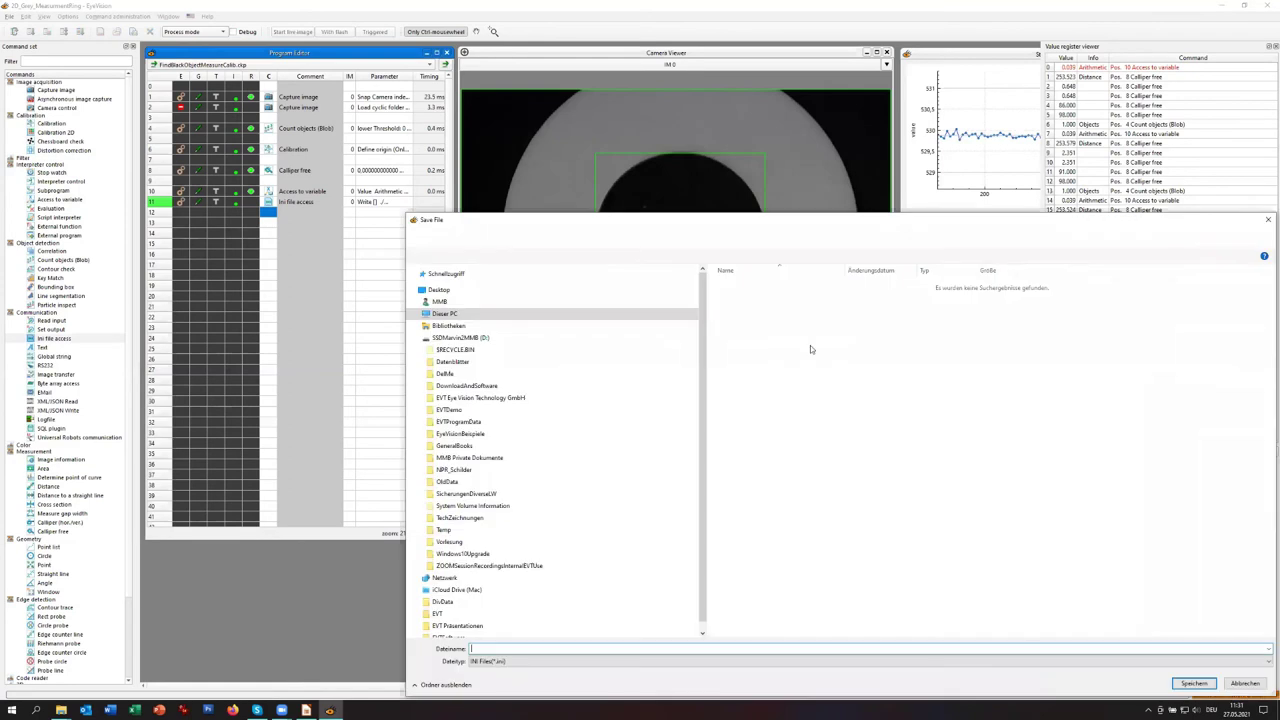
pyautogui.write('CalibValues')
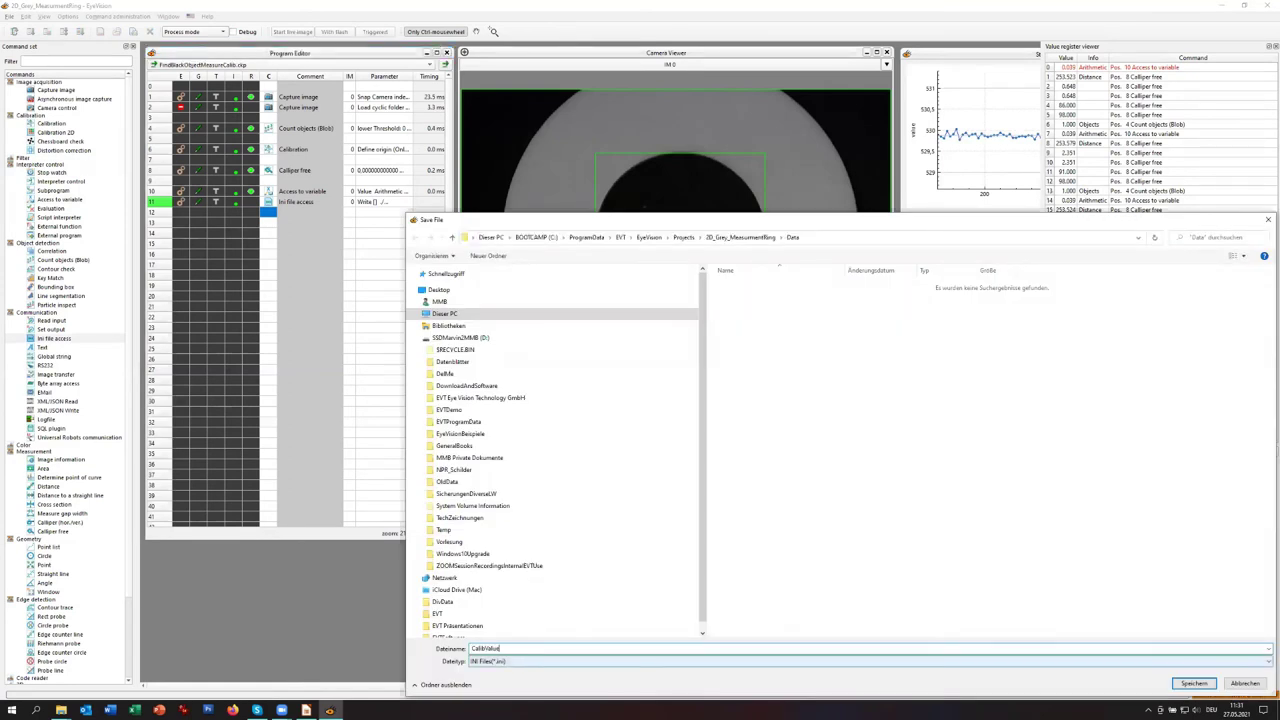
pyautogui.press('Return')
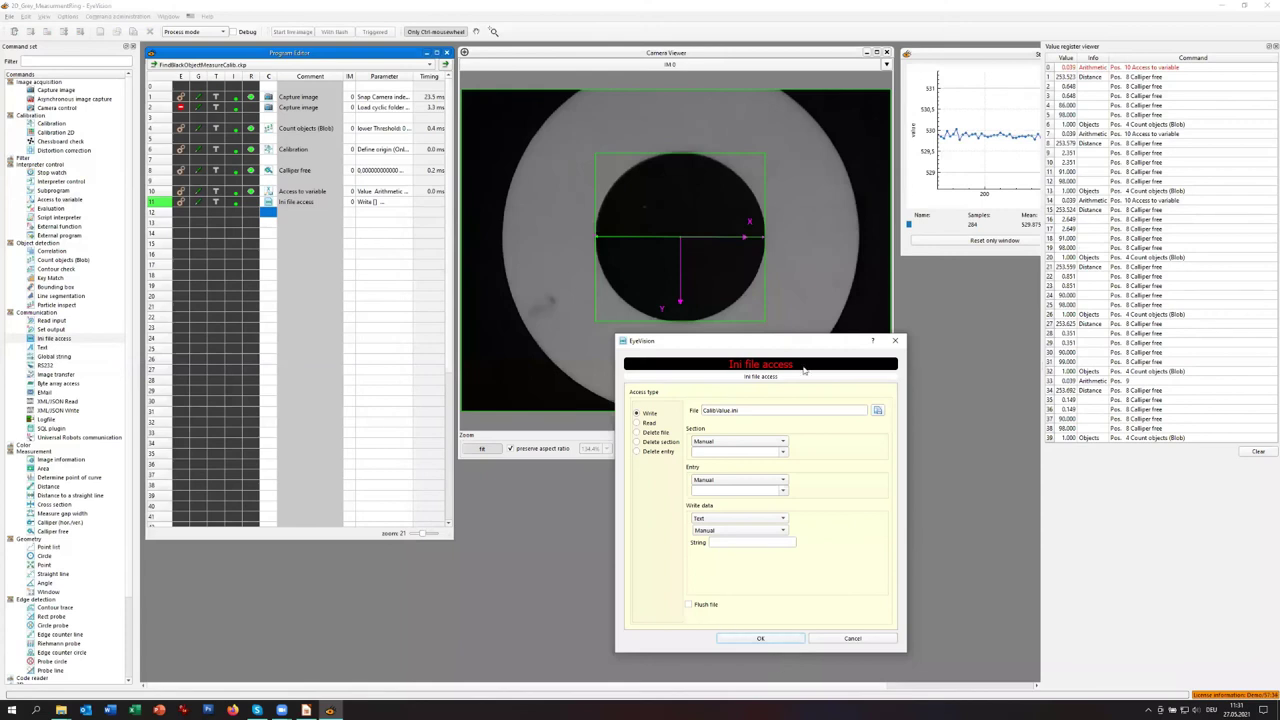
# - Set the Ini file access command's section to Calib and its entry to X-CalibValue, both entered manually
pyautogui.click(785, 446)
pyautogui.click(784, 442)
pyautogui.click(746, 451)
pyautogui.write('Calib')
pyautogui.click(726, 490)
# - Set the Ini file access write data to a Value taken from the register, and confirm the command
pyautogui.click(783, 519)
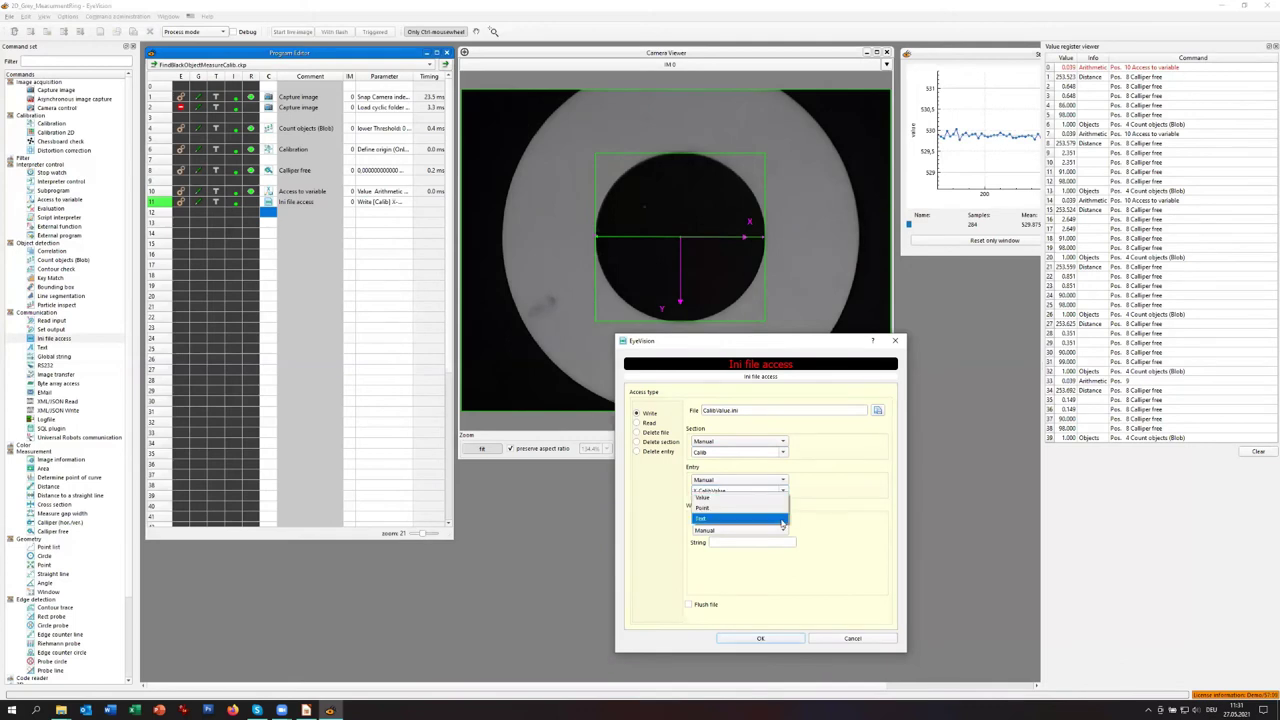
pyautogui.click(782, 499)
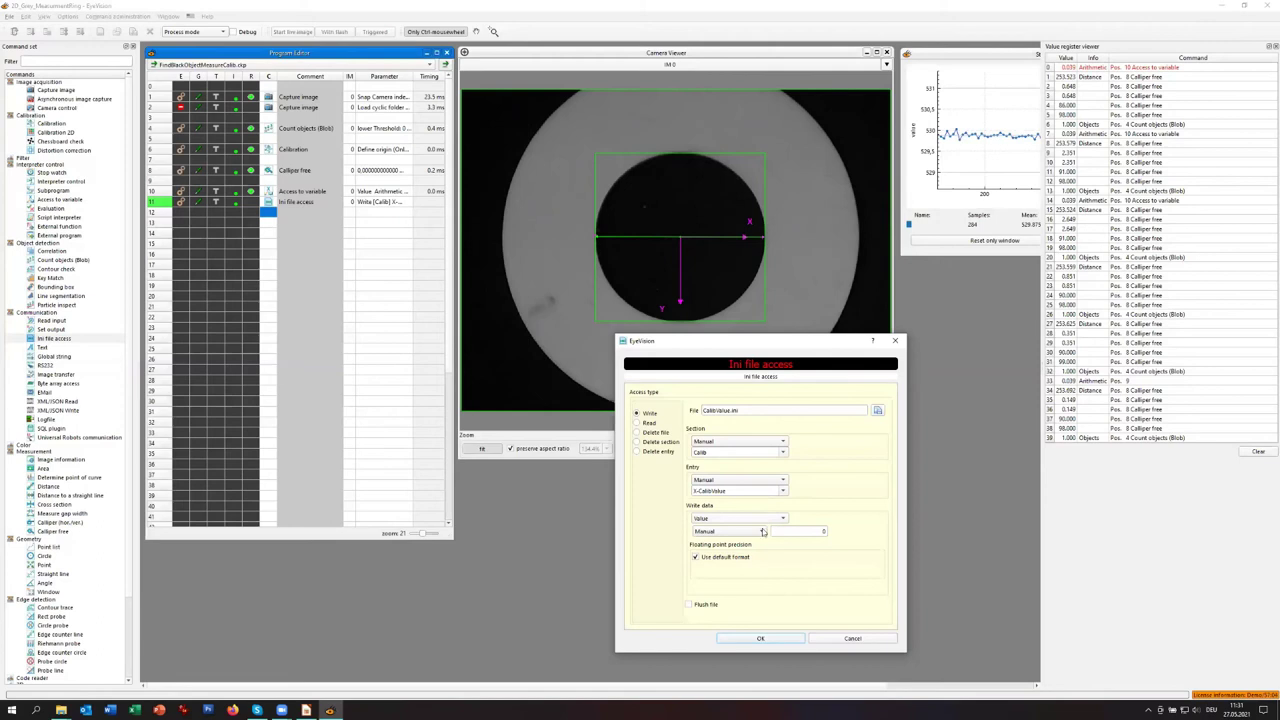
pyautogui.click(760, 531)
pyautogui.click(715, 510)
pyautogui.click(730, 639)
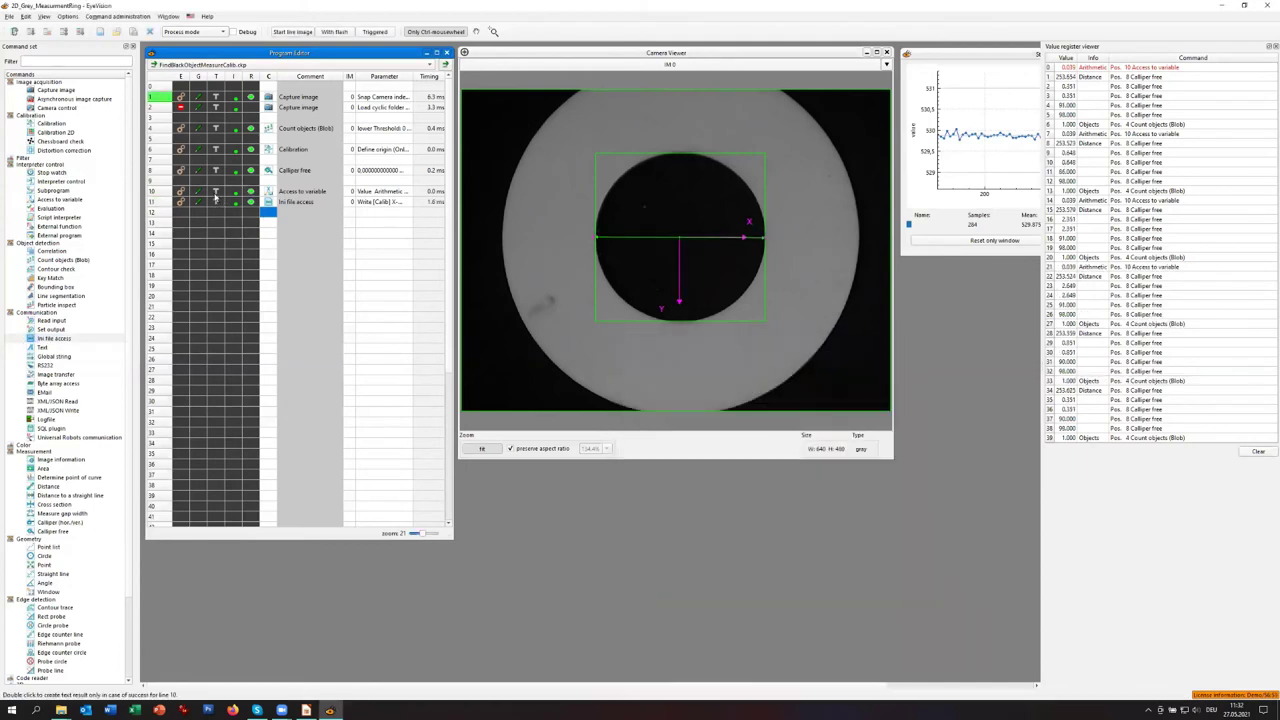
# - Copy the commands in lines 8 to 11, from Calliper free to Ini file access, and paste them at line 13
pyautogui.moveTo(157, 172); pyautogui.dragTo(160, 206)
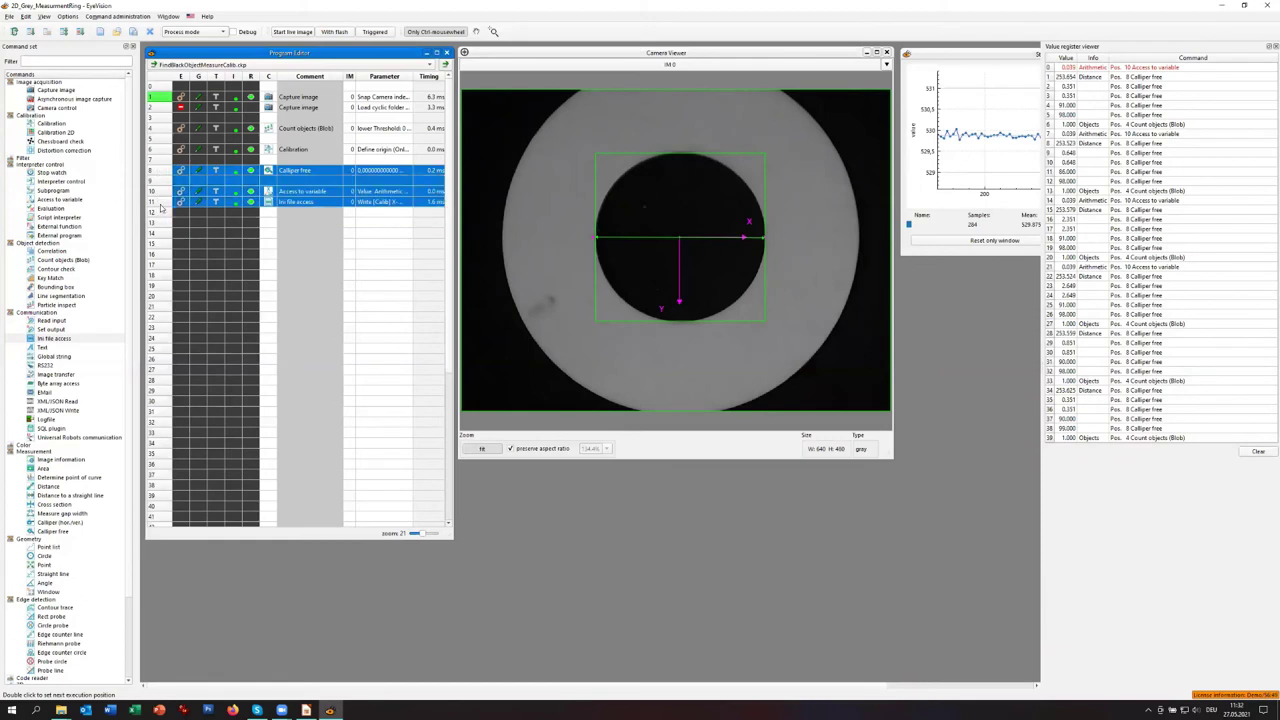
pyautogui.rightClick(160, 207)
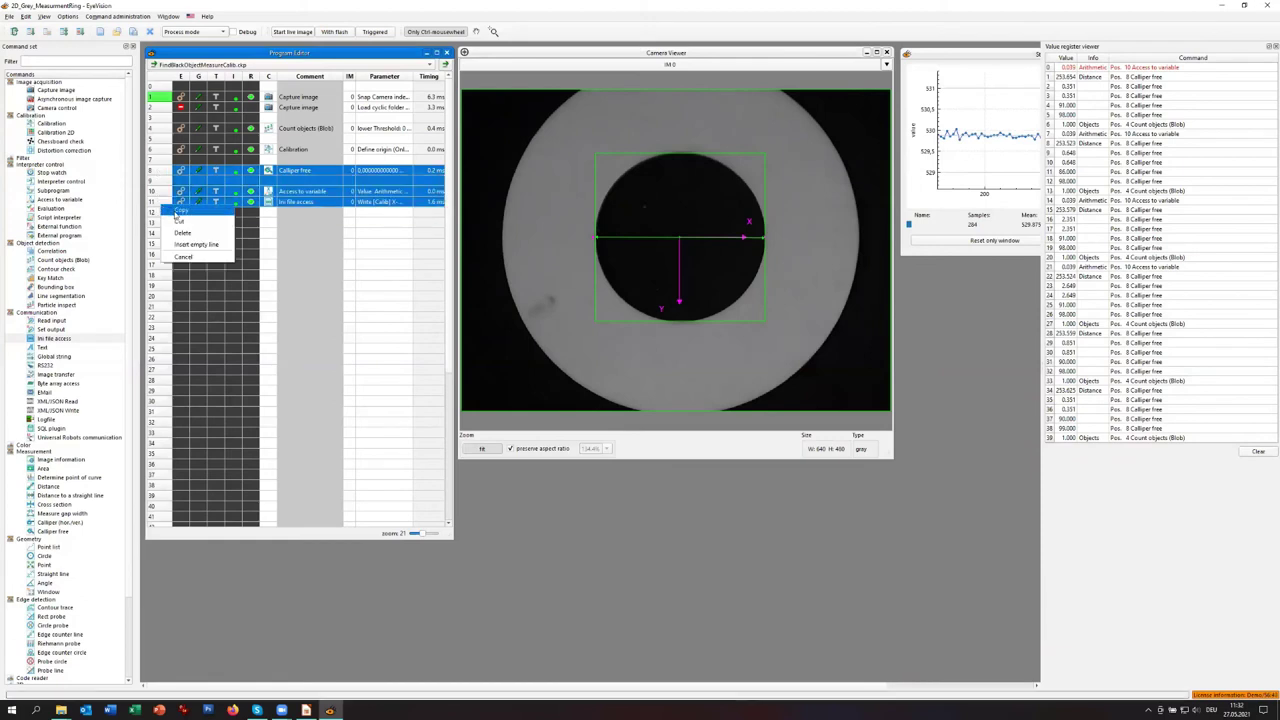
pyautogui.click(176, 212)
pyautogui.click(171, 222)
pyautogui.rightClick(172, 222)
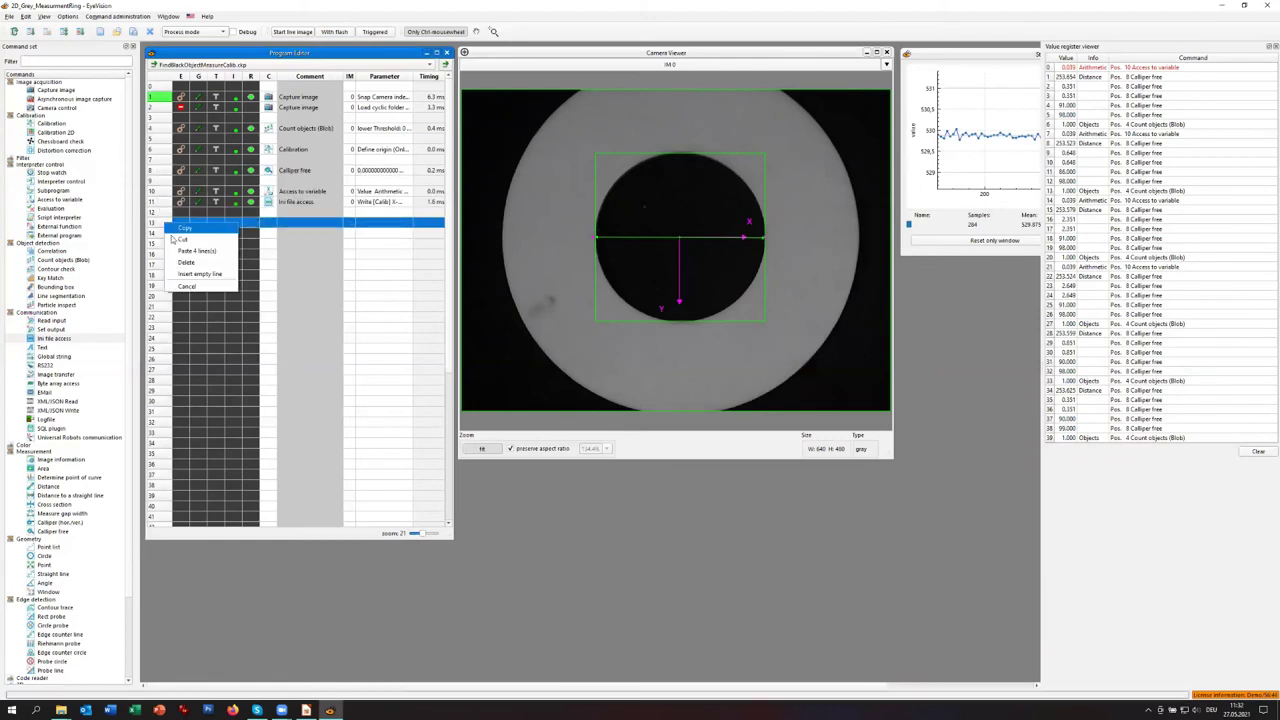
pyautogui.click(181, 251)
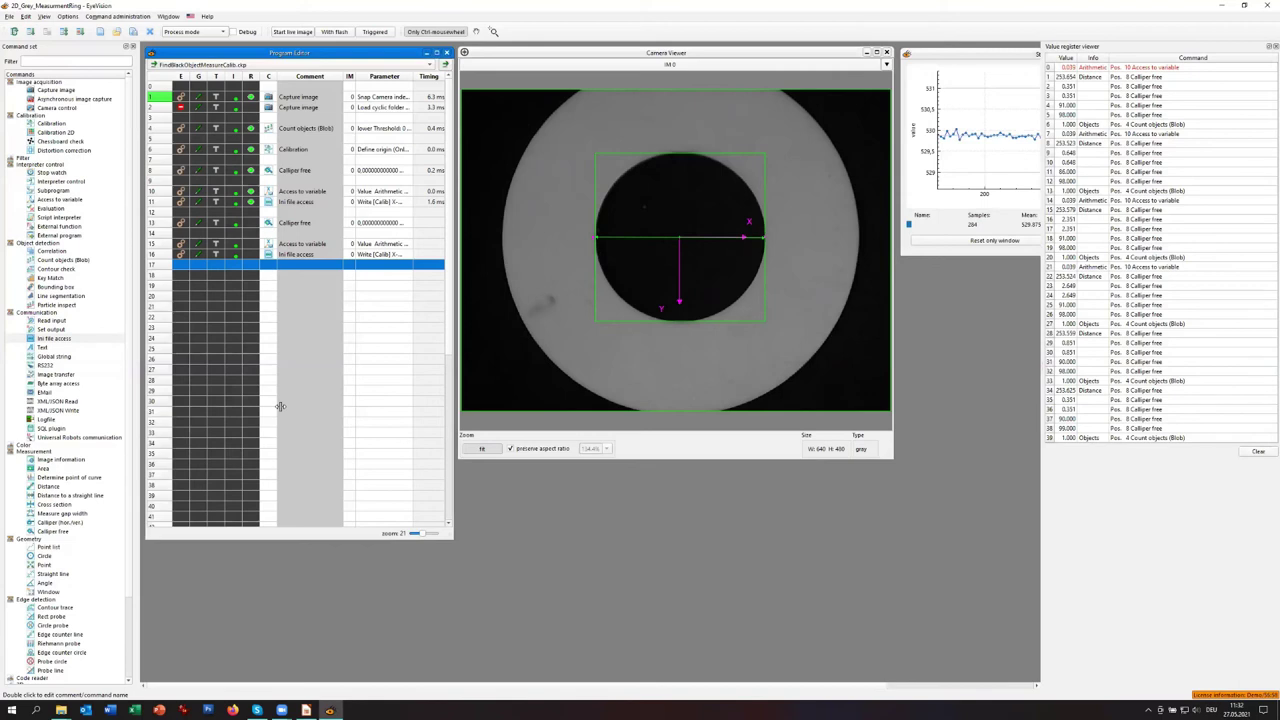
# - Rotate the copied Calliper free in line 13 to measure the black circle vertically, test it, confirm, and run the program
pyautogui.doubleClick(270, 224)
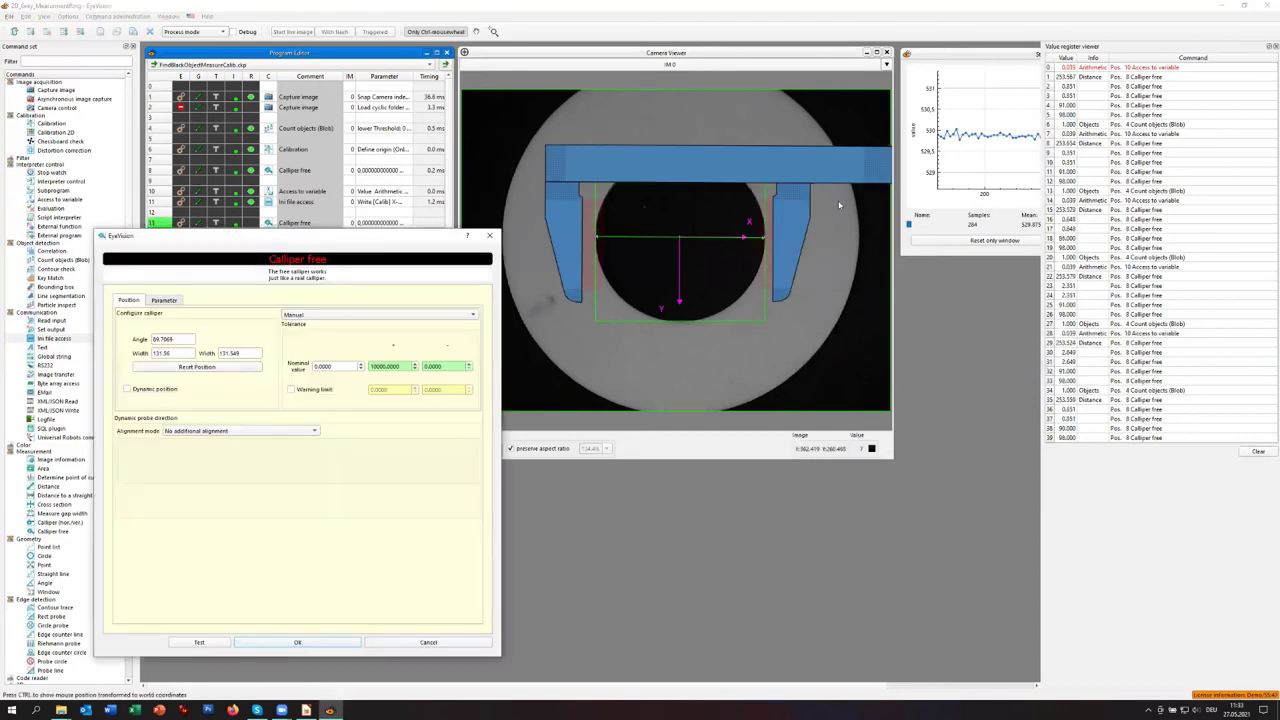
pyautogui.moveTo(870, 166); pyautogui.dragTo(722, 364)
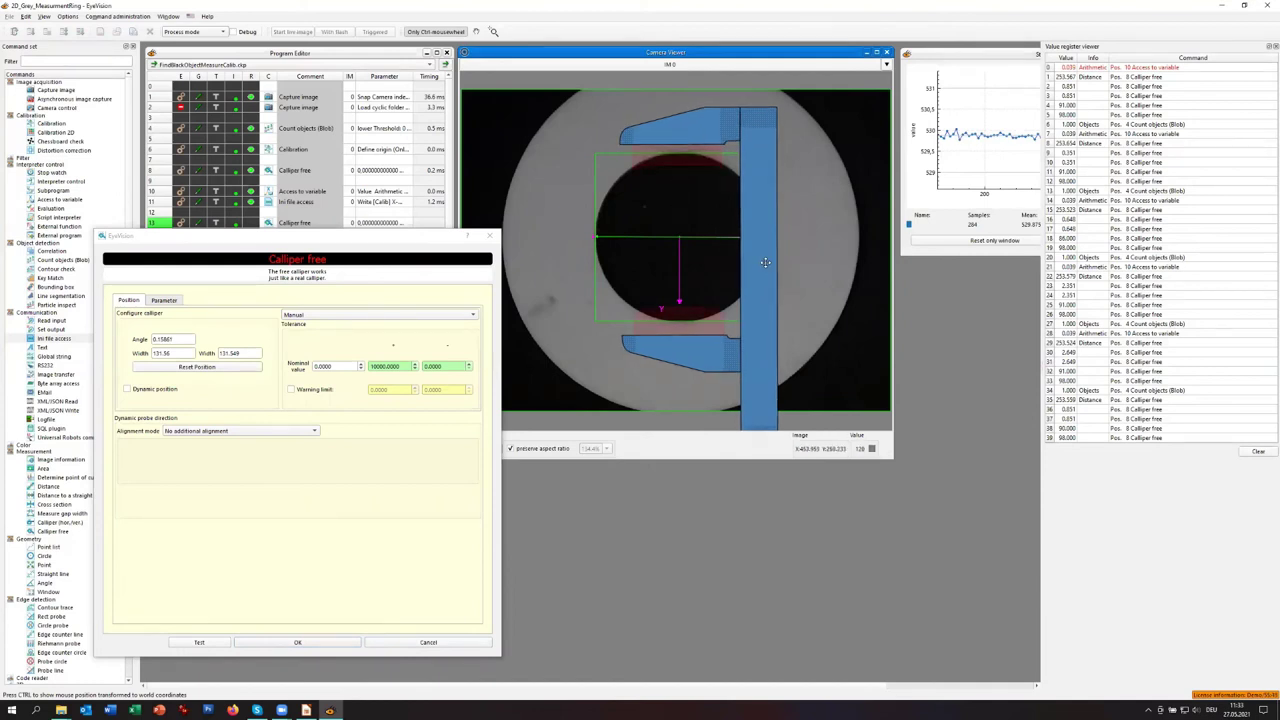
pyautogui.click(212, 645)
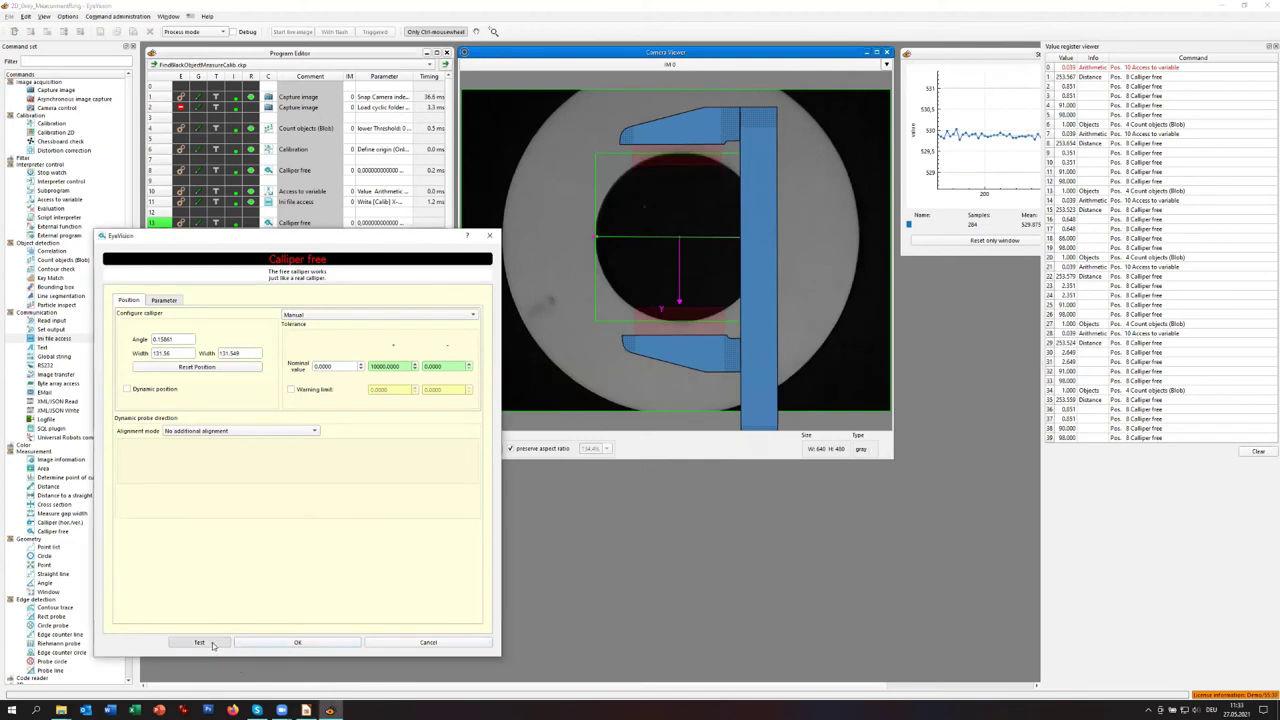
pyautogui.click(288, 645)
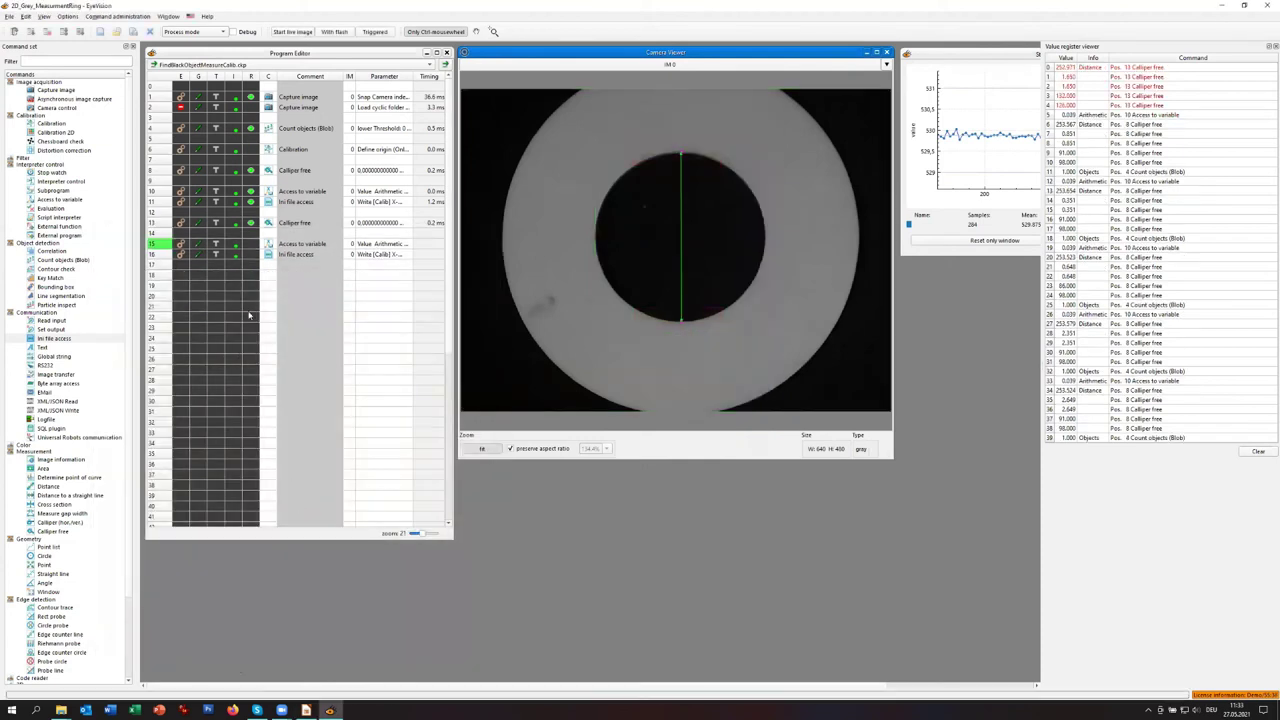
pyautogui.click(268, 288)
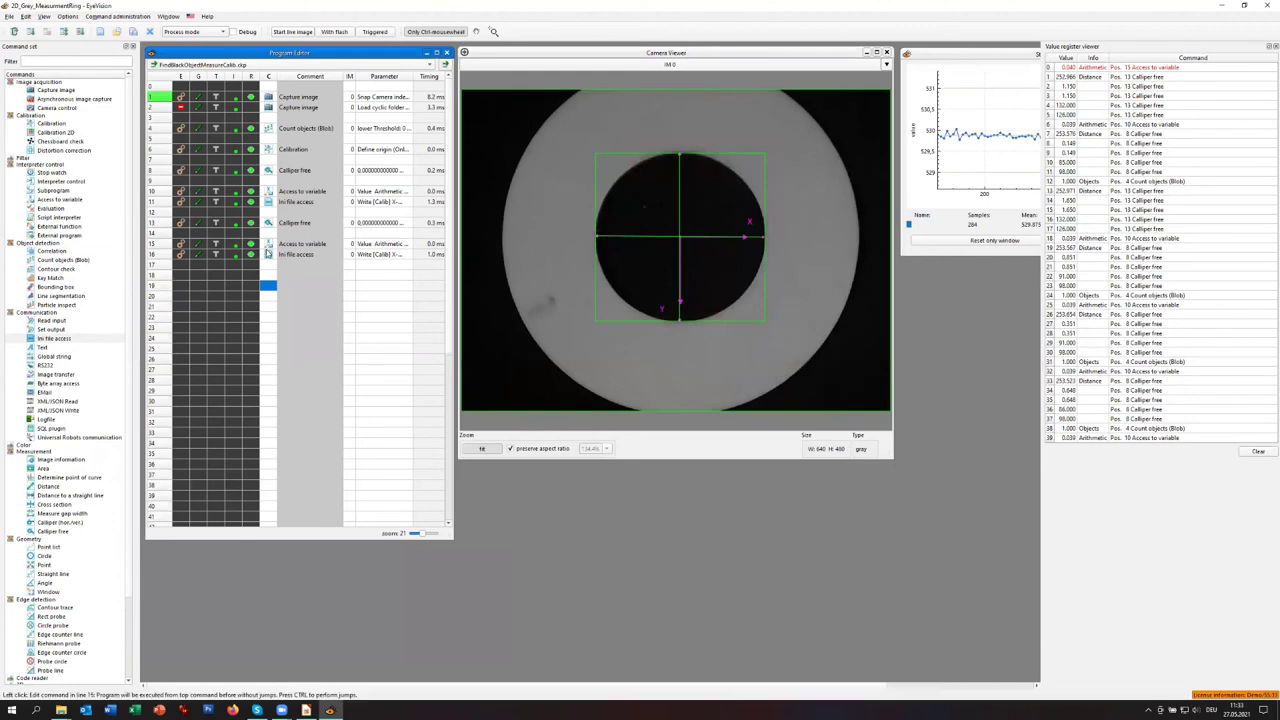
# - Change the entry of the copied Ini file access in line 16 to Y-CalibValue
pyautogui.moveTo(269, 252)
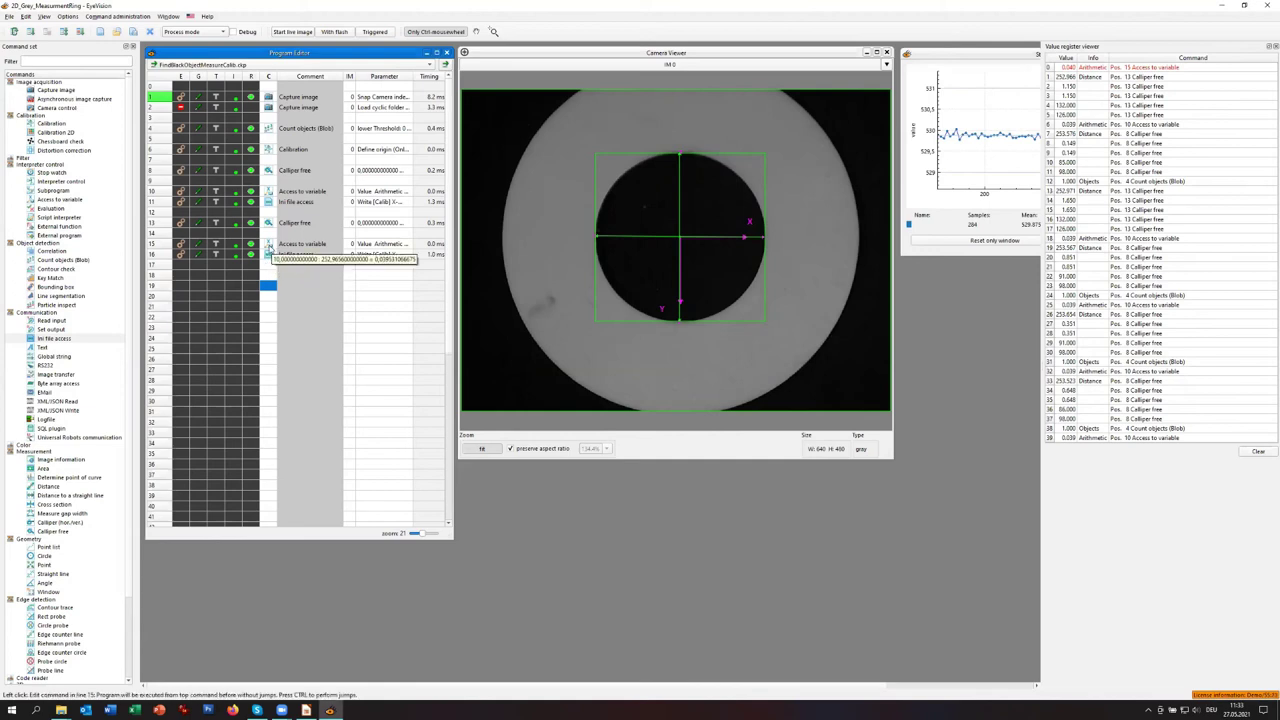
pyautogui.rightClick(288, 257)
pyautogui.click(291, 263)
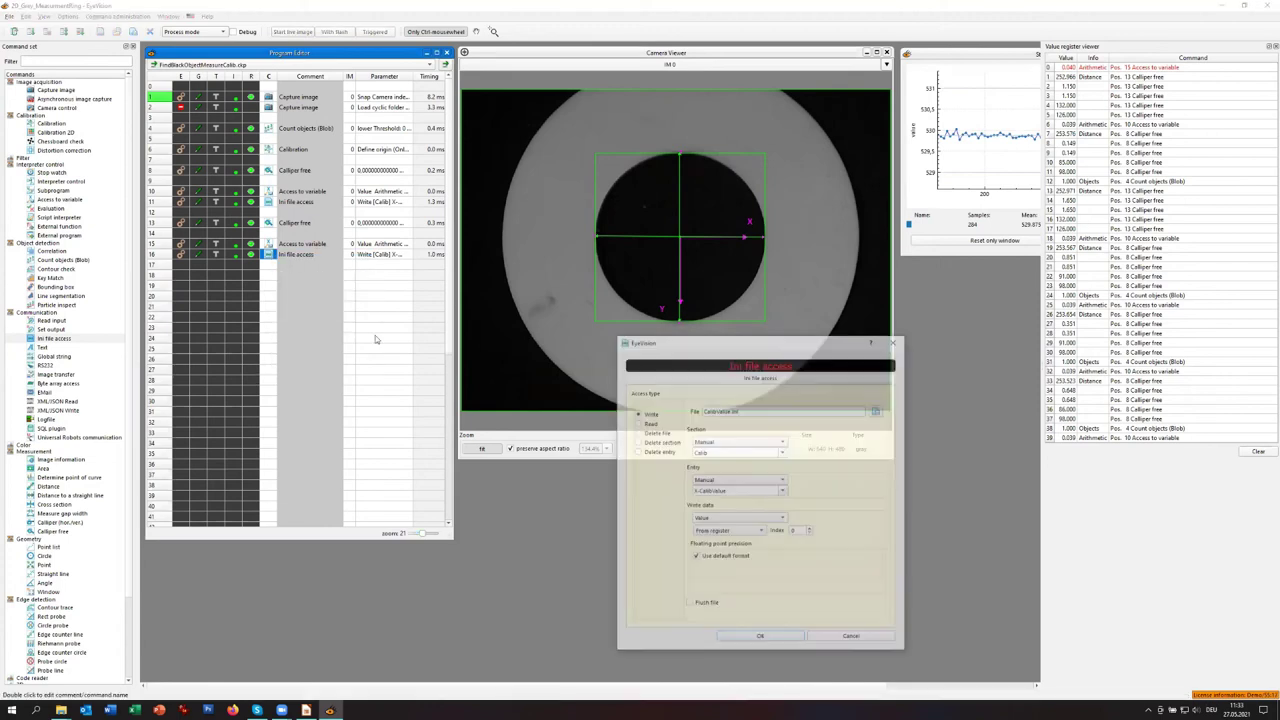
pyautogui.press('Delete')
pyautogui.write('$')
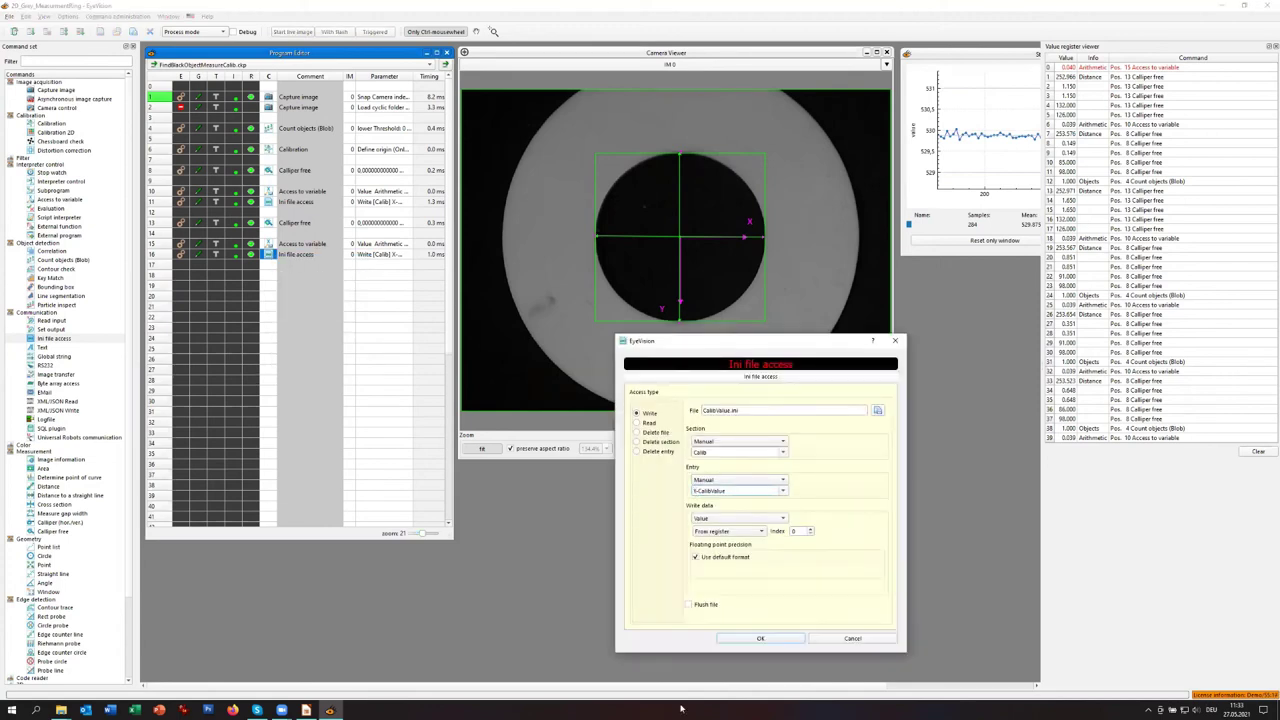
pyautogui.click(762, 639)
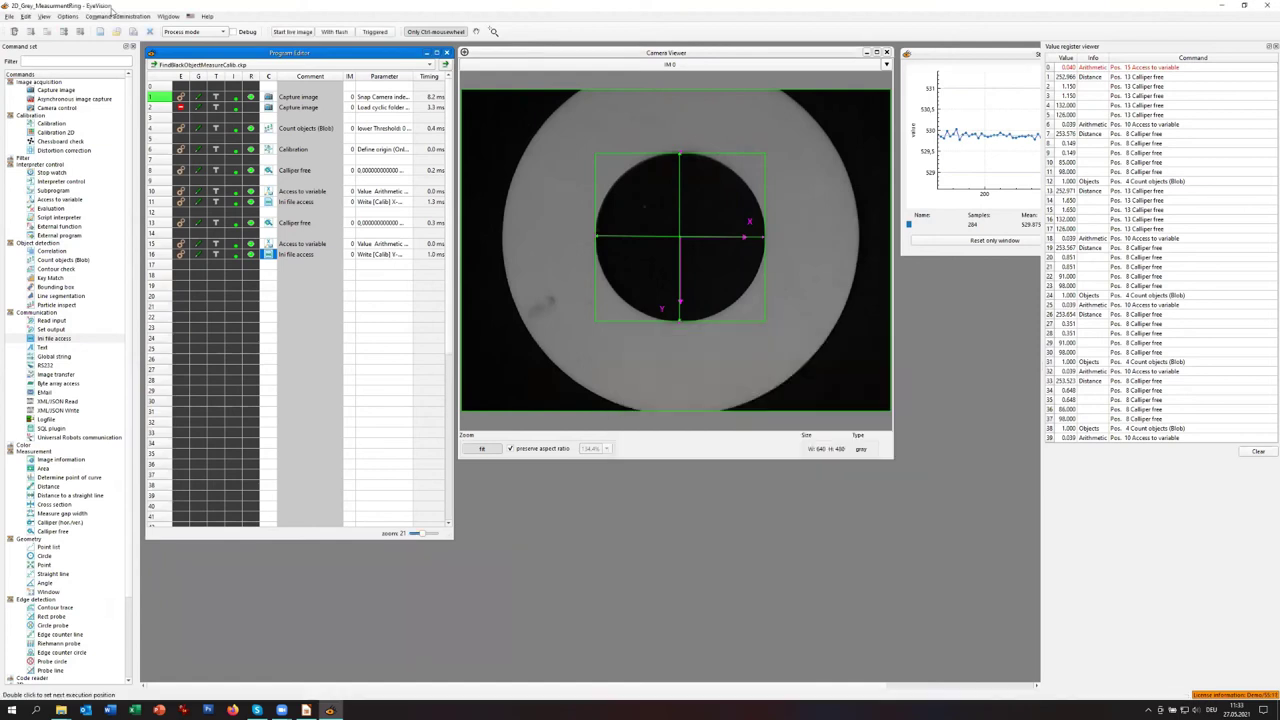
# - Run the program down to line 18 and check both Access to variable results in the value register
pyautogui.click(268, 280)
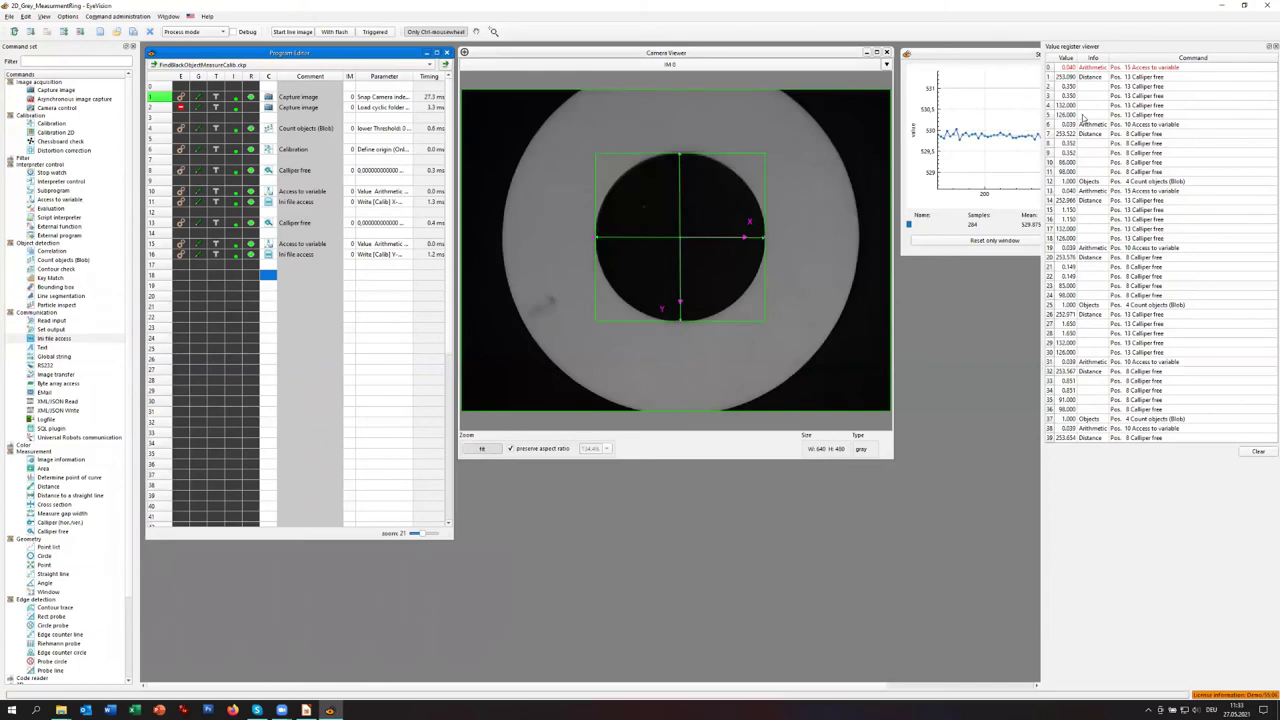
pyautogui.click(1054, 68)
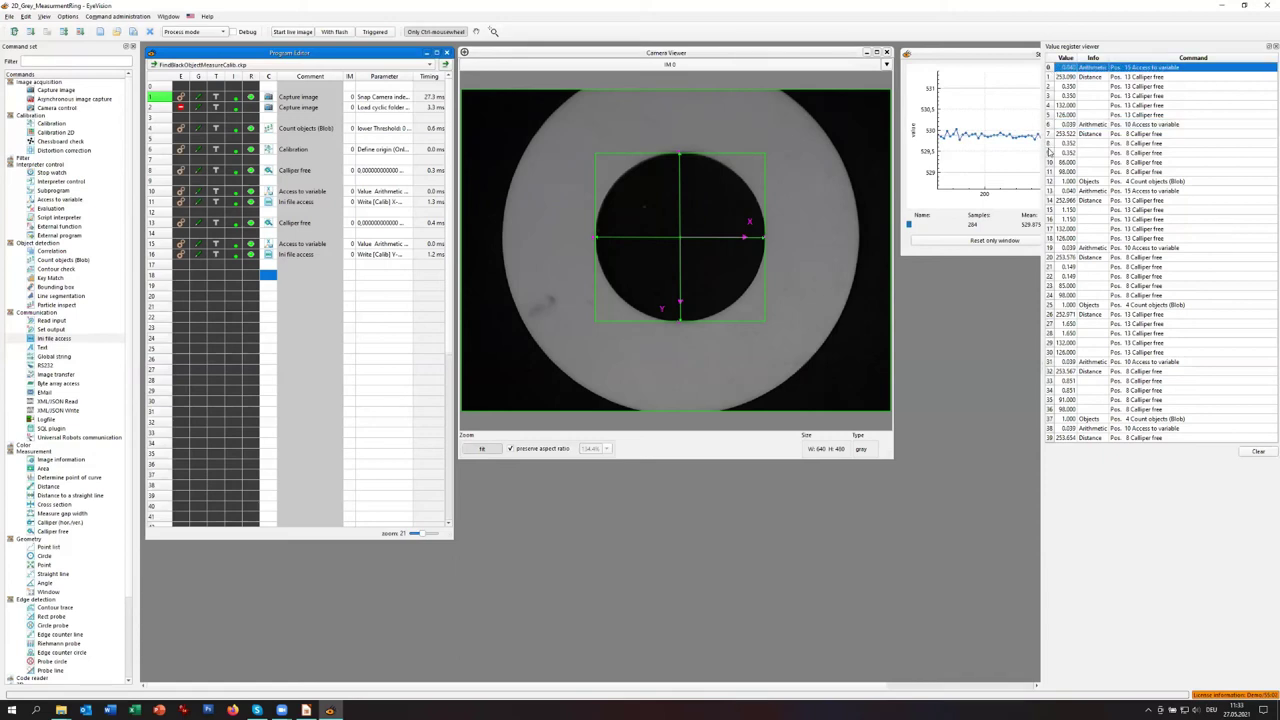
pyautogui.click(1050, 125)
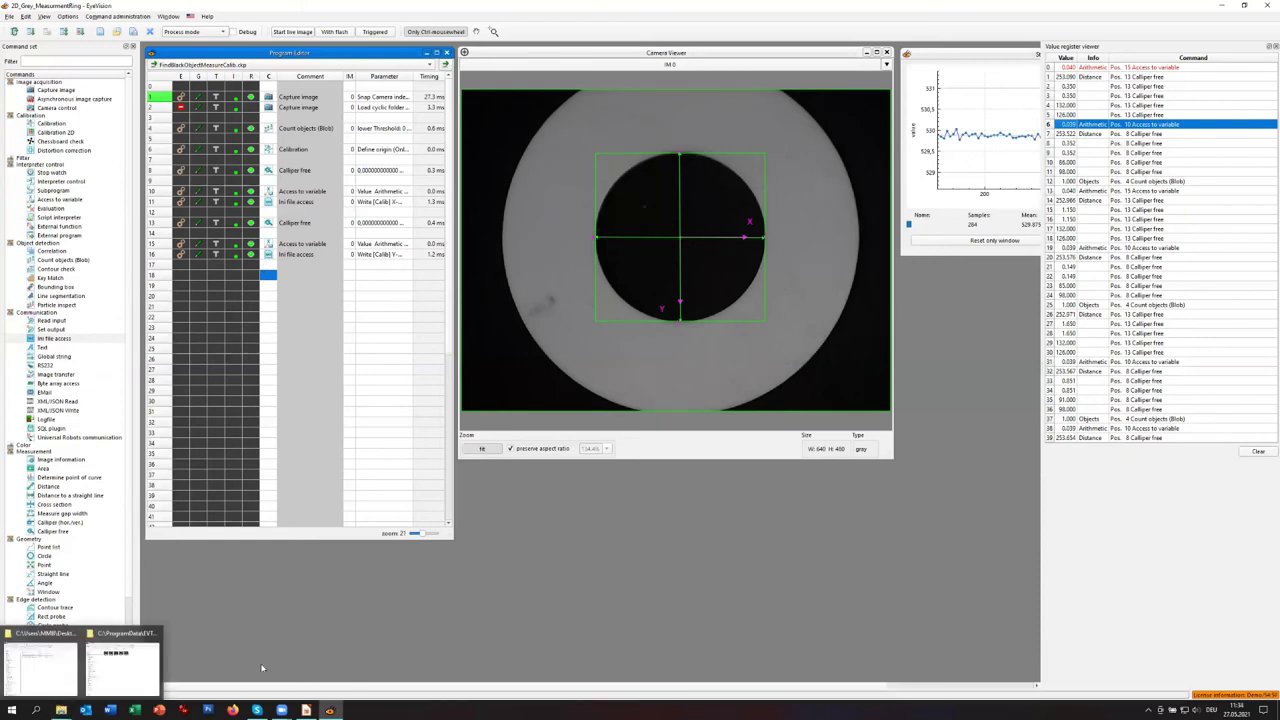
# - Show the program's data directory on disk and go to the Data folder of the 2D_Grey_MeasurementRing project
pyautogui.click(10, 17)
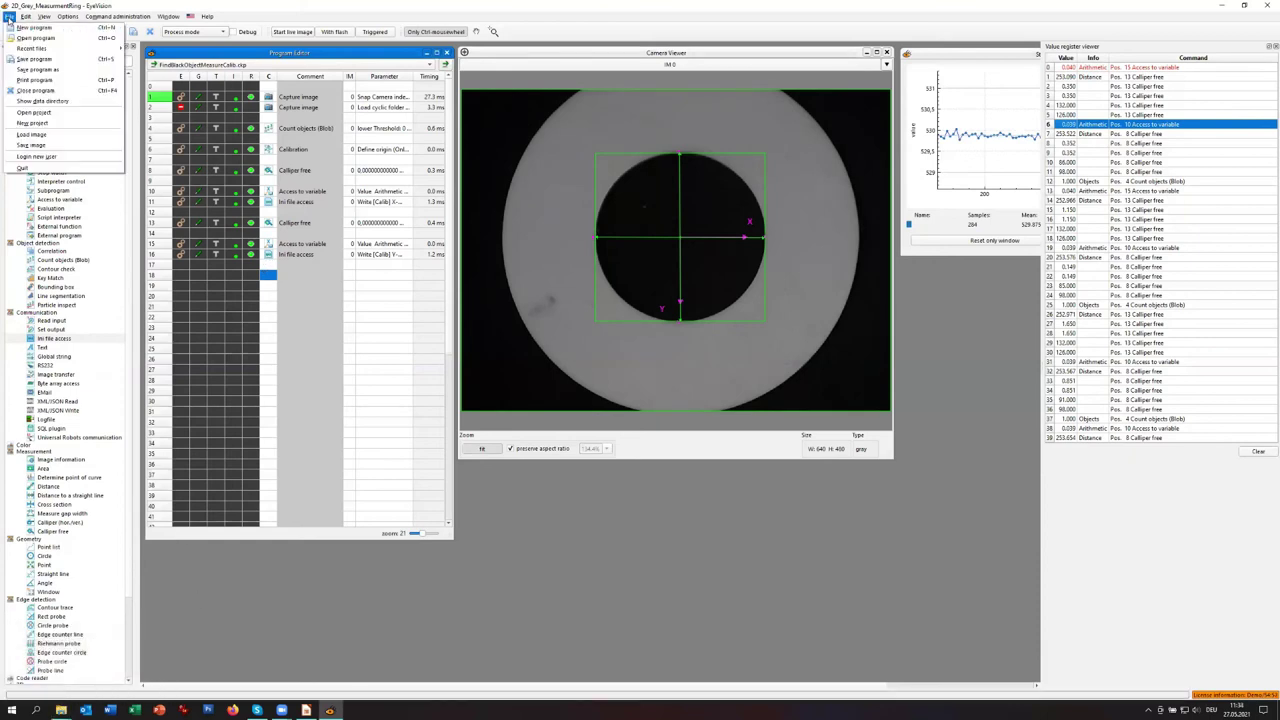
pyautogui.click(35, 101)
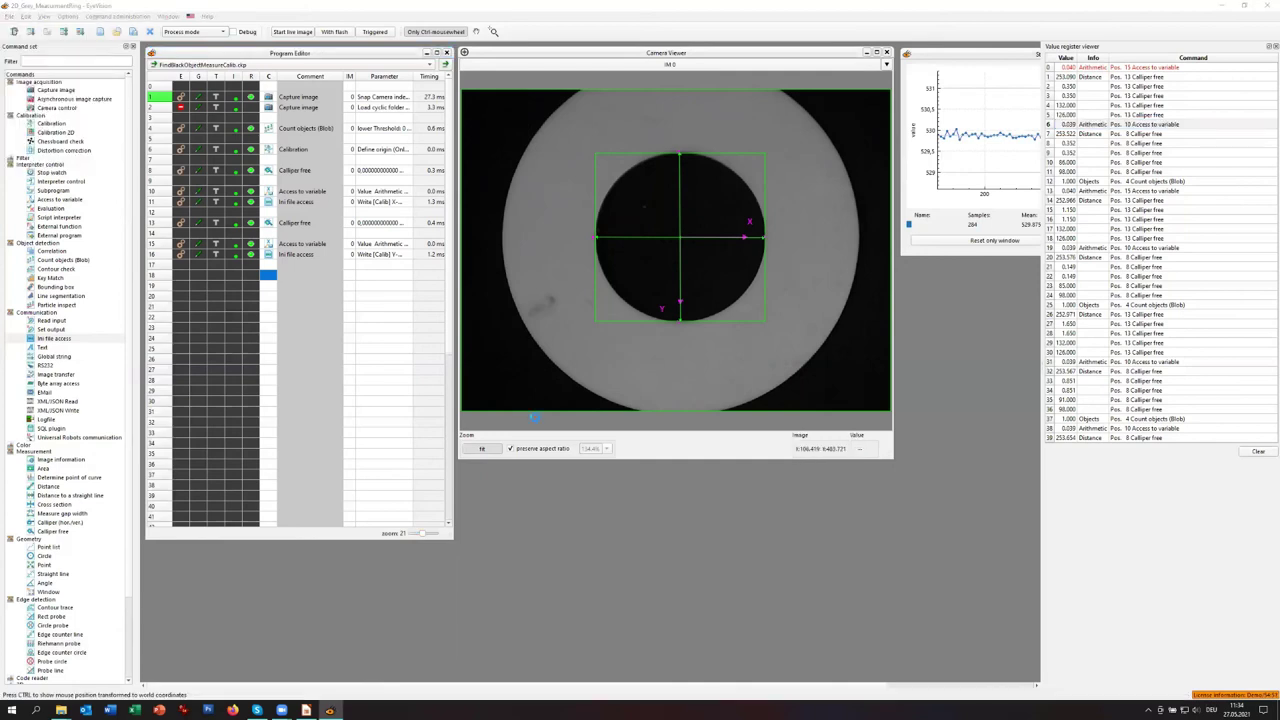
pyautogui.doubleClick(514, 237)
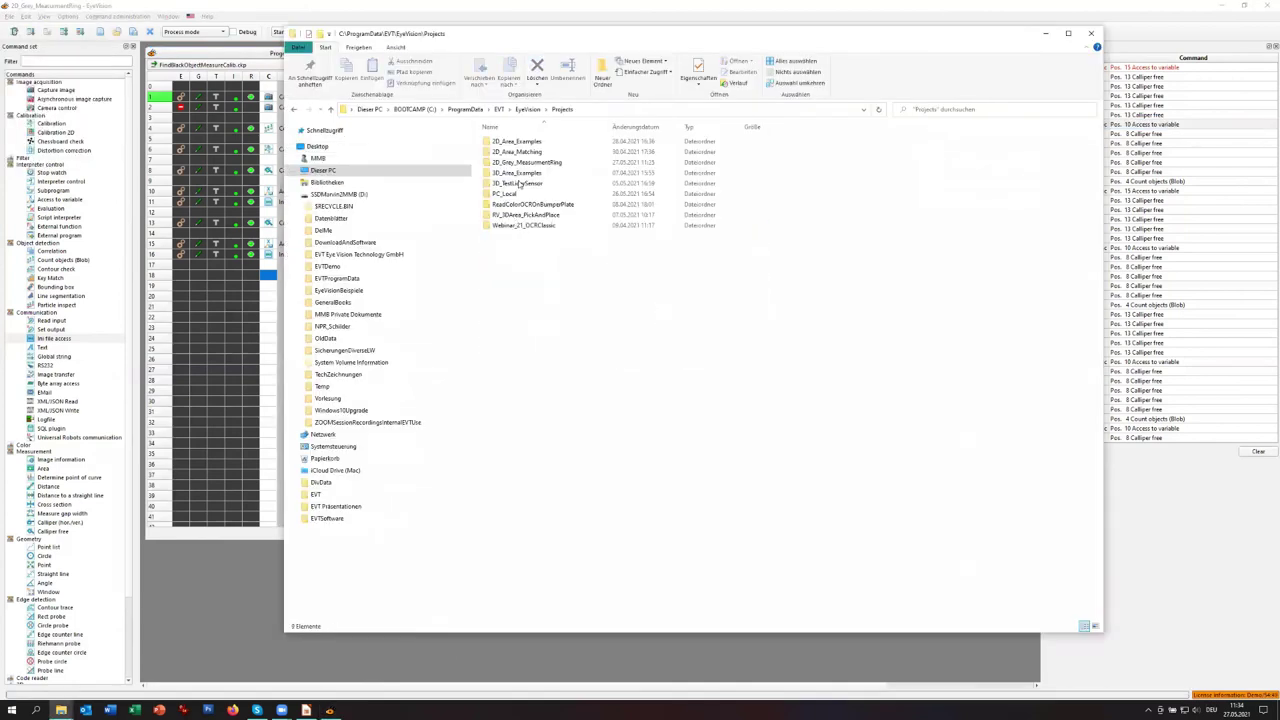
pyautogui.doubleClick(529, 161)
pyautogui.click(504, 153)
pyautogui.doubleClick(504, 153)
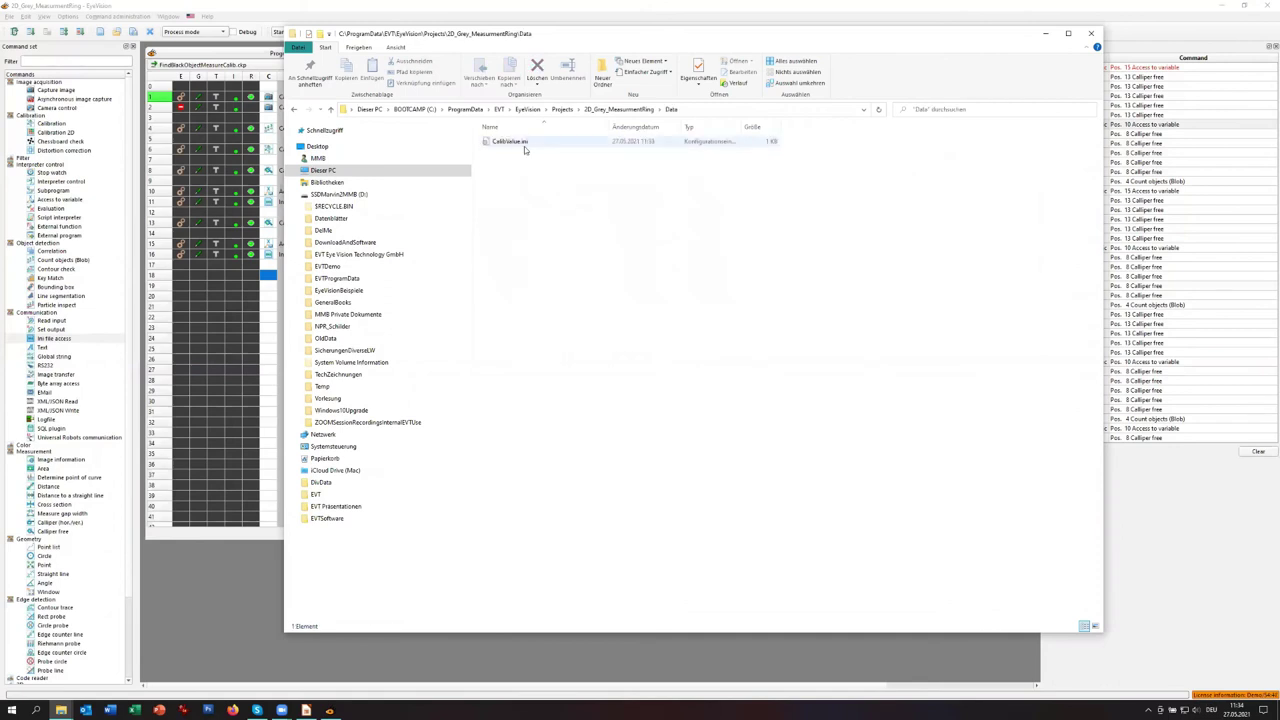
# - Open CalibValue.ini, check the X and Y calibration entries under the Calib section, and return to EyeVision
pyautogui.doubleClick(510, 143)
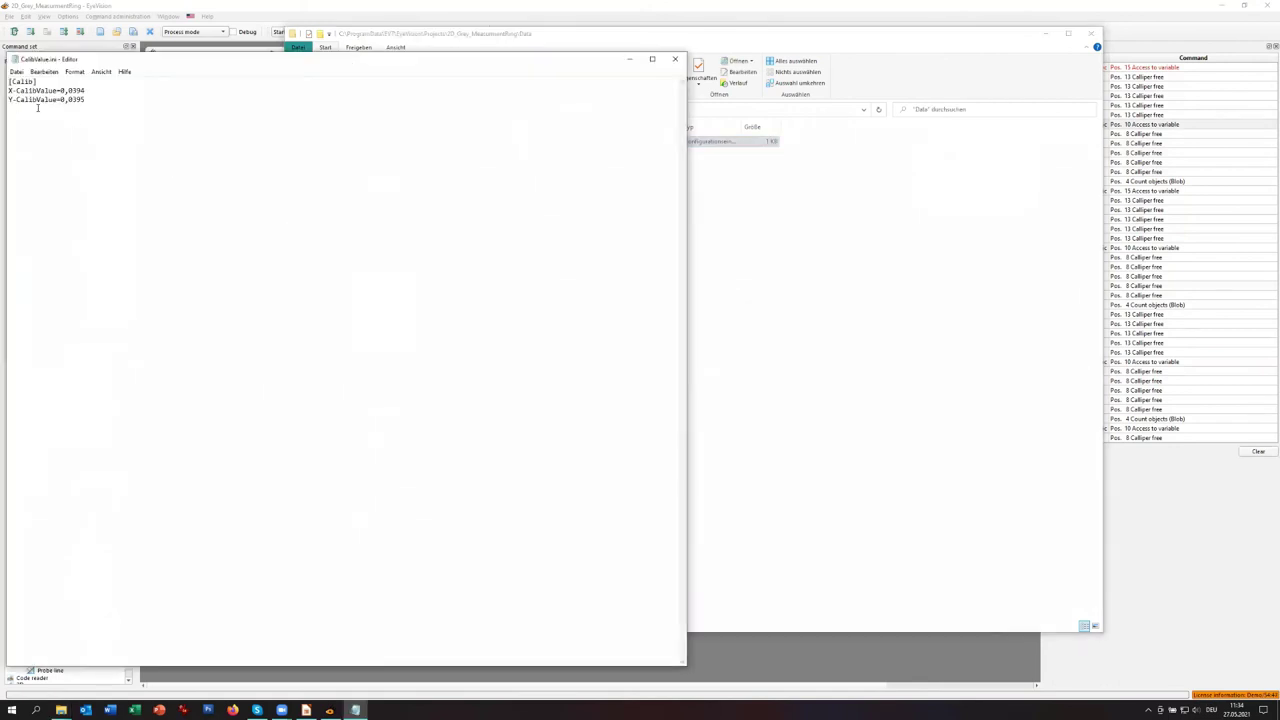
pyautogui.moveTo(9, 81)
pyautogui.mouseDown()
pyautogui.moveTo(84, 91)
pyautogui.moveTo(7, 90)
pyautogui.mouseUp()
pyautogui.moveTo(86, 100); pyautogui.dragTo(7, 100)
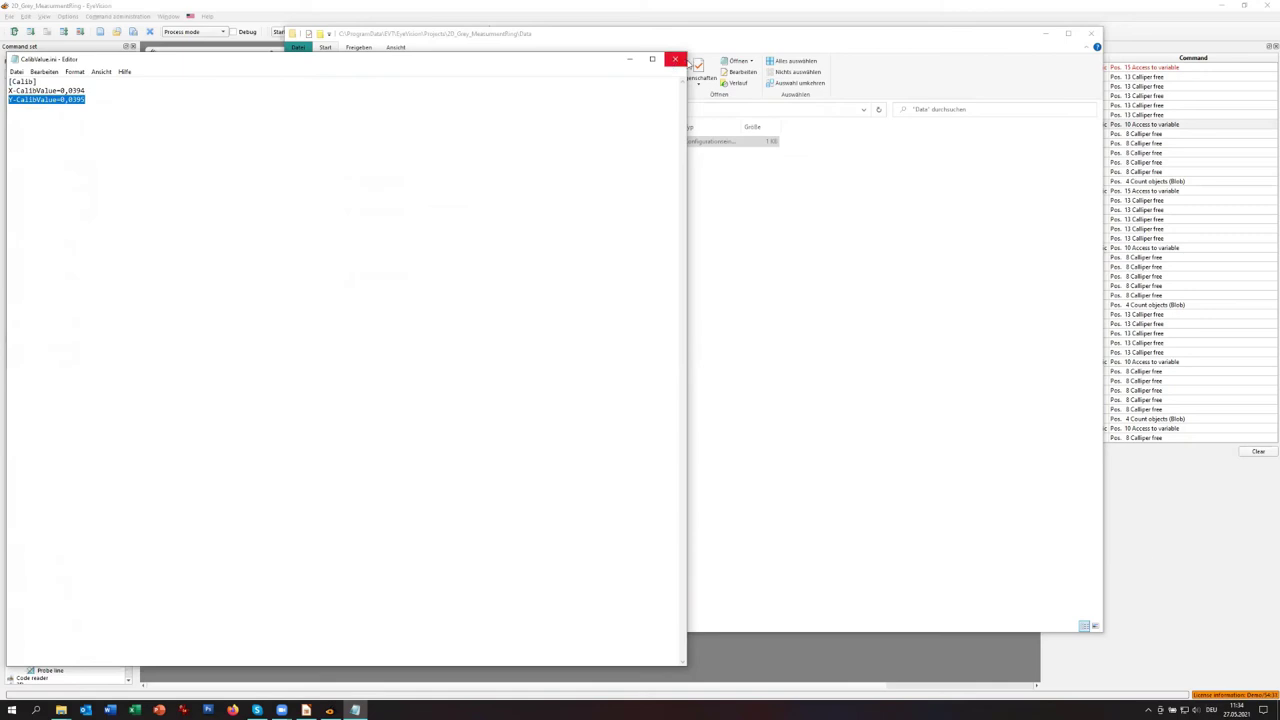
pyautogui.click(675, 59)
pyautogui.click(1179, 478)
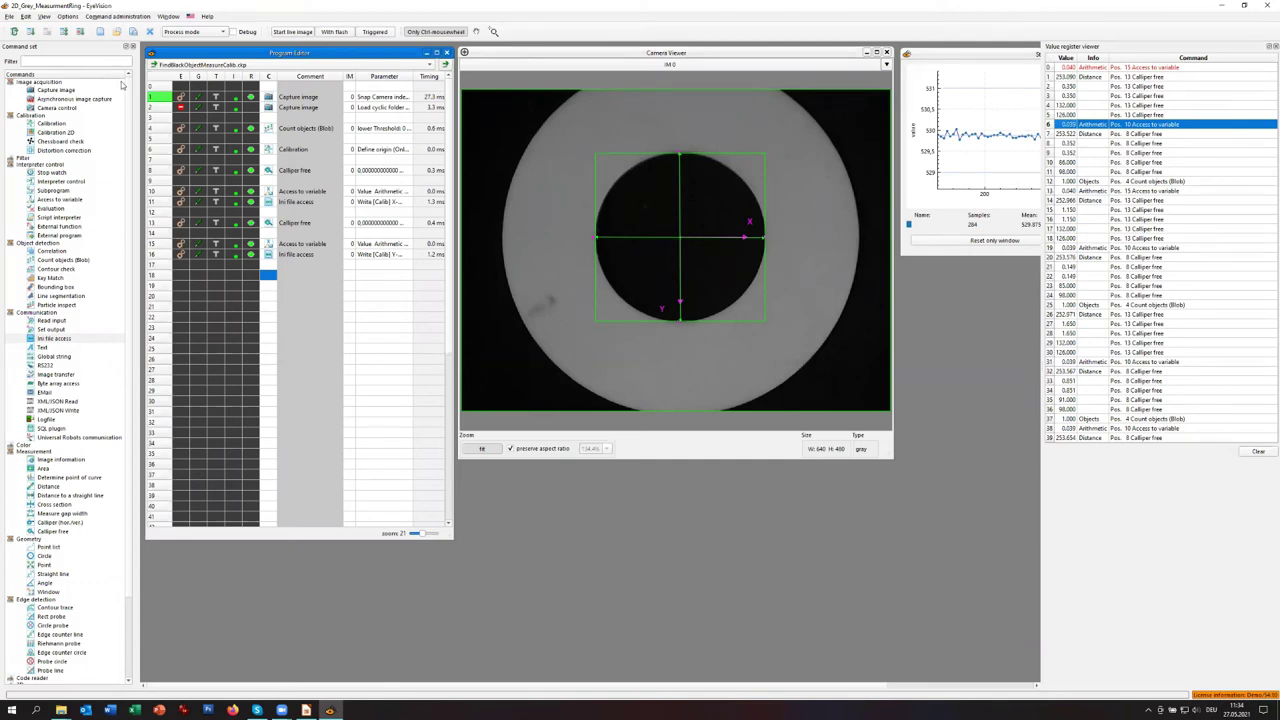
# - Open the program FindBlackObjectMeasureMM.ckp in the Program Editor
pyautogui.click(179, 63)
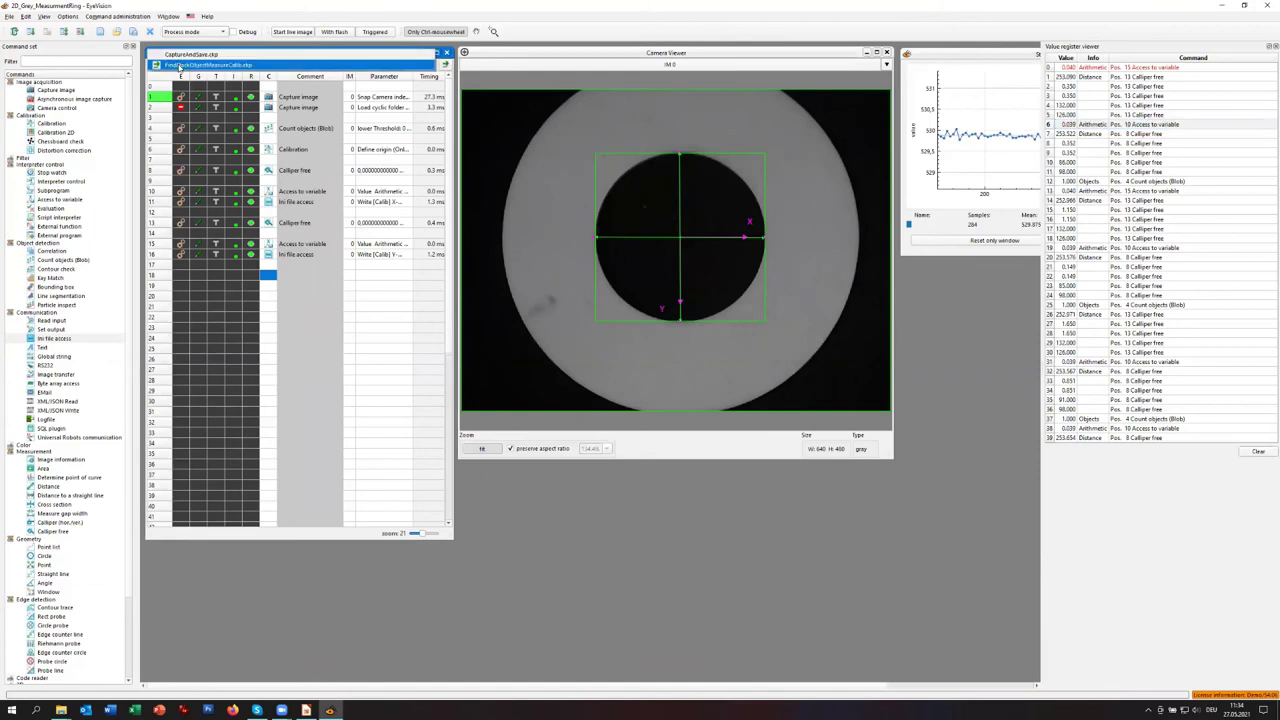
pyautogui.click(179, 64)
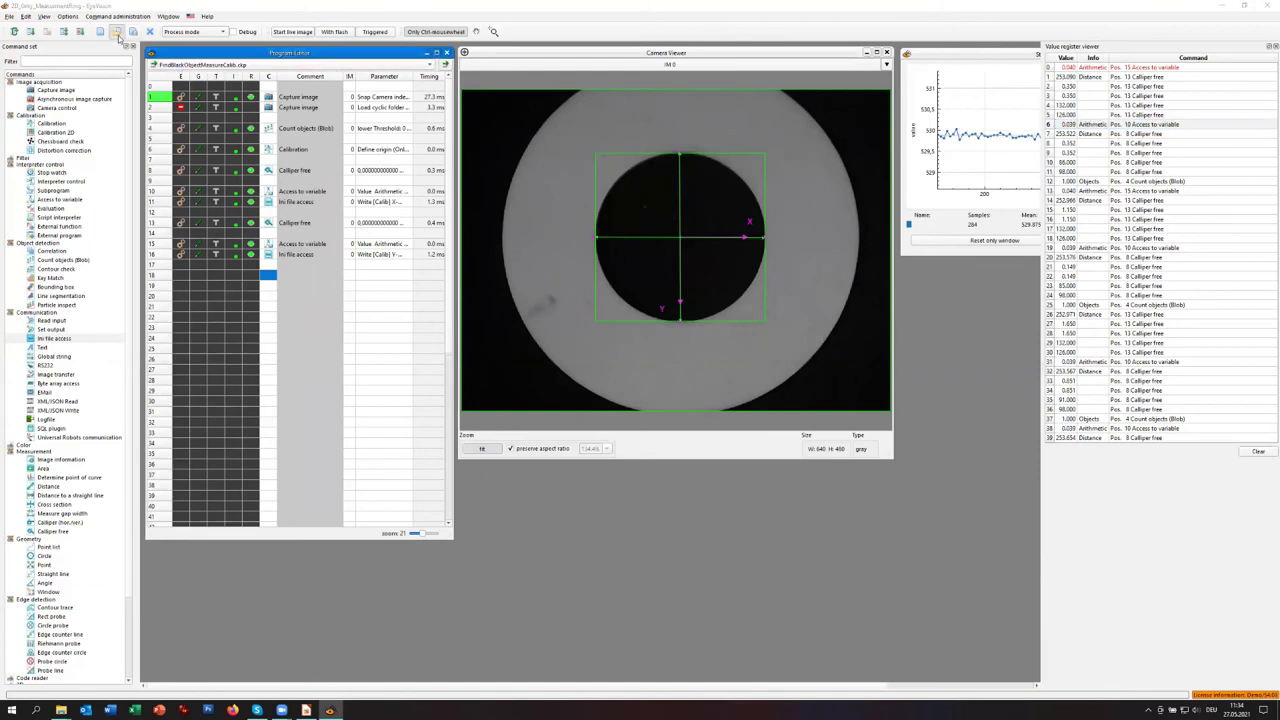
pyautogui.click(116, 33)
pyautogui.doubleClick(409, 138)
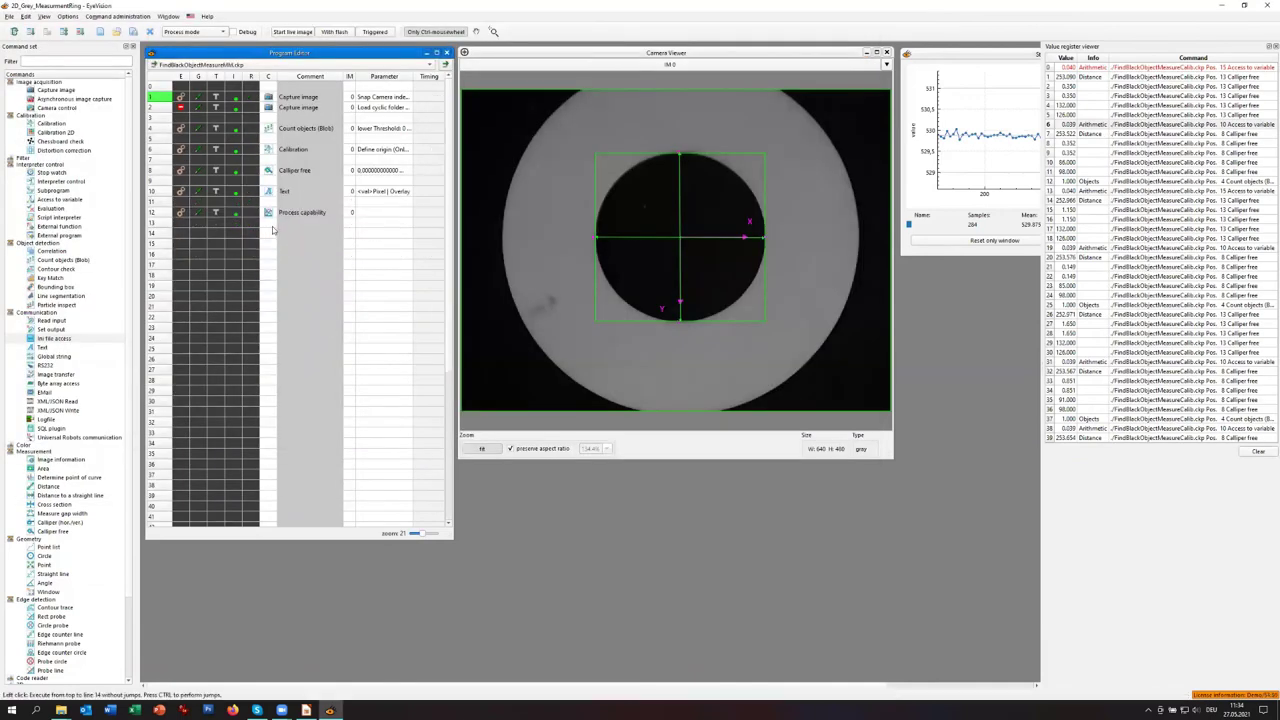
# - Delete the Calliper free, Text and Process capability commands in lines 8 to 12, and run the program to line 9
pyautogui.click(166, 176)
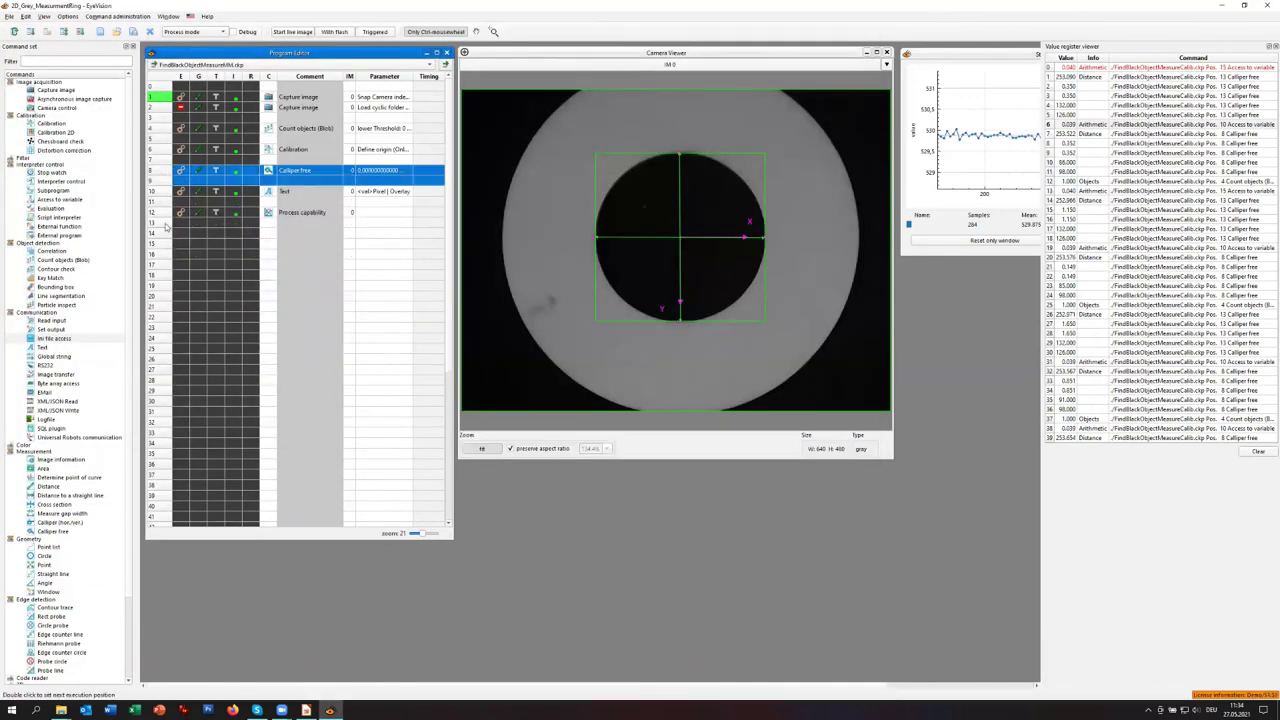
pyautogui.keyDown('shift'); pyautogui.click(166, 212); pyautogui.keyUp('shift')
pyautogui.rightClick(168, 223)
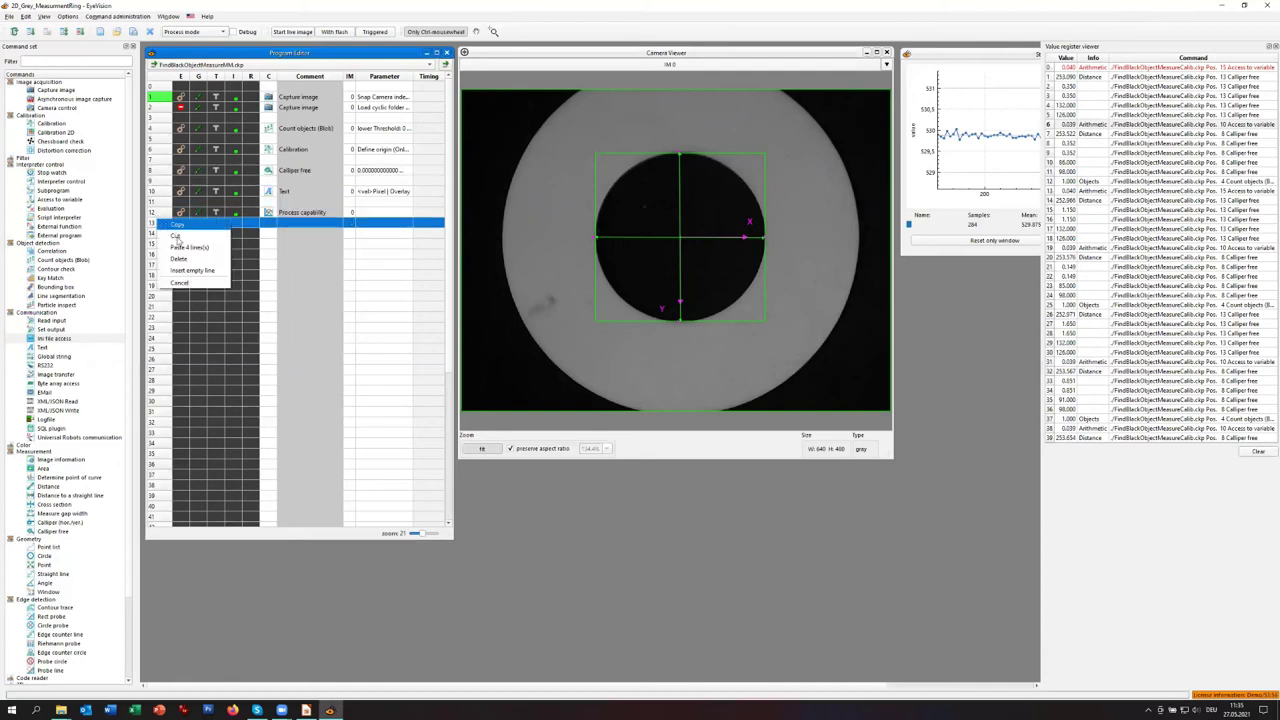
pyautogui.click(181, 259)
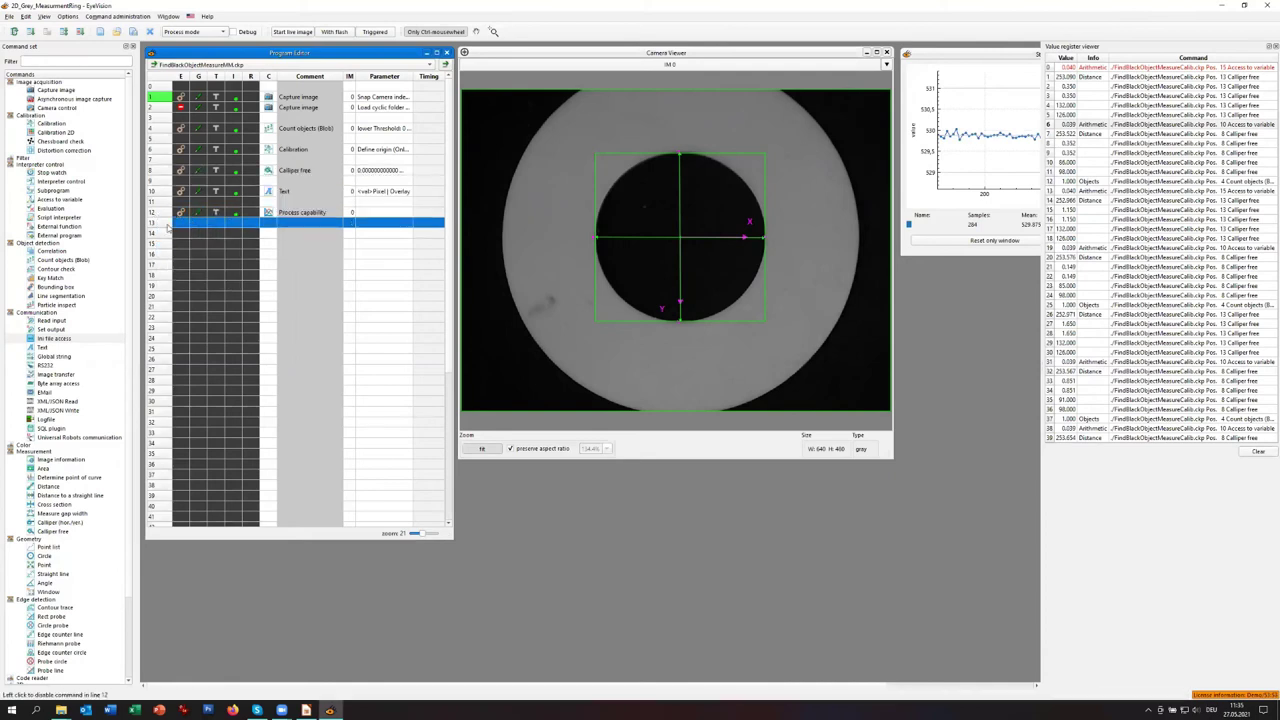
pyautogui.moveTo(166, 172); pyautogui.dragTo(171, 213)
pyautogui.rightClick(176, 214)
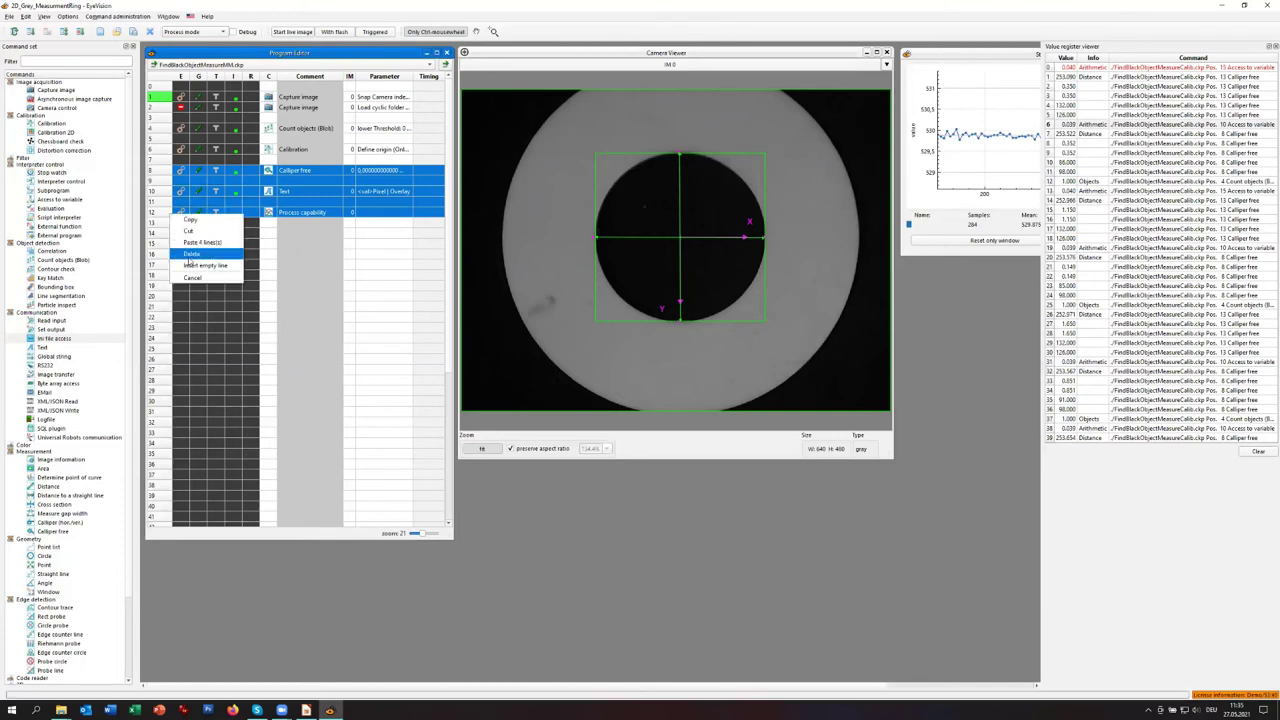
pyautogui.click(188, 256)
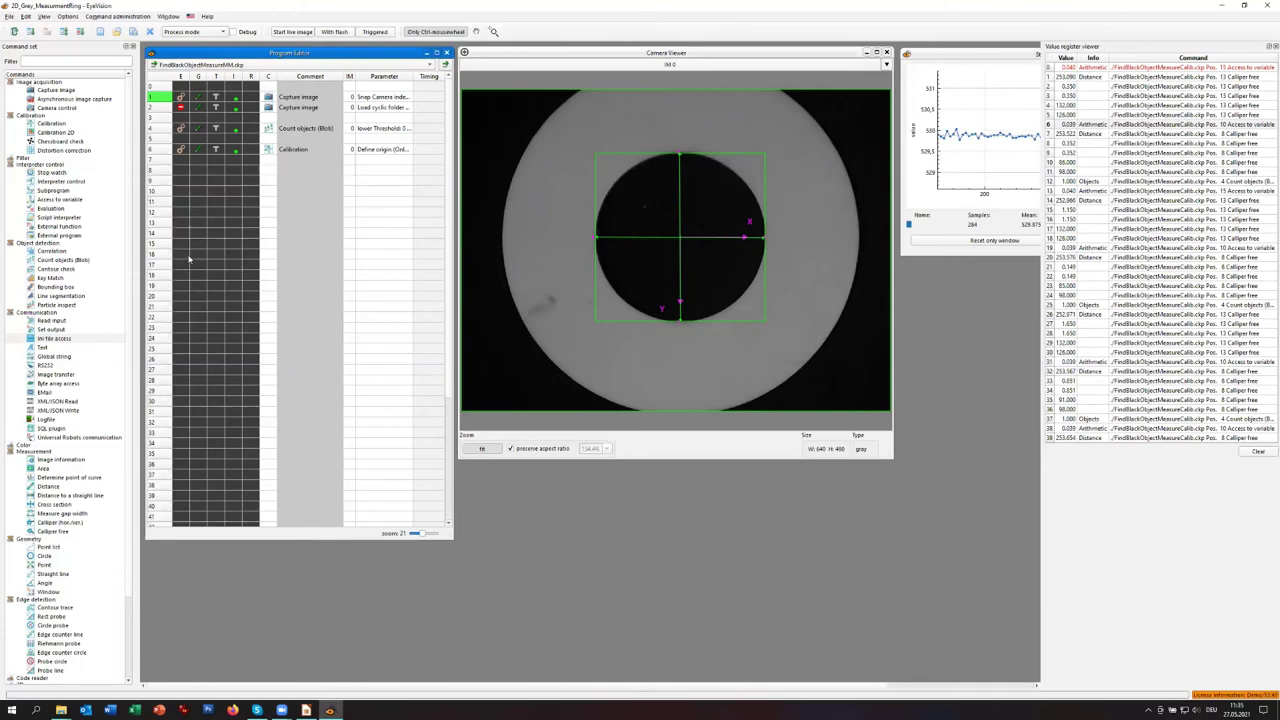
pyautogui.click(268, 180)
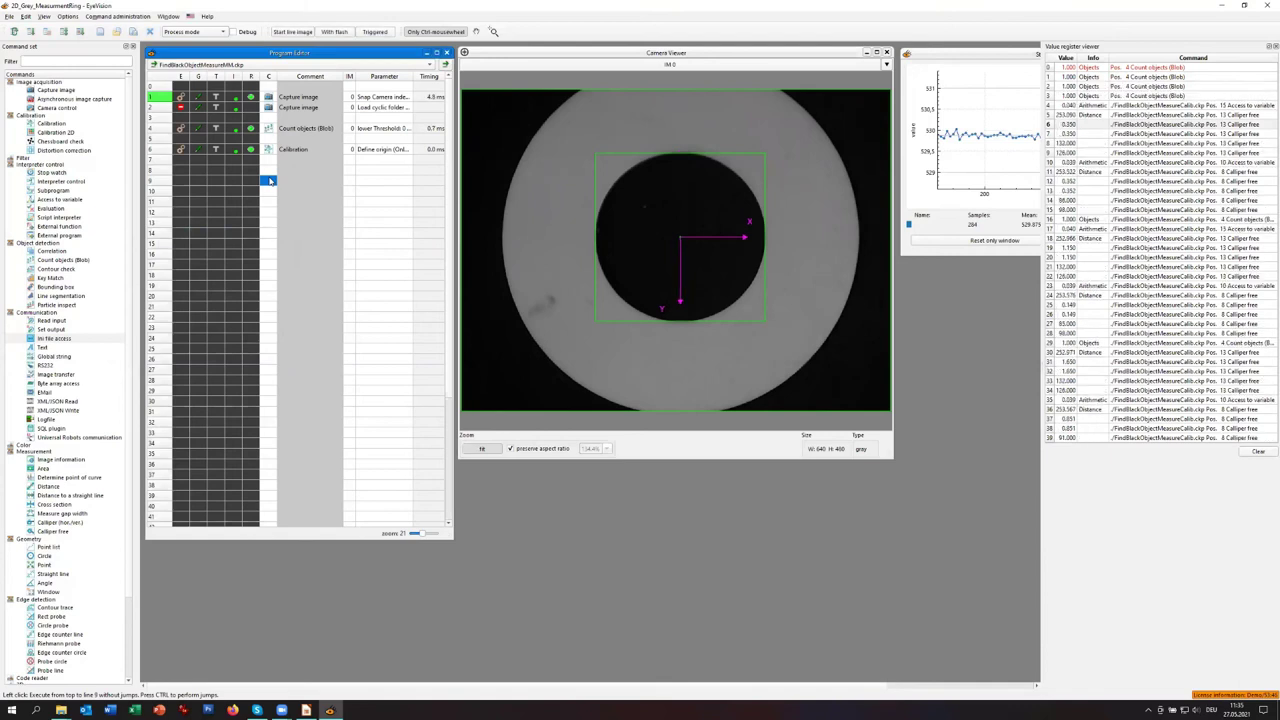
# - Try the program on the cyclic folder images instead of the camera capture, and restore the enabled states of both Capture image commands
pyautogui.click(182, 107)
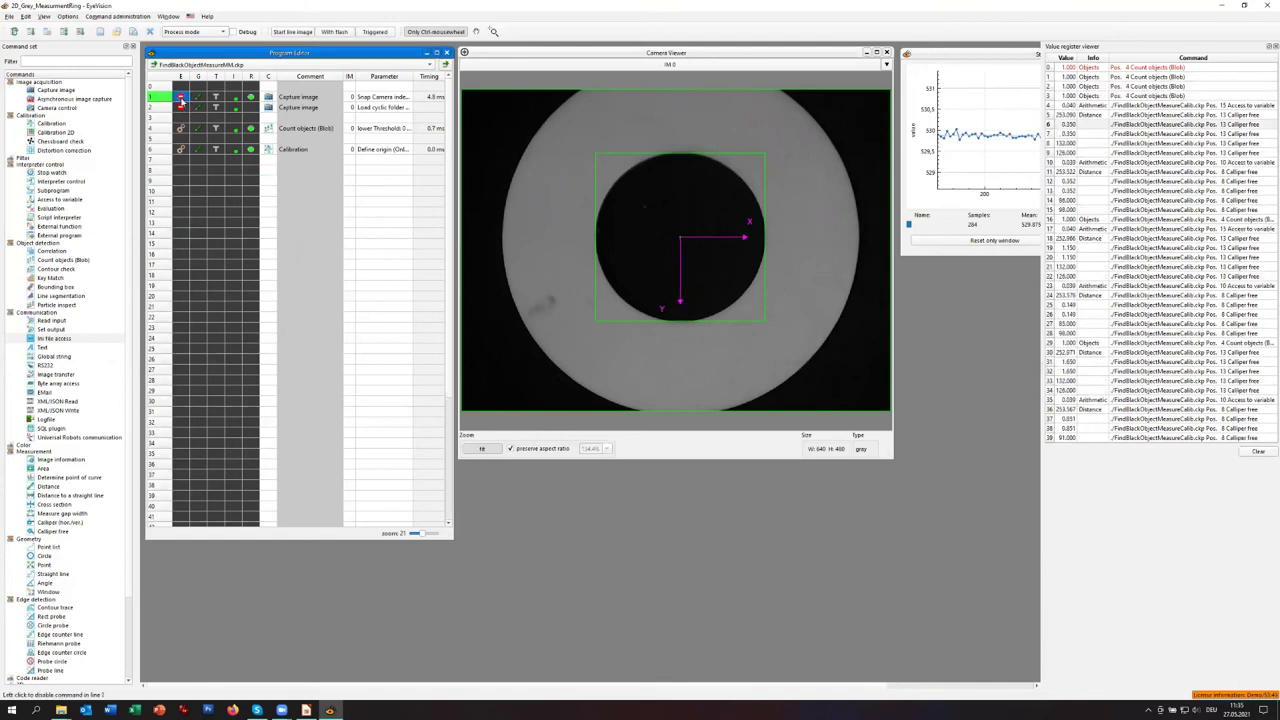
pyautogui.click(181, 97)
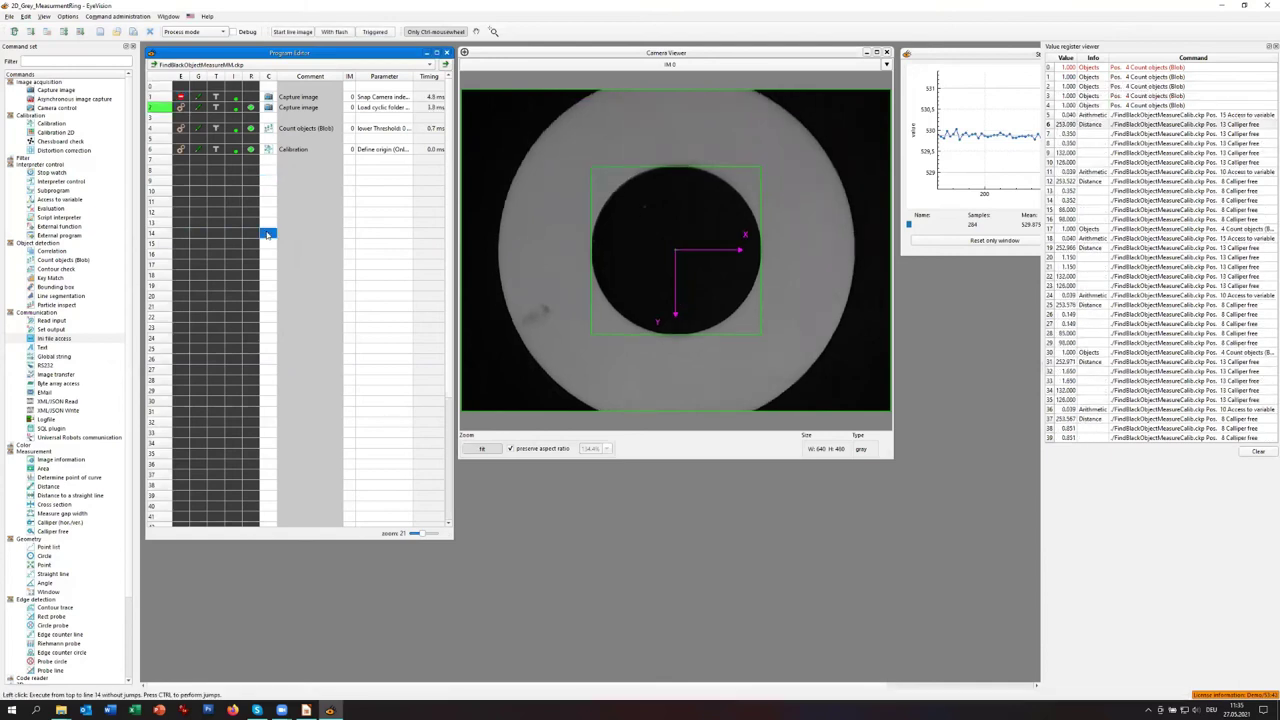
pyautogui.click(181, 97)
pyautogui.click(181, 107)
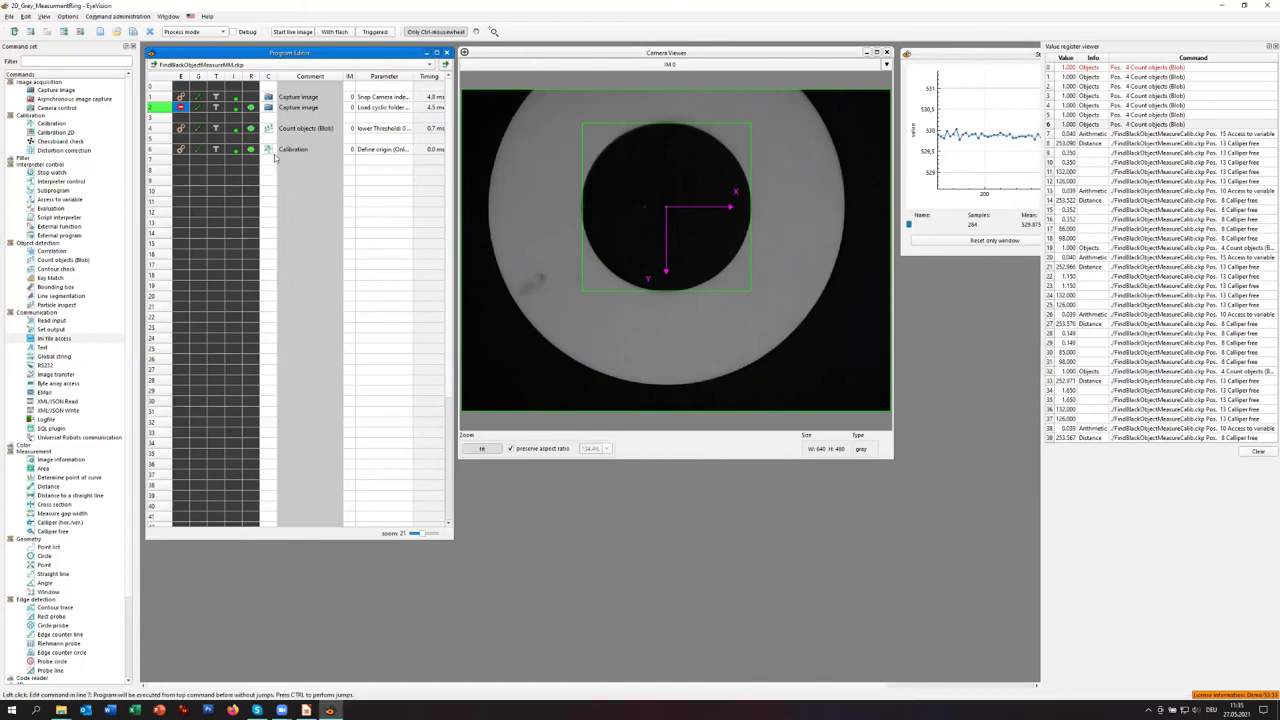
# - Add an Ini file access command in line 8 that reads from CalibValue.ini, with the section set to Calib
pyautogui.click(272, 162)
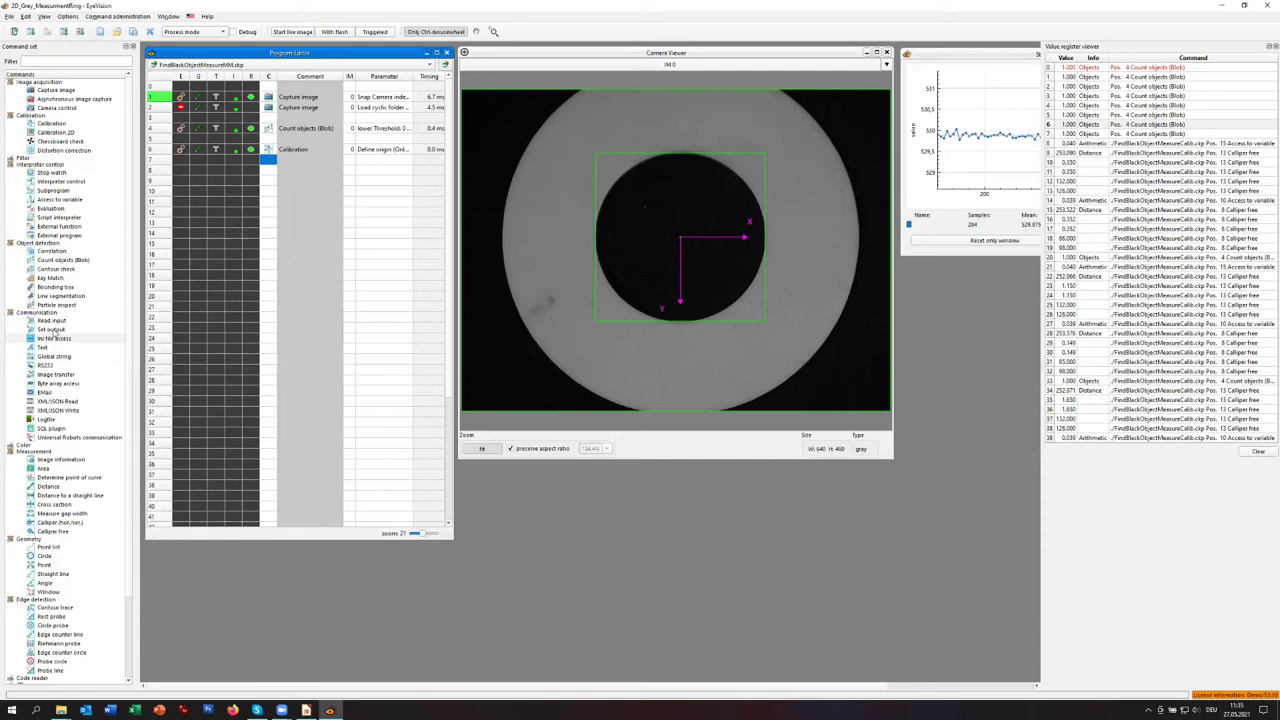
pyautogui.moveTo(54, 338); pyautogui.dragTo(268, 170)
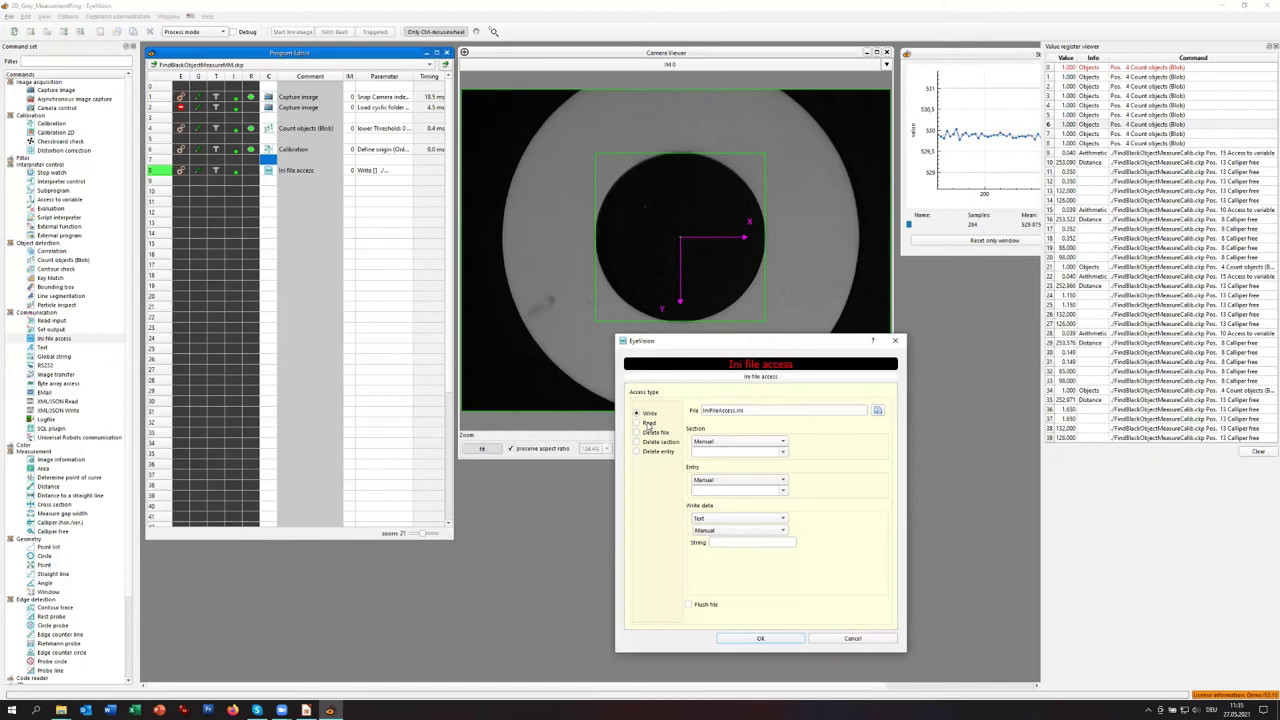
pyautogui.click(648, 424)
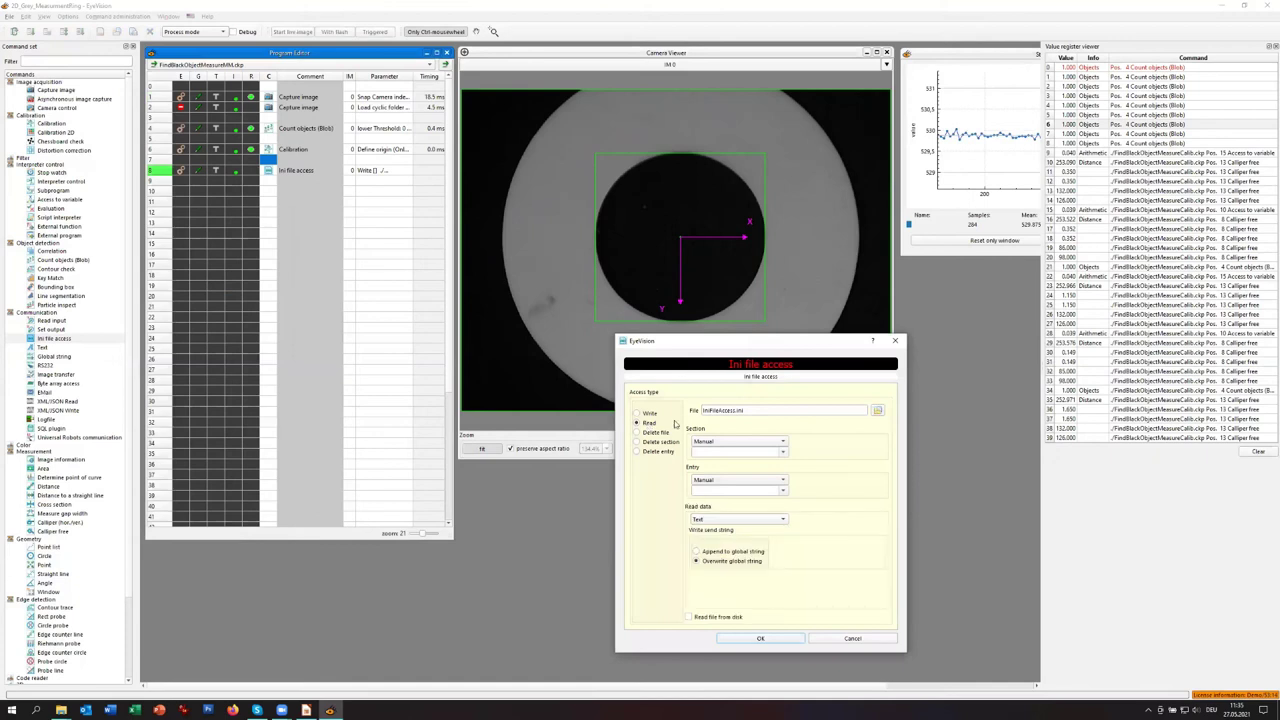
pyautogui.click(880, 412)
pyautogui.click(746, 287)
pyautogui.doubleClick(746, 287)
pyautogui.click(784, 442)
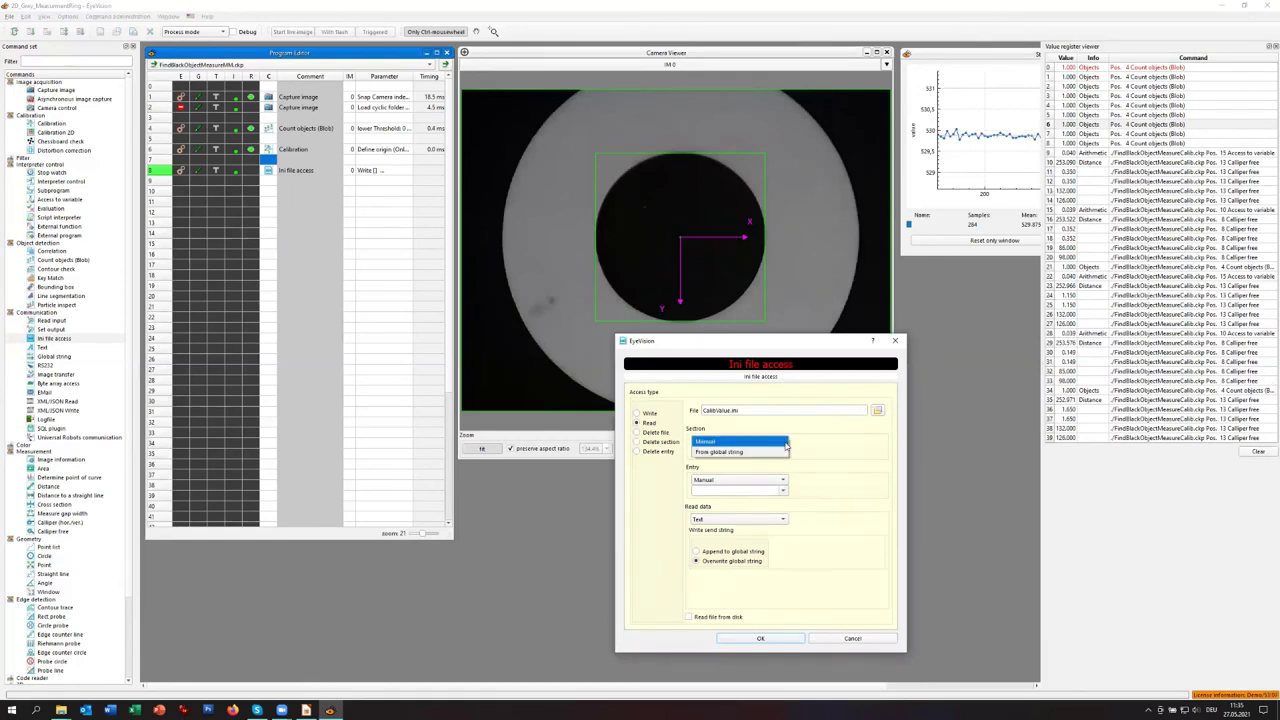
pyautogui.click(784, 443)
pyautogui.click(783, 452)
pyautogui.click(773, 468)
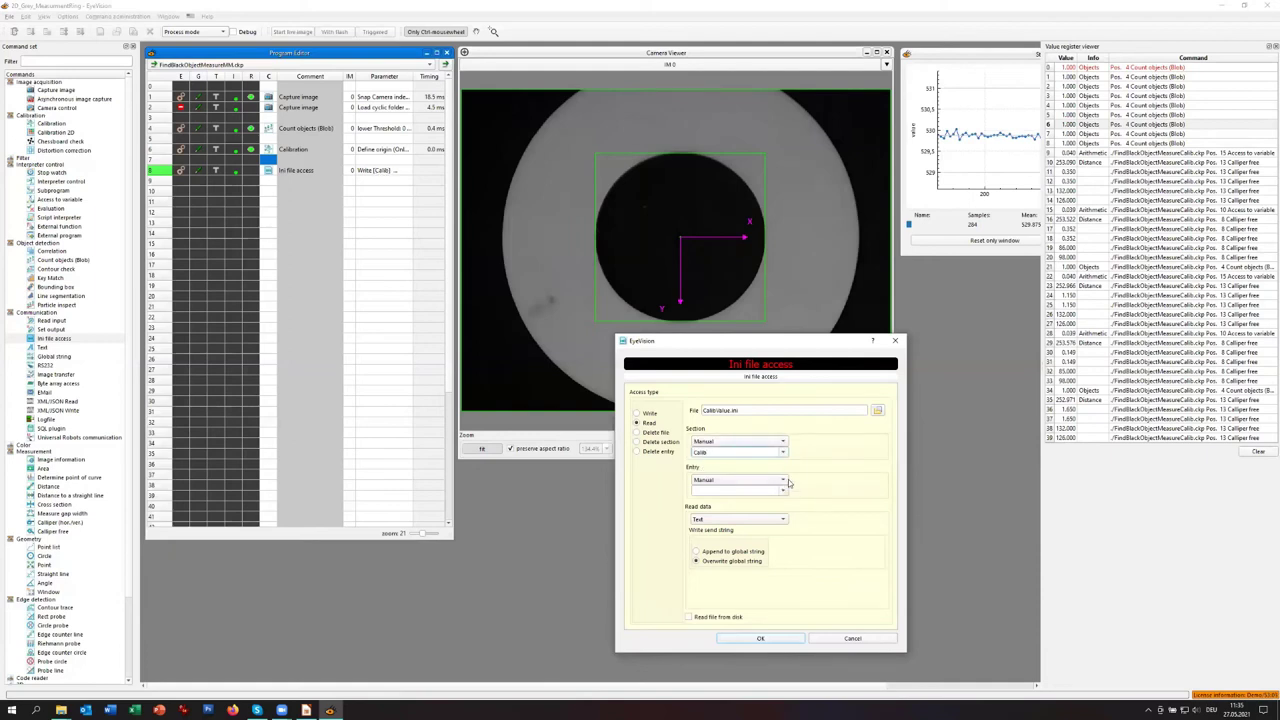
# - Set the line 8 read entry to X-CalibValue with data type Value and manual tolerances, and run the program to line 11
pyautogui.click(784, 492)
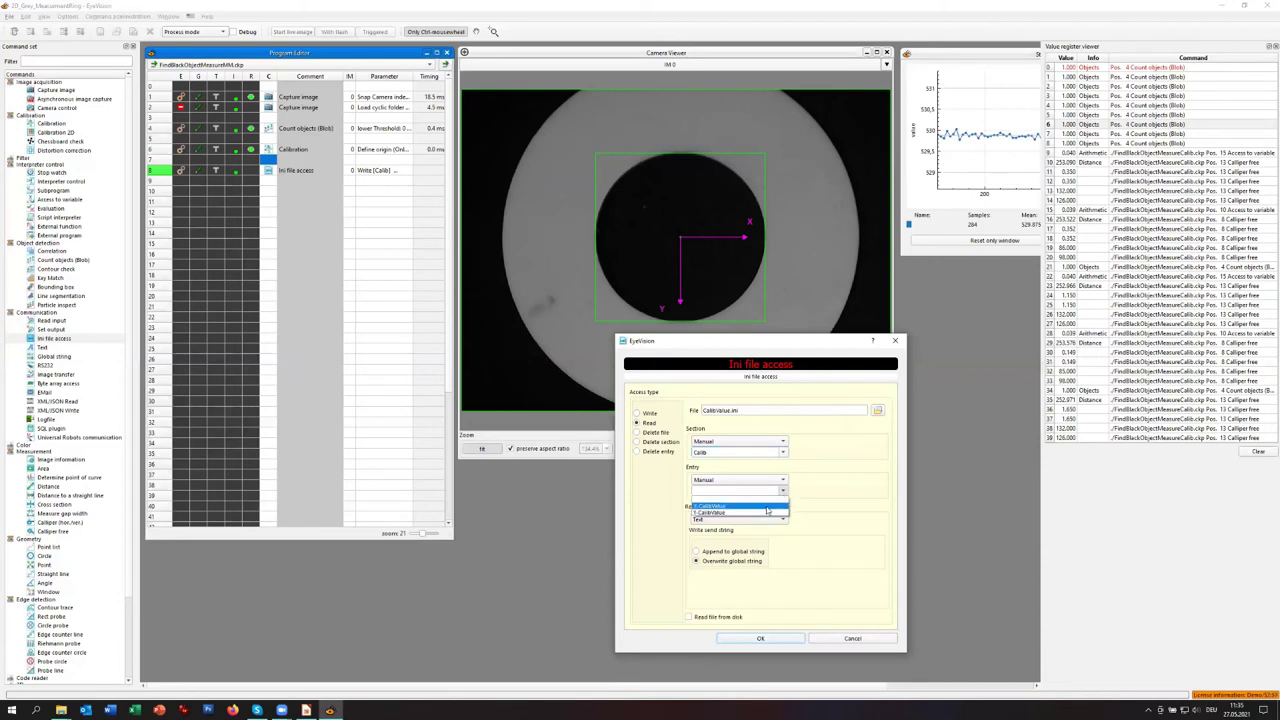
pyautogui.click(767, 507)
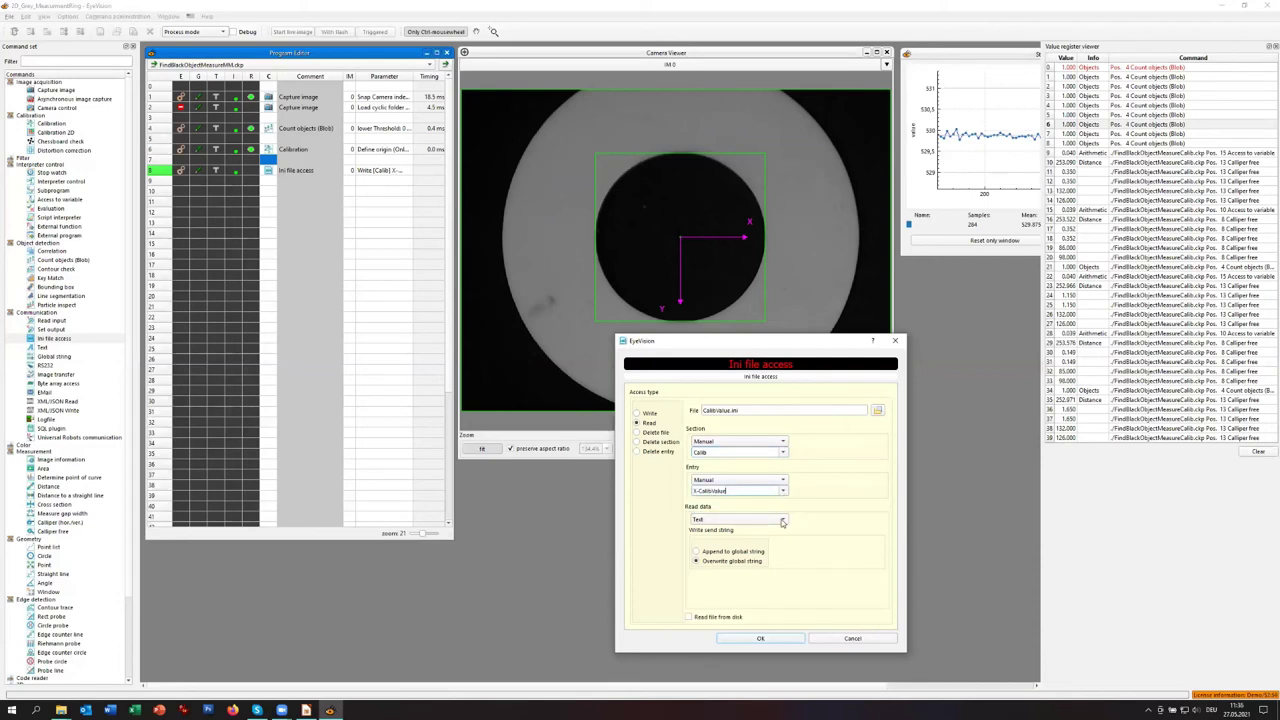
pyautogui.click(782, 520)
pyautogui.click(784, 521)
pyautogui.click(786, 493)
pyautogui.click(786, 493)
pyautogui.click(783, 520)
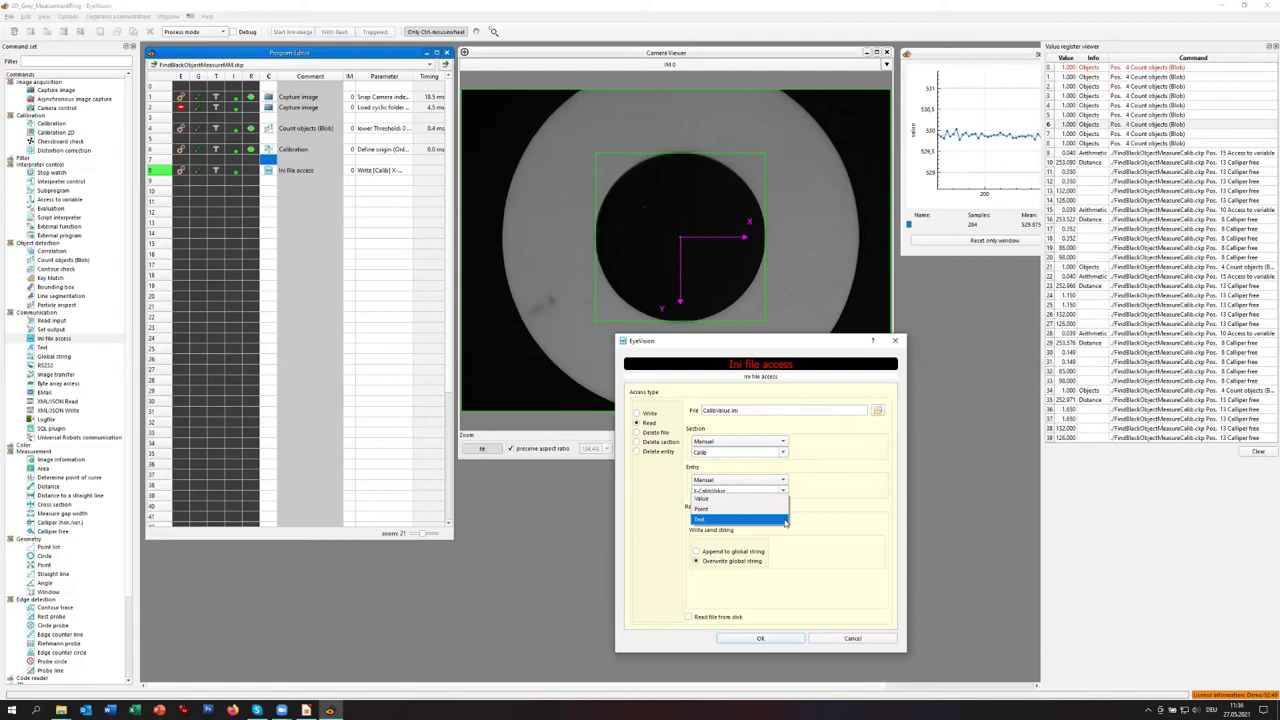
pyautogui.click(782, 499)
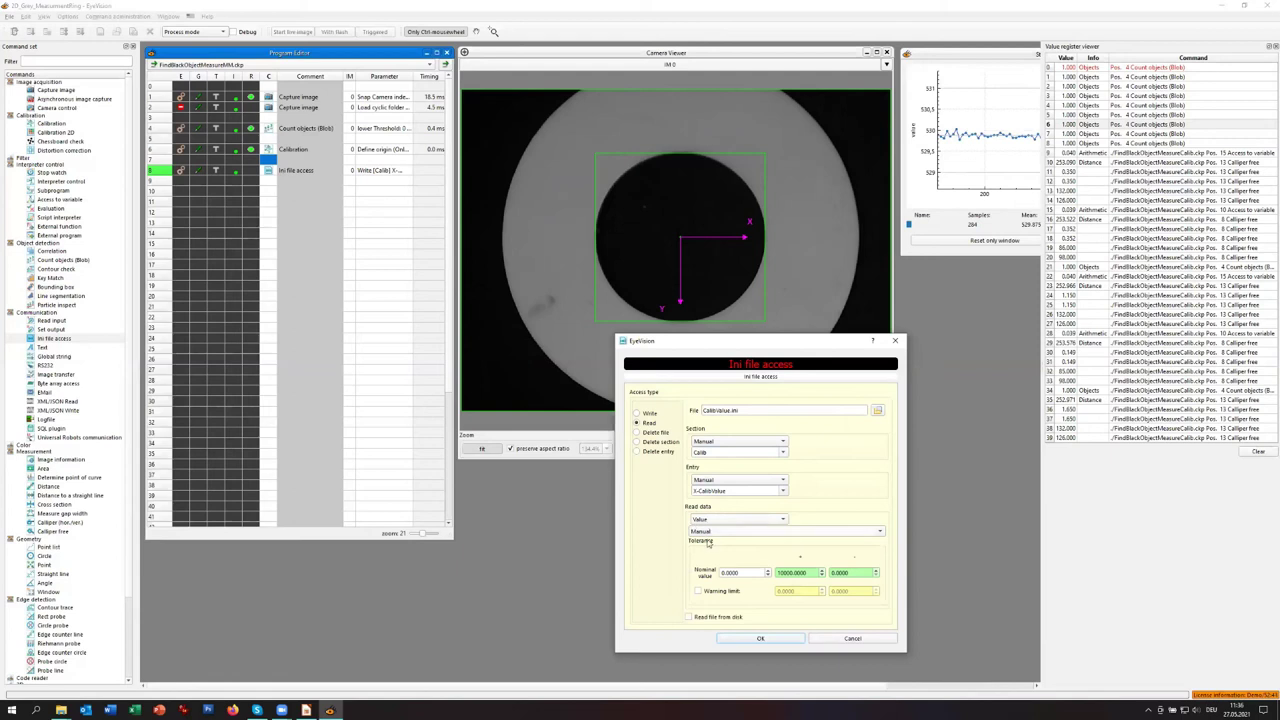
pyautogui.click(880, 538)
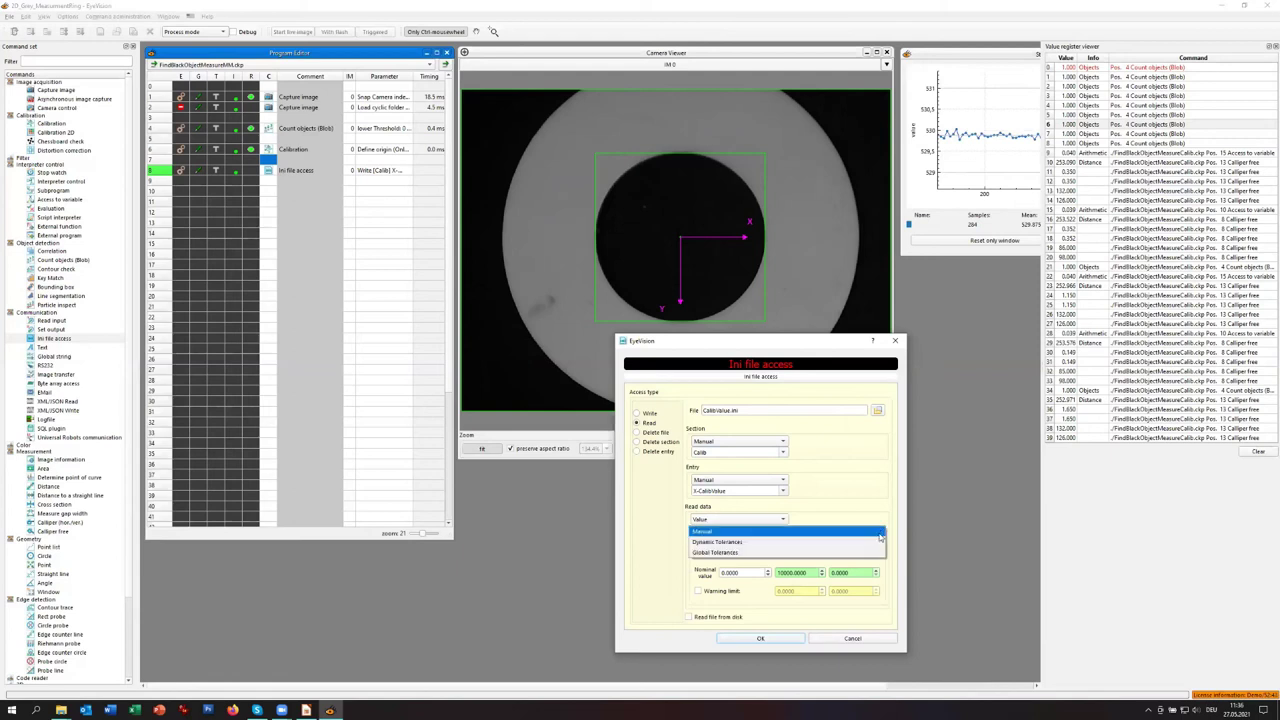
pyautogui.click(880, 537)
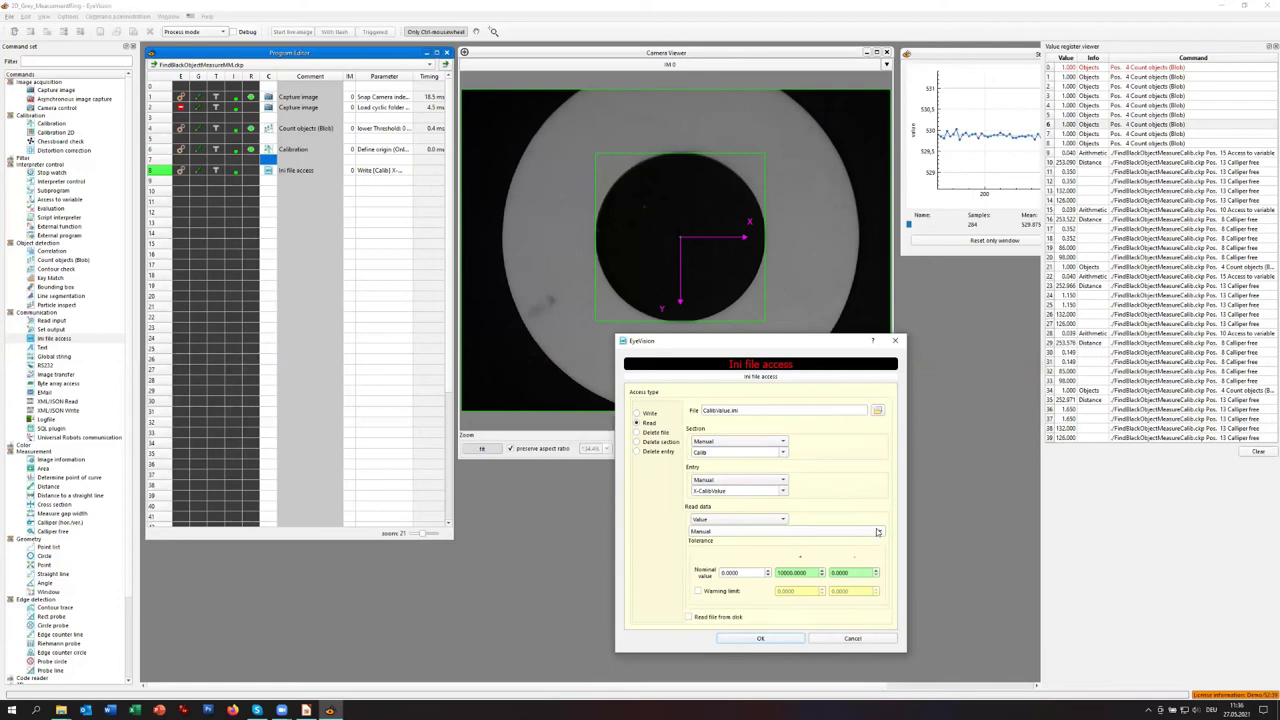
pyautogui.click(762, 638)
pyautogui.click(272, 203)
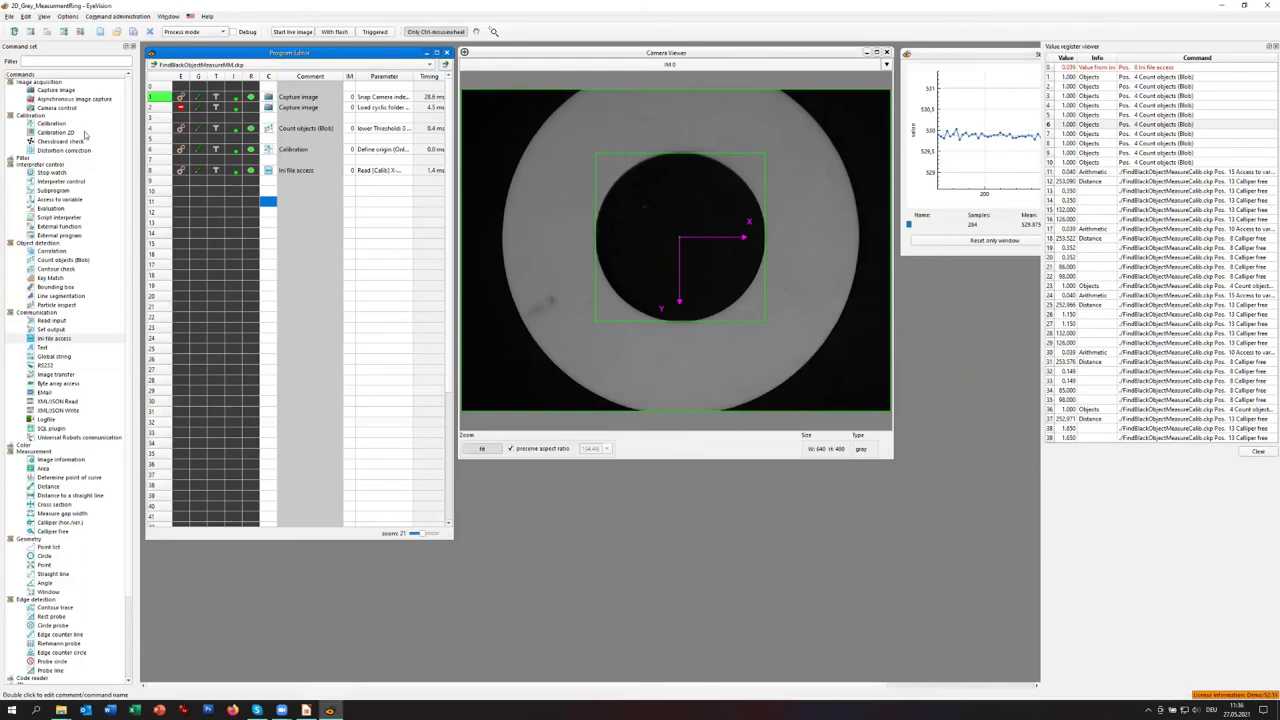
# - Copy the Ini file access command from line 8 to line 9 and set the copy's entry to Y-CalibValue
pyautogui.click(158, 172)
pyautogui.rightClick(158, 177)
pyautogui.click(180, 185)
pyautogui.rightClick(166, 180)
pyautogui.click(180, 207)
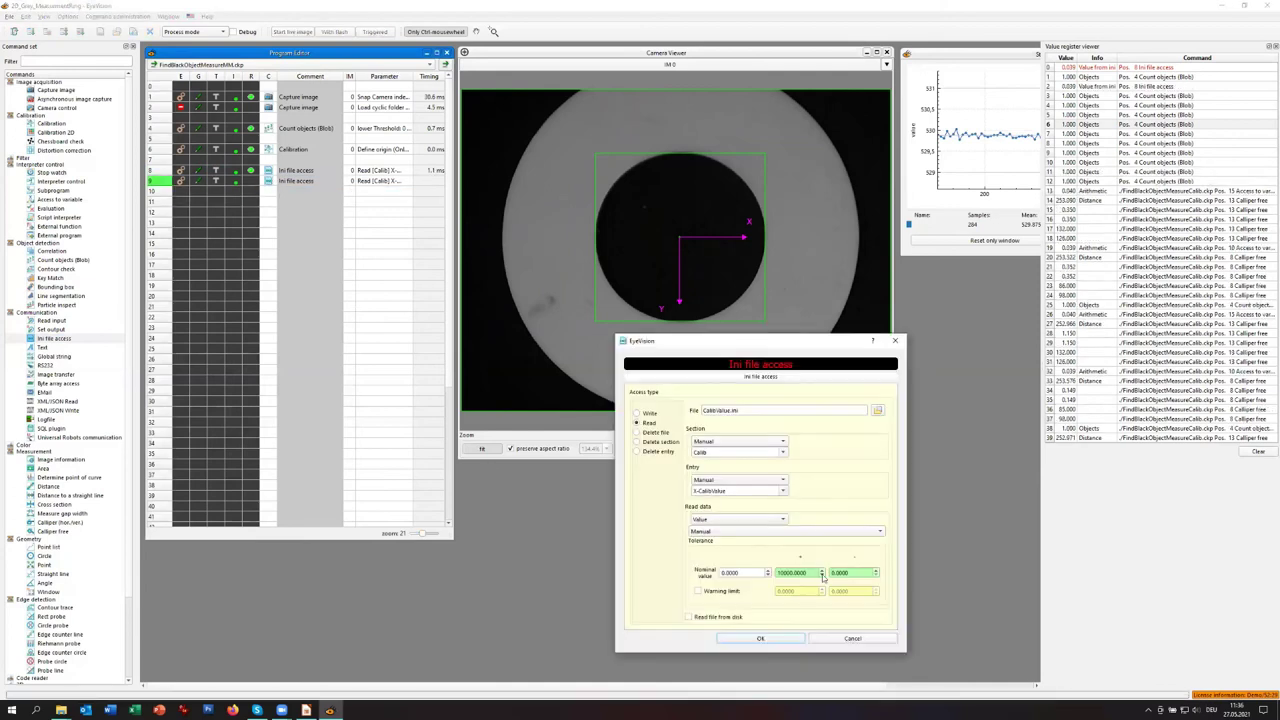
pyautogui.click(783, 491)
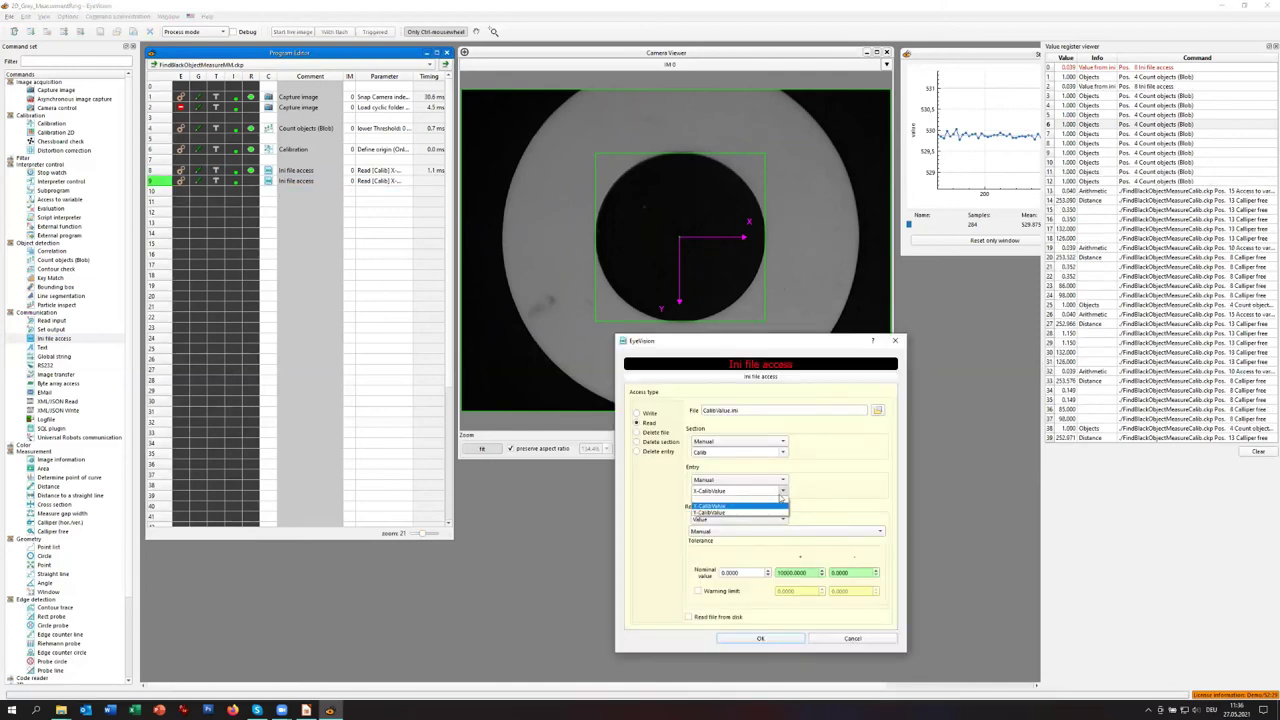
pyautogui.click(774, 512)
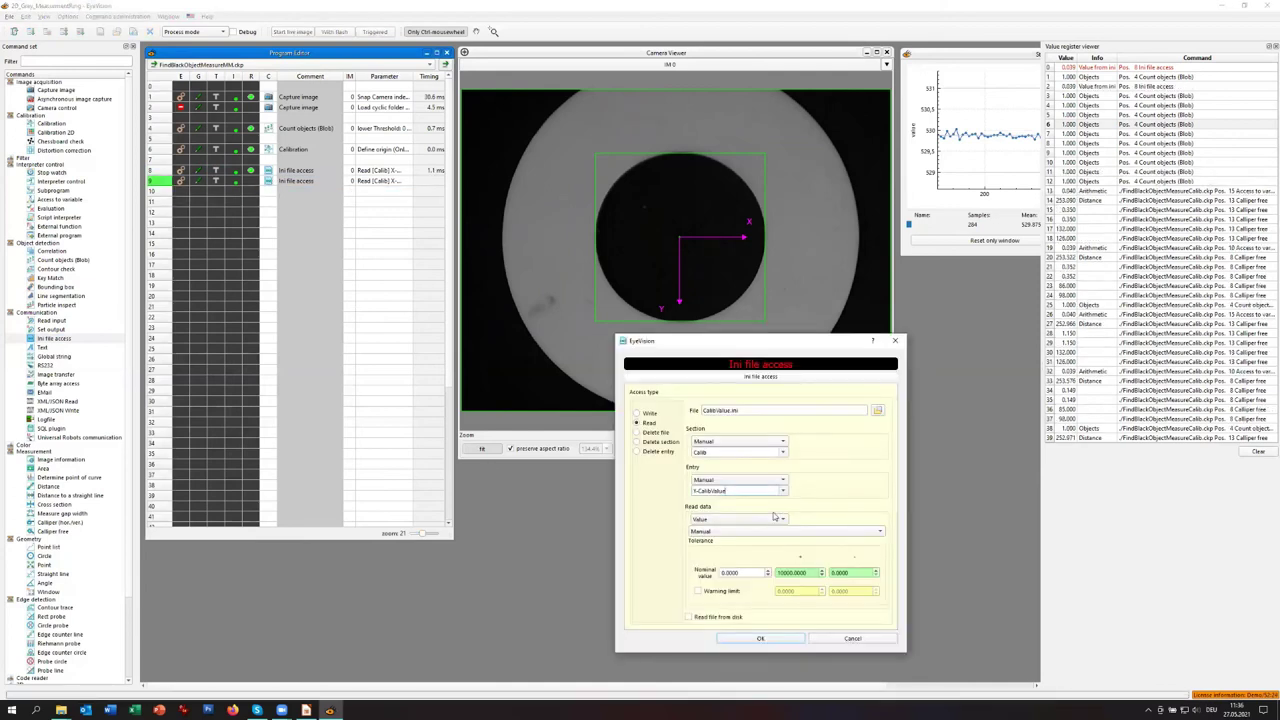
pyautogui.click(758, 639)
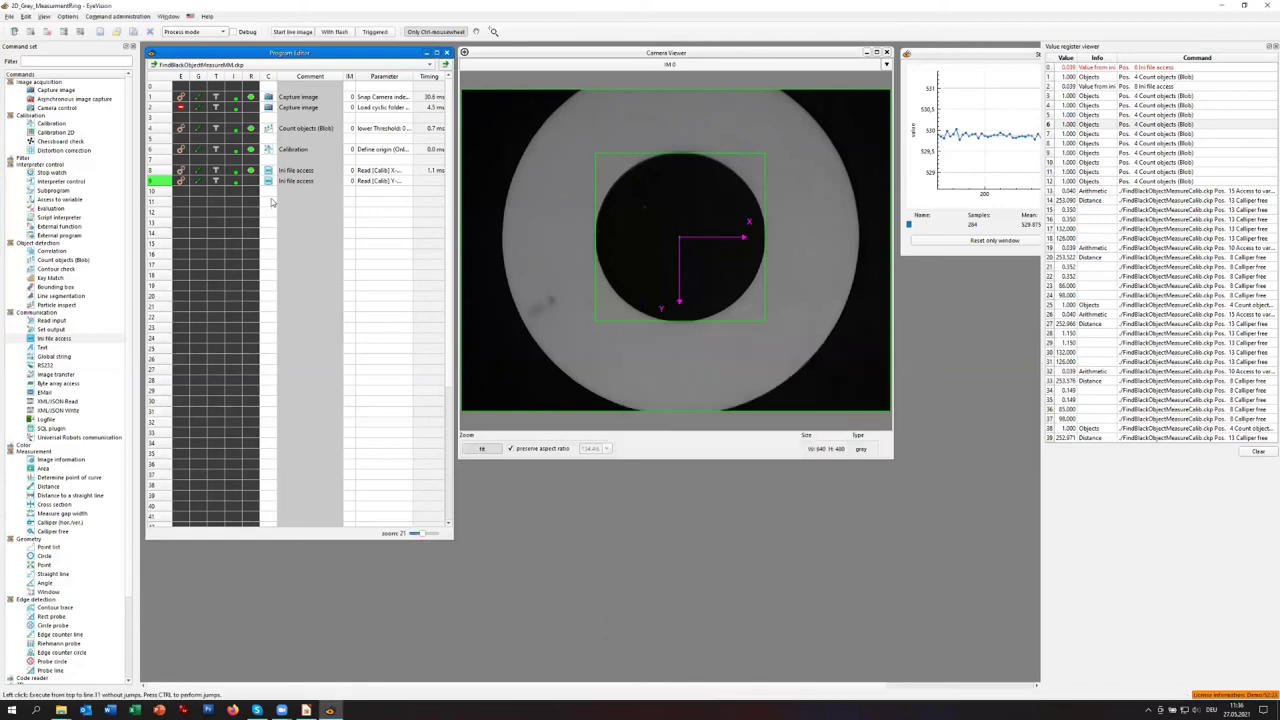
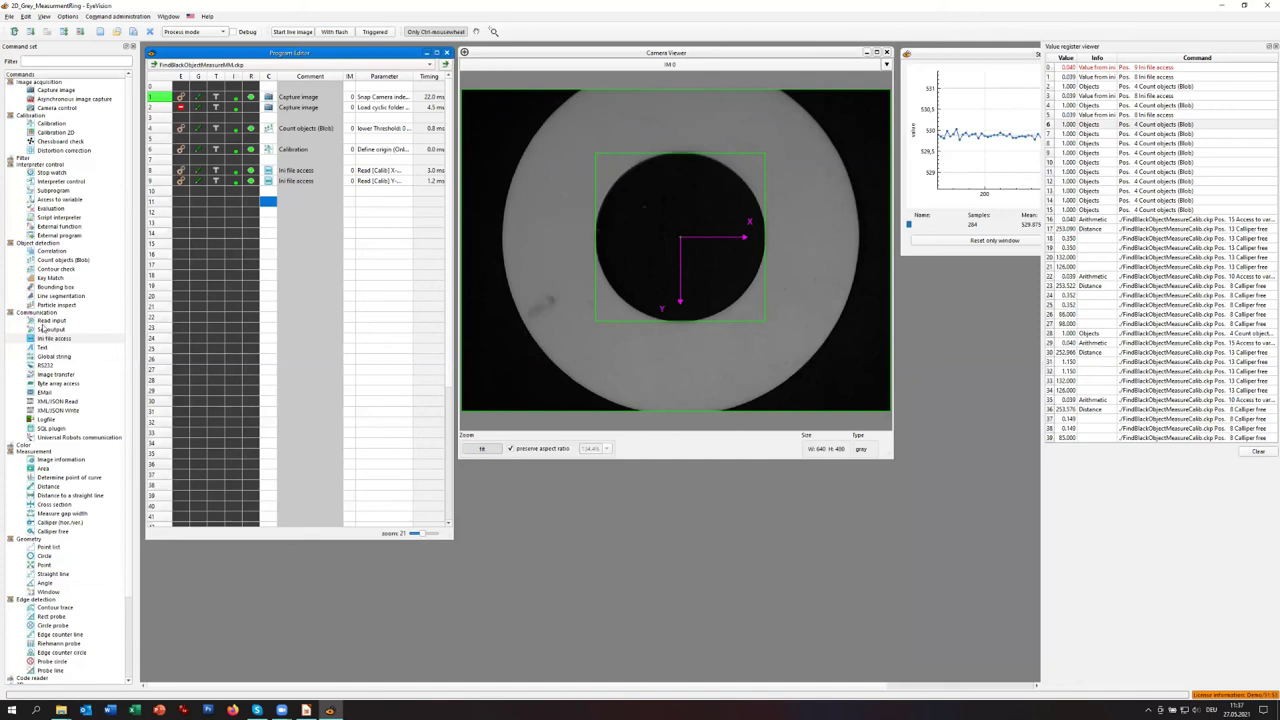
# - Add a Calibration command in line 11 with scale factors from register, X index 1 and Y index 0, and run the program to line 16
pyautogui.moveTo(30, 125); pyautogui.dragTo(268, 203)
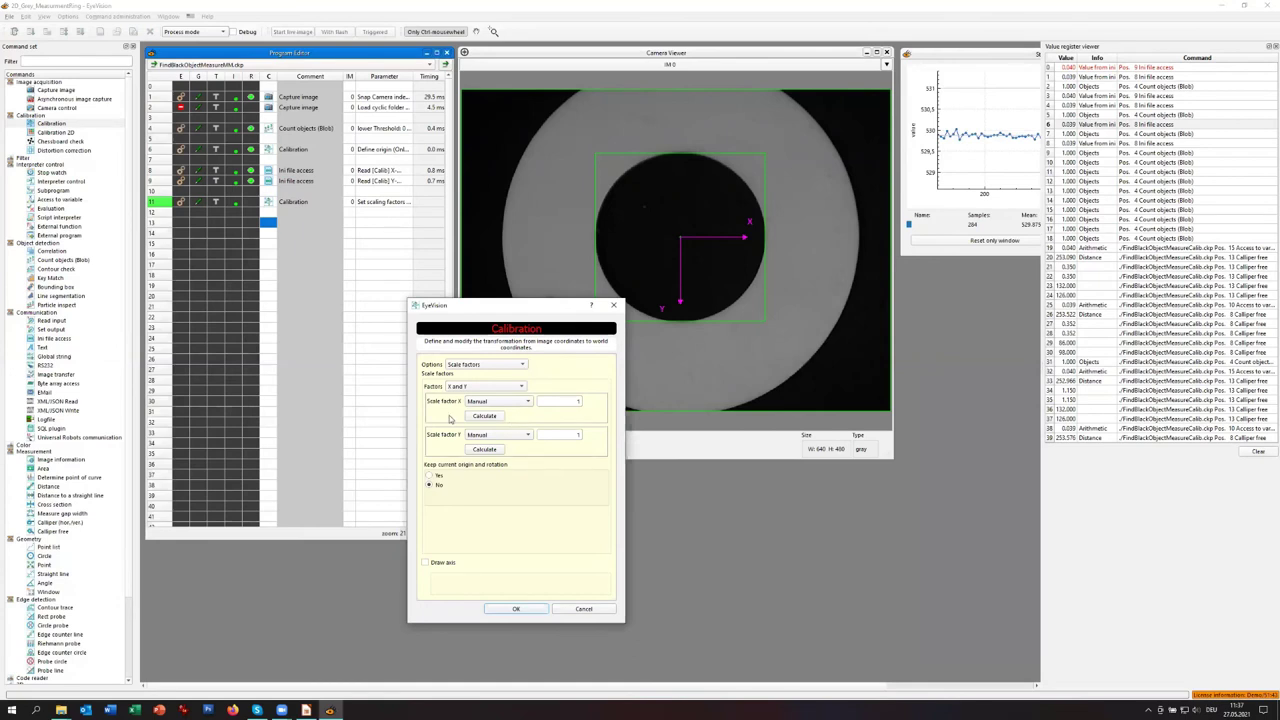
pyautogui.click(528, 402)
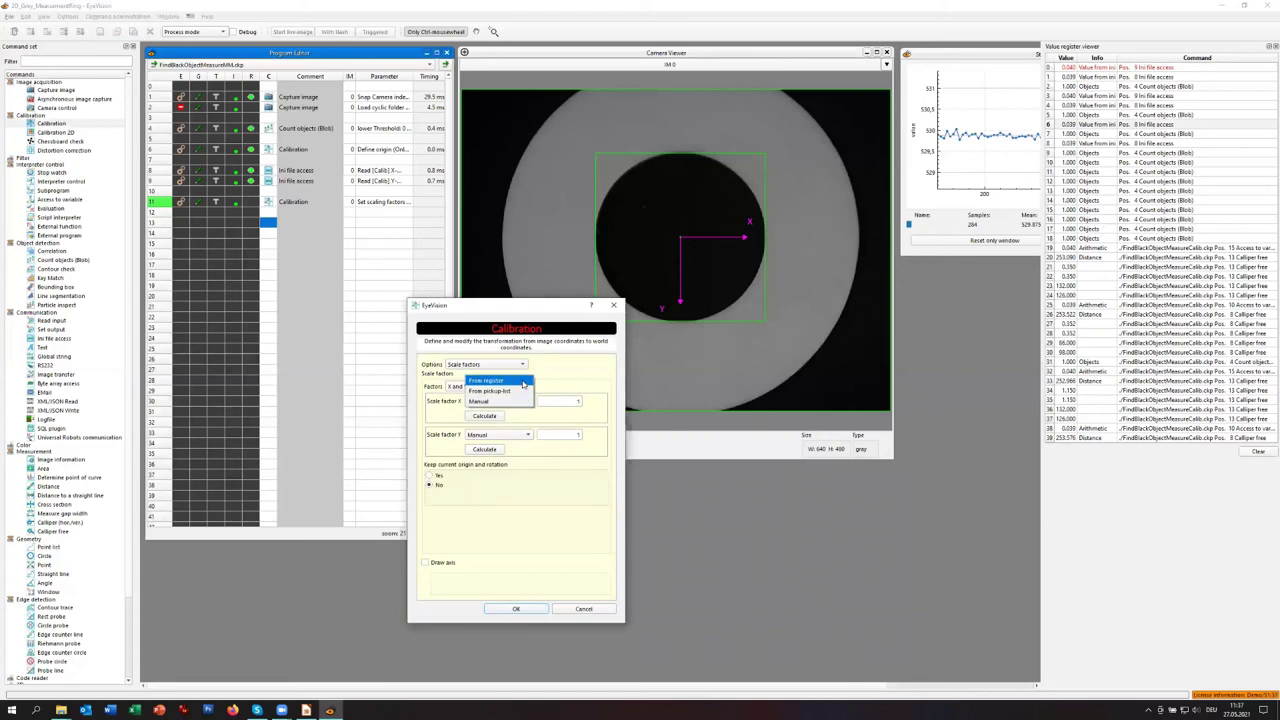
pyautogui.click(523, 382)
pyautogui.click(528, 437)
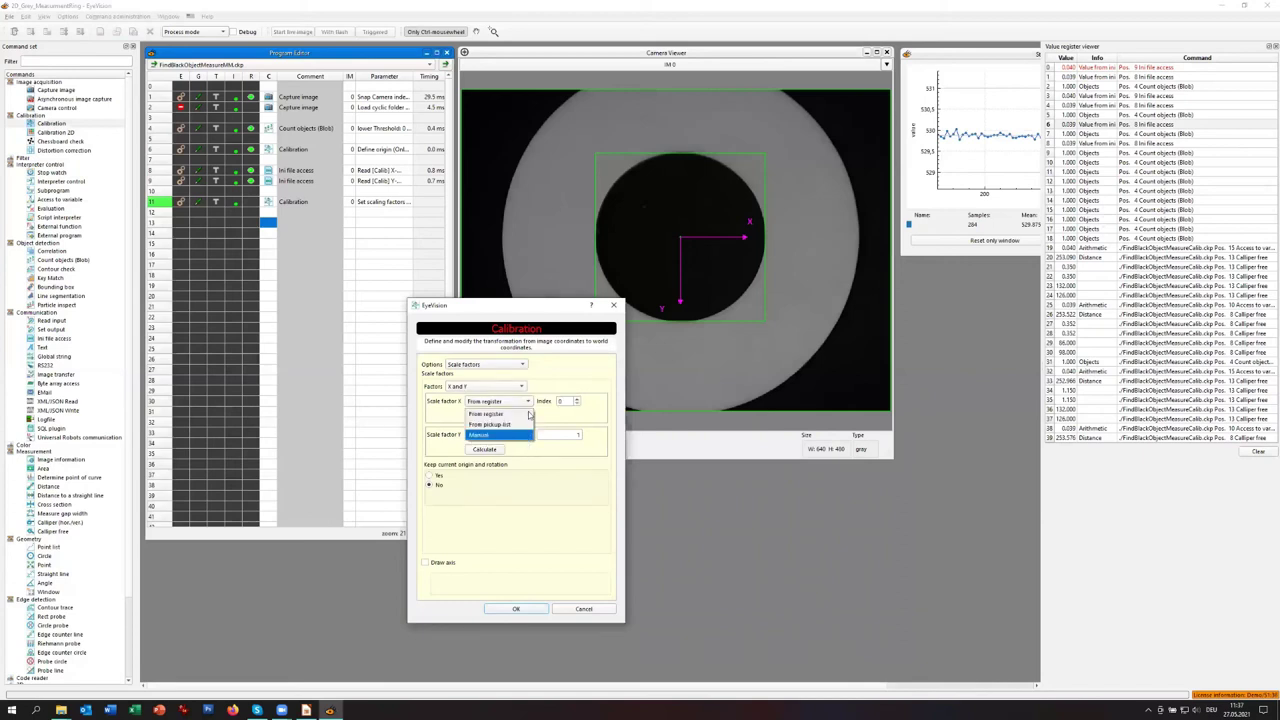
pyautogui.click(529, 414)
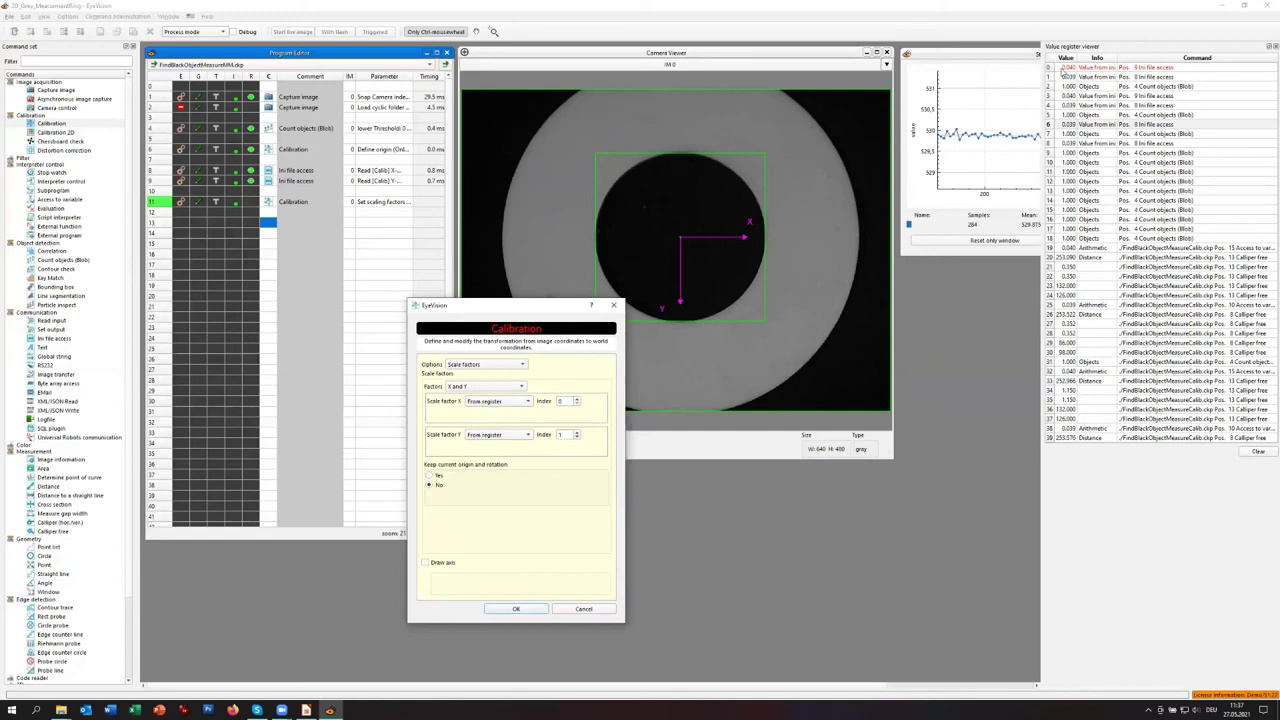
pyautogui.click(577, 404)
pyautogui.click(578, 436)
pyautogui.click(514, 609)
pyautogui.click(267, 256)
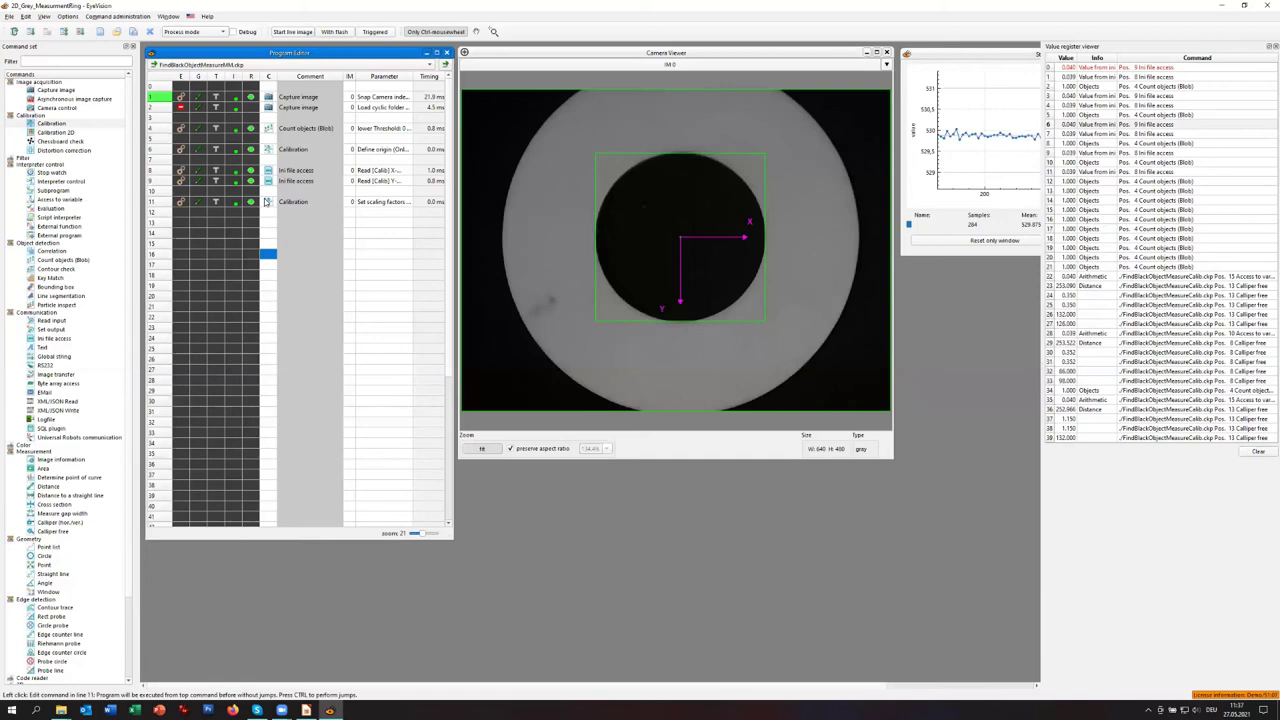
# - Turn on axis drawing in the scale factor Calibration command in line 11, keeping the axis length of 100
pyautogui.click(267, 202)
pyautogui.click(443, 562)
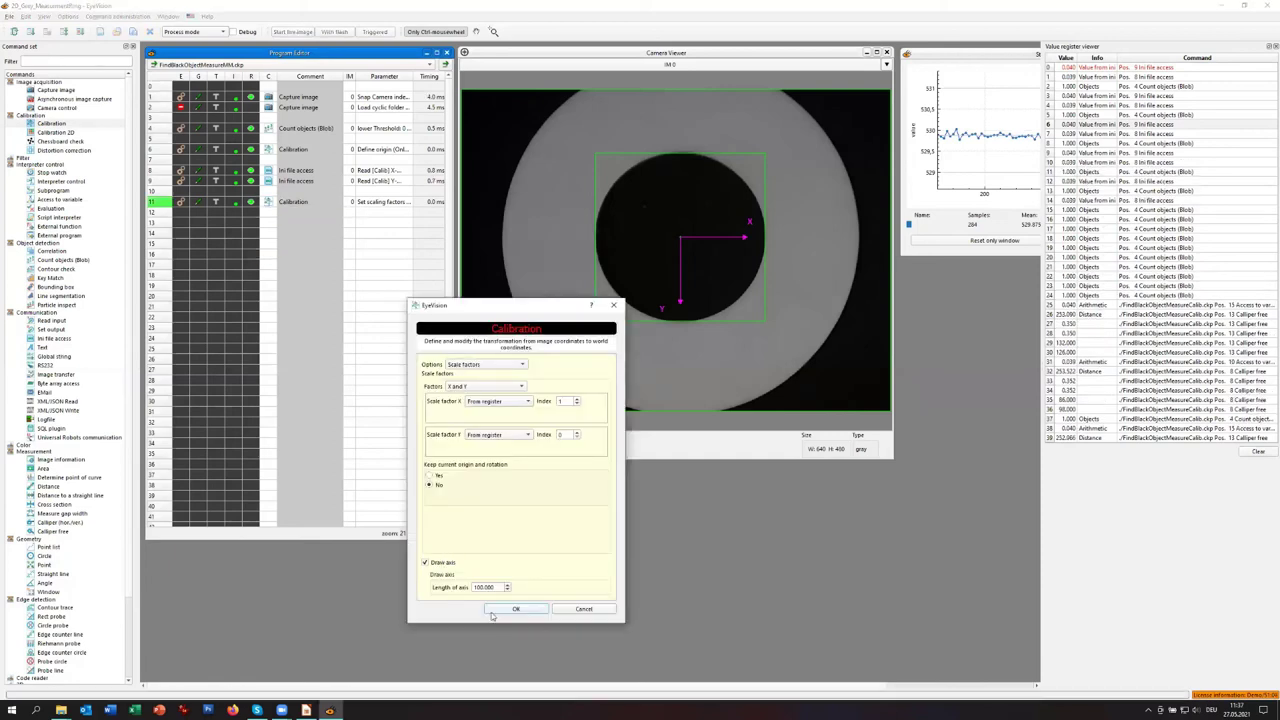
pyautogui.click(501, 611)
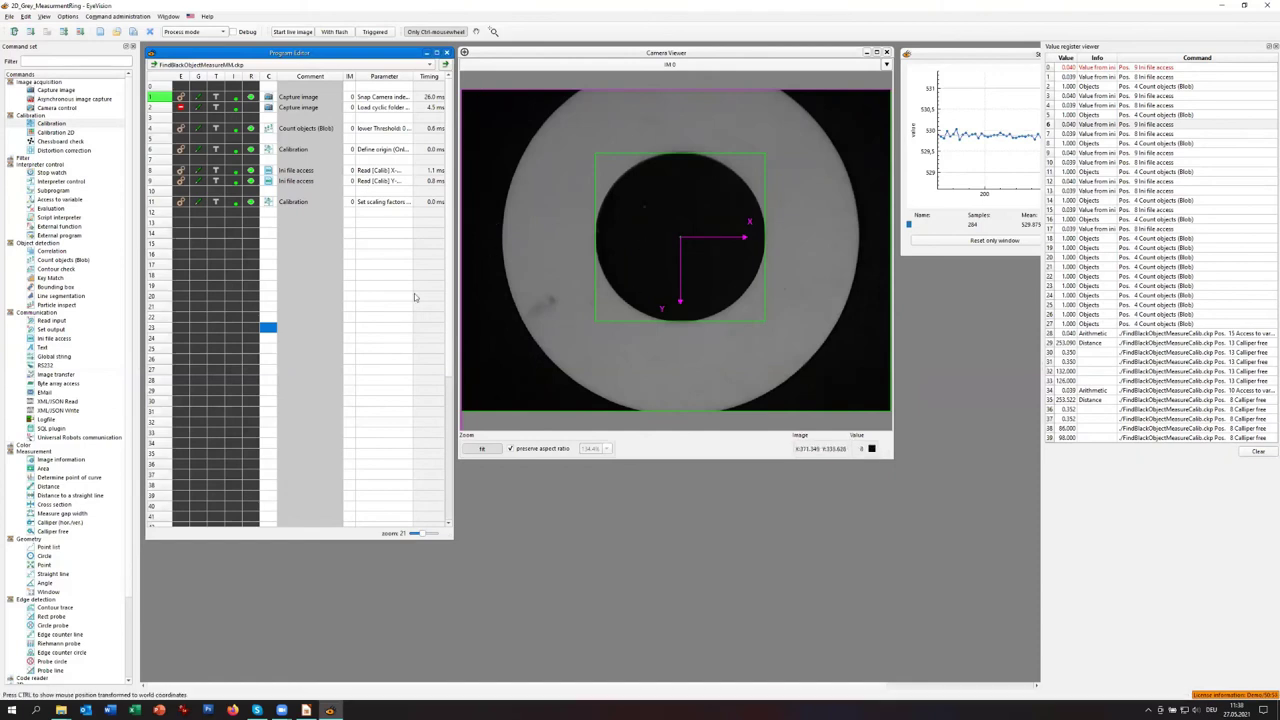
# - Add a Calliper free command in line 13 and place the calliper across the ring's outer diameter at an angle of about 89.4°
pyautogui.click(269, 223)
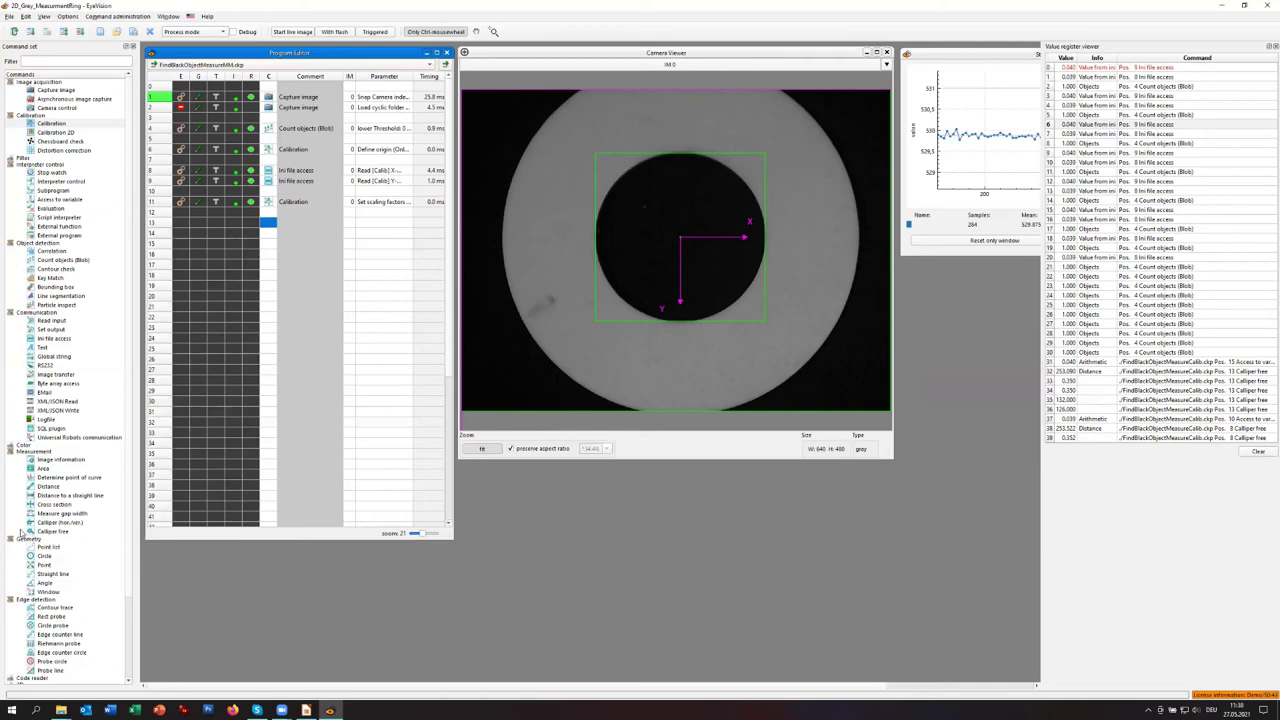
pyautogui.moveTo(36, 533); pyautogui.dragTo(272, 226)
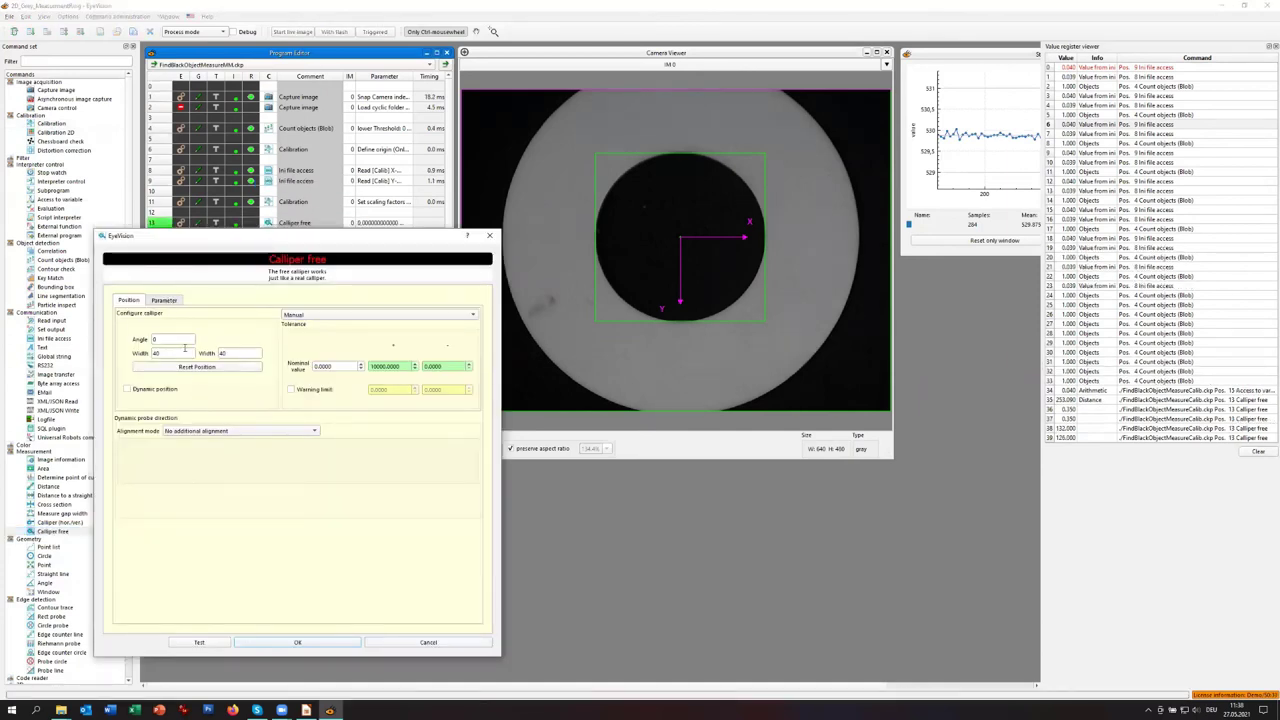
pyautogui.click(164, 300)
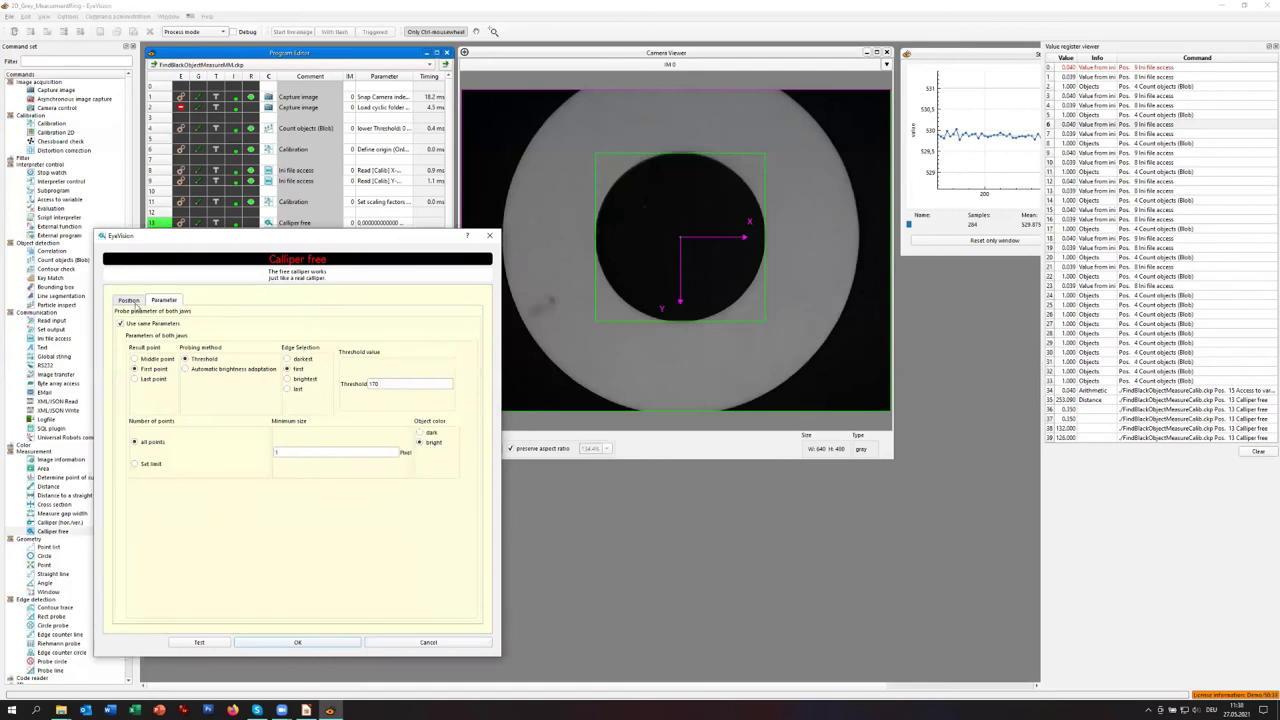
pyautogui.click(131, 301)
pyautogui.click(203, 369)
pyautogui.moveTo(786, 352); pyautogui.dragTo(811, 133)
pyautogui.moveTo(737, 117); pyautogui.dragTo(573, 173)
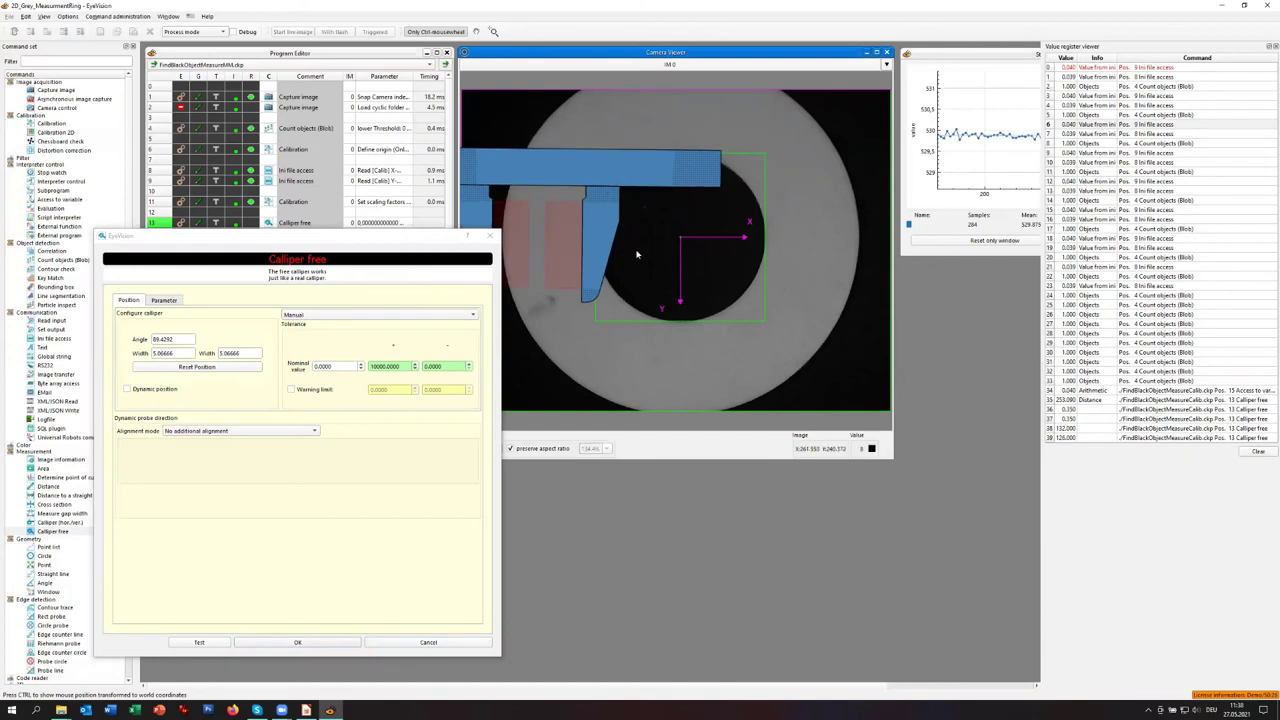
pyautogui.moveTo(720, 236); pyautogui.dragTo(888, 237)
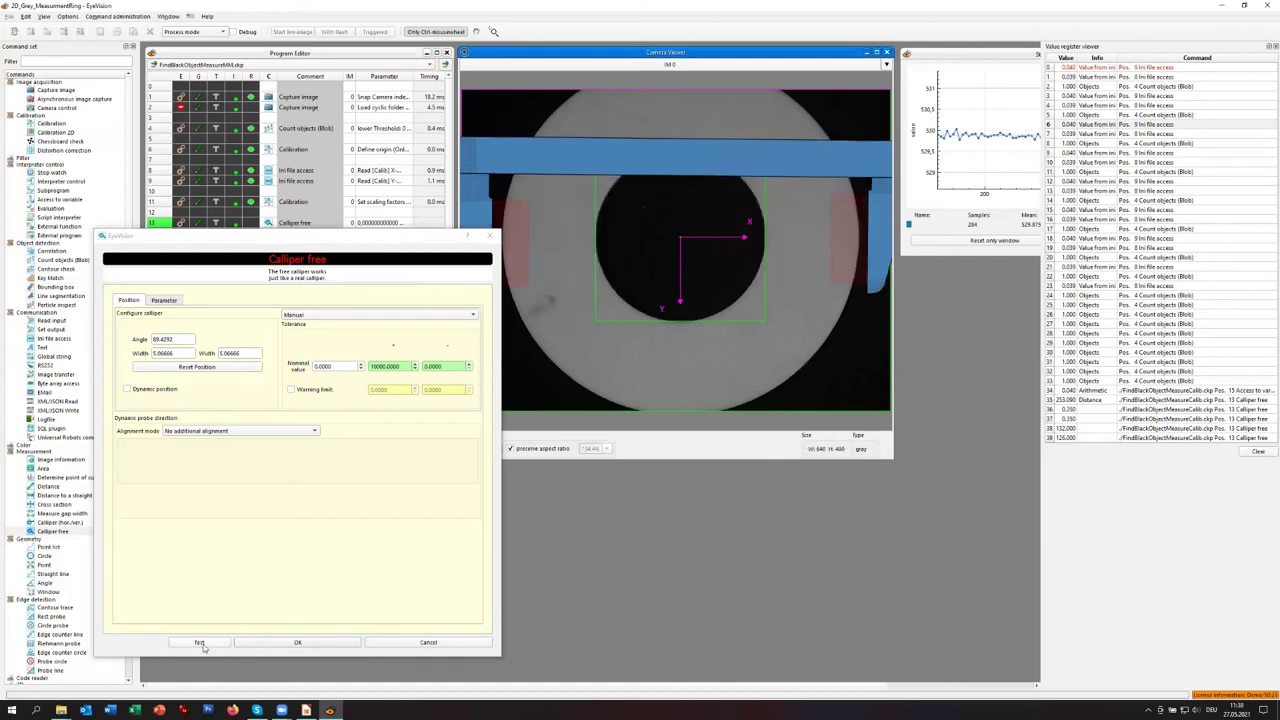
# - Change the probing threshold of both calliper jaws and test the measurement across the ring's outer diameter
pyautogui.click(166, 300)
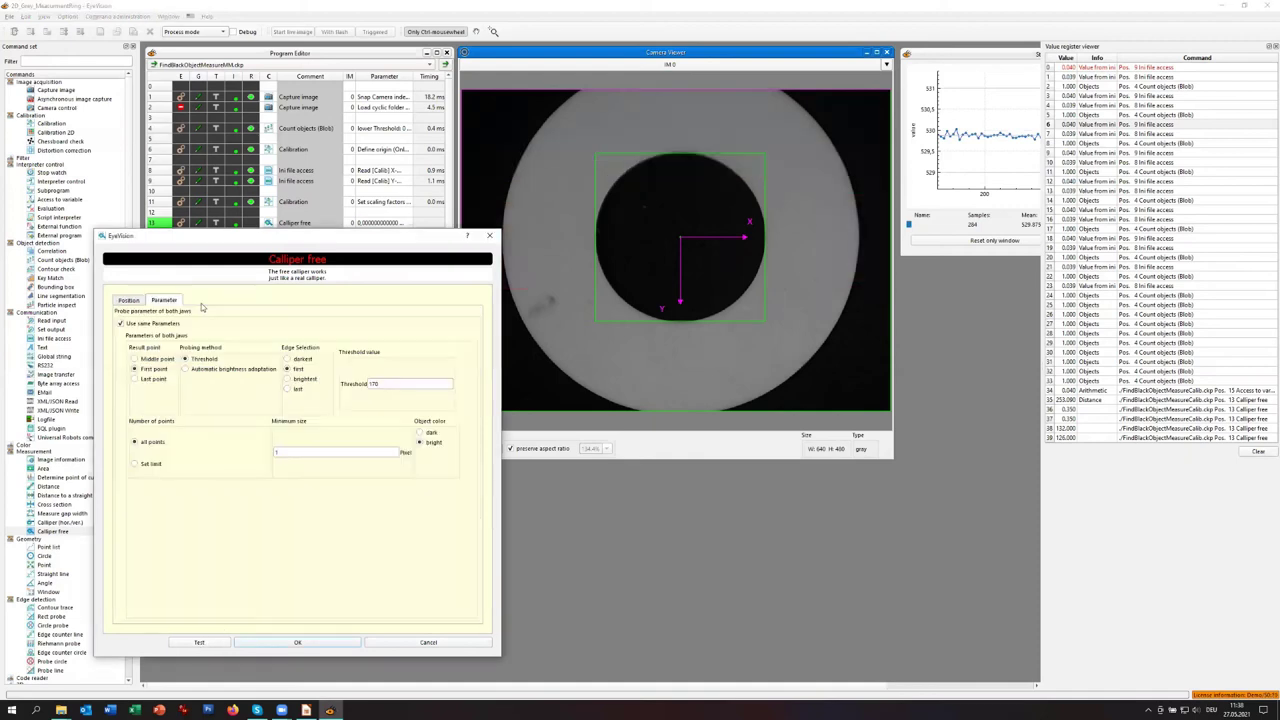
pyautogui.moveTo(382, 384); pyautogui.dragTo(302, 388)
pyautogui.click(126, 302)
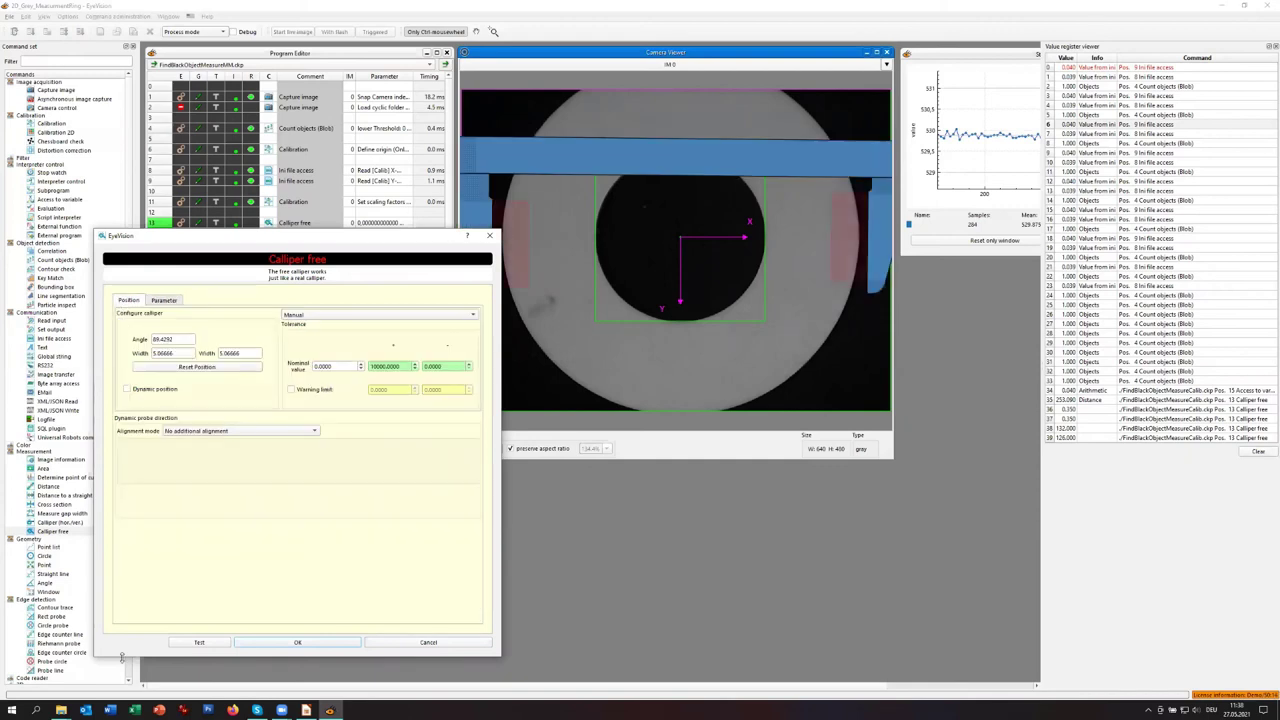
pyautogui.click(183, 644)
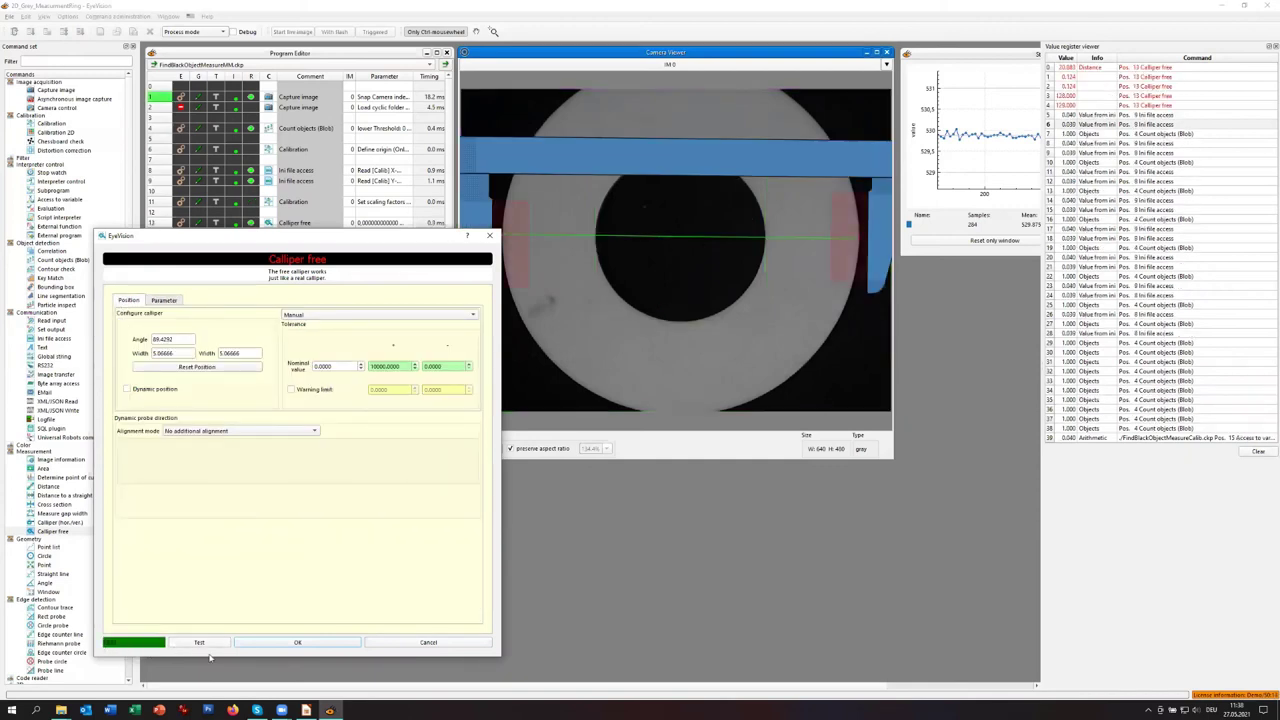
# - Accept the outer-diameter calliper, add a Calliper free command in line 17 and place it across the ring's inner hole
pyautogui.click(246, 645)
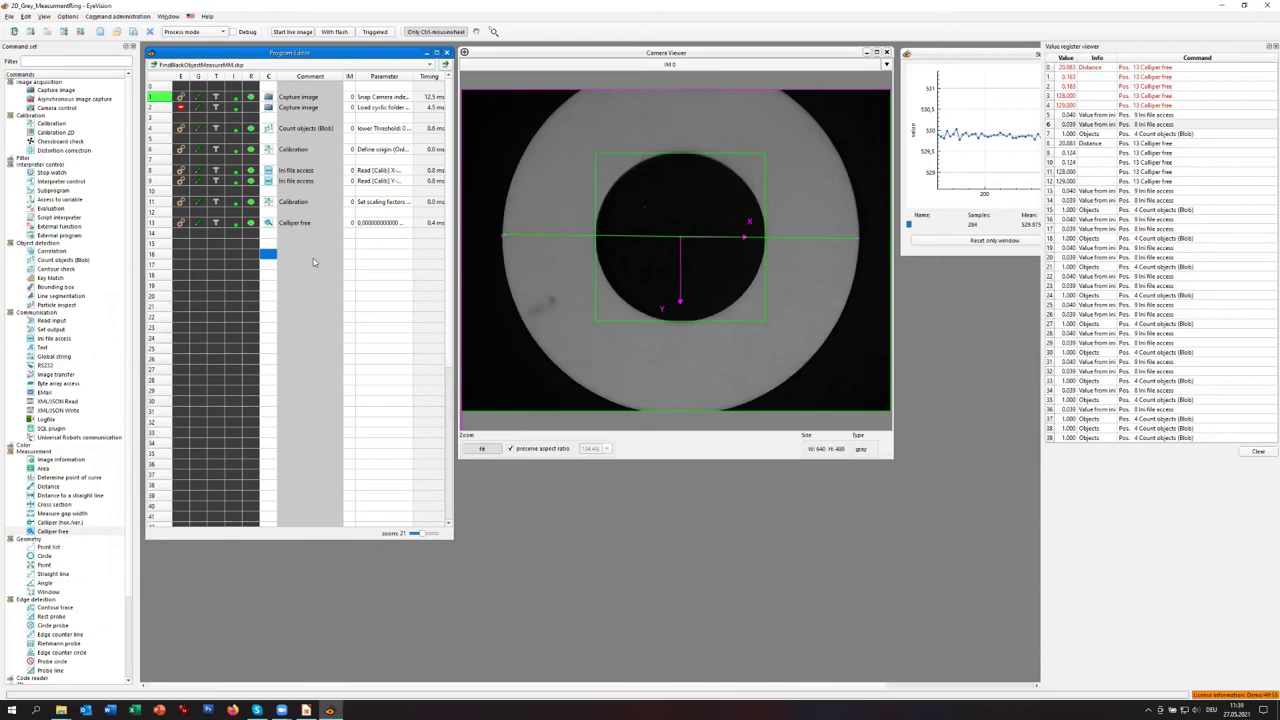
pyautogui.click(155, 223)
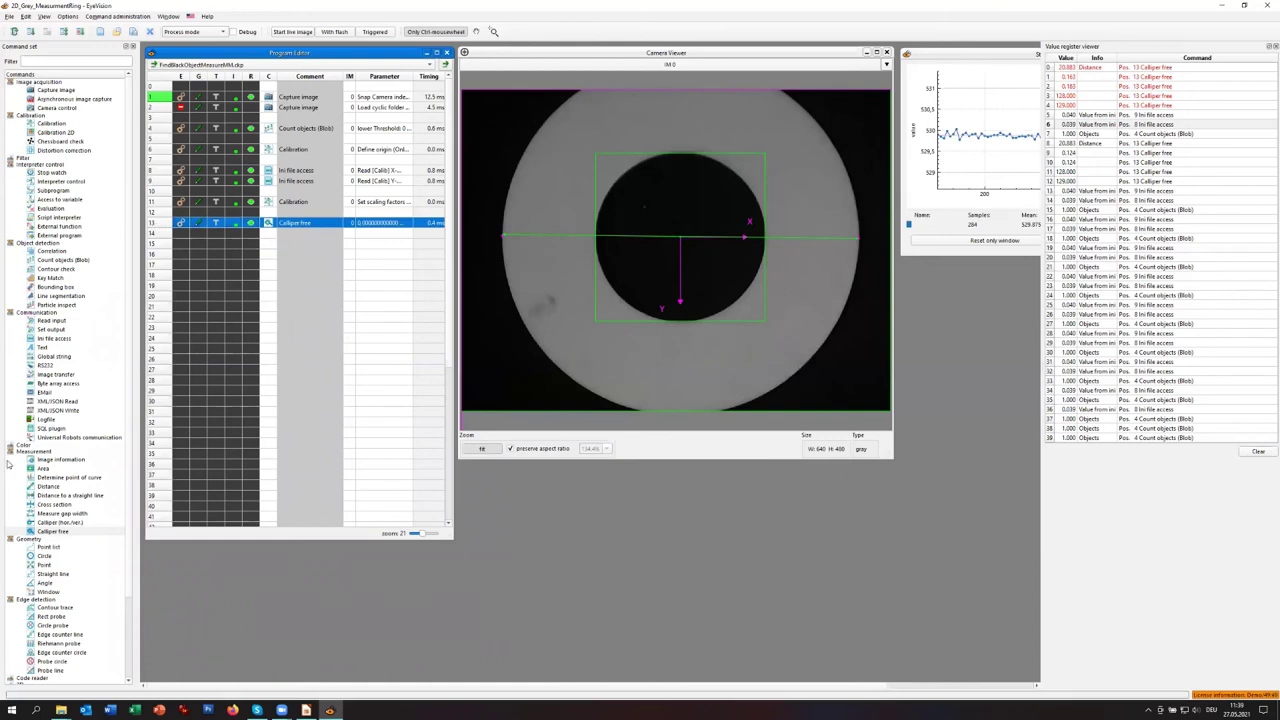
pyautogui.moveTo(45, 531); pyautogui.dragTo(267, 270)
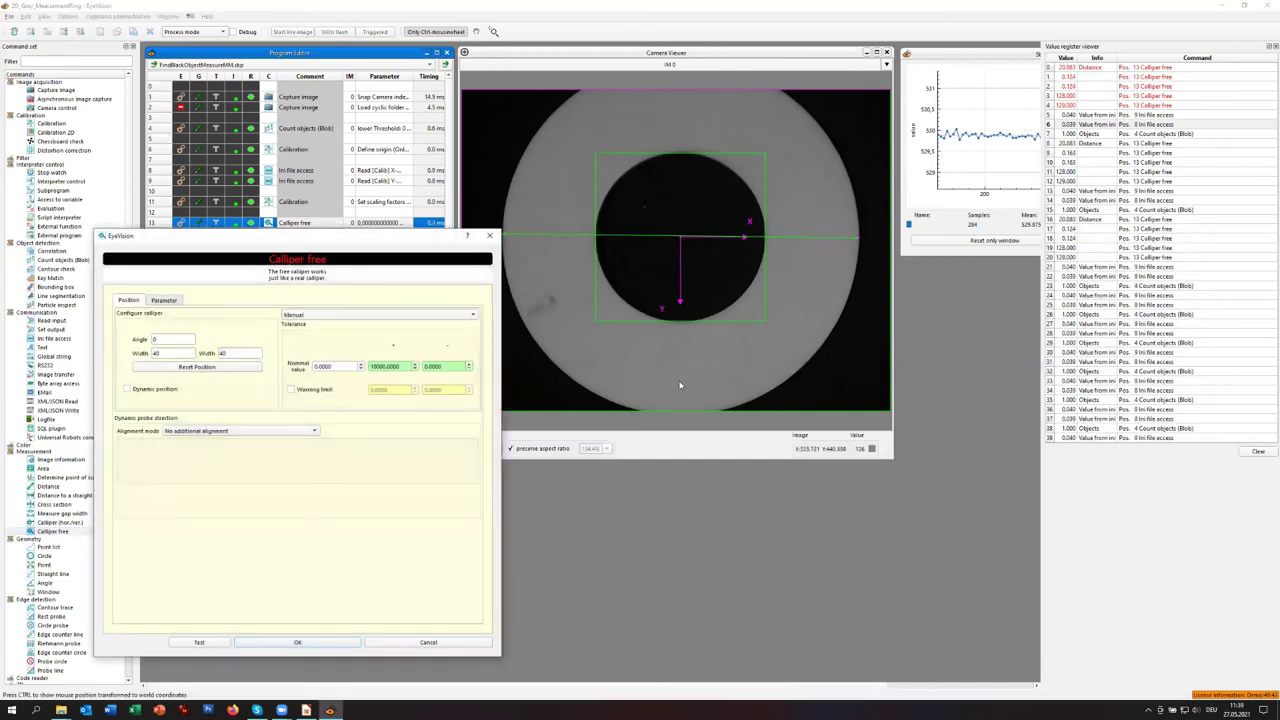
pyautogui.click(226, 368)
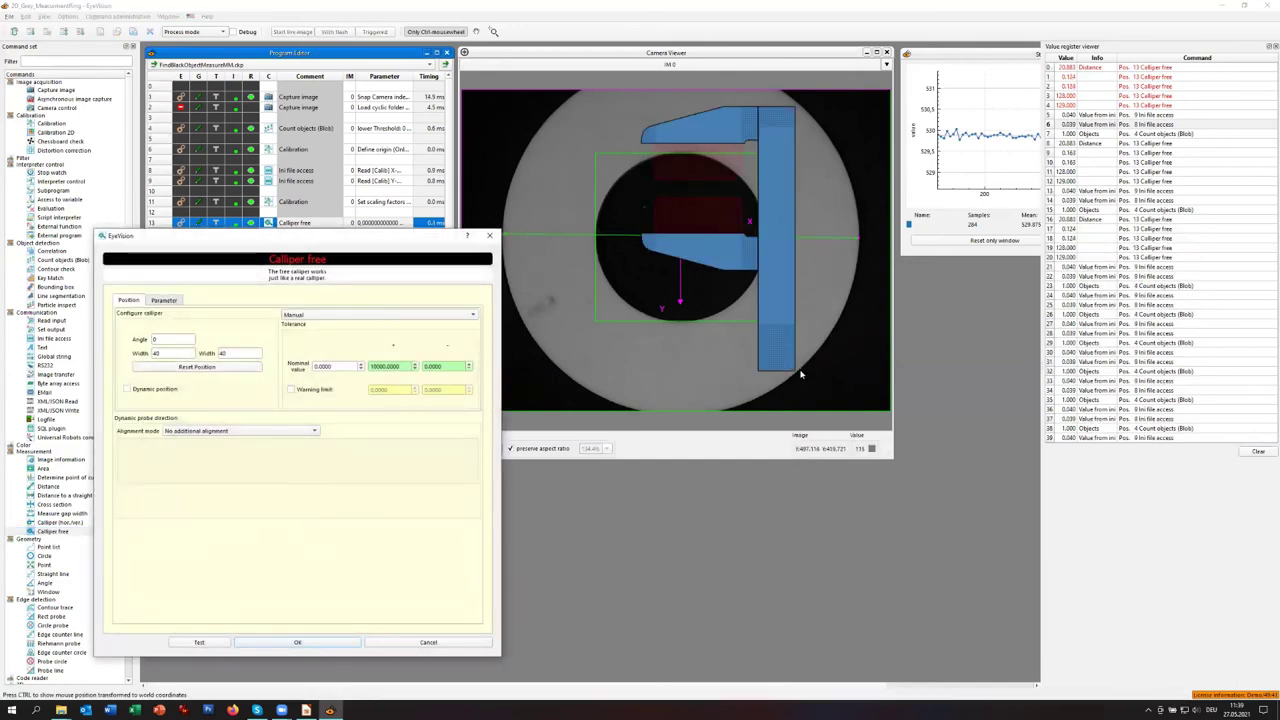
pyautogui.moveTo(790, 366); pyautogui.dragTo(801, 236)
# - Set the probing threshold of both jaws of the inner-hole calliper to 80, test the measurement and accept the command
pyautogui.click(164, 300)
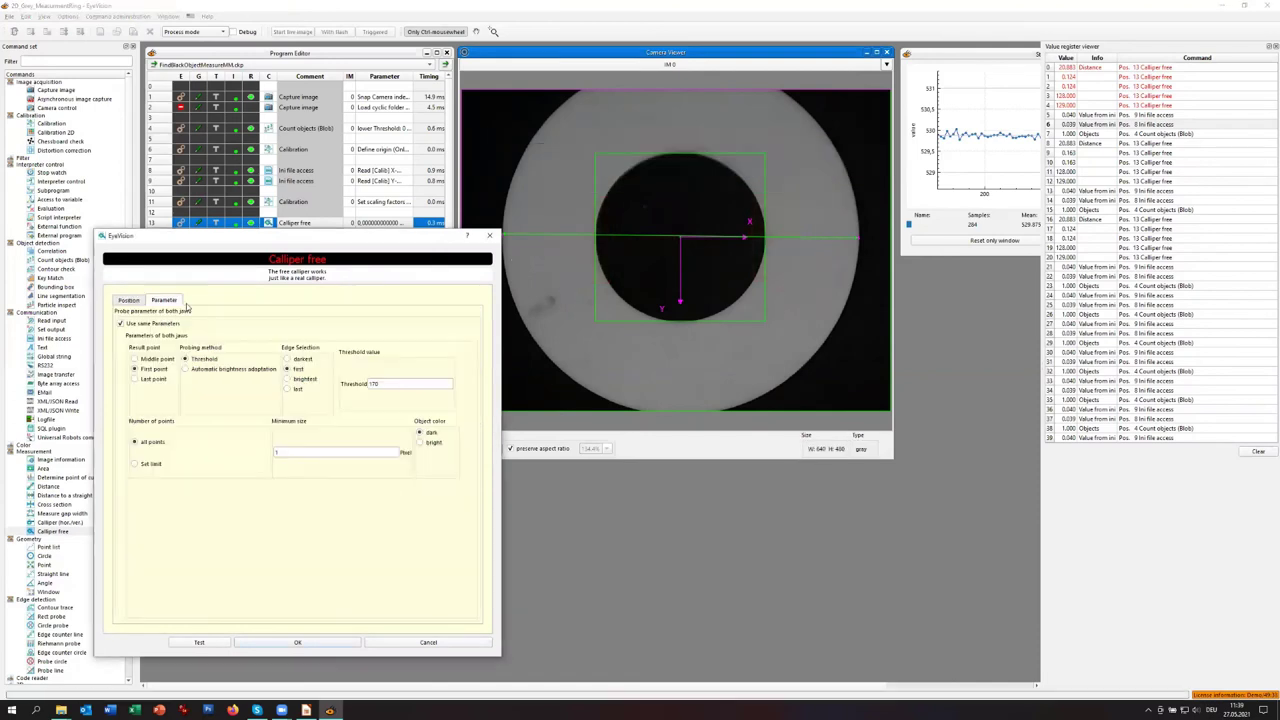
pyautogui.click(390, 384)
pyautogui.click(199, 643)
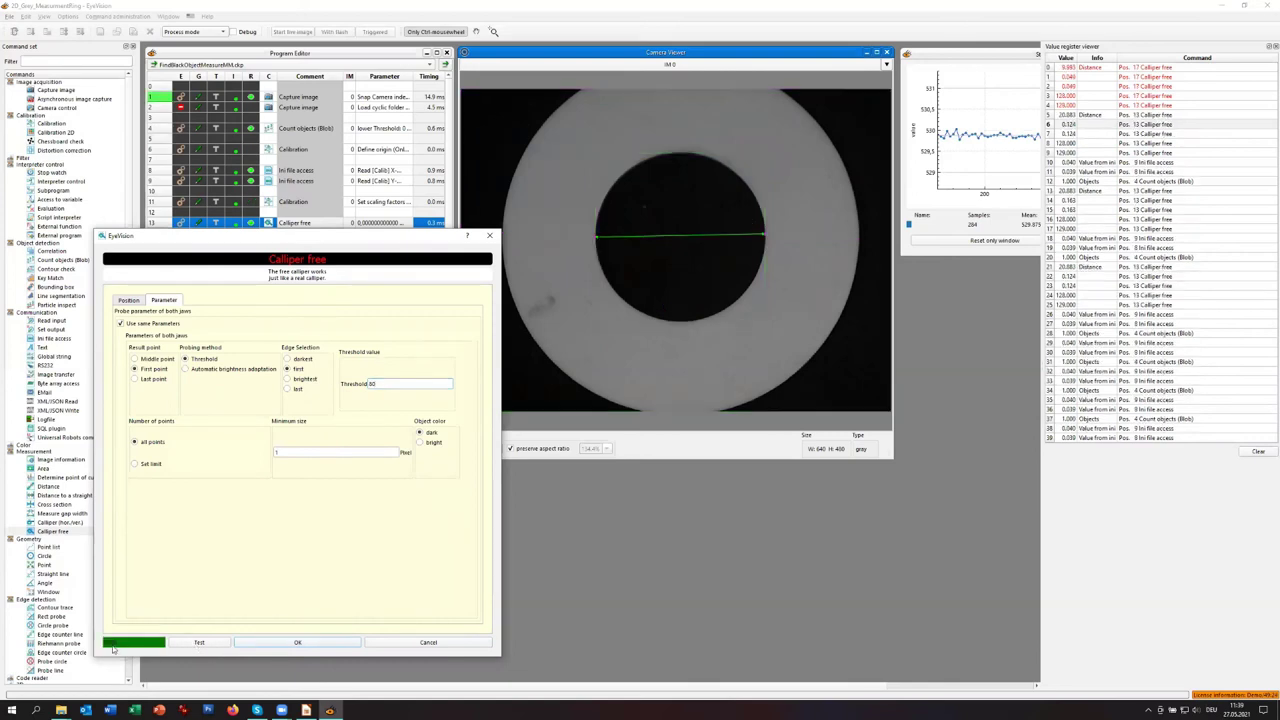
pyautogui.click(268, 645)
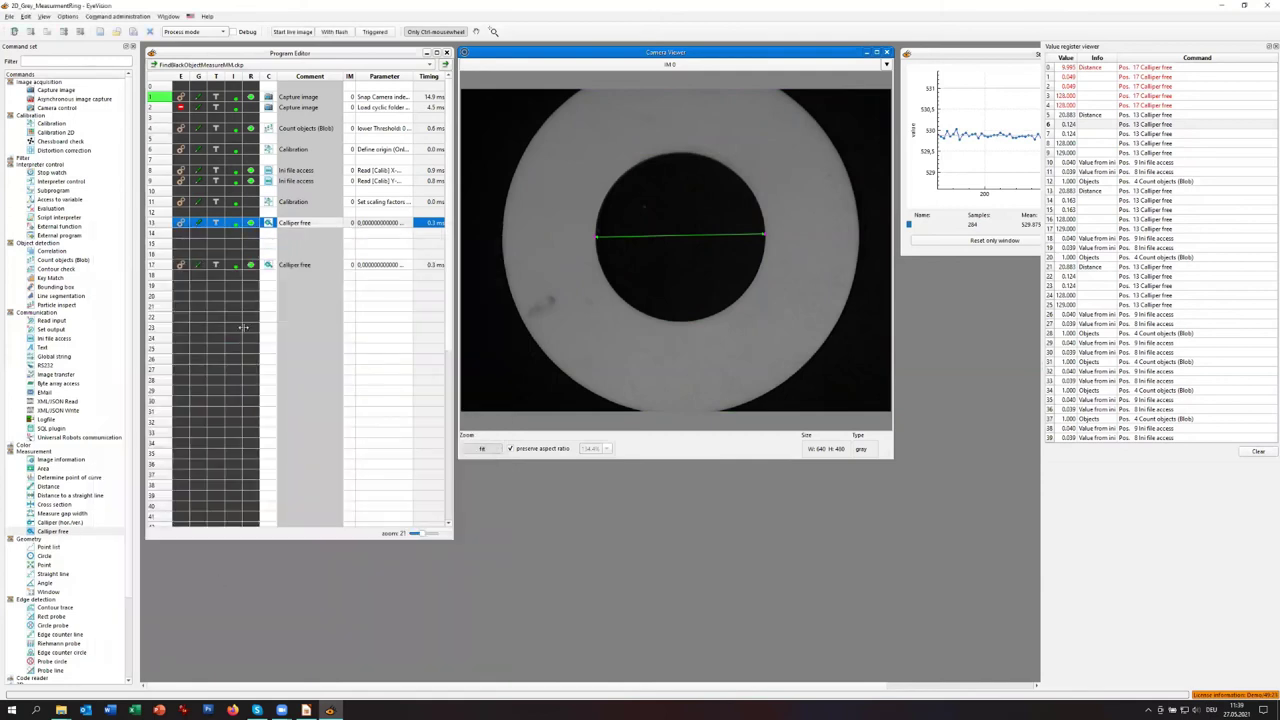
# - Run the program down to line 21 to measure both diameters and close the value register viewer
pyautogui.click(265, 307)
pyautogui.click(265, 307)
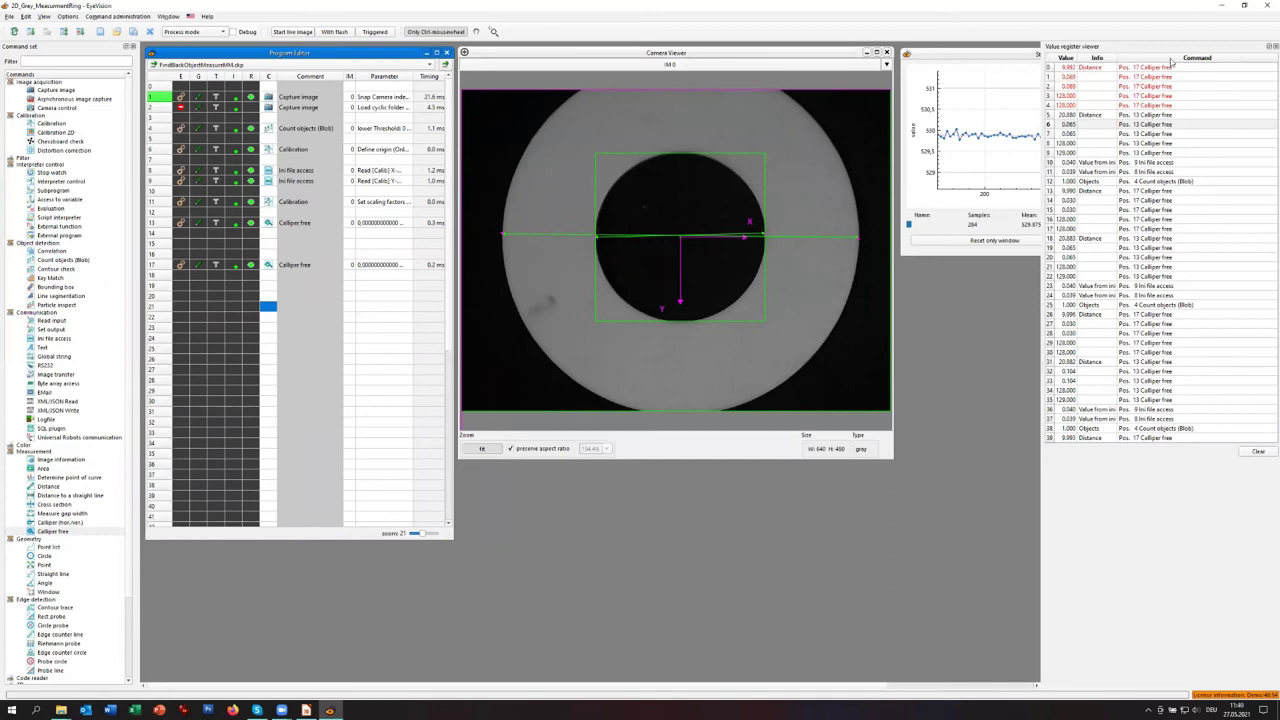
pyautogui.click(1270, 46)
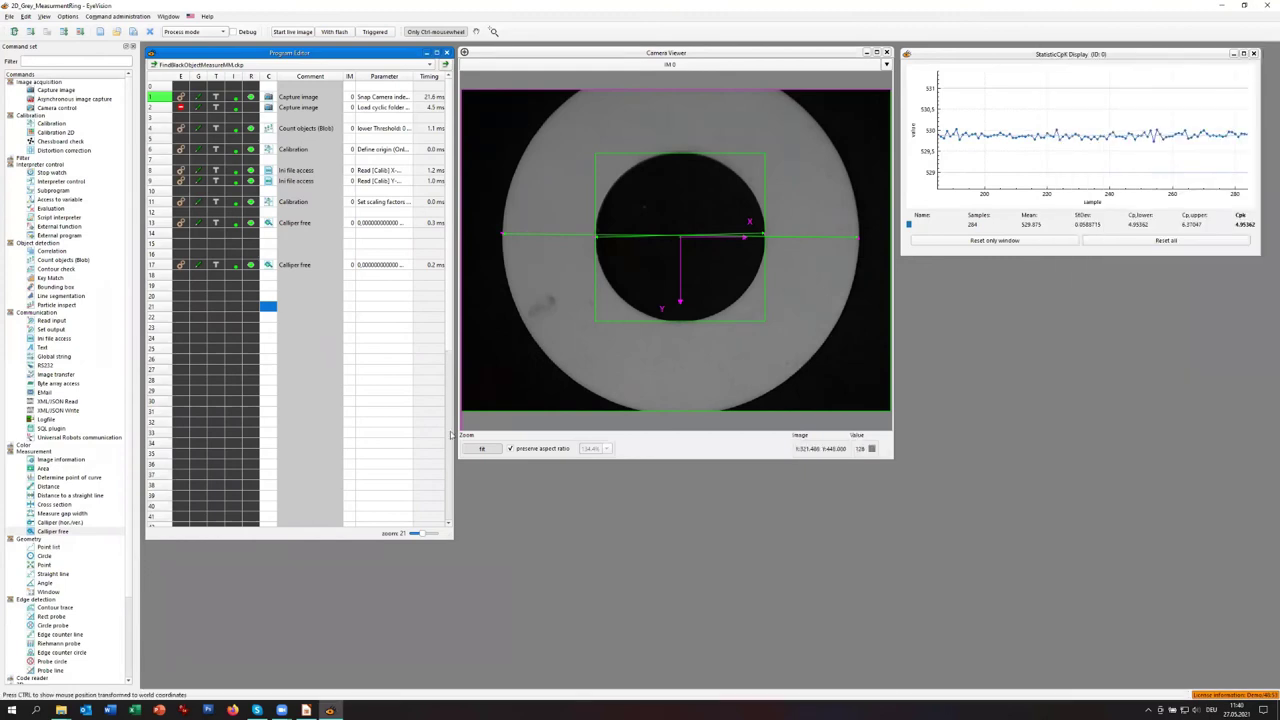
# - Add a Process capability command in line 14 with lower specification limit 21 and upper specification limit 19
pyautogui.scroll(-3, 20, 645)
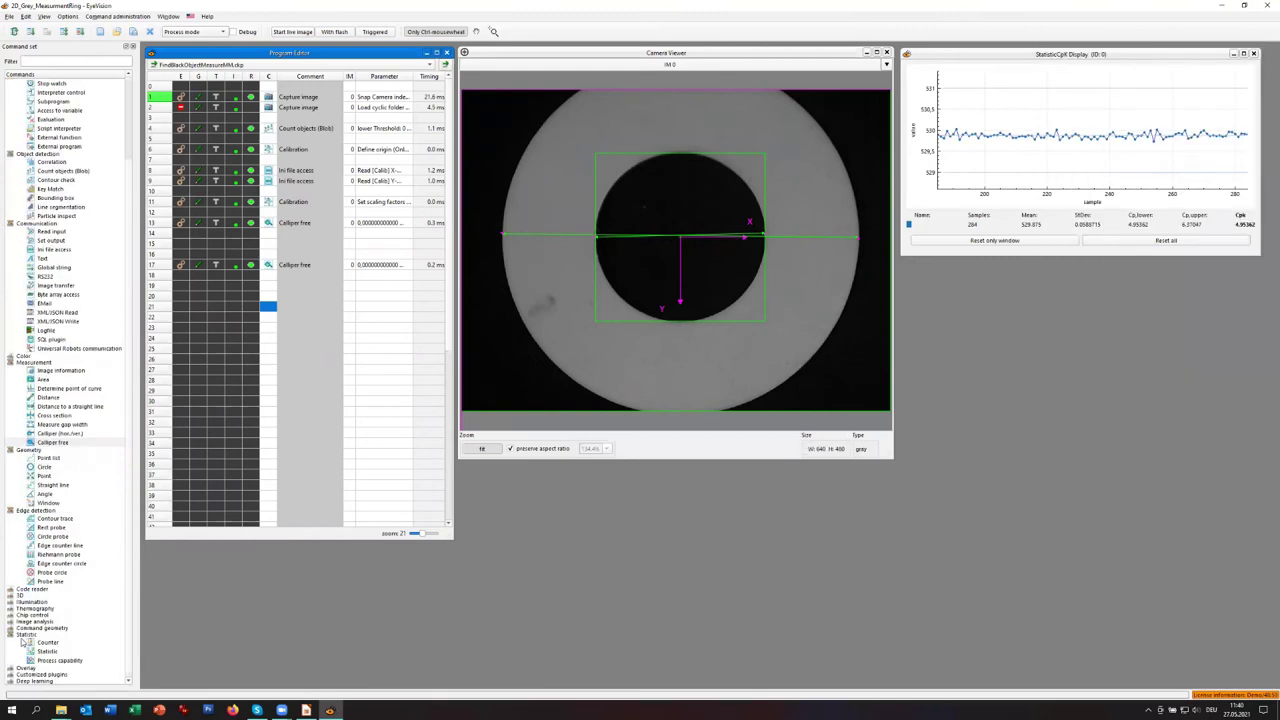
pyautogui.moveTo(30, 662); pyautogui.dragTo(268, 236)
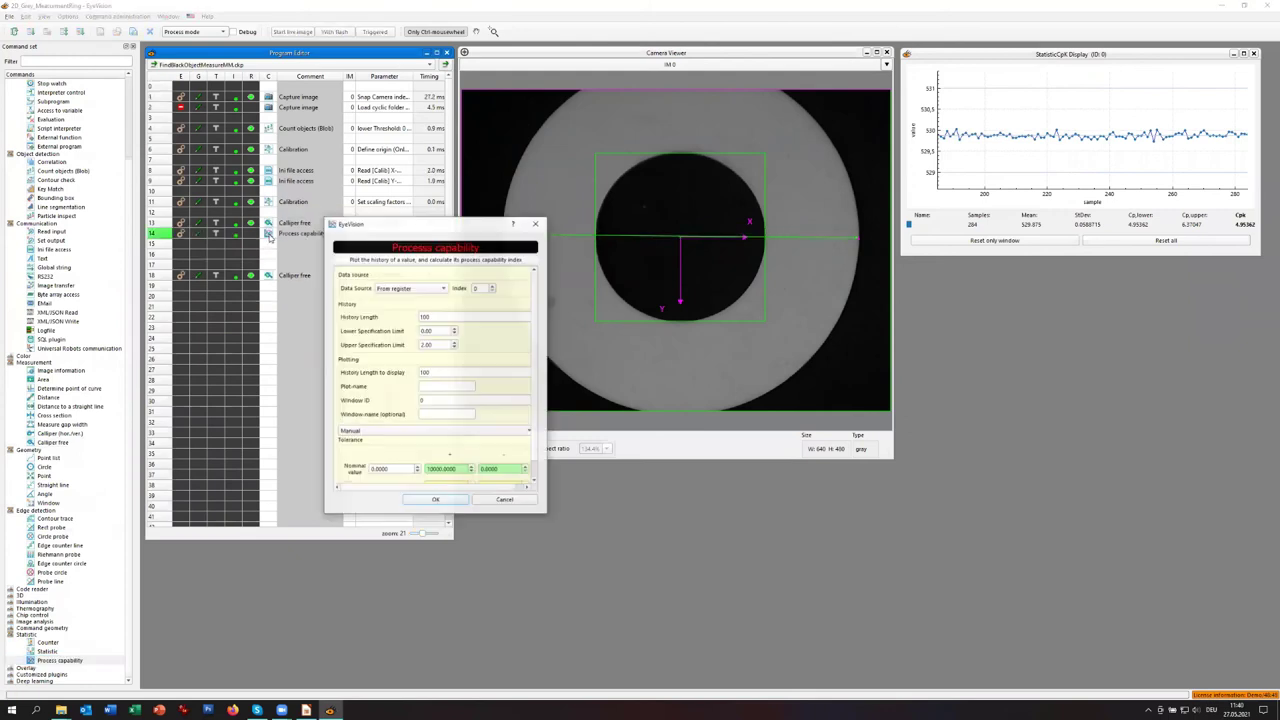
pyautogui.moveTo(457, 317); pyautogui.dragTo(345, 311)
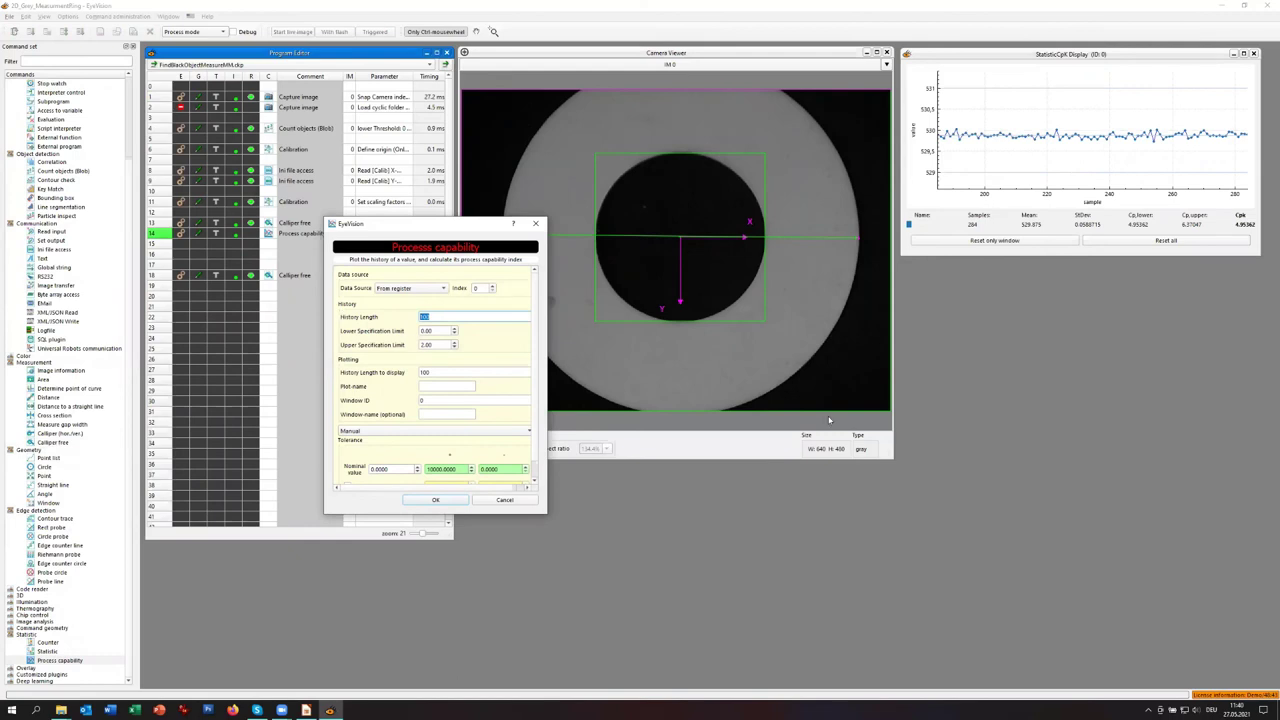
pyautogui.moveTo(434, 332); pyautogui.dragTo(342, 333)
pyautogui.write('21')
pyautogui.moveTo(439, 345); pyautogui.dragTo(233, 331)
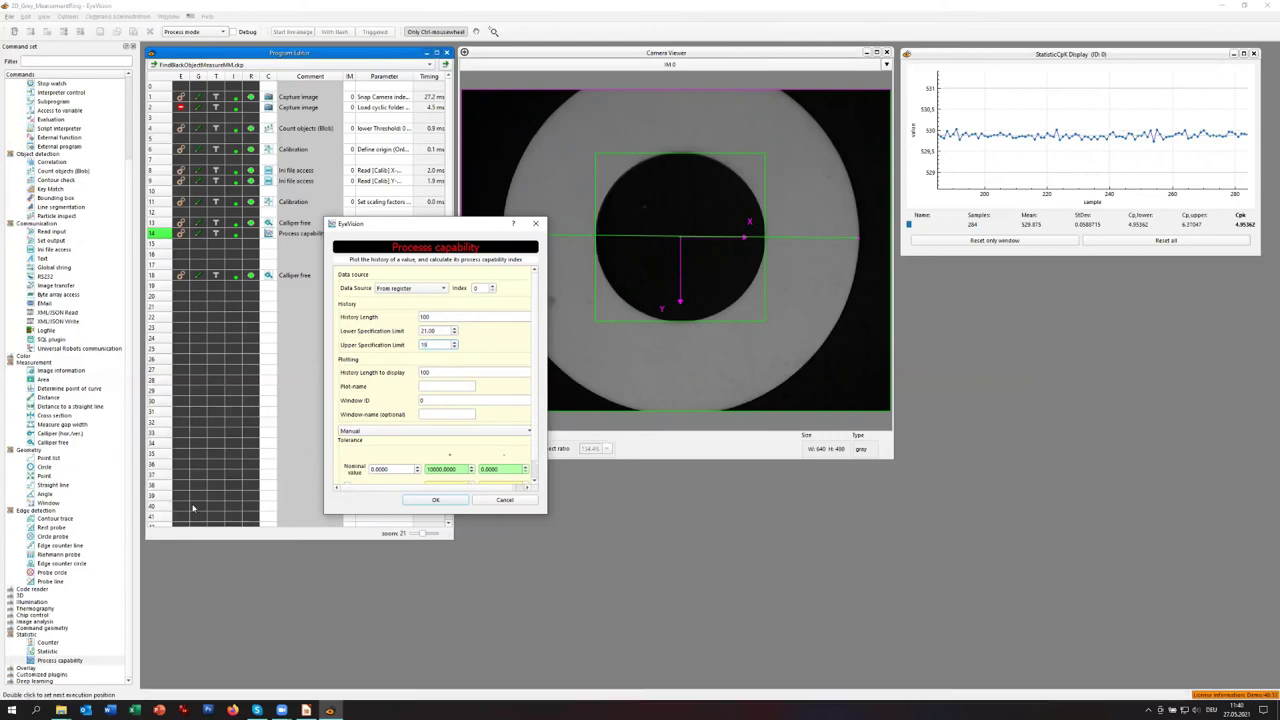
pyautogui.click(437, 500)
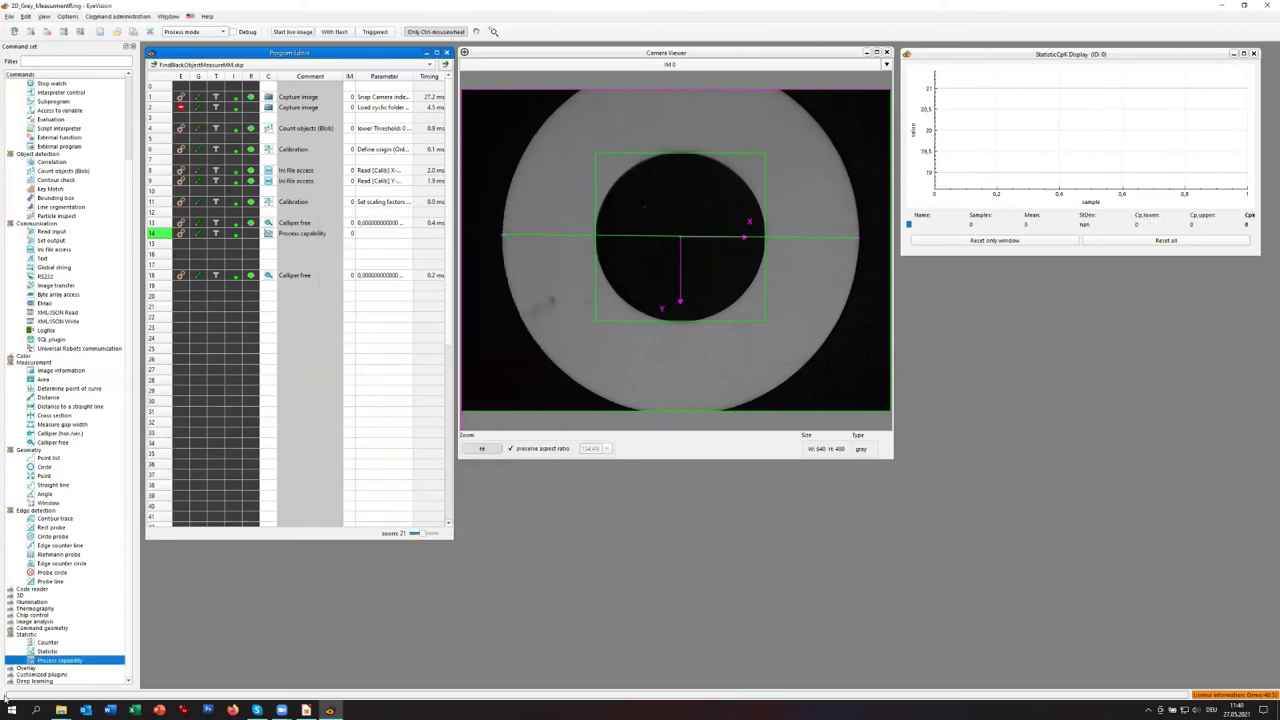
# - Add a Process capability command in line 19 with lower specification limit 11 and upper specification limit 9
pyautogui.moveTo(30, 668); pyautogui.dragTo(268, 288)
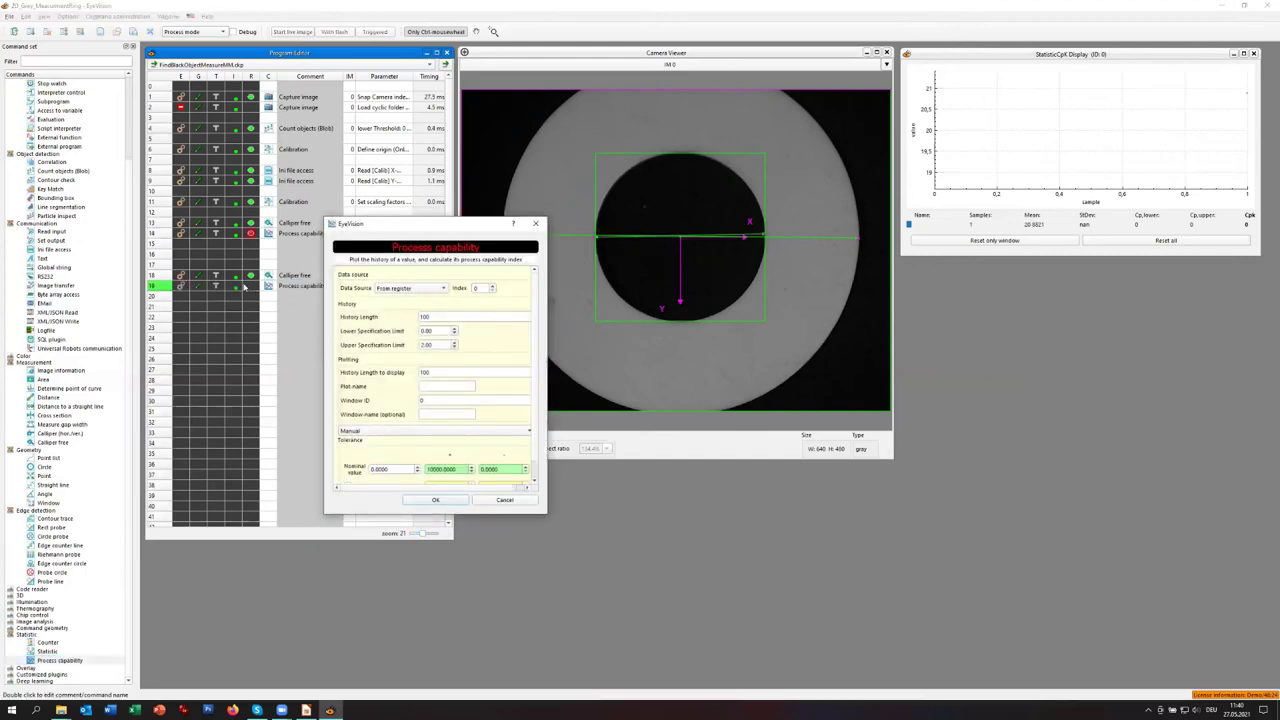
pyautogui.doubleClick(434, 332)
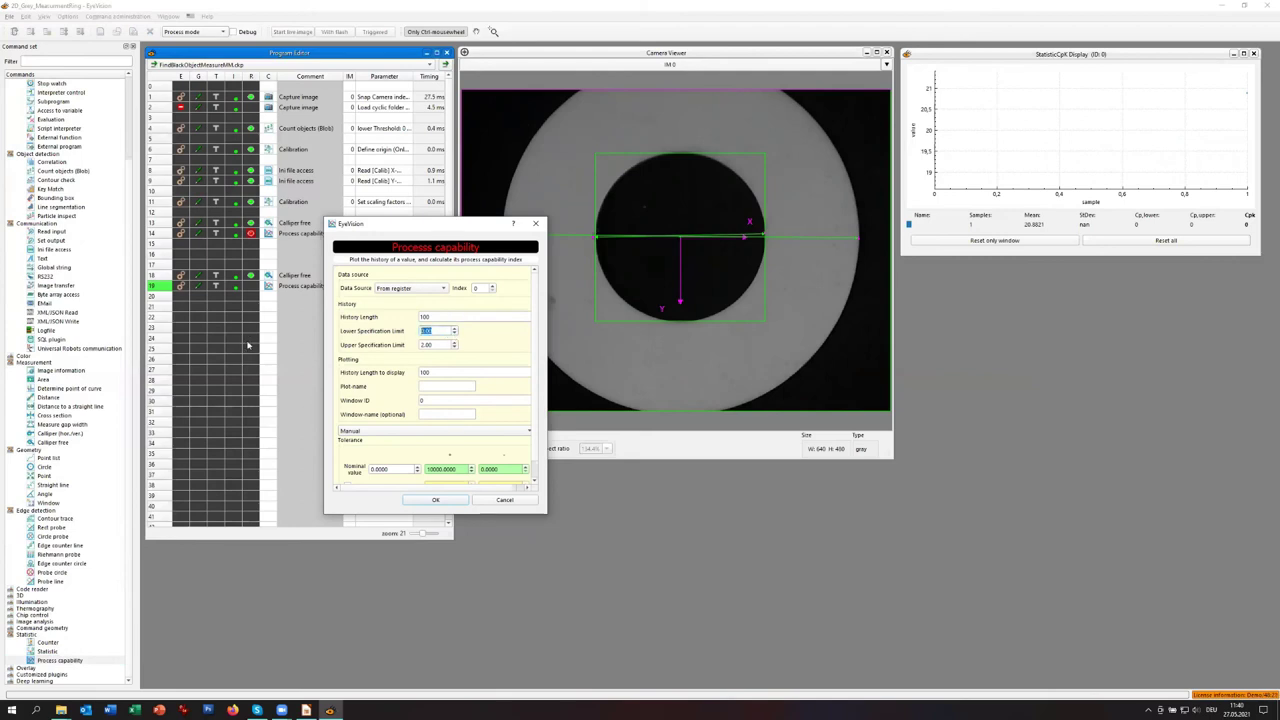
pyautogui.write('11')
pyautogui.doubleClick(436, 345)
pyautogui.write('8')
pyautogui.click(428, 499)
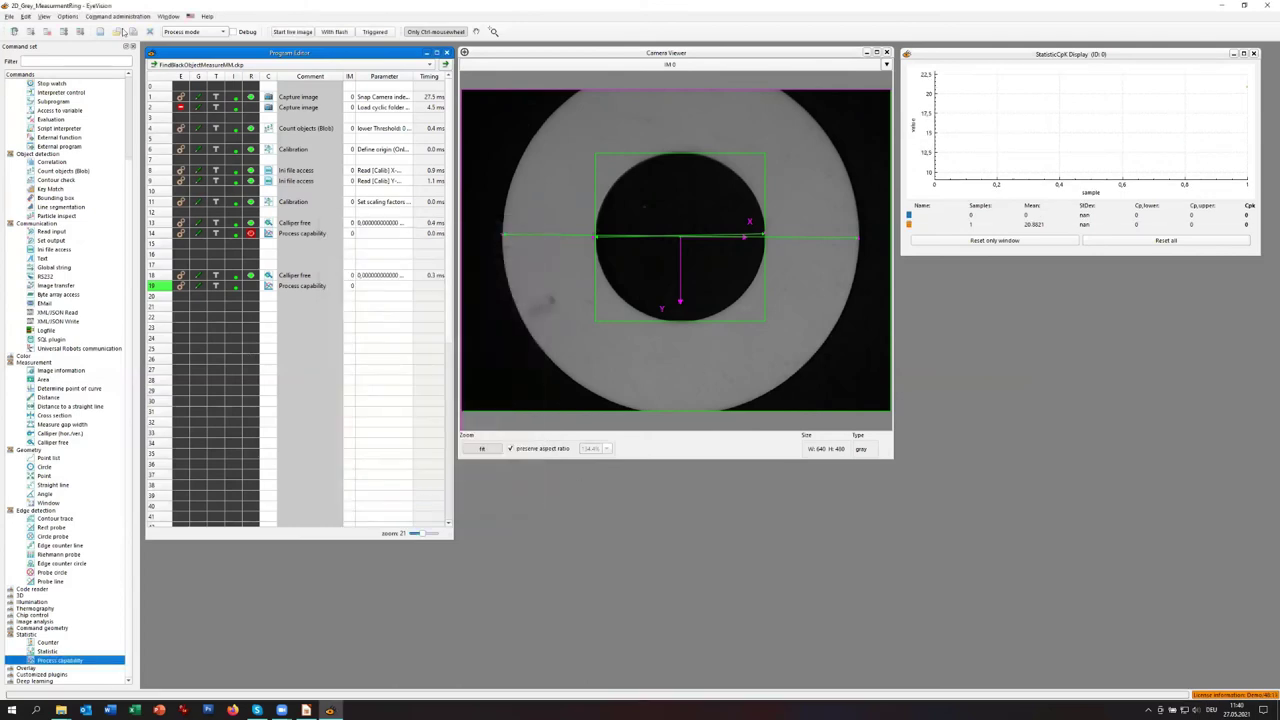
# - Run the program continuously on the camera image twice to plot both diameters, stopping it after each run
pyautogui.click(15, 32)
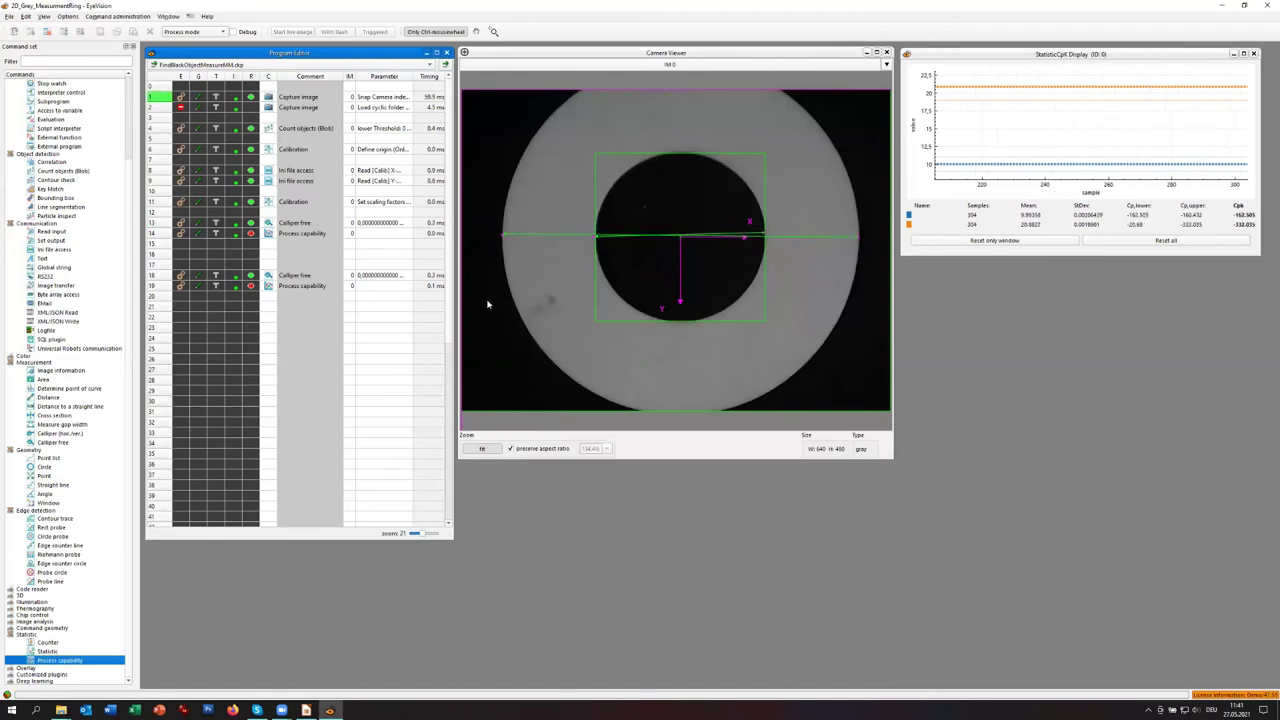
pyautogui.click(48, 33)
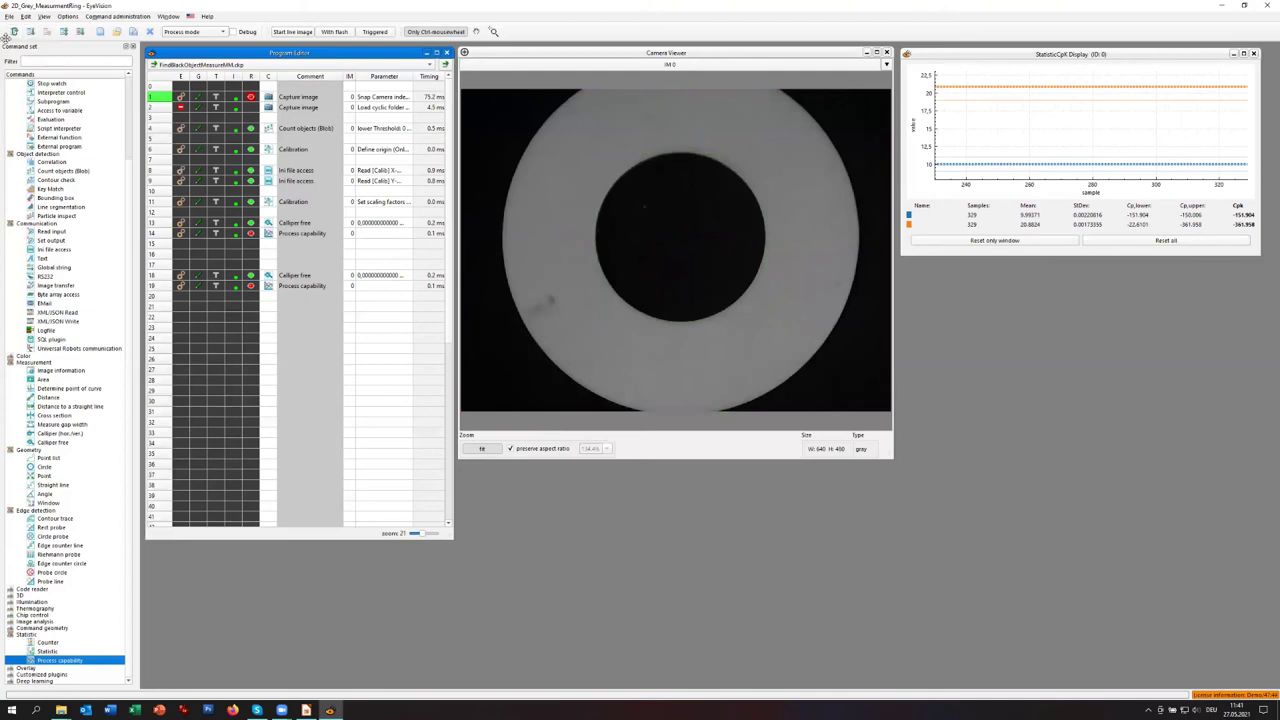
pyautogui.click(13, 32)
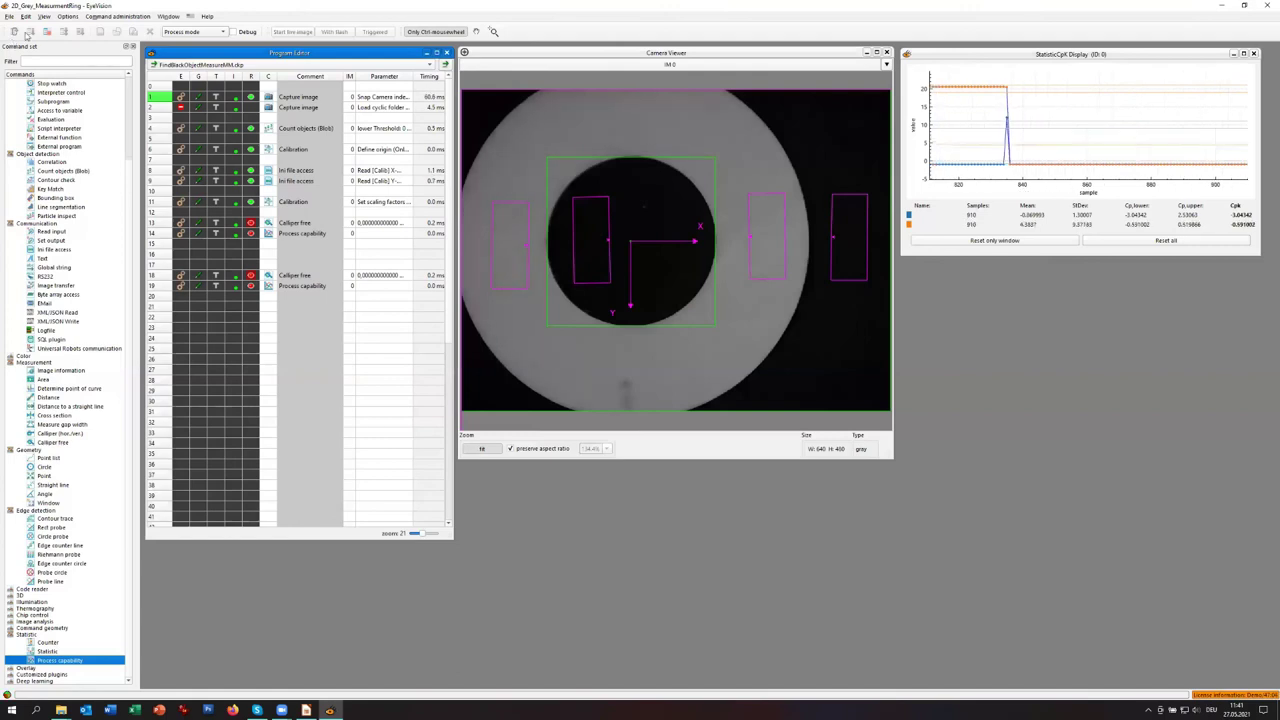
pyautogui.click(46, 32)
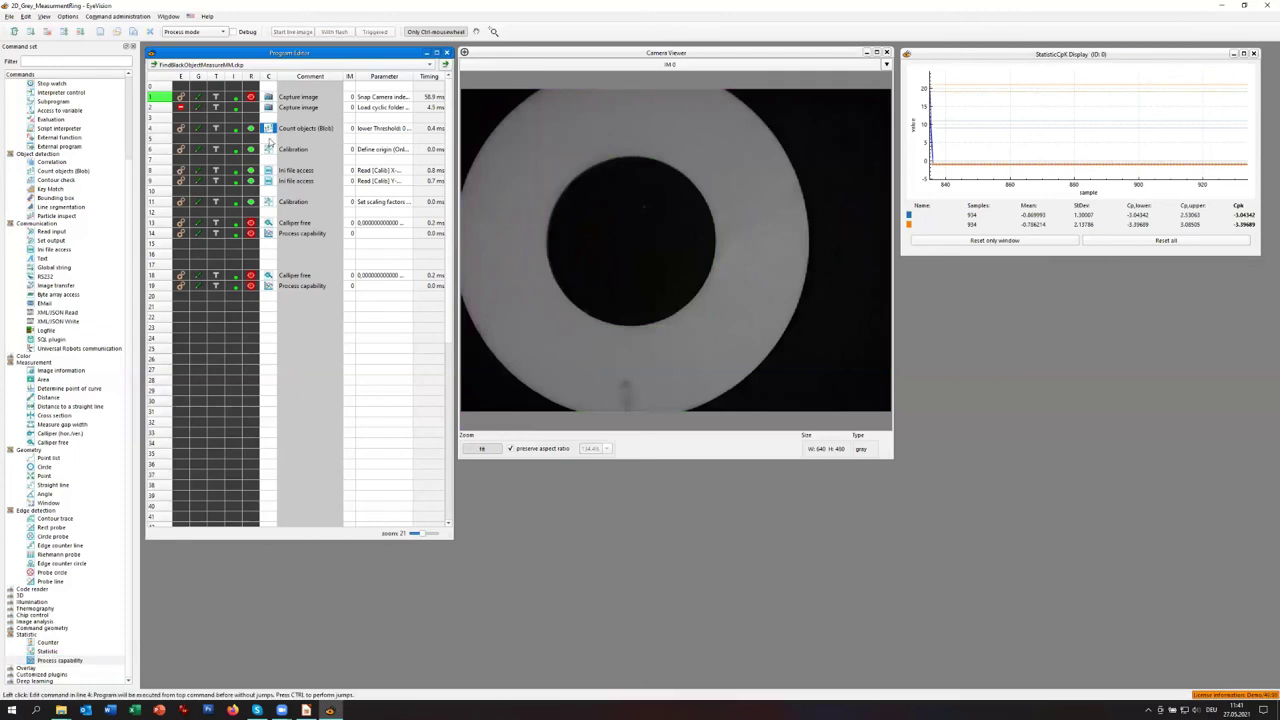
# - Check the Count objects command in line 4 and the calliper position in line 13, rerun the program continuously and stop it
pyautogui.doubleClick(273, 130)
pyautogui.click(931, 577)
pyautogui.click(996, 578)
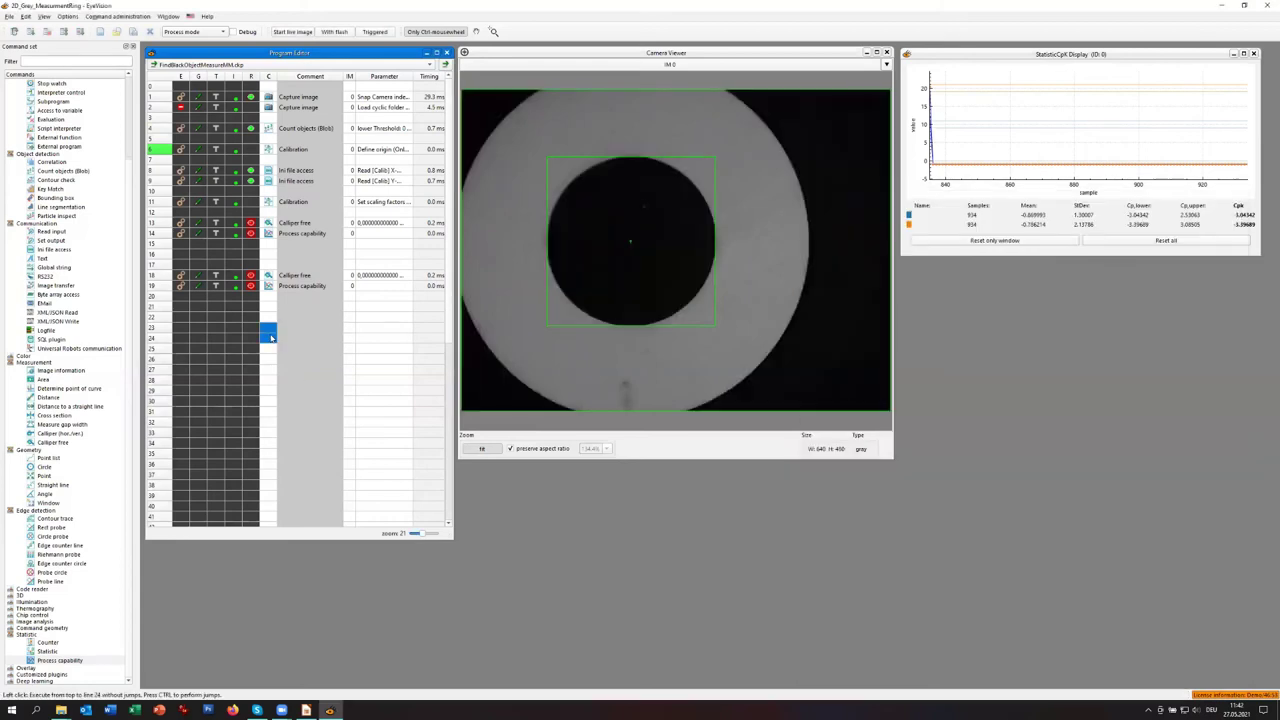
pyautogui.click(269, 332)
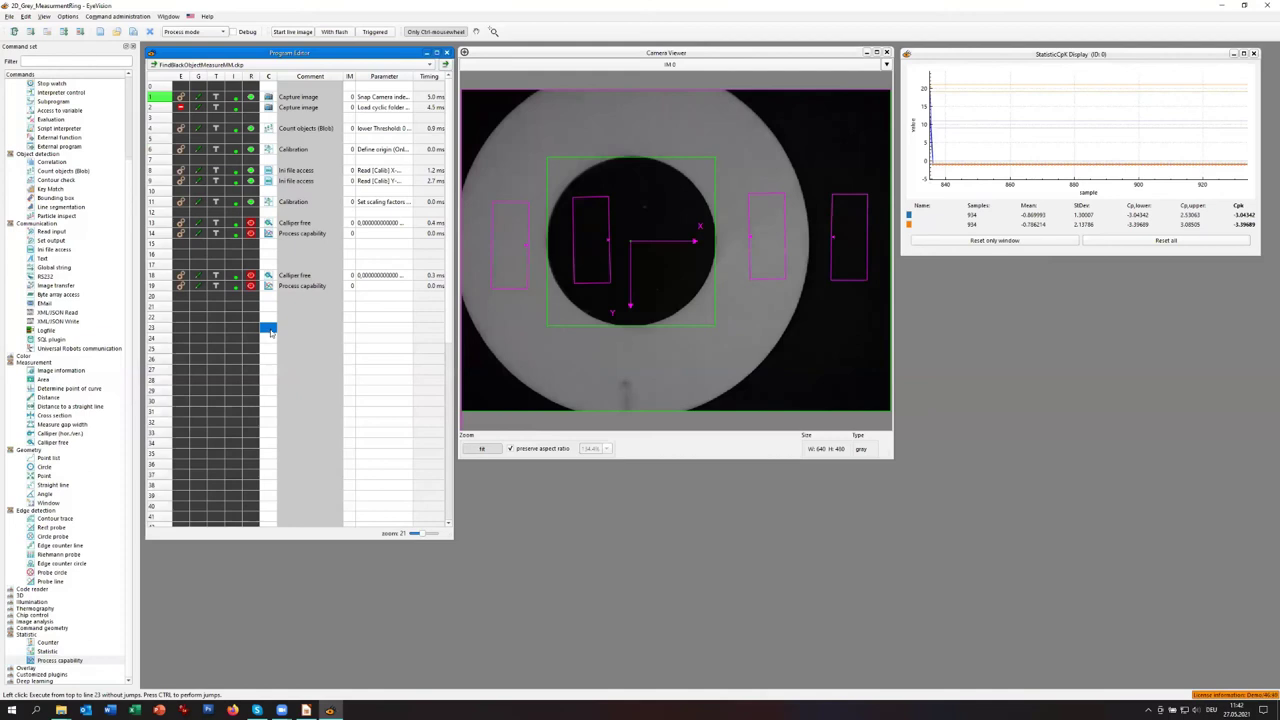
pyautogui.click(268, 223)
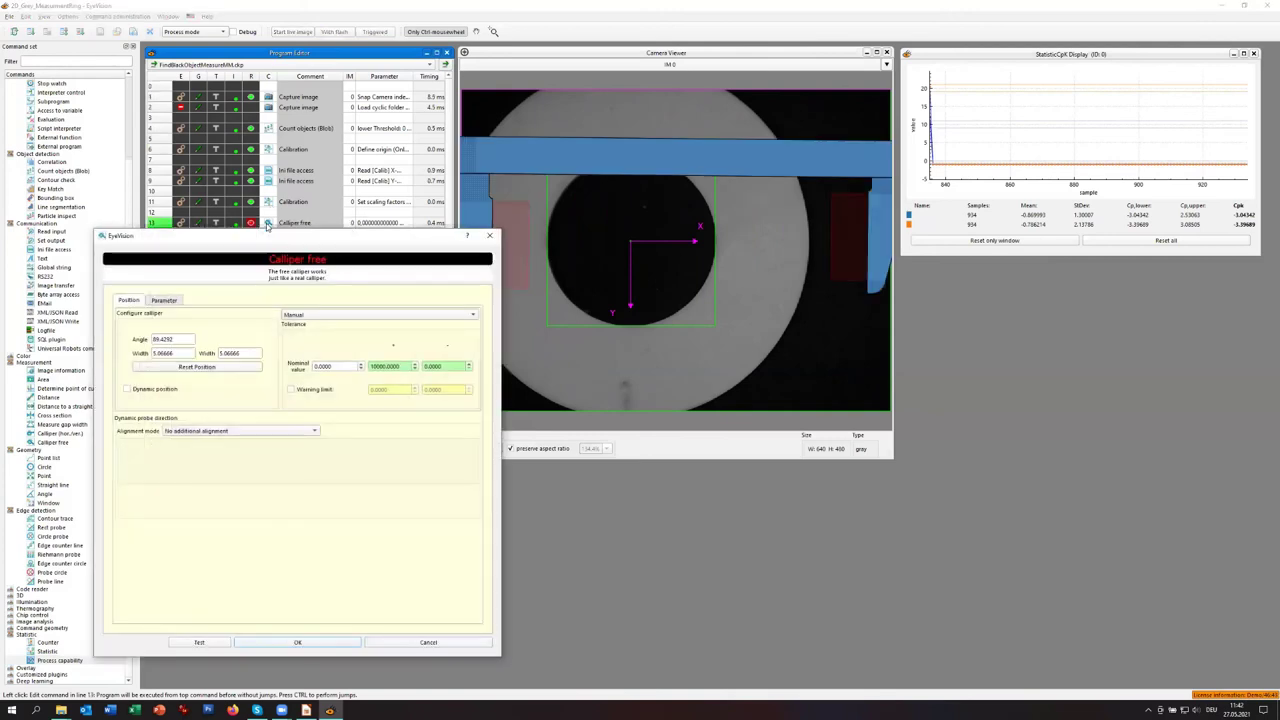
pyautogui.click(424, 642)
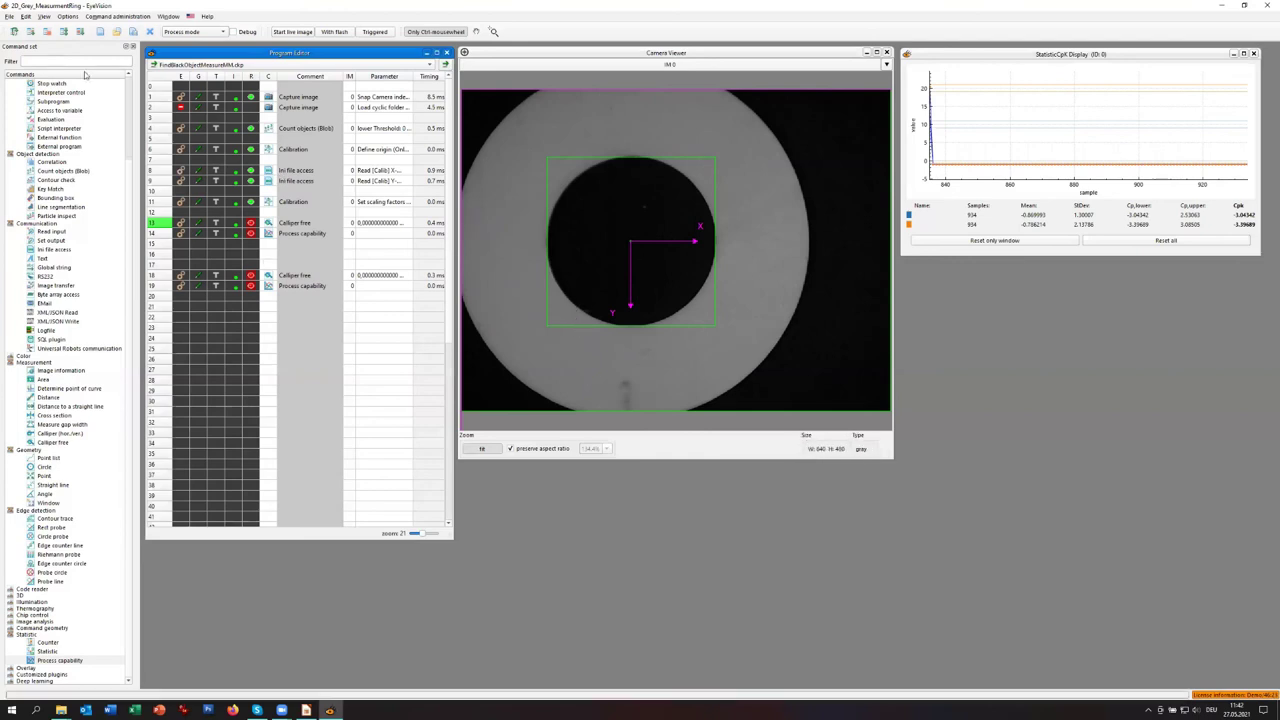
pyautogui.click(14, 31)
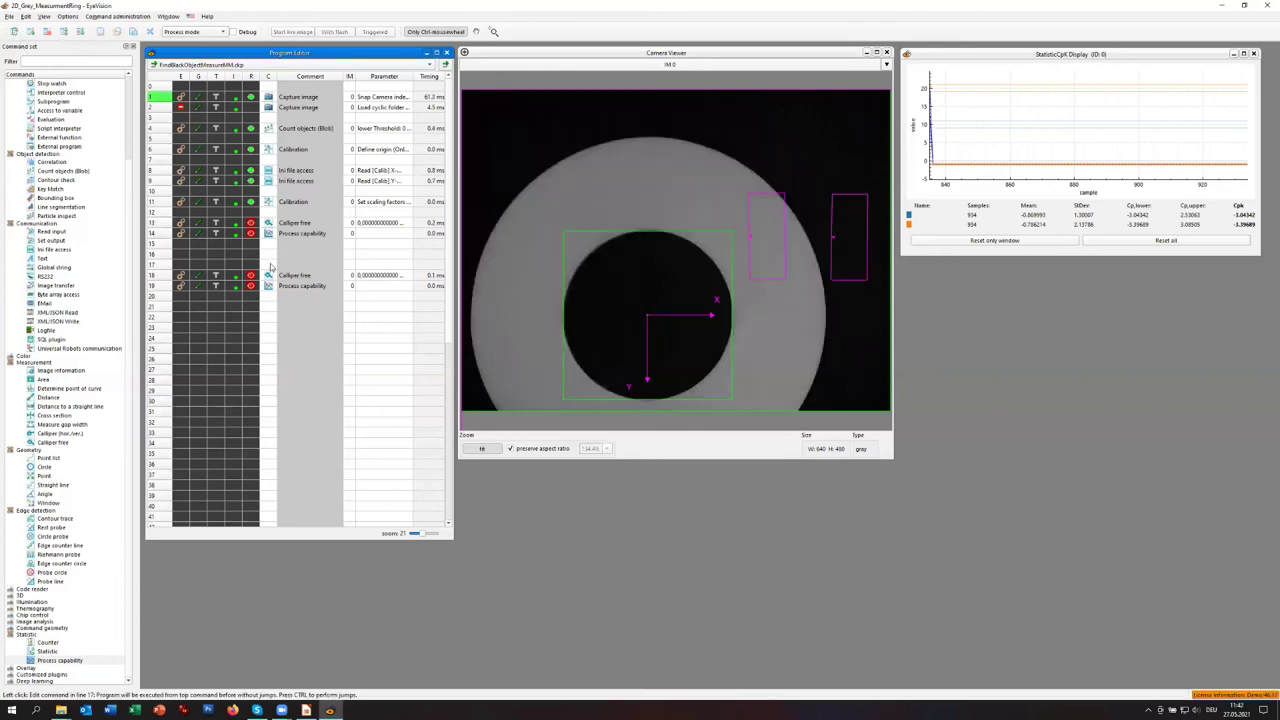
pyautogui.click(63, 32)
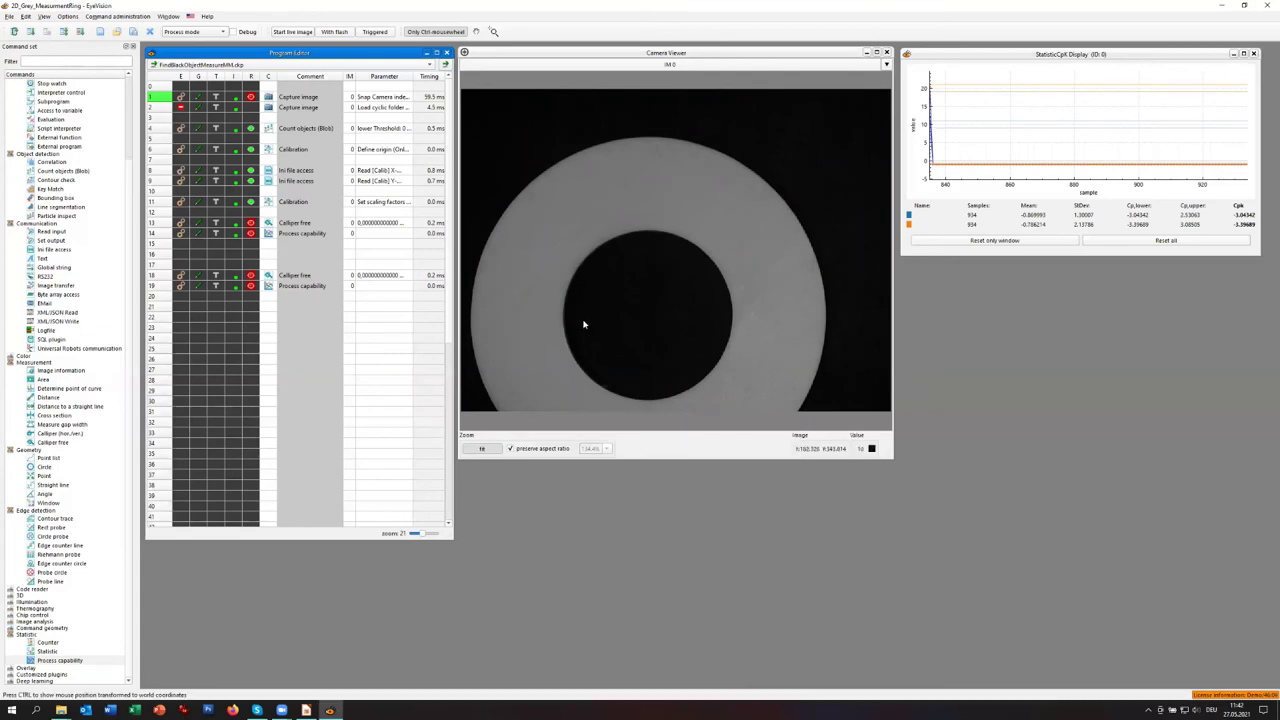
# - Disable the camera capture in line 1, enable the cyclic folder loading in line 2, and run the program continuously before stopping it
pyautogui.click(181, 98)
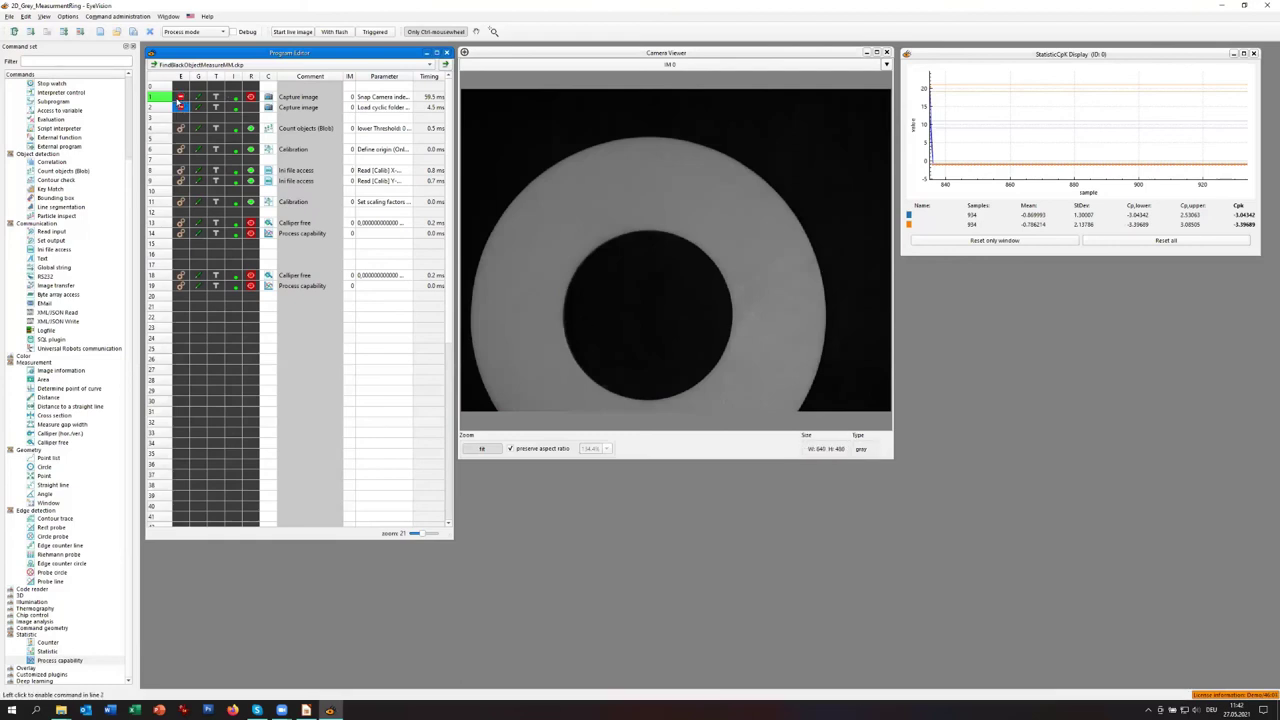
pyautogui.click(14, 32)
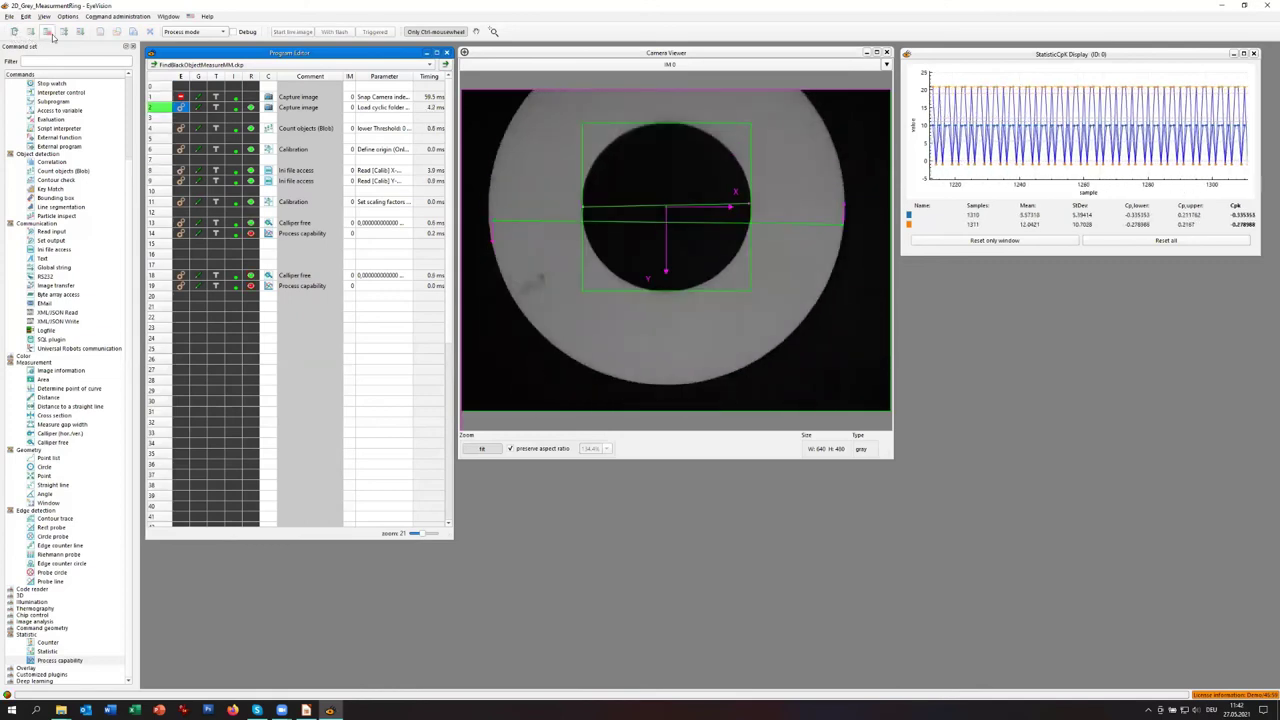
pyautogui.click(45, 33)
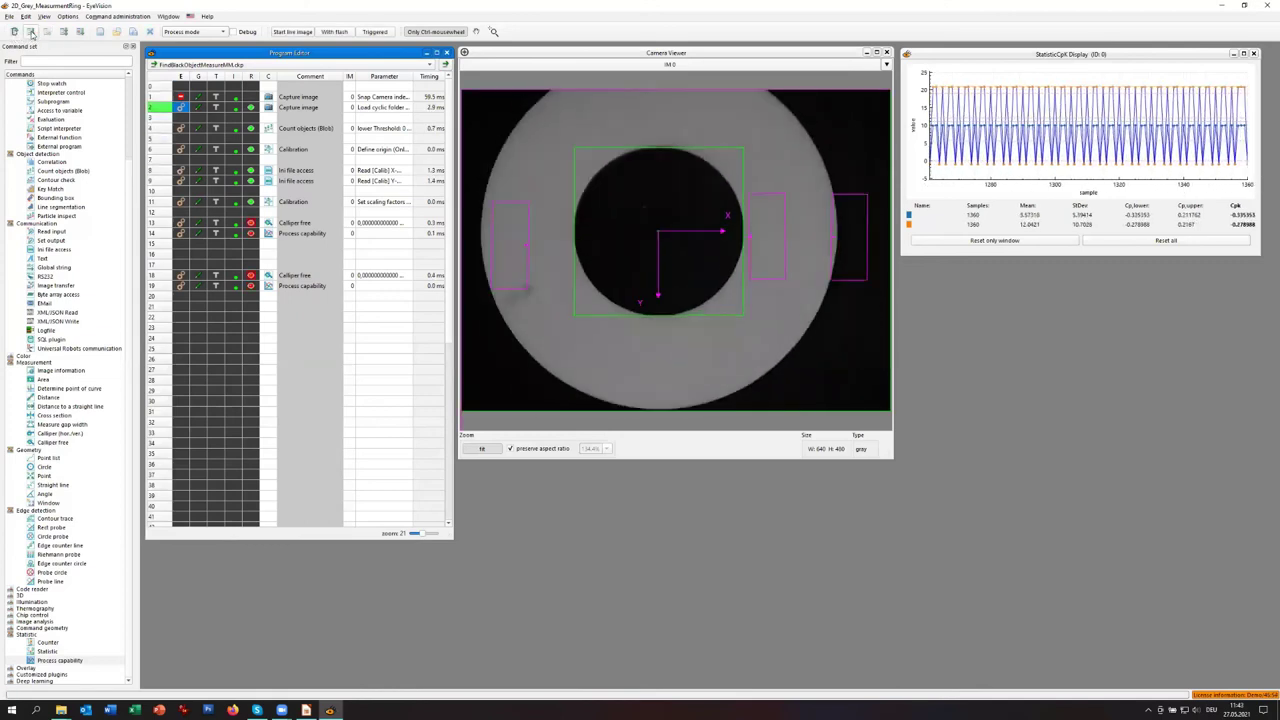
# - Execute the complete program once at a time to step through the folder images and compare the calliper measurements
pyautogui.click(31, 32)
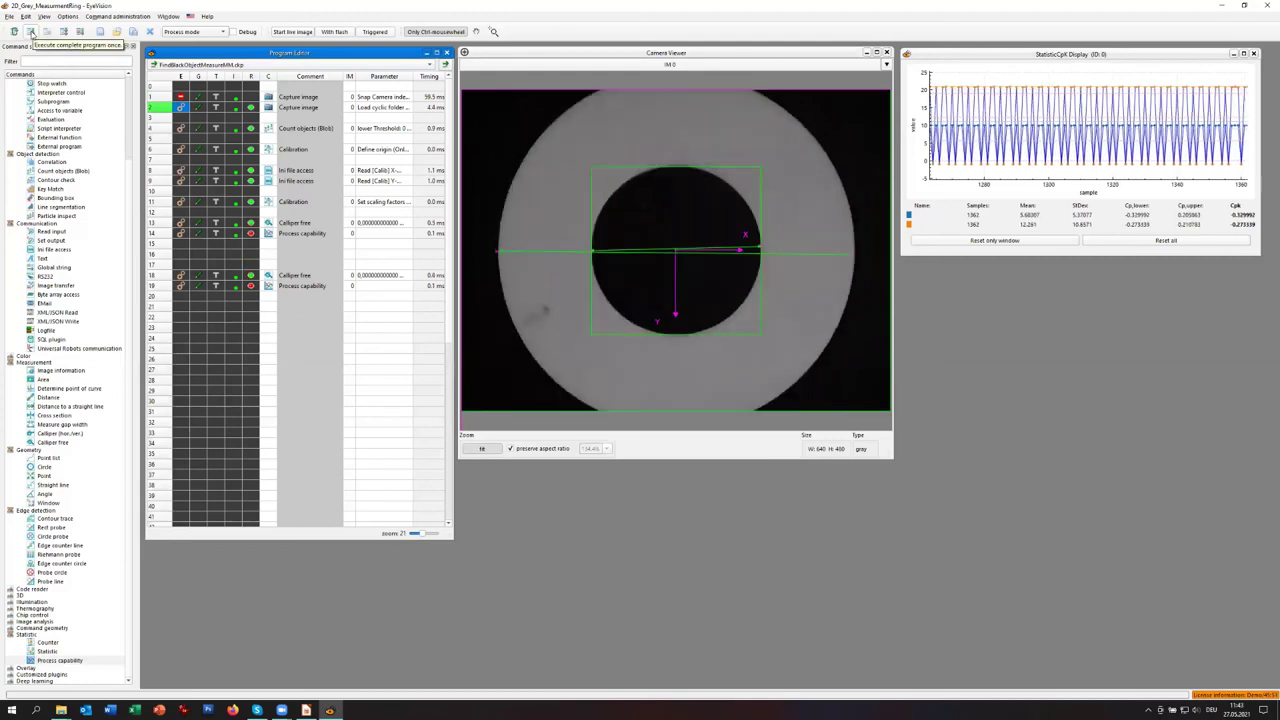
pyautogui.click(31, 33)
pyautogui.click(31, 33)
pyautogui.click(30, 33)
pyautogui.click(29, 33)
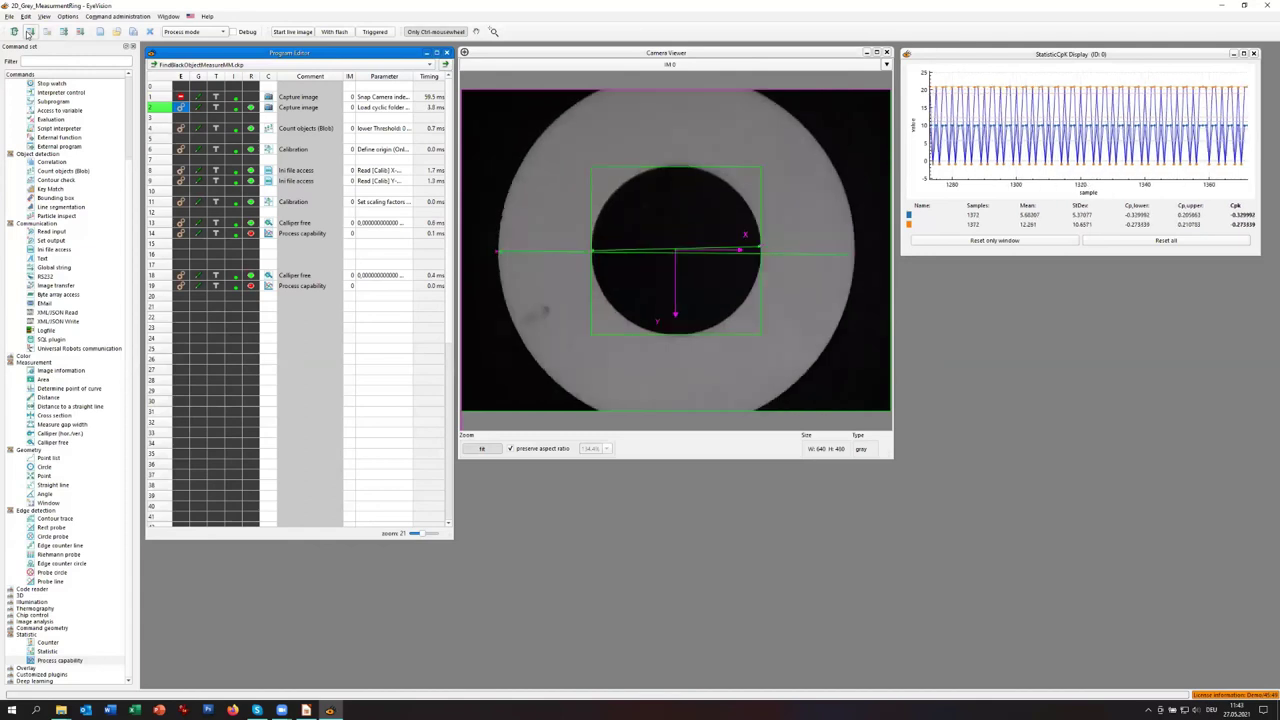
pyautogui.click(29, 33)
pyautogui.click(29, 33)
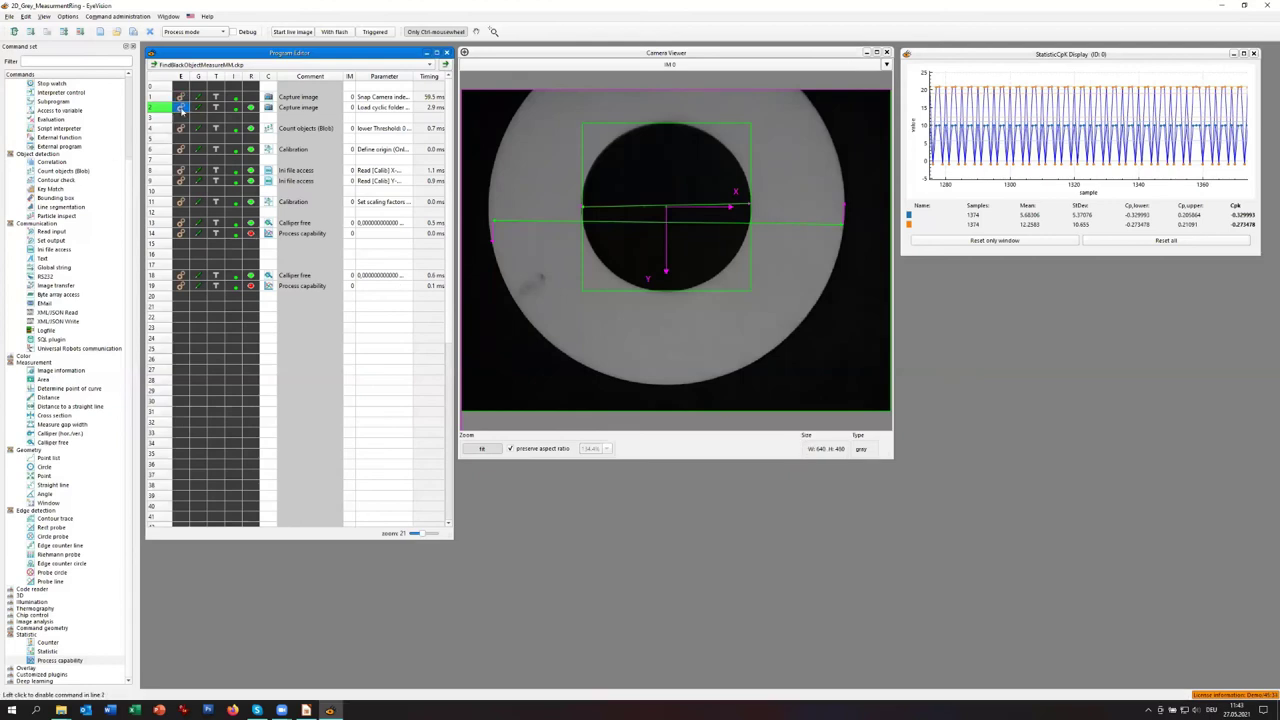
# - Re-enable the camera capture in line 1, disable the folder loading in line 2, and run the program continuously before stopping it
pyautogui.click(15, 32)
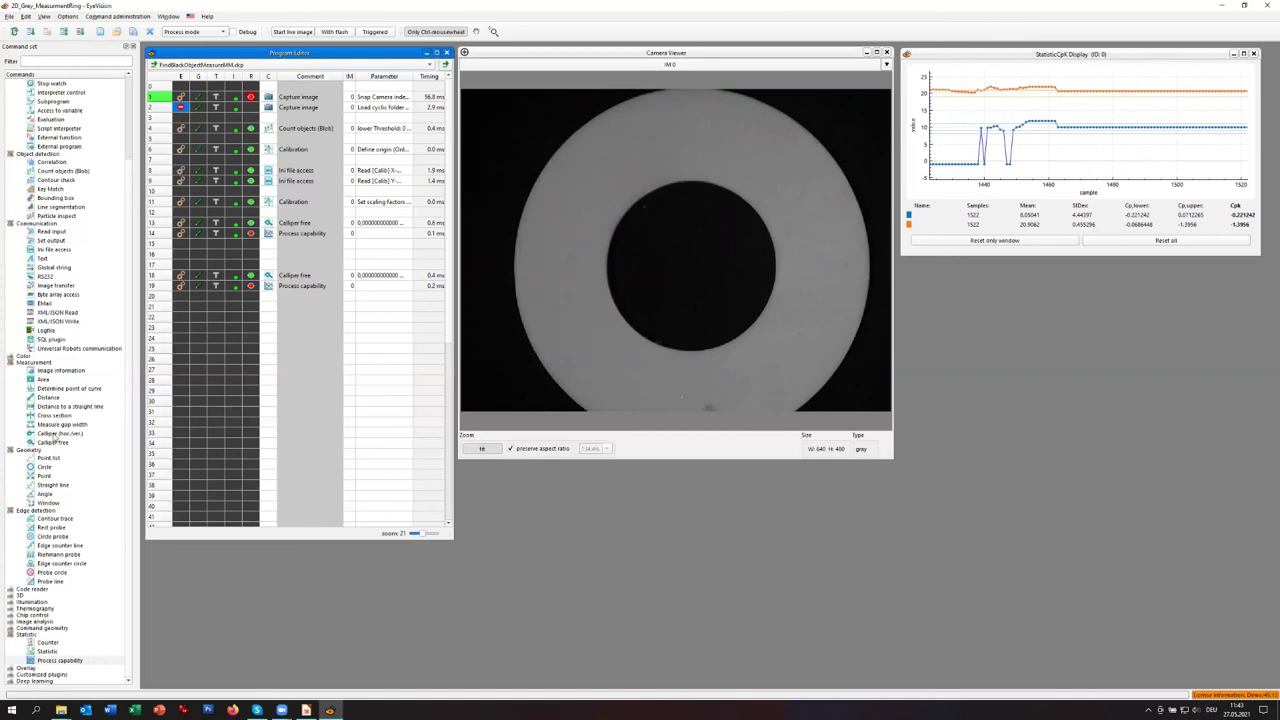
# - Add a Rect probe in line 23, about 5.3 mm wide across the ring's upper-left outer edge, and test it
pyautogui.scroll(1, 52, 470)
pyautogui.scroll(-1, 48, 485)
pyautogui.moveTo(30, 533); pyautogui.dragTo(265, 327)
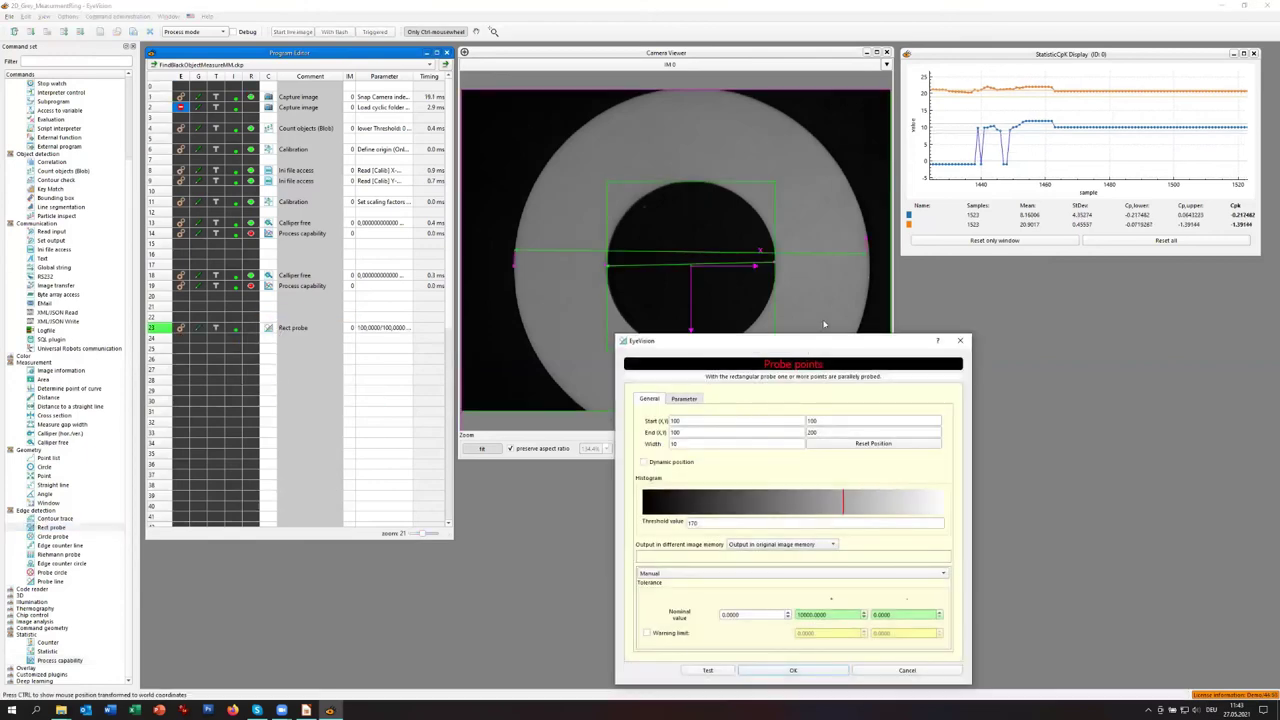
pyautogui.click(845, 443)
pyautogui.moveTo(634, 238); pyautogui.dragTo(545, 192)
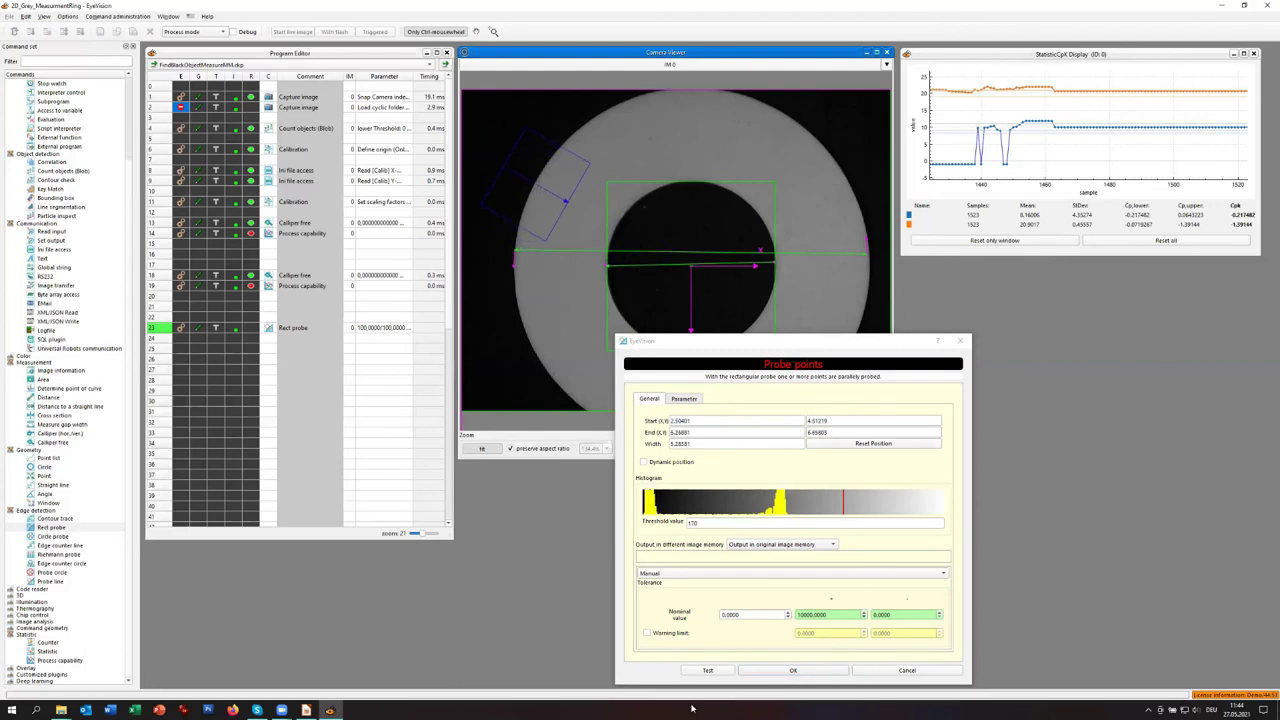
pyautogui.click(708, 671)
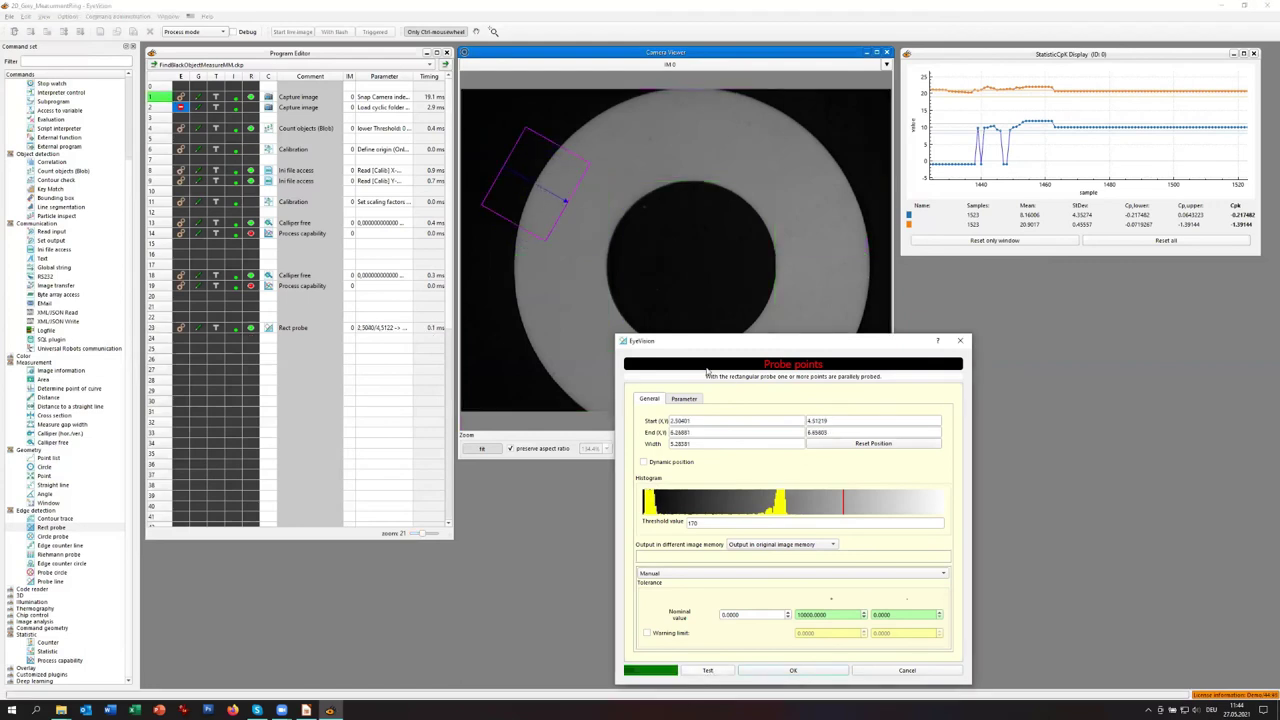
# - Set the Rect probe's probing method to automatic brightness adaptation and test the edge detection
pyautogui.click(684, 398)
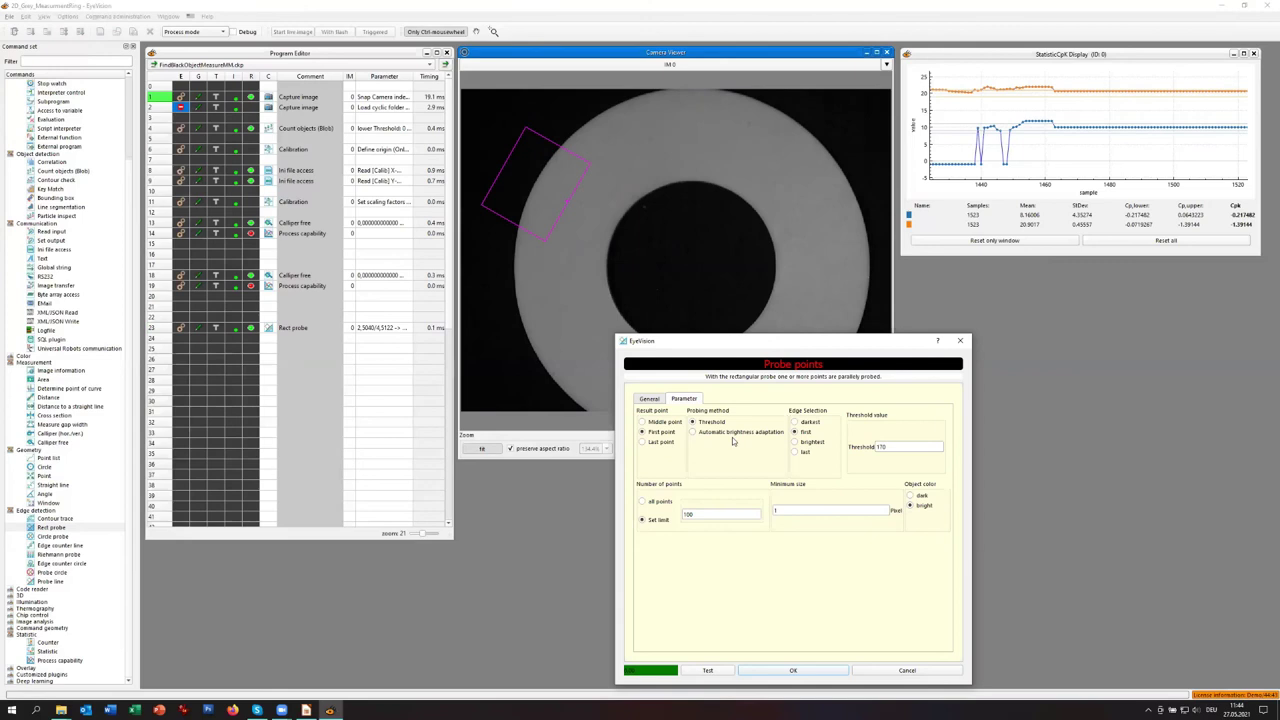
pyautogui.click(693, 432)
pyautogui.click(730, 673)
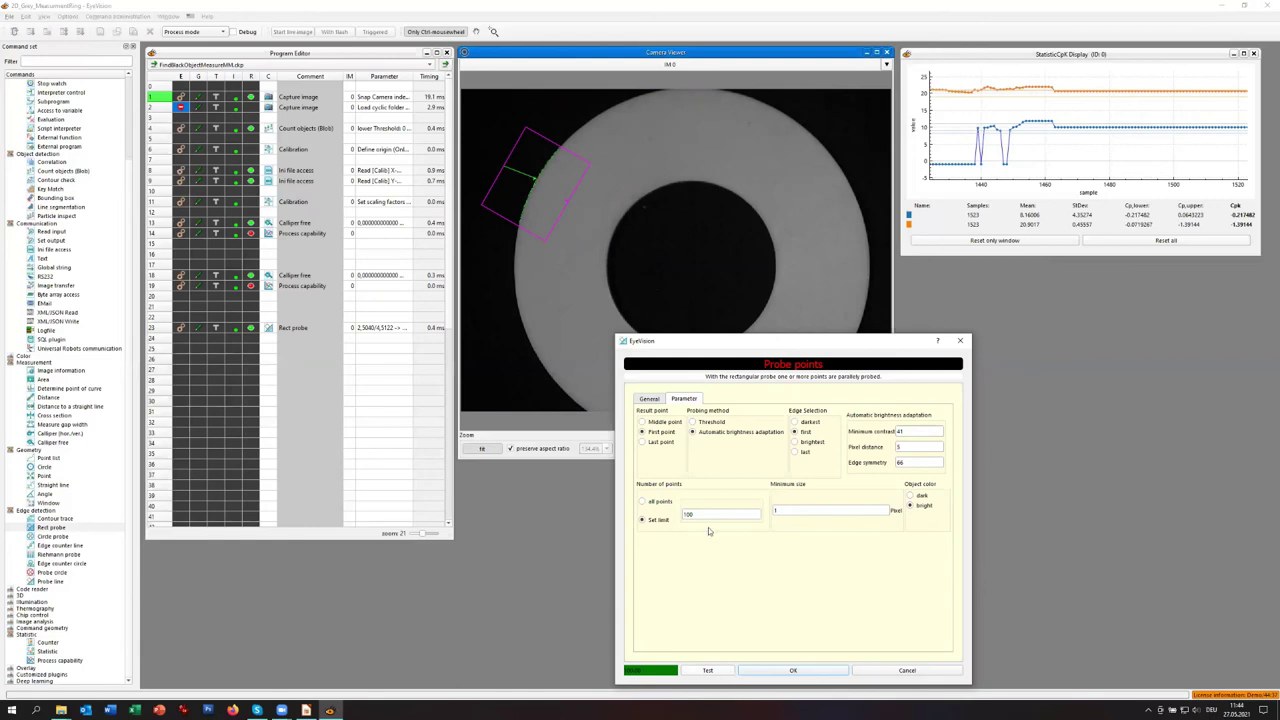
# - Switch the Rect probe to the threshold probing method, set the threshold to 80 and test it
pyautogui.click(712, 424)
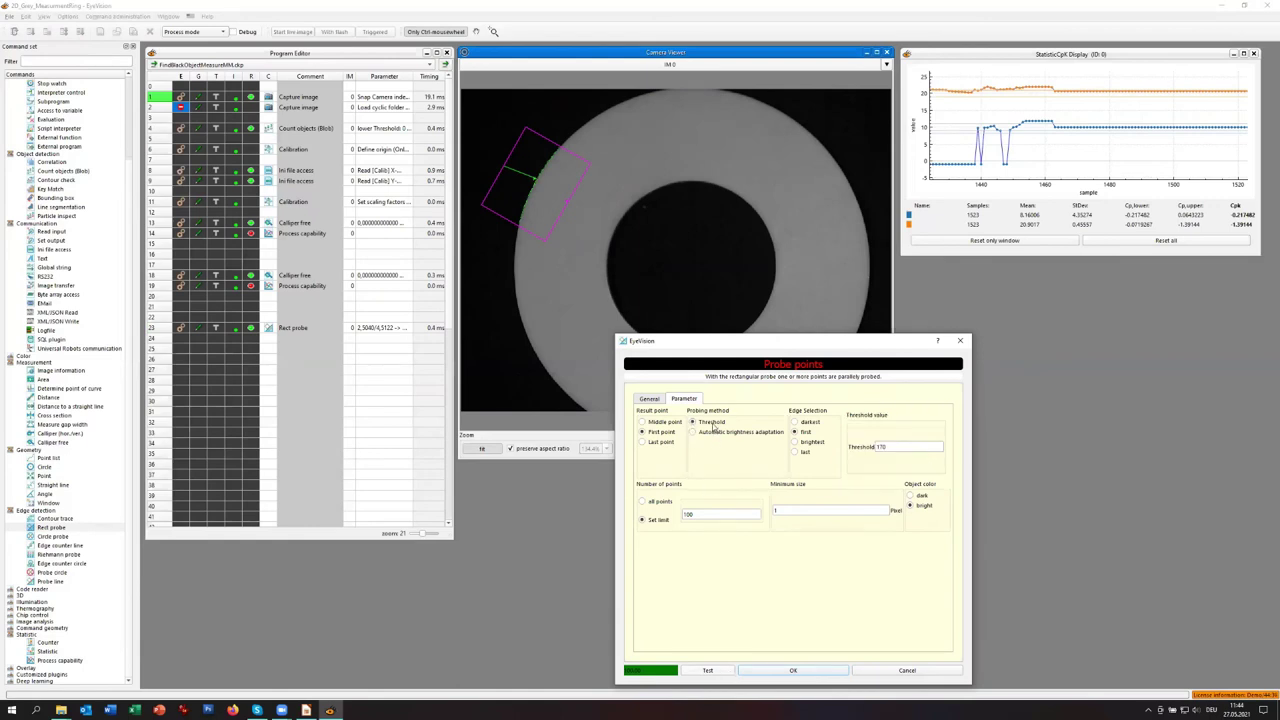
pyautogui.doubleClick(927, 450)
pyautogui.click(708, 671)
# - Compare the settings of both probing methods, select automatic brightness adaptation and accept the Rect probe
pyautogui.click(713, 432)
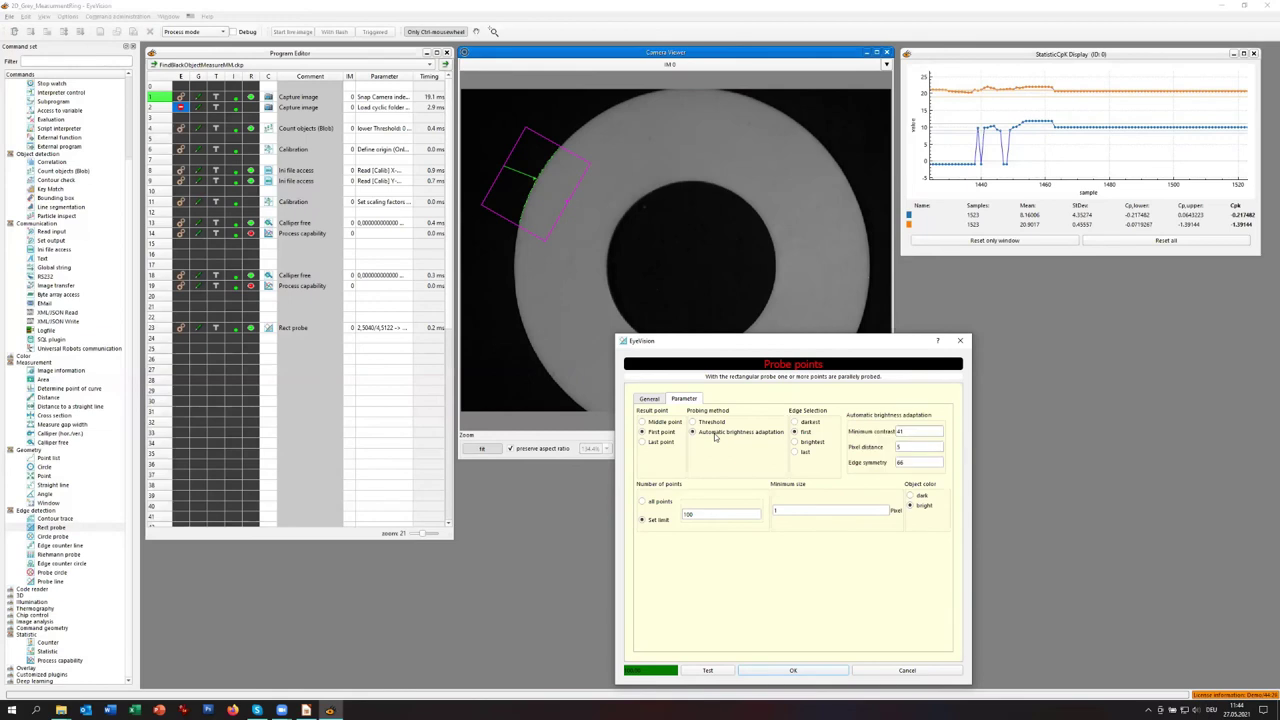
pyautogui.click(707, 424)
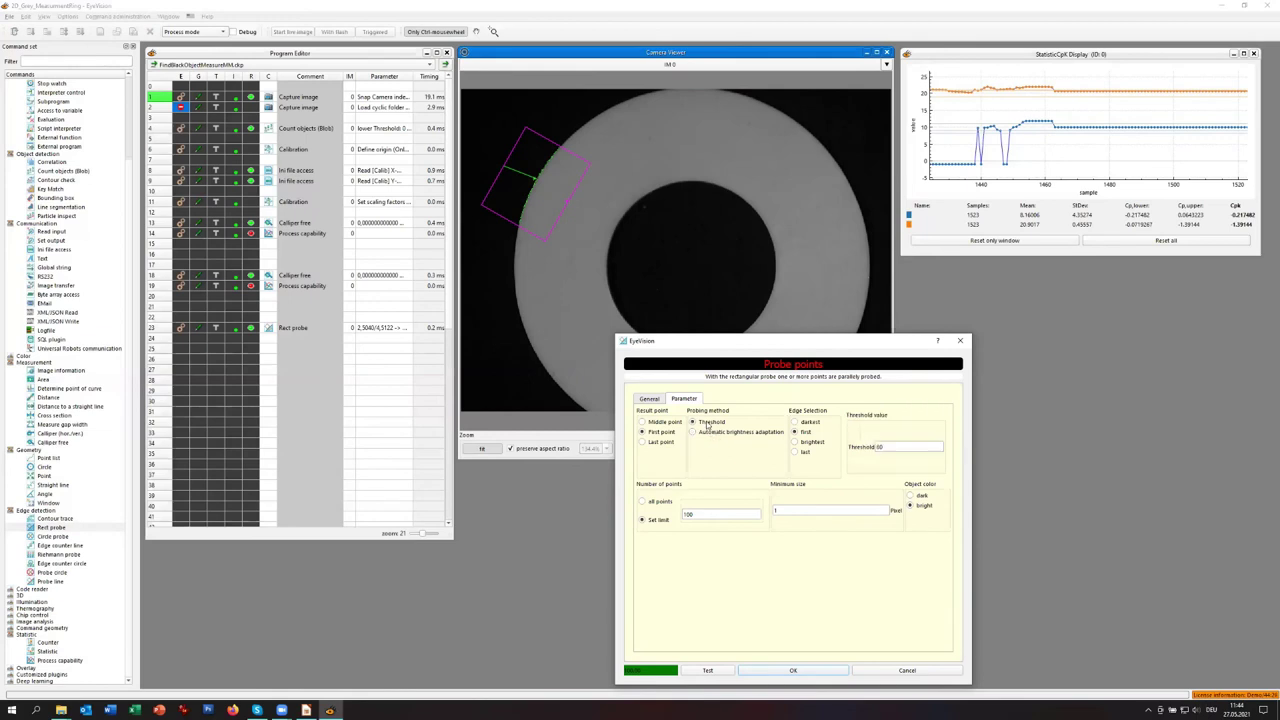
pyautogui.click(694, 432)
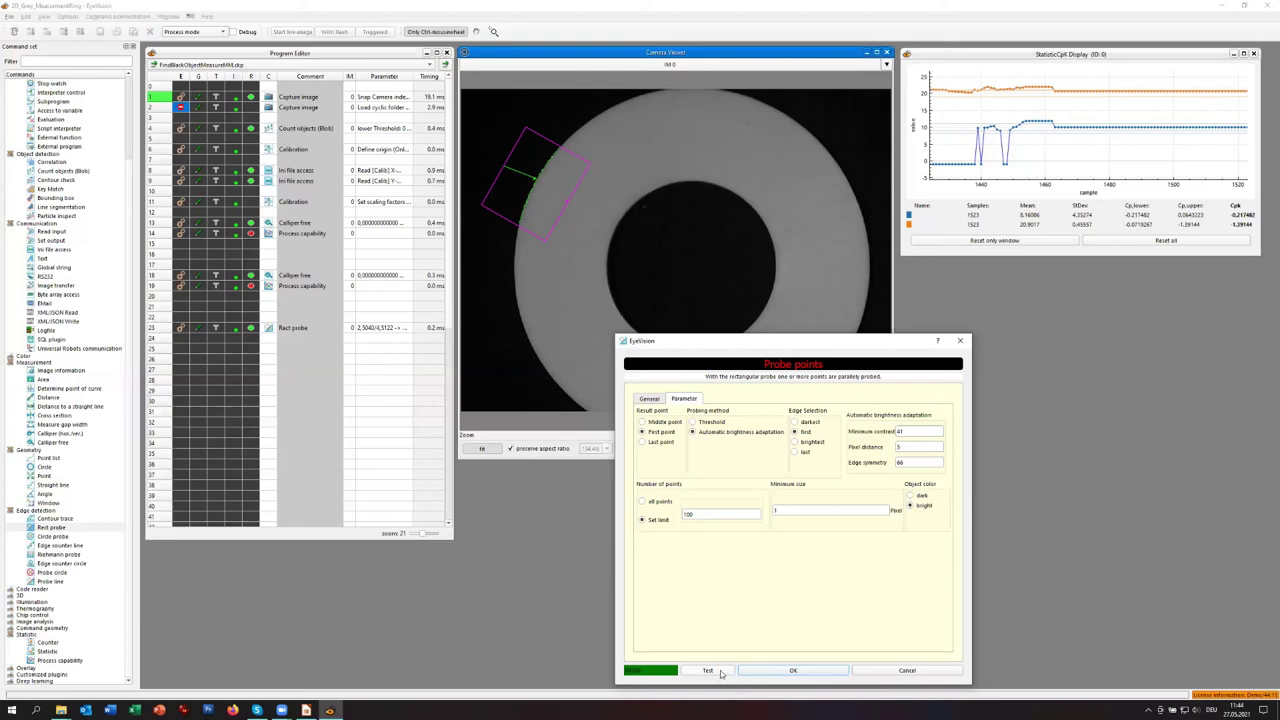
pyautogui.click(783, 672)
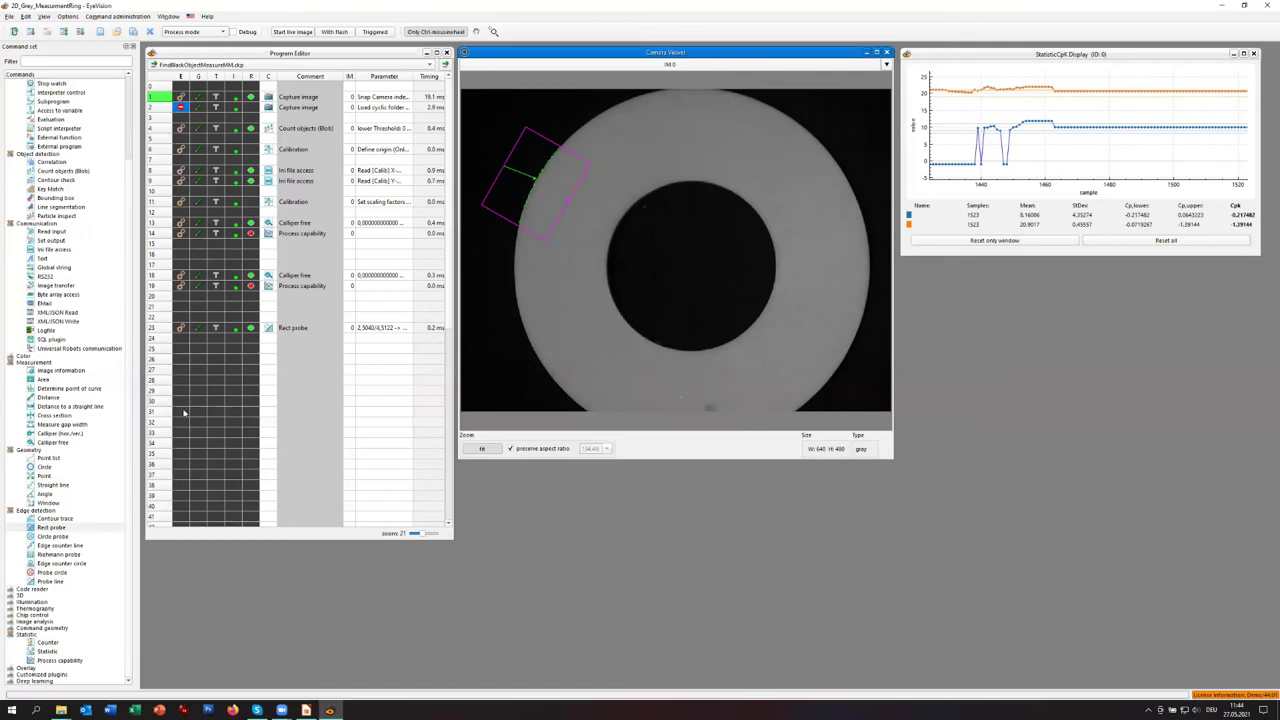
# - Add a Circle command in line 24 with the best-fit circle in point list option, test it and accept it
pyautogui.moveTo(31, 471); pyautogui.dragTo(267, 347)
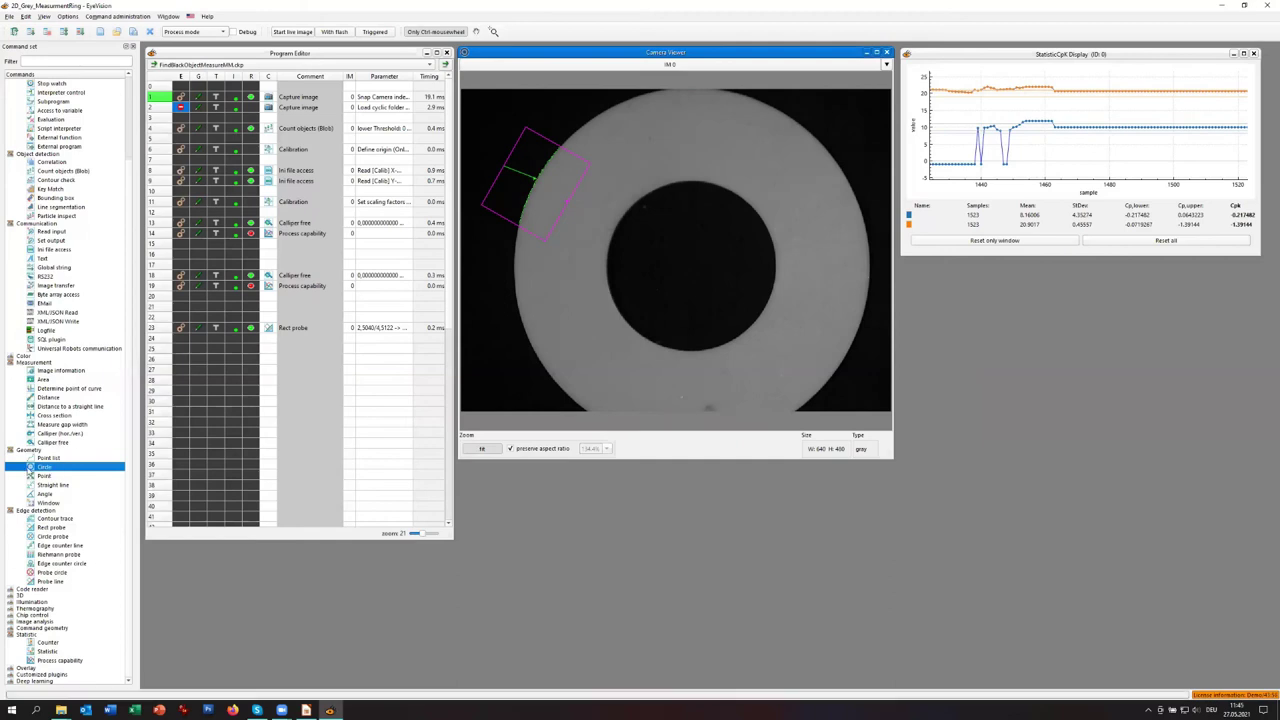
pyautogui.moveTo(29, 474); pyautogui.dragTo(267, 346)
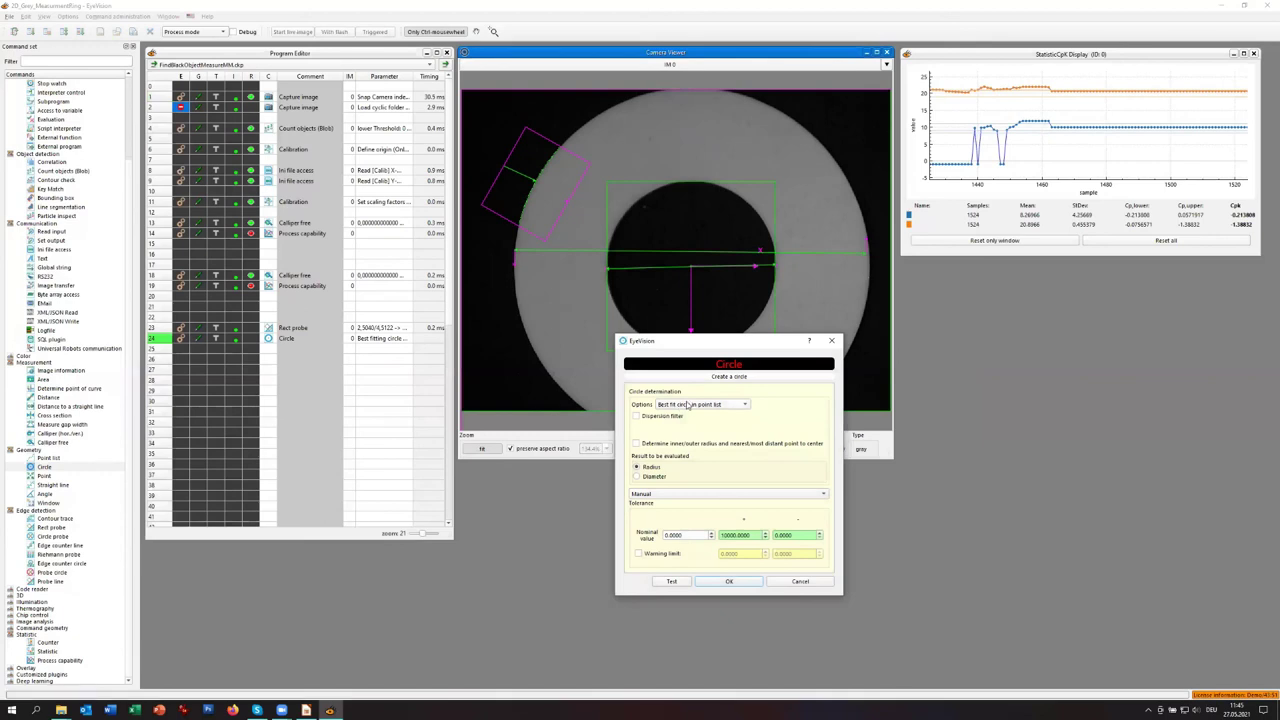
pyautogui.click(672, 582)
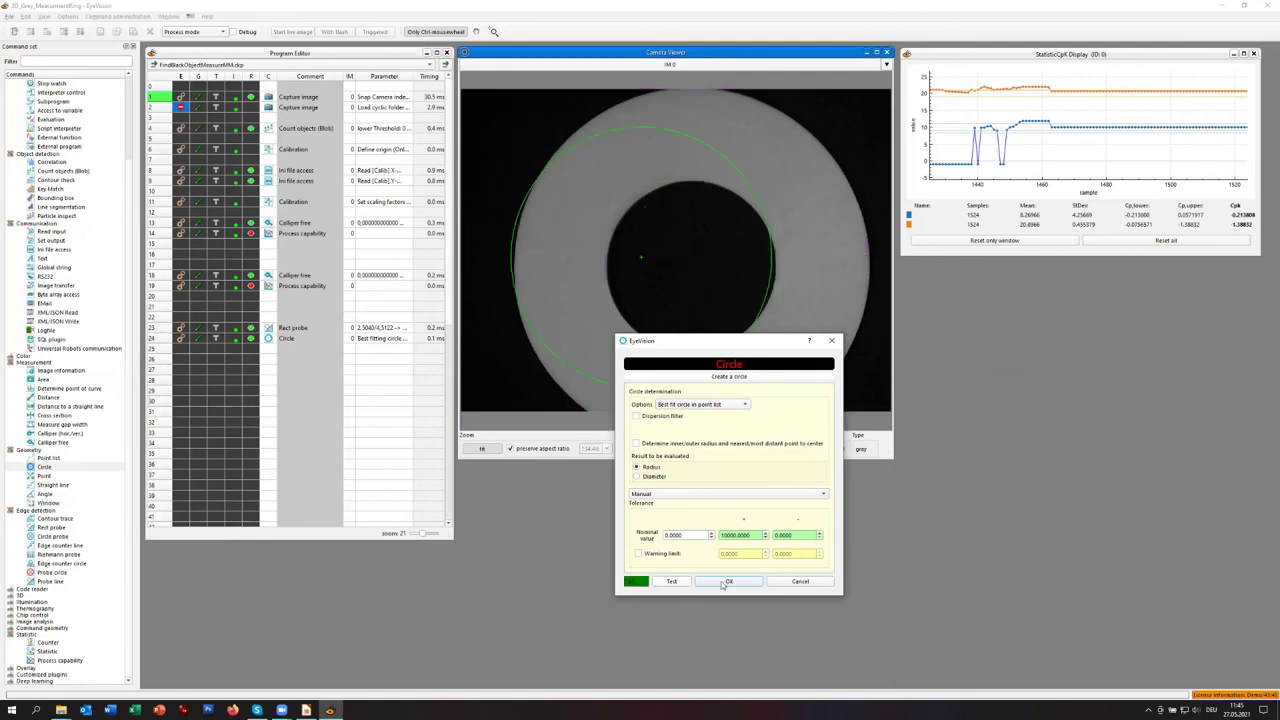
pyautogui.click(729, 582)
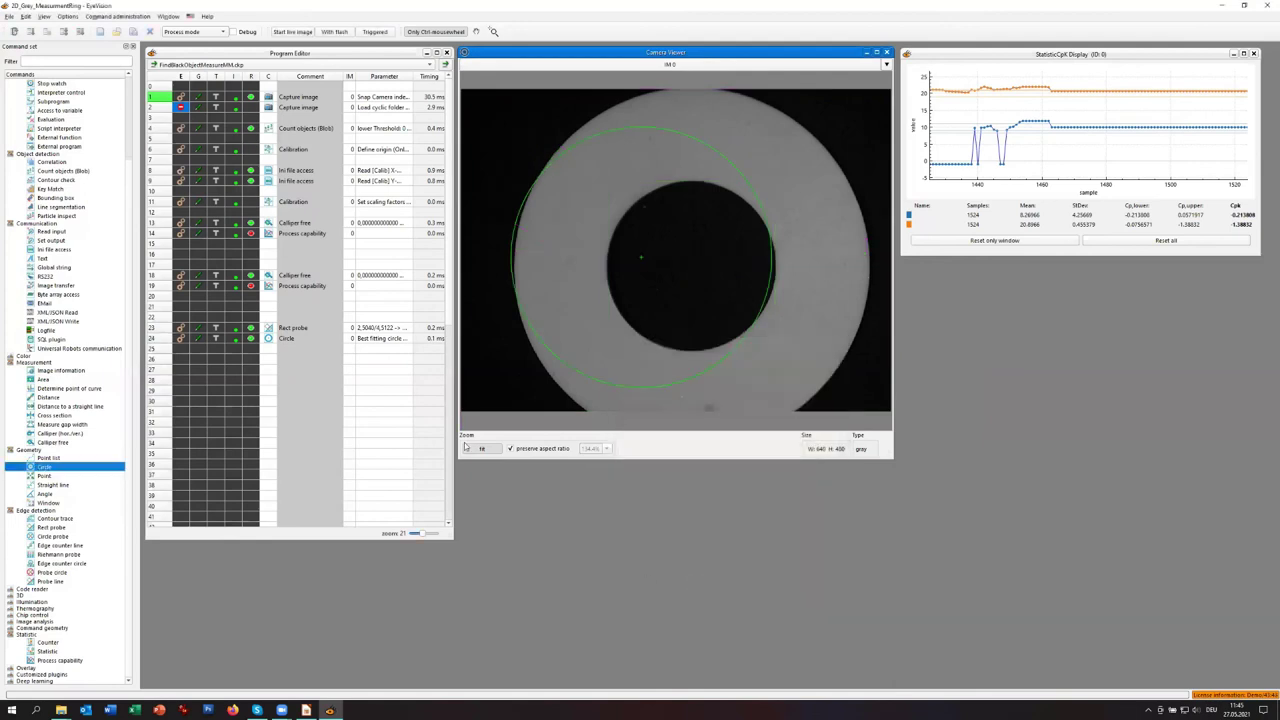
# - Show the point list viewer and execute the program through the Rect probe and Circle commands to examine the probed points
pyautogui.click(44, 16)
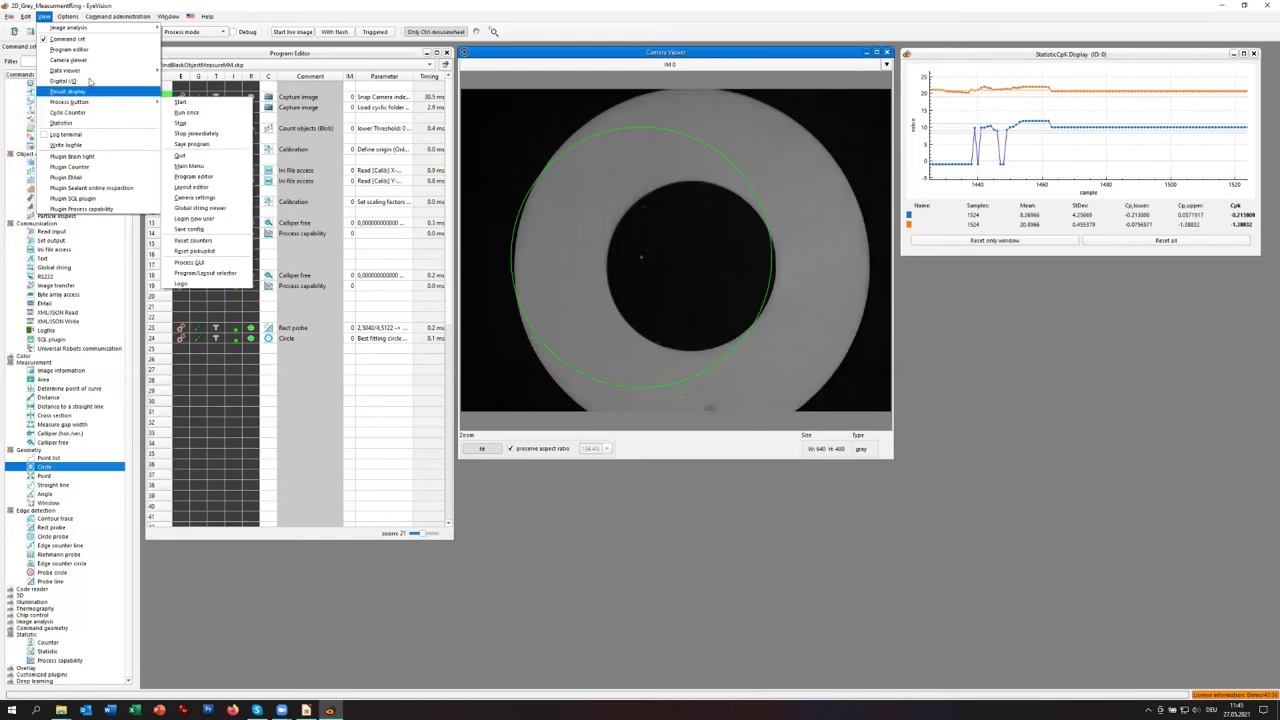
pyautogui.moveTo(96, 72)
pyautogui.click(188, 81)
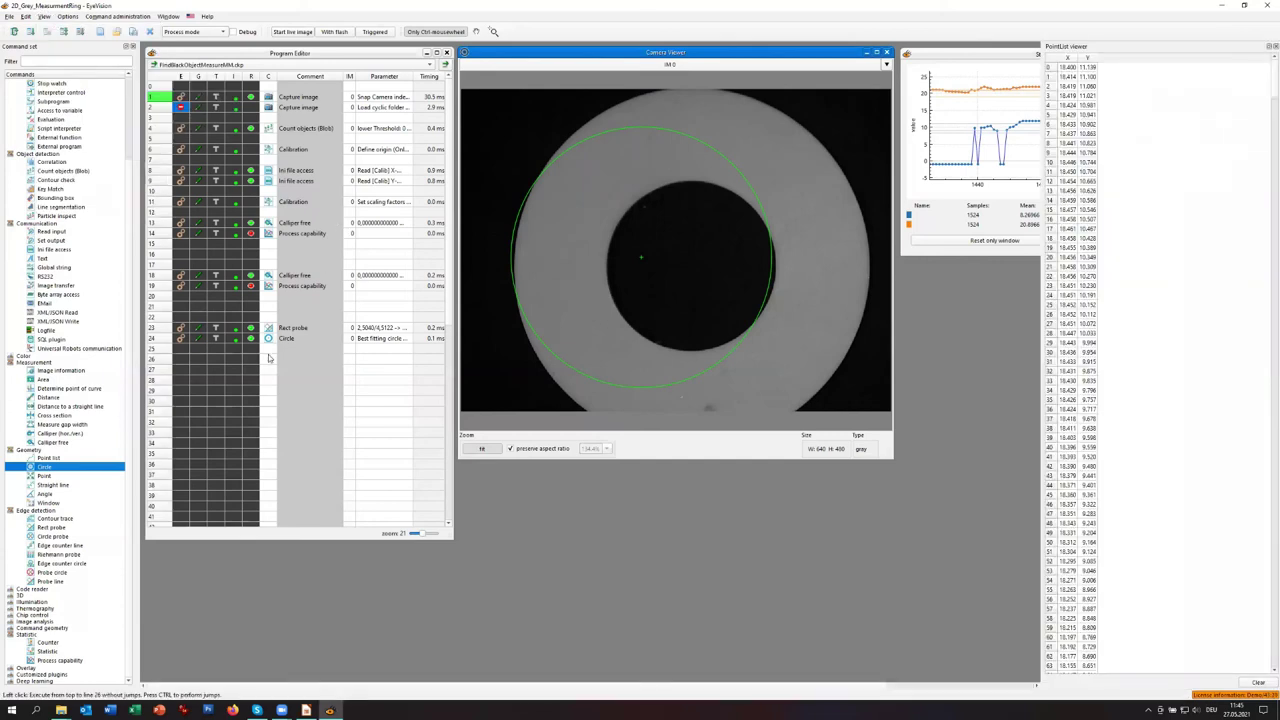
pyautogui.click(273, 320)
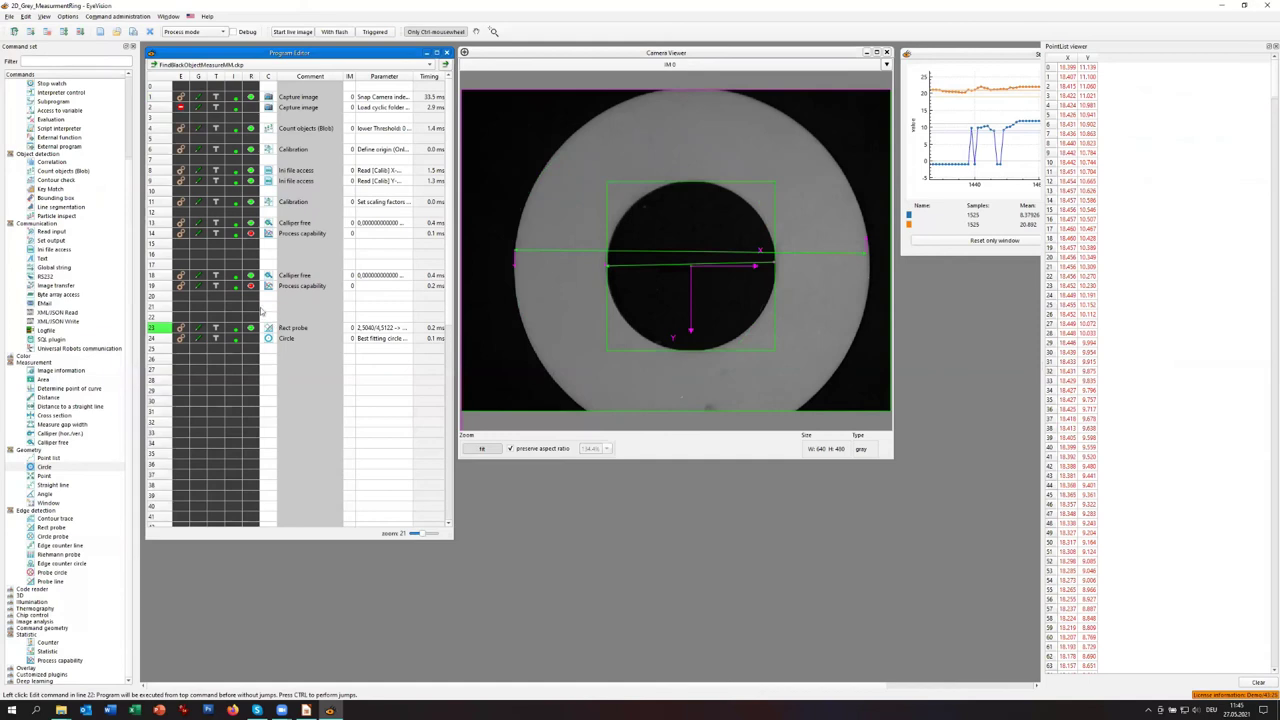
pyautogui.click(63, 32)
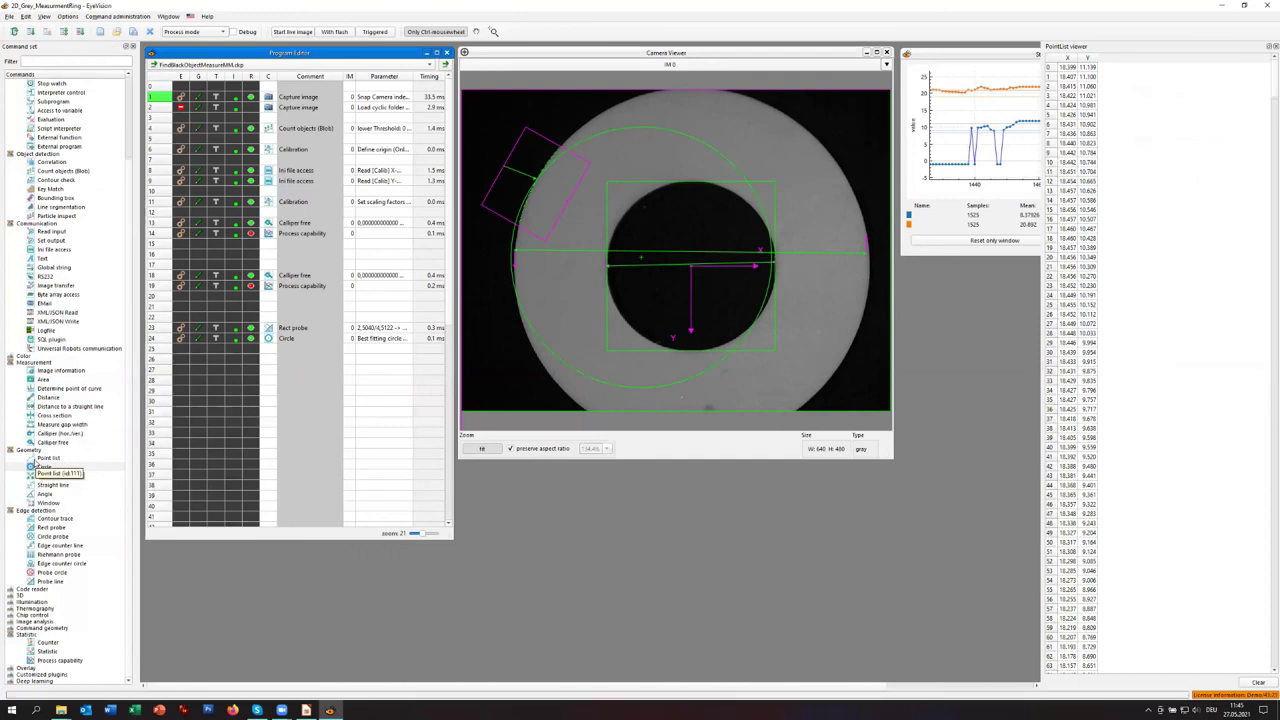
# - Insert a Point list command with the Reset option in line 22 and run the program once
pyautogui.moveTo(30, 461); pyautogui.dragTo(266, 320)
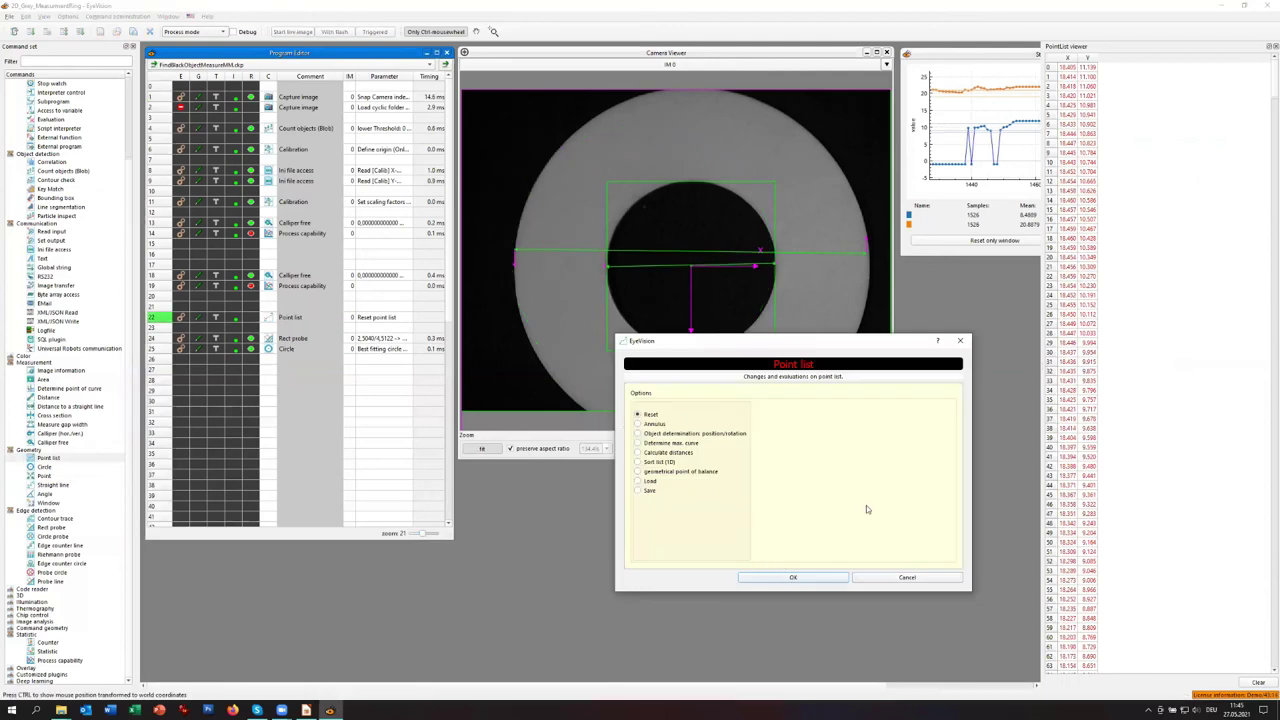
pyautogui.click(828, 580)
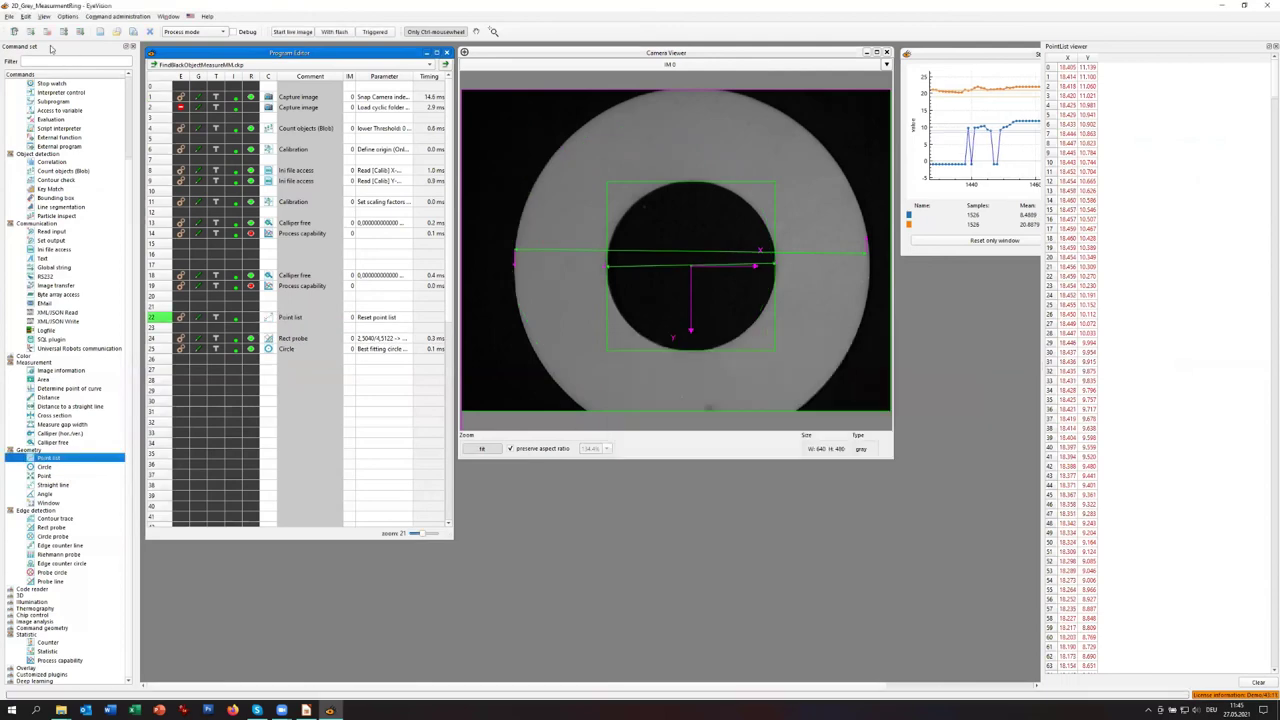
pyautogui.click(33, 33)
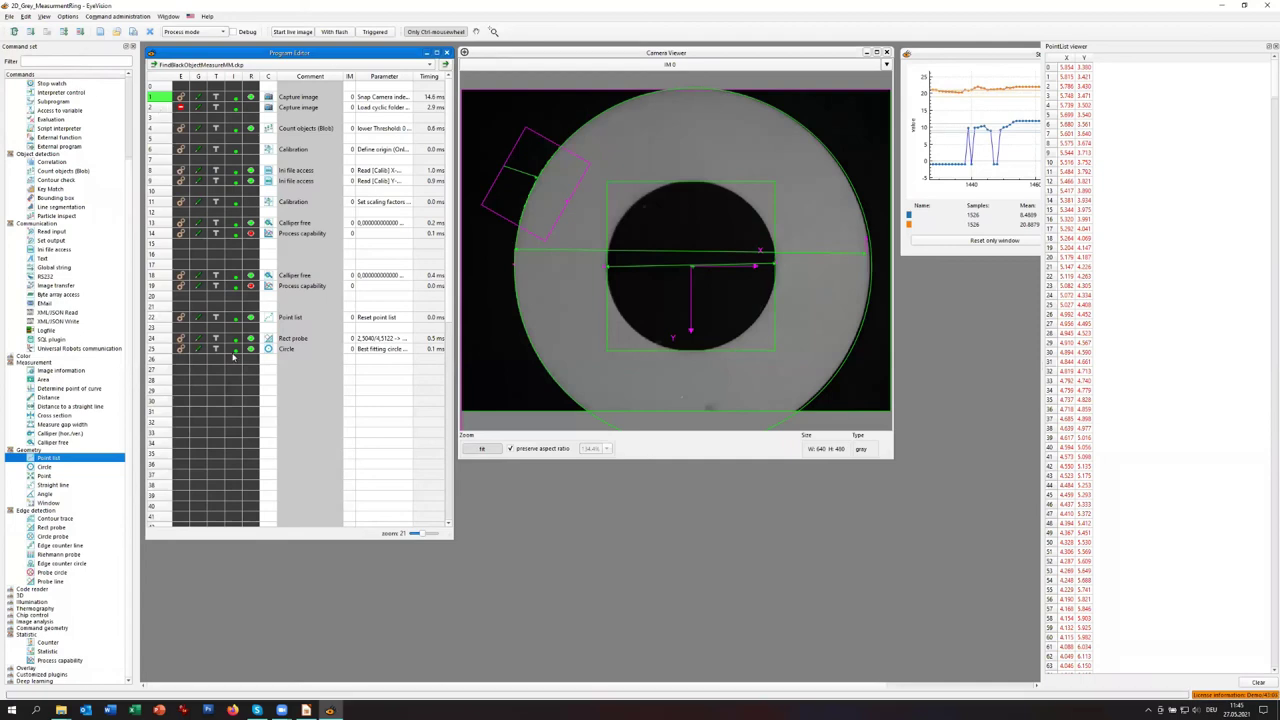
# - Set the Circle command in line 25 to evaluate the diameter, rerun the program and check the command's last result
pyautogui.rightClick(268, 352)
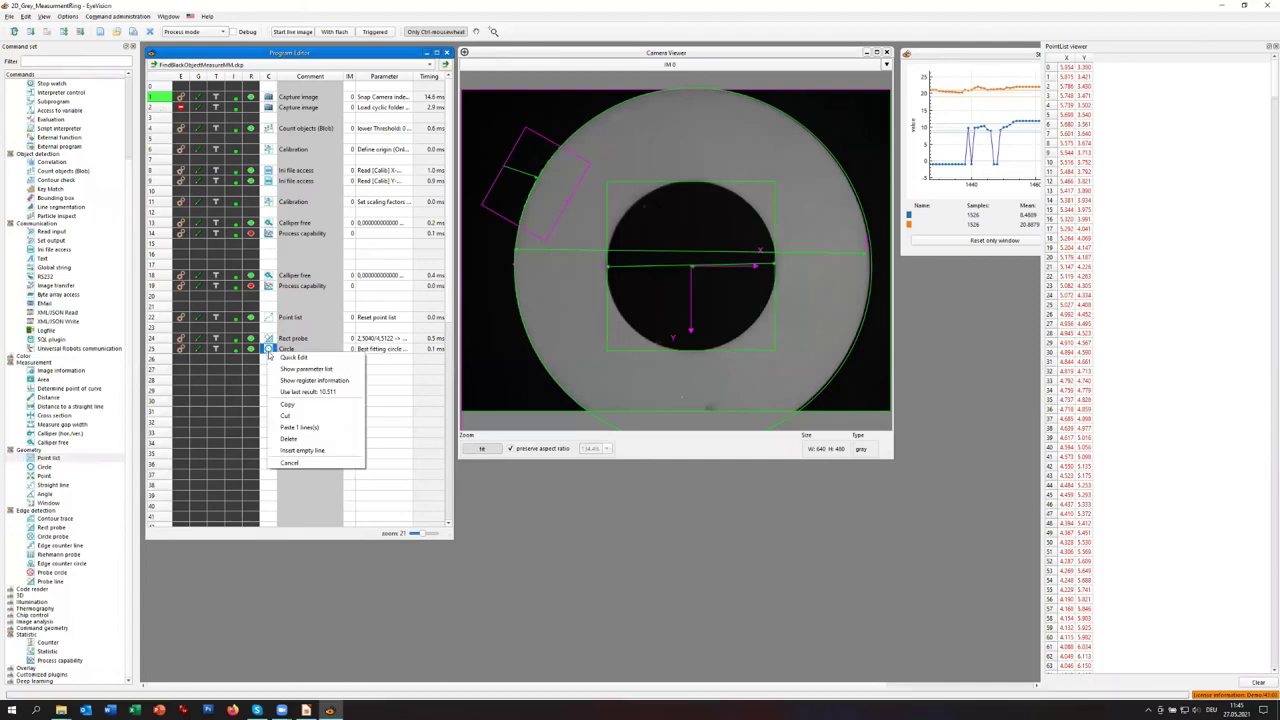
pyautogui.click(275, 360)
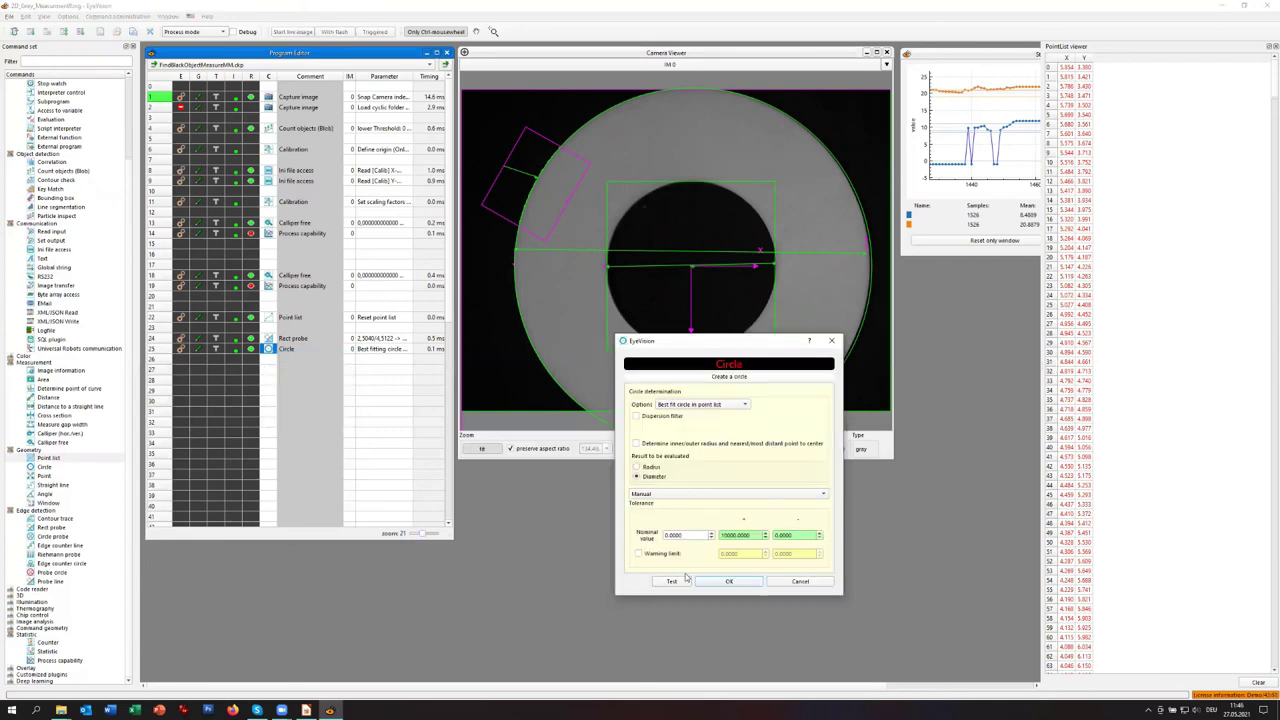
pyautogui.click(711, 584)
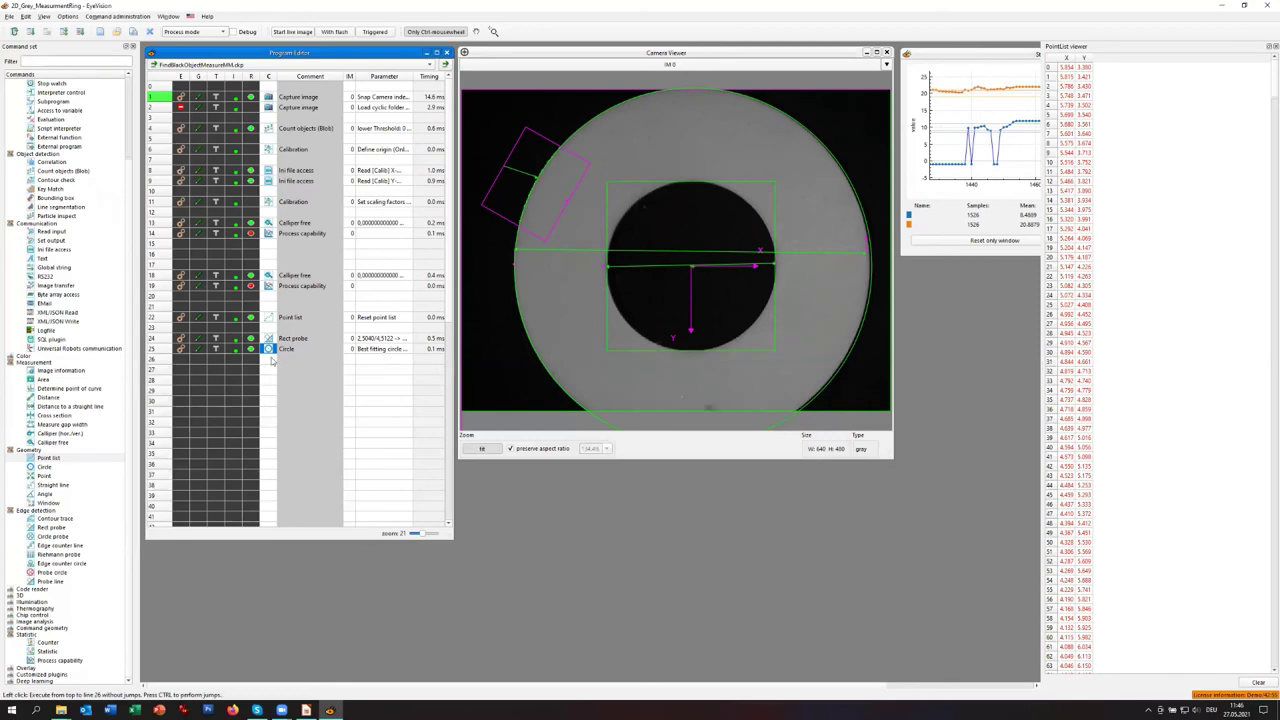
pyautogui.rightClick(269, 349)
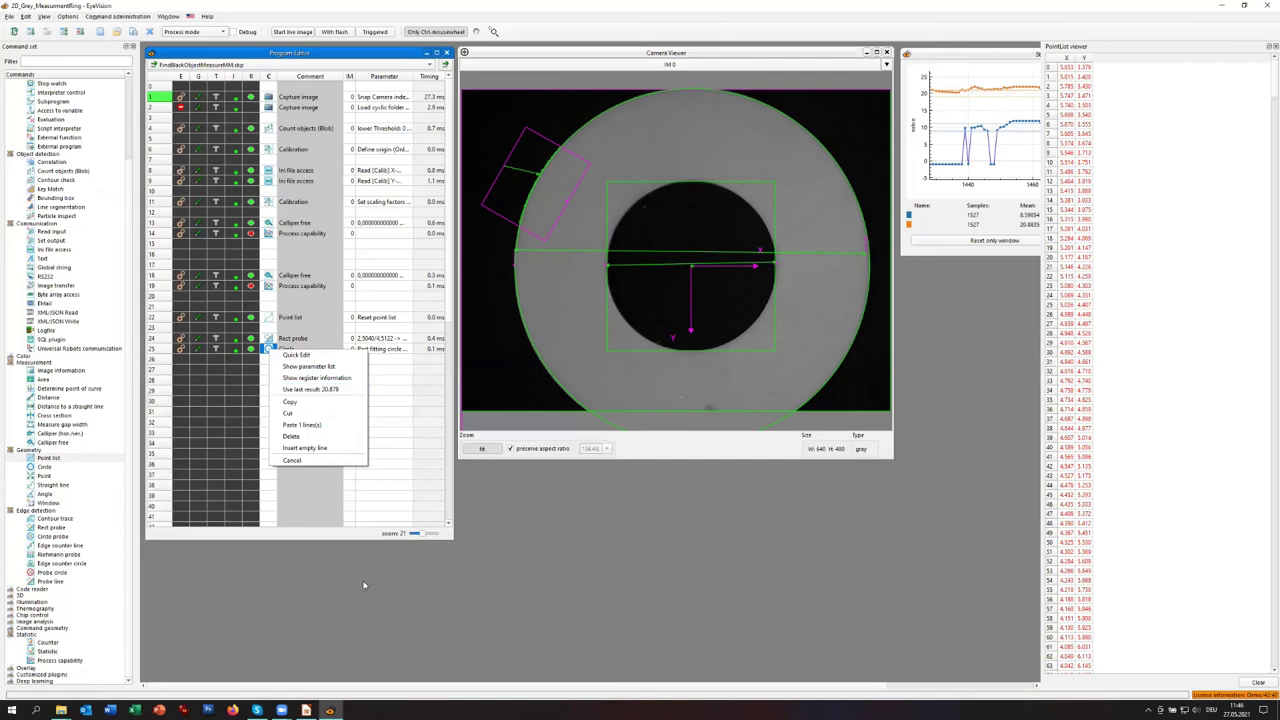
pyautogui.click(818, 625)
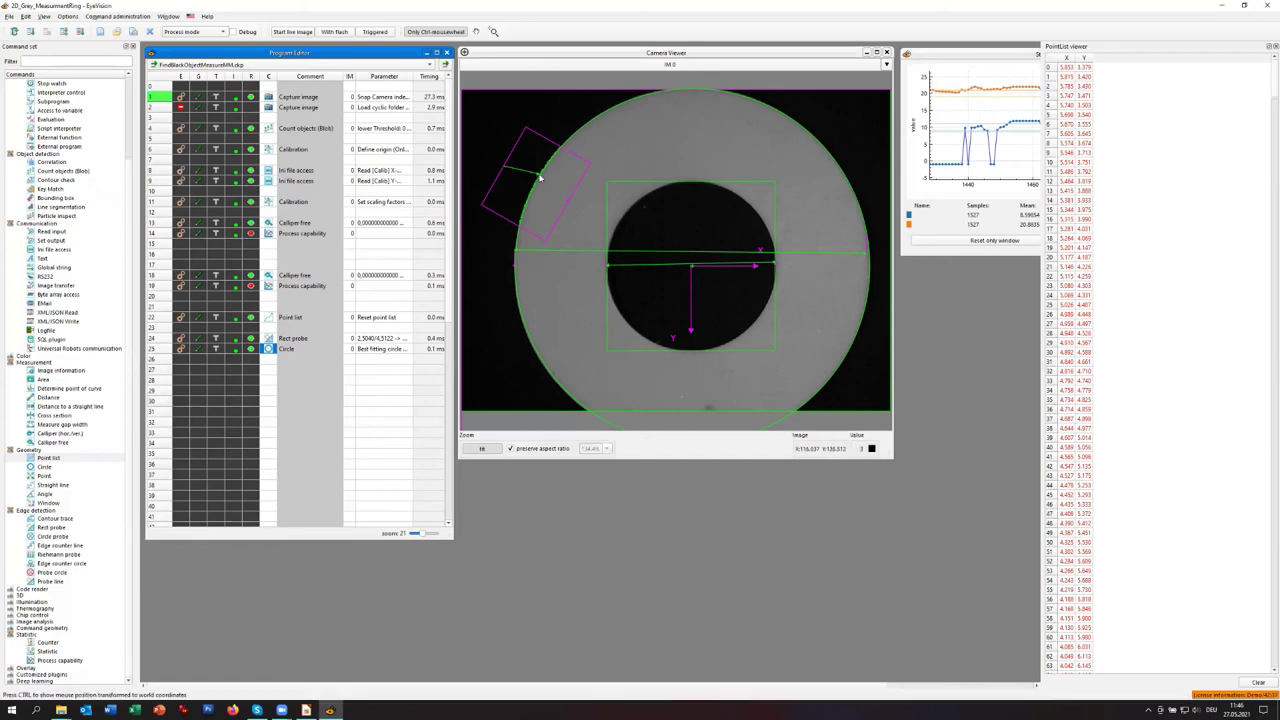
# - Copy the Rect probe from line 24 and paste it into line 27
pyautogui.rightClick(162, 341)
pyautogui.press('Escape')
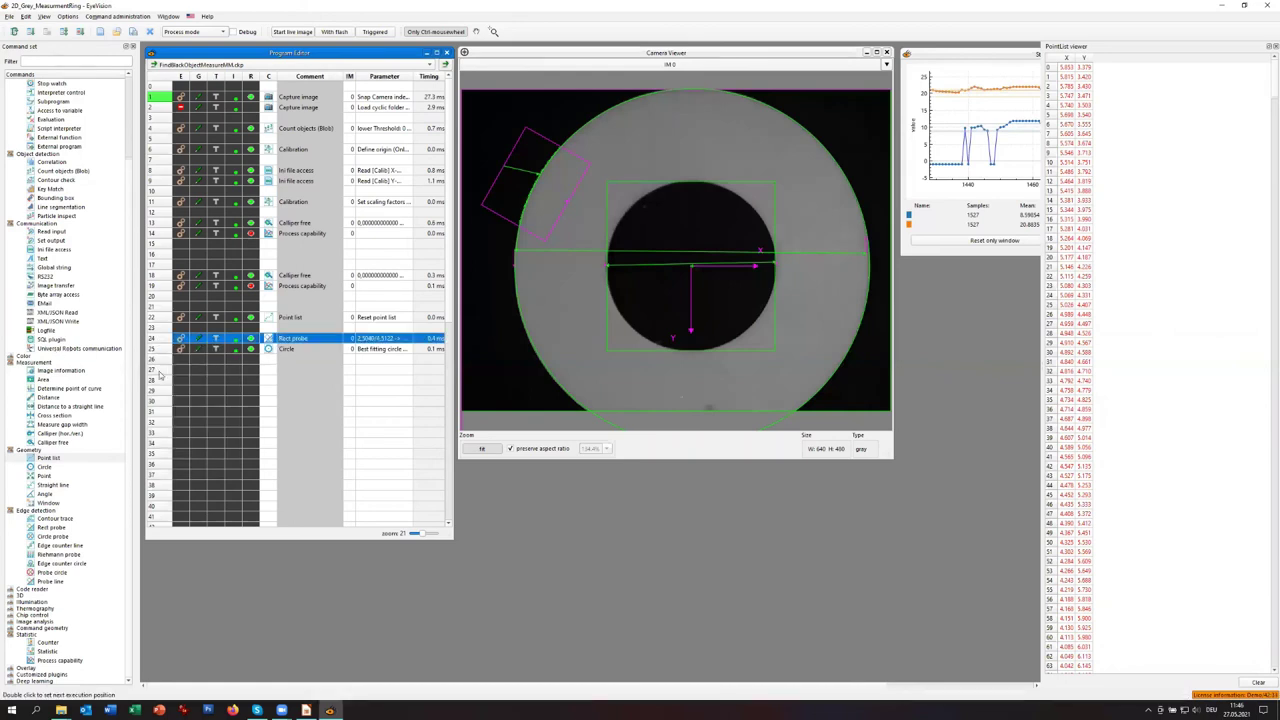
pyautogui.click(158, 372)
pyautogui.rightClick(159, 370)
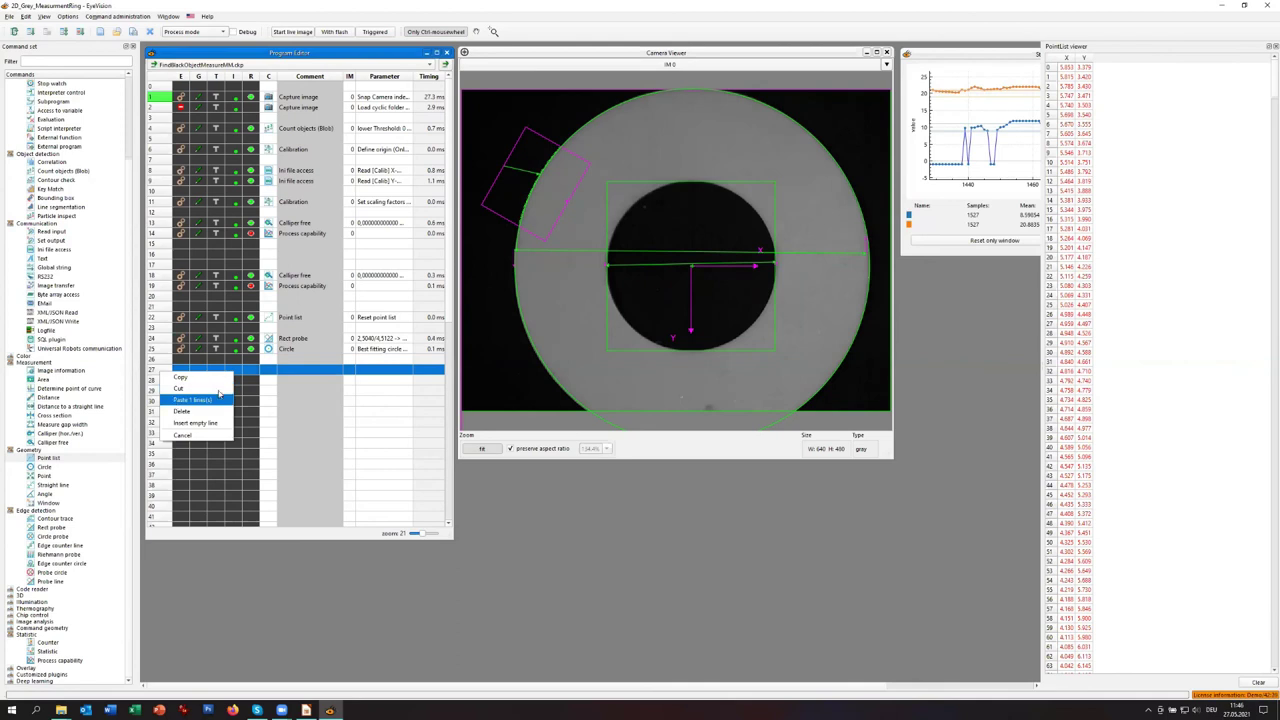
pyautogui.click(219, 398)
# - Narrow the line 27 Rect probe to about 0.58 mm, move it farther up the ring's outer edge, test and accept it
pyautogui.doubleClick(275, 372)
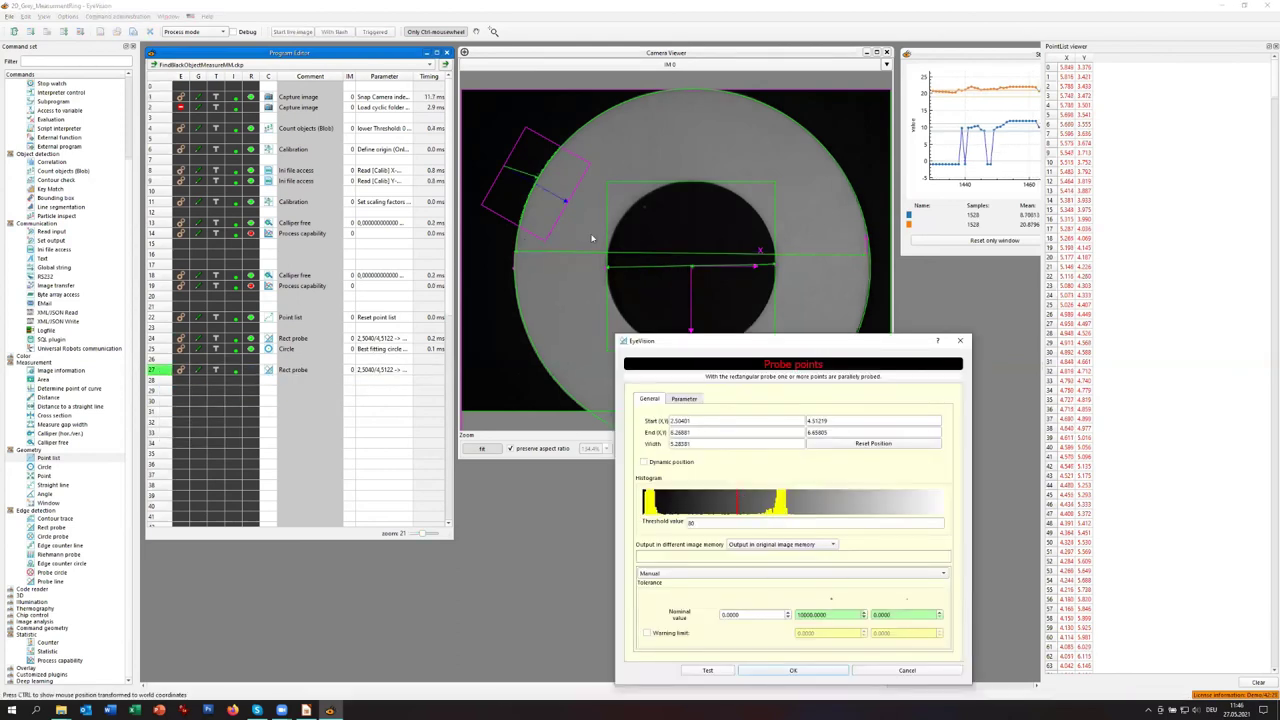
pyautogui.moveTo(518, 228); pyautogui.dragTo(537, 185)
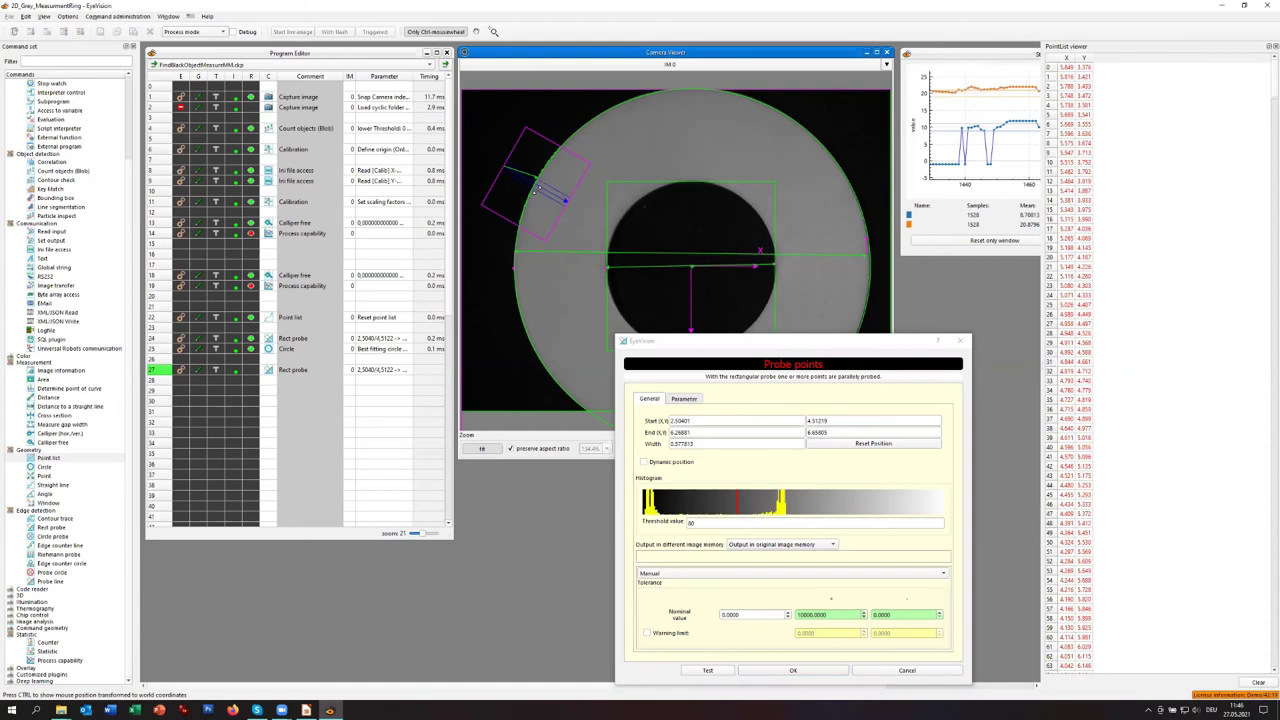
pyautogui.moveTo(652, 122); pyautogui.dragTo(600, 163)
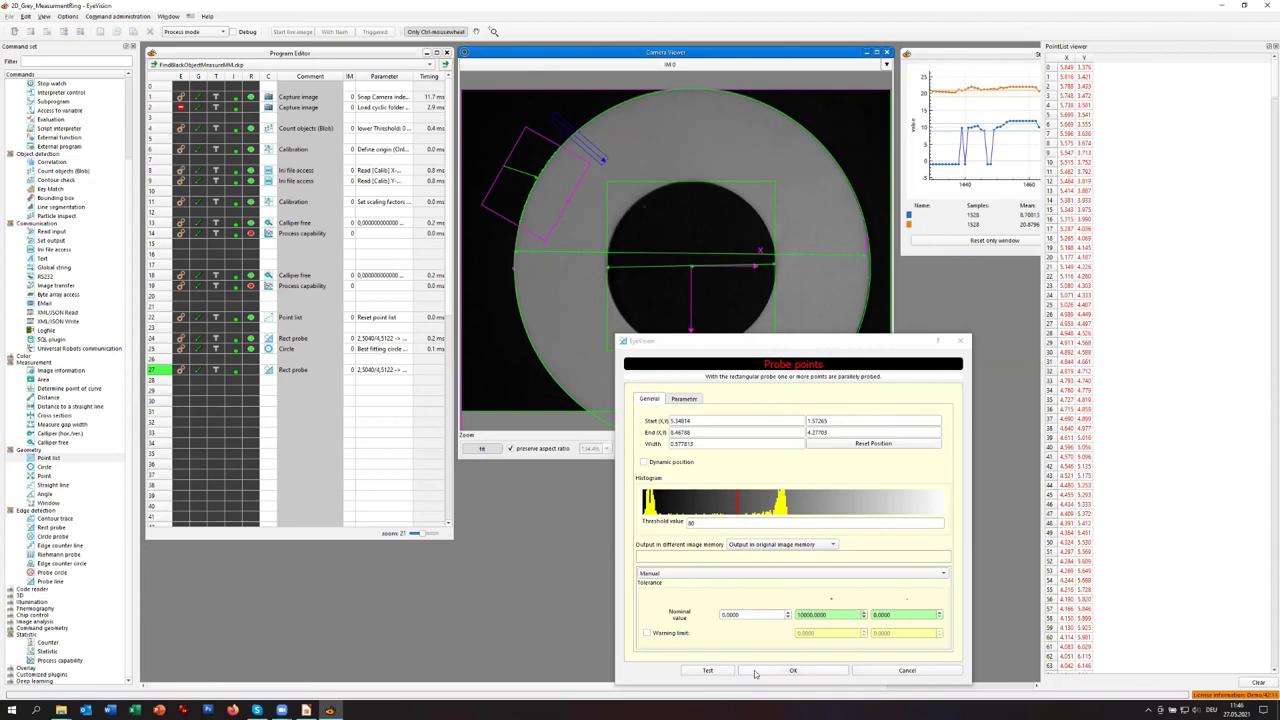
pyautogui.click(710, 673)
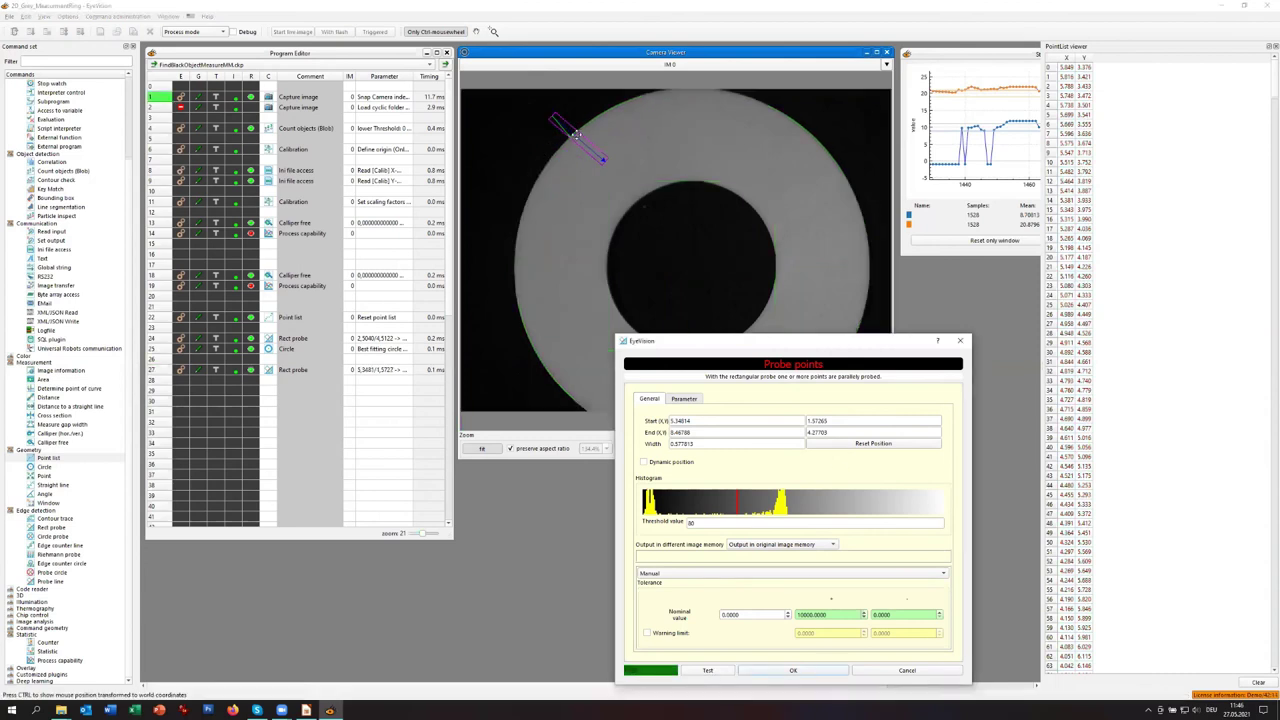
pyautogui.click(792, 671)
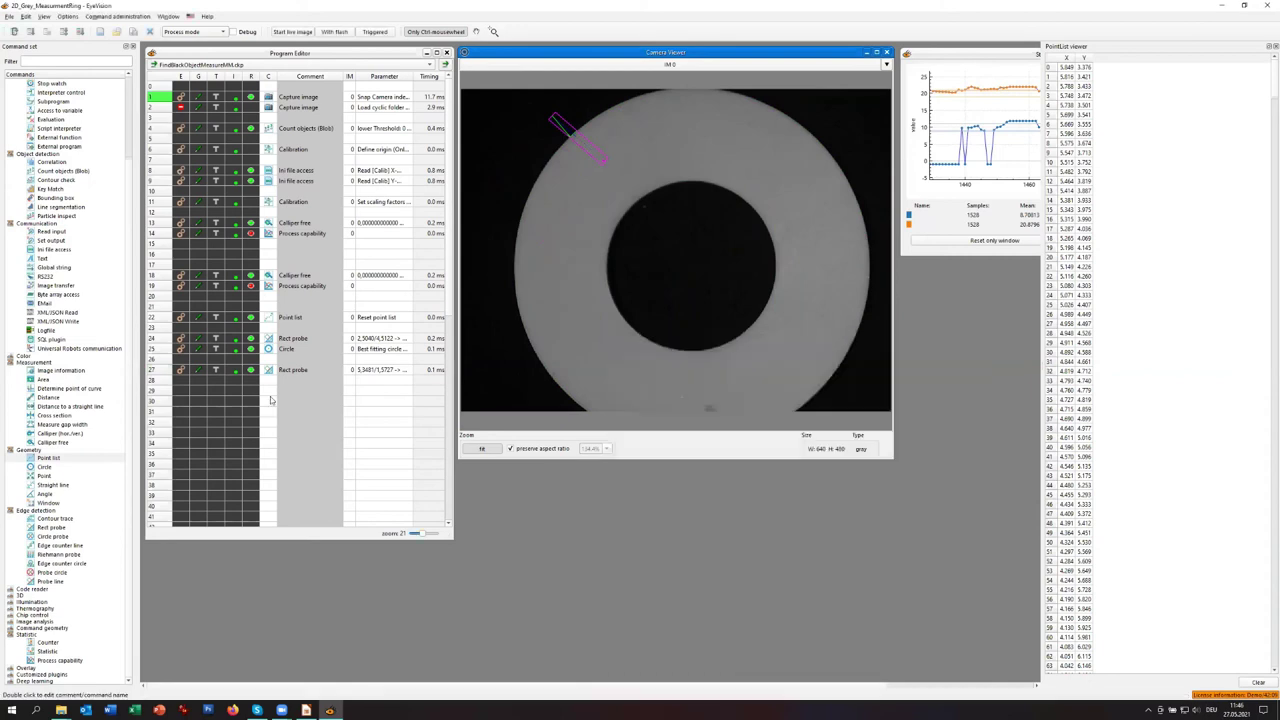
# - Copy the narrow Rect probe from line 27 and paste it into line 28
pyautogui.rightClick(157, 370)
pyautogui.press('Escape')
pyautogui.click(166, 381)
pyautogui.rightClick(166, 381)
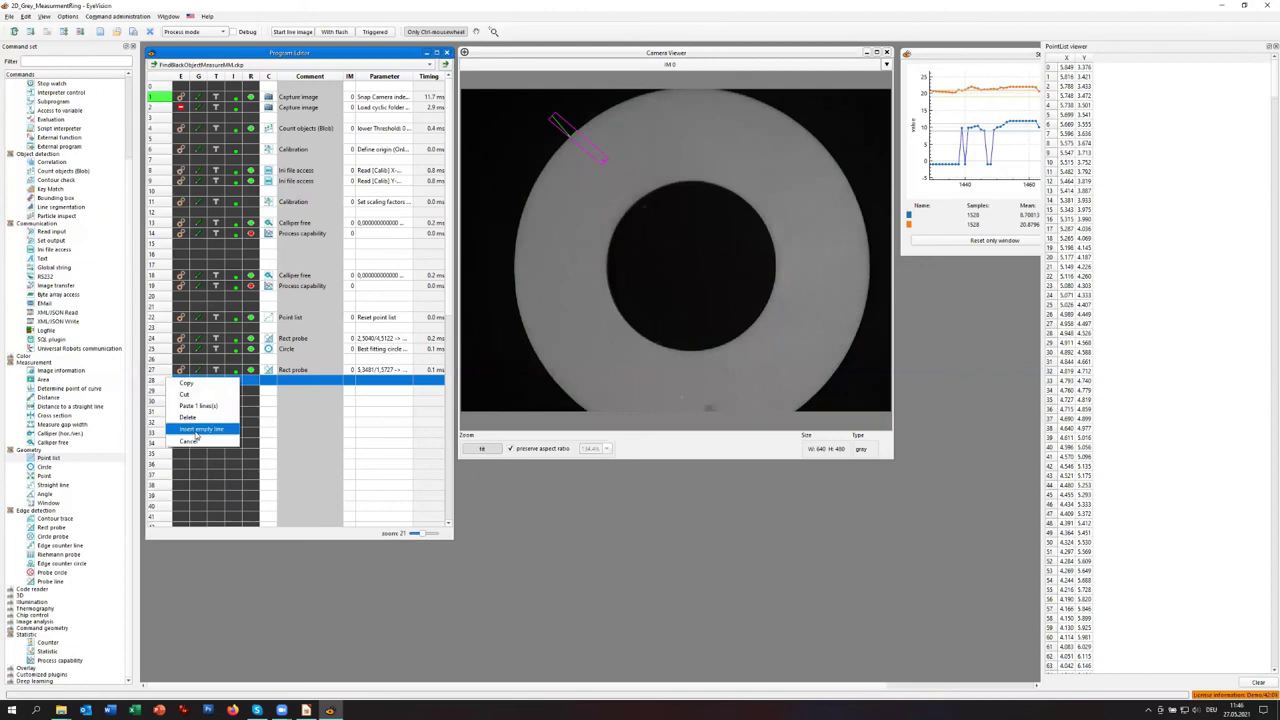
pyautogui.click(198, 405)
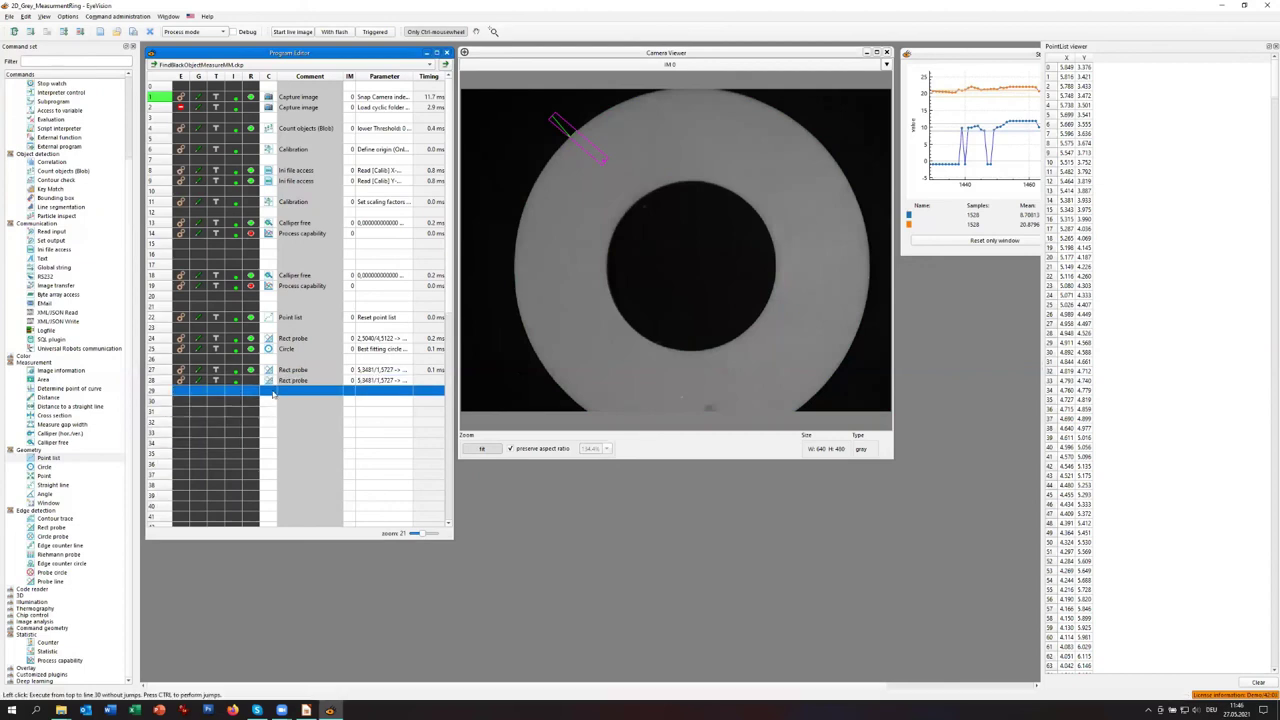
# - Move the line 28 Rect probe to the ring's lower-right outer edge, reverse it to probe inward from the background, test and accept it
pyautogui.doubleClick(274, 381)
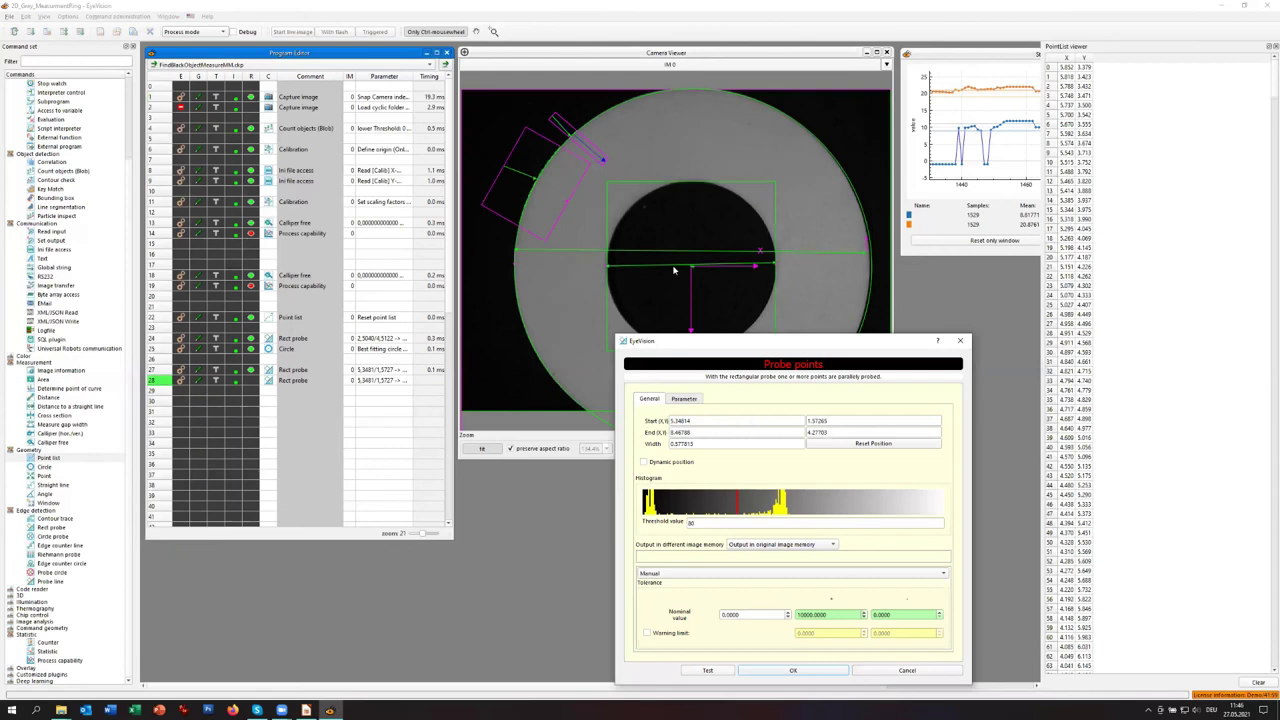
pyautogui.moveTo(575, 135); pyautogui.dragTo(818, 293)
pyautogui.moveTo(822, 345); pyautogui.dragTo(417, 295)
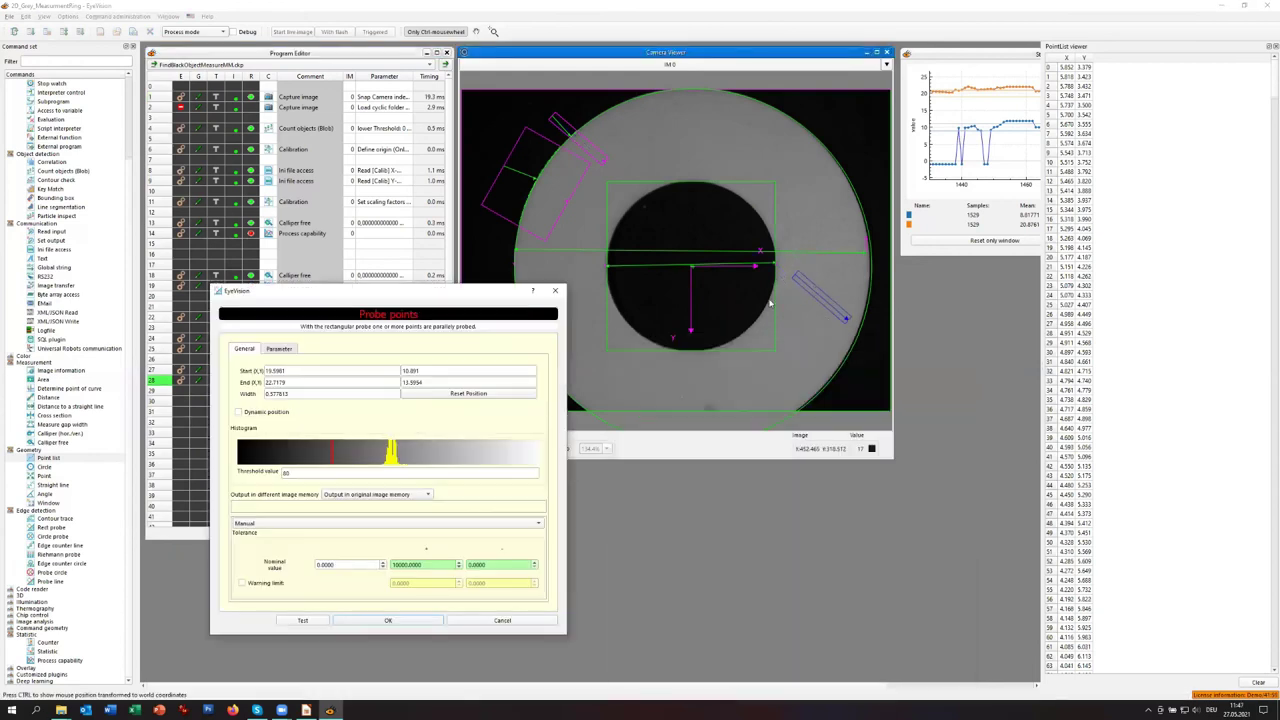
pyautogui.moveTo(812, 290); pyautogui.dragTo(836, 375)
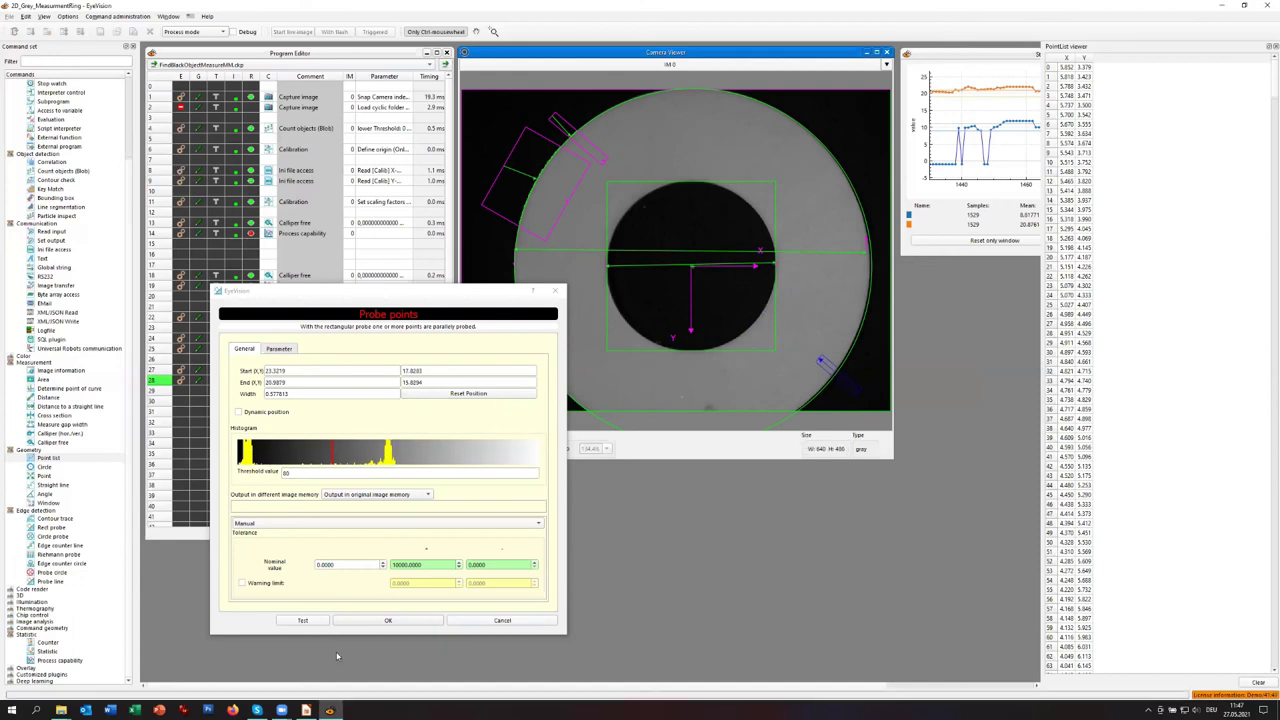
pyautogui.click(305, 620)
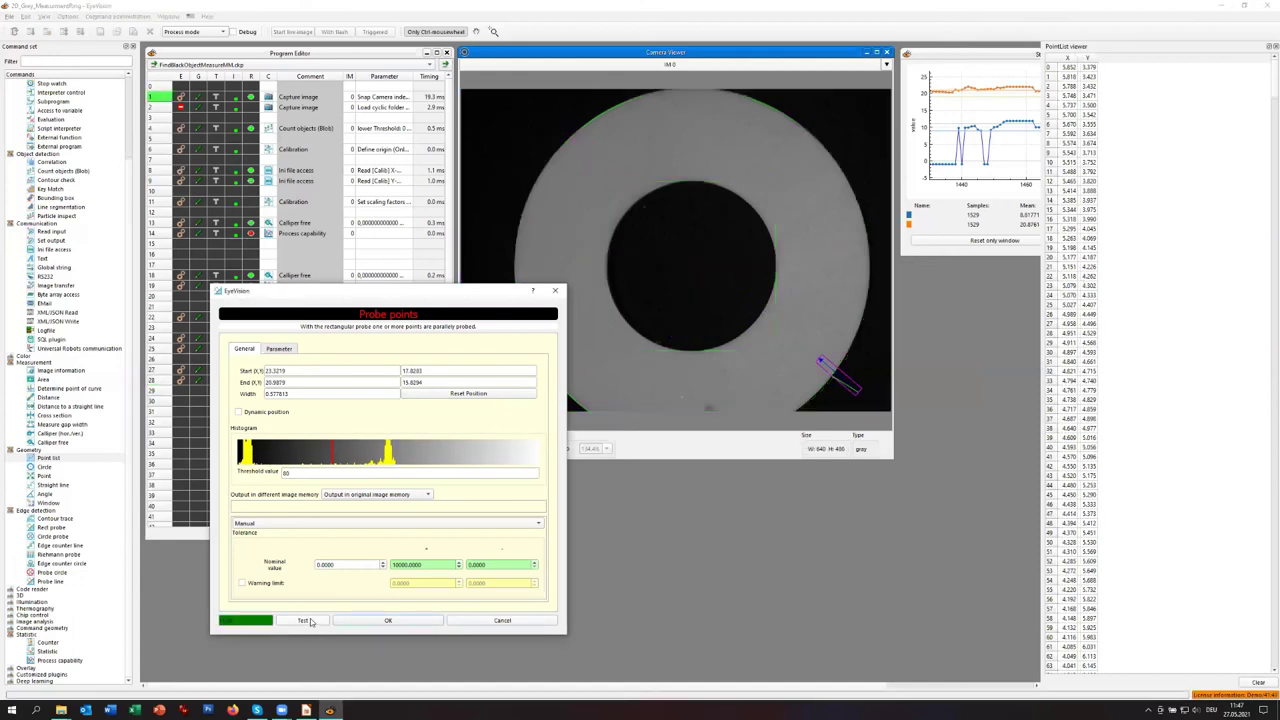
pyautogui.click(423, 622)
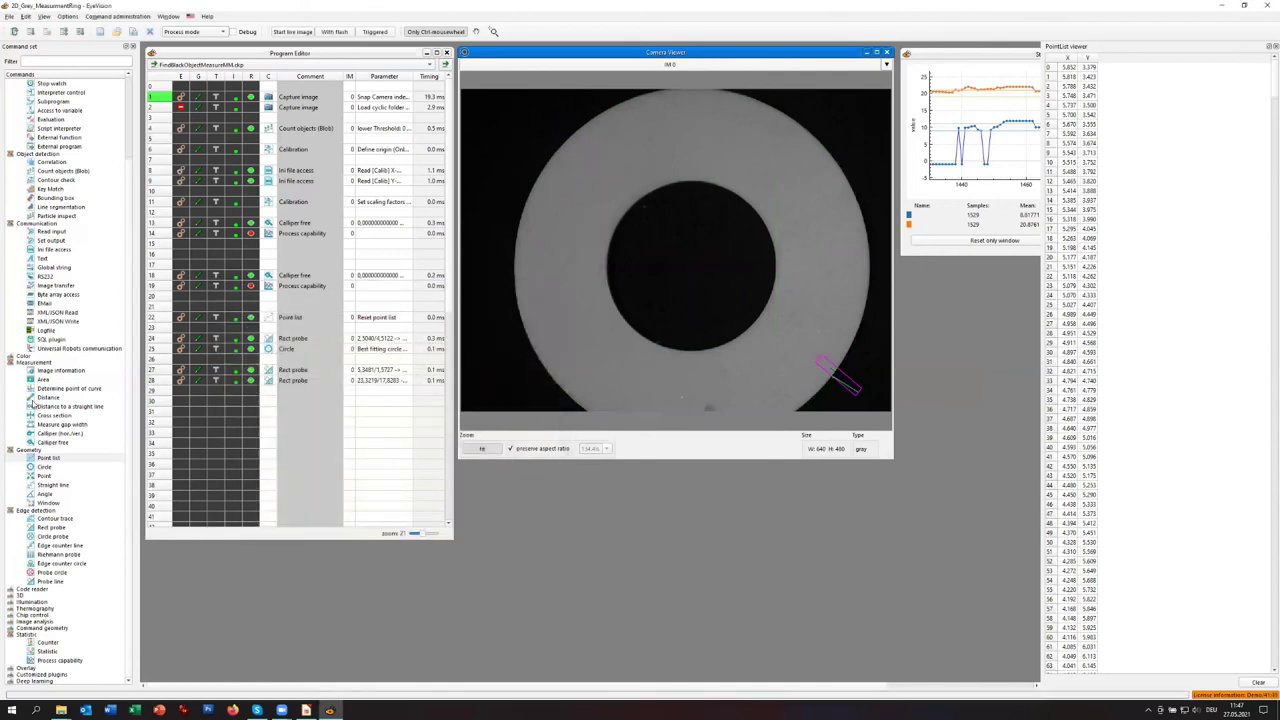
# - Insert a direct point-to-point Distance command between registers 0 and 1 in line 29, test and accept it, and run the program
pyautogui.moveTo(30, 398)
pyautogui.mouseDown()
pyautogui.moveTo(340, 395)
pyautogui.moveTo(272, 398)
pyautogui.mouseUp()
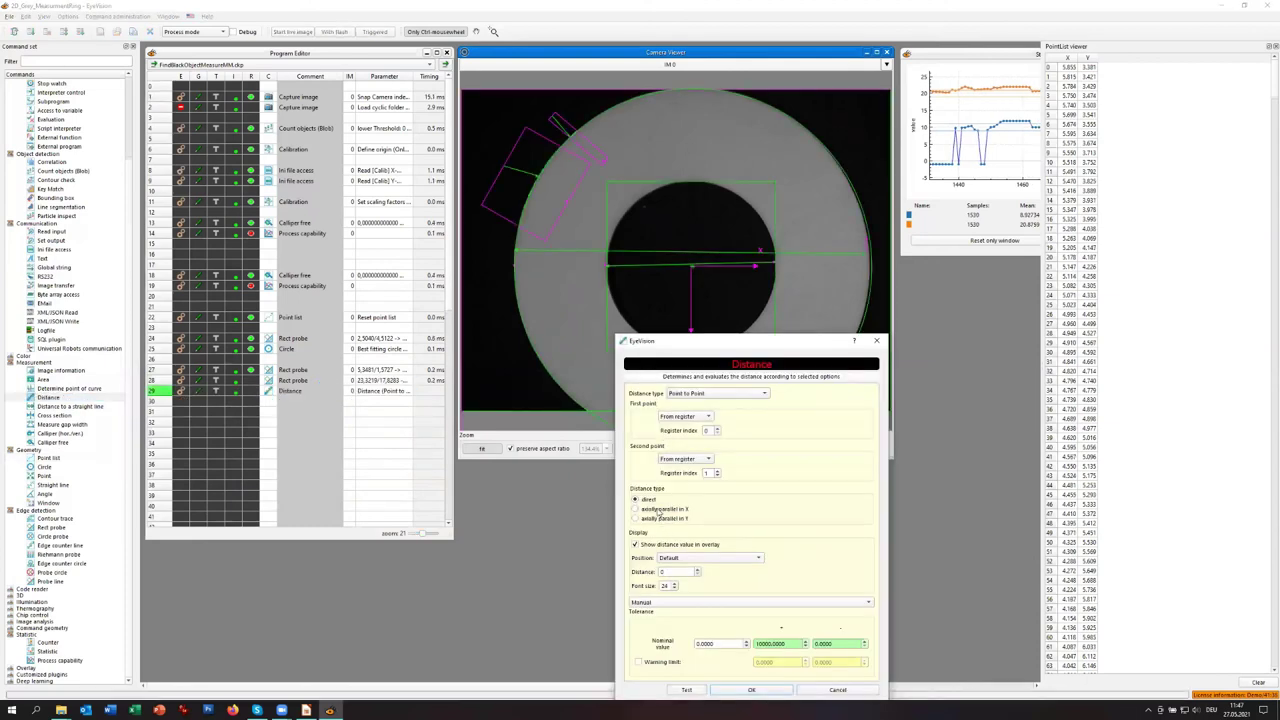
pyautogui.click(684, 690)
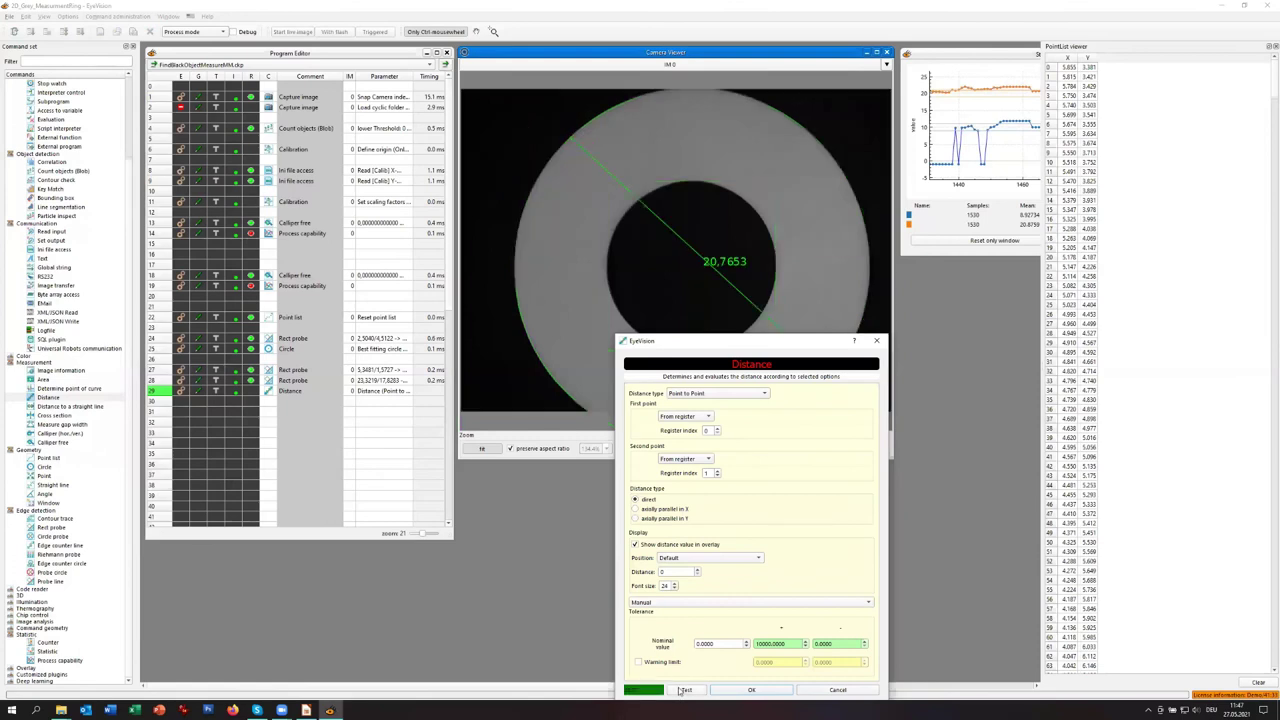
pyautogui.click(752, 690)
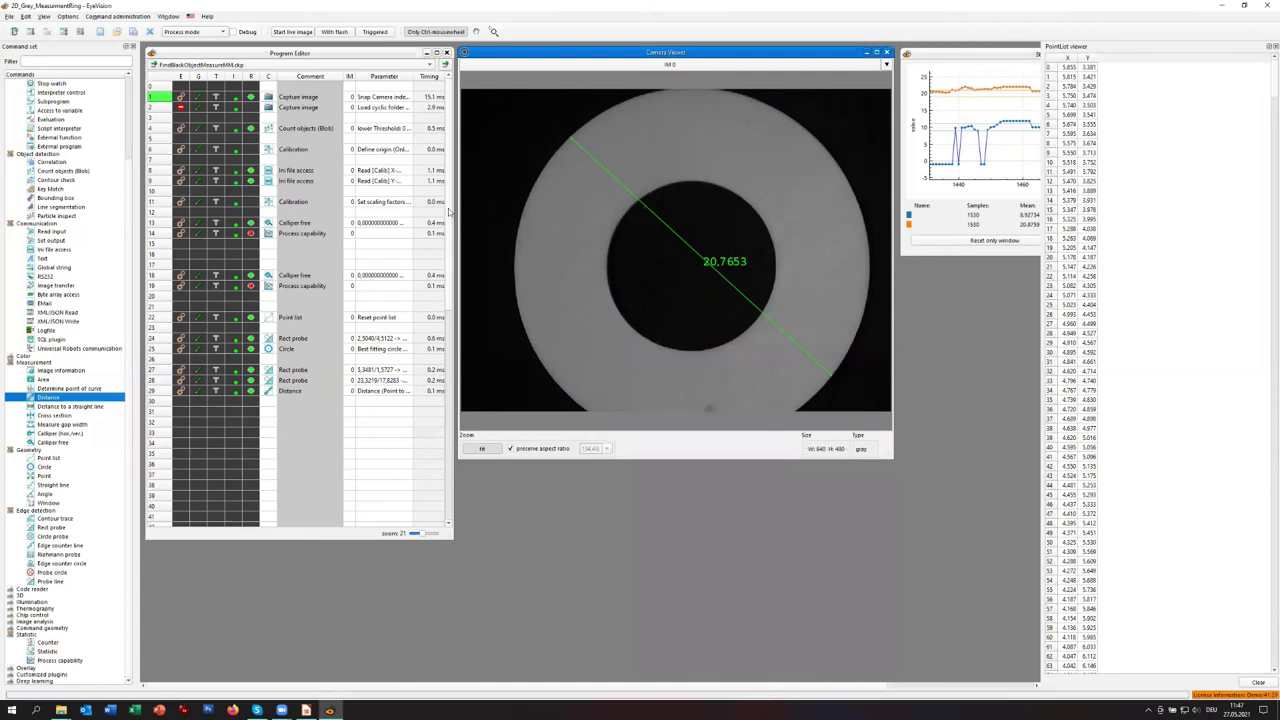
pyautogui.click(31, 33)
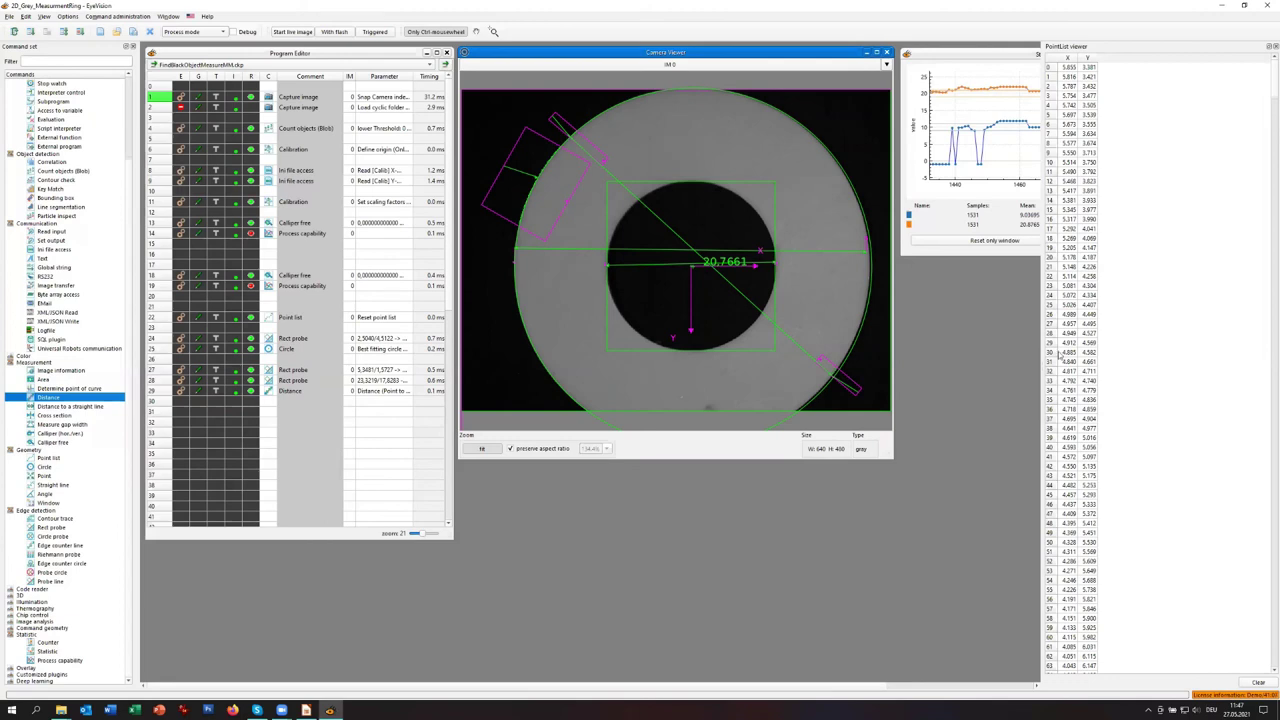
# - Close the PointList viewer
pyautogui.click(1266, 47)
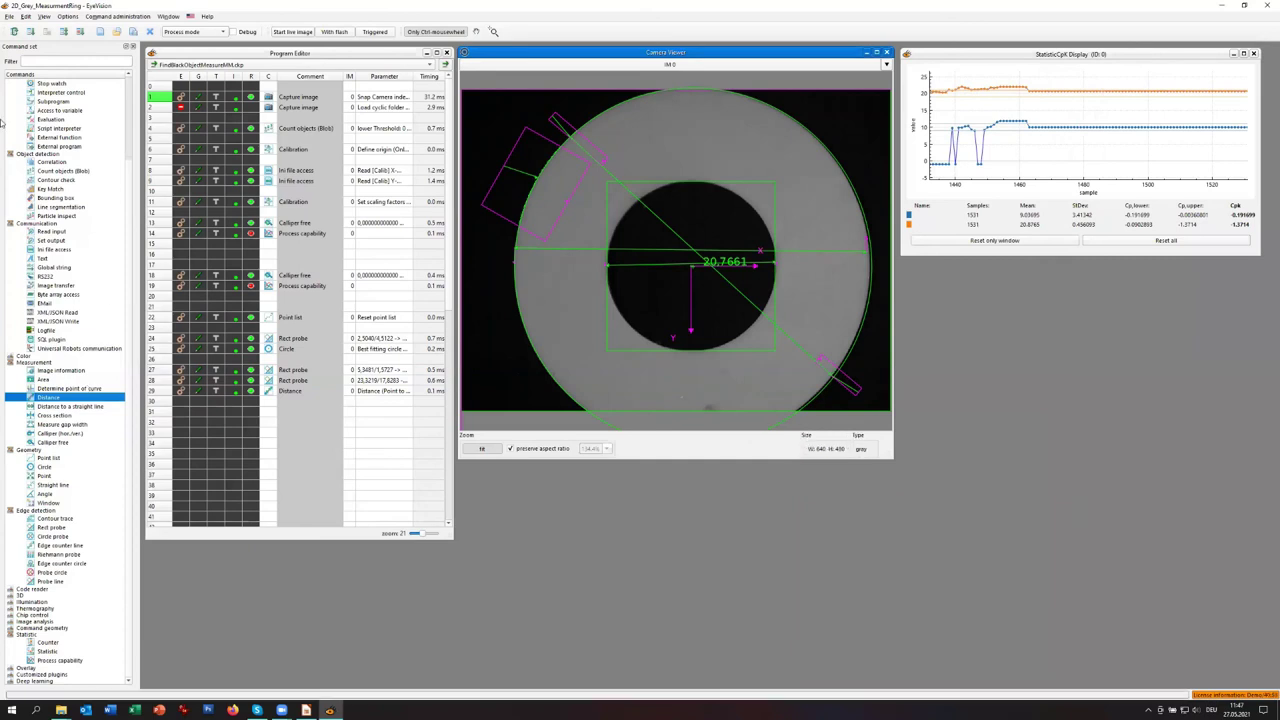
pyautogui.click(9, 17)
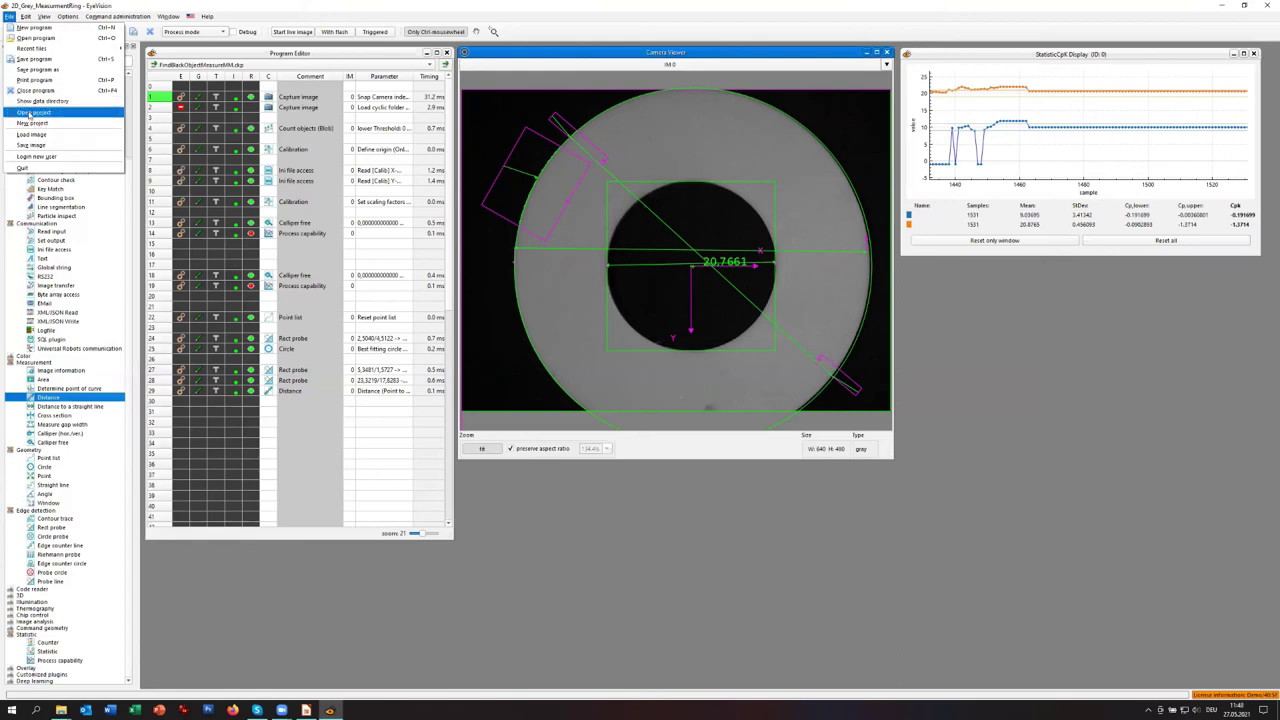
pyautogui.click(607, 539)
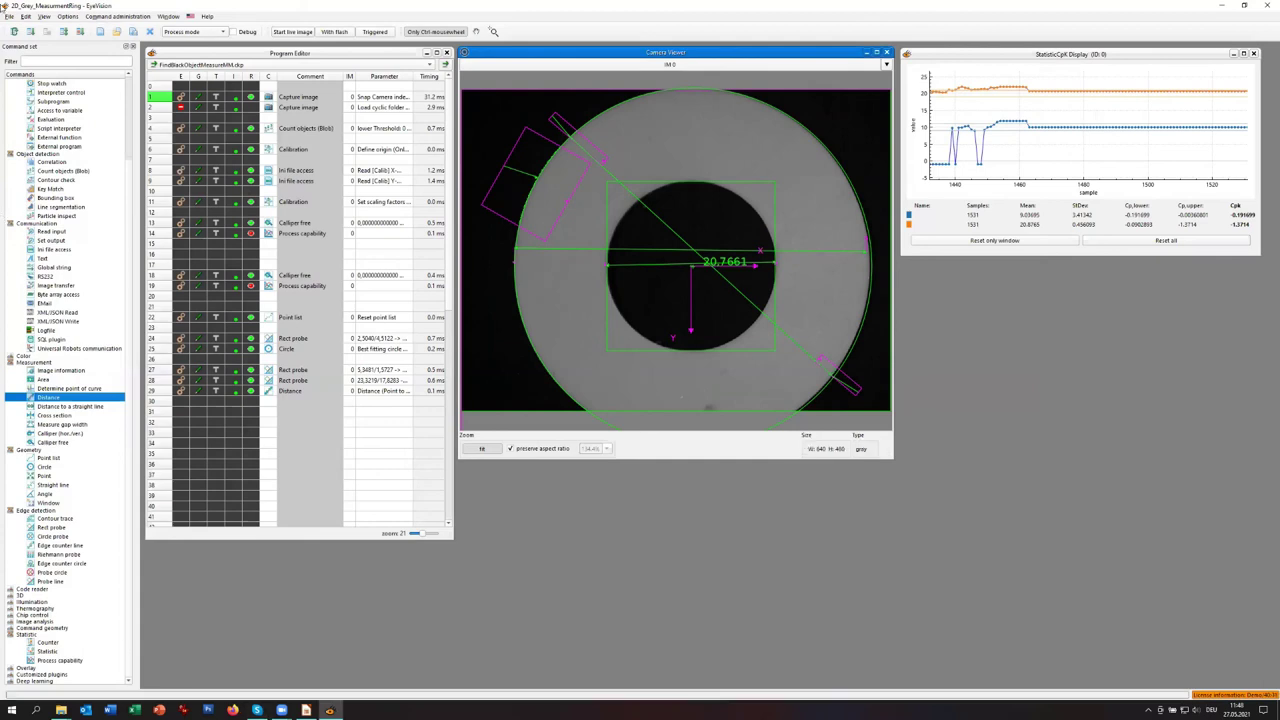
# - Open the 2D_SearchAndMeasure project from the MeasureAndCalibration folder inside 2D_Area_Examples
pyautogui.click(10, 17)
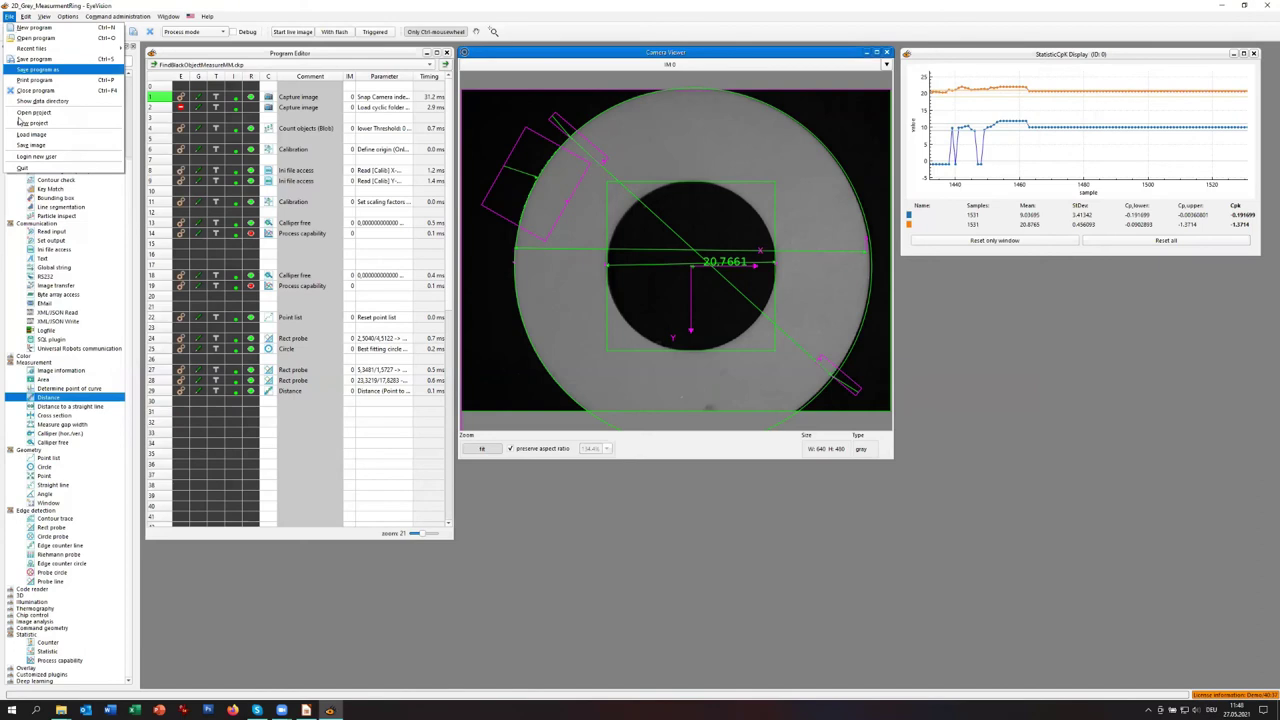
pyautogui.click(22, 113)
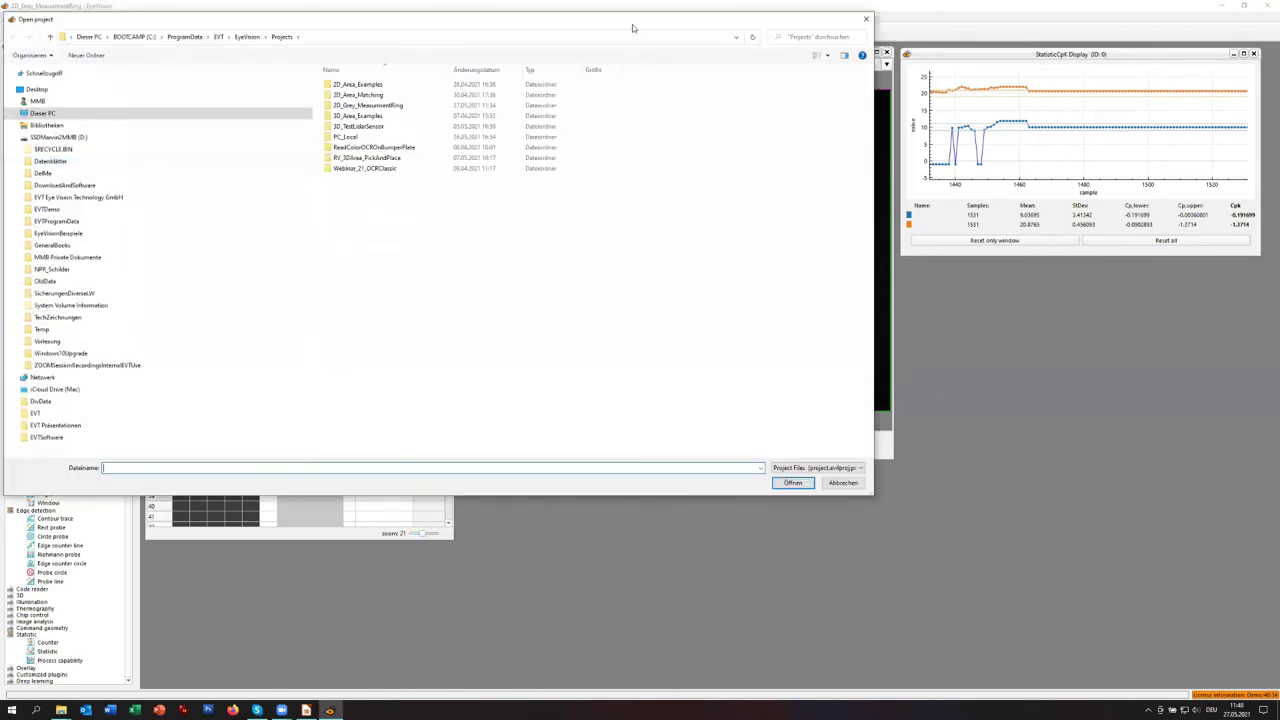
pyautogui.doubleClick(545, 155)
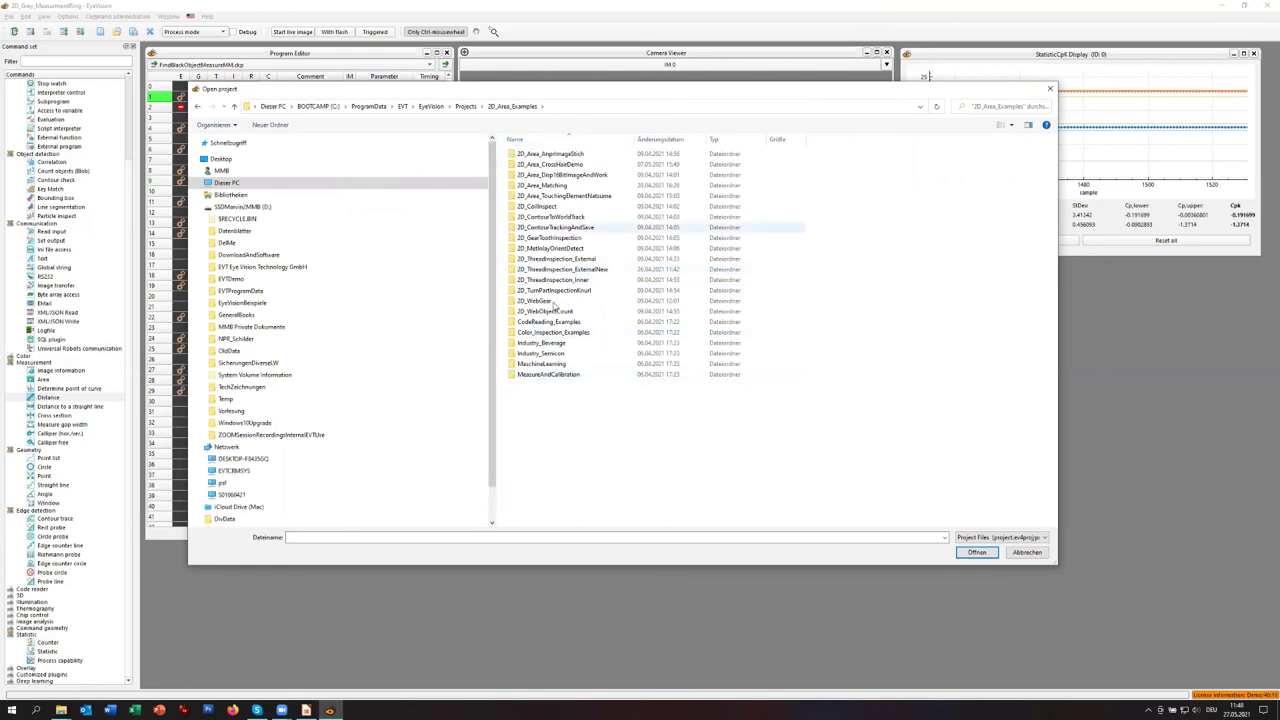
pyautogui.doubleClick(565, 376)
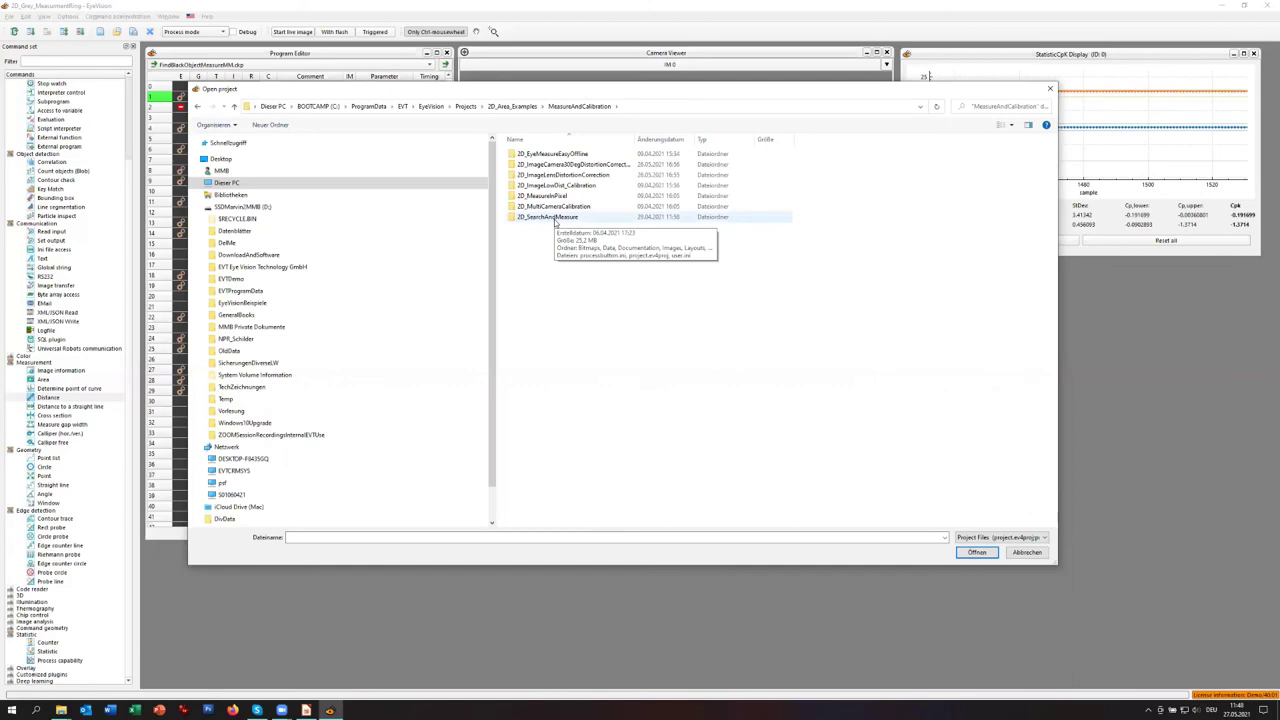
pyautogui.doubleClick(555, 219)
pyautogui.doubleClick(540, 280)
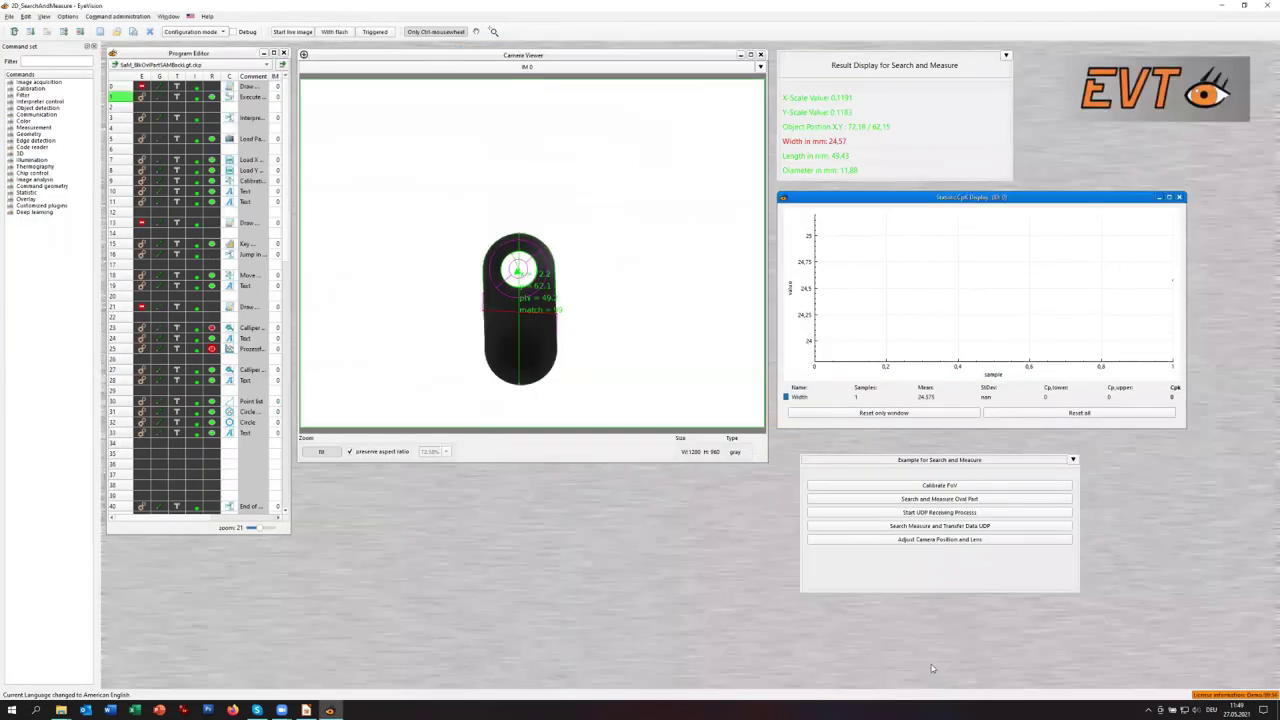
# - Run the oval part's search-and-measure program on further images and look through the project's list of inspection programs
pyautogui.click(30, 33)
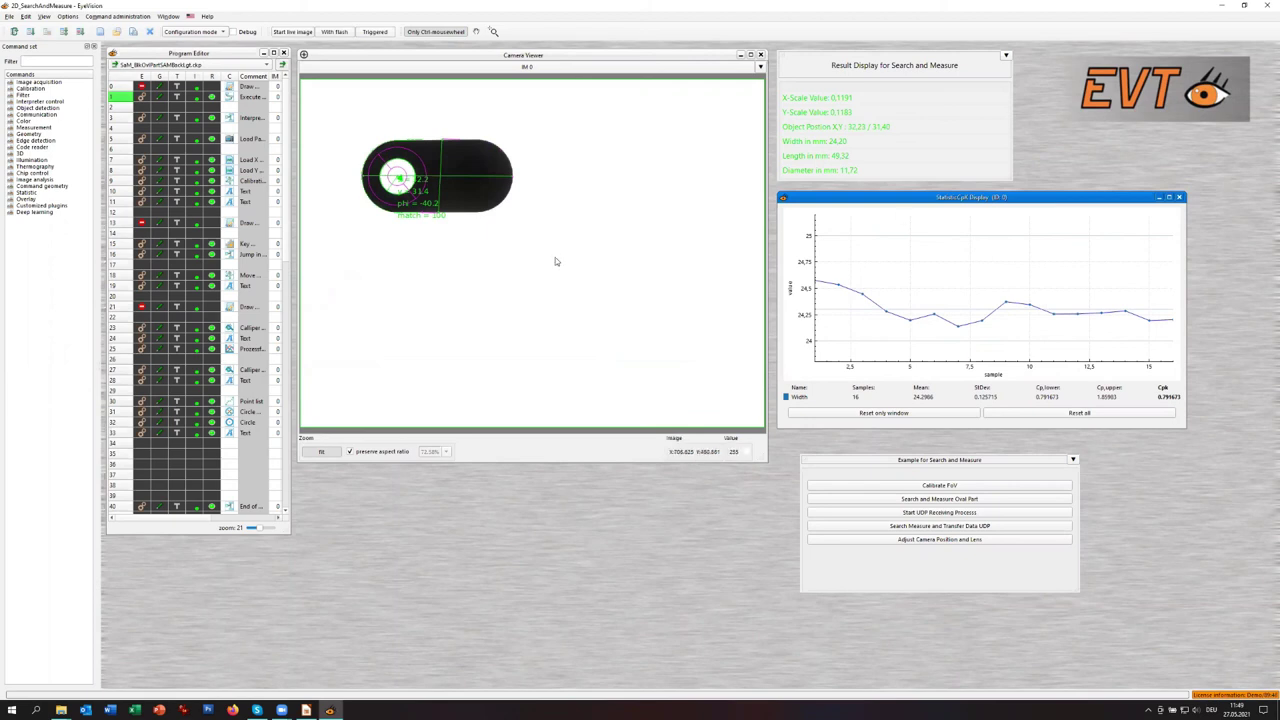
pyautogui.click(116, 31)
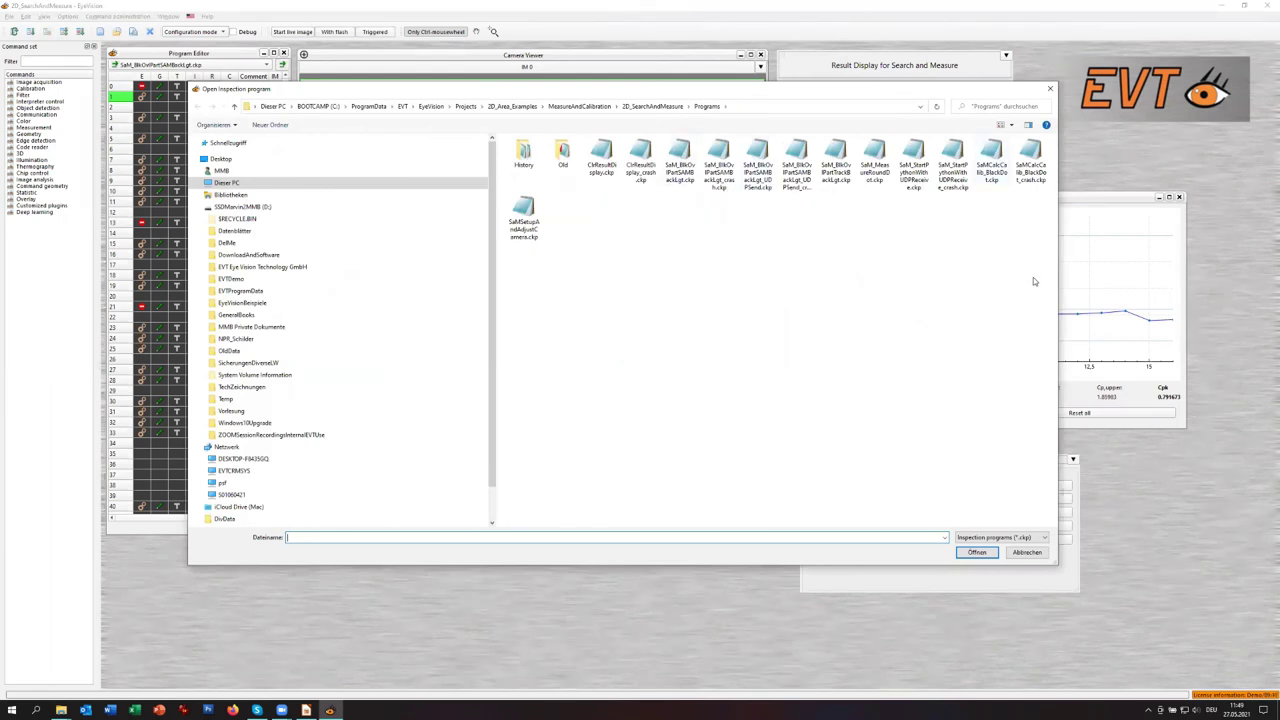
pyautogui.press('Escape')
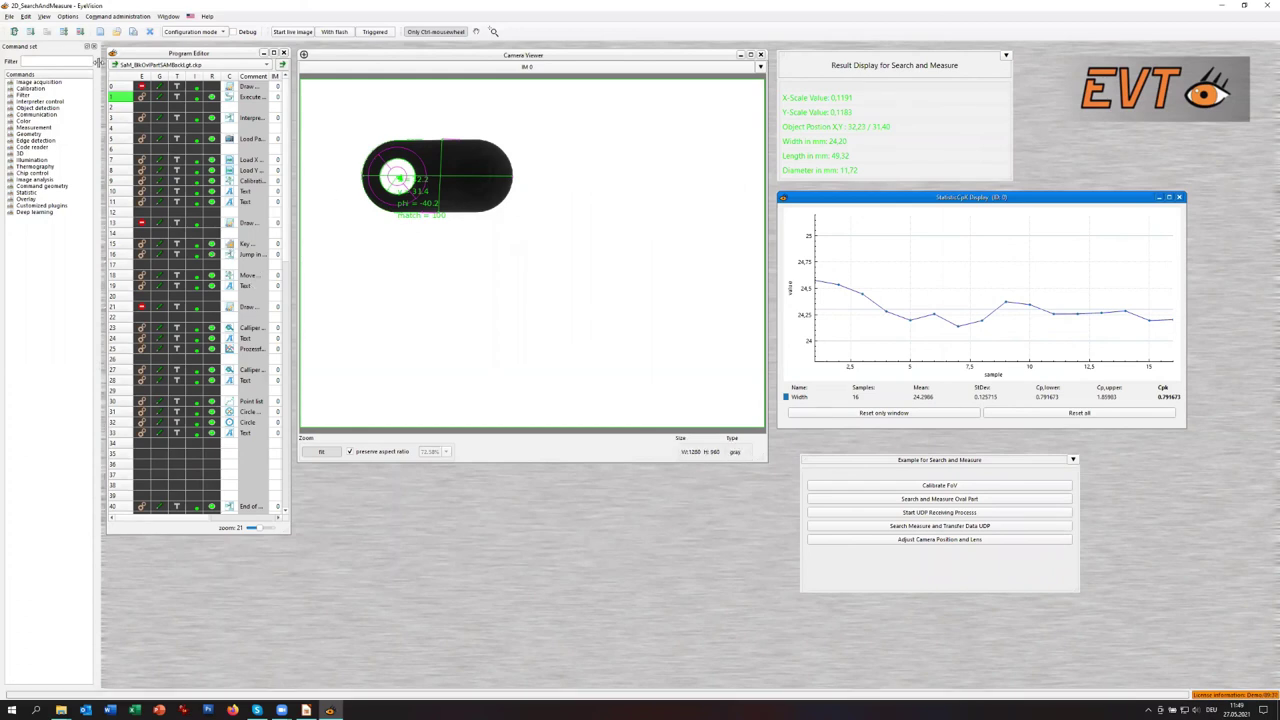
pyautogui.click(30, 32)
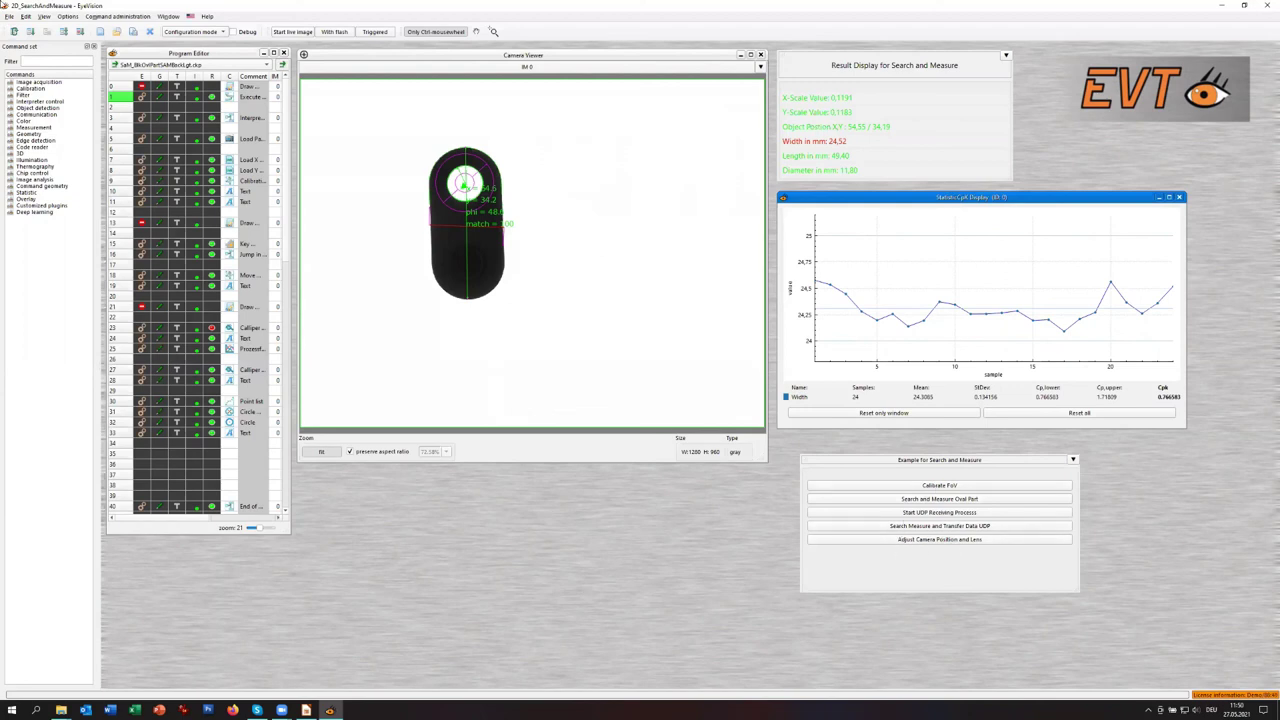
# - Open the 2D_ImageCamera30DegDistortionCorrection project from 2D_Area_Examples, MeasureAndCalibration, and widen the program editor's Comment column
pyautogui.click(10, 16)
pyautogui.click(37, 116)
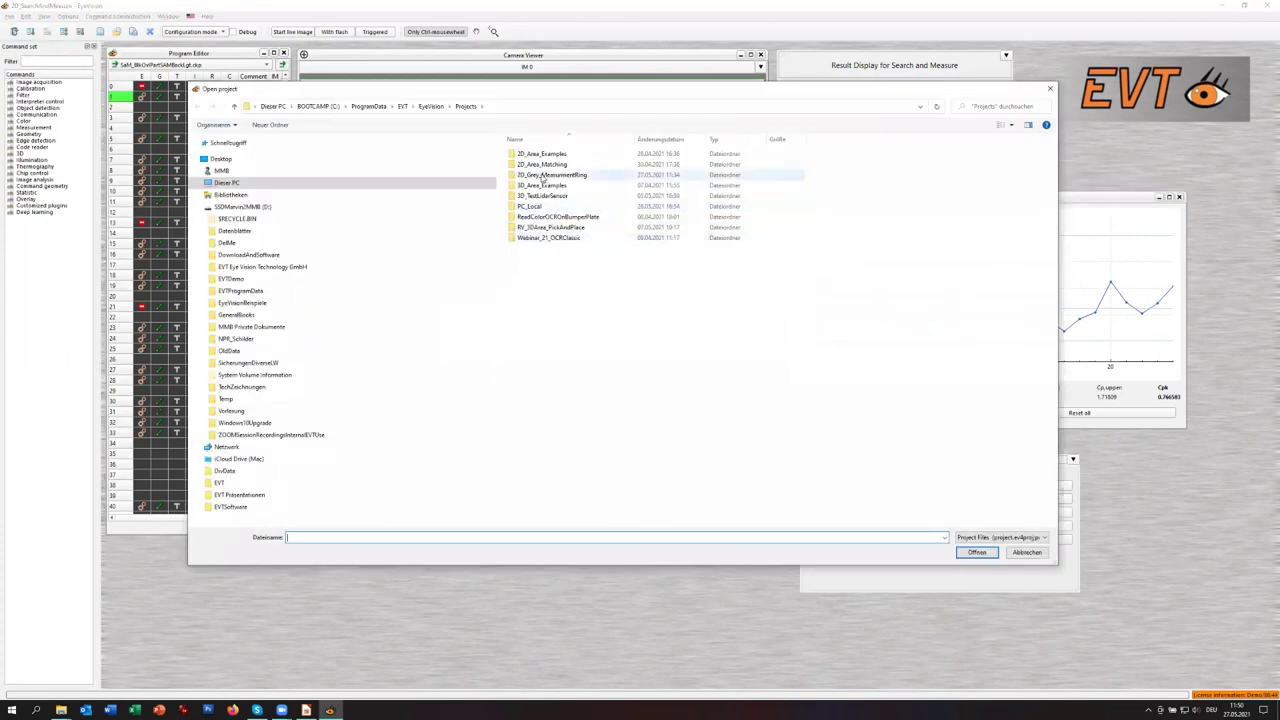
pyautogui.doubleClick(541, 153)
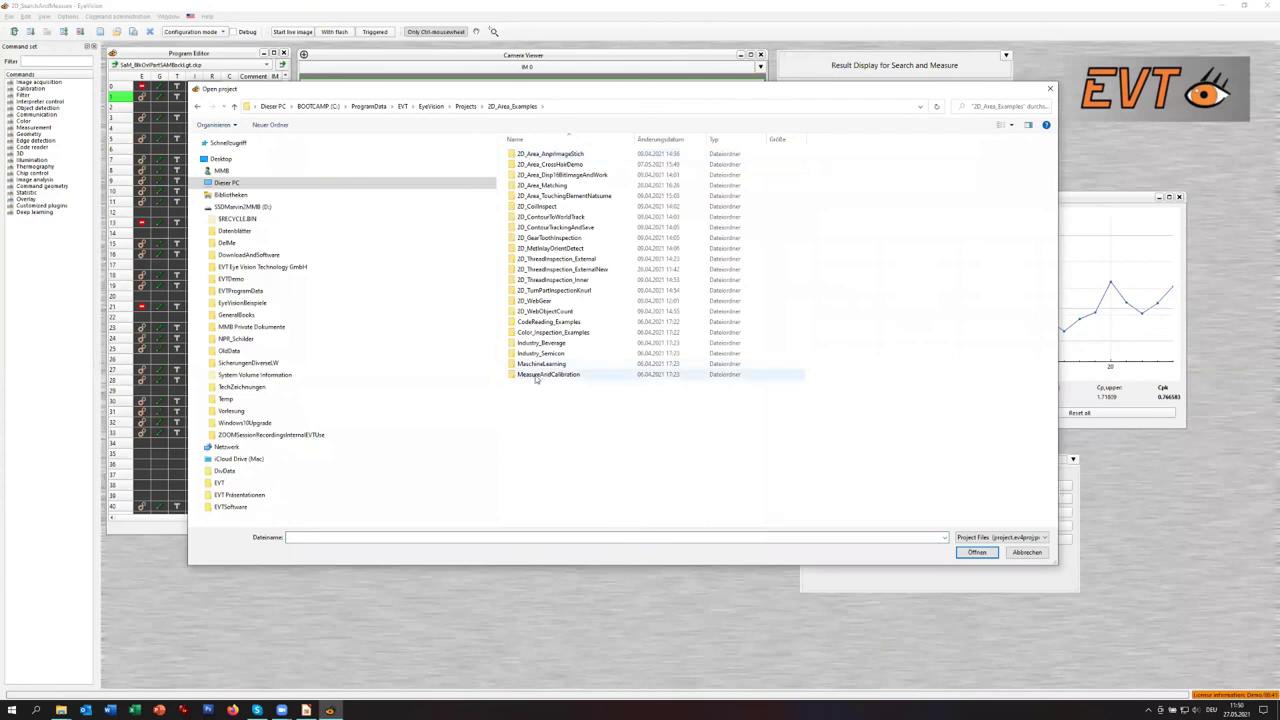
pyautogui.doubleClick(540, 375)
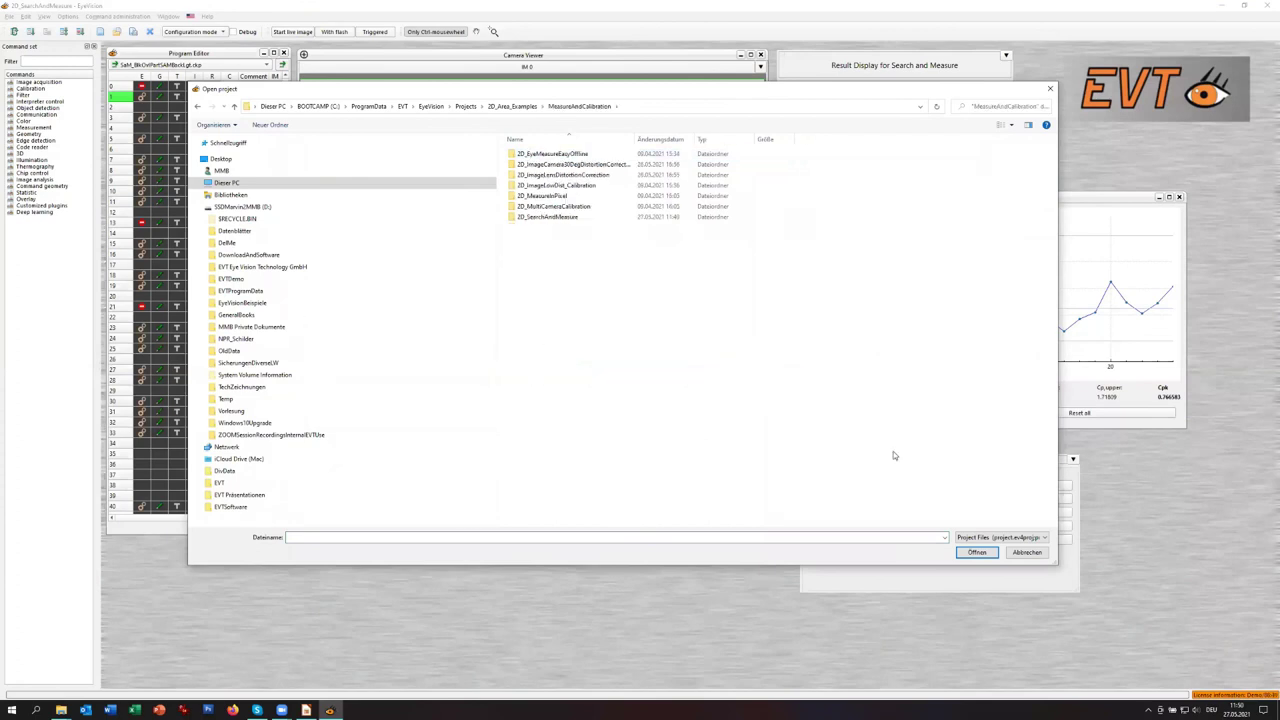
pyautogui.doubleClick(561, 168)
pyautogui.doubleClick(534, 281)
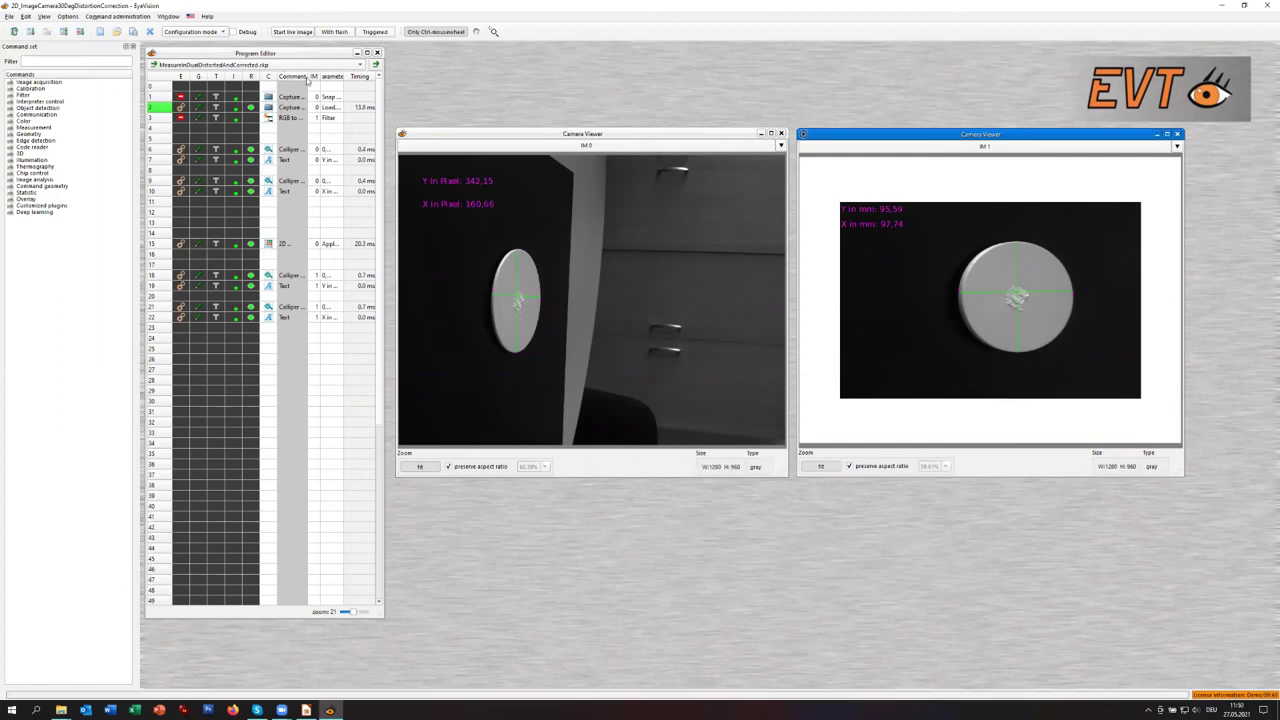
pyautogui.moveTo(312, 76); pyautogui.dragTo(346, 77)
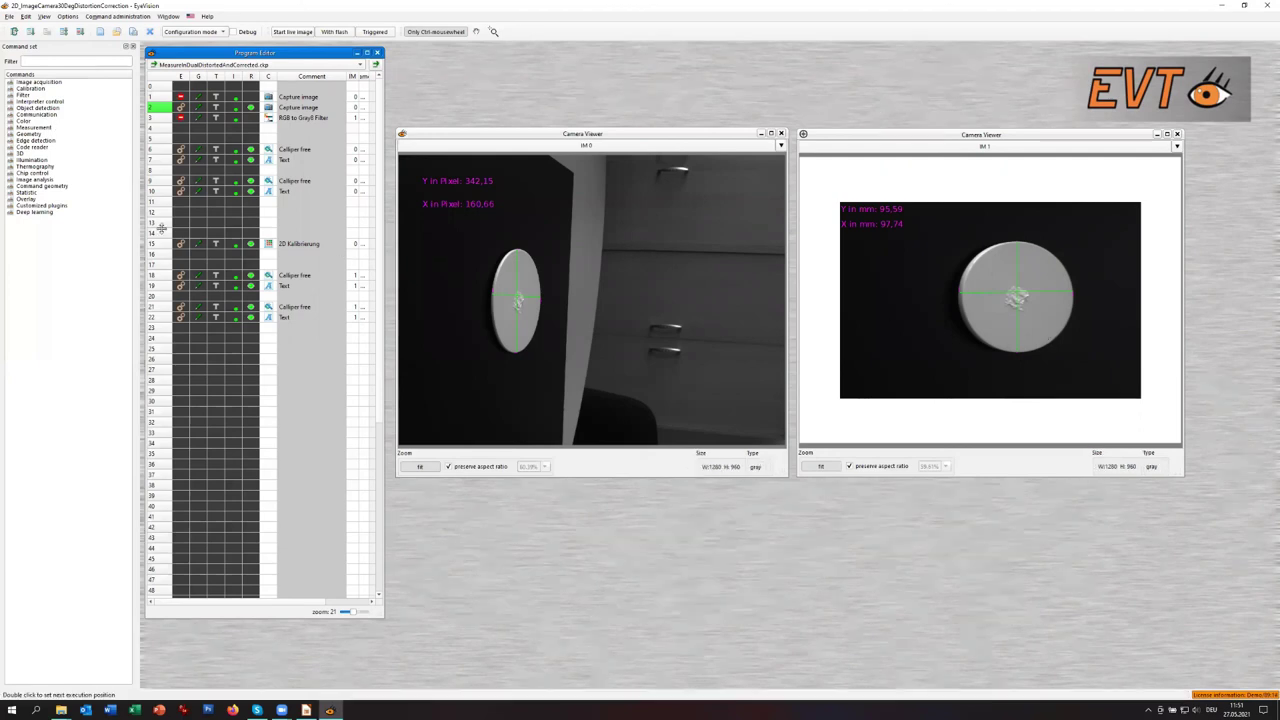
# - Open the 2D_ThreadInspection_ExternalNew project from 2D_Area_Examples and run its thread inspection program on another image
pyautogui.click(9, 16)
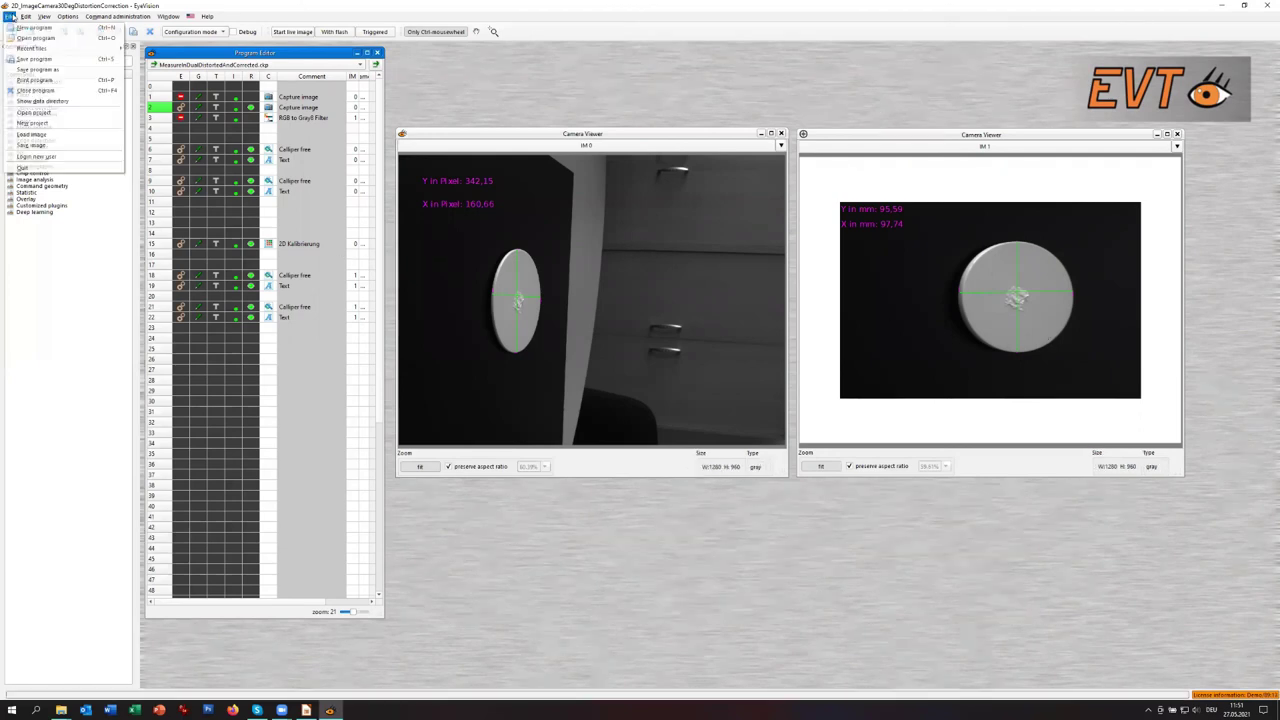
pyautogui.click(35, 112)
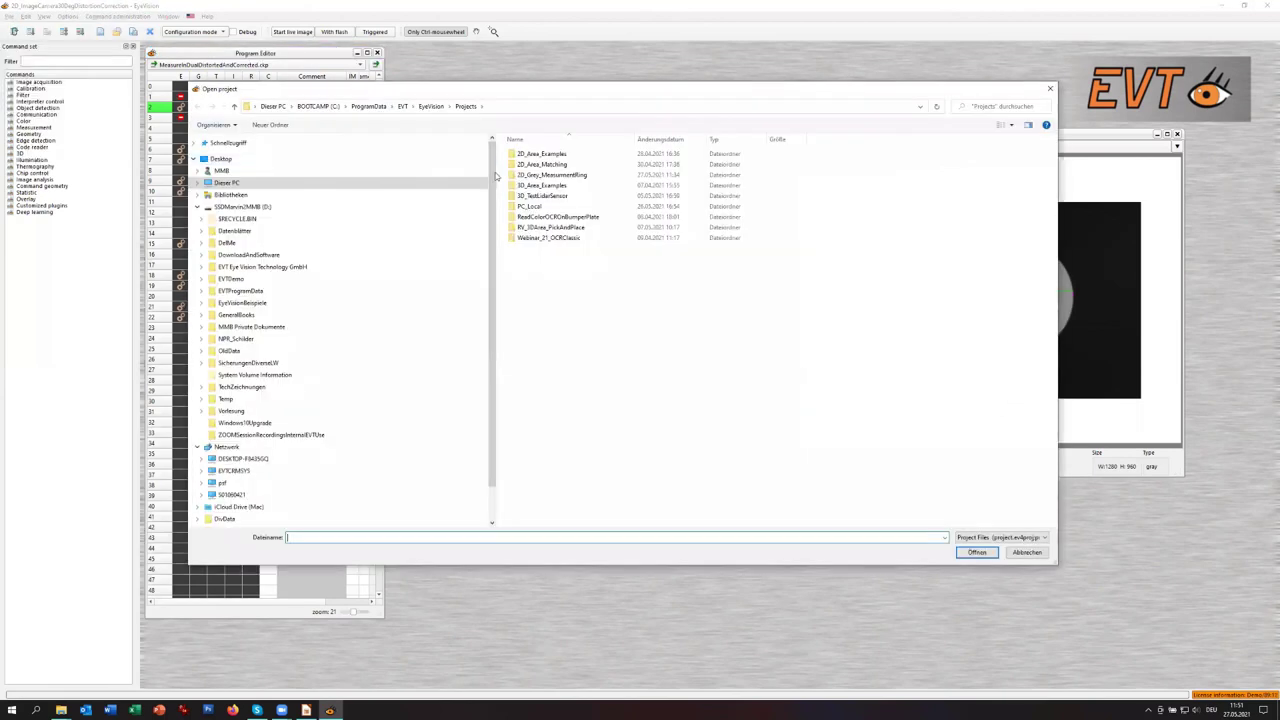
pyautogui.doubleClick(547, 154)
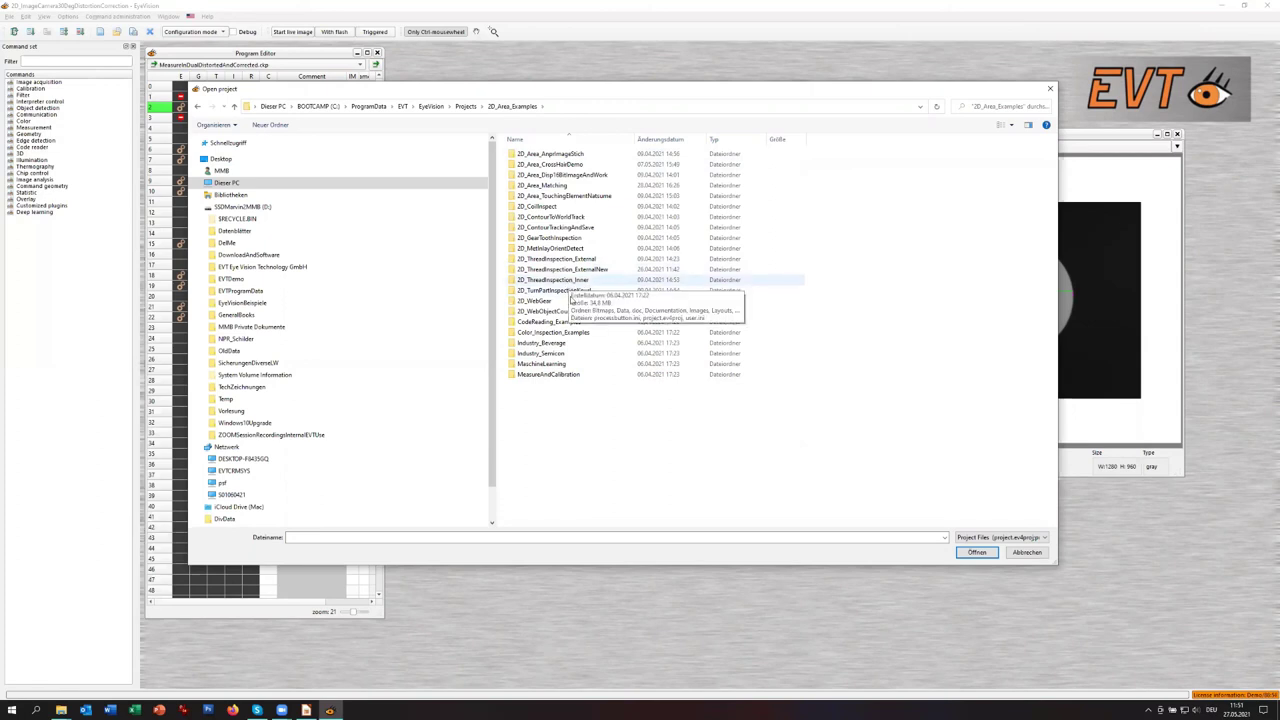
pyautogui.doubleClick(577, 270)
pyautogui.doubleClick(551, 283)
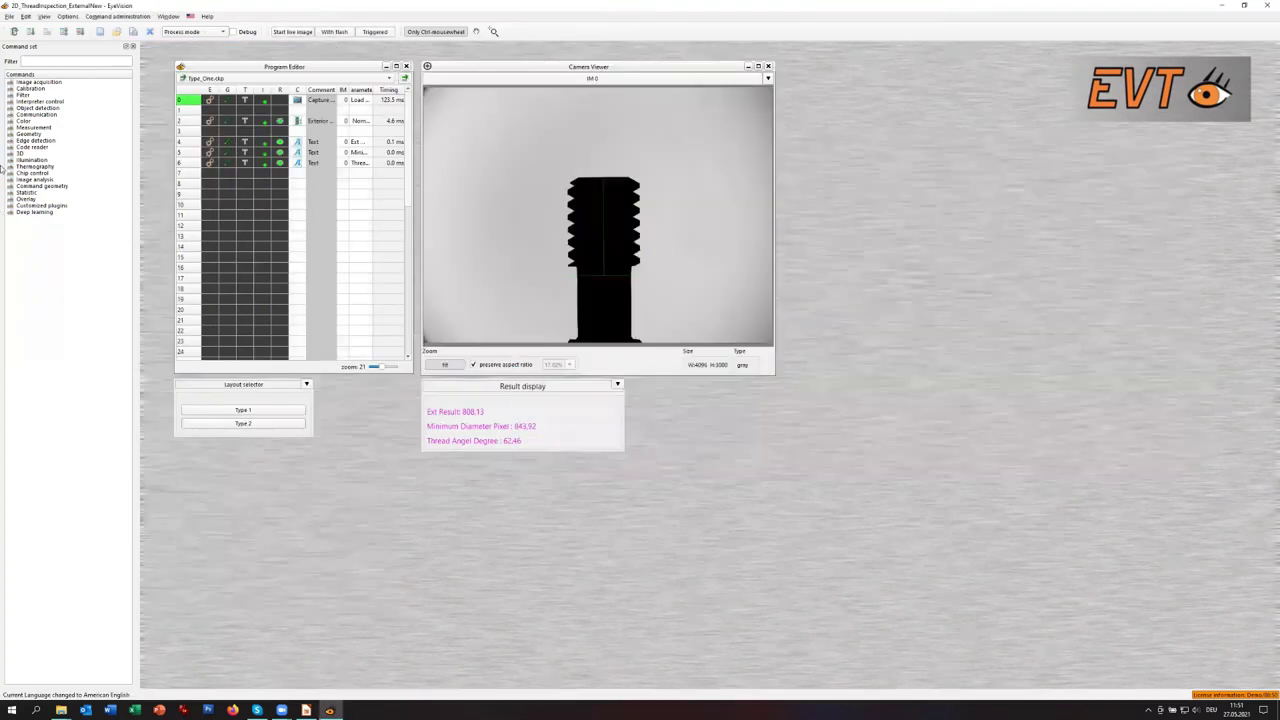
pyautogui.click(30, 33)
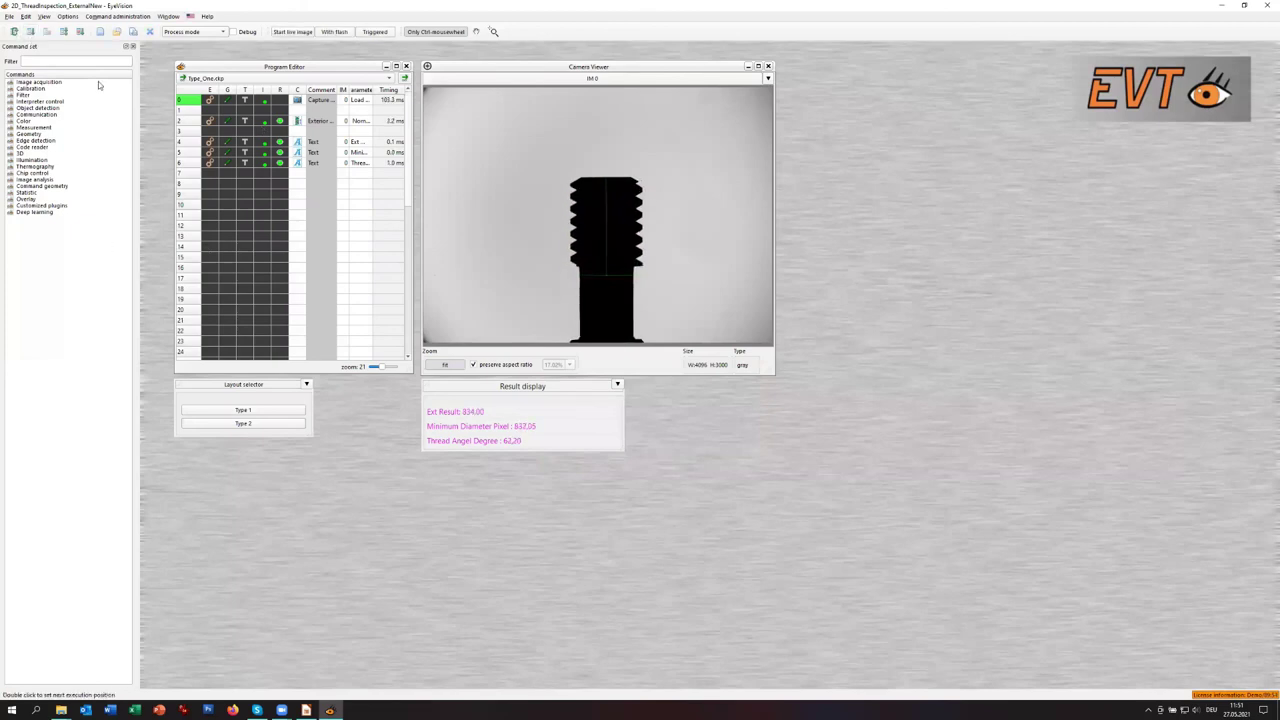
# - Open the 2D_ThreadInspection_Inner project from 2D_Area_Examples and run its thread_inspection program on another image
pyautogui.click(13, 21)
pyautogui.click(44, 116)
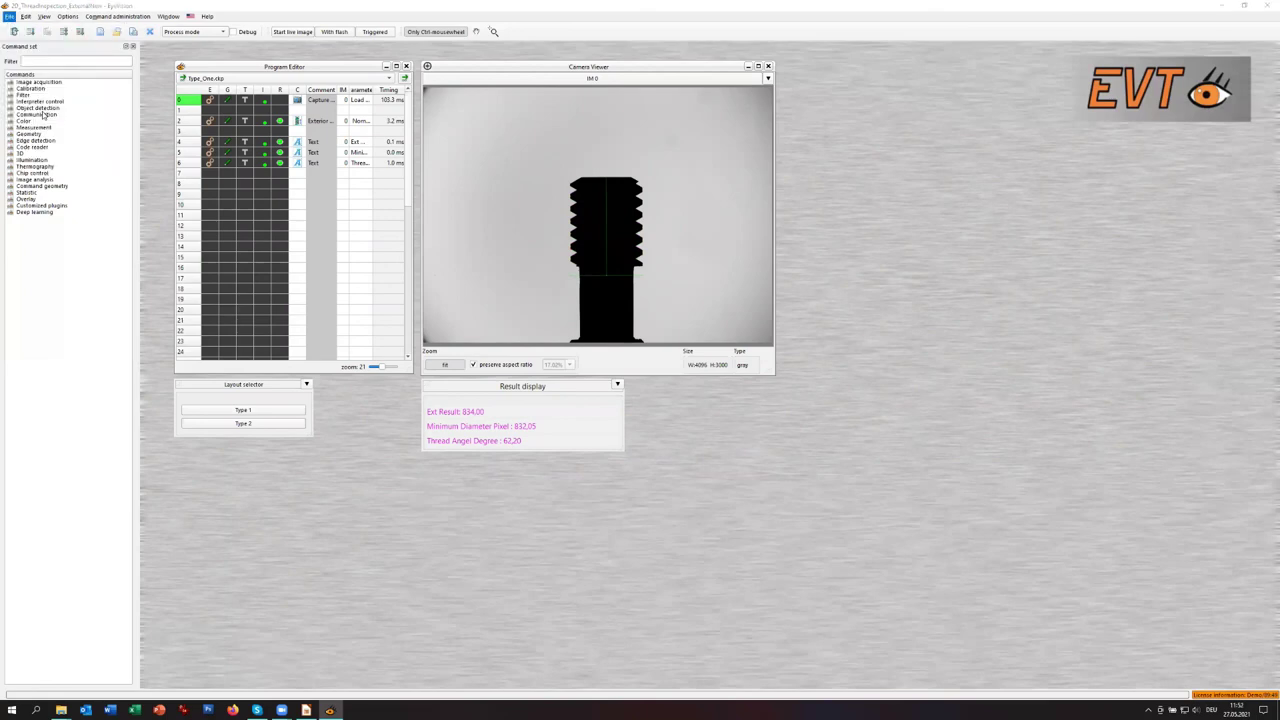
pyautogui.doubleClick(535, 157)
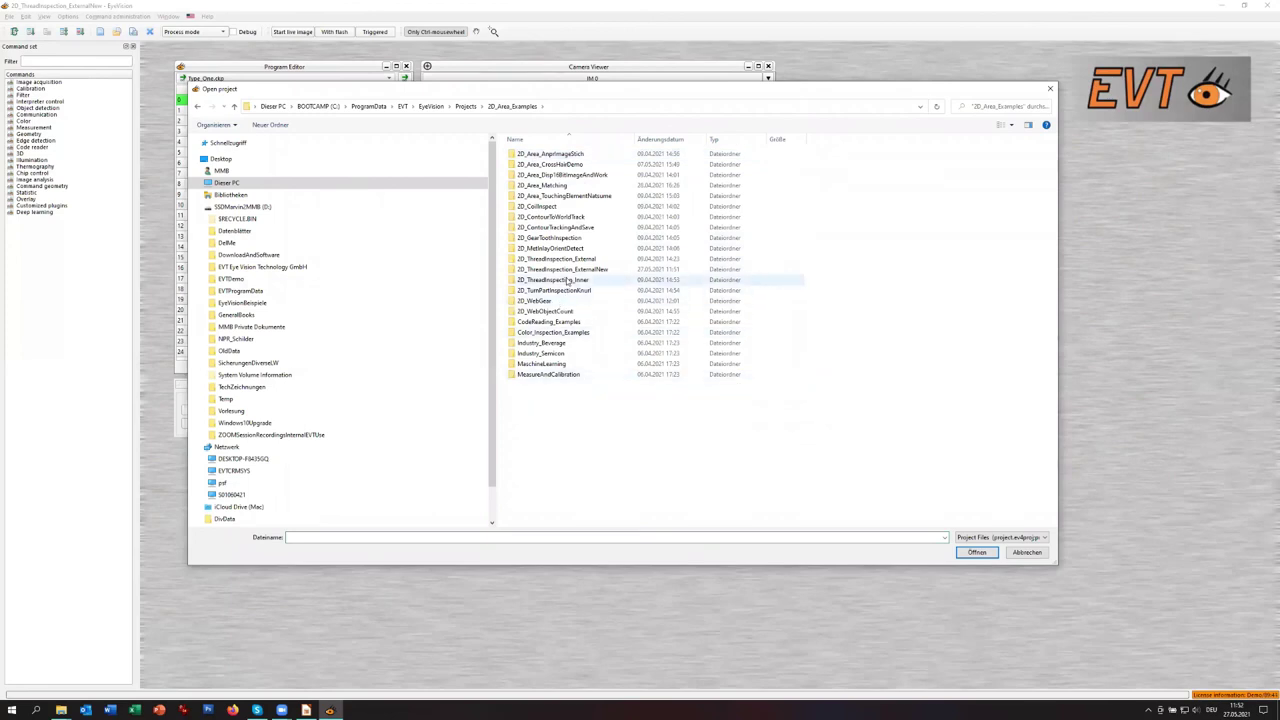
pyautogui.doubleClick(567, 281)
pyautogui.doubleClick(545, 290)
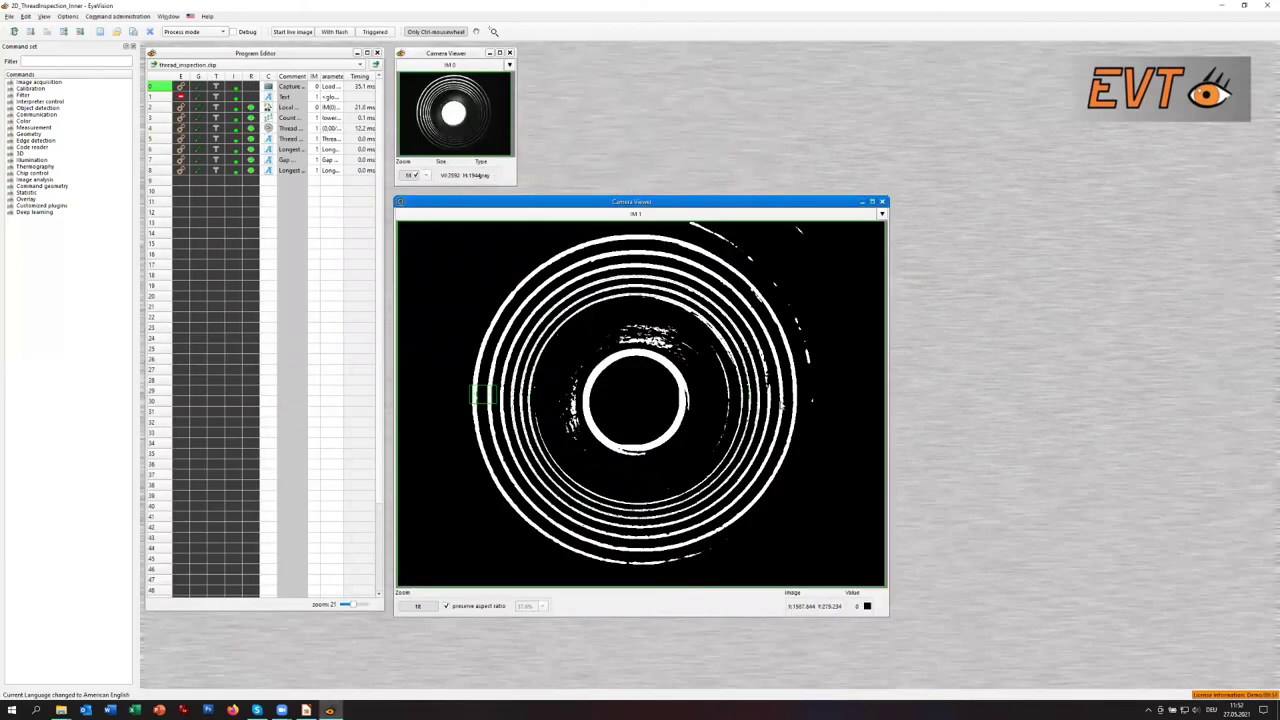
pyautogui.click(30, 31)
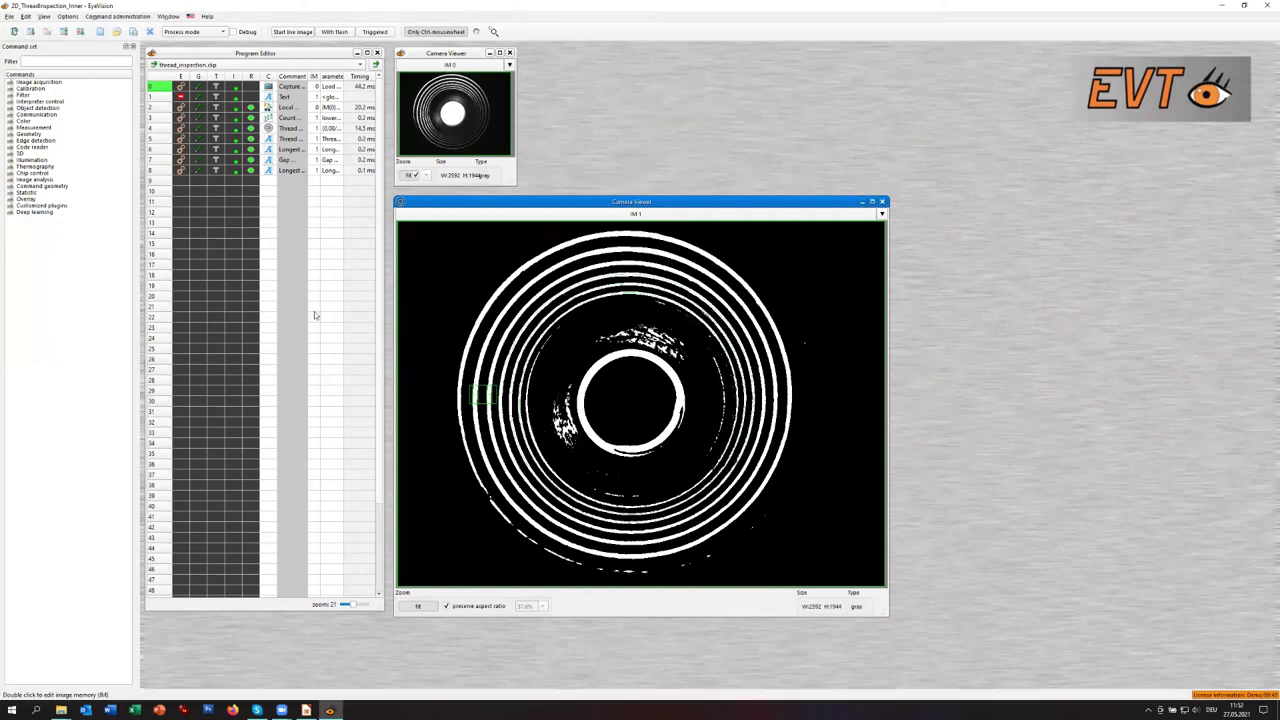
# - Run the thread_inspection program cyclically through the thread images and stop it again
pyautogui.click(14, 31)
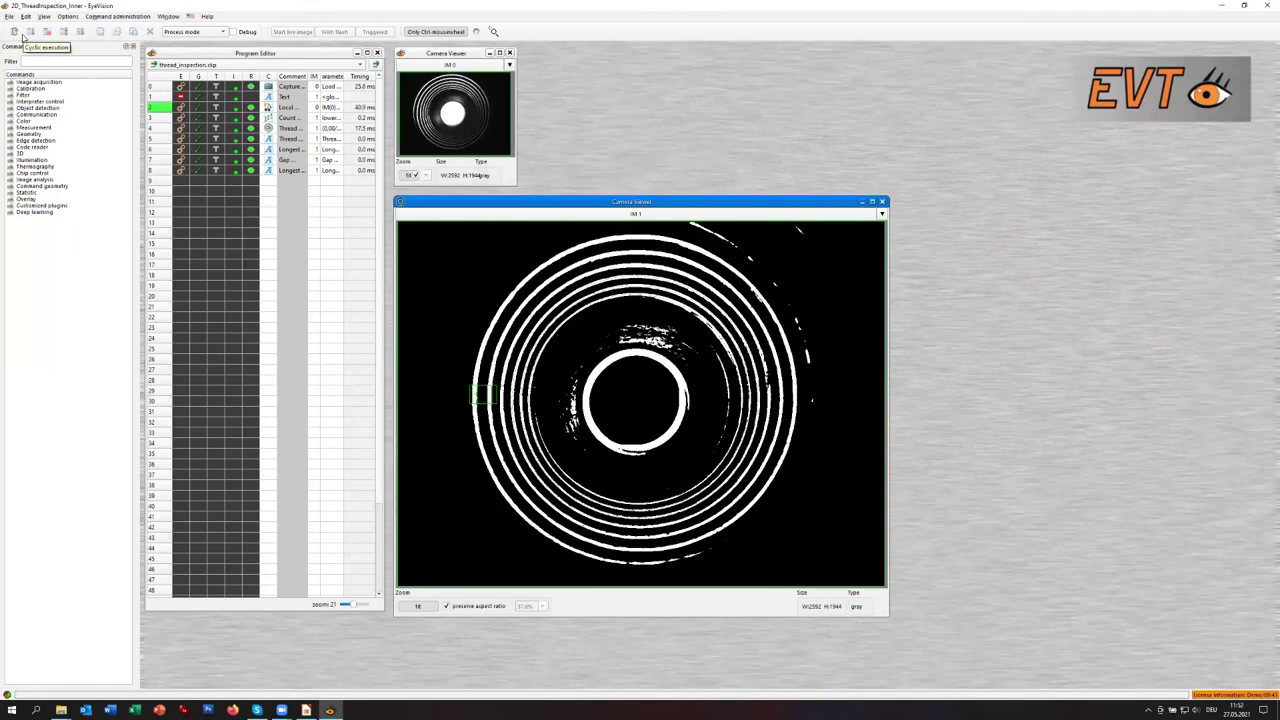
pyautogui.click(30, 31)
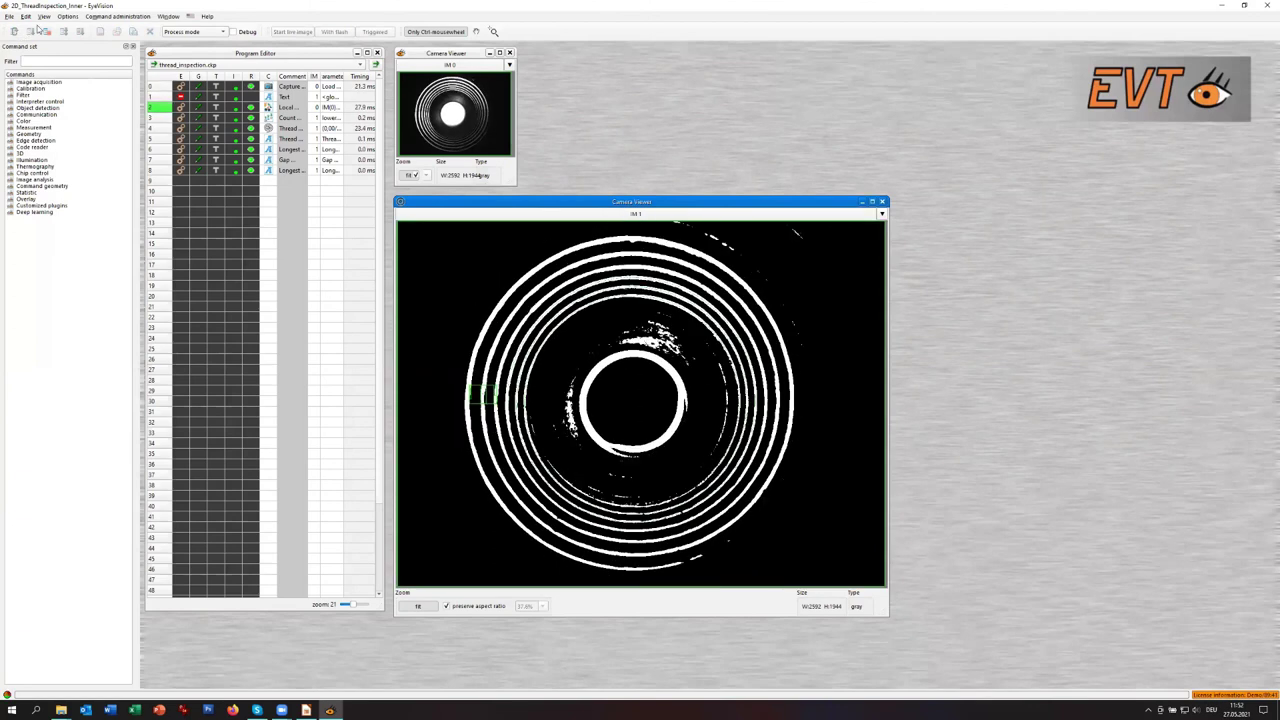
# - Open the 2D_Area_Matching project from the 2D_Area_Examples folder
pyautogui.click(12, 17)
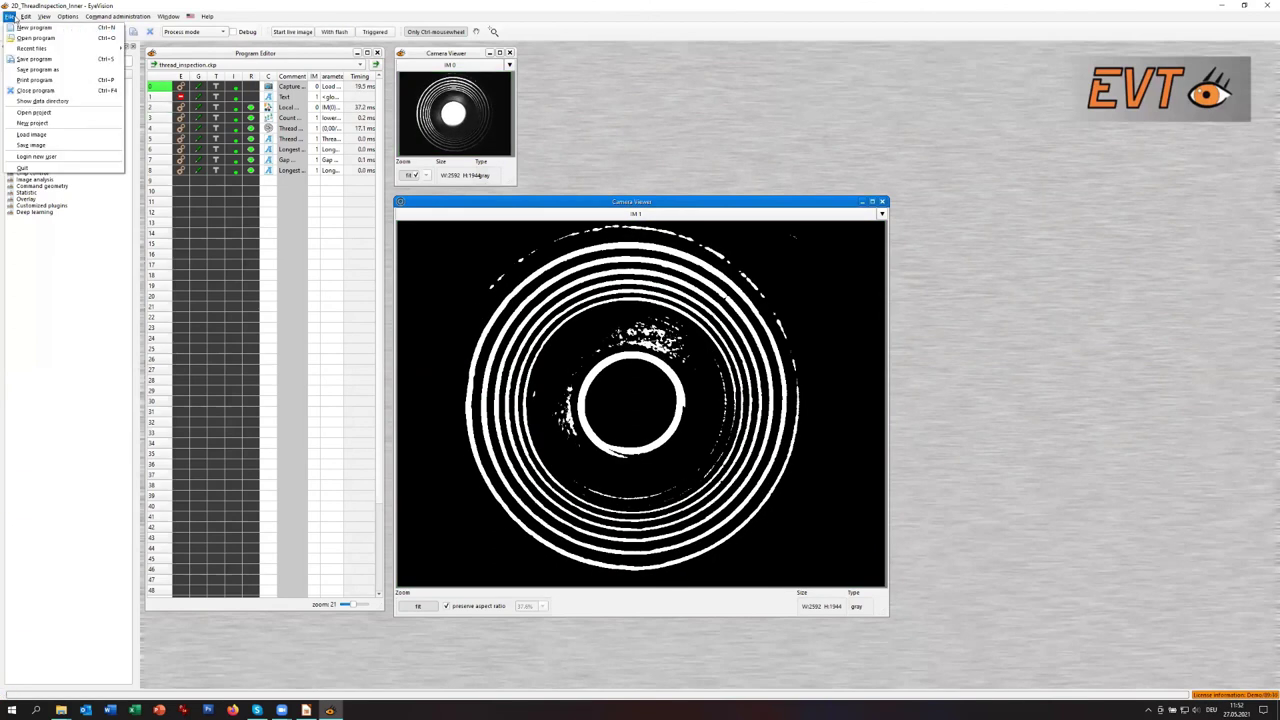
pyautogui.click(45, 114)
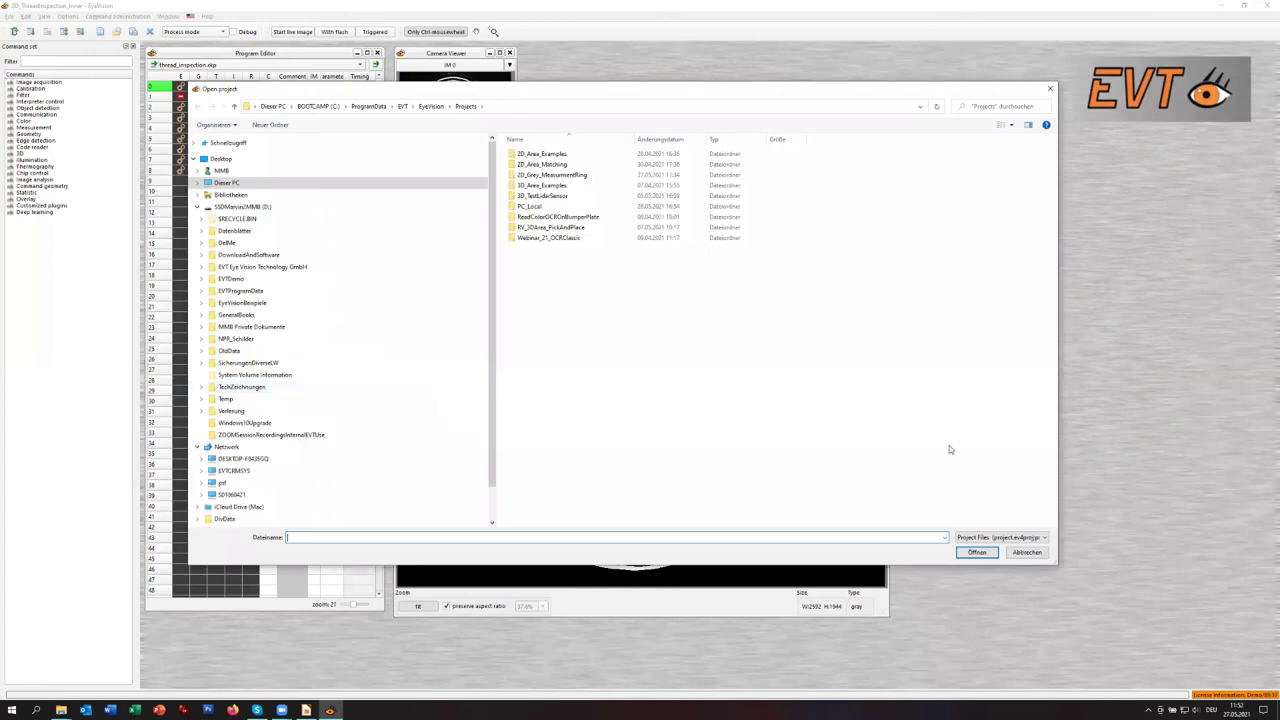
pyautogui.doubleClick(530, 154)
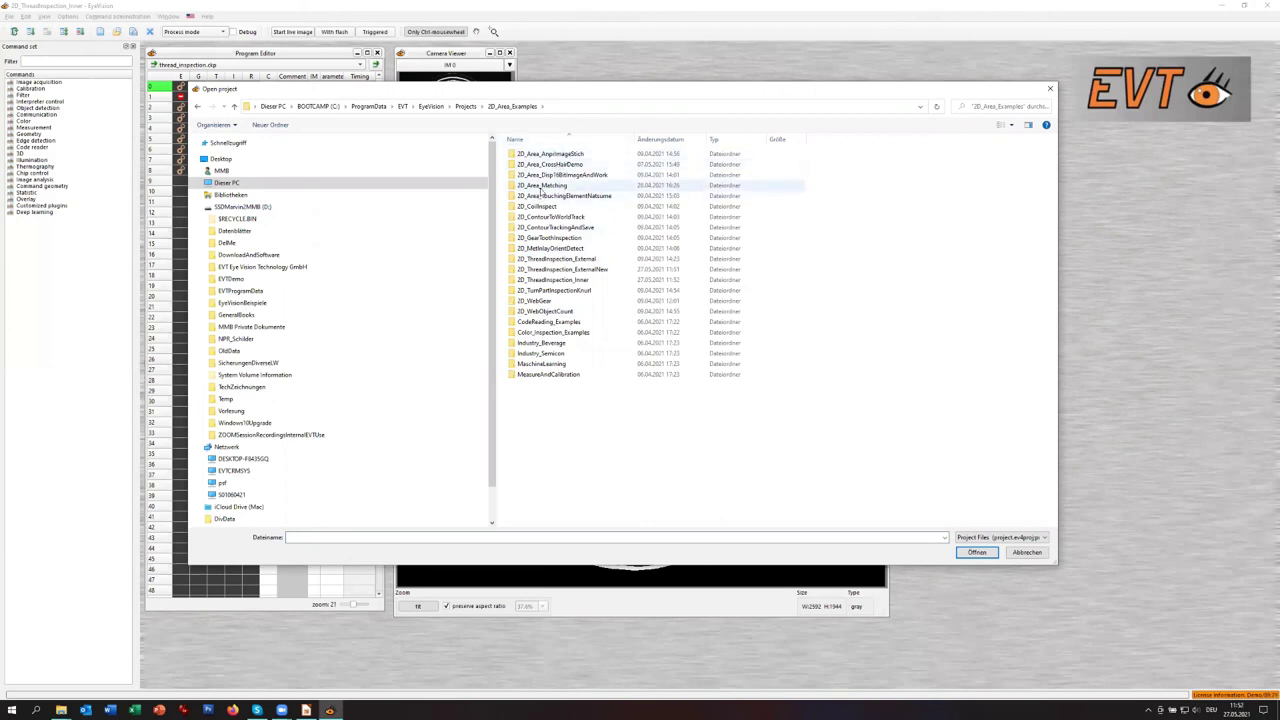
pyautogui.doubleClick(541, 187)
pyautogui.click(540, 283)
pyautogui.doubleClick(540, 284)
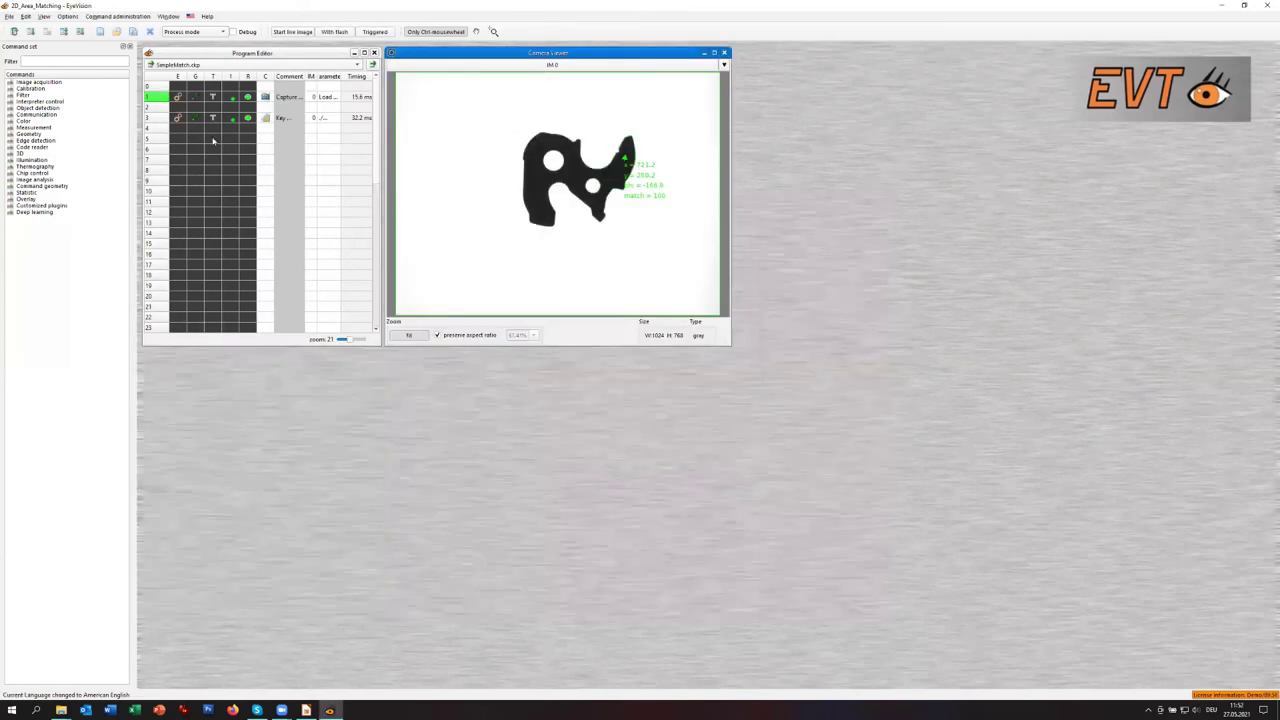
# - Run the SimpleMatch program on further images and look through the project's list of inspection programs
pyautogui.click(33, 35)
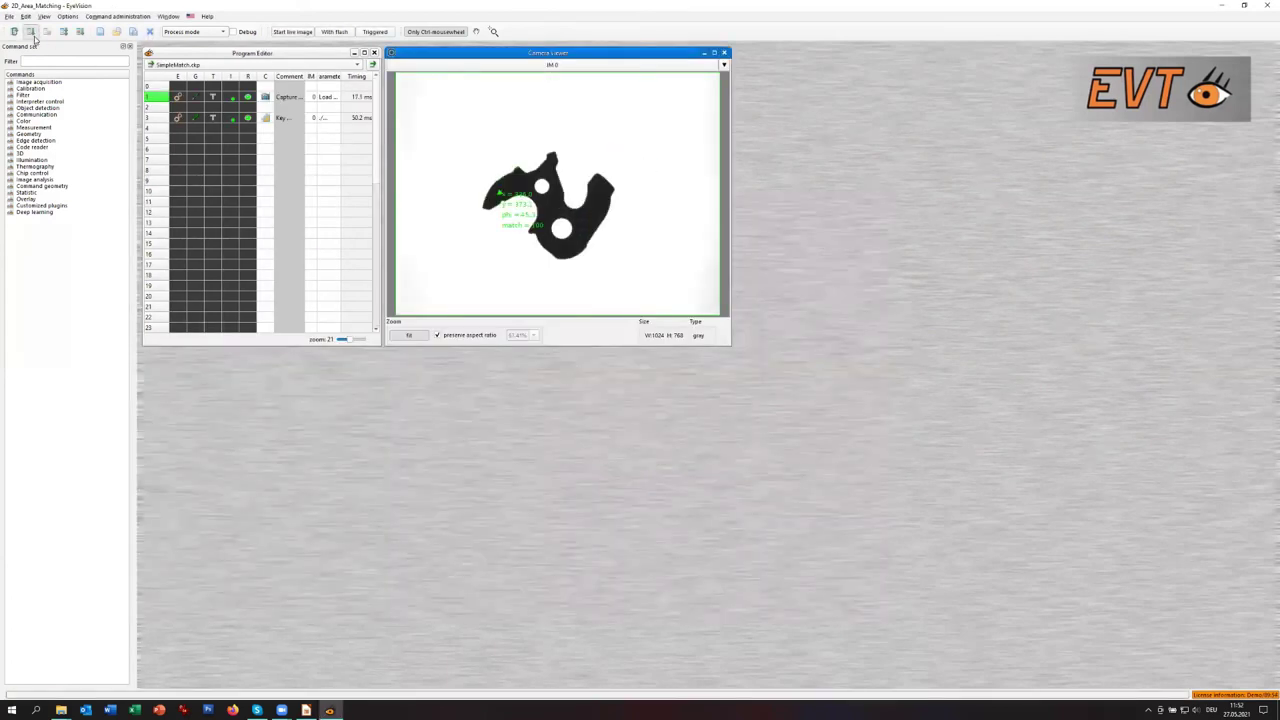
pyautogui.click(33, 35)
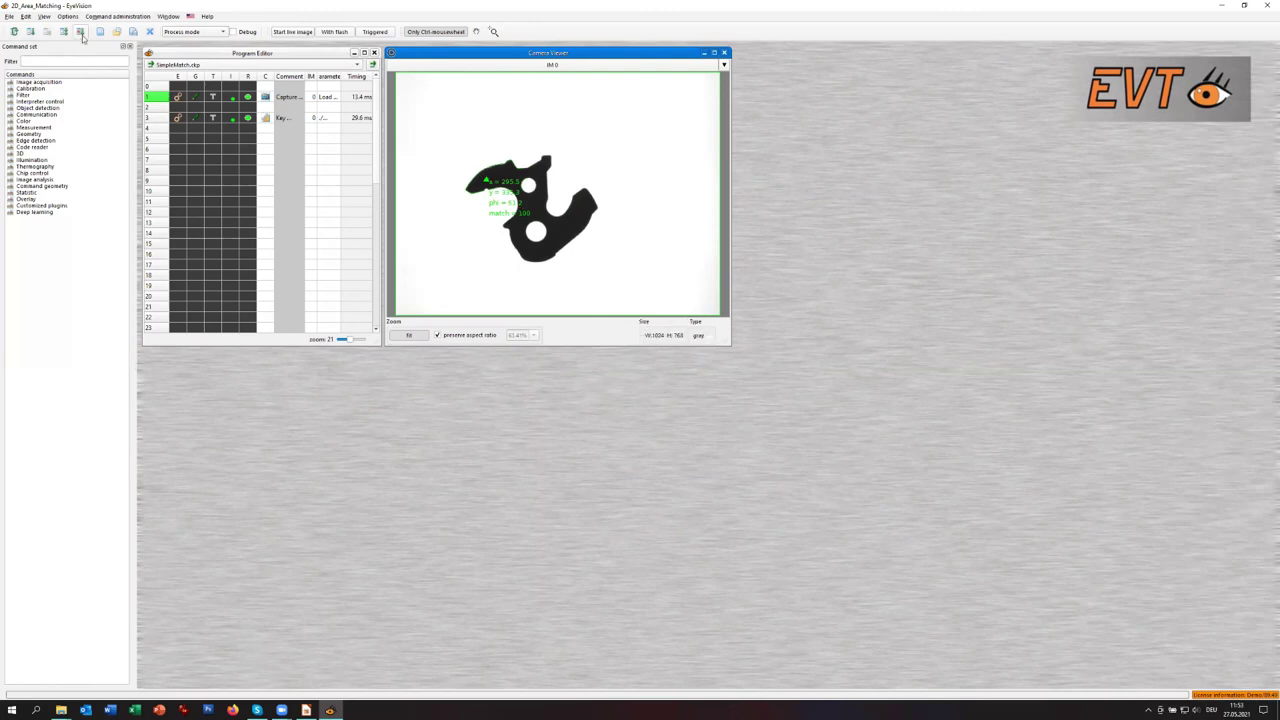
pyautogui.click(116, 32)
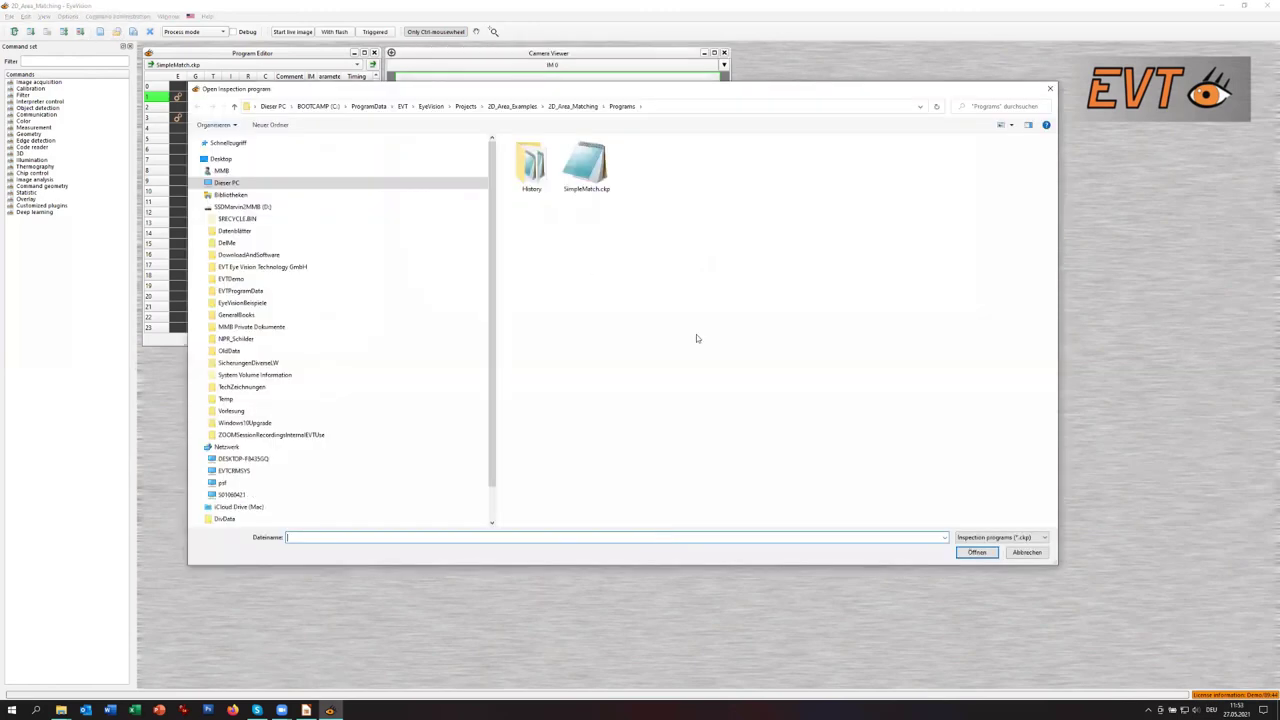
pyautogui.click(1028, 553)
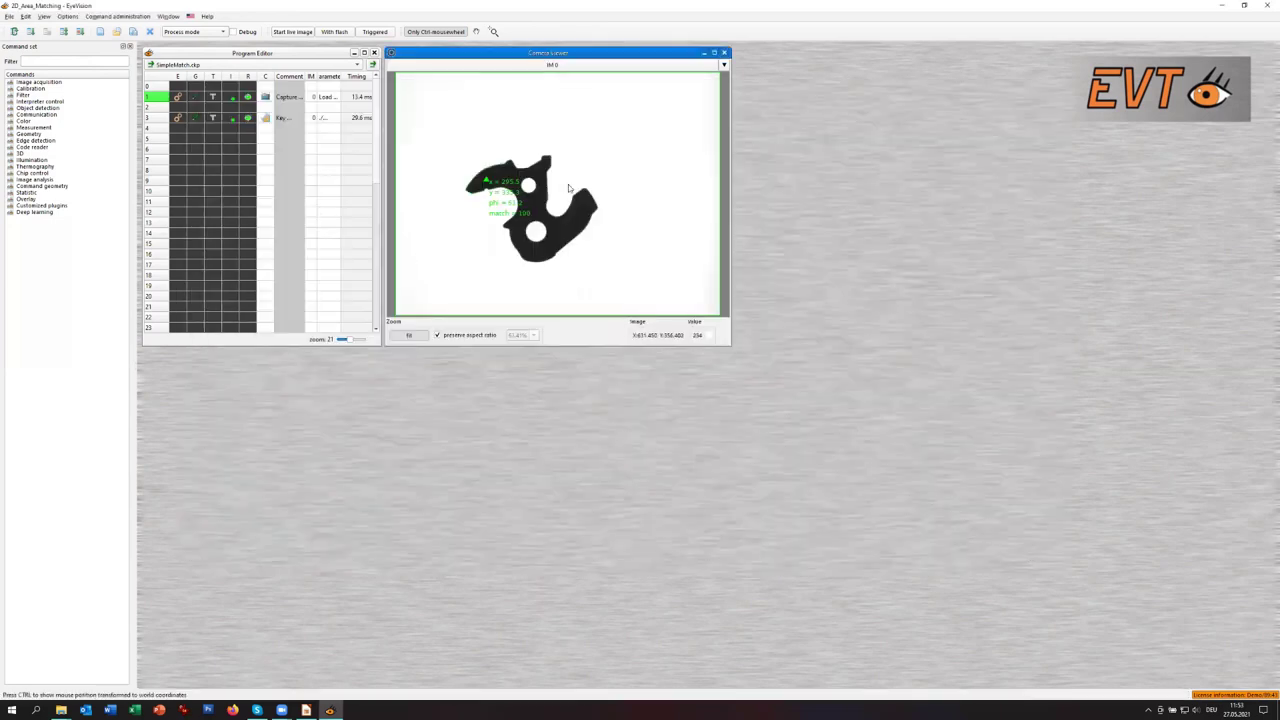
# - Add a Calibration command on line 5, below the key match, with the option Origin and orientation
pyautogui.click(267, 171)
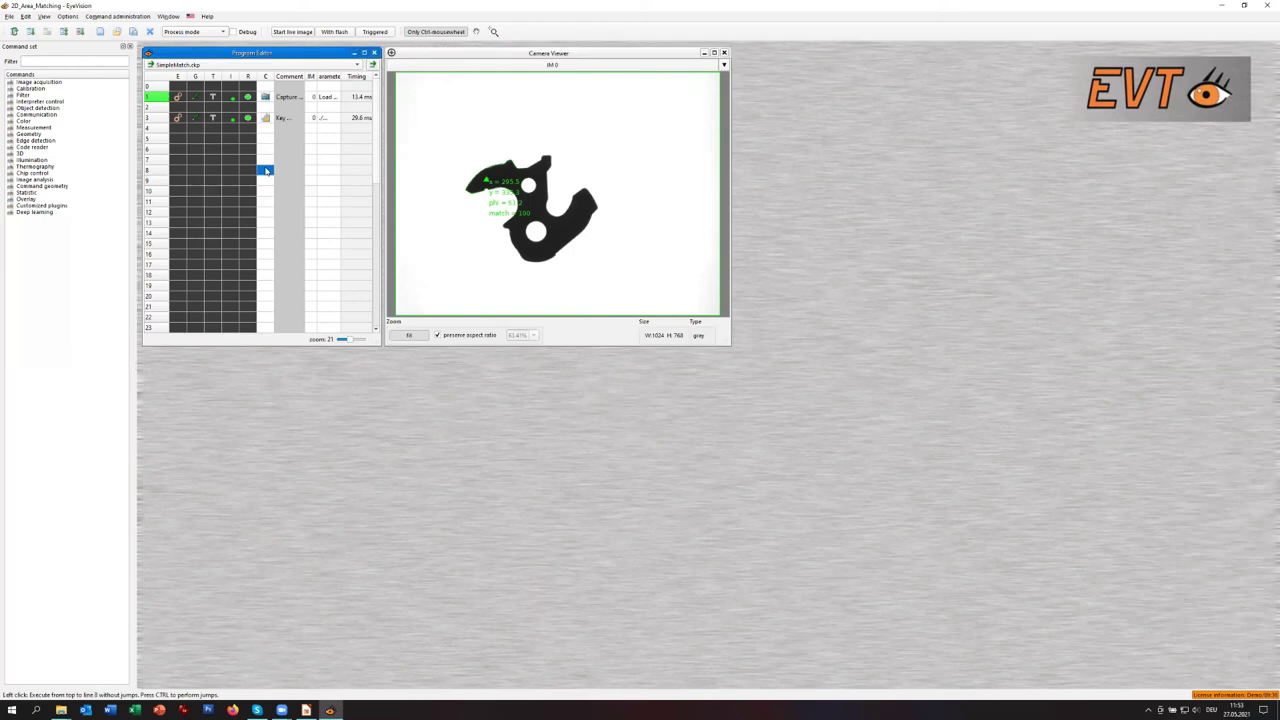
pyautogui.click(10, 108)
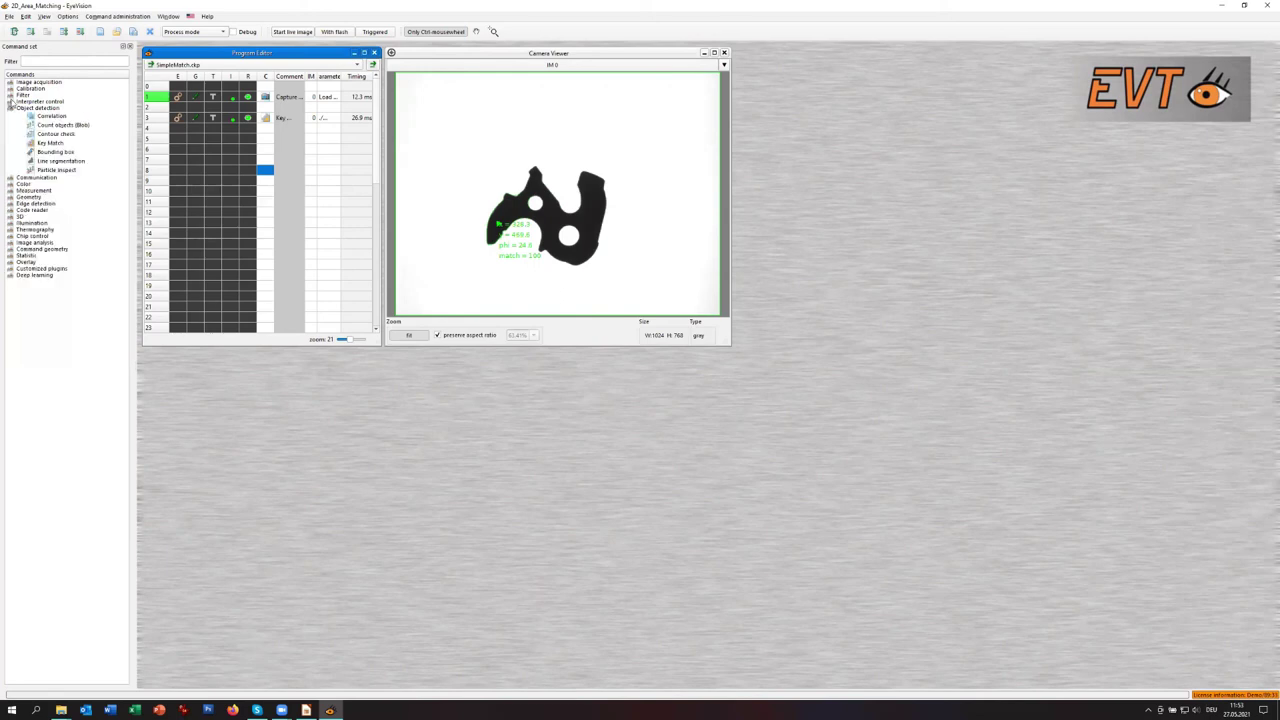
pyautogui.click(10, 101)
pyautogui.click(10, 89)
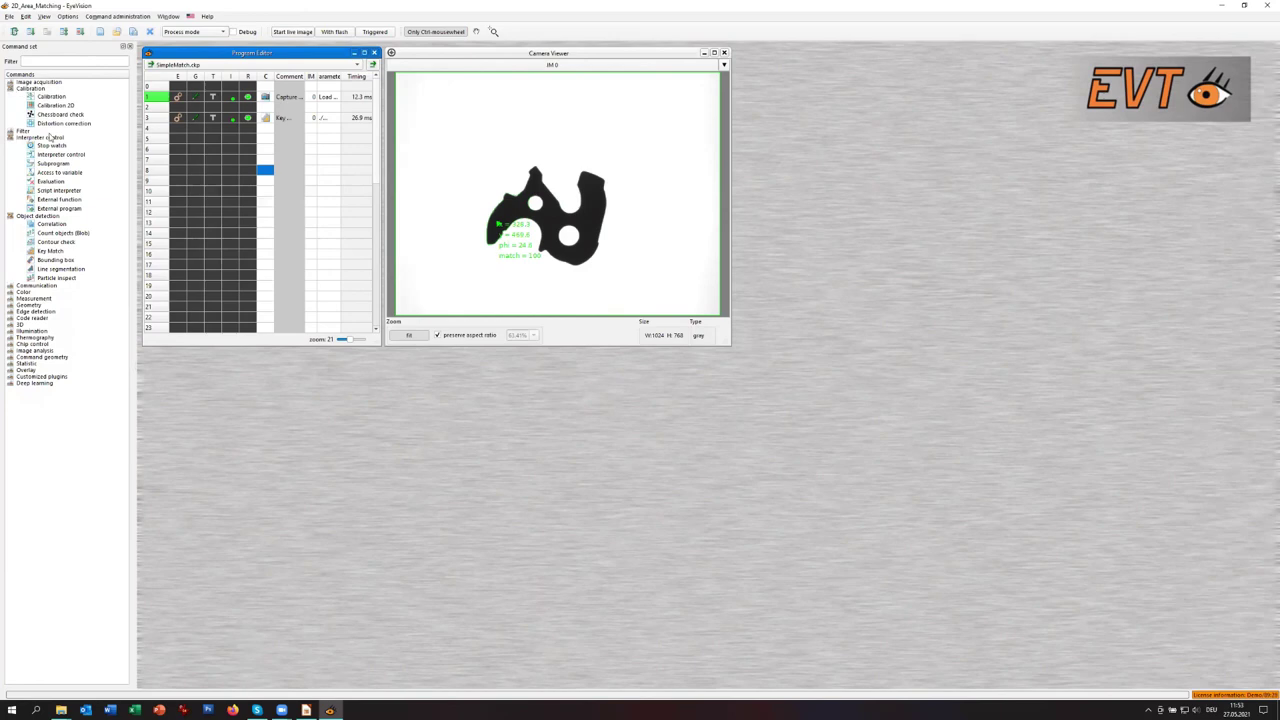
pyautogui.moveTo(45, 96); pyautogui.dragTo(175, 132)
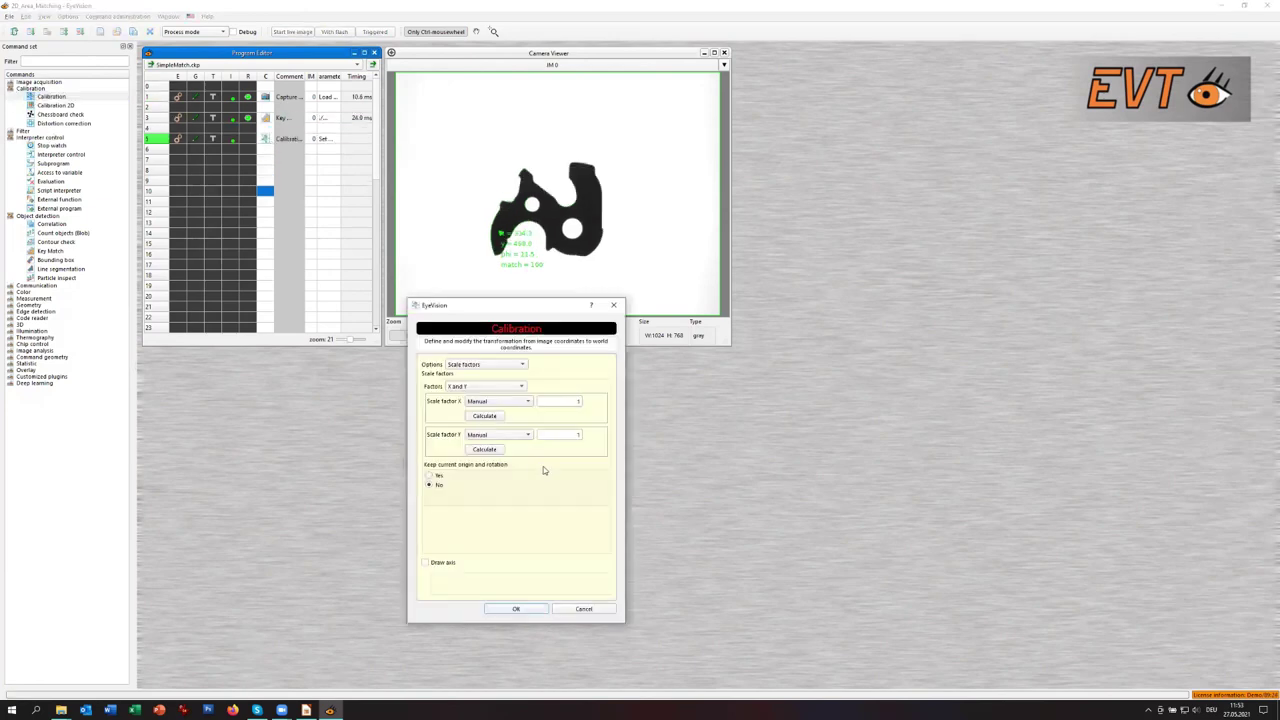
pyautogui.click(521, 367)
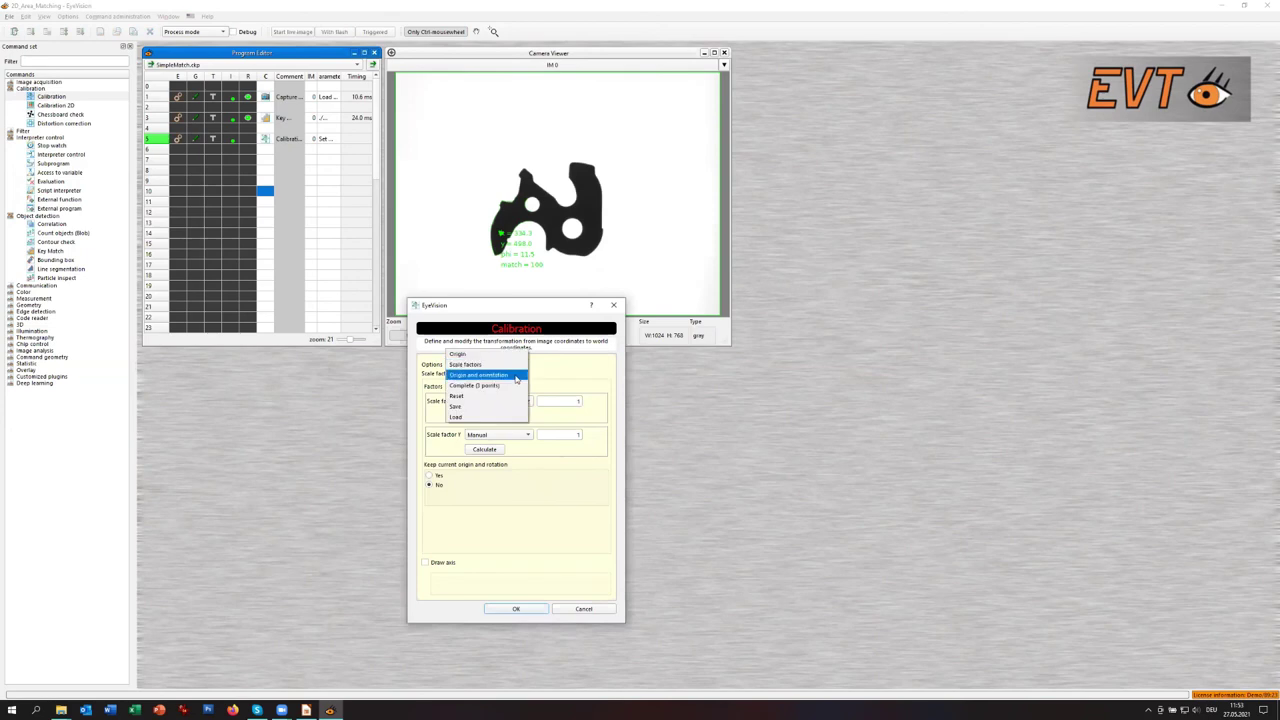
pyautogui.click(516, 376)
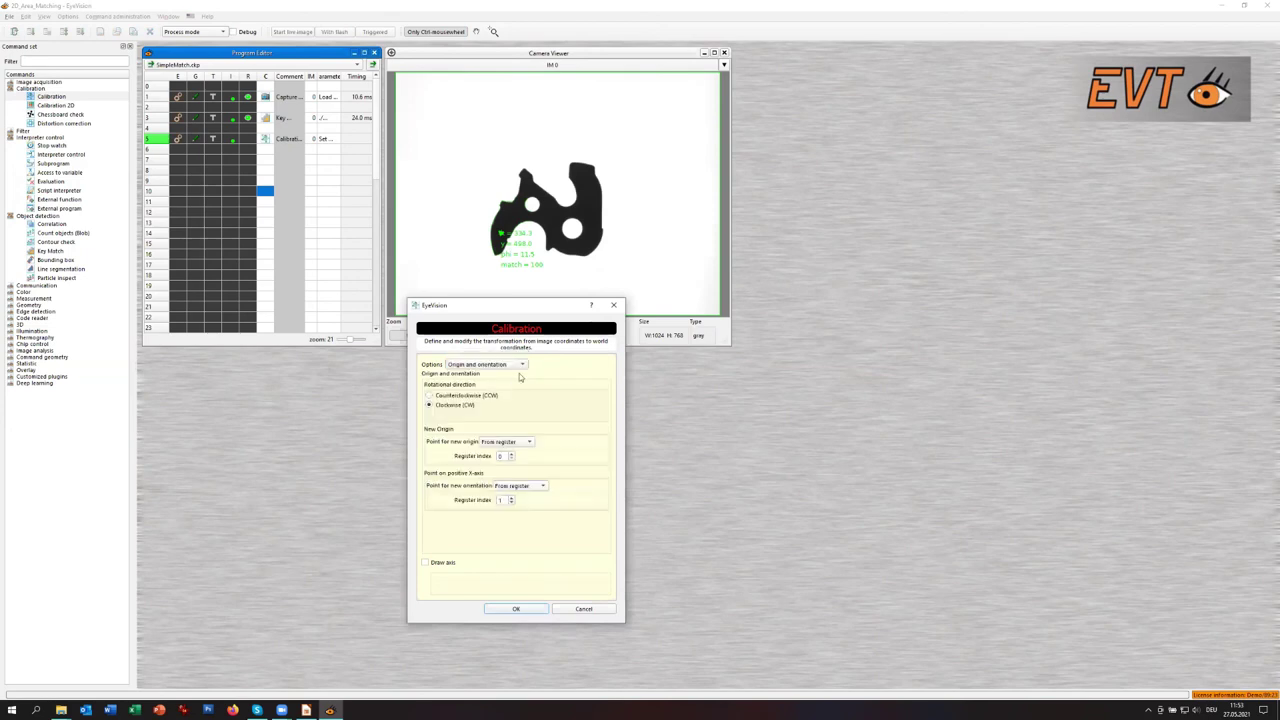
pyautogui.click(516, 609)
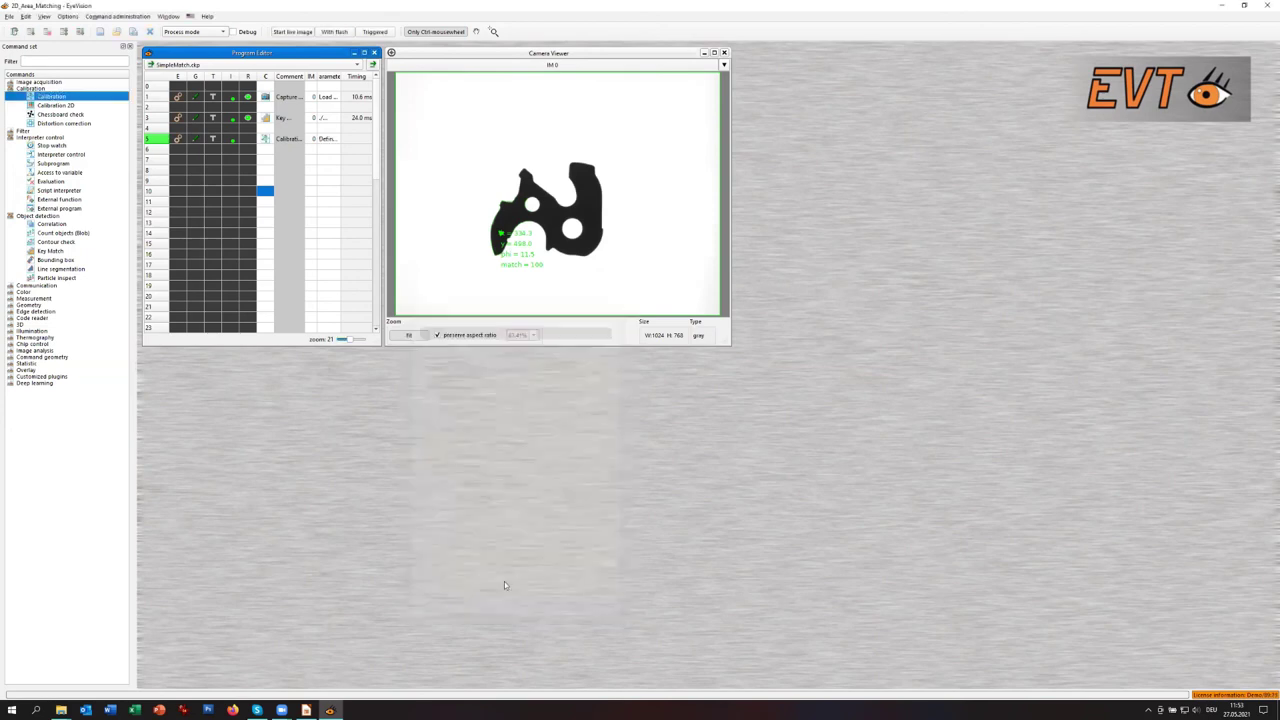
# - Enable Draw axis in the Calibration command and run the program on another image
pyautogui.click(262, 181)
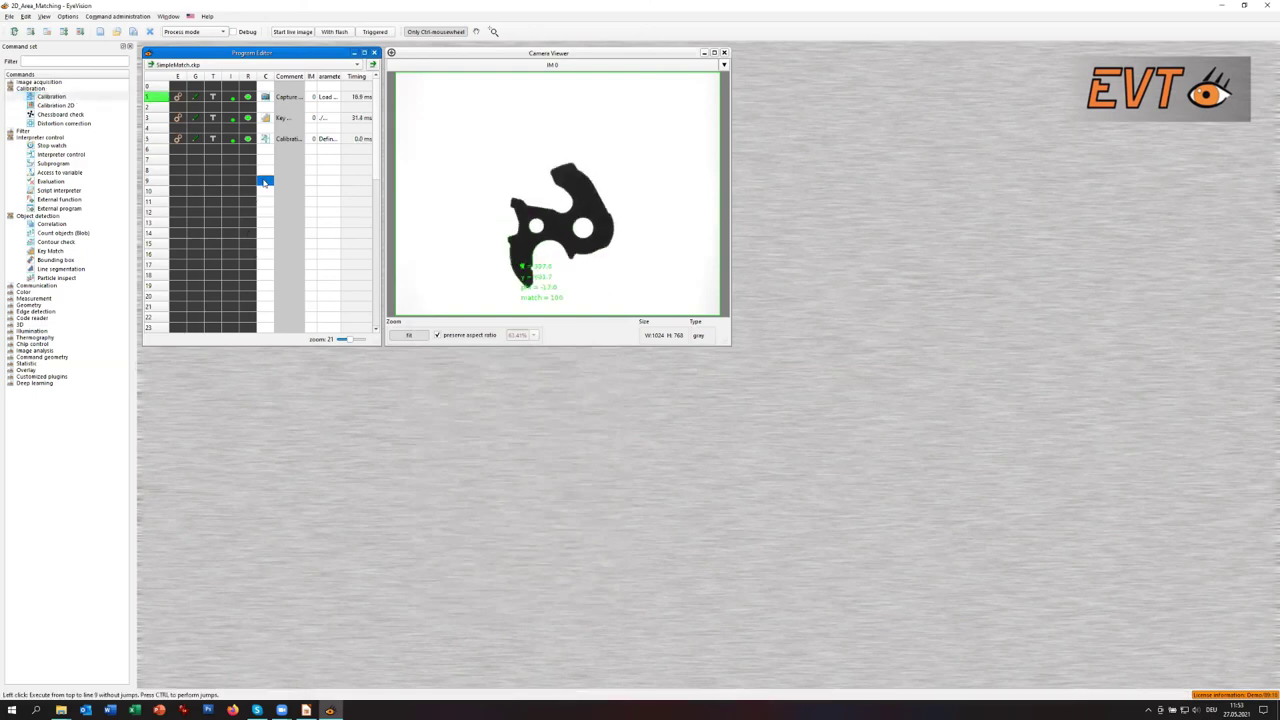
pyautogui.doubleClick(265, 138)
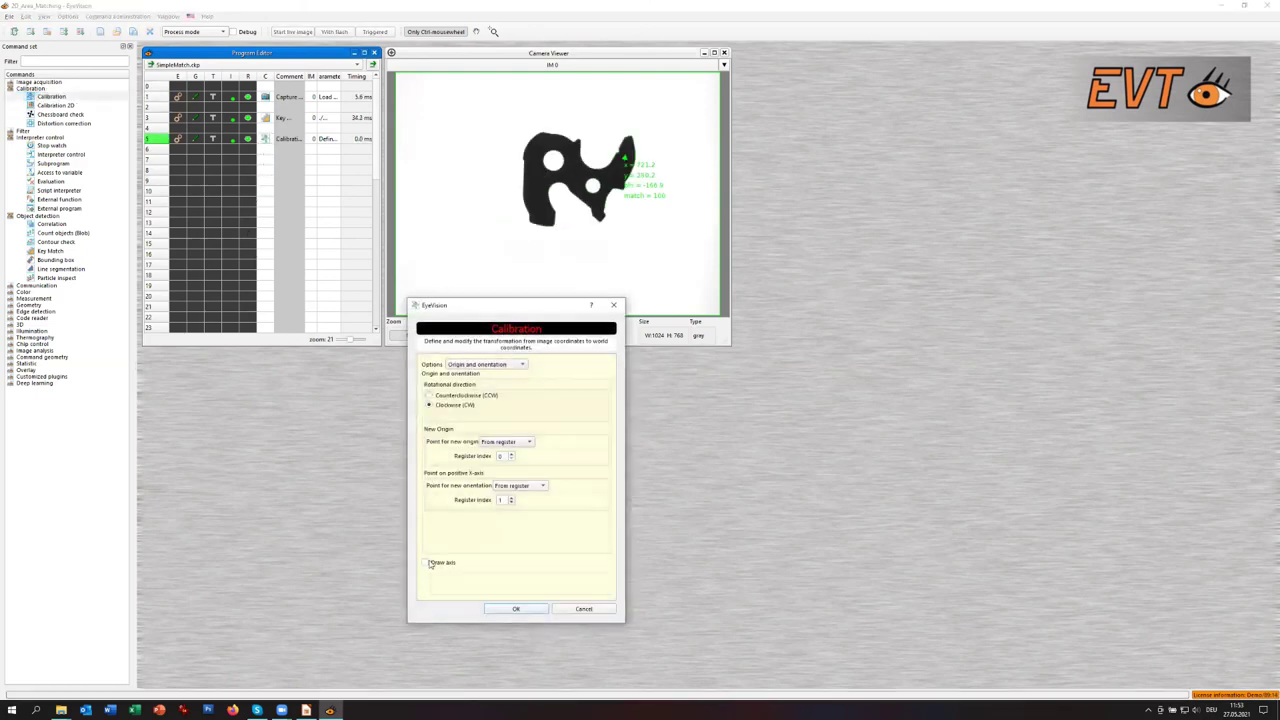
pyautogui.click(428, 563)
pyautogui.click(496, 609)
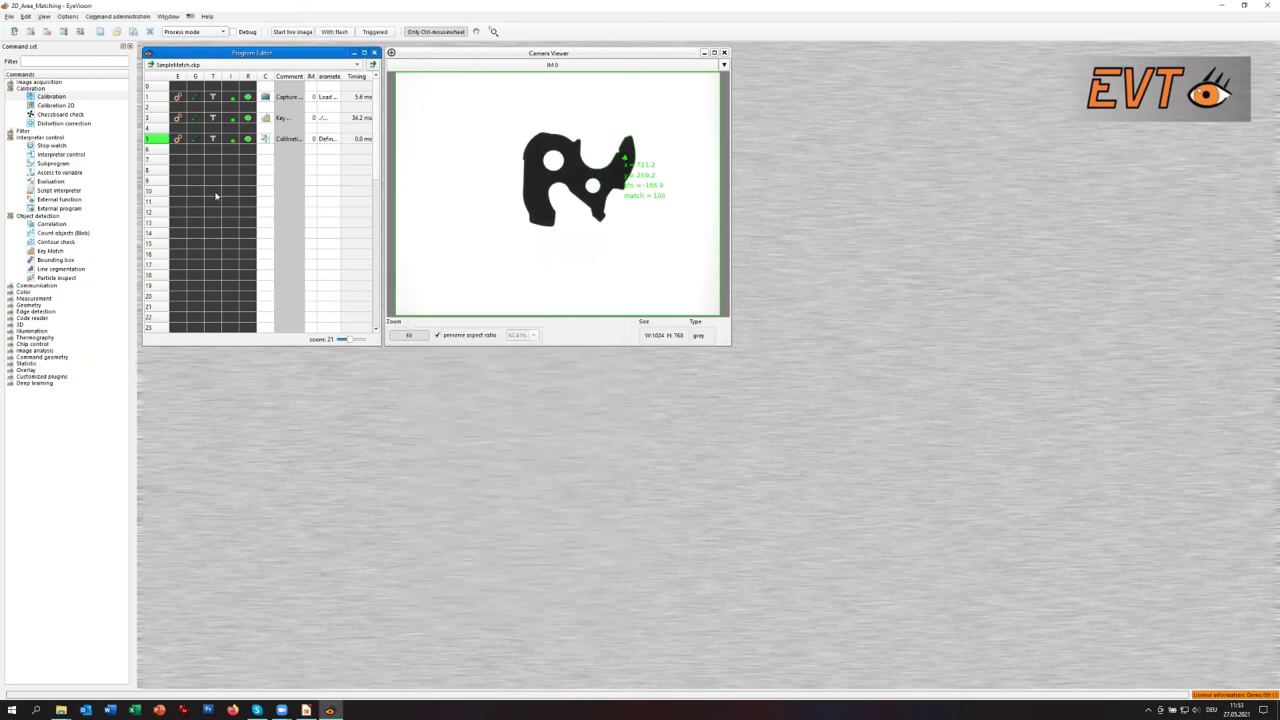
pyautogui.click(270, 170)
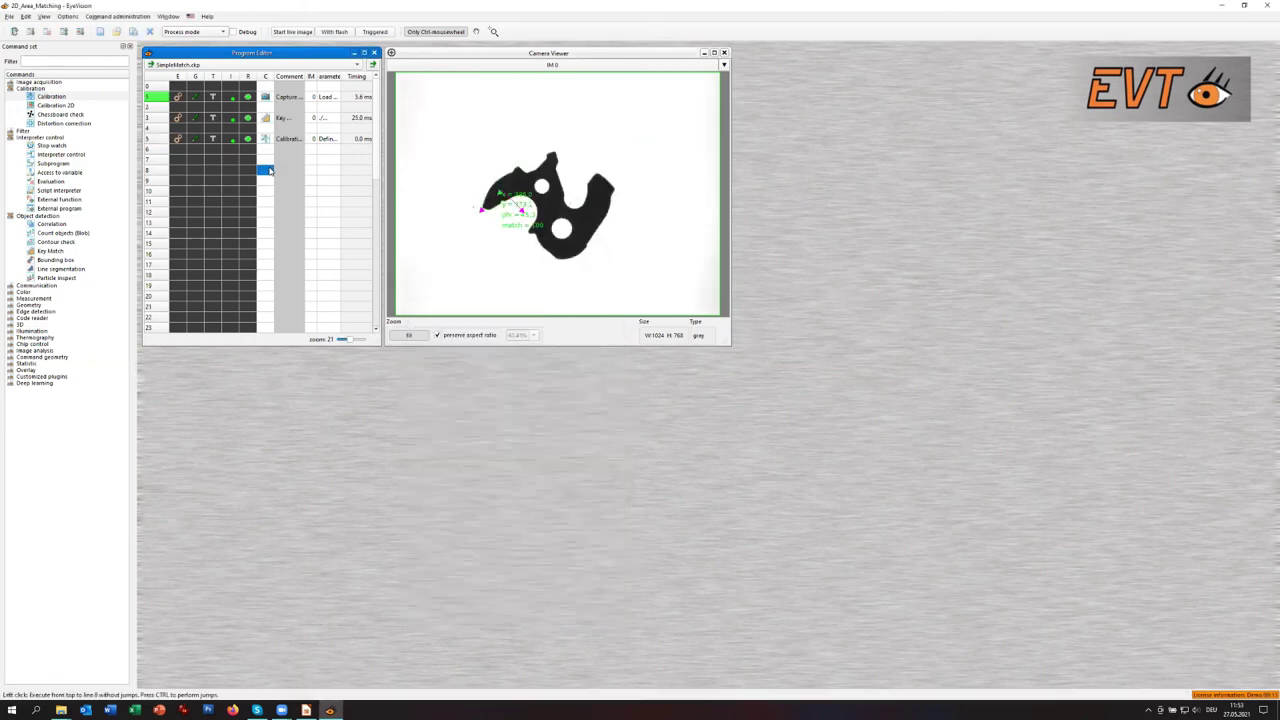
# - Add a Probe line command on line 8 with a probe about 32 wide across the end edge of the part's blunt arm, and test it
pyautogui.click(10, 312)
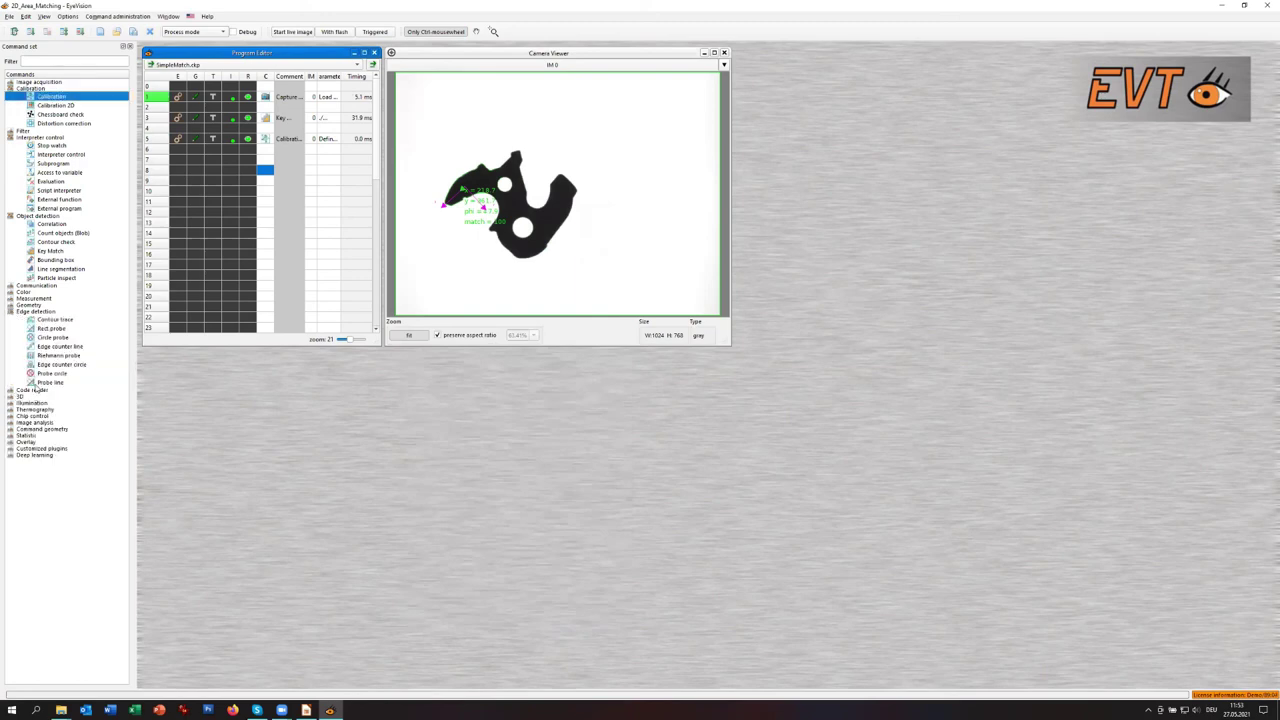
pyautogui.moveTo(45, 382); pyautogui.dragTo(266, 170)
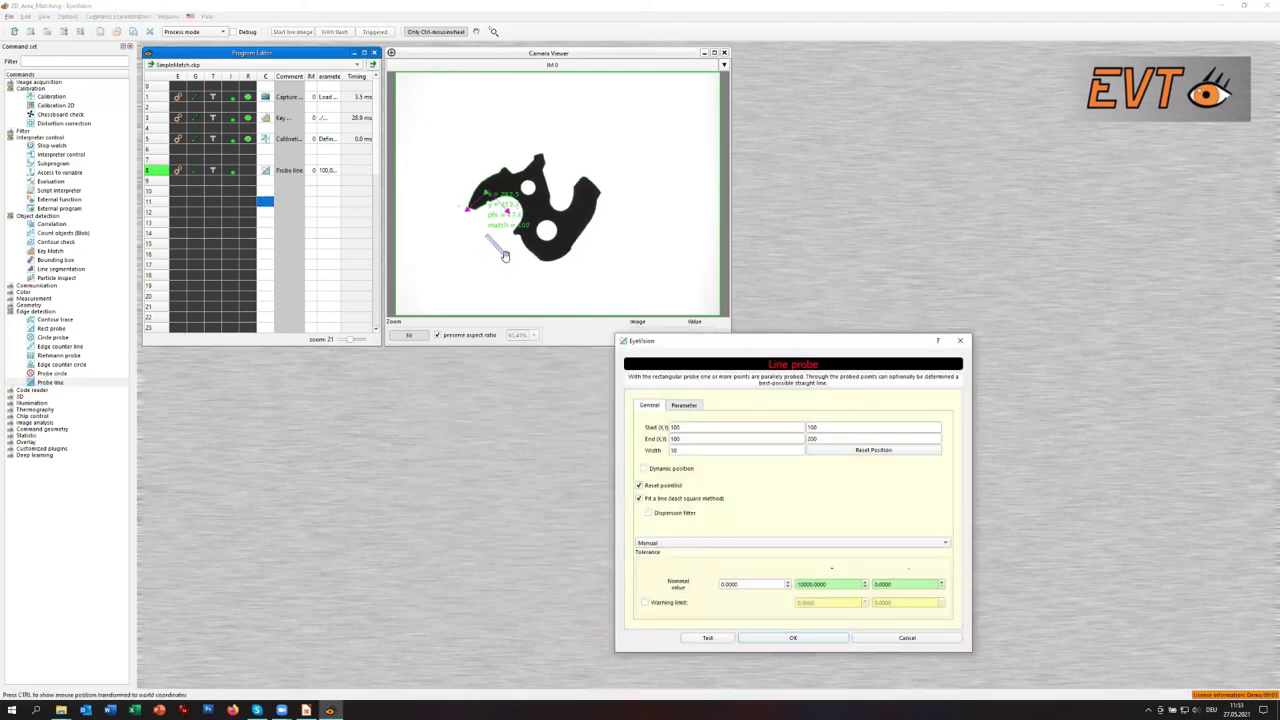
pyautogui.moveTo(492, 243); pyautogui.dragTo(596, 180)
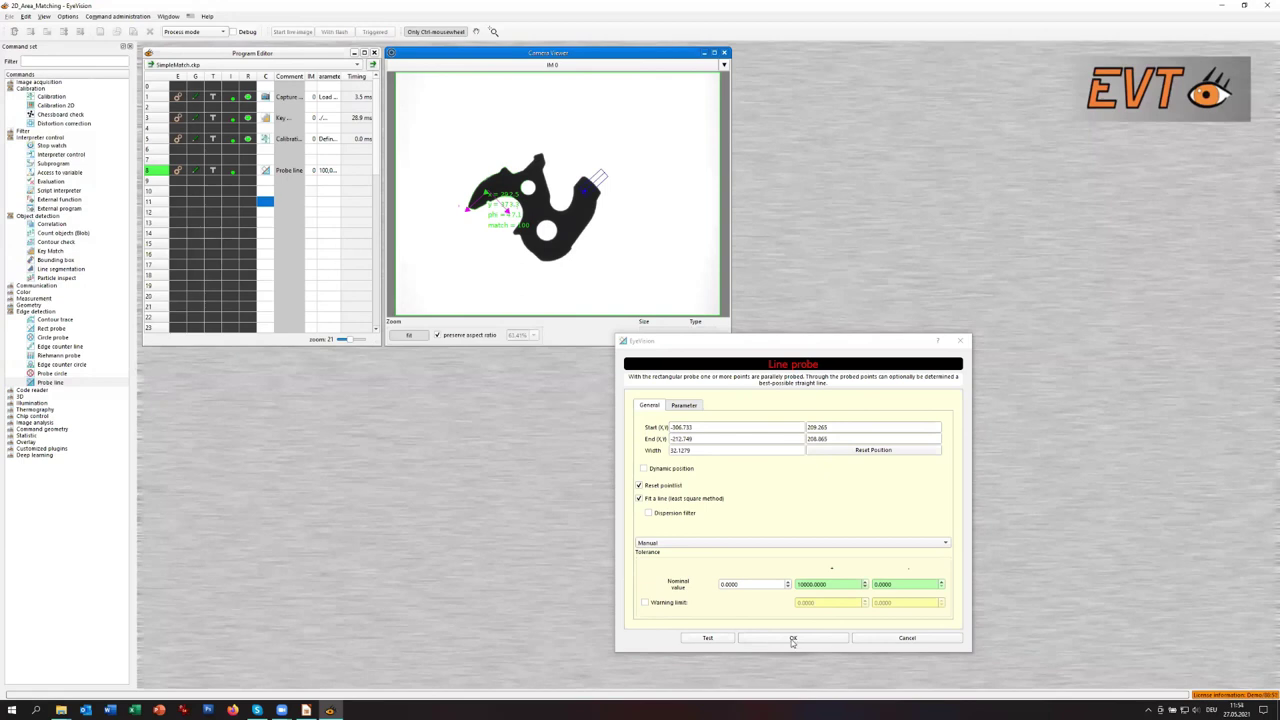
pyautogui.click(717, 640)
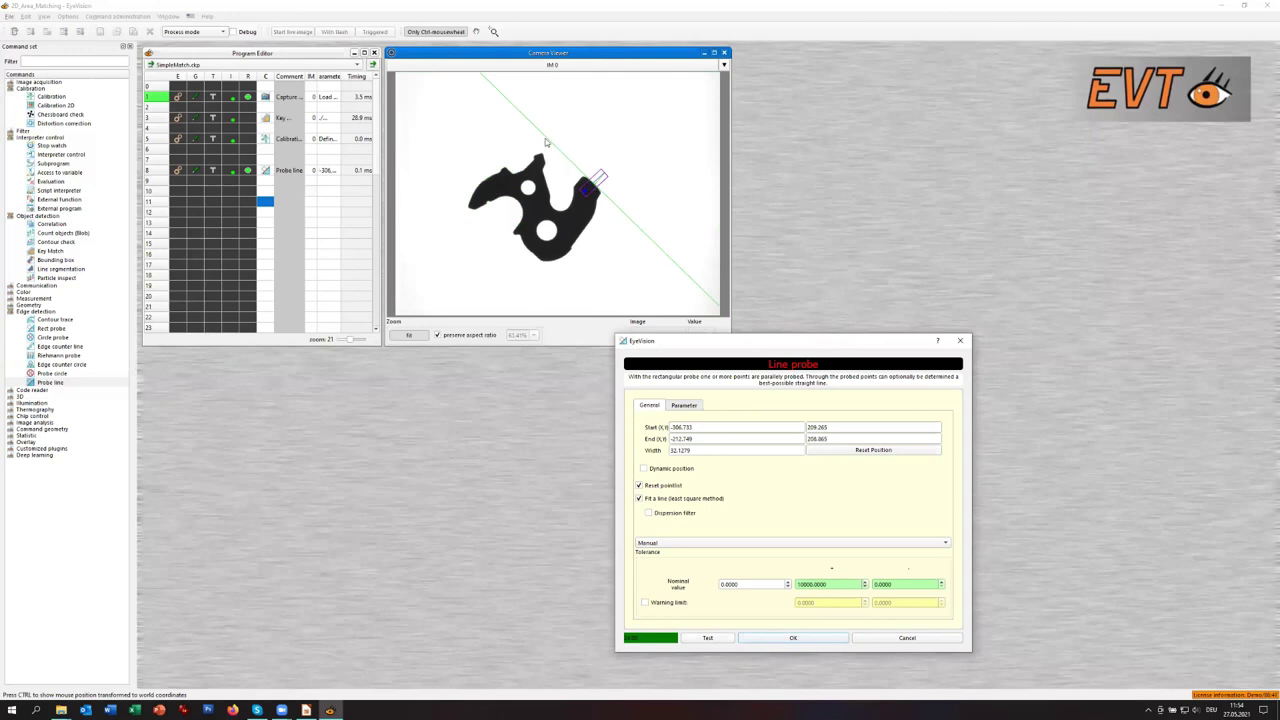
pyautogui.click(765, 640)
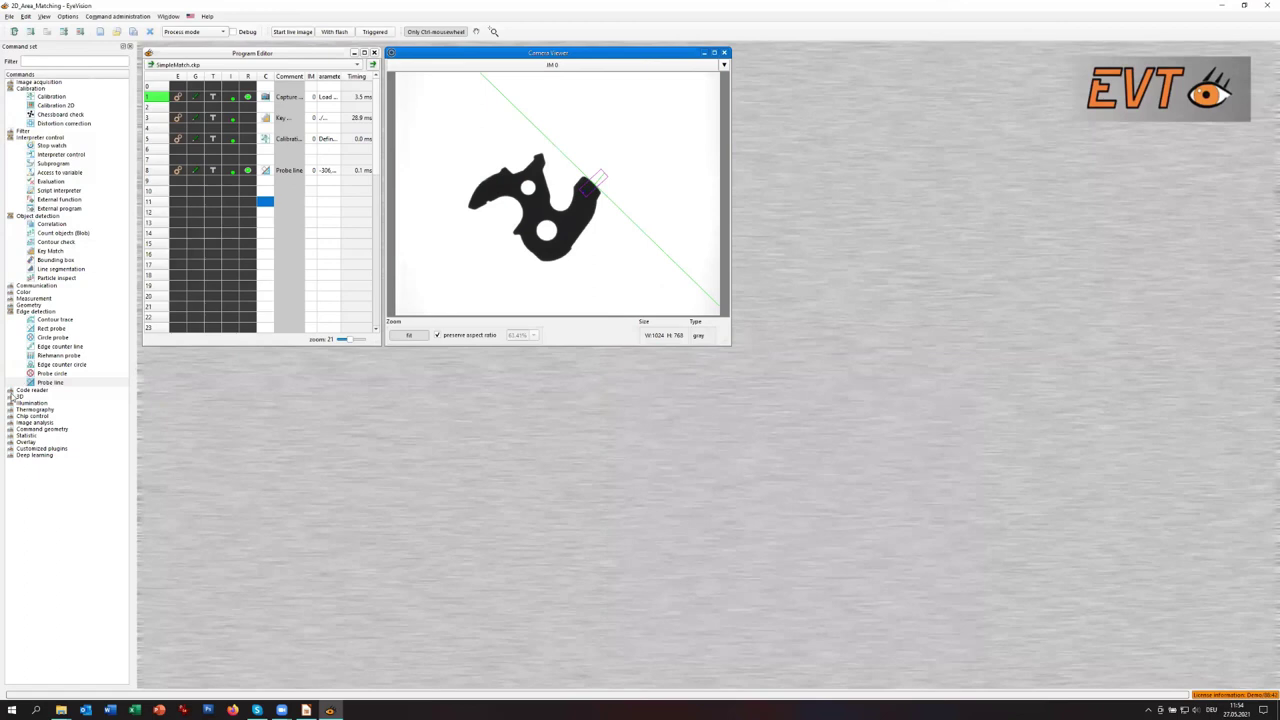
# - Add a Point list command with the Reset option on line 15, below the line probe
pyautogui.click(10, 298)
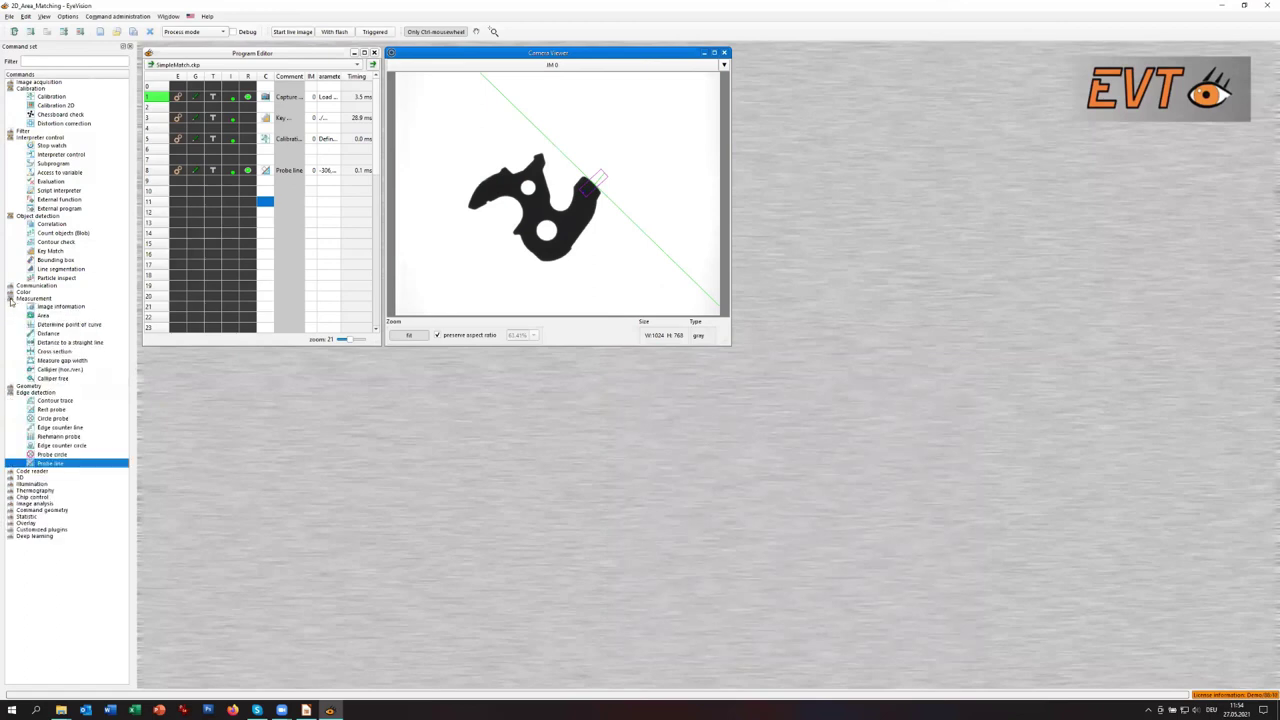
pyautogui.click(10, 387)
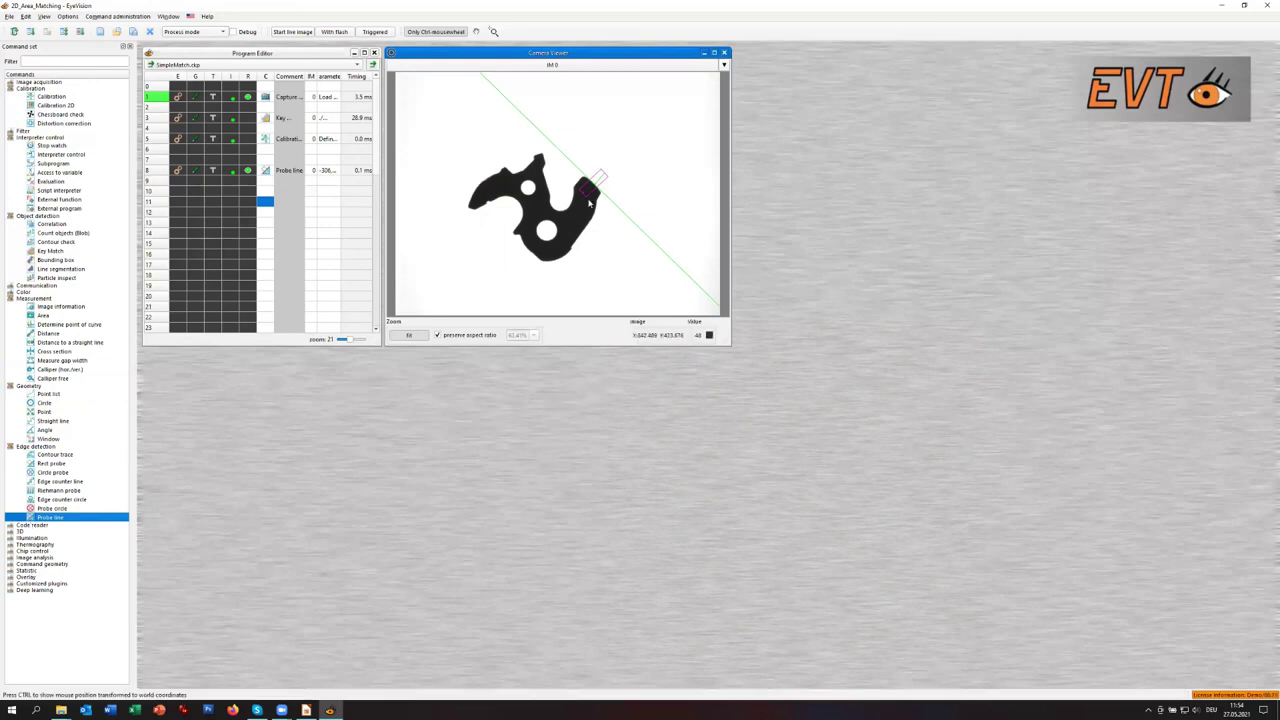
pyautogui.moveTo(42, 394); pyautogui.dragTo(266, 248)
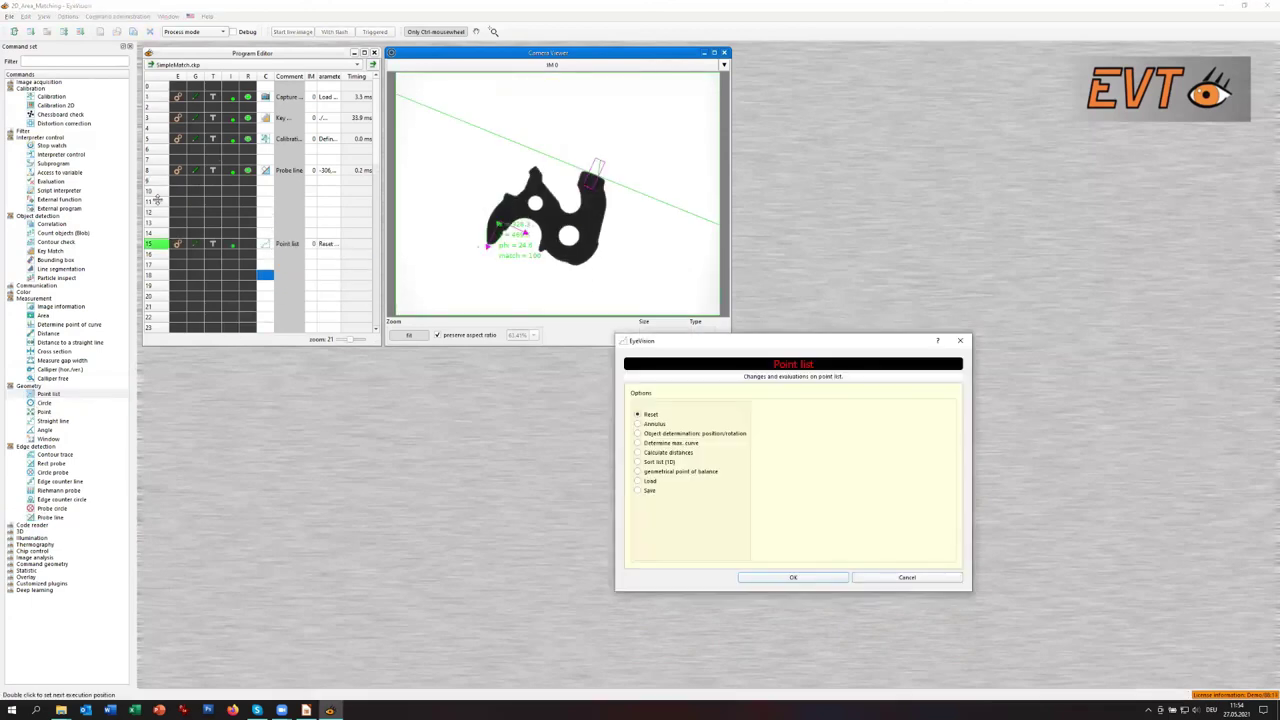
pyautogui.moveTo(160, 182); pyautogui.dragTo(156, 218)
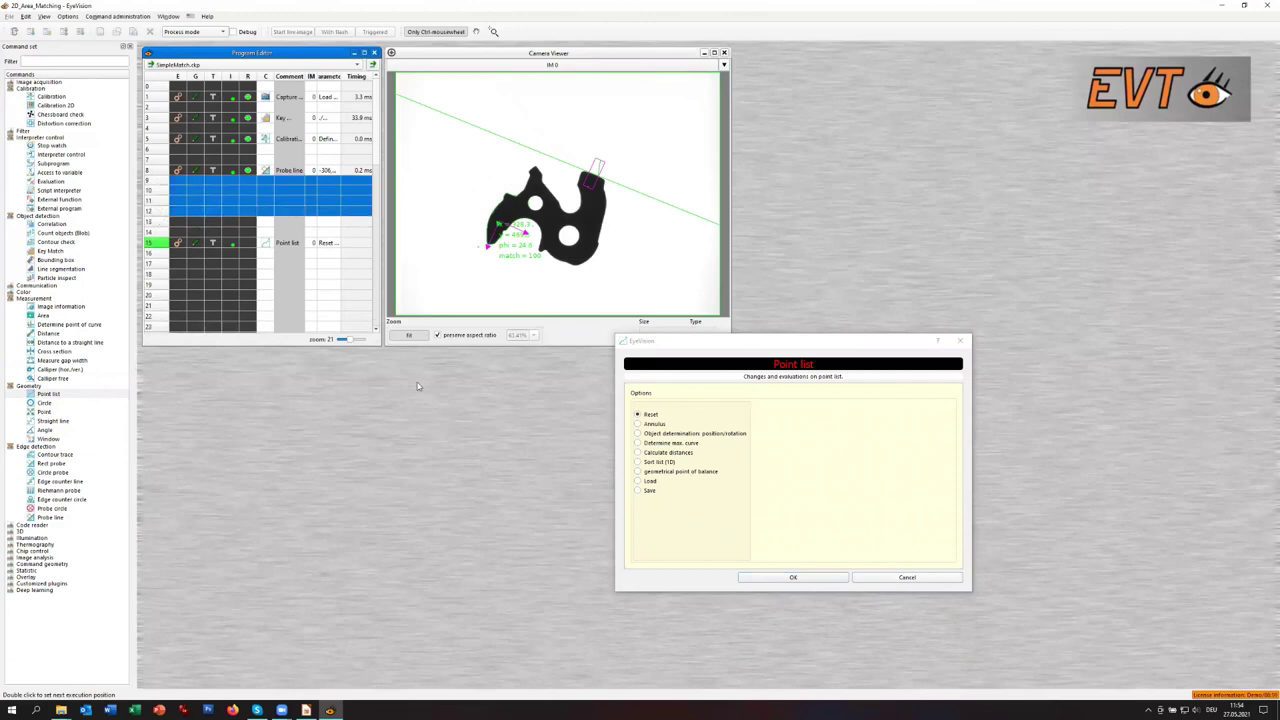
pyautogui.click(823, 579)
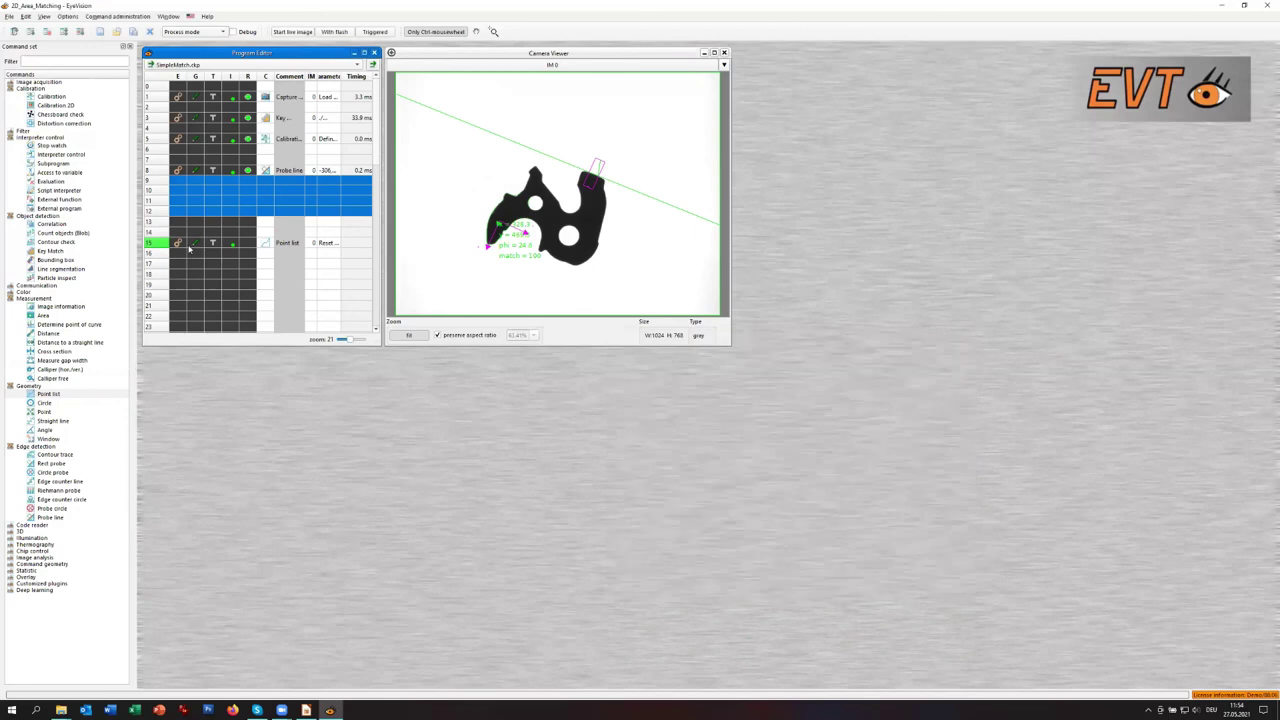
# - Delete the empty program lines 10 to 13 above the Point list command
pyautogui.moveTo(158, 190); pyautogui.dragTo(155, 216)
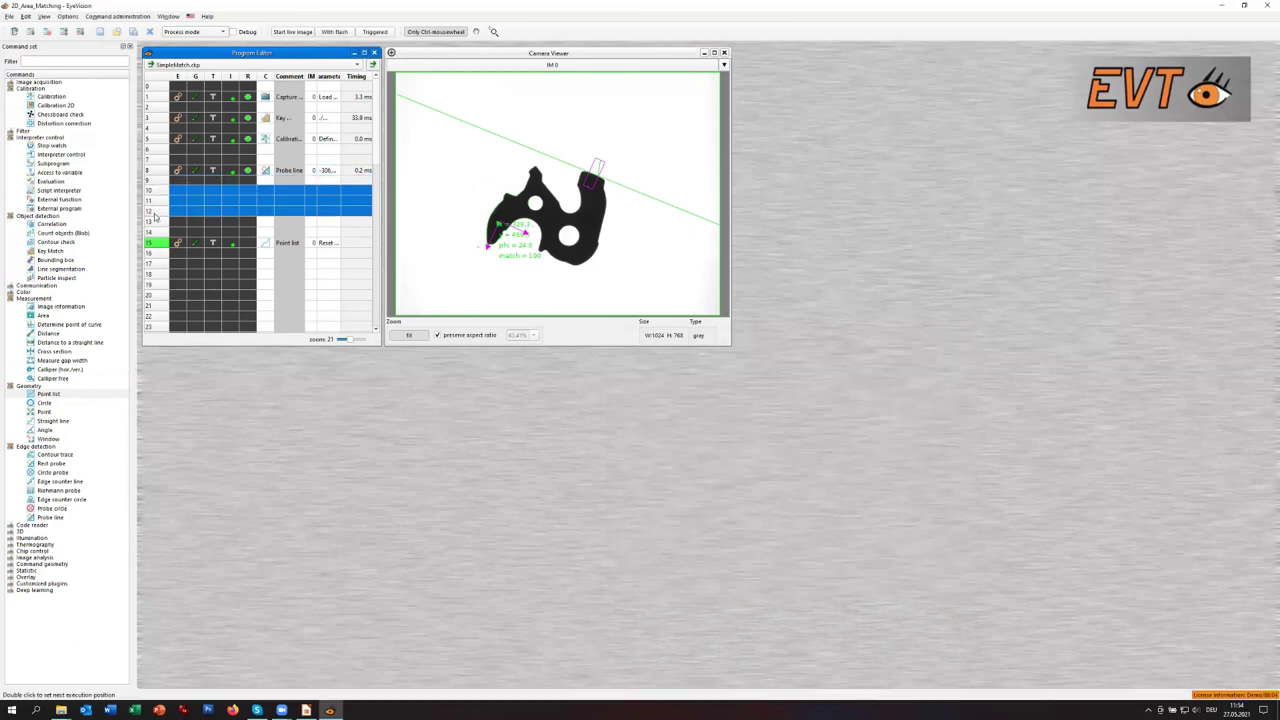
pyautogui.rightClick(160, 221)
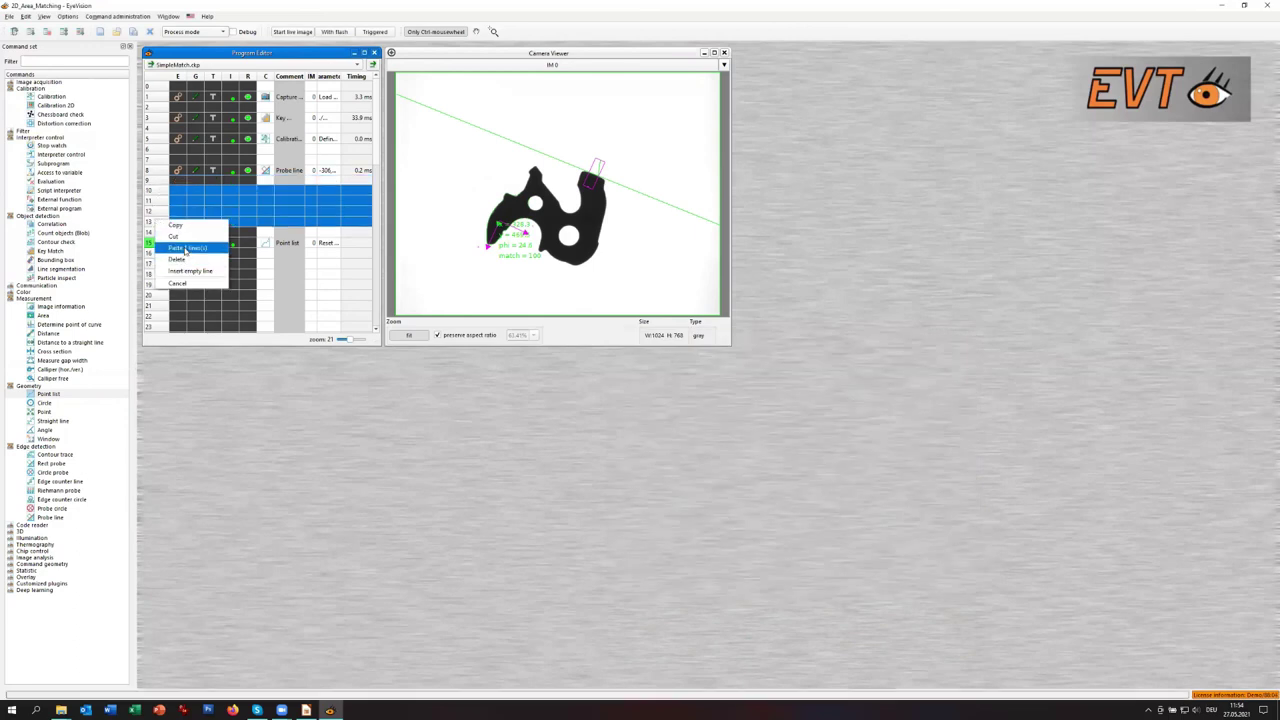
pyautogui.click(178, 260)
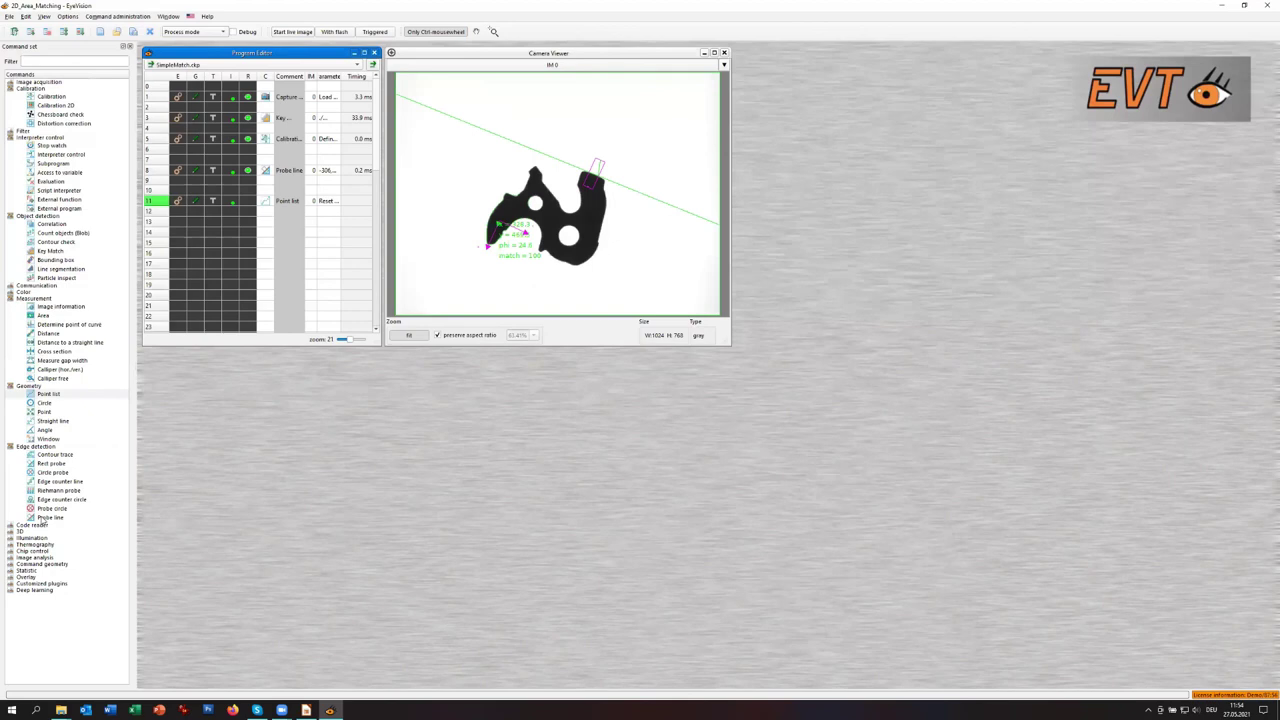
# - Add a Rect probe command on line 12 with its probe across the side edge of the part's blunt arm, and test it
pyautogui.moveTo(30, 464); pyautogui.dragTo(268, 213)
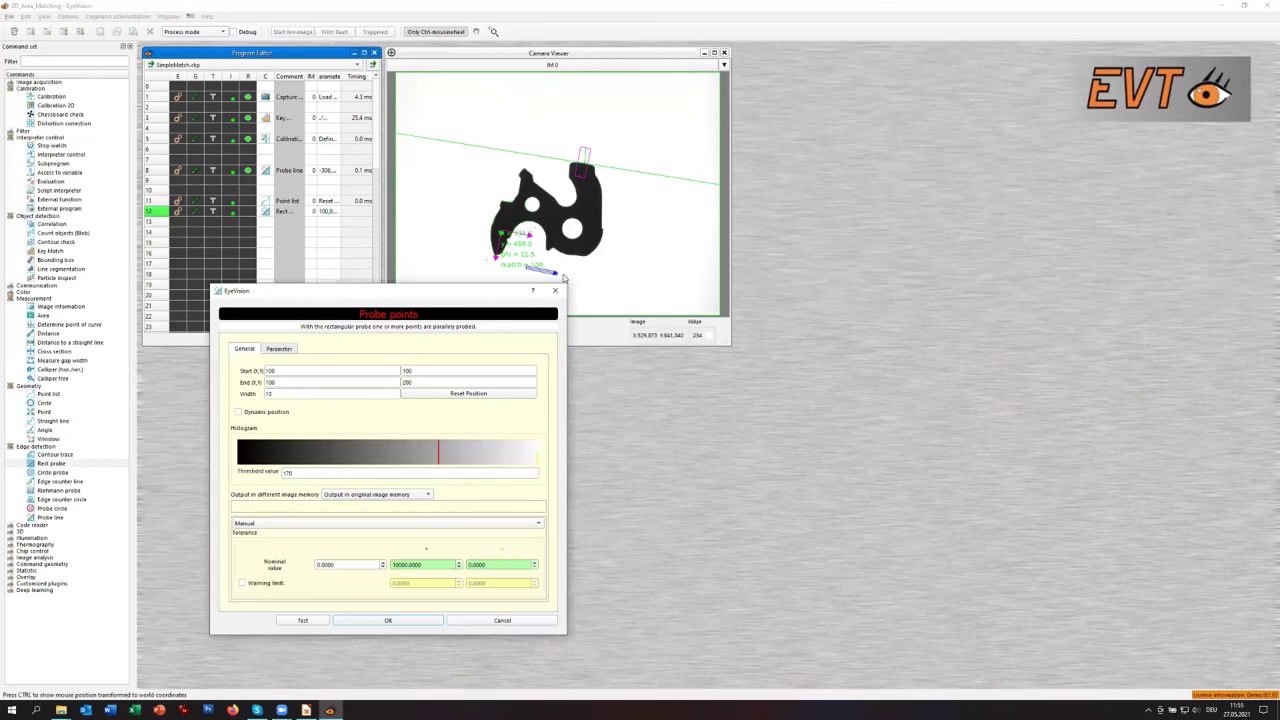
pyautogui.moveTo(536, 272); pyautogui.dragTo(582, 172)
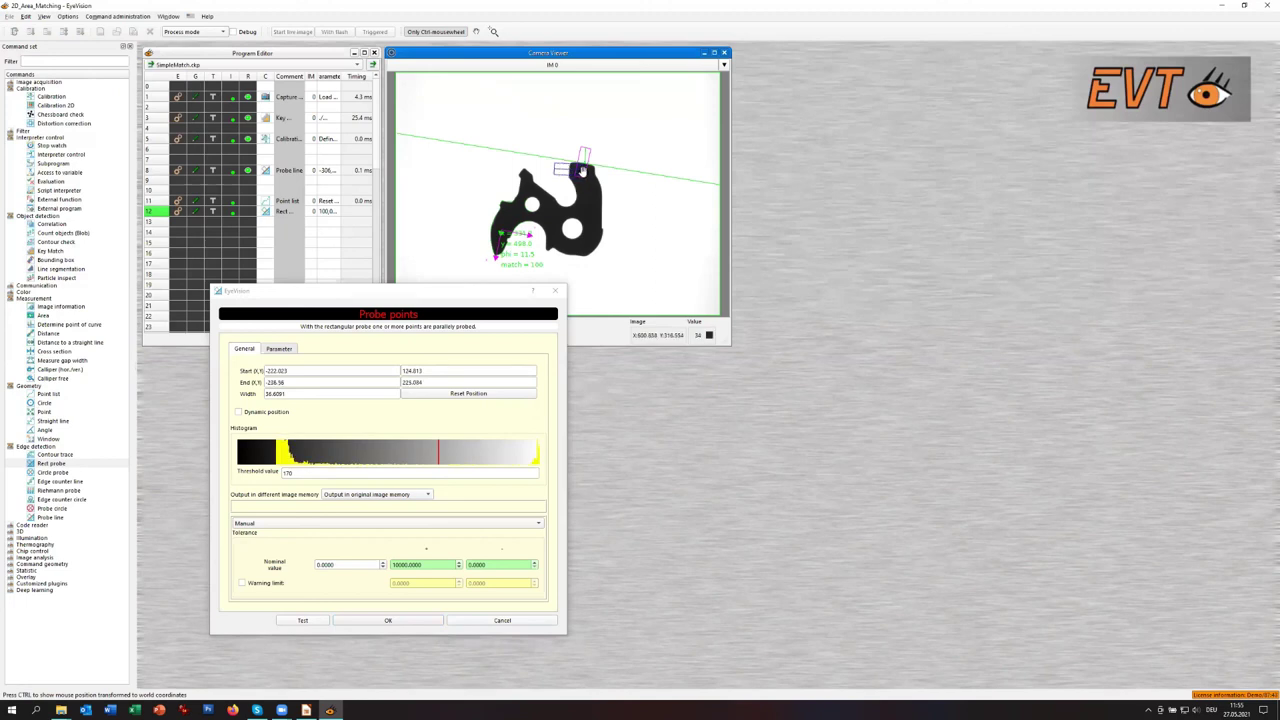
pyautogui.click(304, 621)
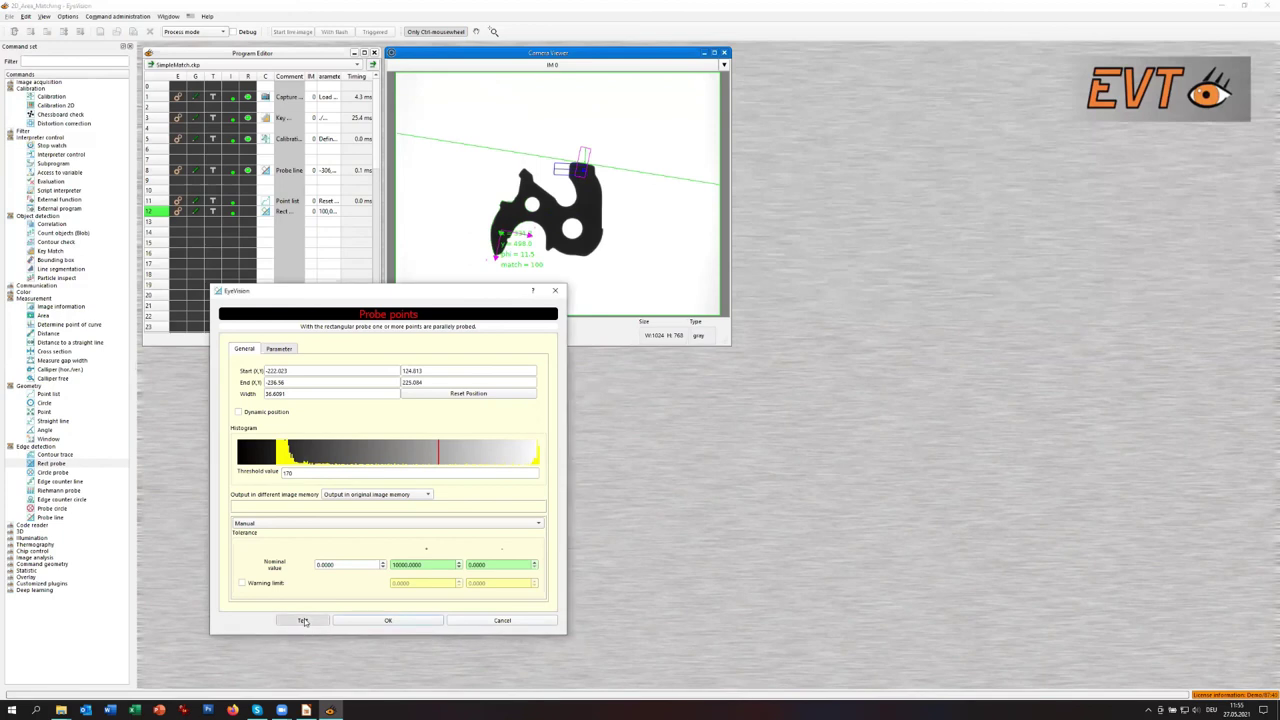
pyautogui.click(304, 621)
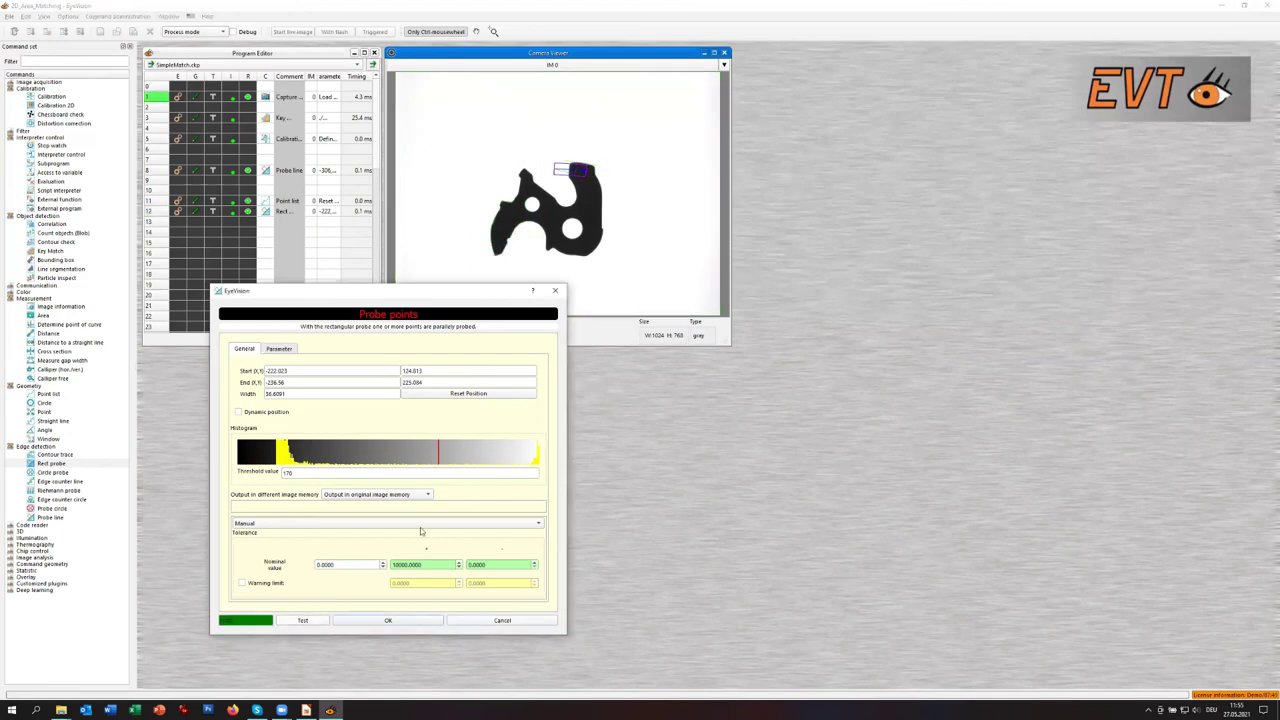
pyautogui.click(408, 620)
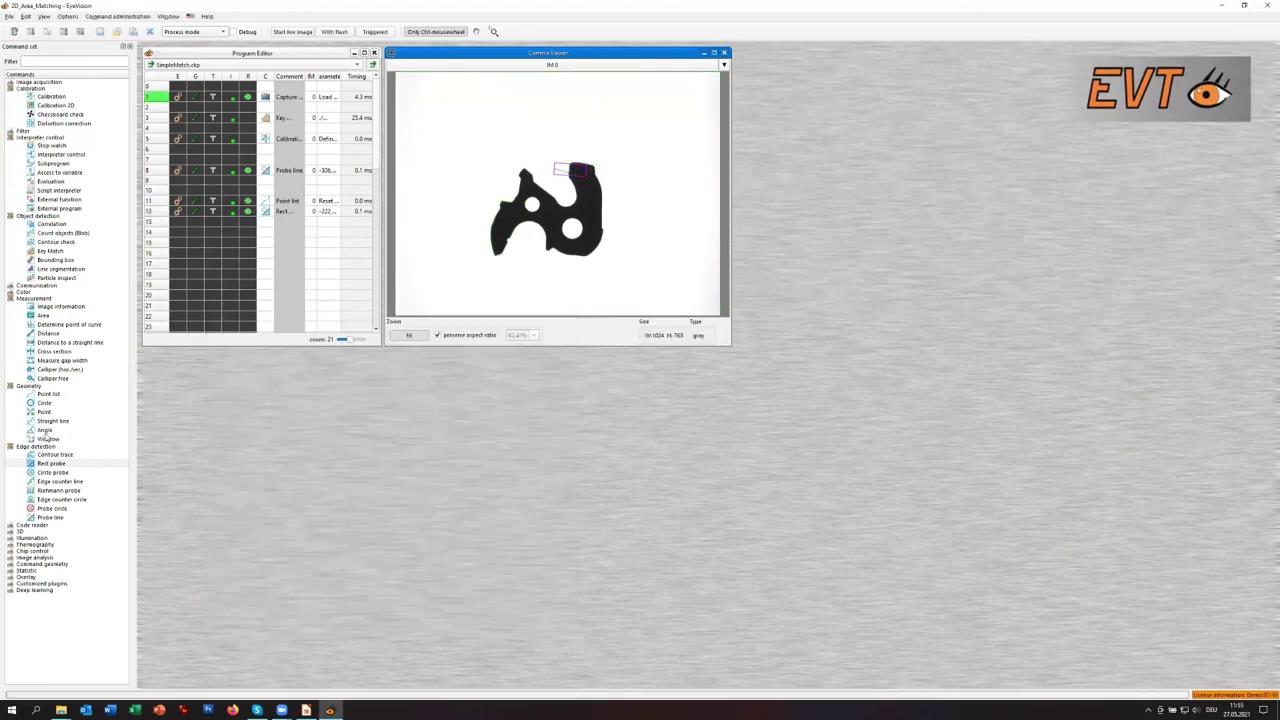
# - Add a Straight line command on line 13 using the best fit straight line in the point list, drawn as a complete line
pyautogui.moveTo(31, 421); pyautogui.dragTo(267, 221)
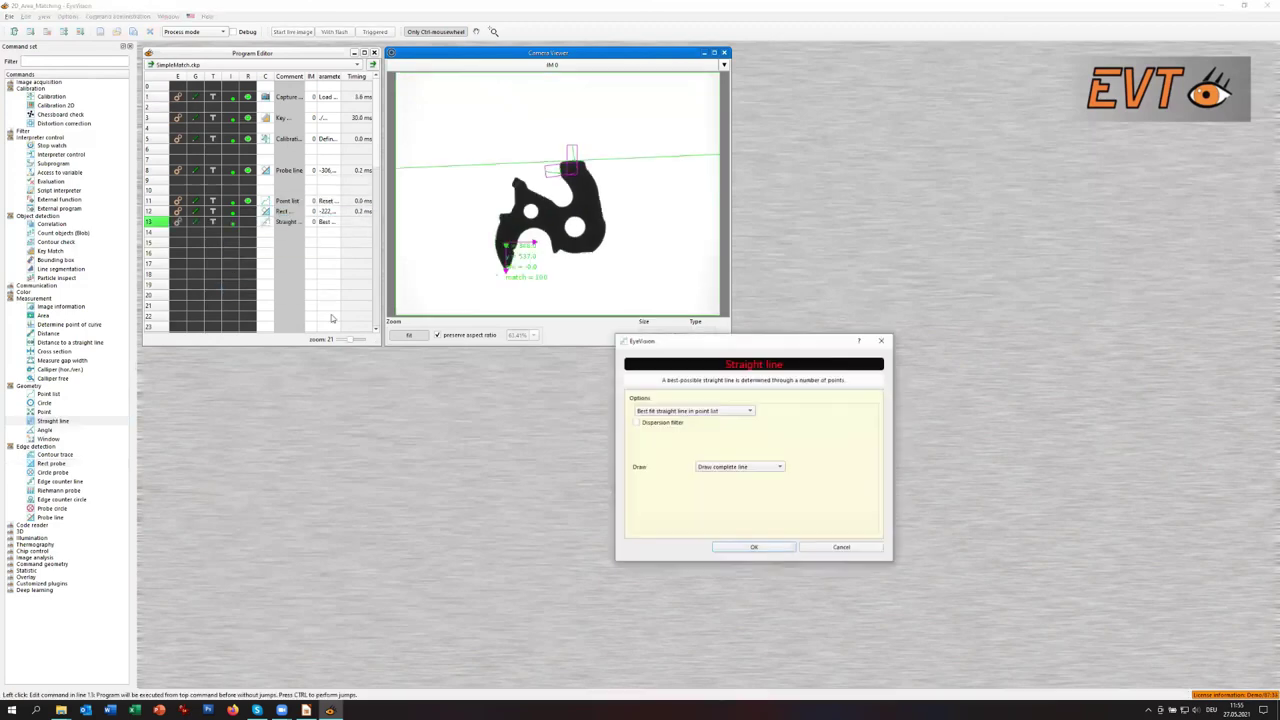
pyautogui.click(752, 548)
pyautogui.click(267, 244)
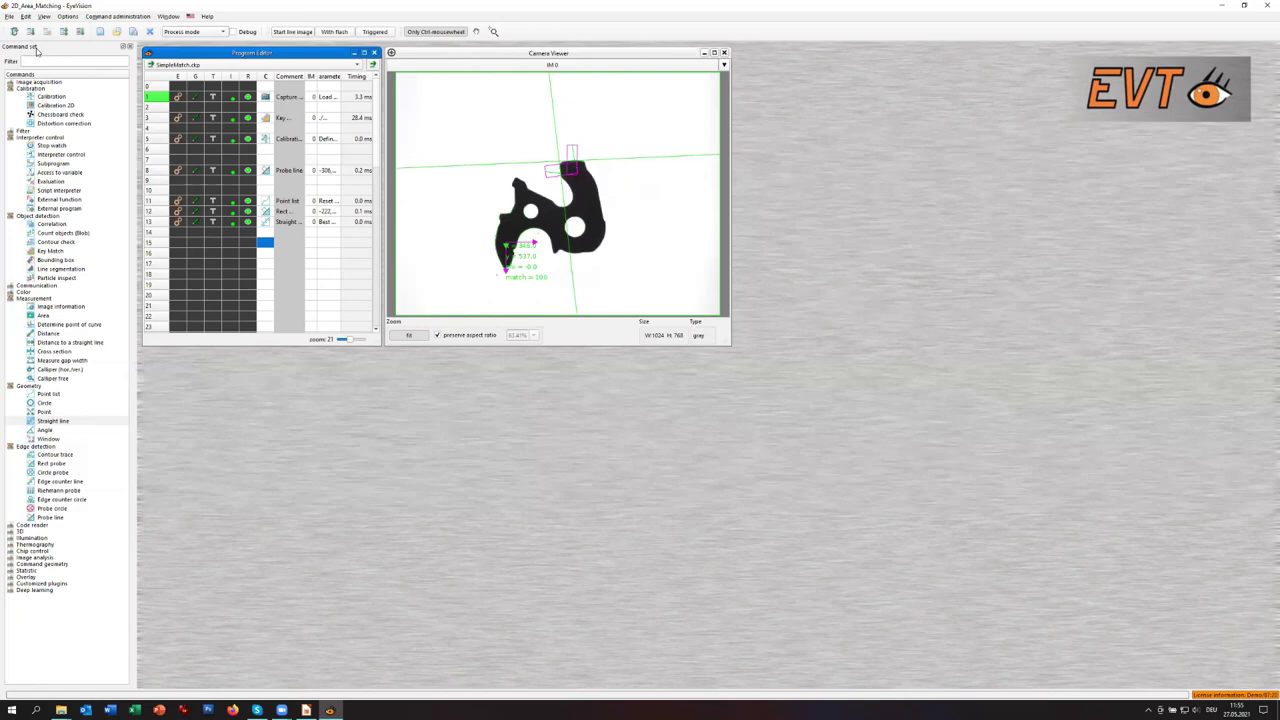
# - Add an Angle command on line 14 with the determination Straight line 2 - straight line 1, and test it
pyautogui.moveTo(44, 429); pyautogui.dragTo(268, 237)
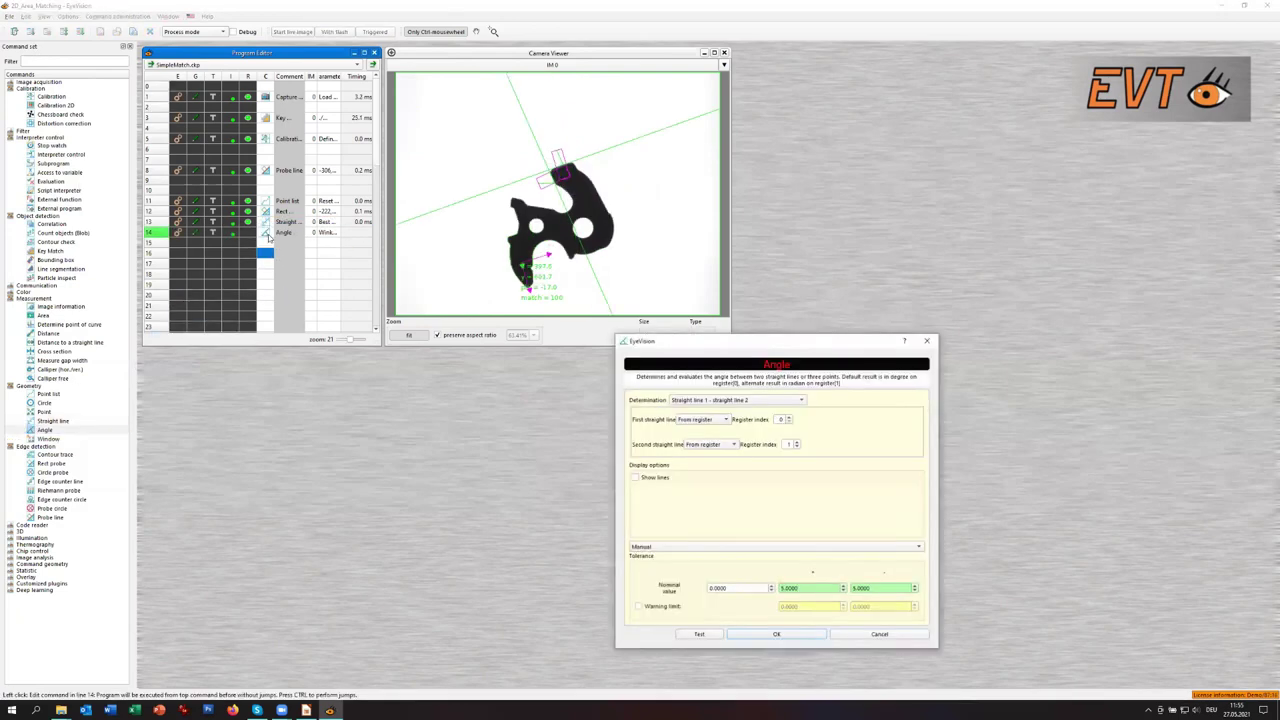
pyautogui.click(699, 635)
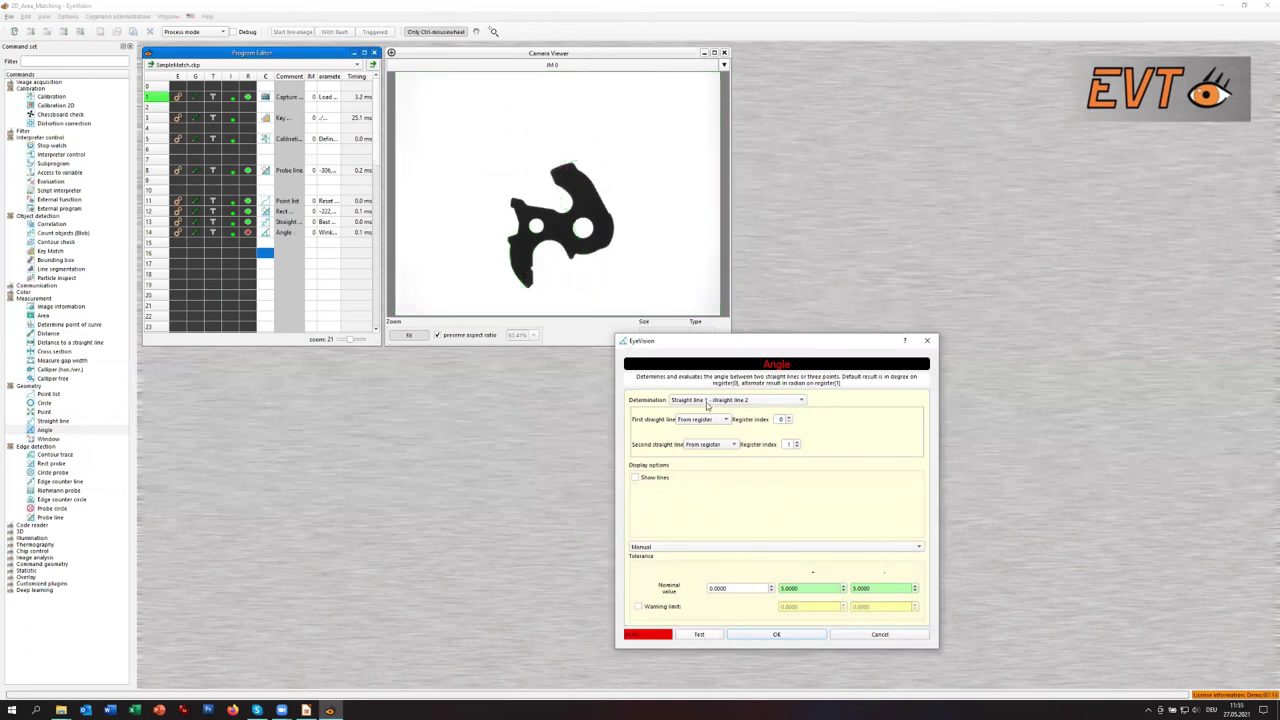
pyautogui.click(806, 401)
pyautogui.click(790, 411)
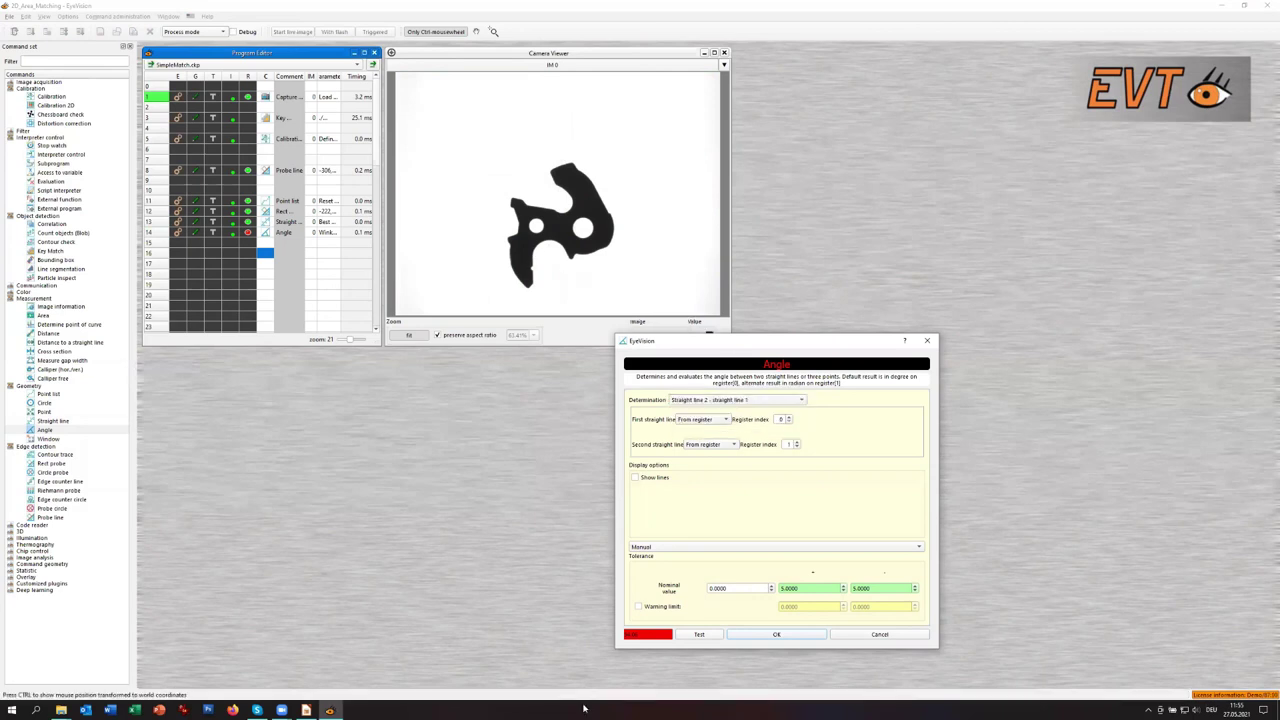
pyautogui.click(695, 636)
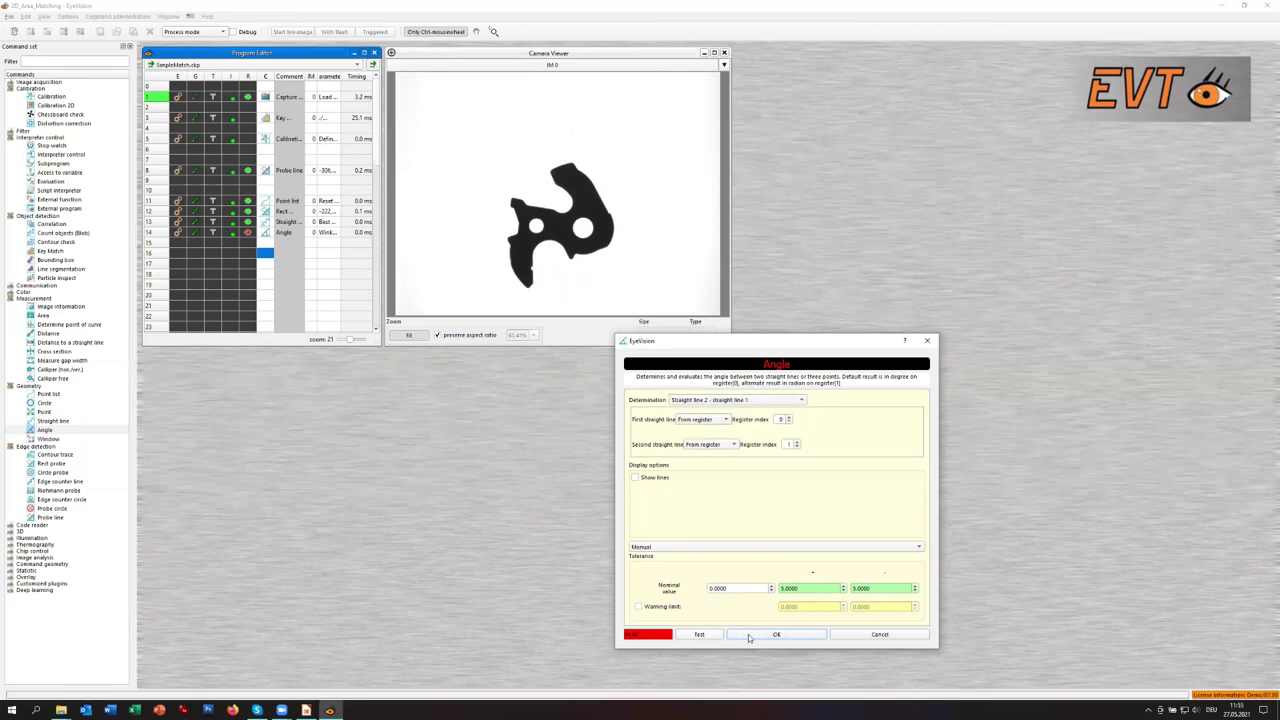
pyautogui.click(762, 635)
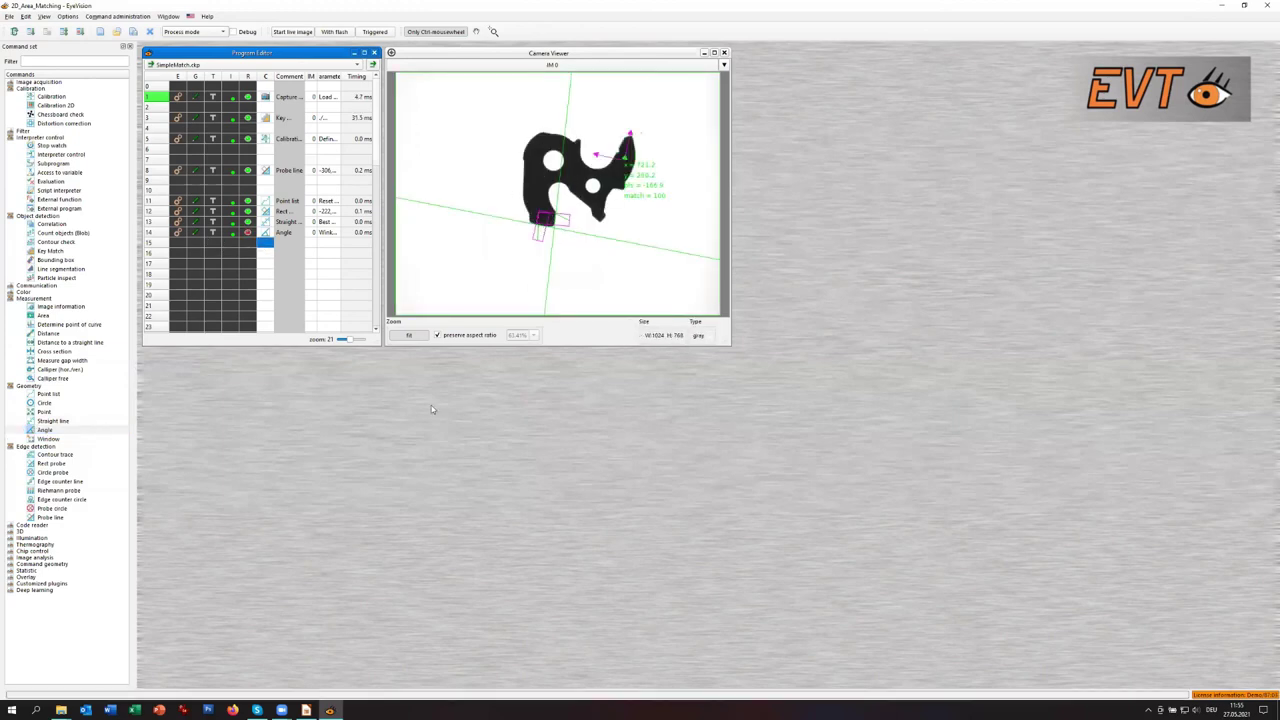
pyautogui.rightClick(268, 234)
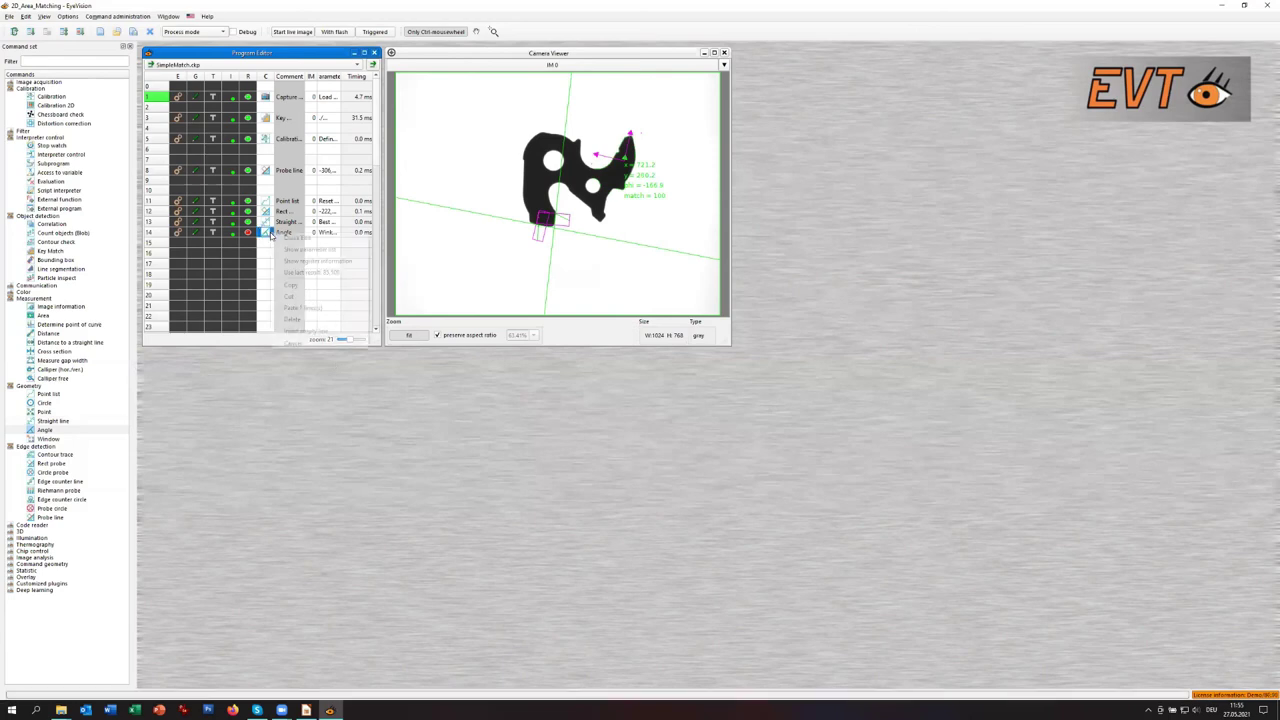
pyautogui.click(459, 495)
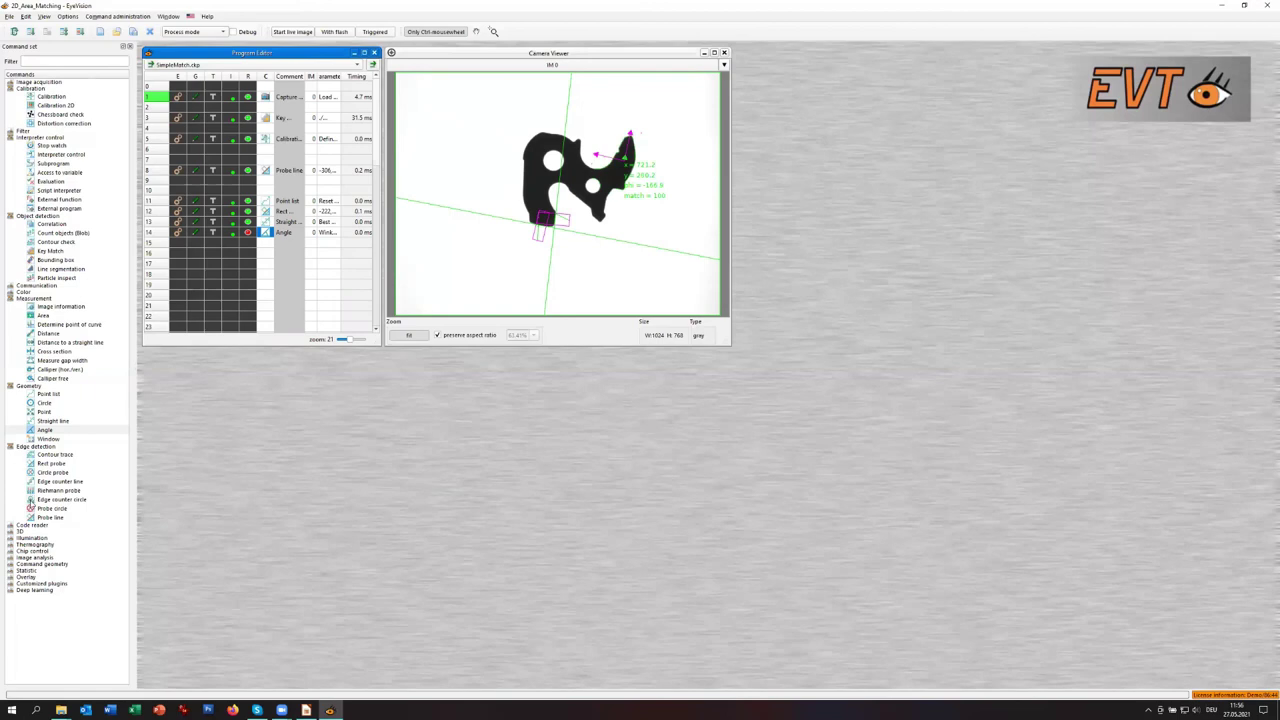
# - Add a Circle probe command on line 17 with an arc probe of about 77 outer radius over the curved notch beside the blunt arm
pyautogui.moveTo(52, 472); pyautogui.dragTo(263, 265)
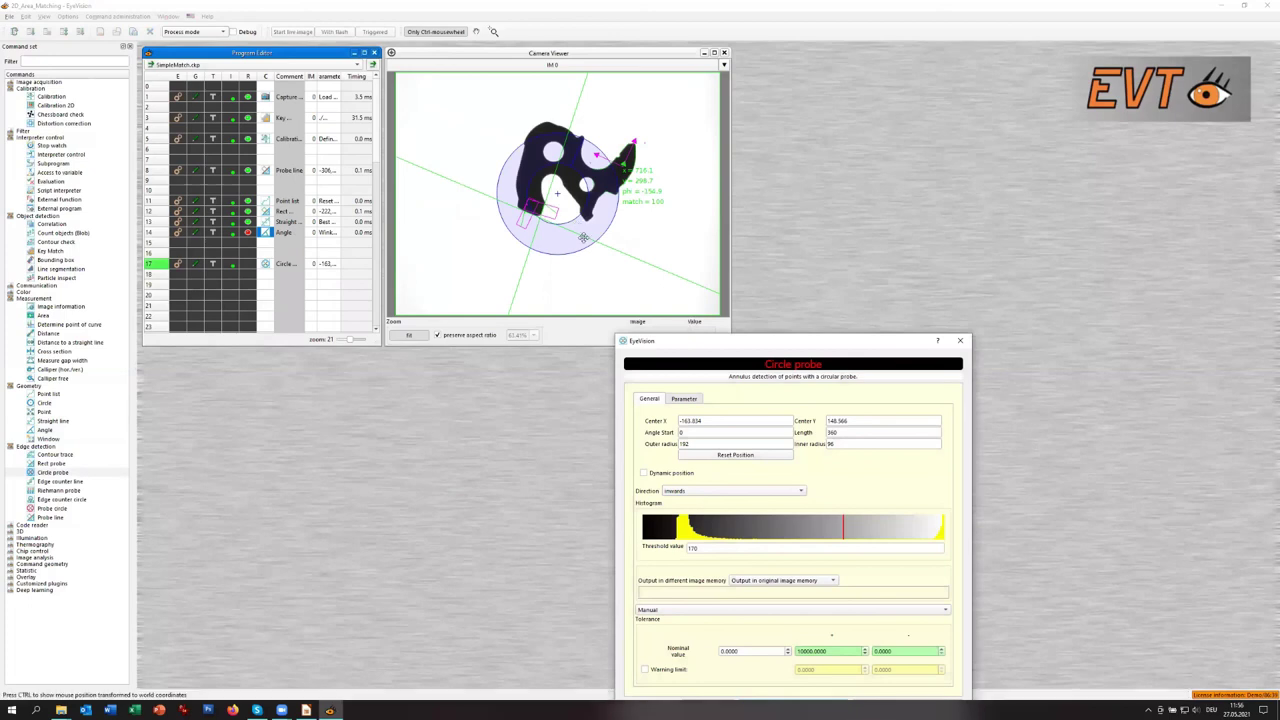
pyautogui.moveTo(581, 217); pyautogui.dragTo(567, 195)
pyautogui.moveTo(568, 151)
pyautogui.mouseDown()
pyautogui.moveTo(575, 165)
pyautogui.moveTo(536, 182)
pyautogui.moveTo(552, 147)
pyautogui.moveTo(506, 147)
pyautogui.moveTo(557, 169)
pyautogui.mouseUp()
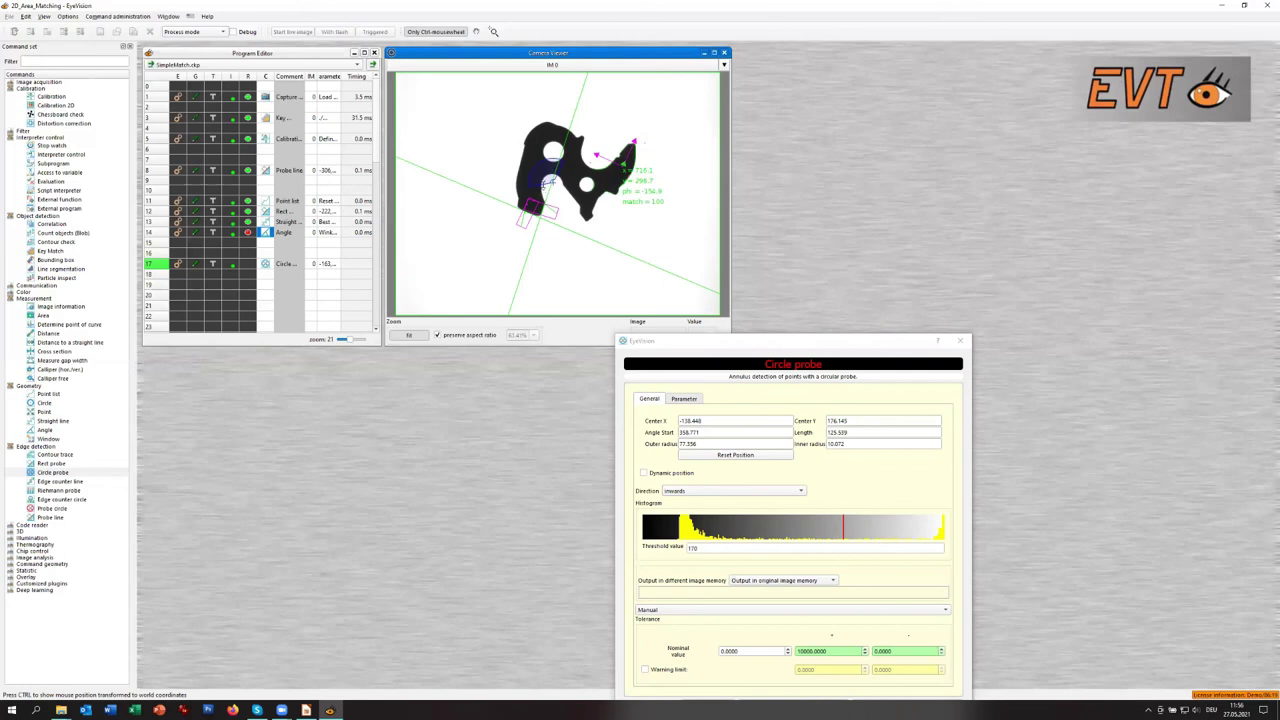
# - Set the circle probe's probing method to Automatic brightness adaptation and test it
pyautogui.click(685, 400)
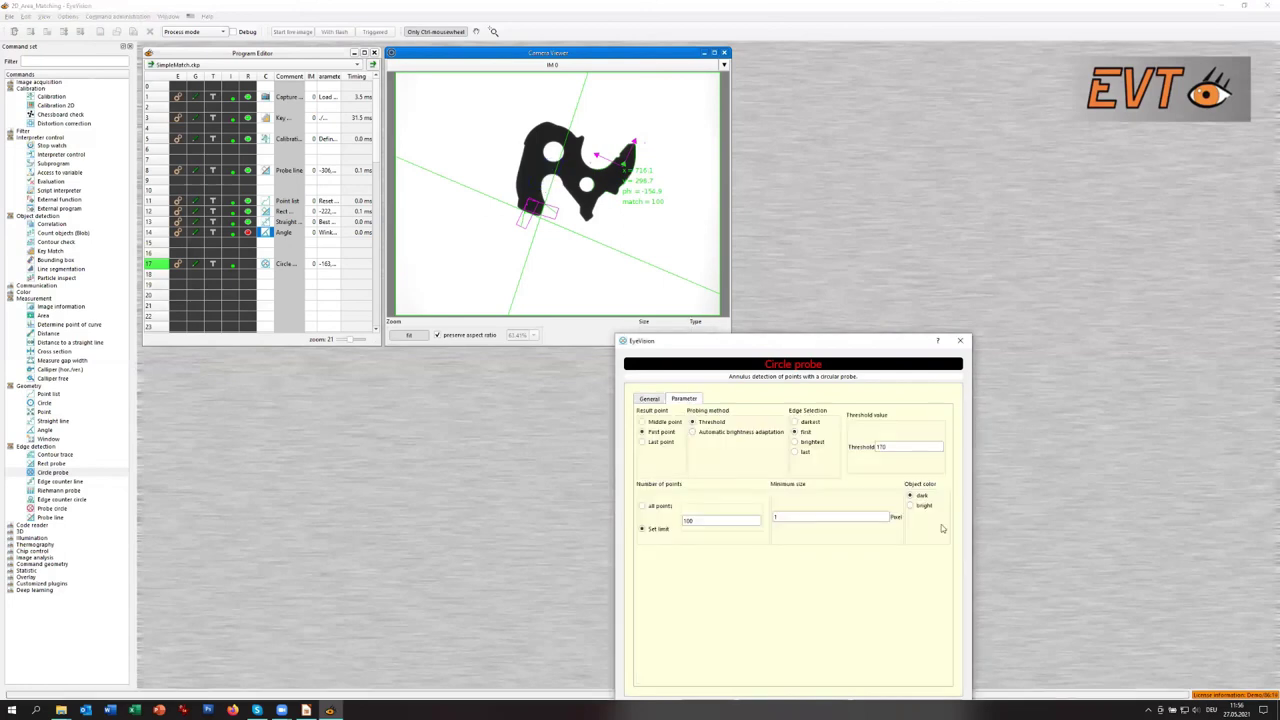
pyautogui.click(692, 432)
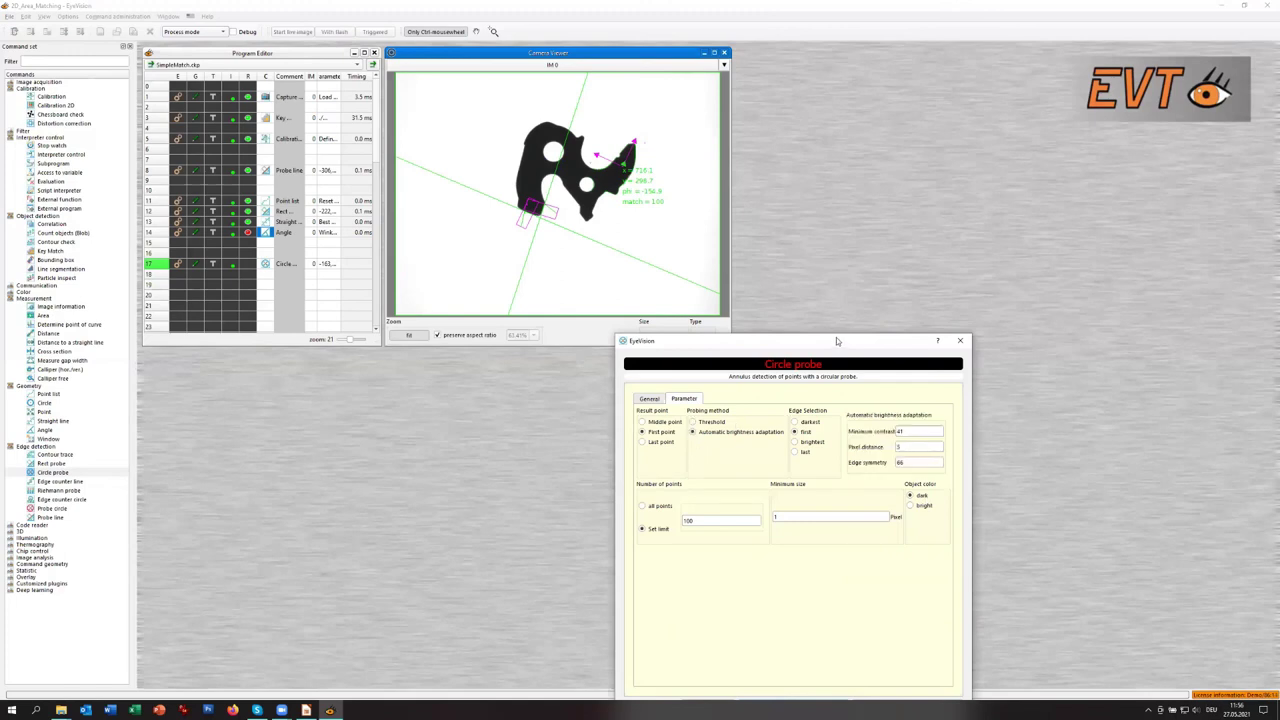
pyautogui.moveTo(836, 339); pyautogui.dragTo(909, 187)
pyautogui.click(786, 555)
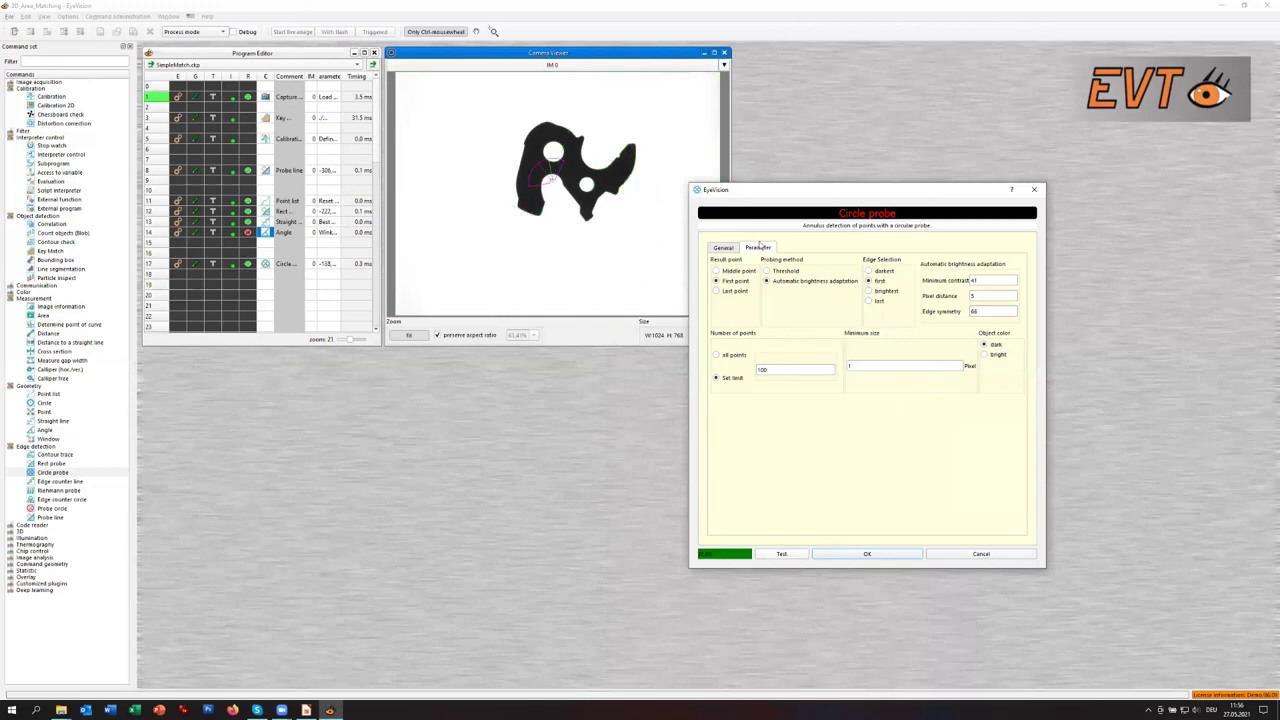
# - Set the circle probe's direction to outwards, accept the command and run the program
pyautogui.click(725, 249)
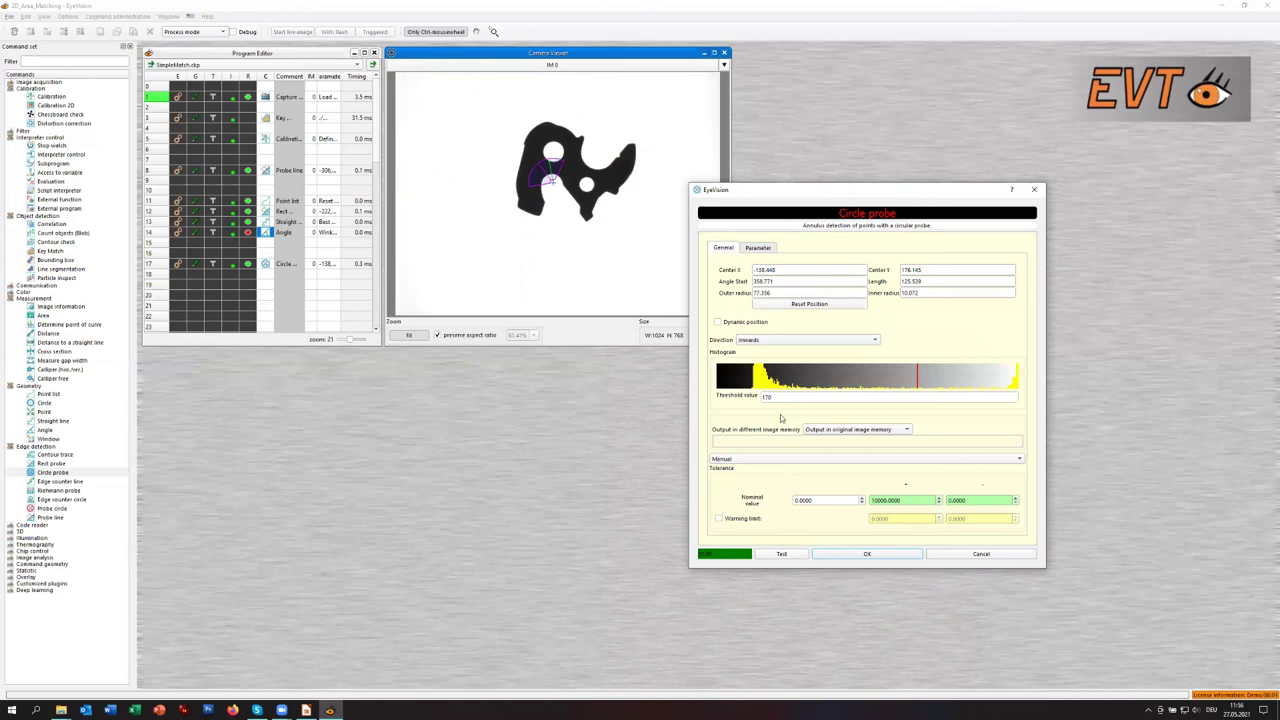
pyautogui.click(750, 341)
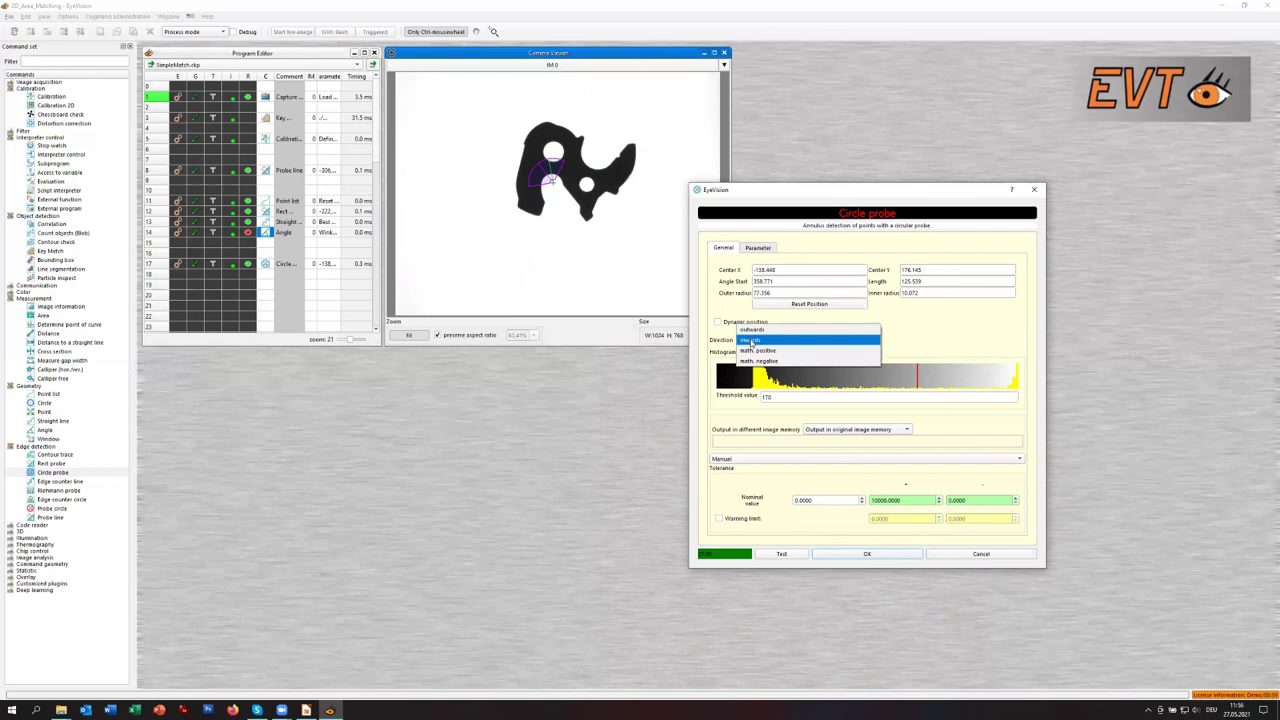
pyautogui.click(752, 486)
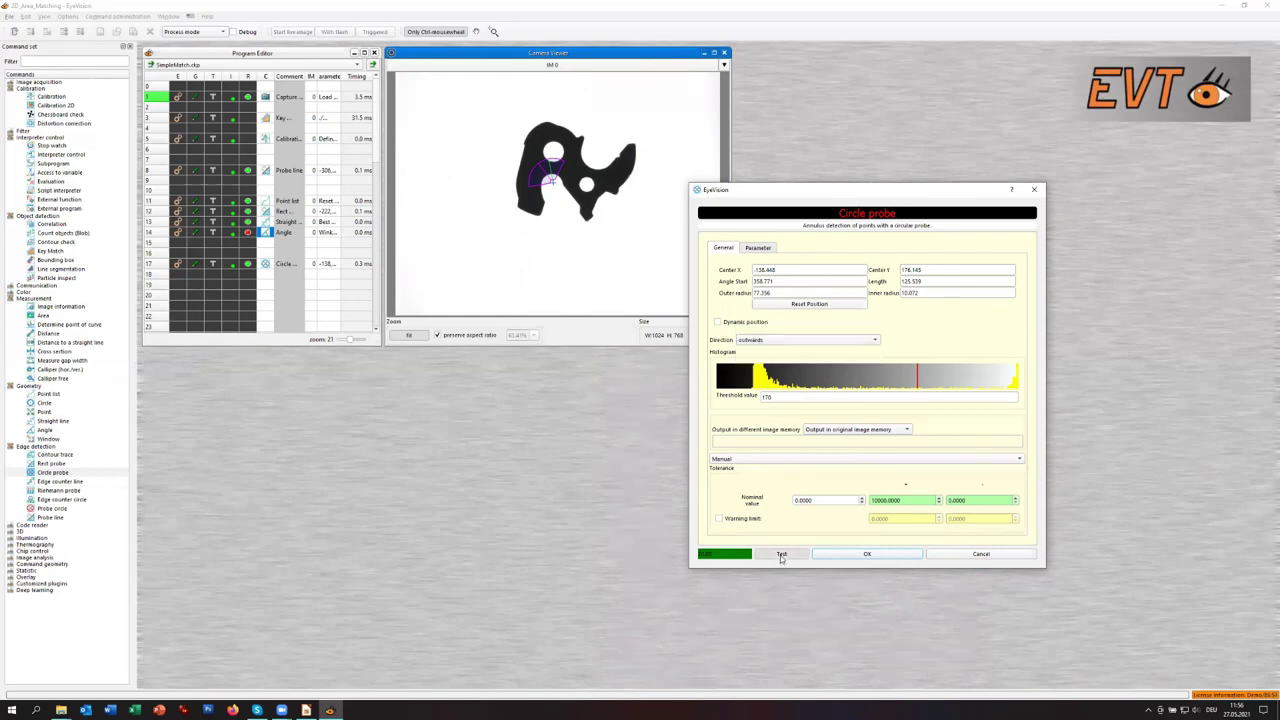
pyautogui.click(889, 554)
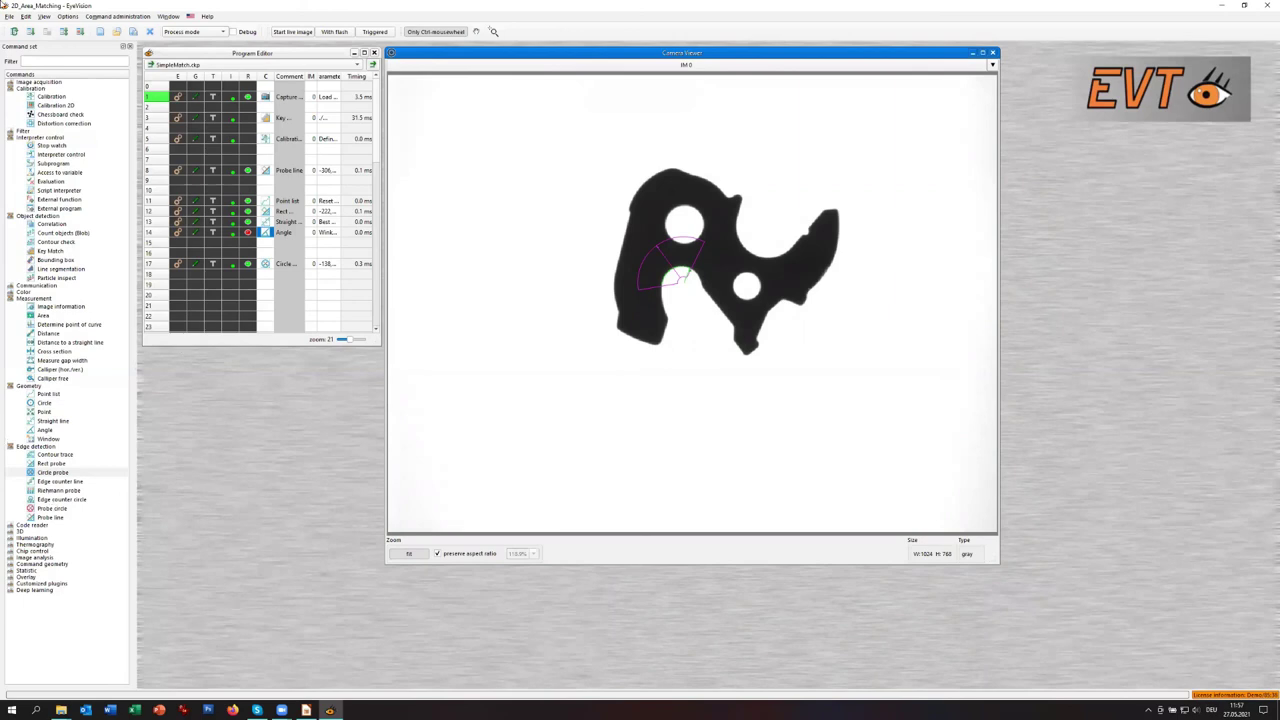
pyautogui.click(31, 31)
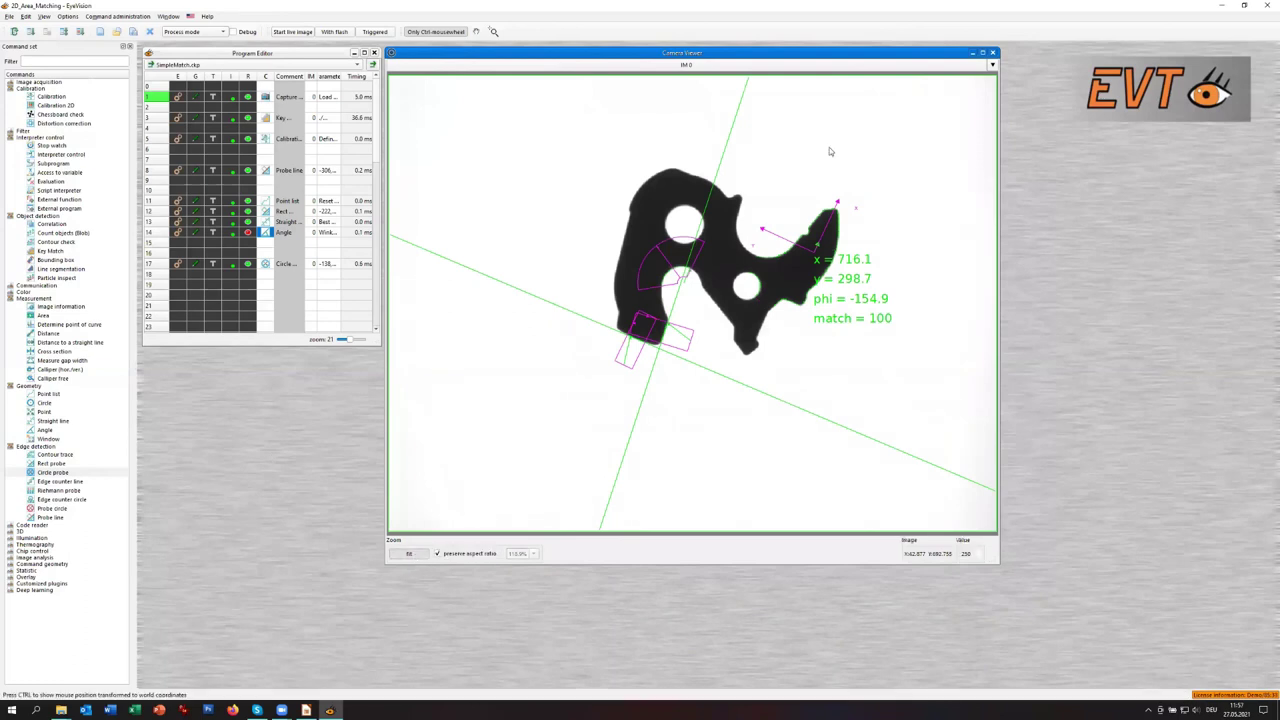
# - Open the project file project.ev4proj from the 2D_WebGear folder in 2D_Area_Examples
pyautogui.click(9, 16)
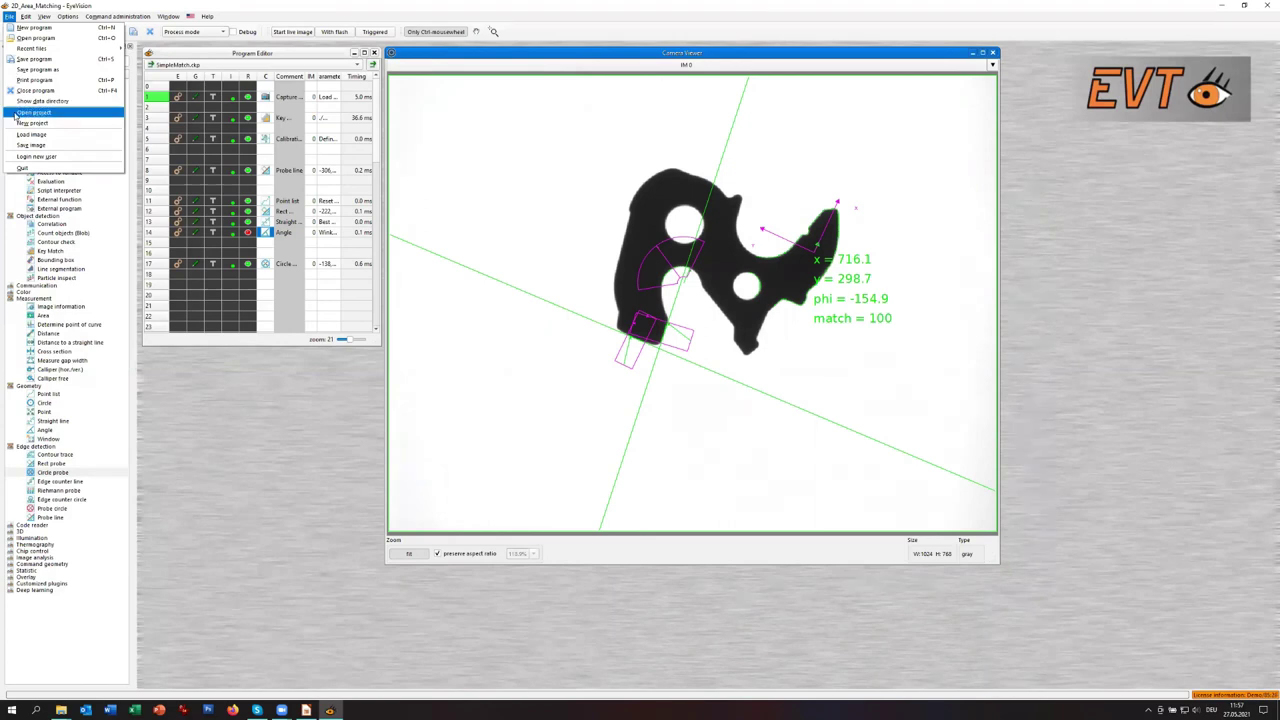
pyautogui.click(15, 113)
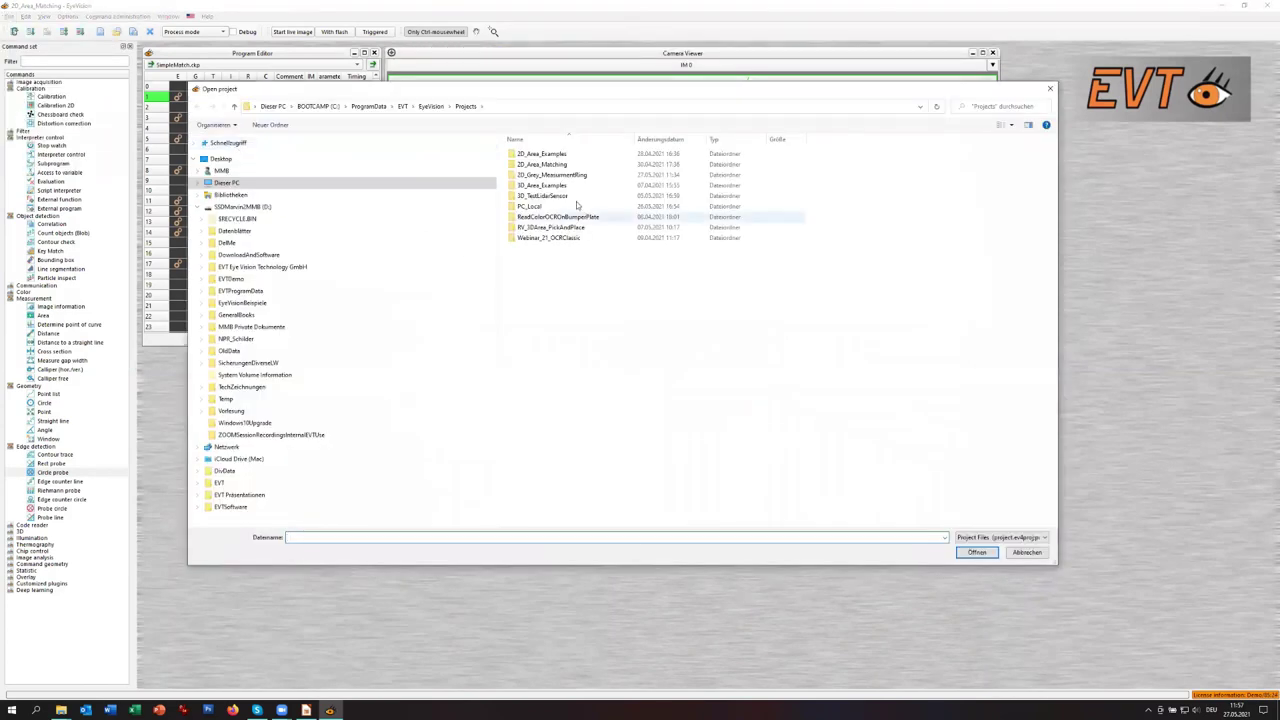
pyautogui.doubleClick(540, 154)
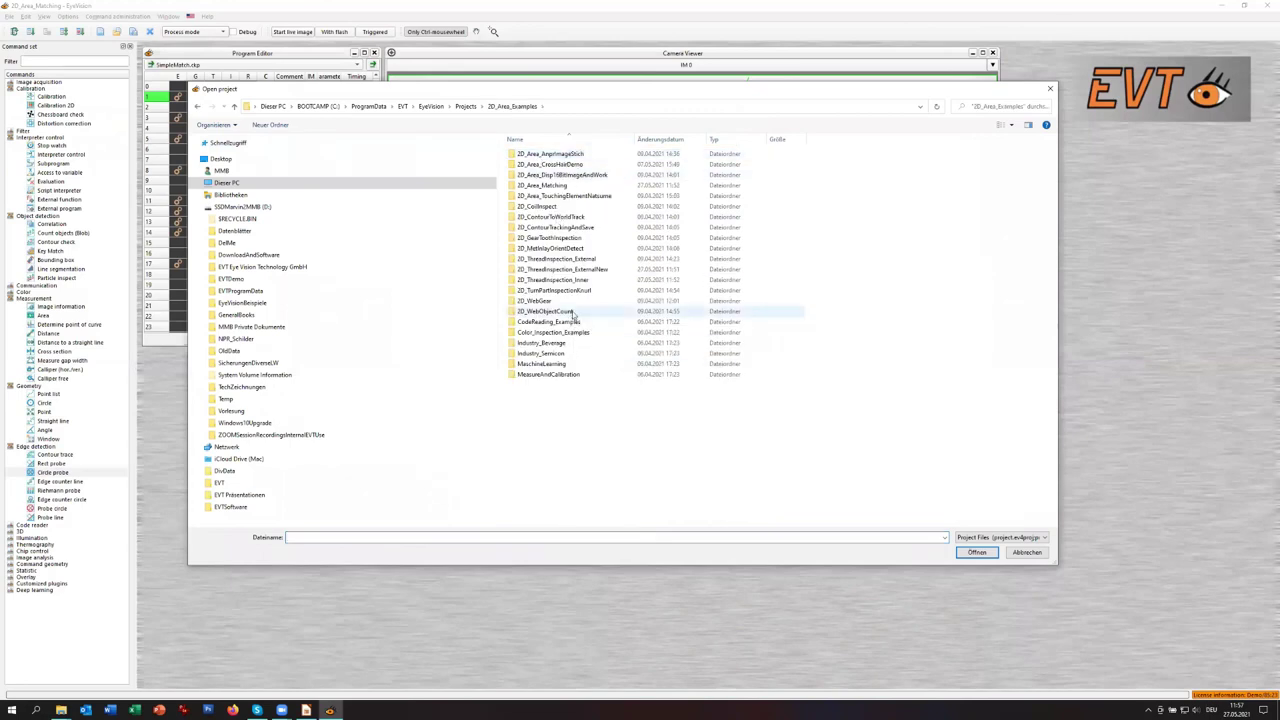
pyautogui.doubleClick(562, 303)
pyautogui.click(553, 281)
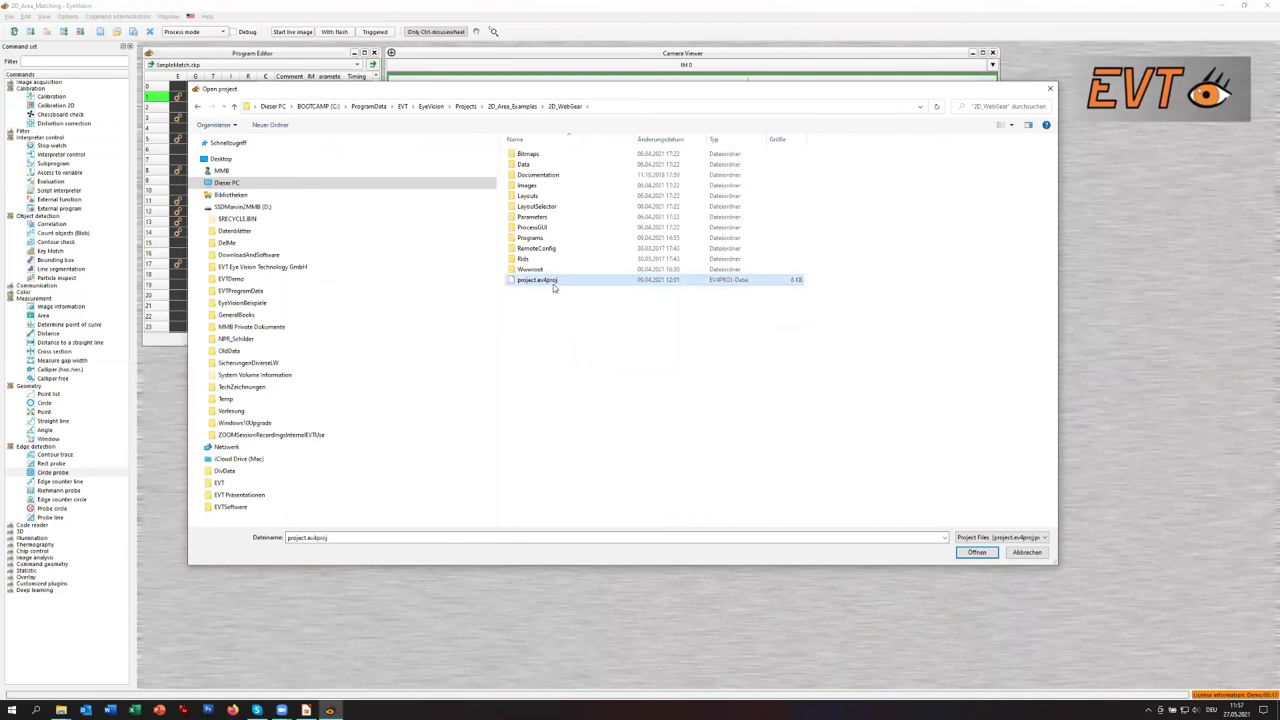
pyautogui.doubleClick(553, 284)
pyautogui.click(710, 370)
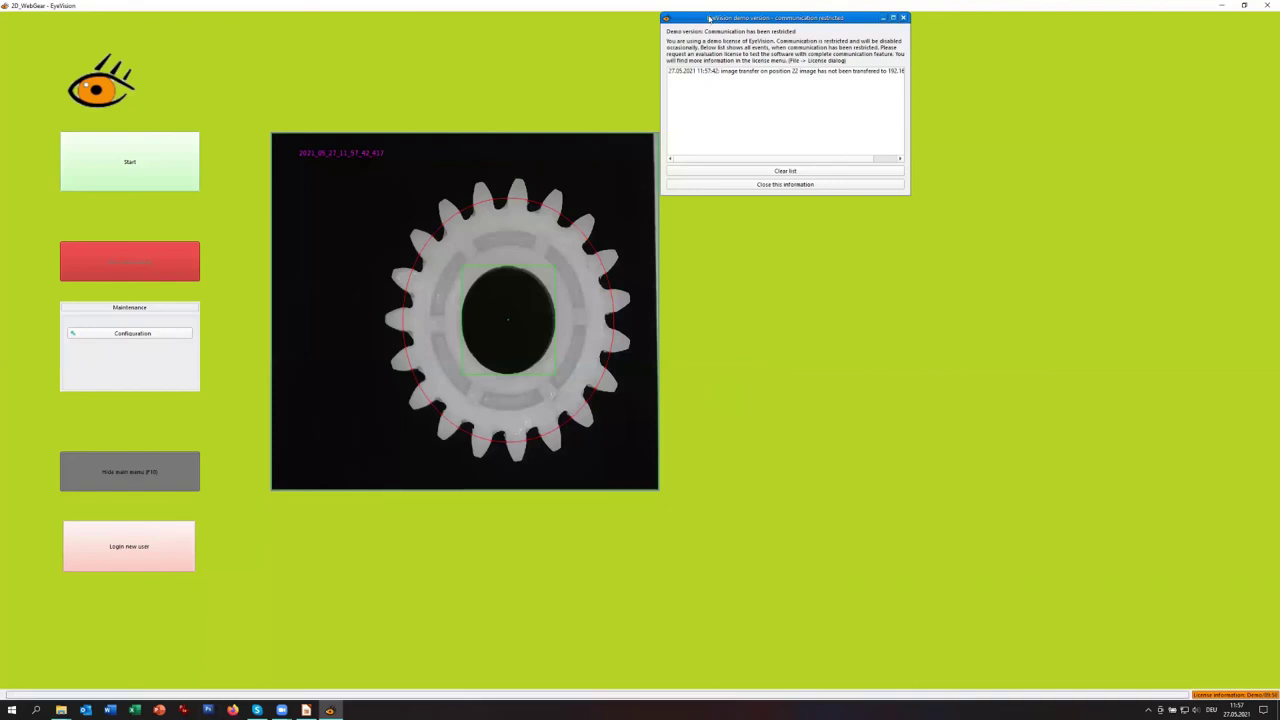
# - Move the demo version notice away from the gear image, then start, stop and restart the gear inspection
pyautogui.moveTo(733, 19); pyautogui.dragTo(1020, 206)
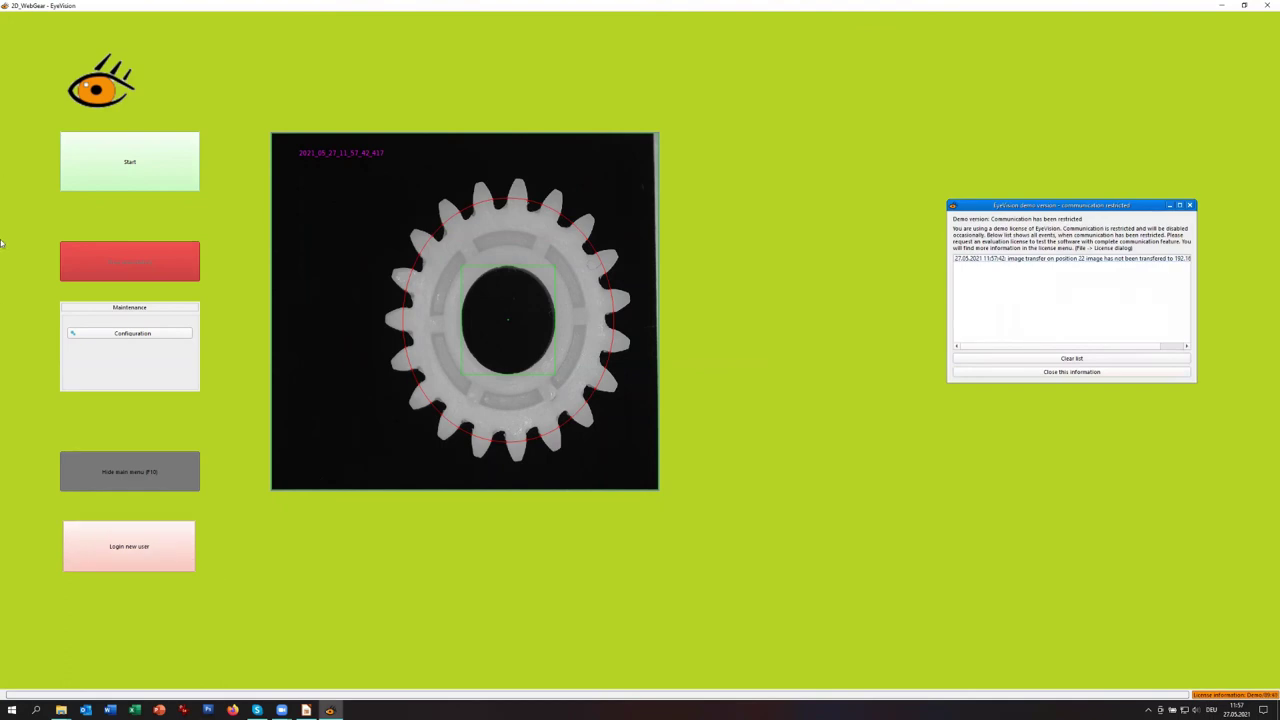
pyautogui.click(130, 166)
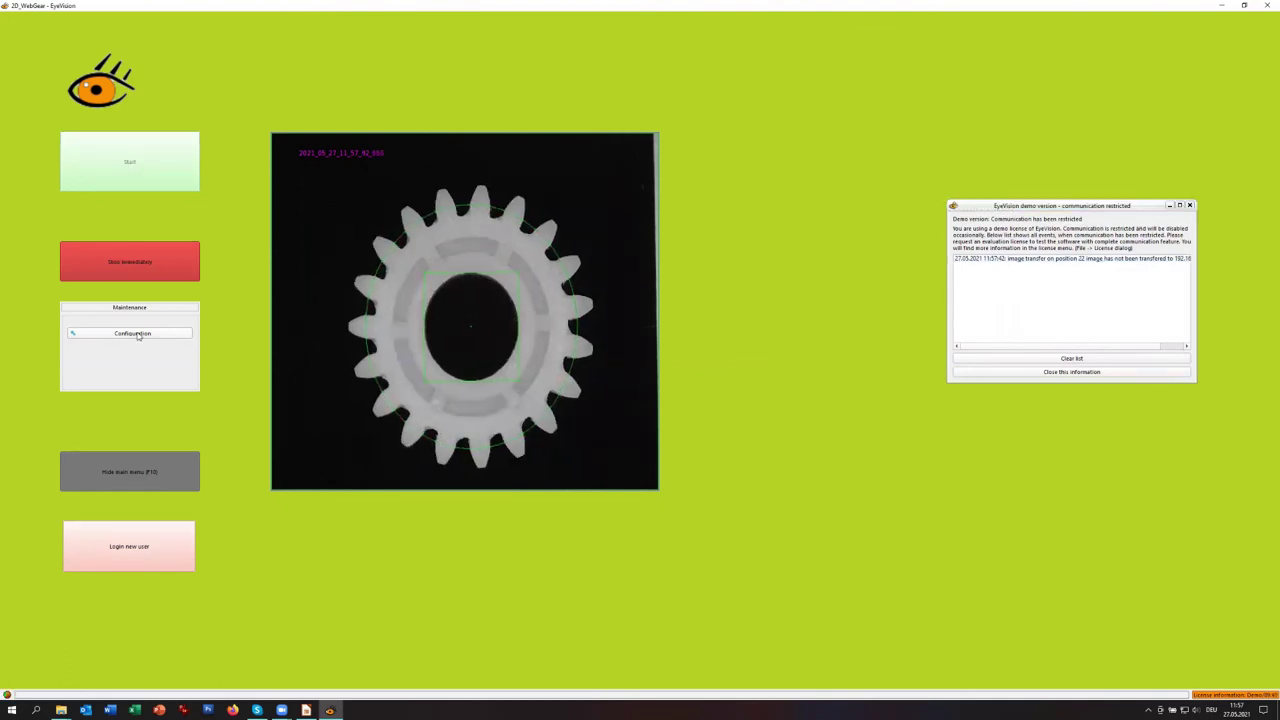
pyautogui.click(142, 269)
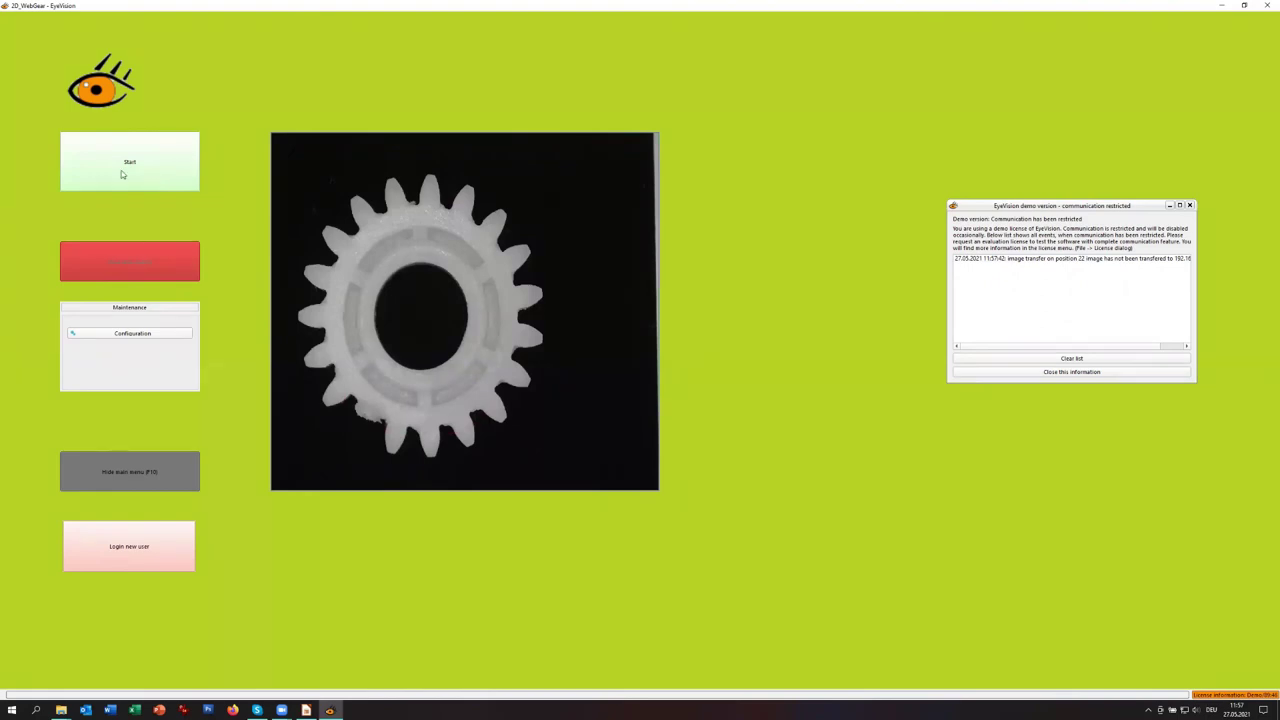
pyautogui.click(121, 164)
pyautogui.click(130, 166)
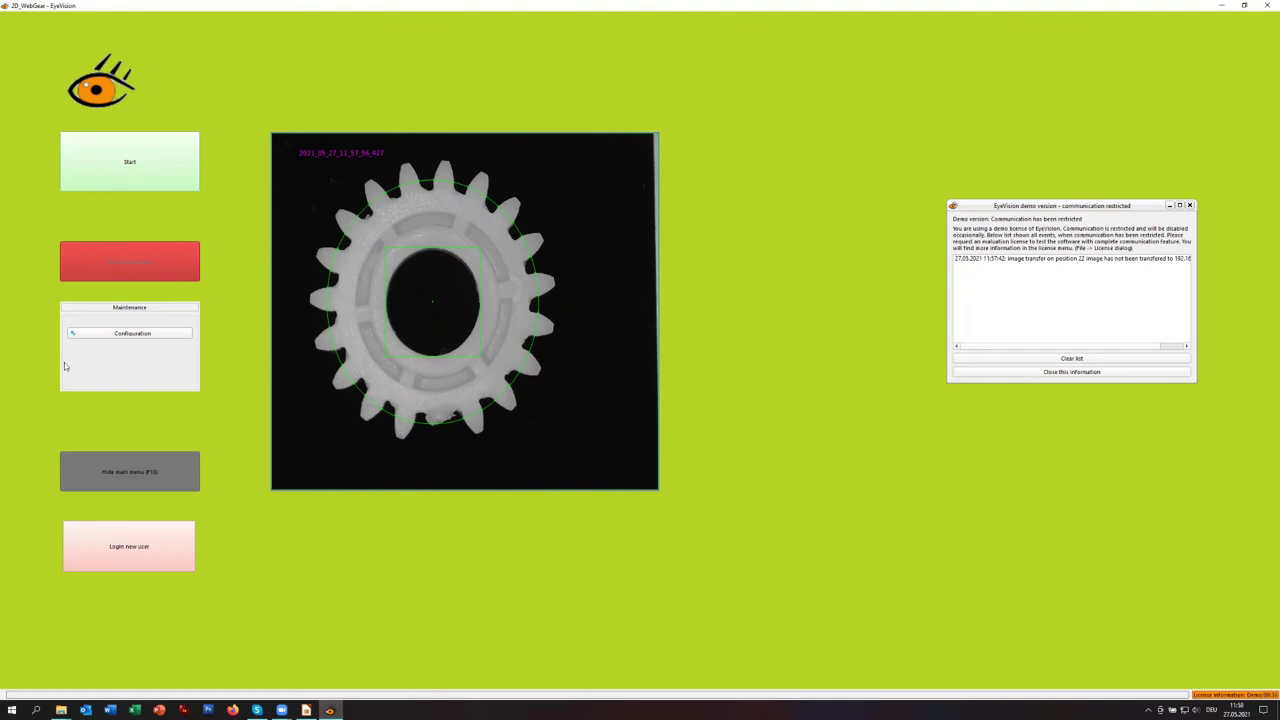
# - Open the gear inspection's configuration and raise the checking circle's radius to about 389
pyautogui.click(124, 335)
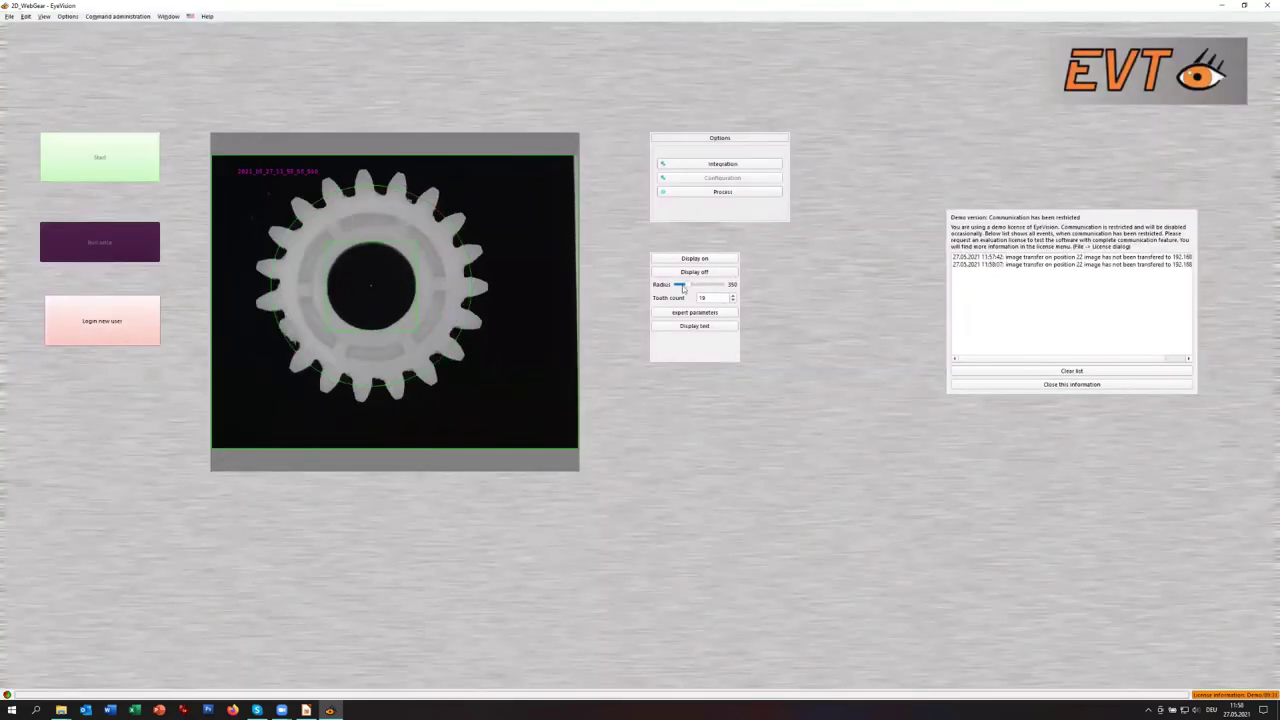
pyautogui.moveTo(690, 287); pyautogui.dragTo(706, 289)
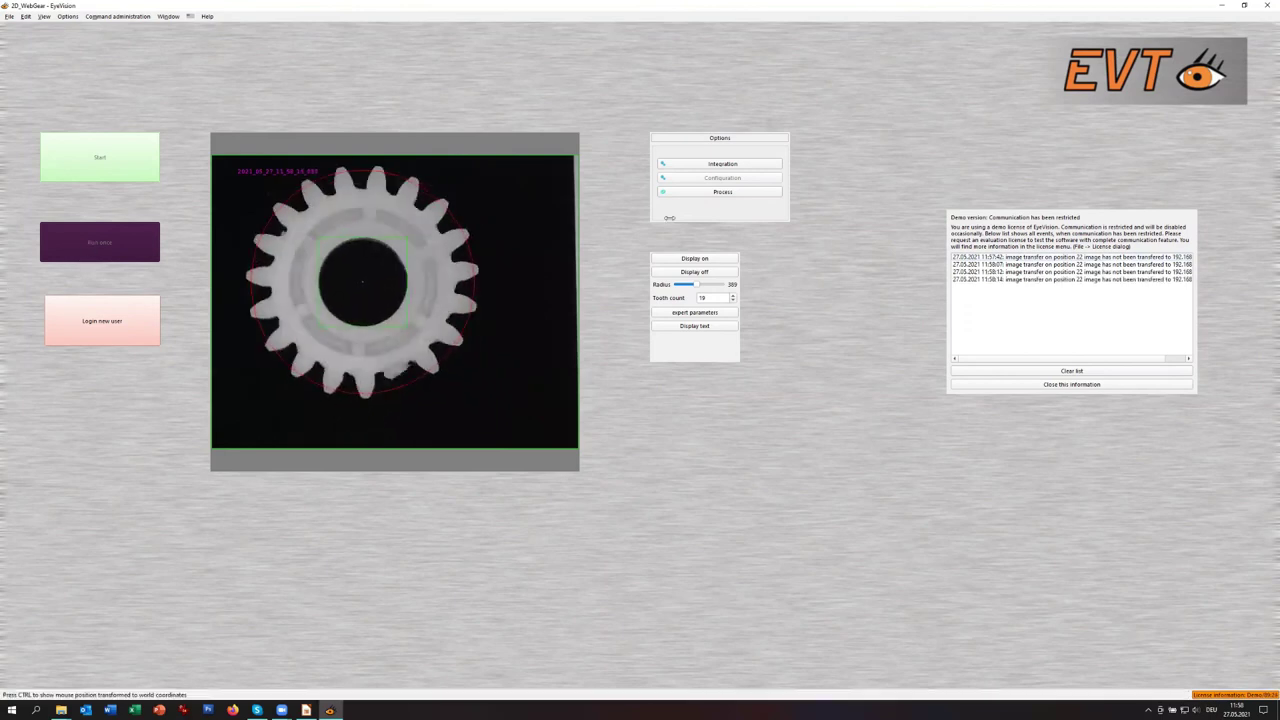
# - Switch the gear inspection to integration mode and inspect the settings of the image transfer command in line 22 without changing them
pyautogui.click(735, 161)
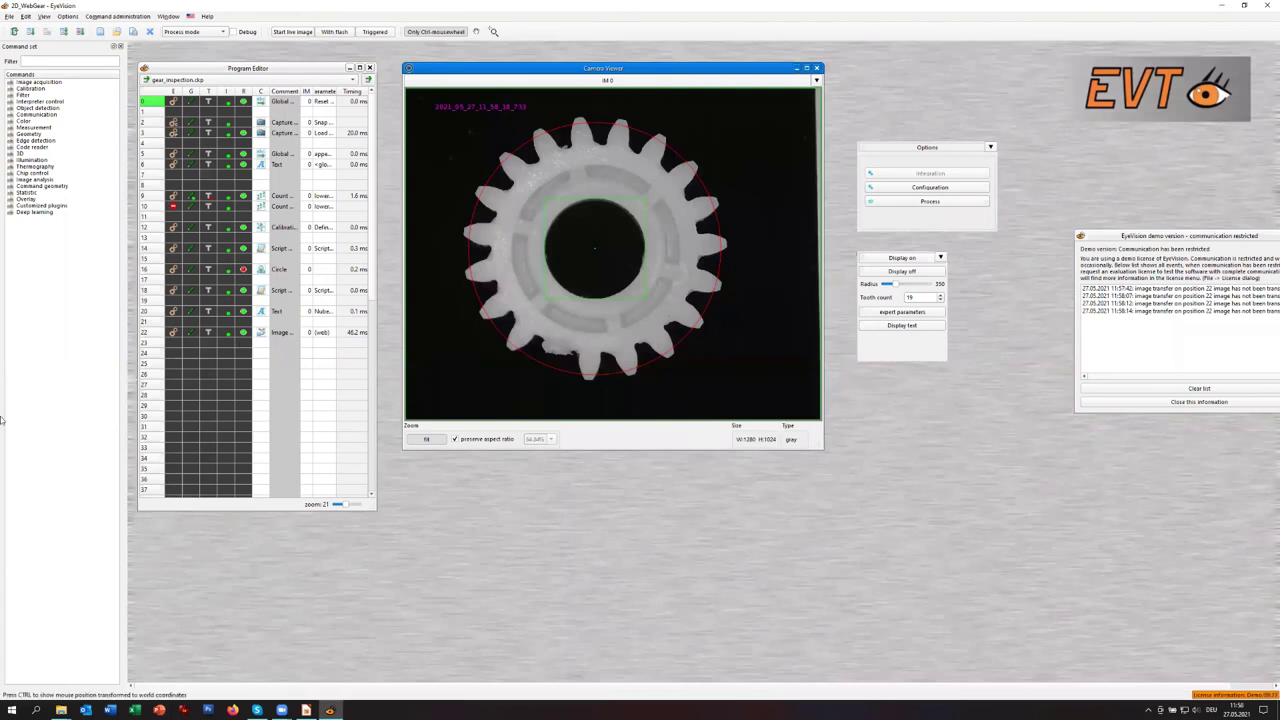
pyautogui.moveTo(1214, 241); pyautogui.dragTo(1120, 457)
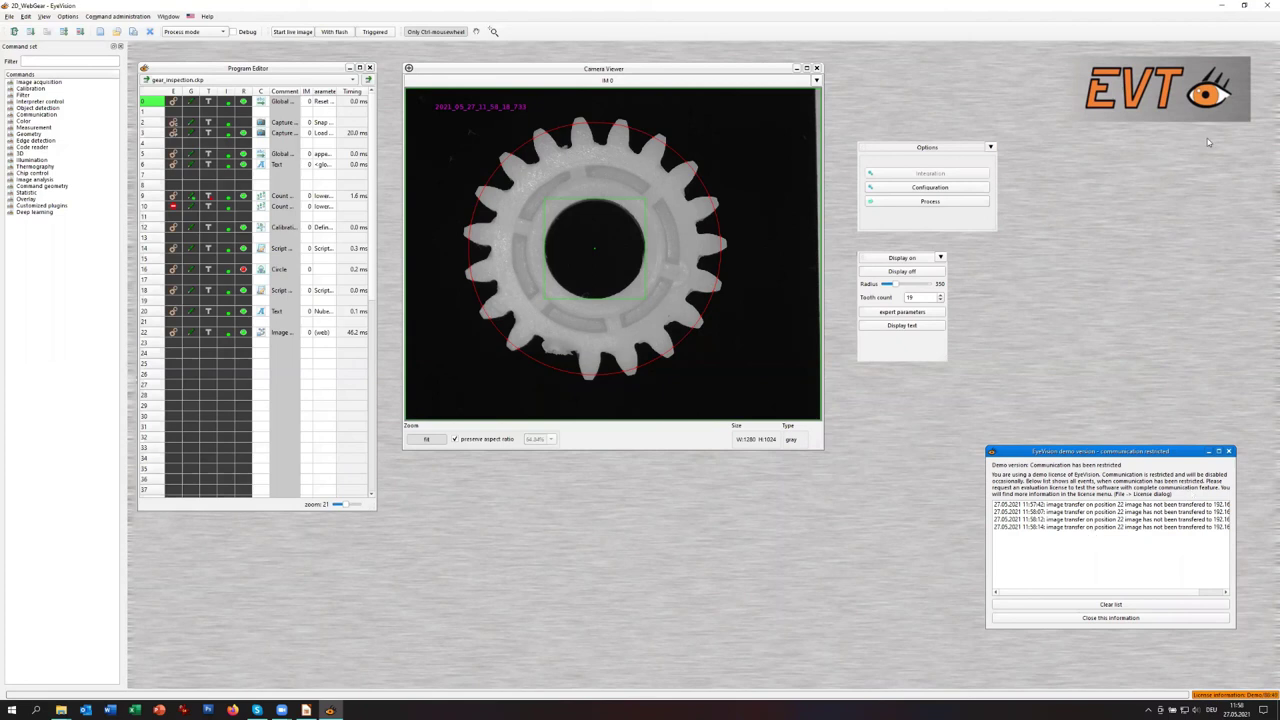
pyautogui.rightClick(260, 338)
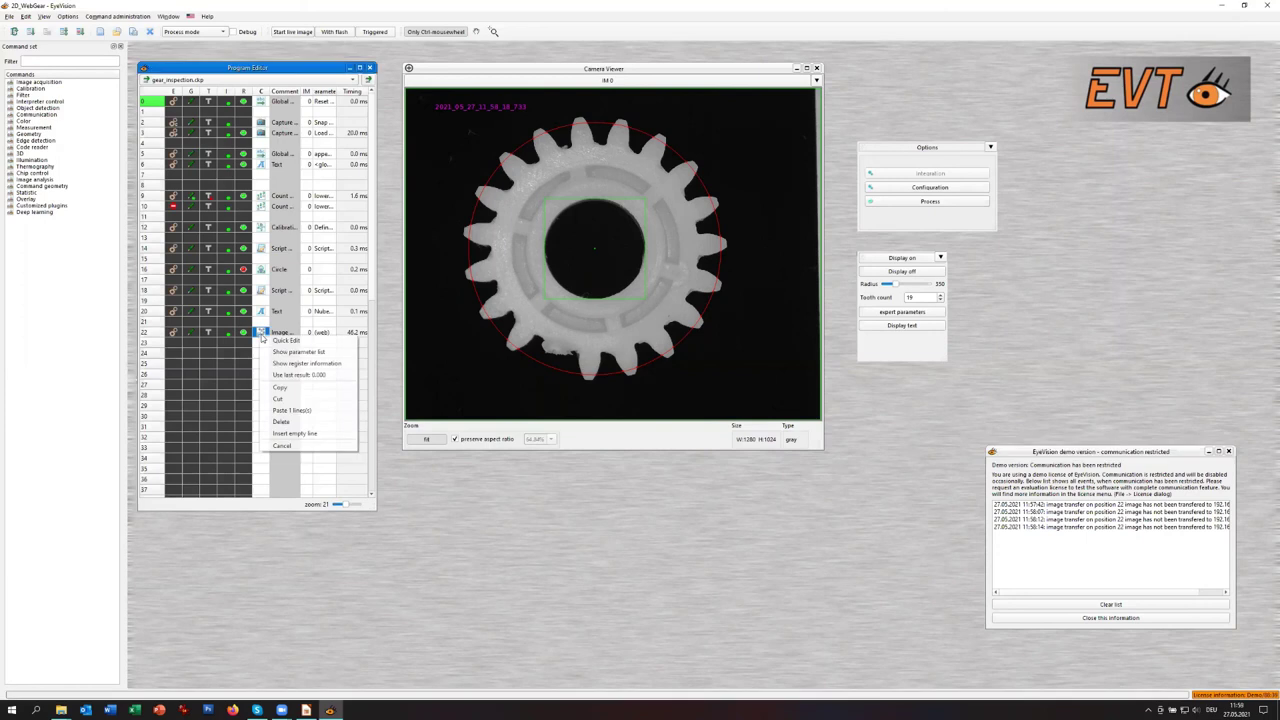
pyautogui.click(276, 342)
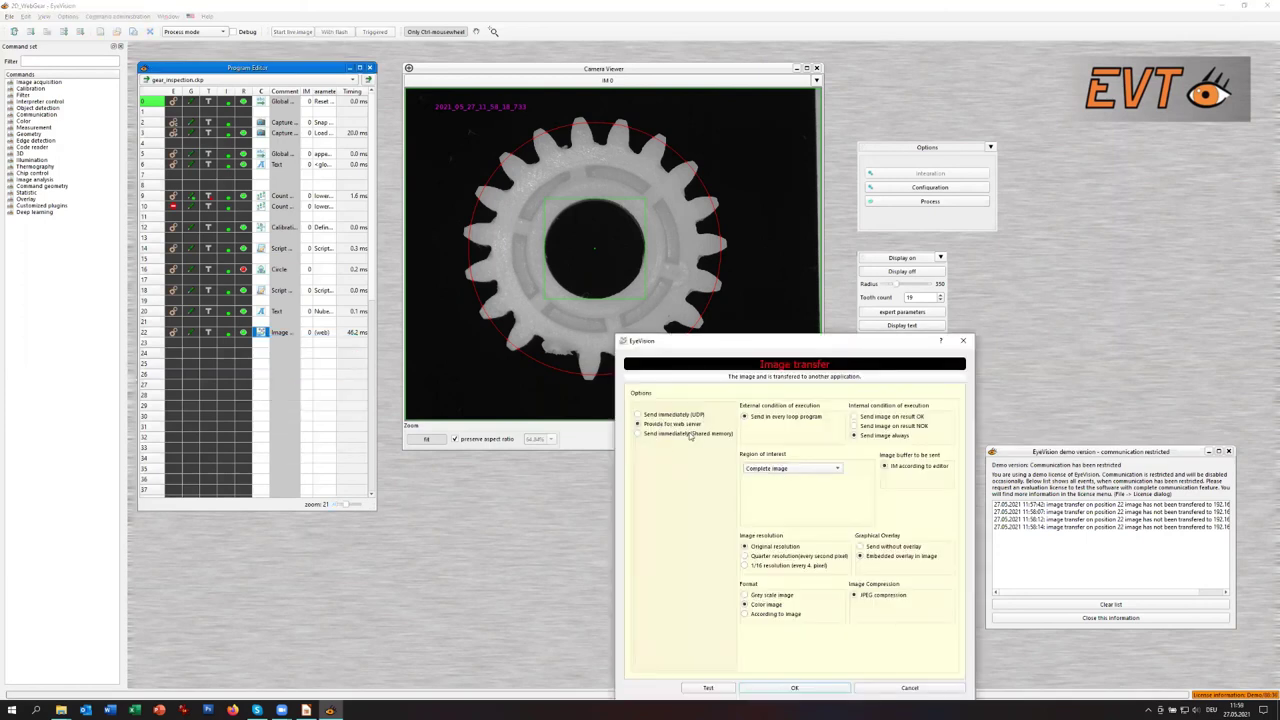
pyautogui.click(964, 342)
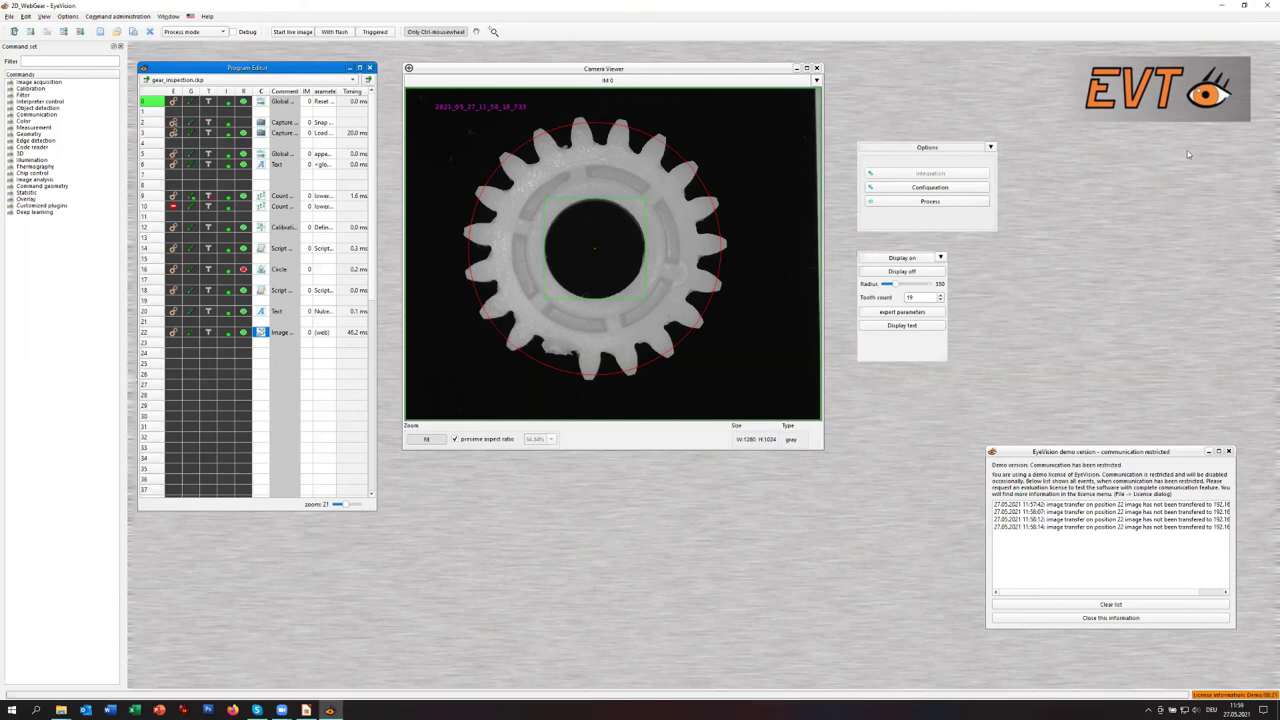
# - Restore the maximized EyeVision window, move it up and enlarge it so the program editor and gear image are visible
pyautogui.click(1244, 6)
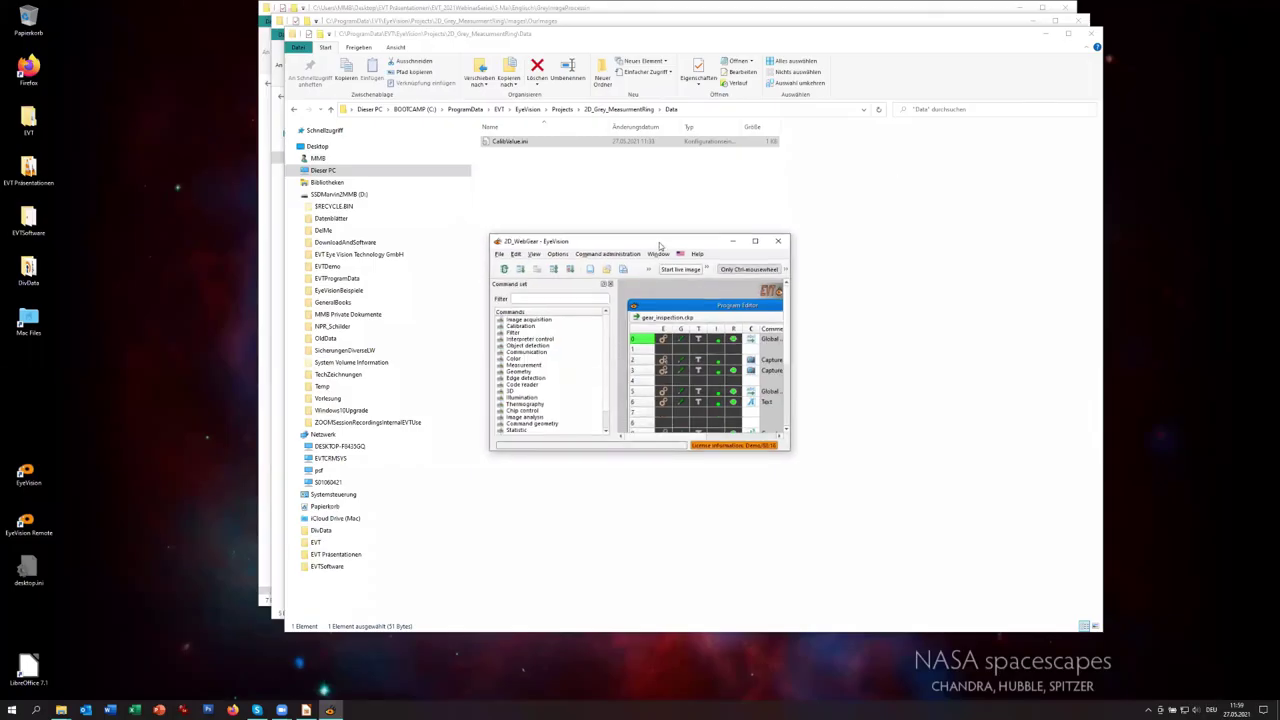
pyautogui.moveTo(659, 245); pyautogui.dragTo(655, 19)
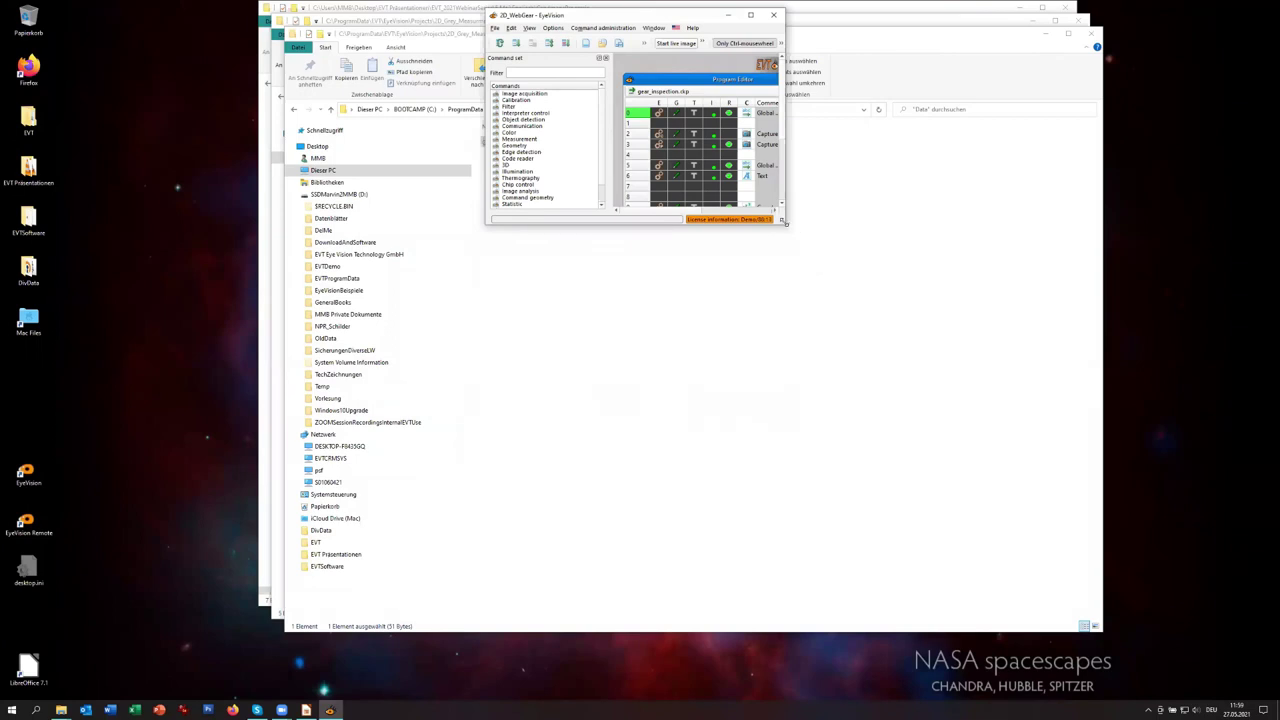
pyautogui.moveTo(785, 222); pyautogui.dragTo(1238, 593)
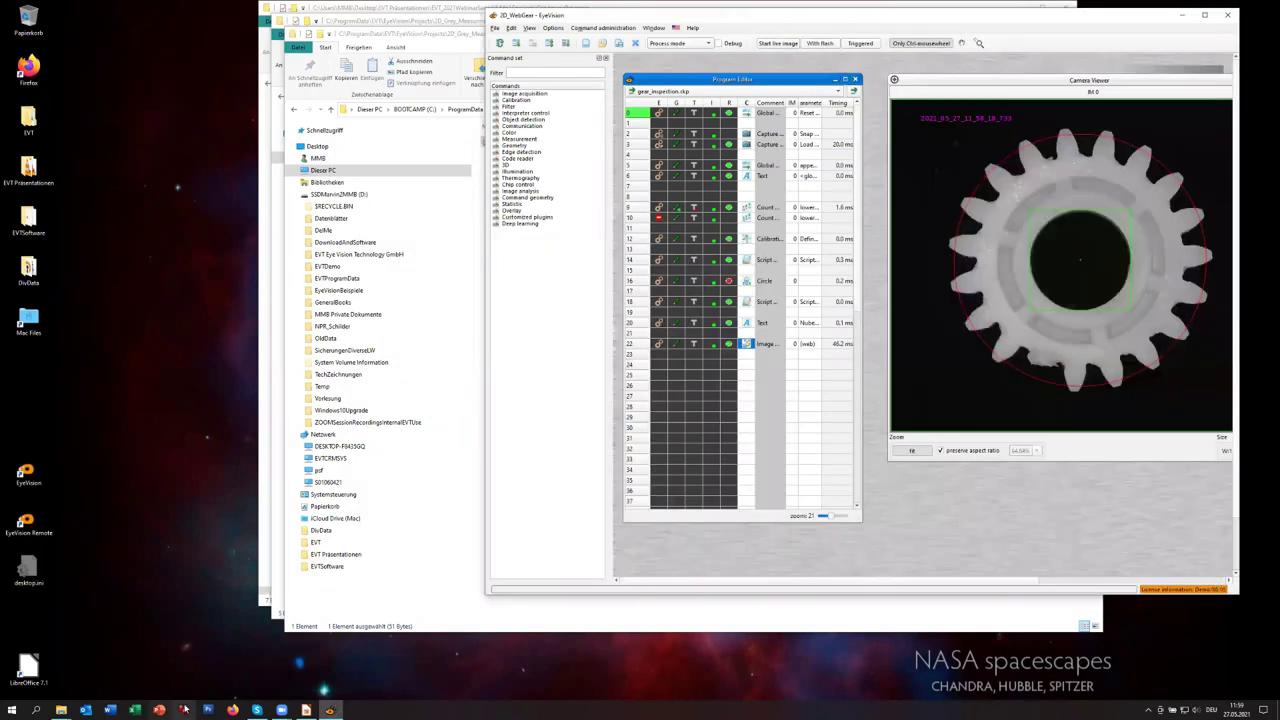
# - Switch to Firefox, accept Google's cookie consent and try to load the address 127.0.0.1:8080
pyautogui.click(233, 710)
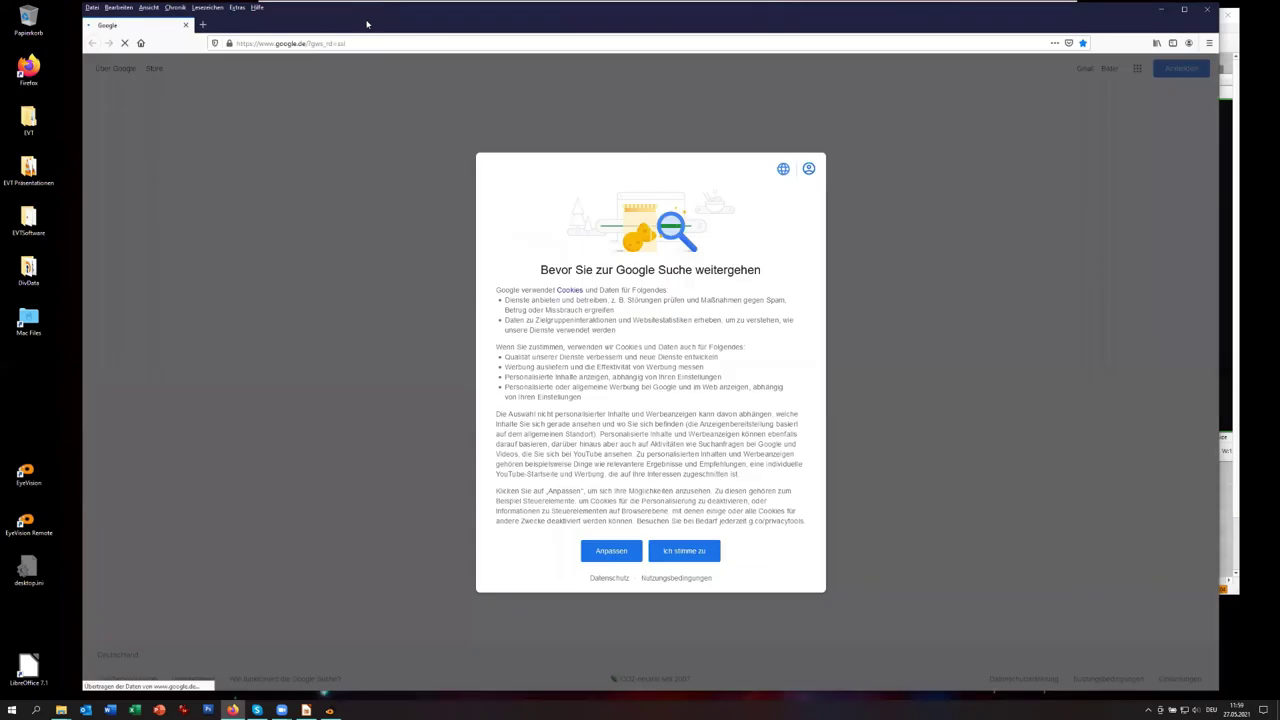
pyautogui.moveTo(366, 24); pyautogui.dragTo(321, 28)
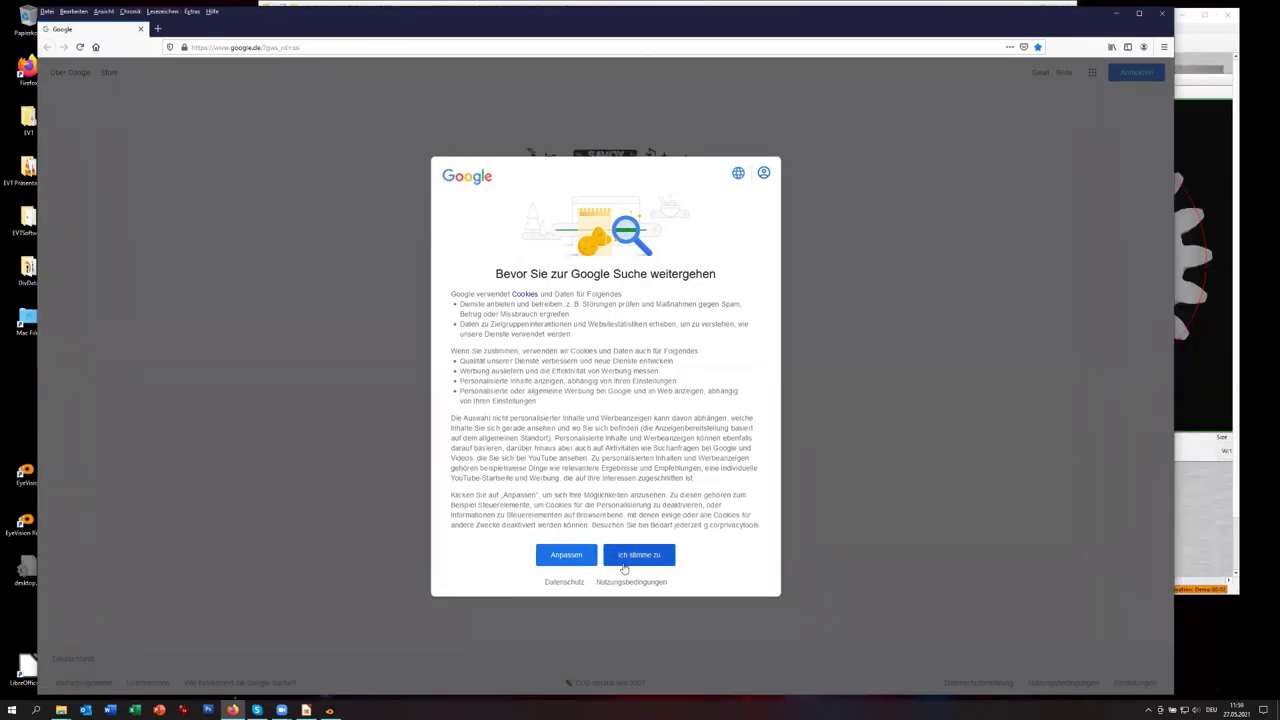
pyautogui.click(628, 556)
pyautogui.click(394, 48)
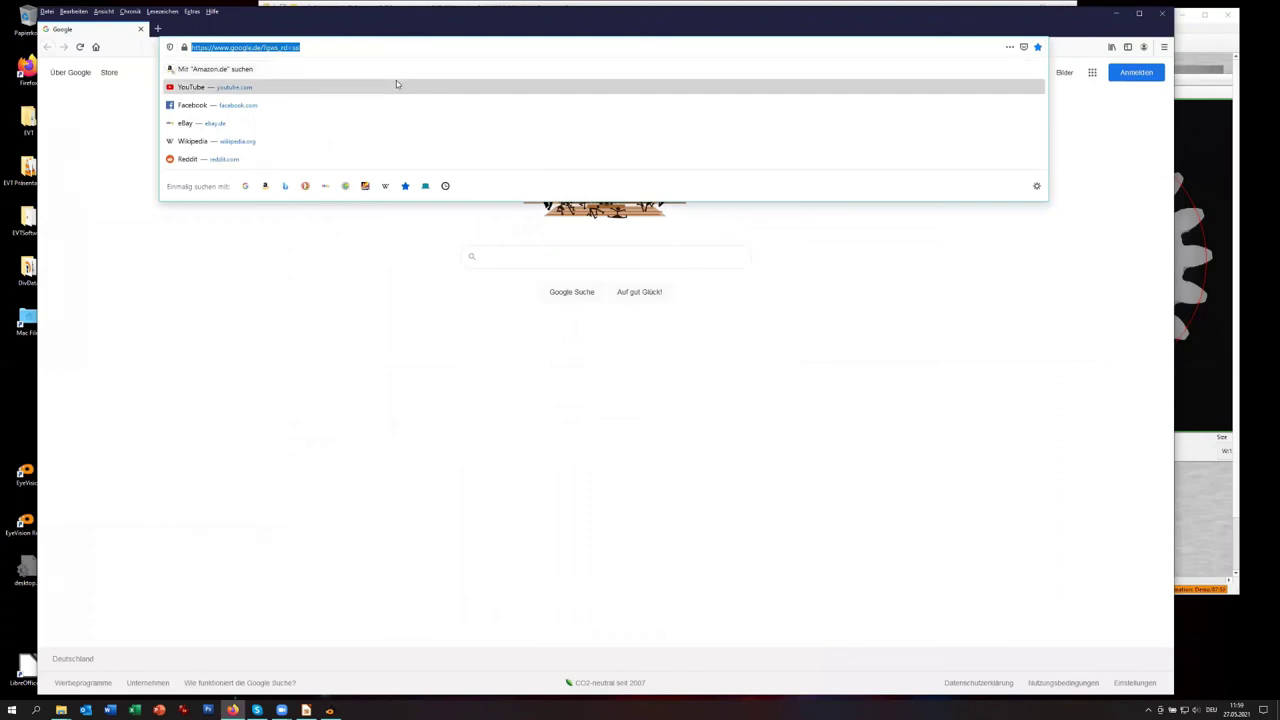
pyautogui.write('127')
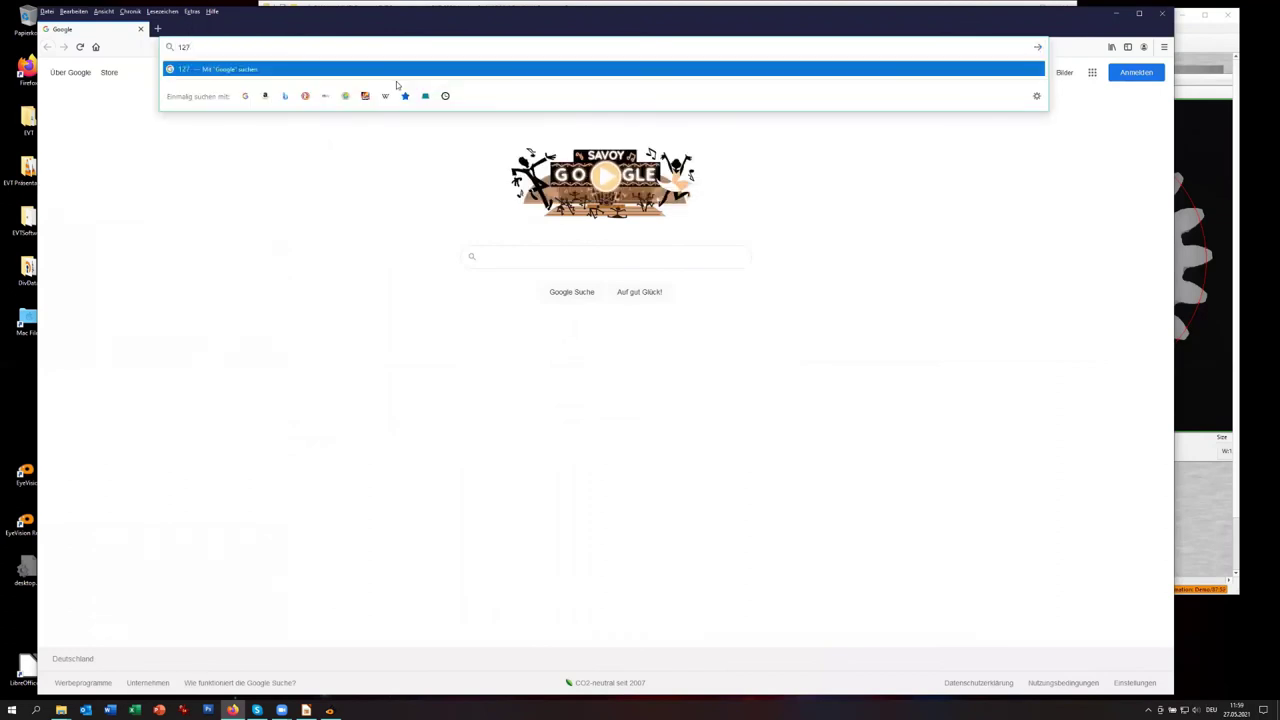
pyautogui.write('.0.0.1:8080')
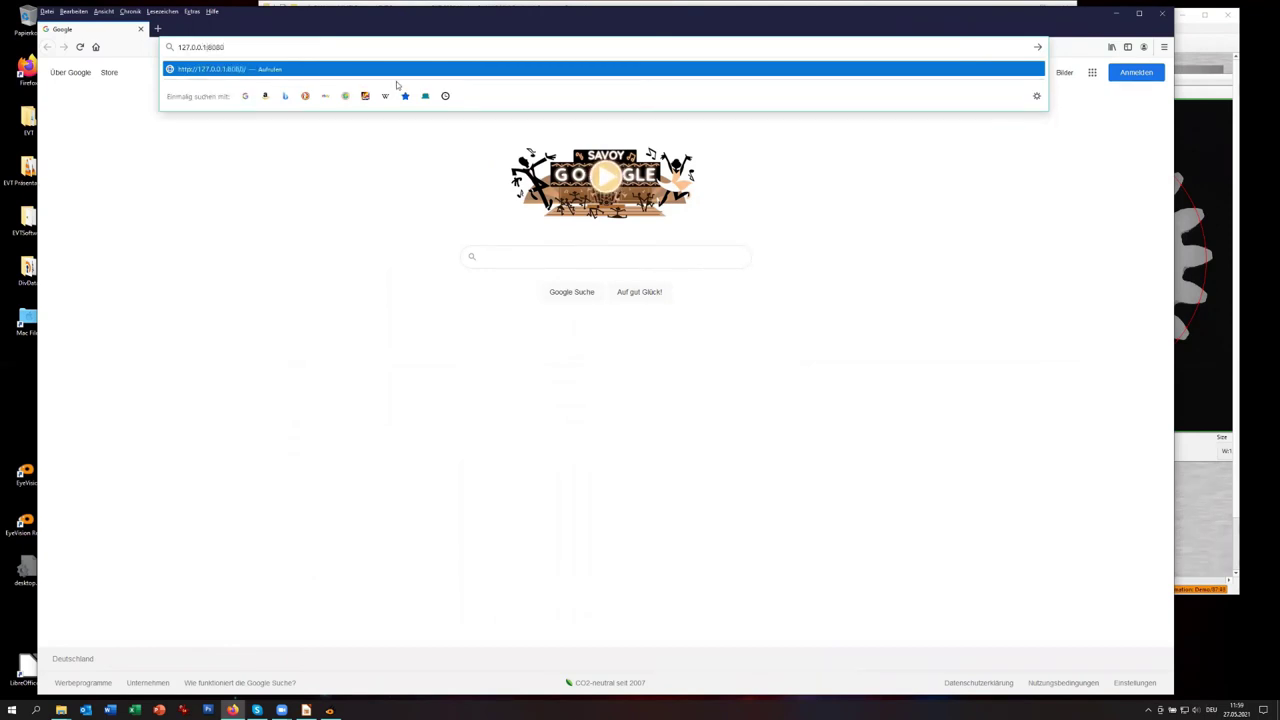
pyautogui.press('Return')
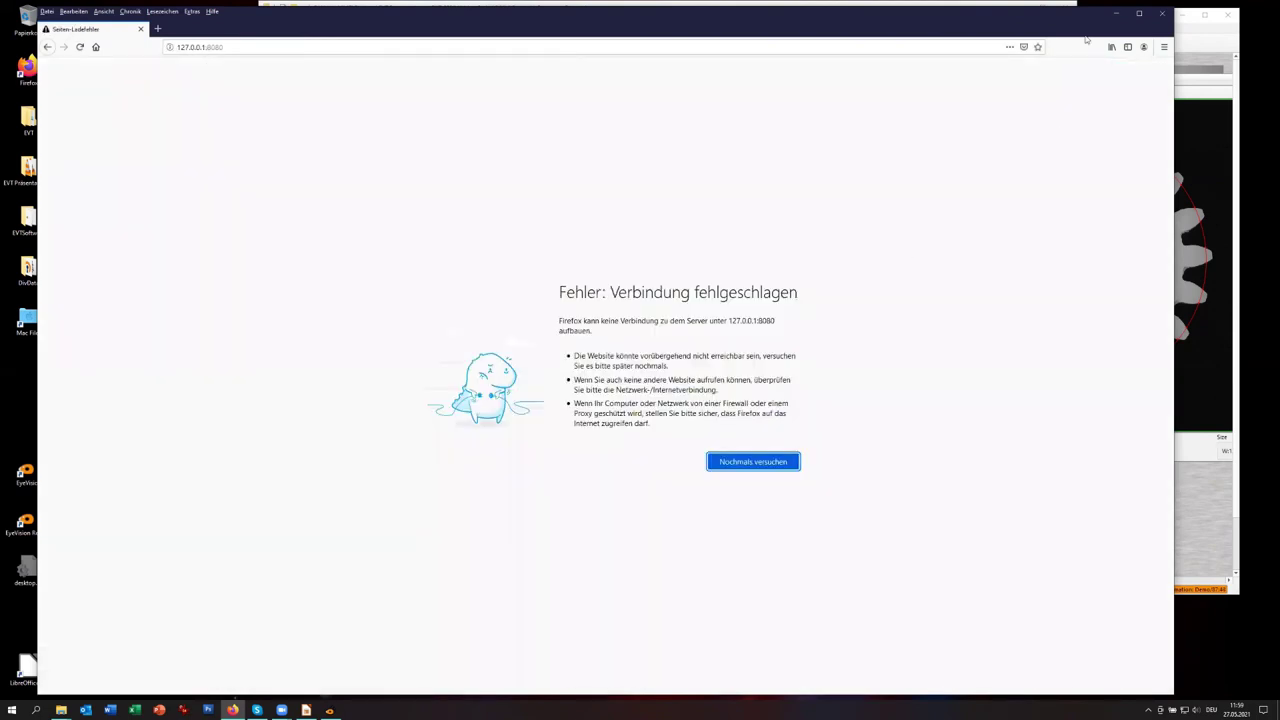
# - Return to EyeVision and inspect the project's web server settings for program control in the application parameters
pyautogui.click(1114, 14)
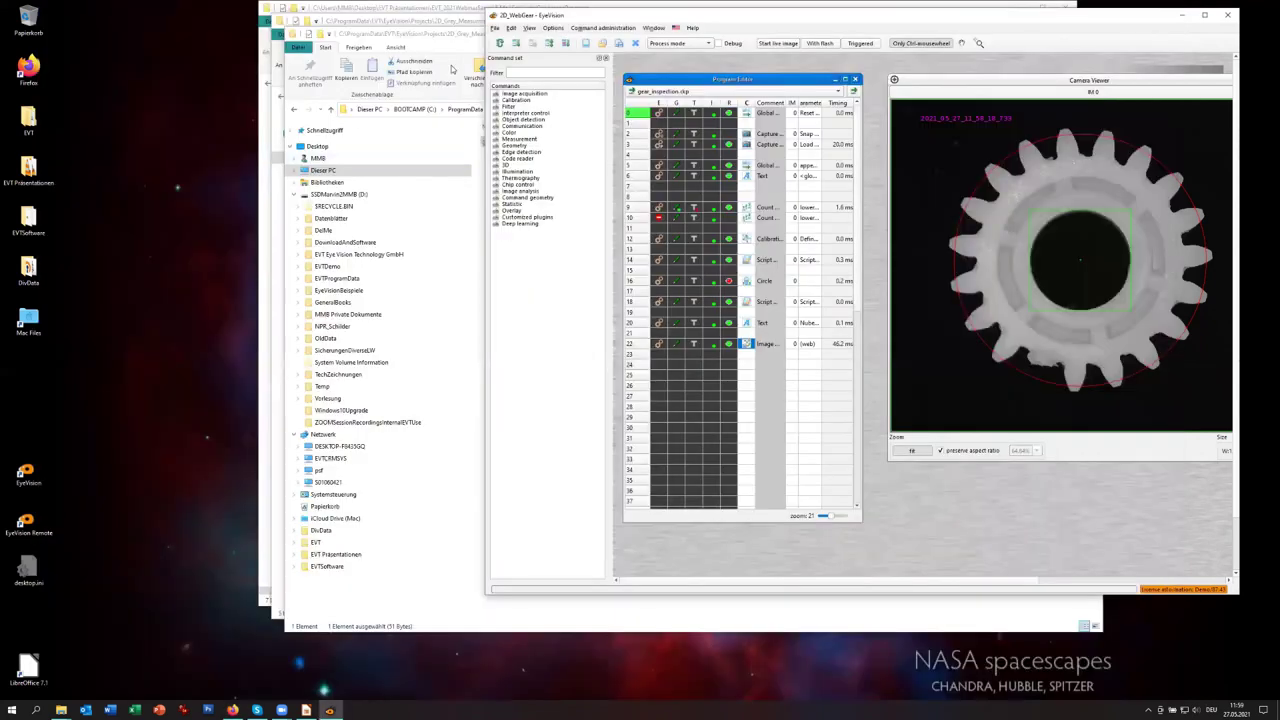
pyautogui.click(553, 28)
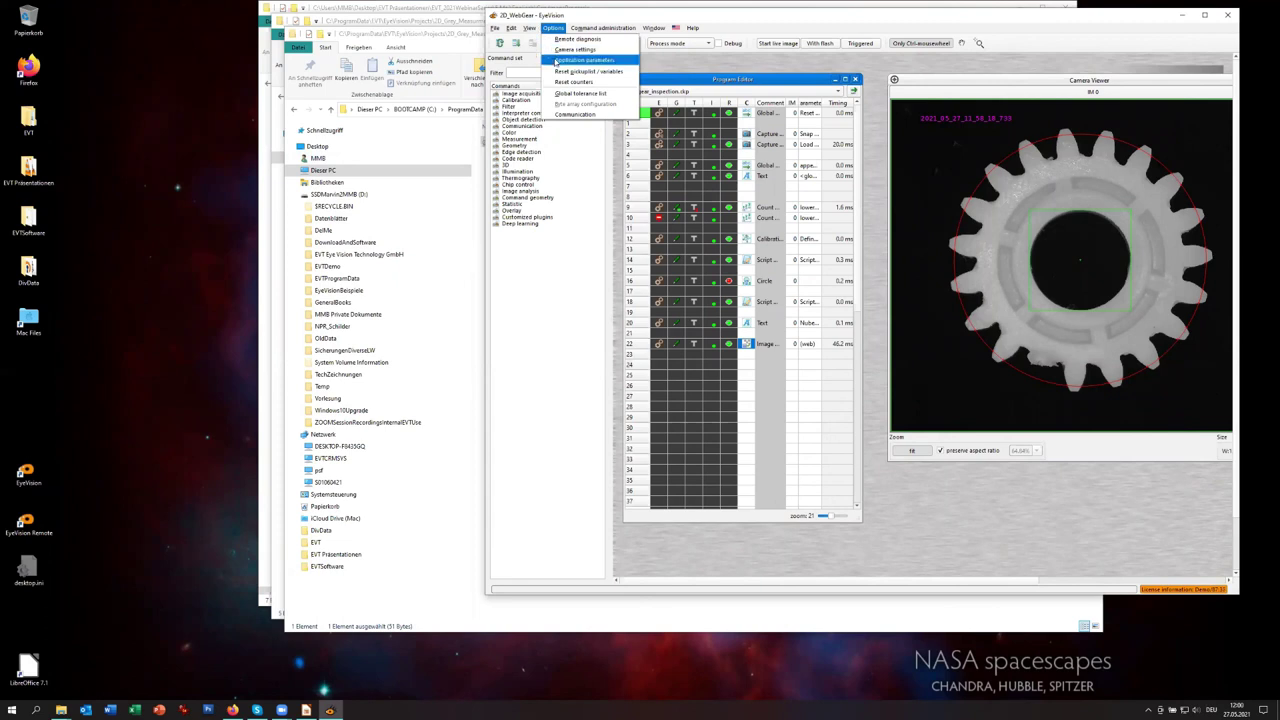
pyautogui.click(556, 49)
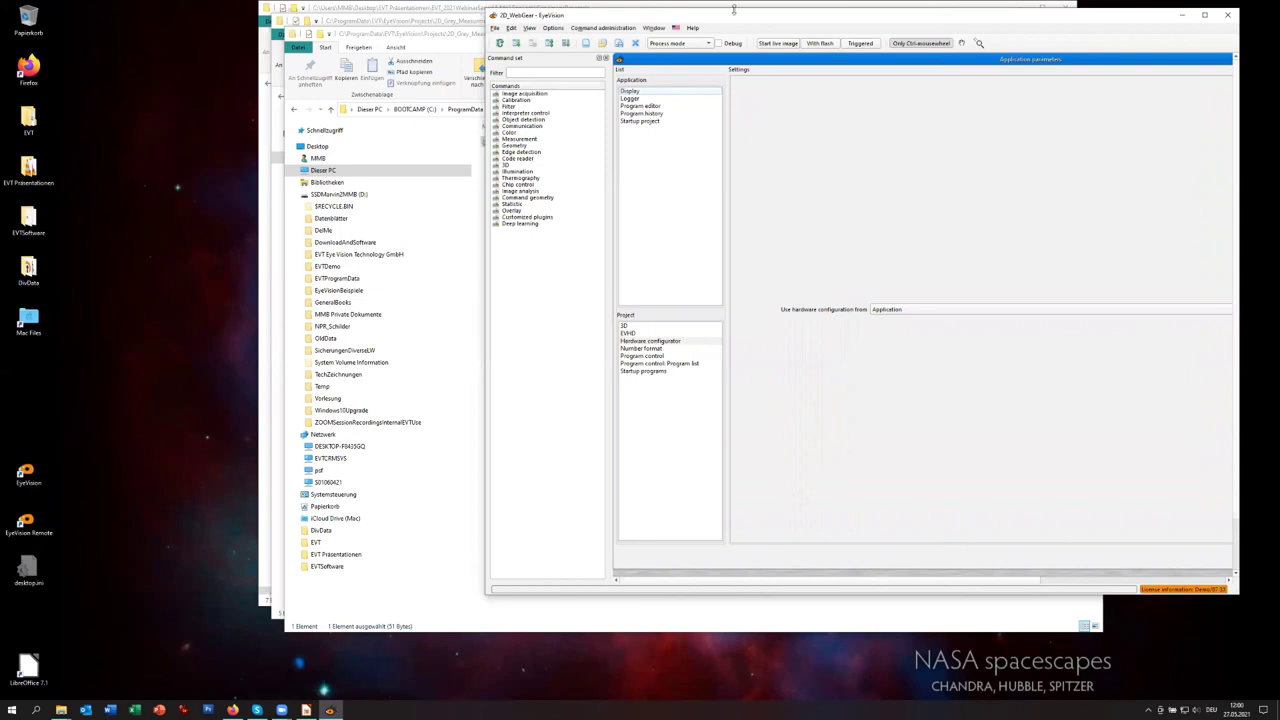
pyautogui.moveTo(735, 18); pyautogui.dragTo(538, 25)
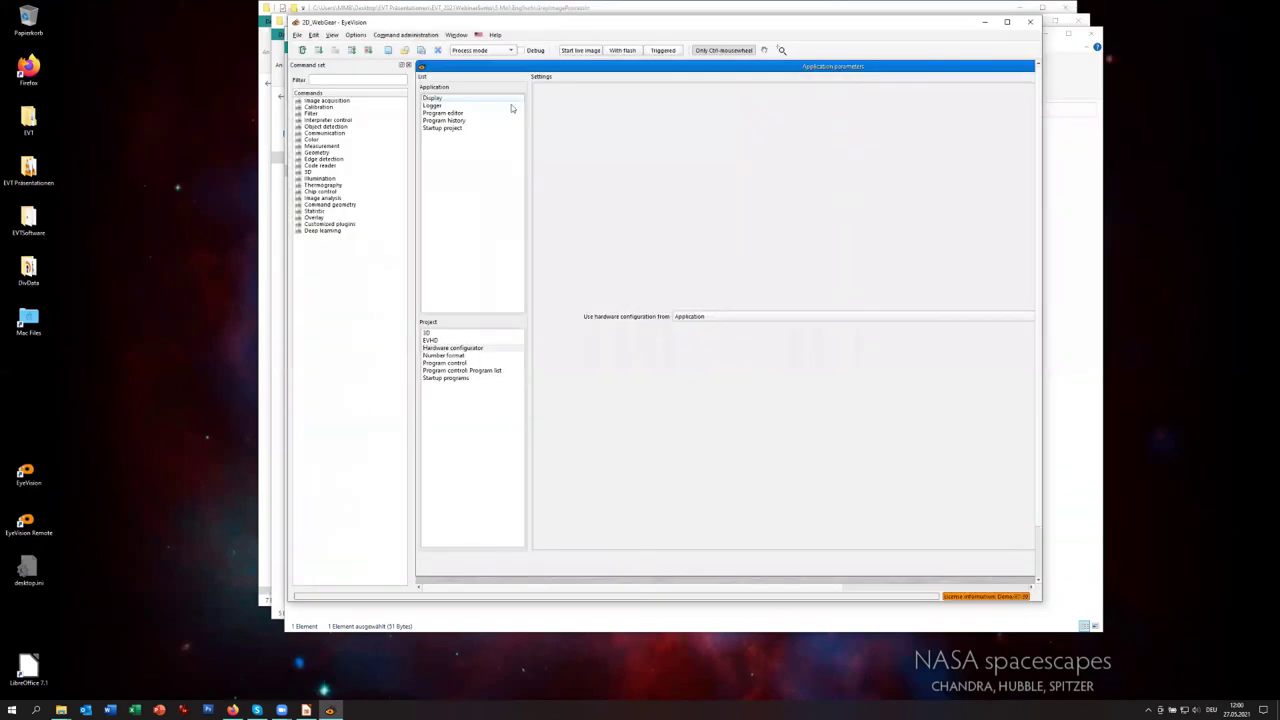
pyautogui.click(447, 363)
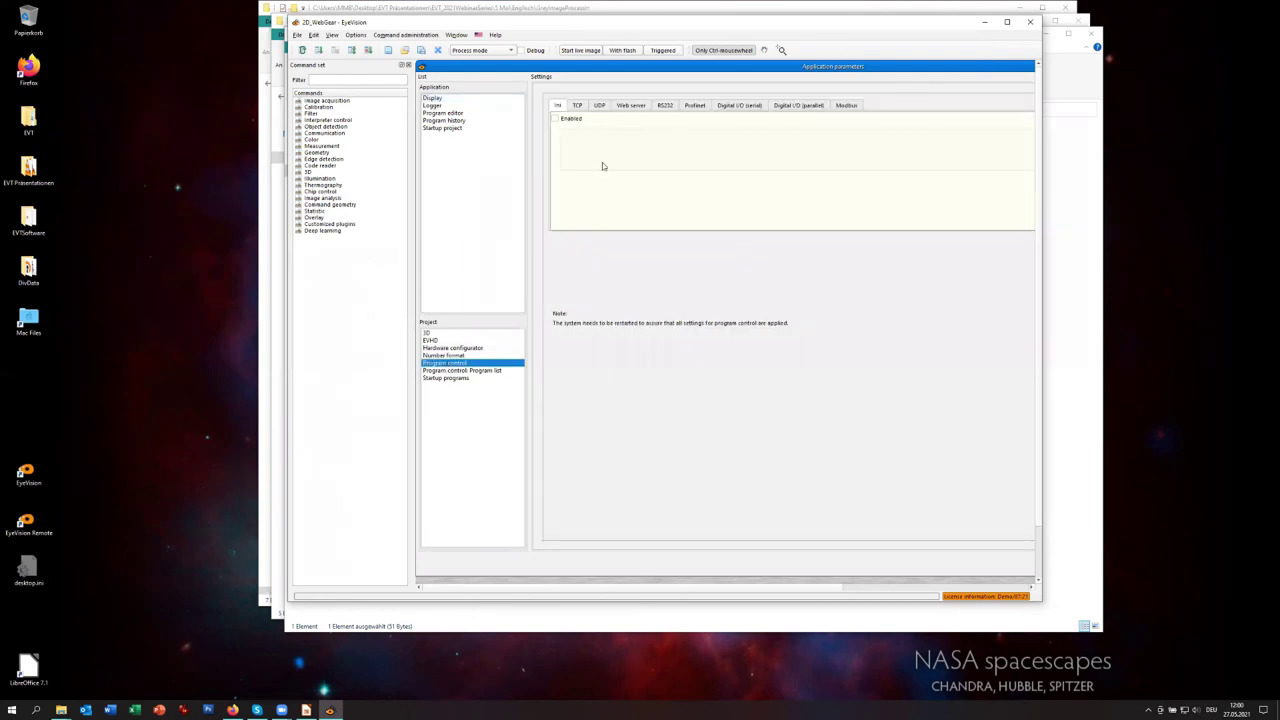
pyautogui.click(631, 106)
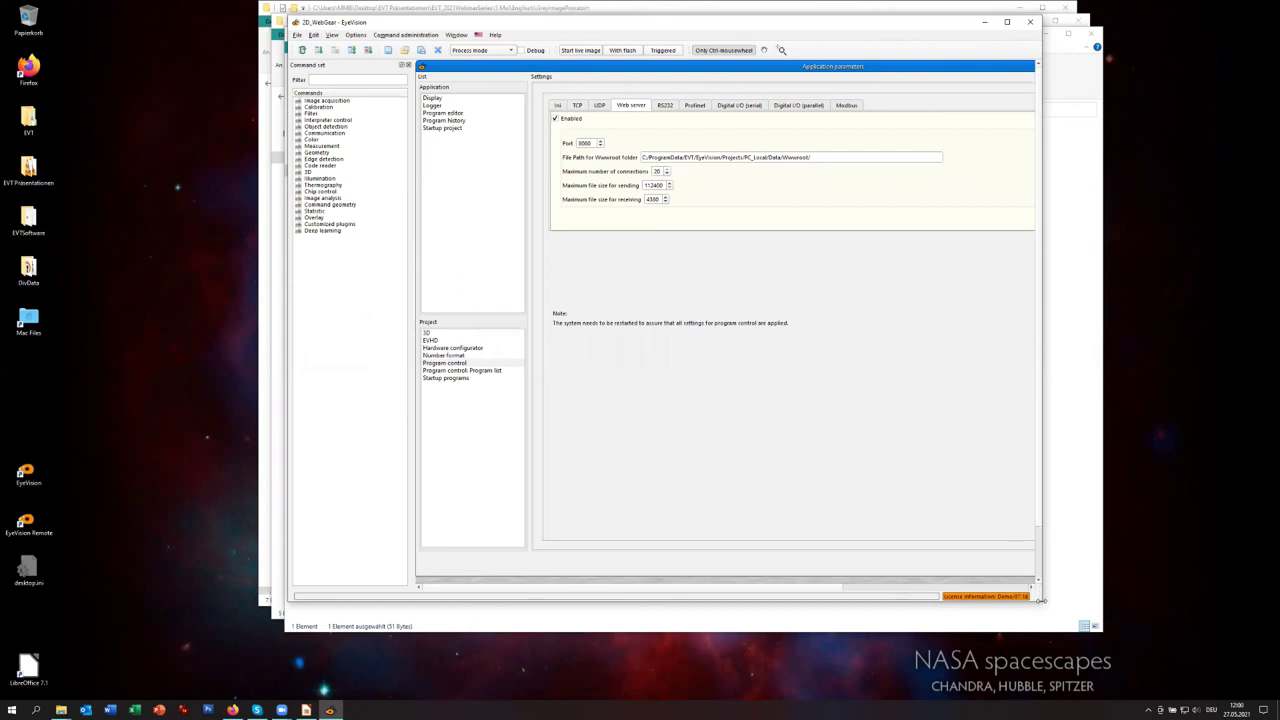
pyautogui.moveTo(1041, 600); pyautogui.dragTo(1187, 601)
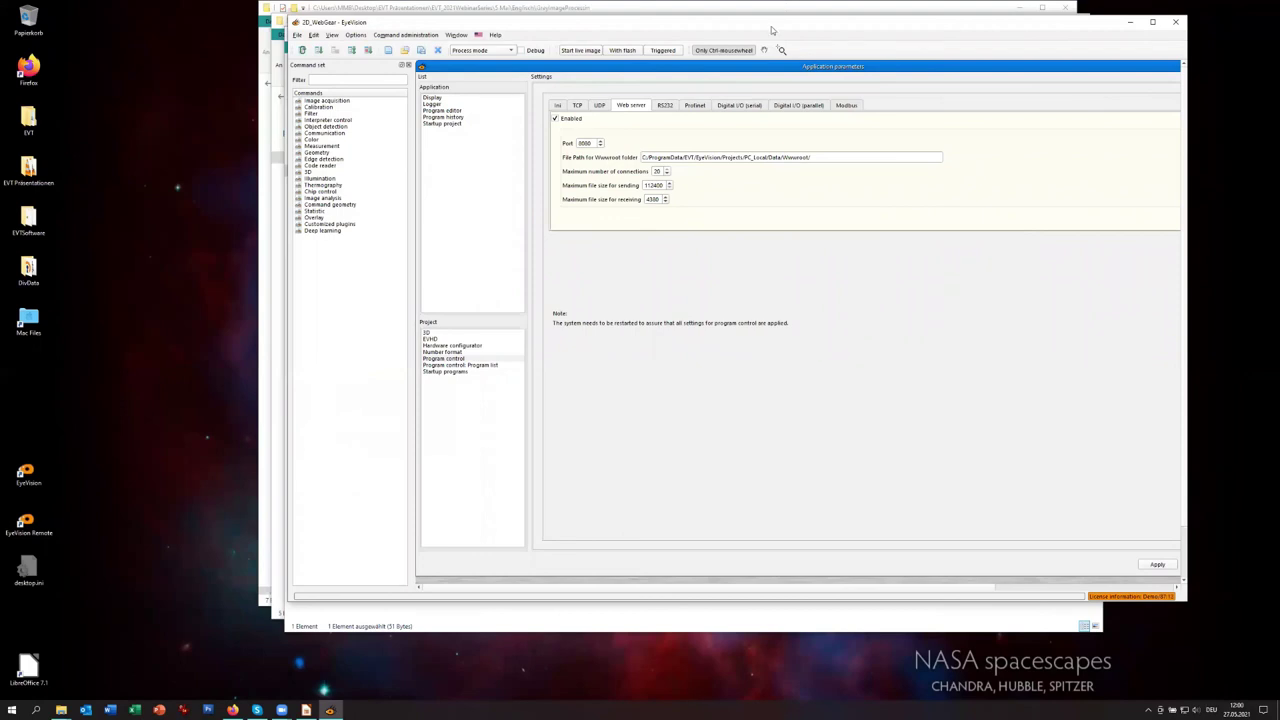
pyautogui.moveTo(771, 26); pyautogui.dragTo(695, 42)
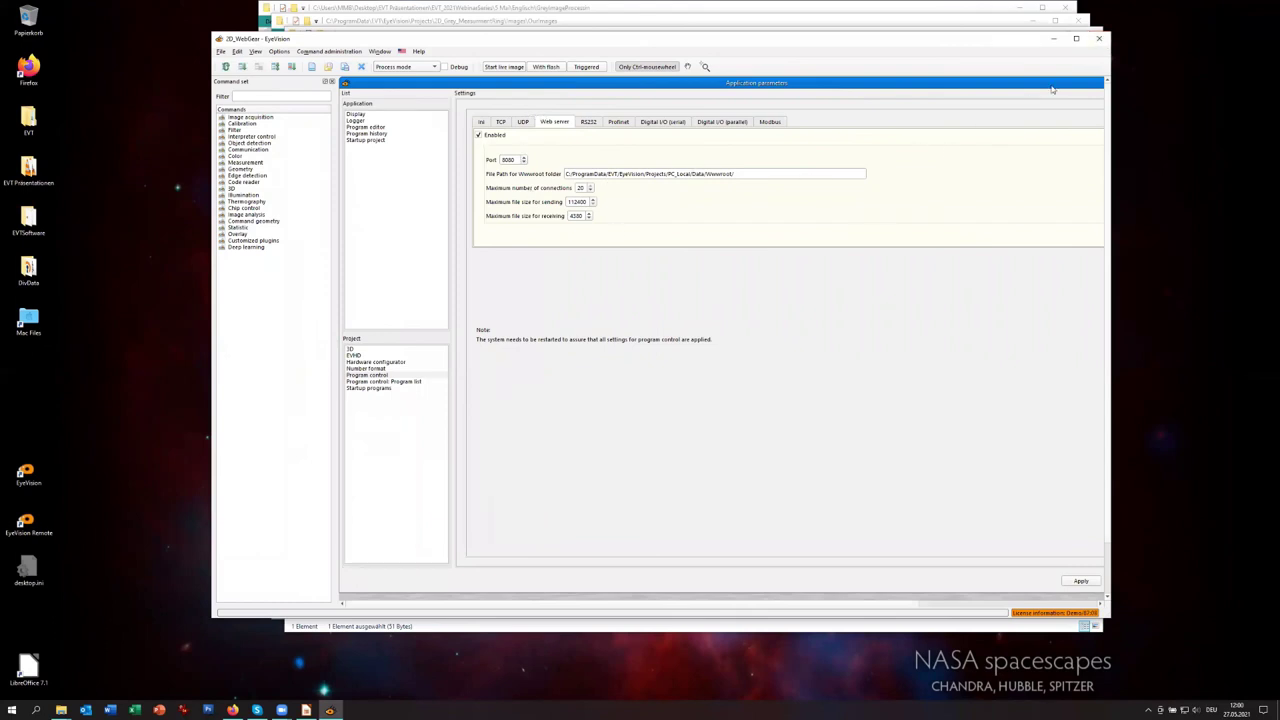
# - Quit EyeVision, saving the modified gear_inspection program, and restart the application
pyautogui.click(1099, 39)
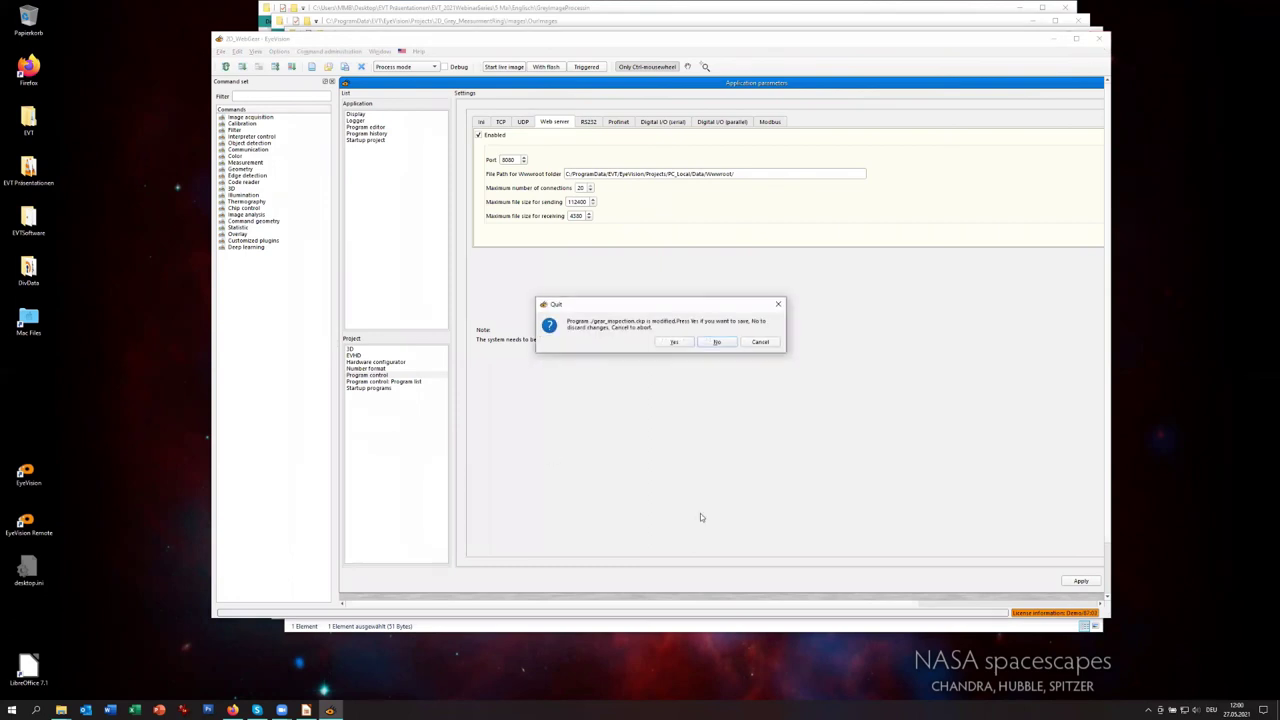
pyautogui.click(674, 342)
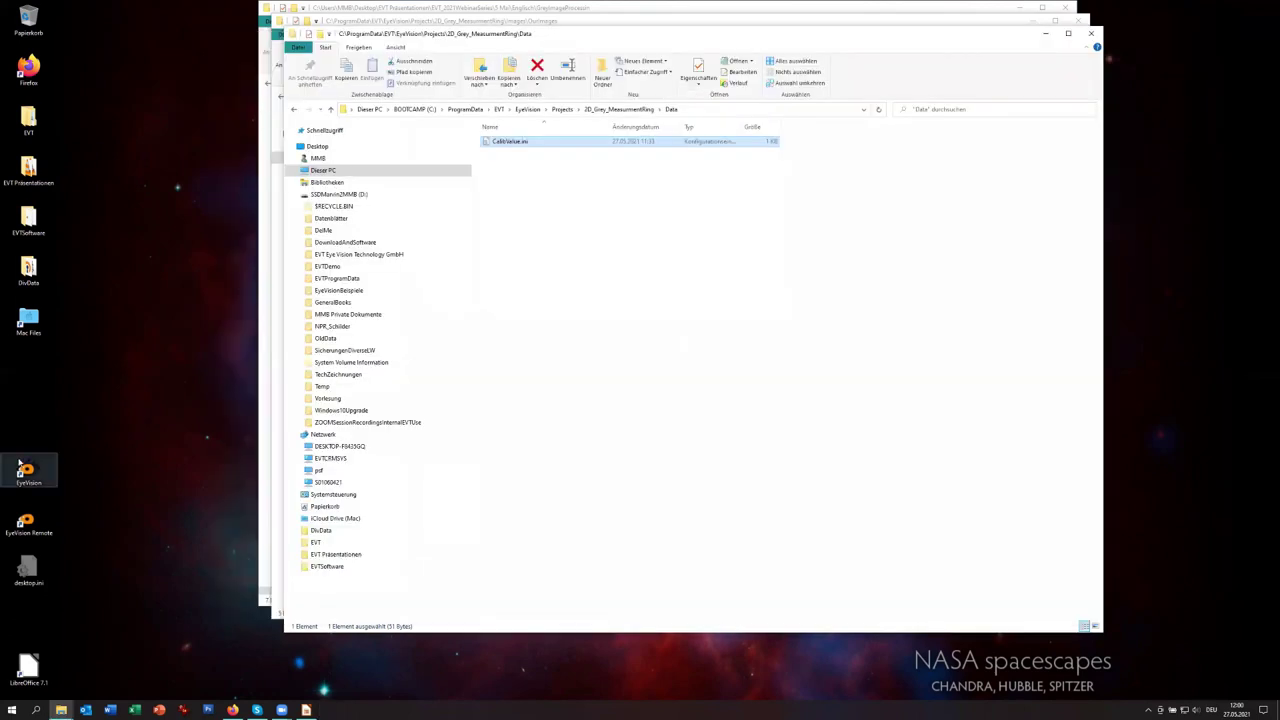
pyautogui.doubleClick(25, 470)
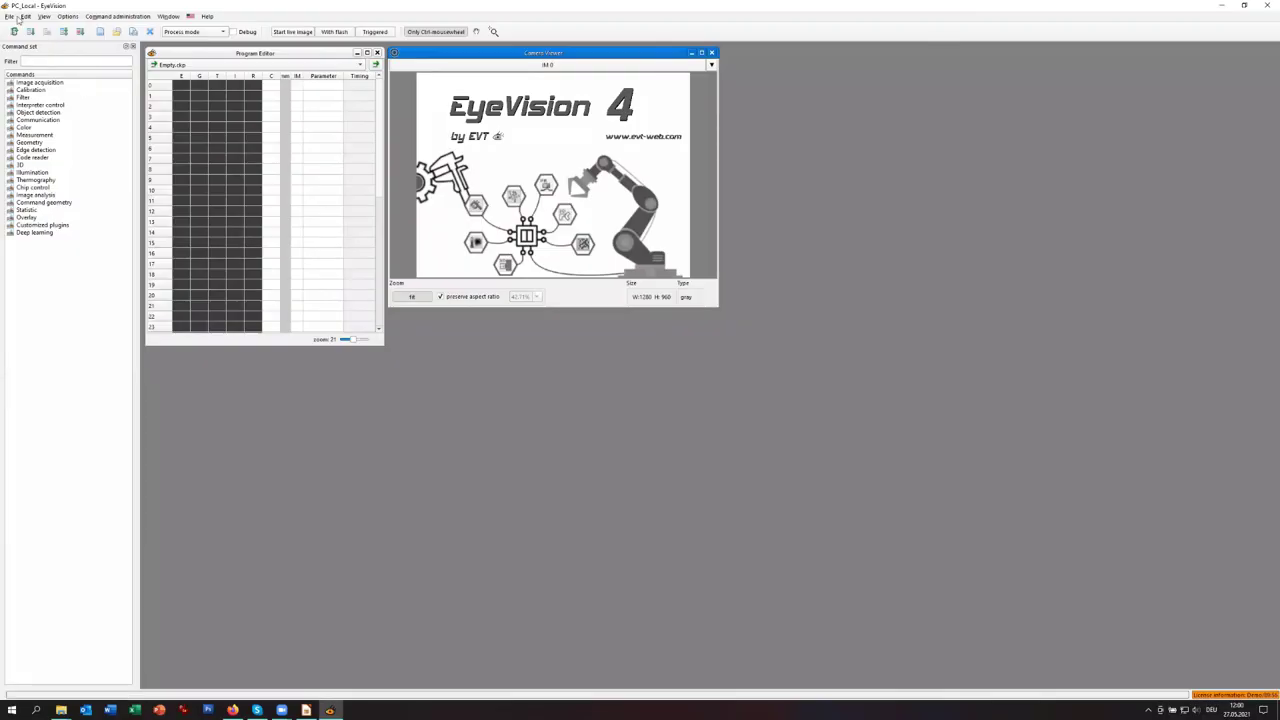
# - Reopen the project file project.ev4proj from the 2D_WebGear folder in 2D_Area_Examples
pyautogui.click(10, 17)
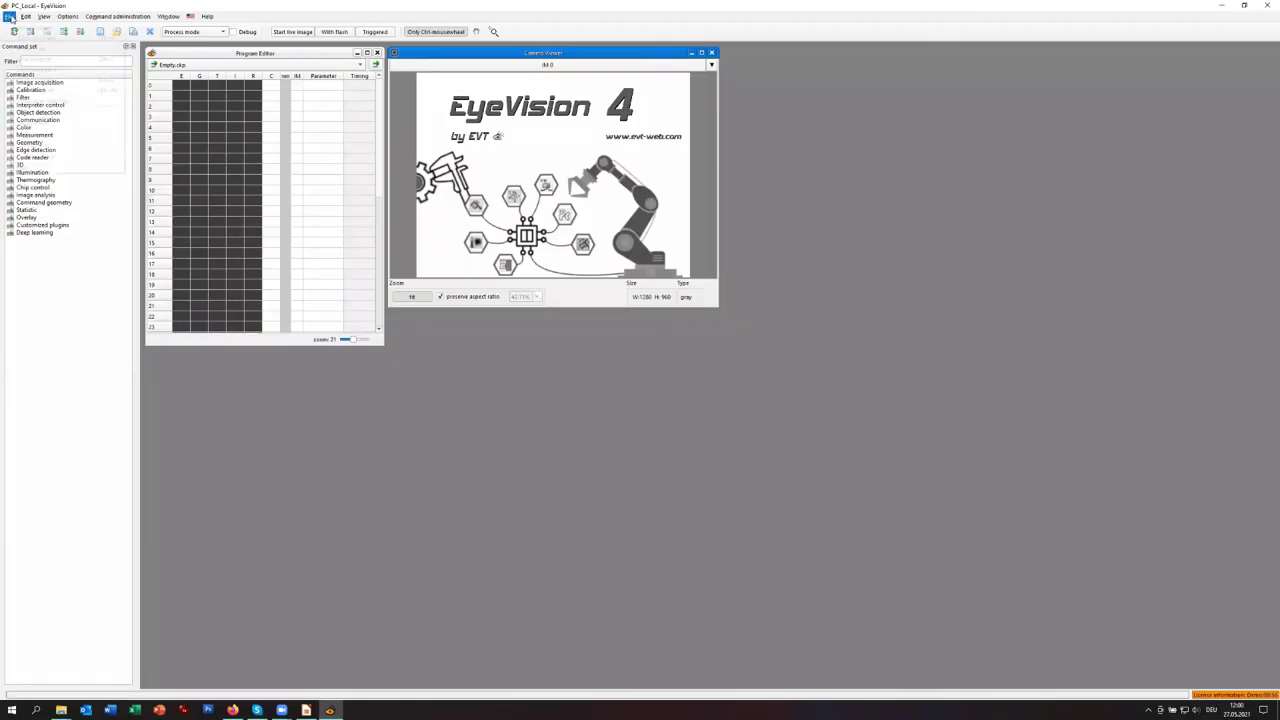
pyautogui.click(30, 117)
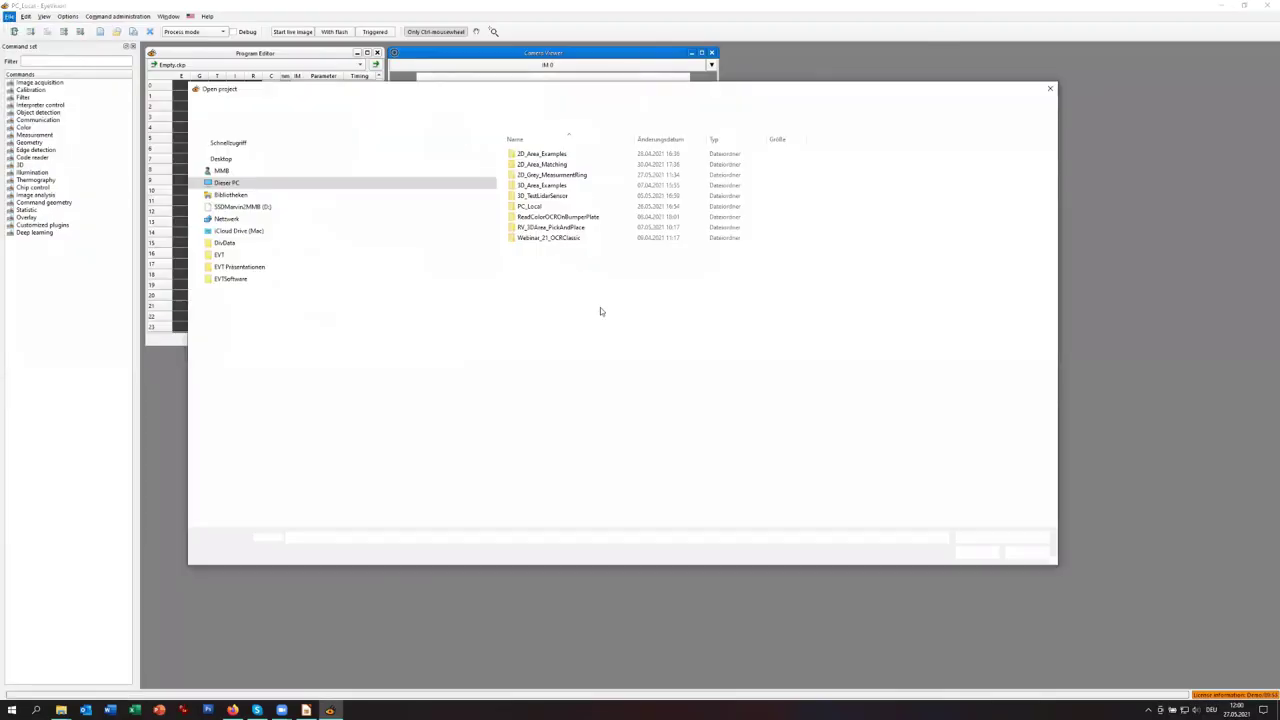
pyautogui.doubleClick(545, 153)
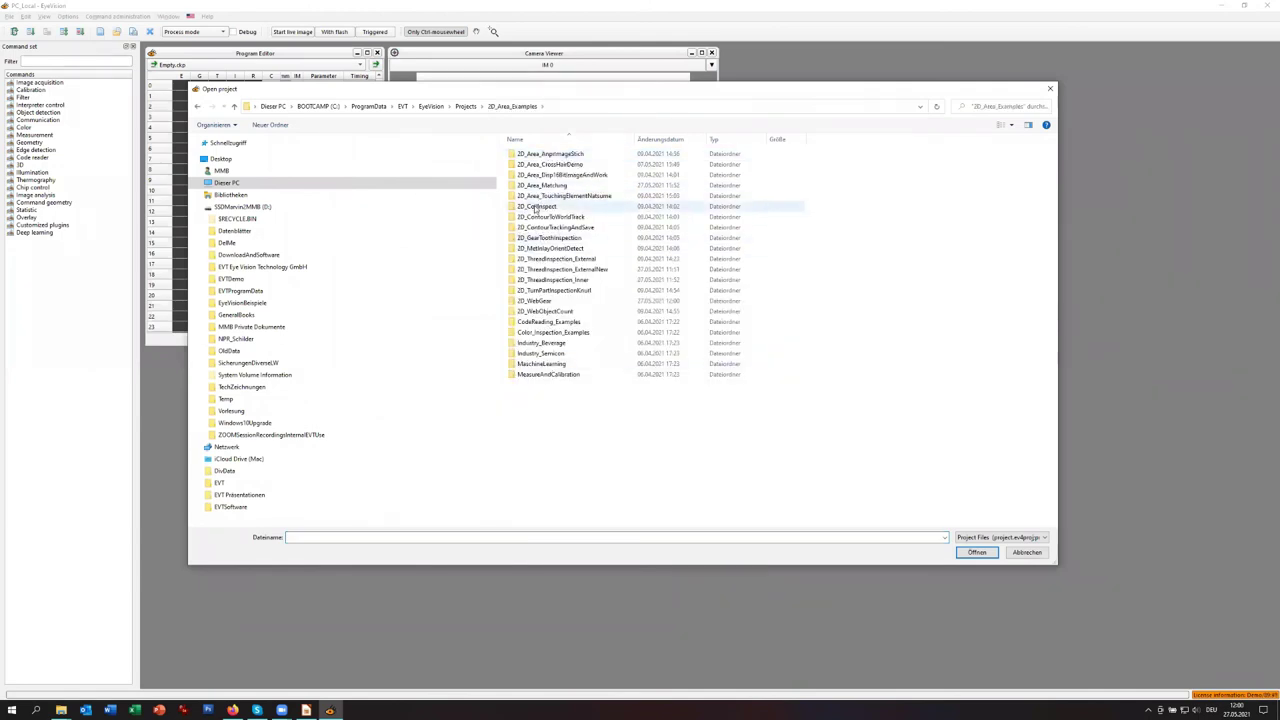
pyautogui.doubleClick(538, 300)
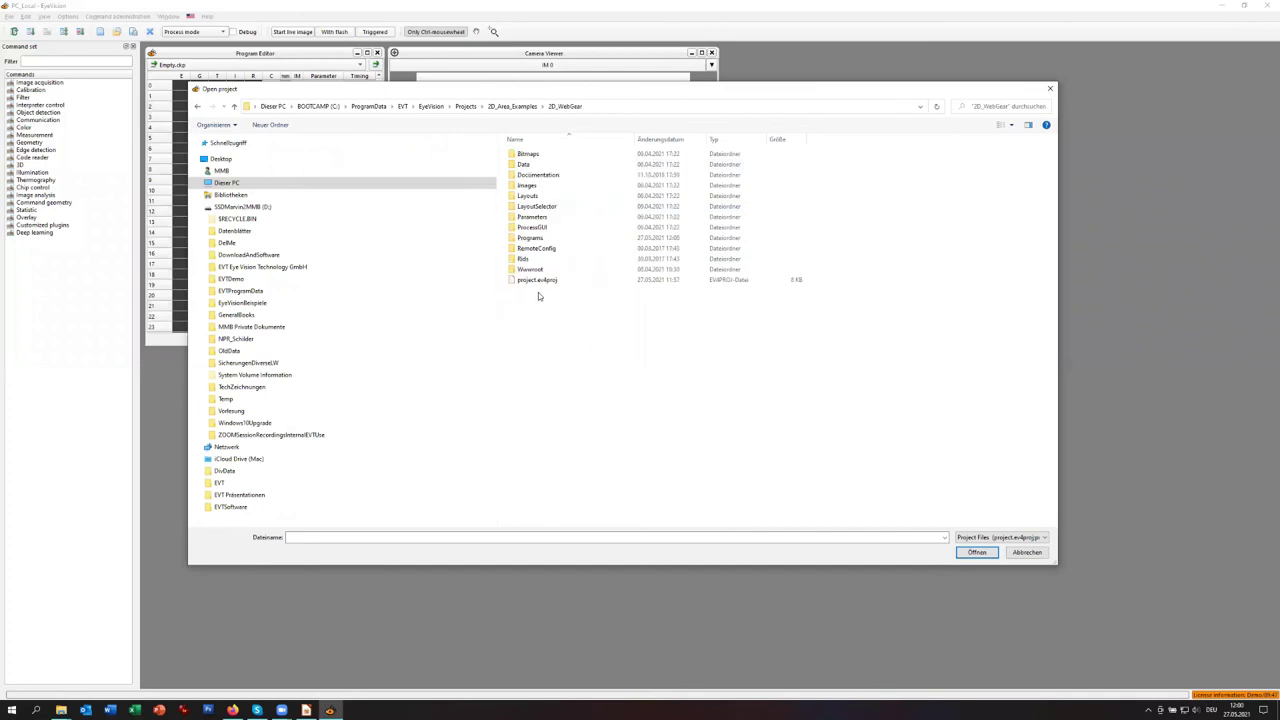
pyautogui.doubleClick(537, 280)
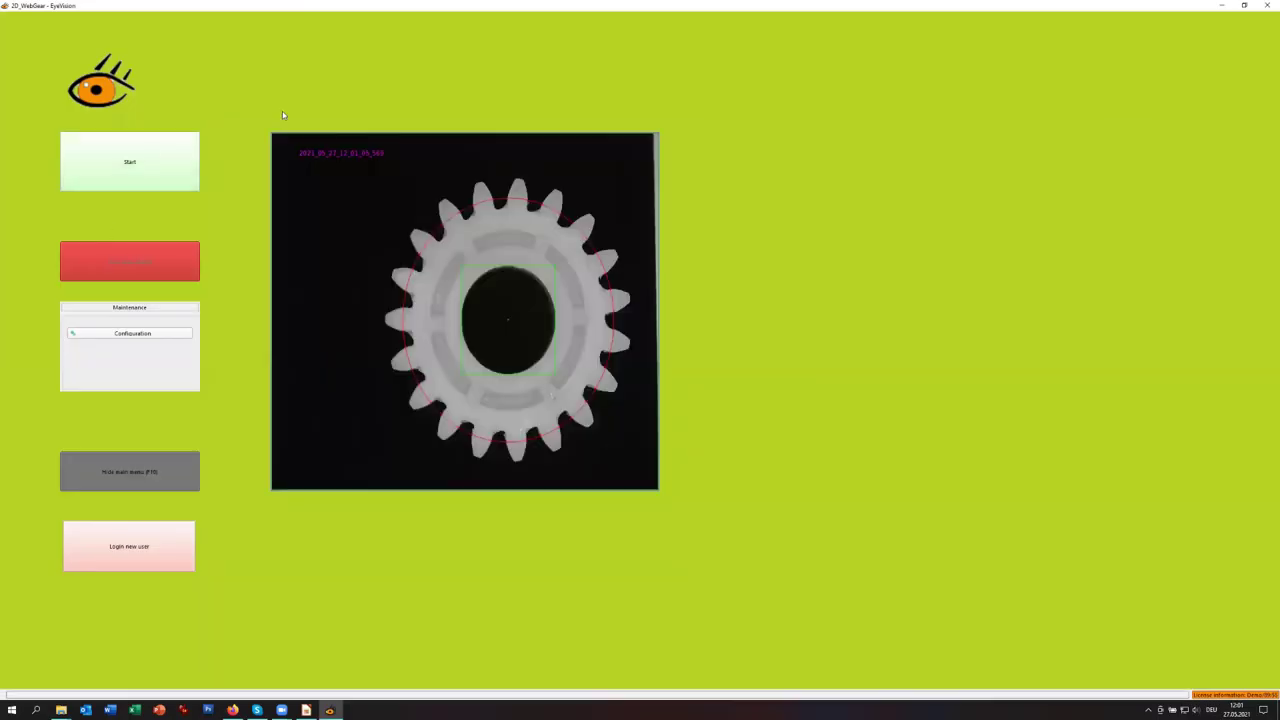
# - Restore the maximized EyeVision window, move it up and enlarge it until the whole gear inspection interface is visible
pyautogui.click(1244, 5)
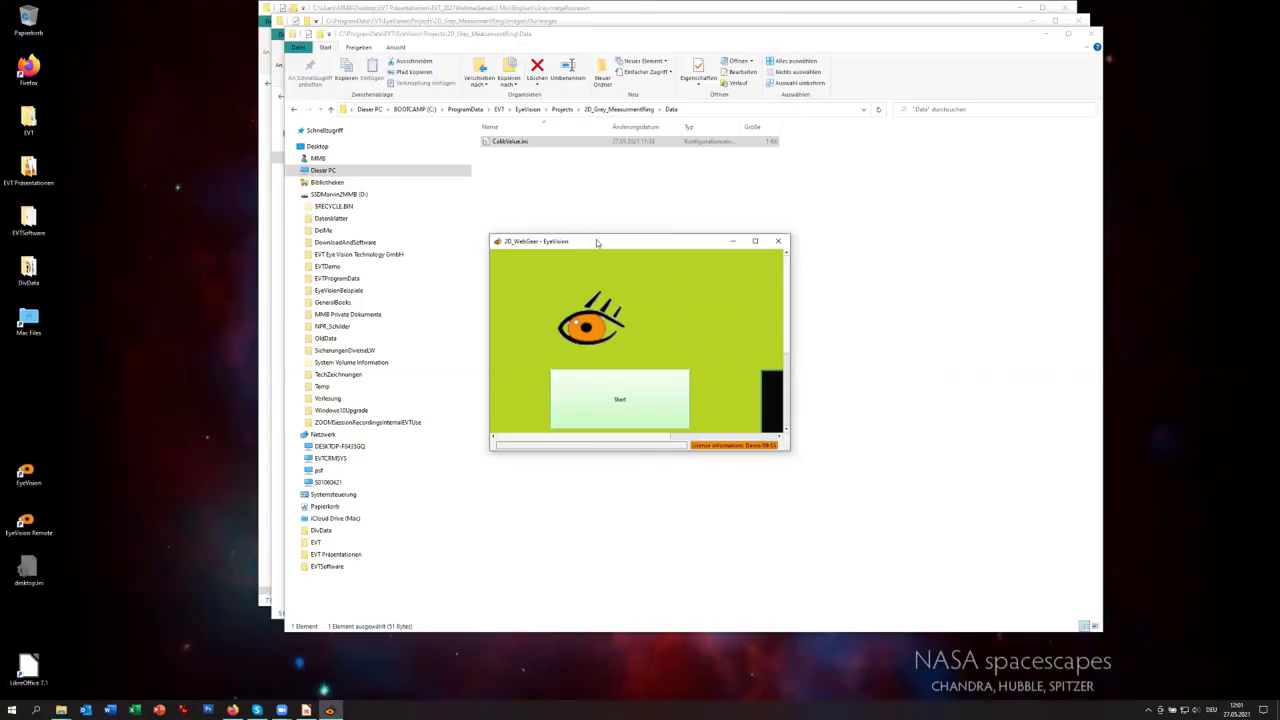
pyautogui.moveTo(596, 242); pyautogui.dragTo(450, 14)
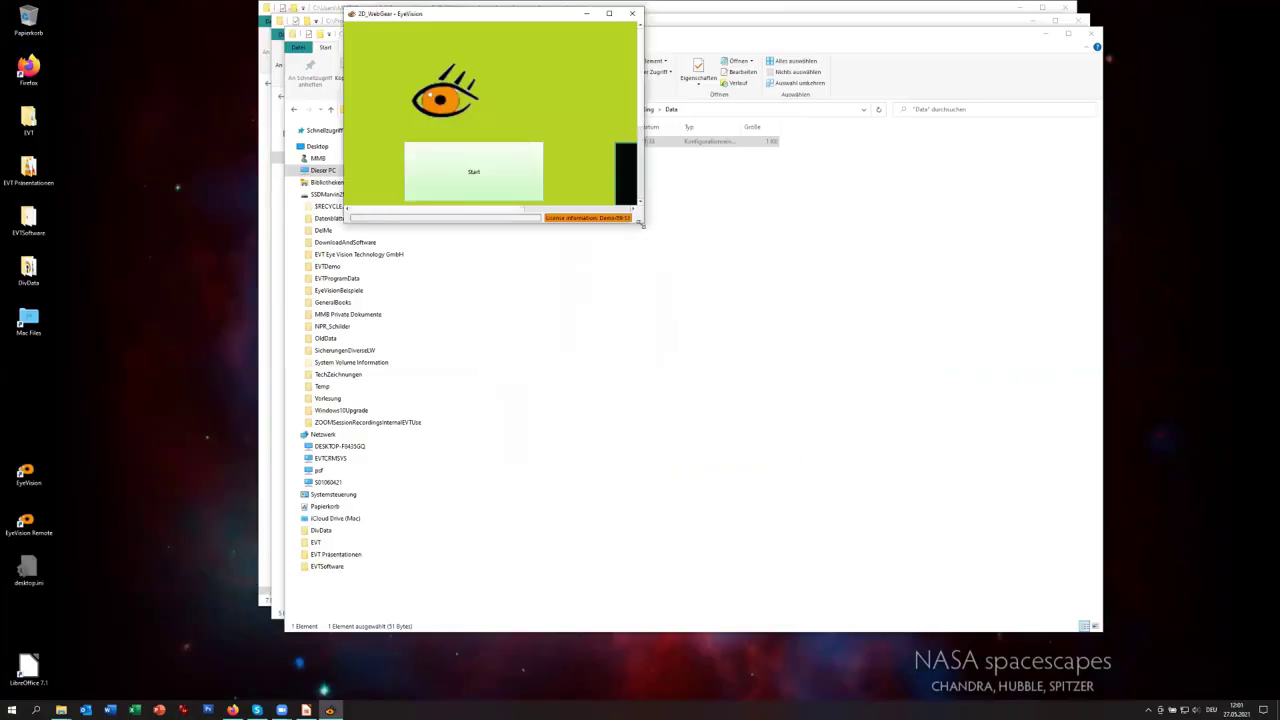
pyautogui.moveTo(641, 225); pyautogui.dragTo(1244, 664)
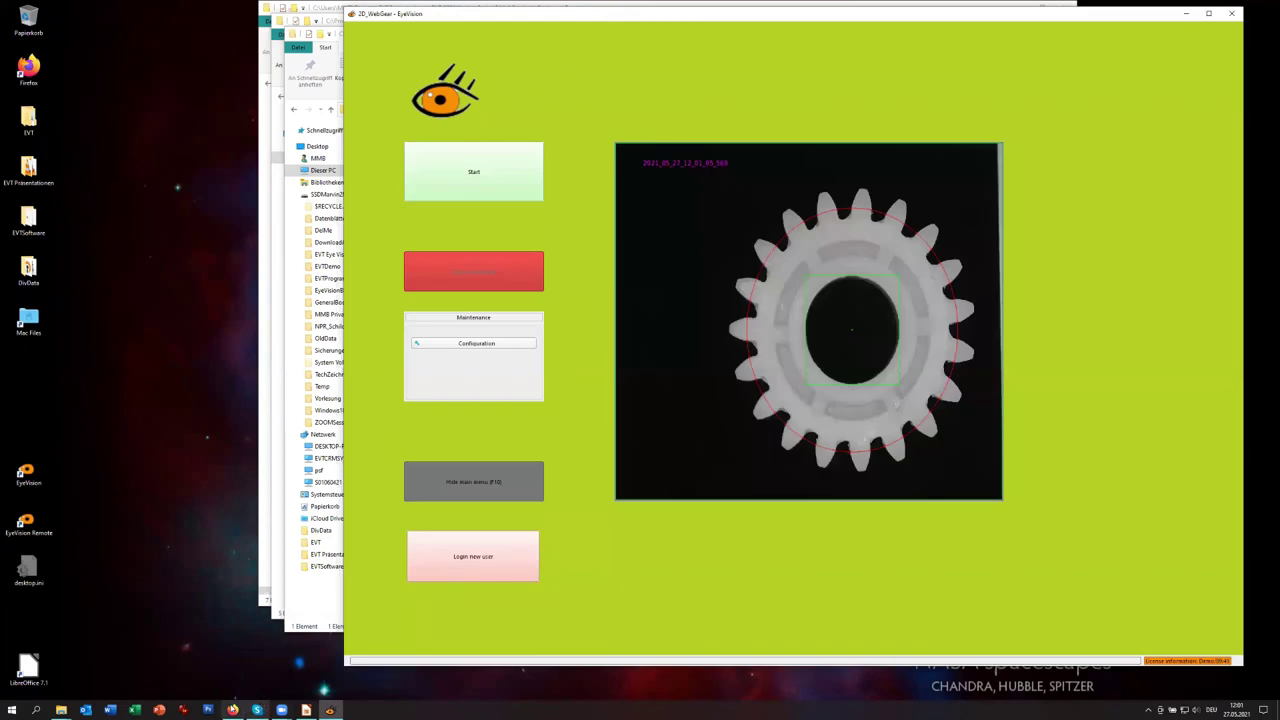
# - Switch to Firefox, load the gear inspection web page at 127.0.0.1:8080 and start the inspection from it
pyautogui.click(232, 710)
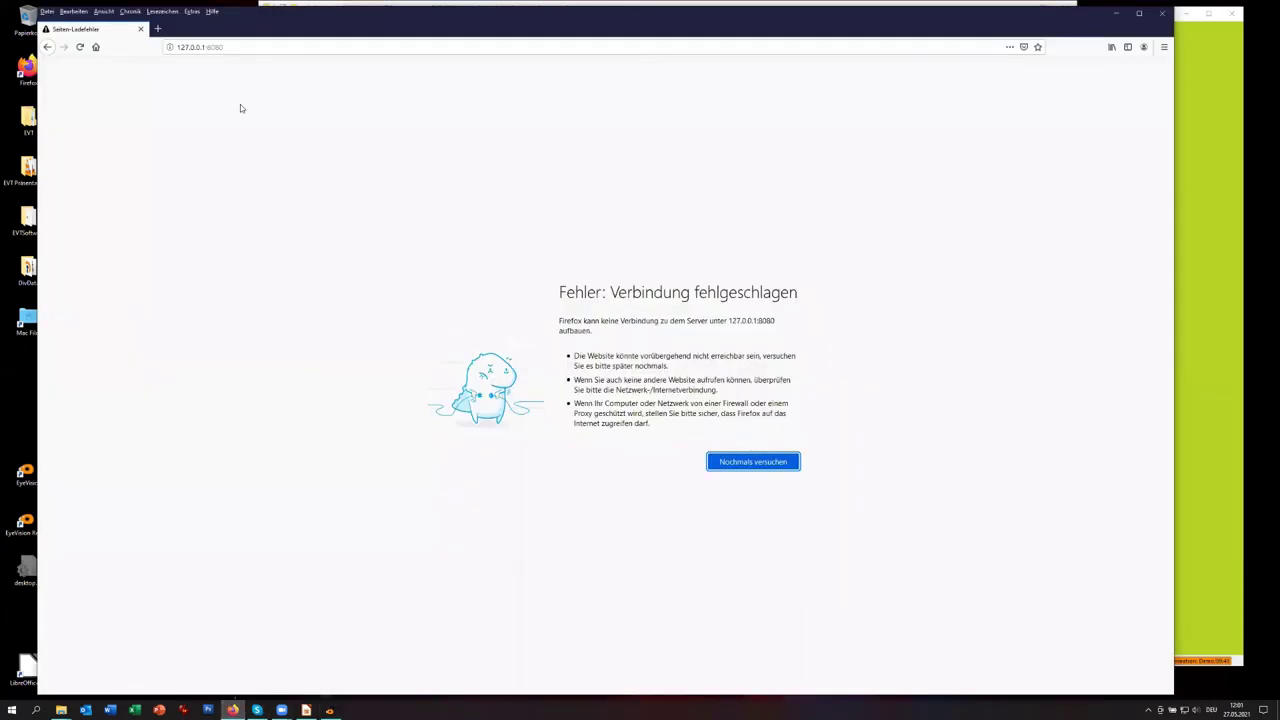
pyautogui.click(193, 52)
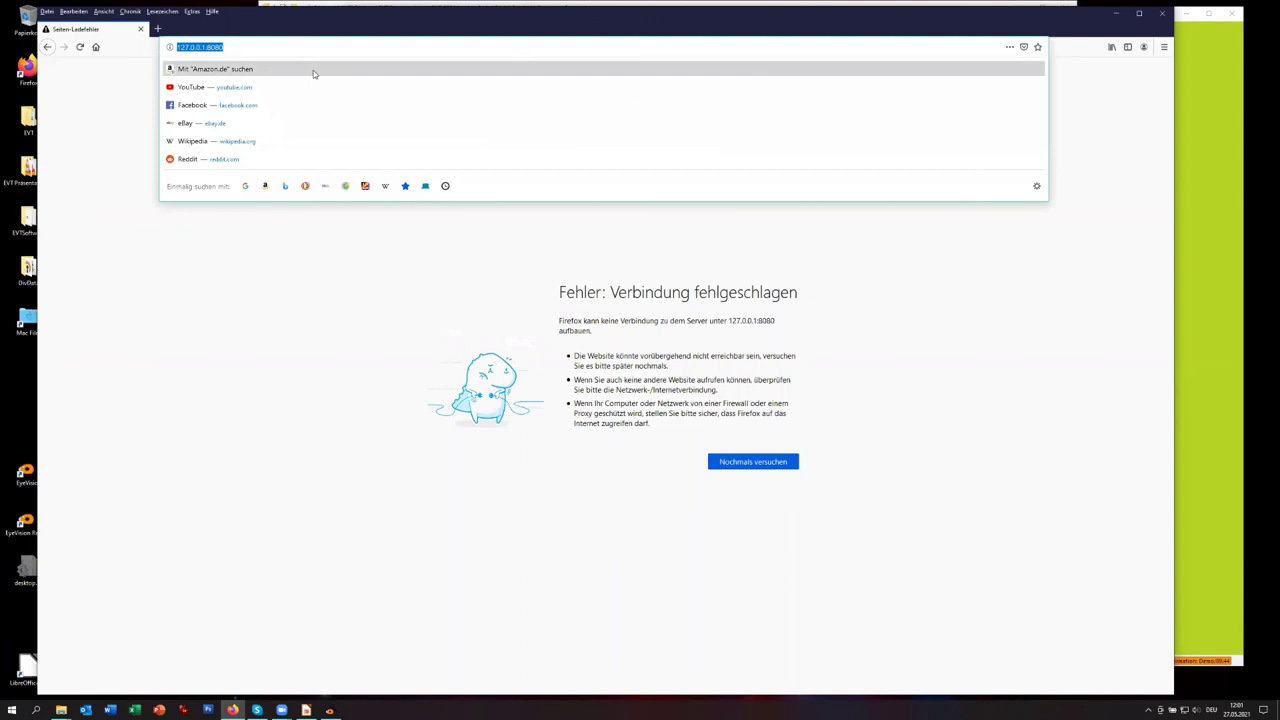
pyautogui.press('Return')
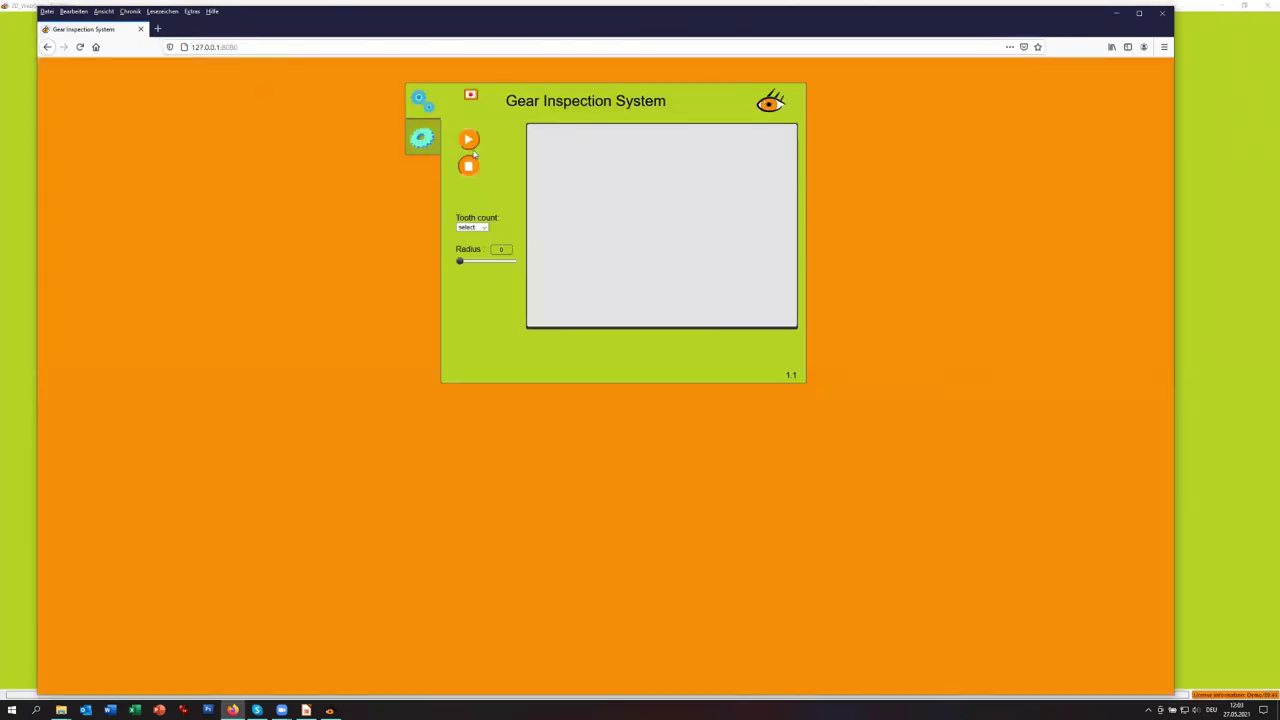
pyautogui.click(469, 140)
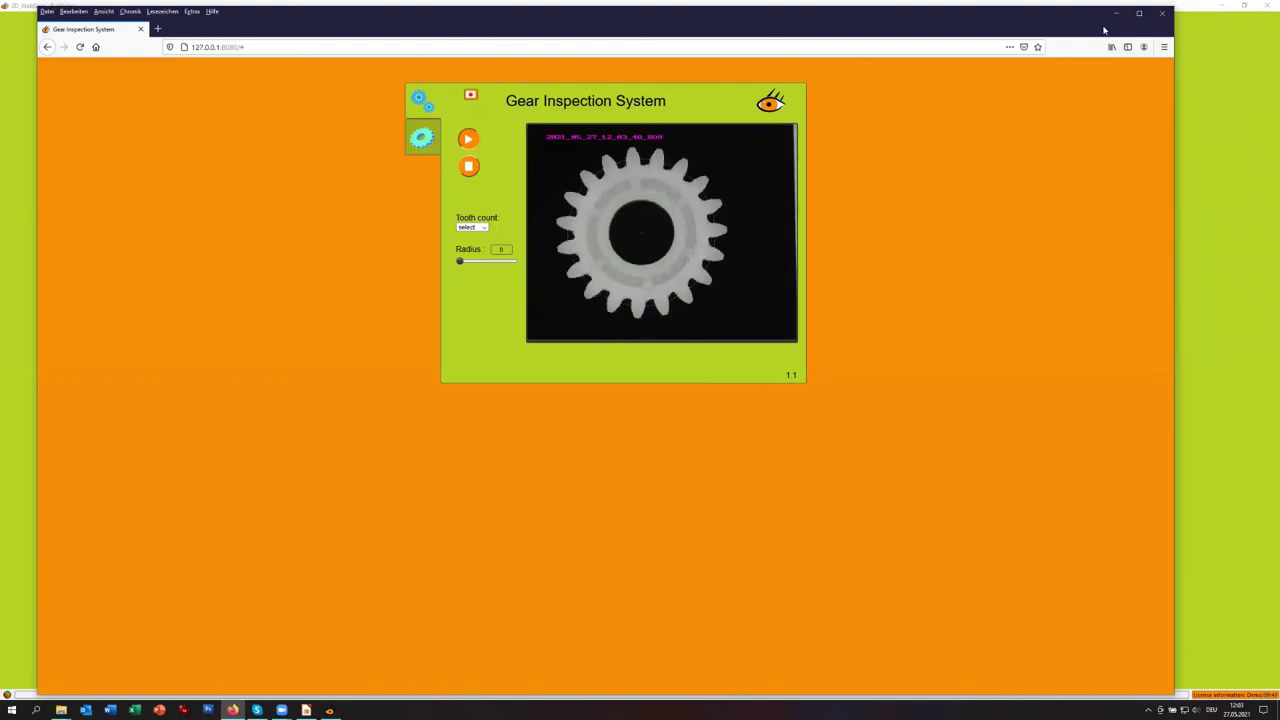
# - Restore the EyeVision window, shrink the browser around the Gear Inspection System page, and arrange both windows side by side
pyautogui.click(1242, 86)
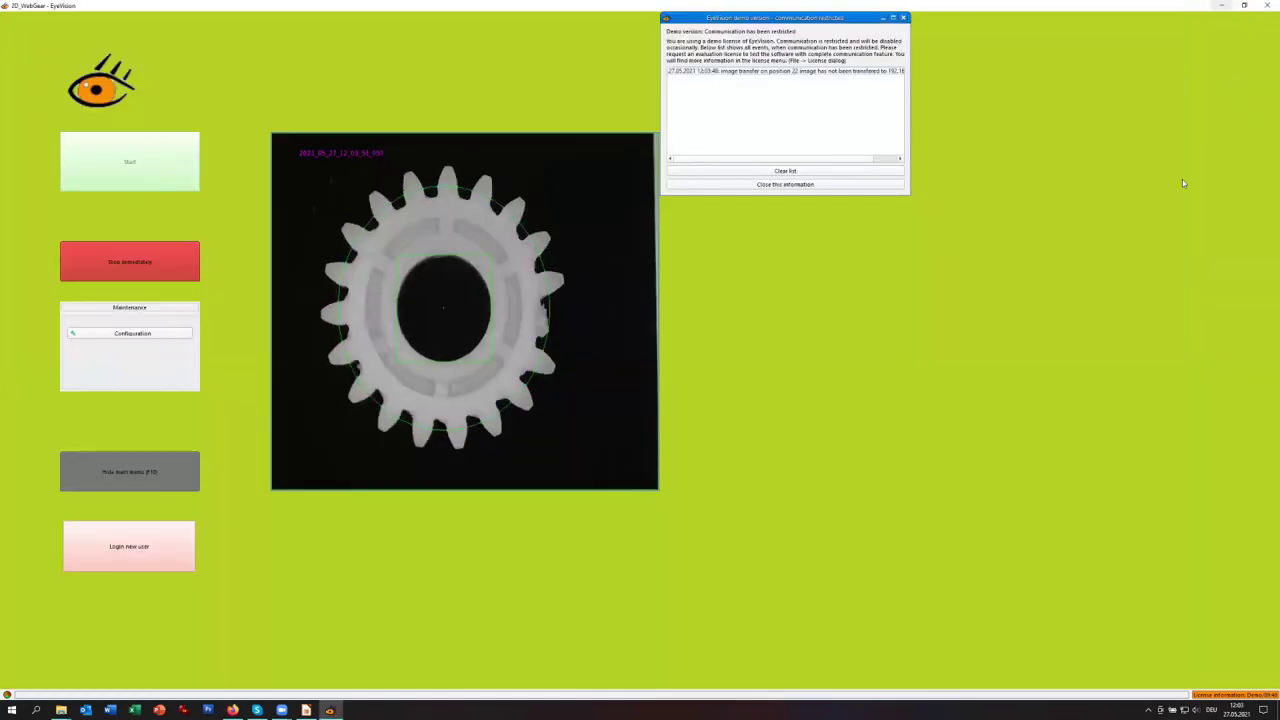
pyautogui.click(1244, 5)
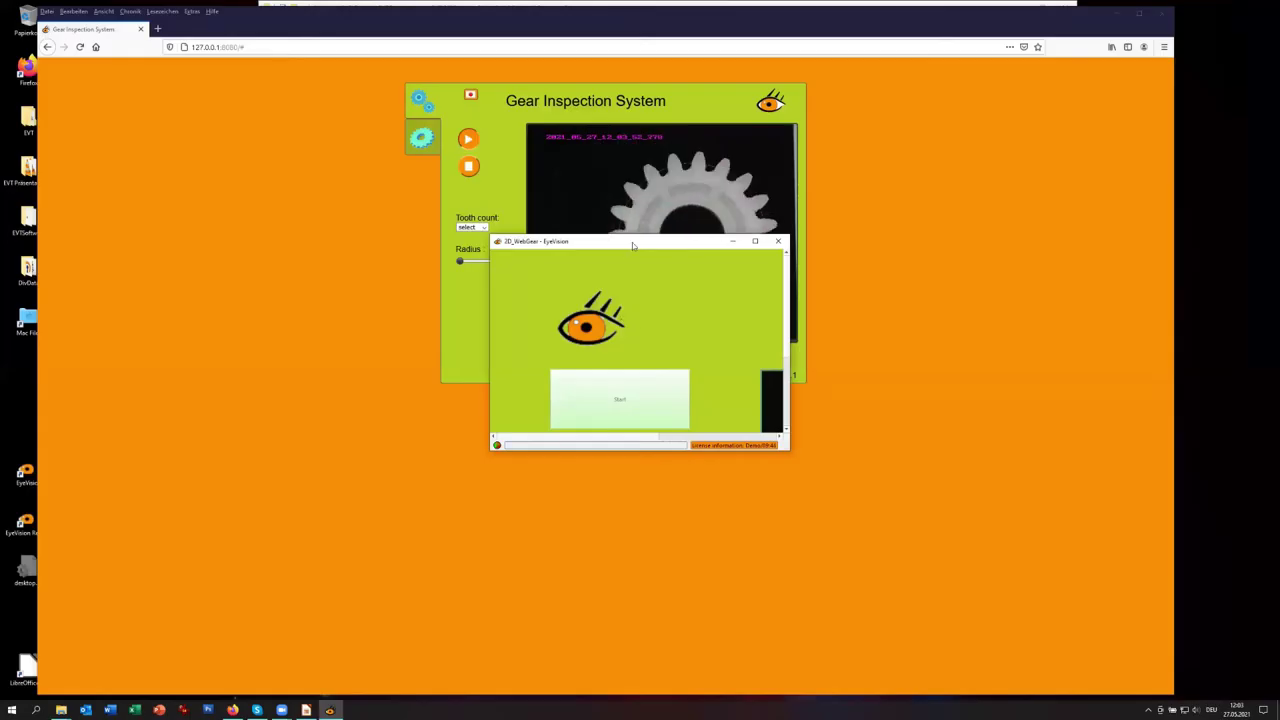
pyautogui.moveTo(638, 242); pyautogui.dragTo(1088, 307)
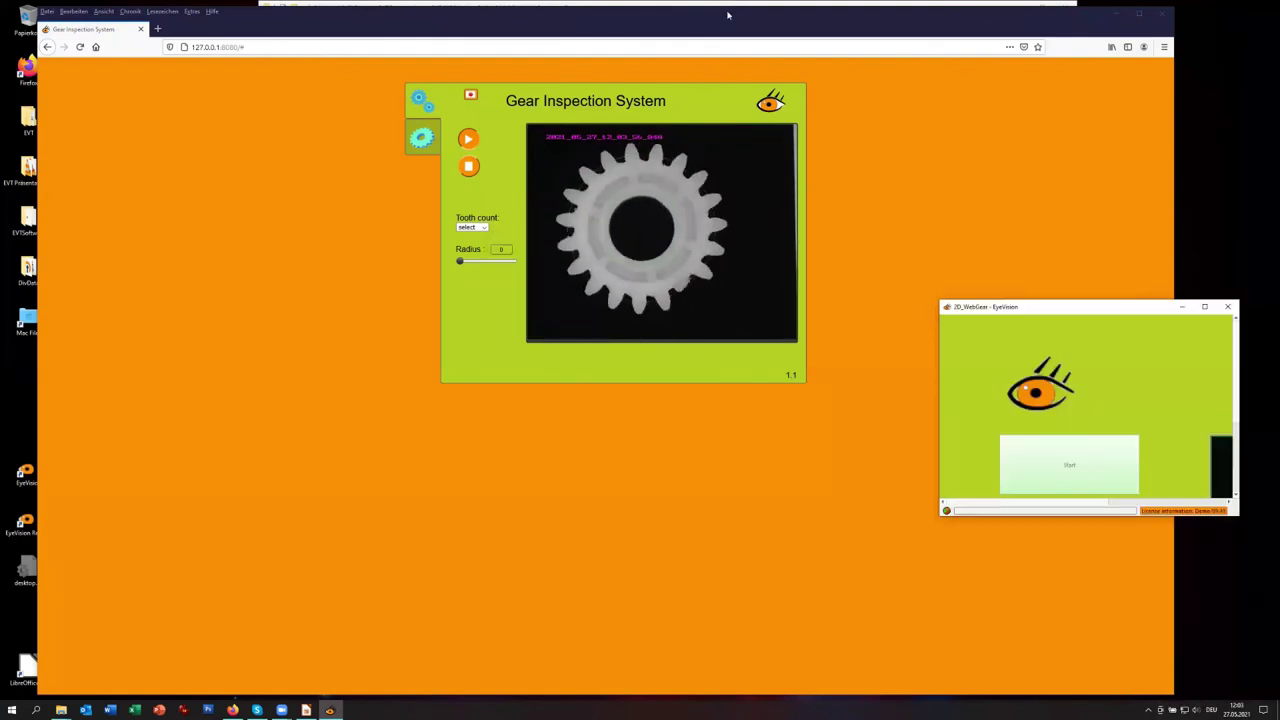
pyautogui.moveTo(703, 14); pyautogui.dragTo(675, 8)
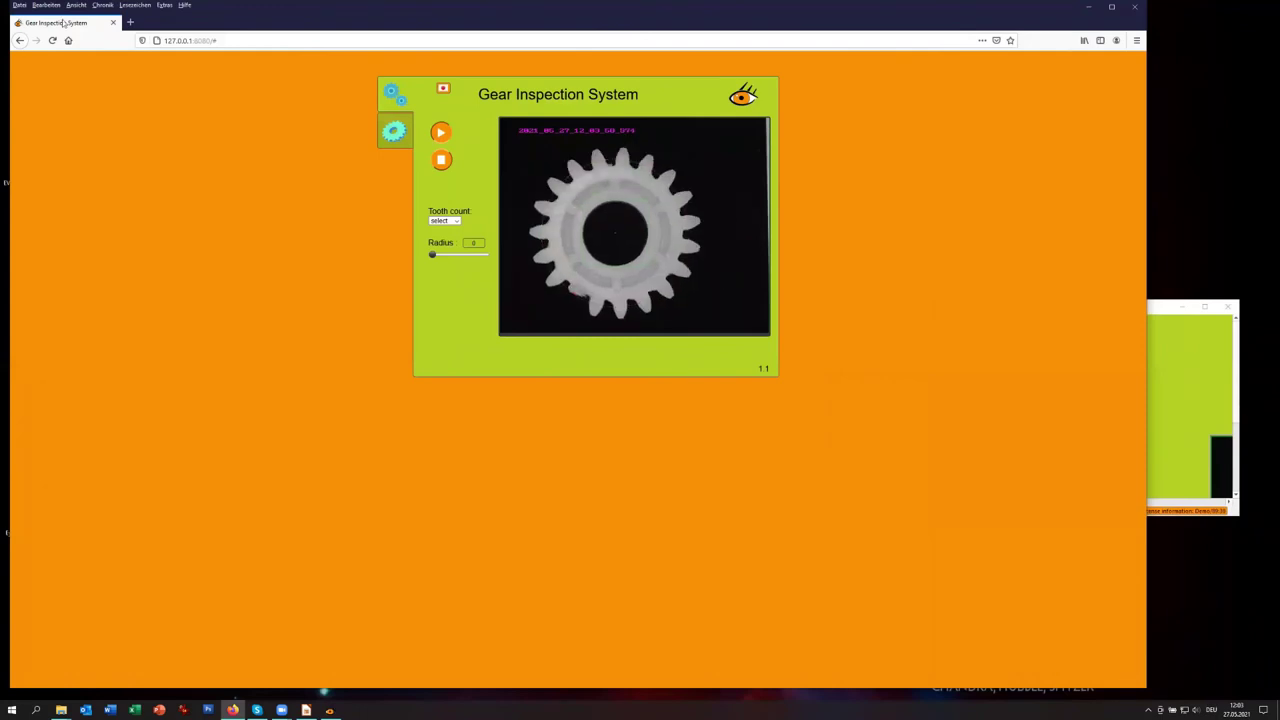
pyautogui.moveTo(273, 22); pyautogui.dragTo(440, 270)
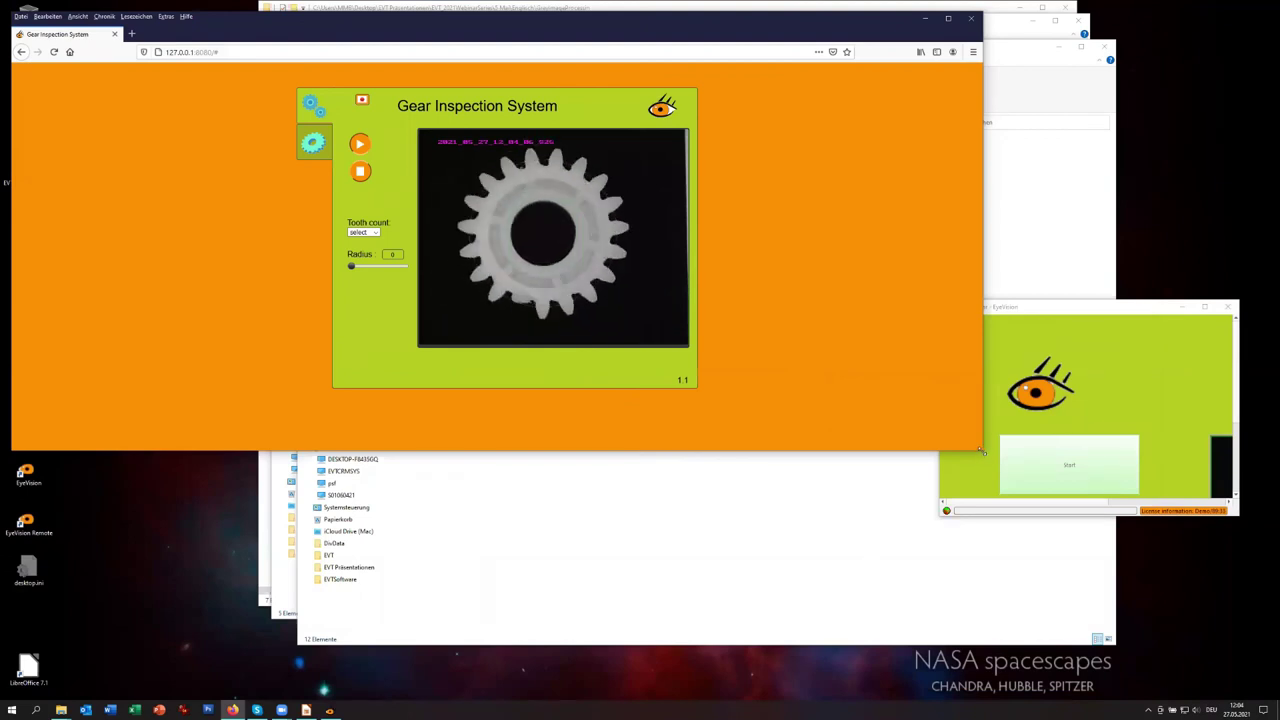
pyautogui.moveTo(982, 452); pyautogui.dragTo(449, 455)
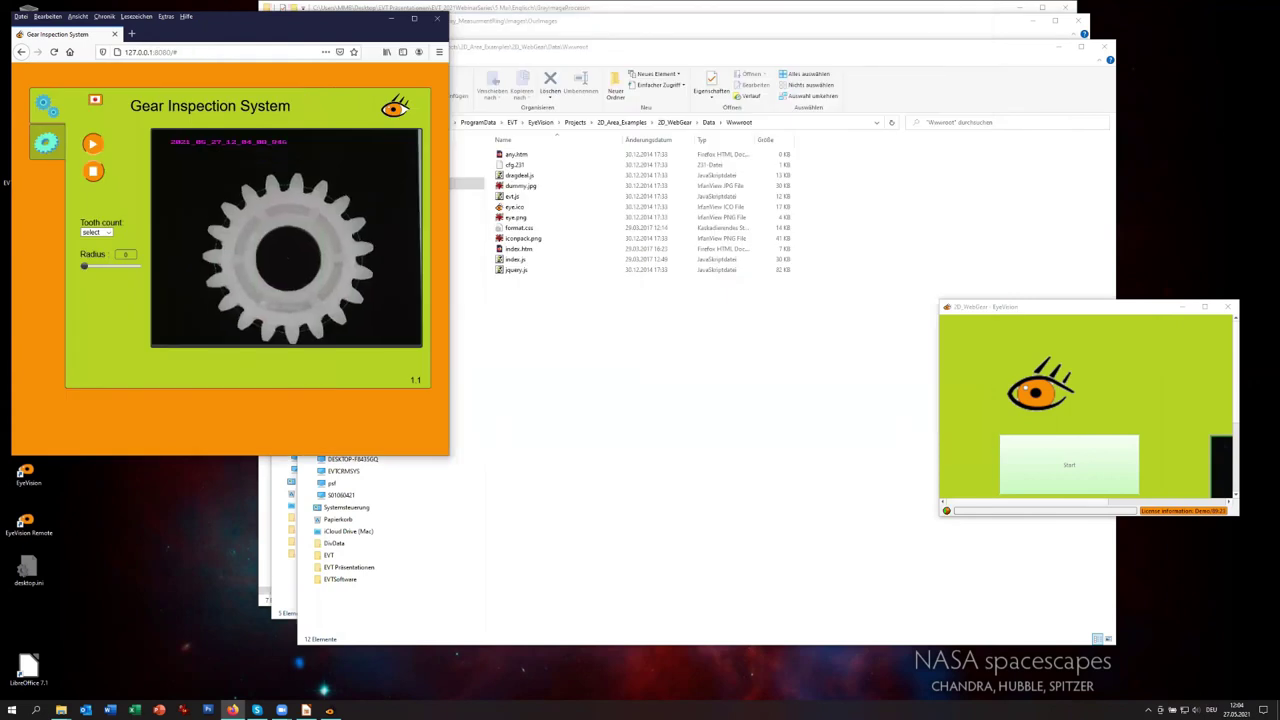
pyautogui.moveTo(1118, 313); pyautogui.dragTo(636, 26)
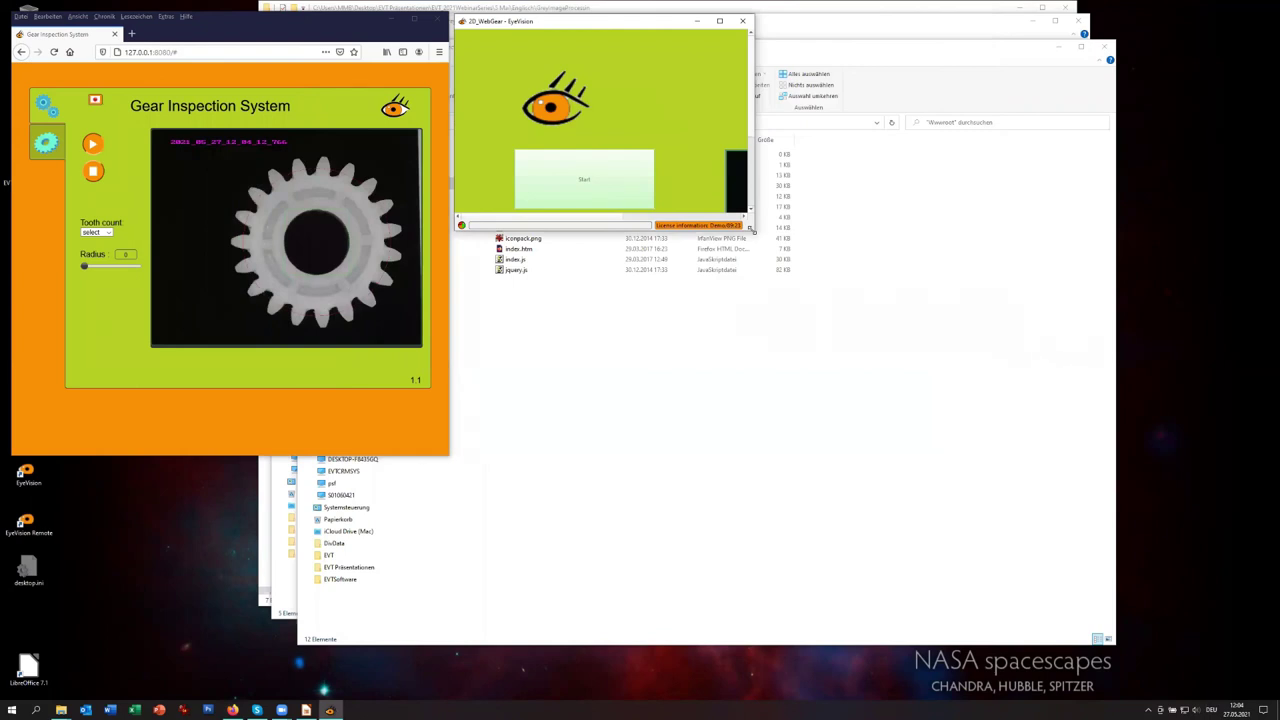
pyautogui.moveTo(751, 229); pyautogui.dragTo(1224, 638)
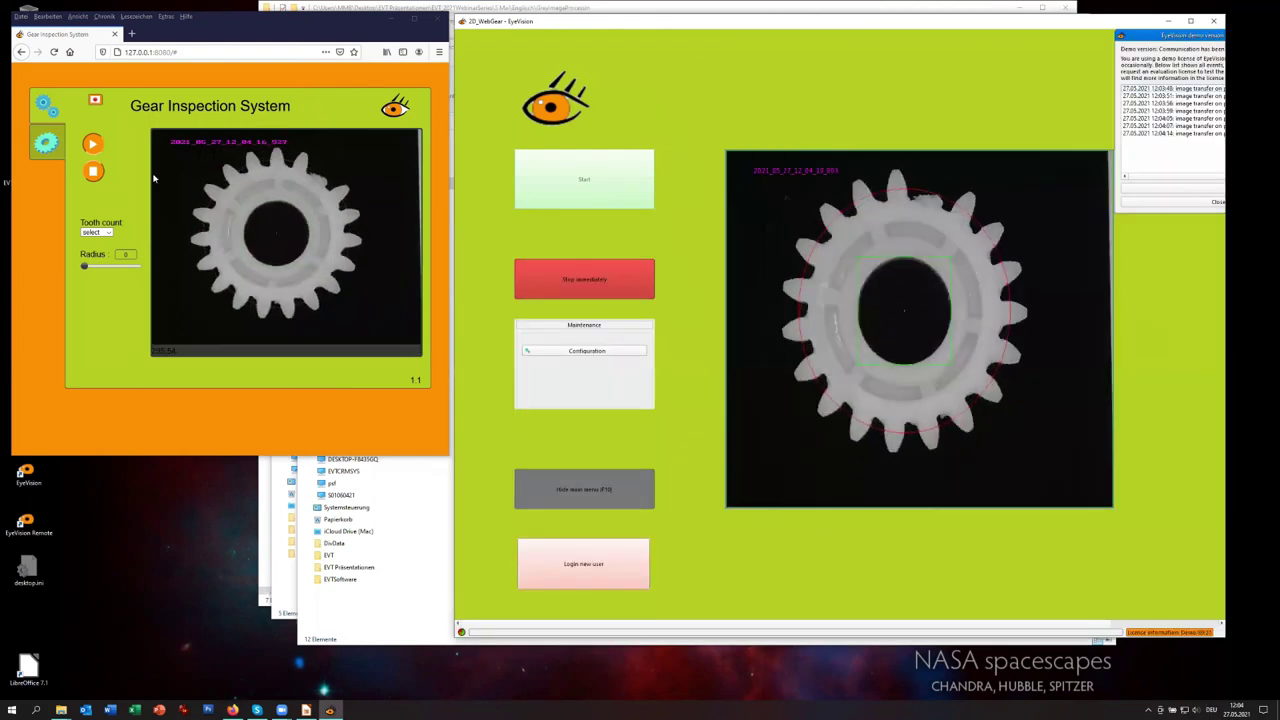
# - Stop the inspection from the web page and widen the EyeVision window so the communication-restricted notice fits beside the gear image
pyautogui.click(95, 174)
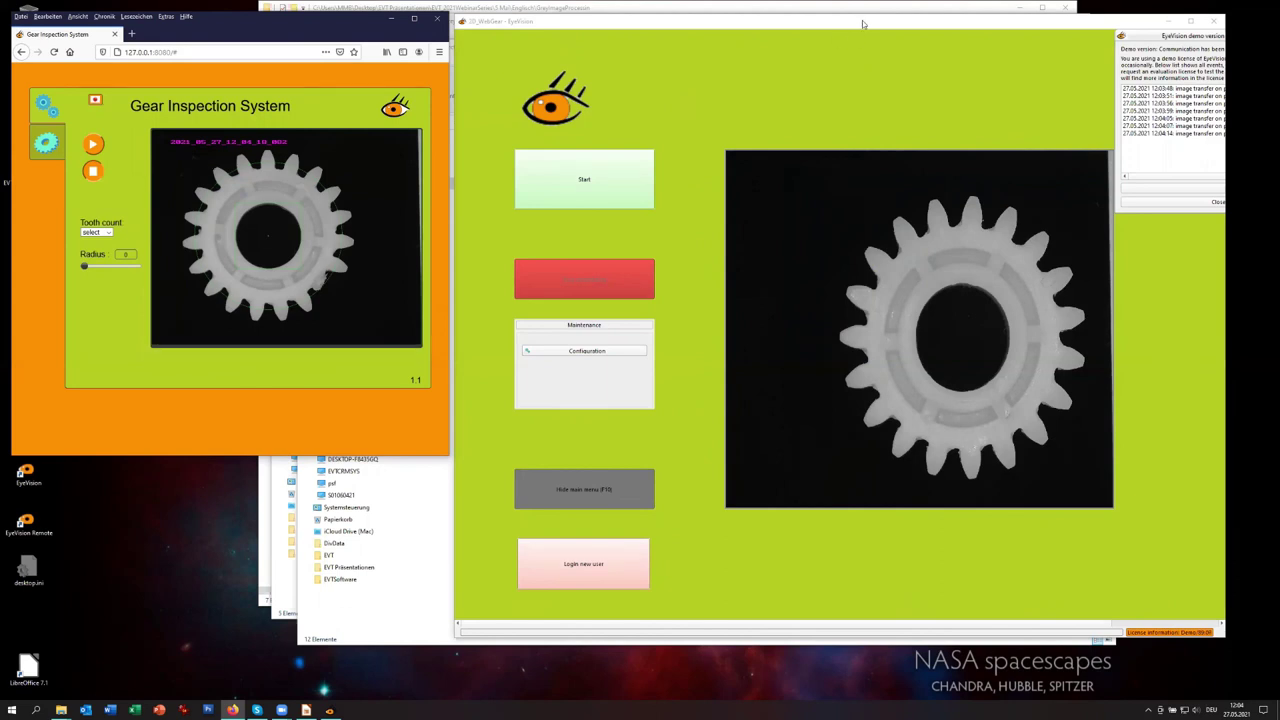
pyautogui.moveTo(852, 25); pyautogui.dragTo(604, 27)
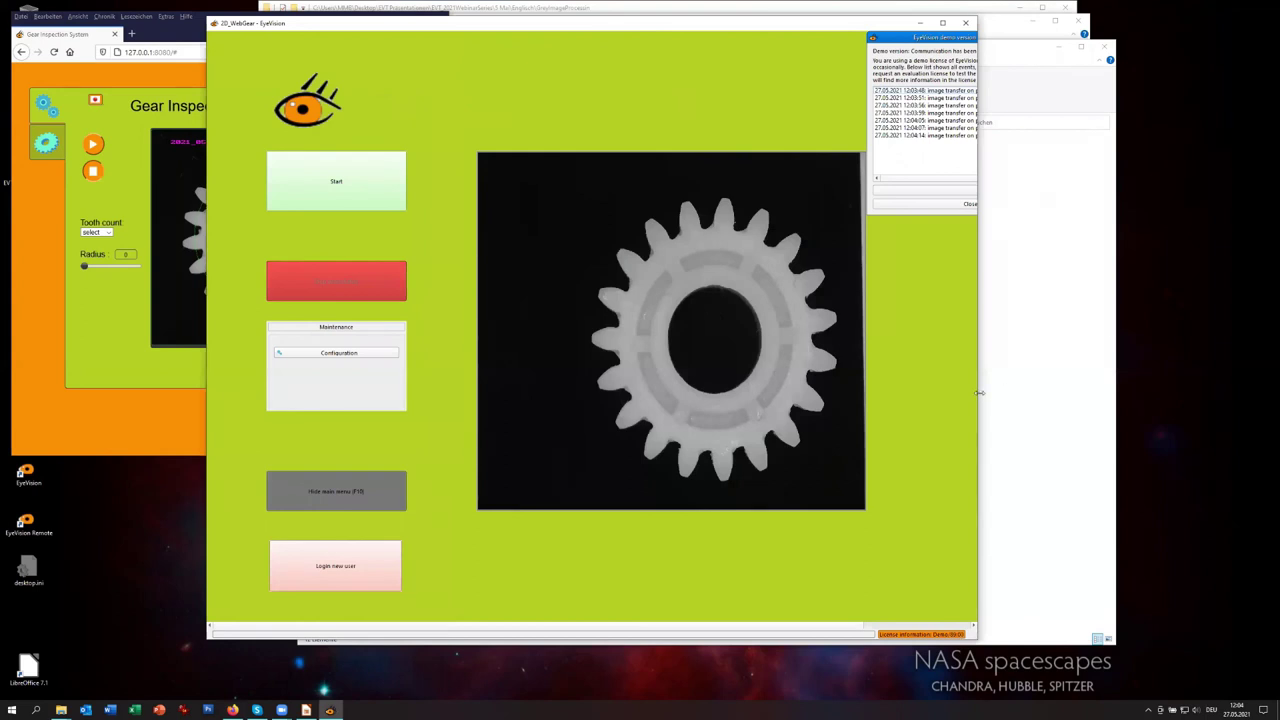
pyautogui.moveTo(978, 393); pyautogui.dragTo(1172, 393)
pyautogui.moveTo(1011, 40); pyautogui.dragTo(1041, 75)
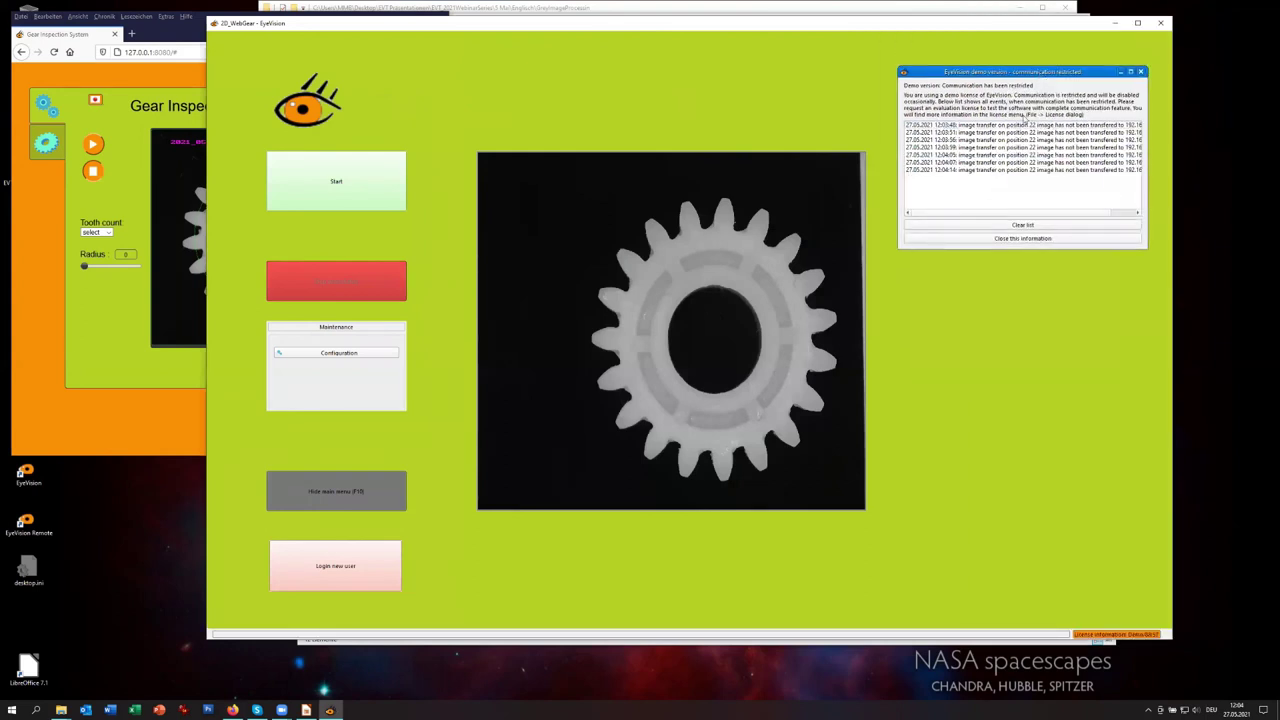
# - Start the gear inspection again from the browser page, let it run, and stop it from the same page
pyautogui.click(98, 150)
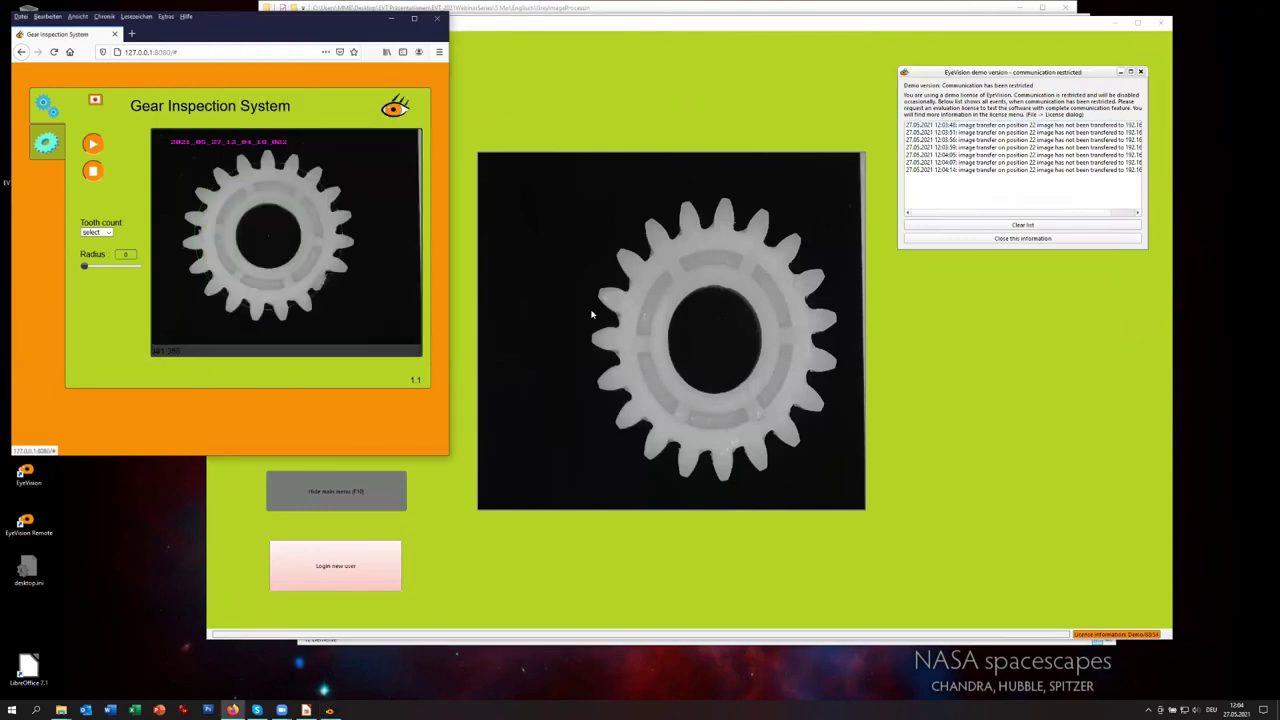
pyautogui.click(92, 145)
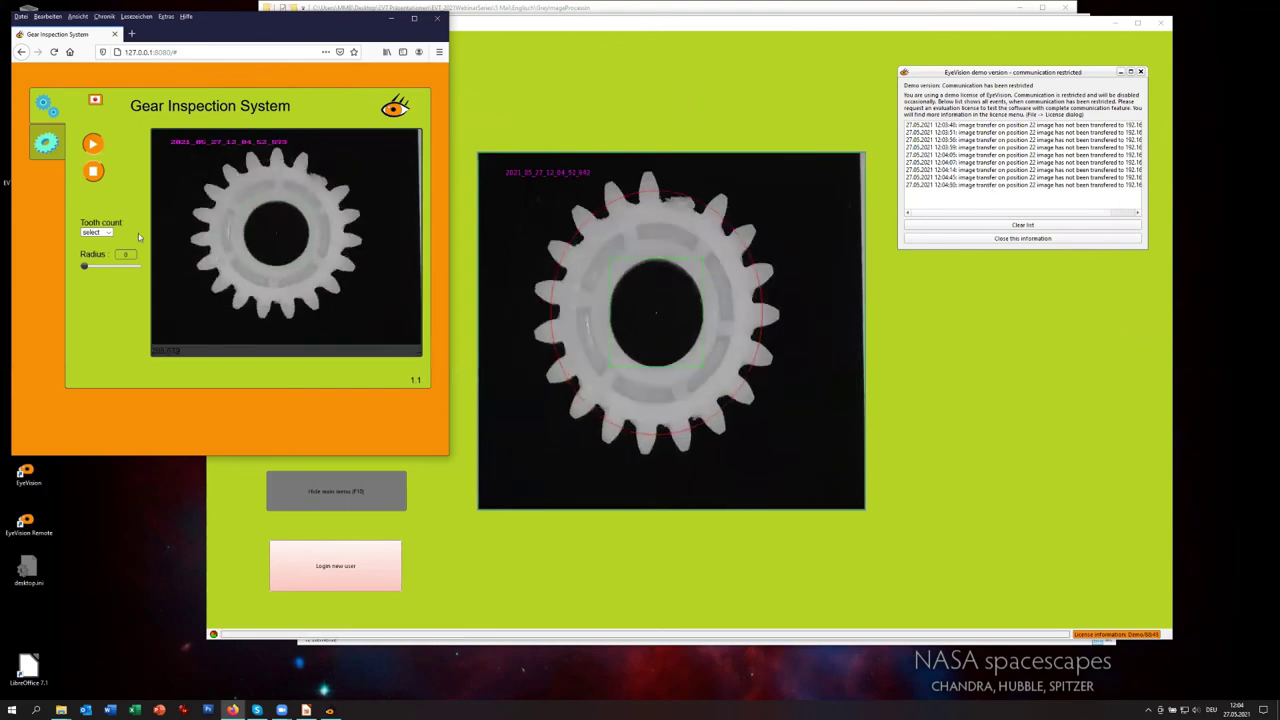
pyautogui.click(93, 172)
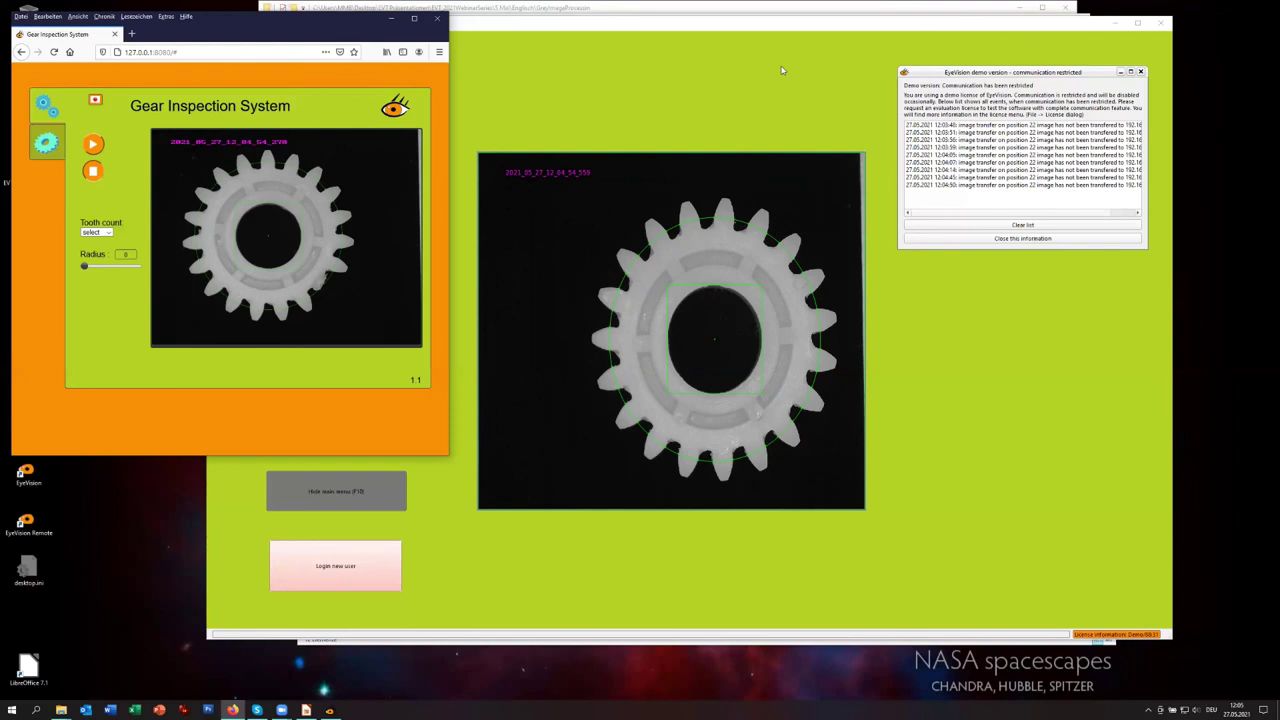
# - Return to EyeVision and switch the gear project to the Configuration view and on to Integration mode
pyautogui.click(748, 23)
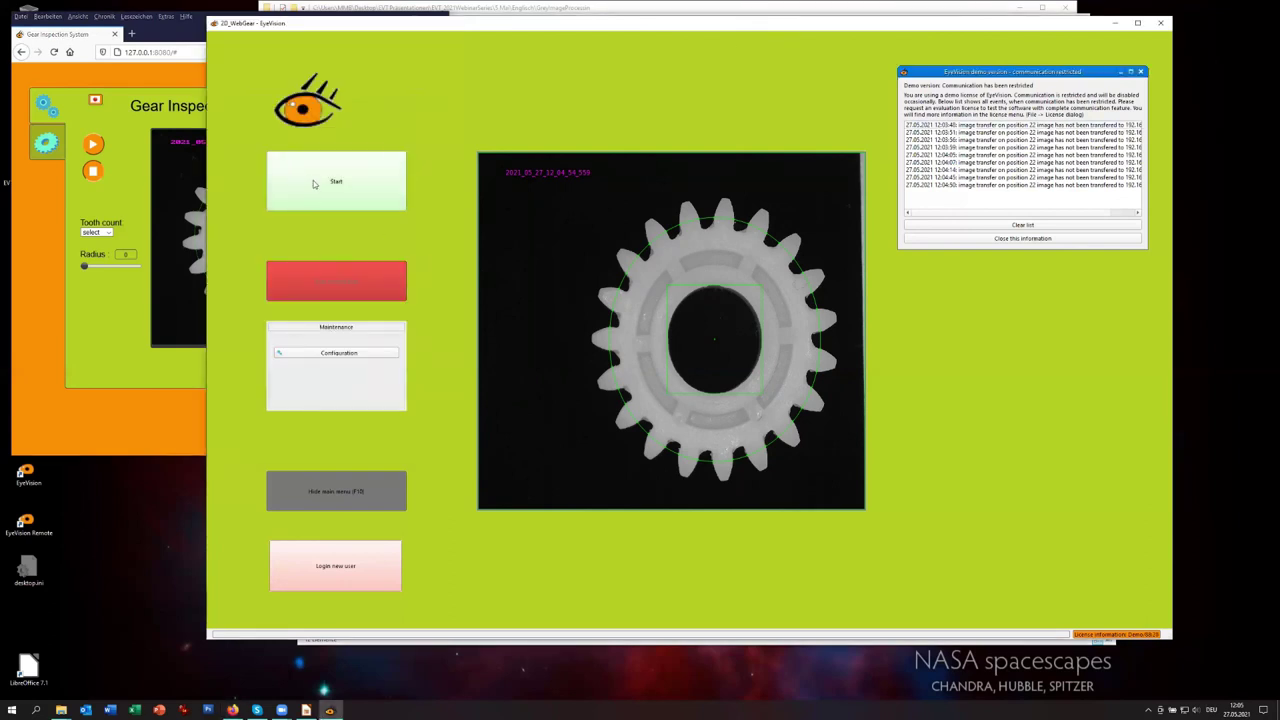
pyautogui.click(352, 358)
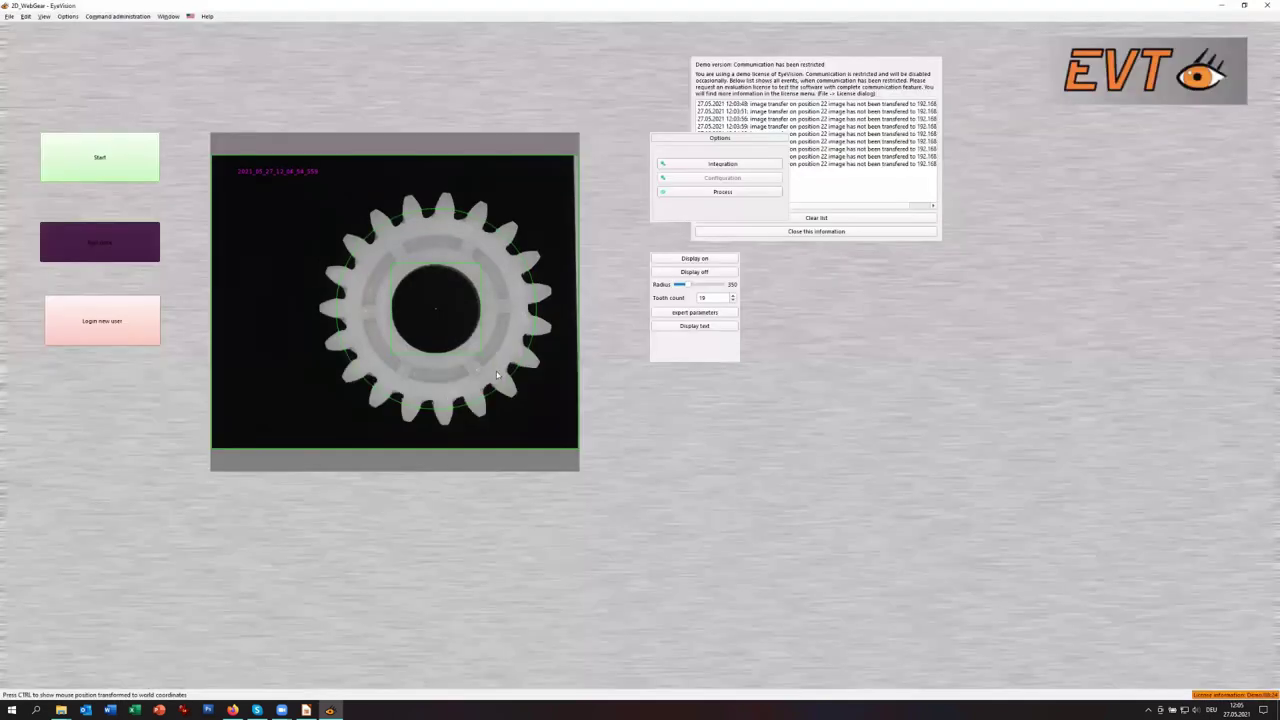
pyautogui.click(721, 166)
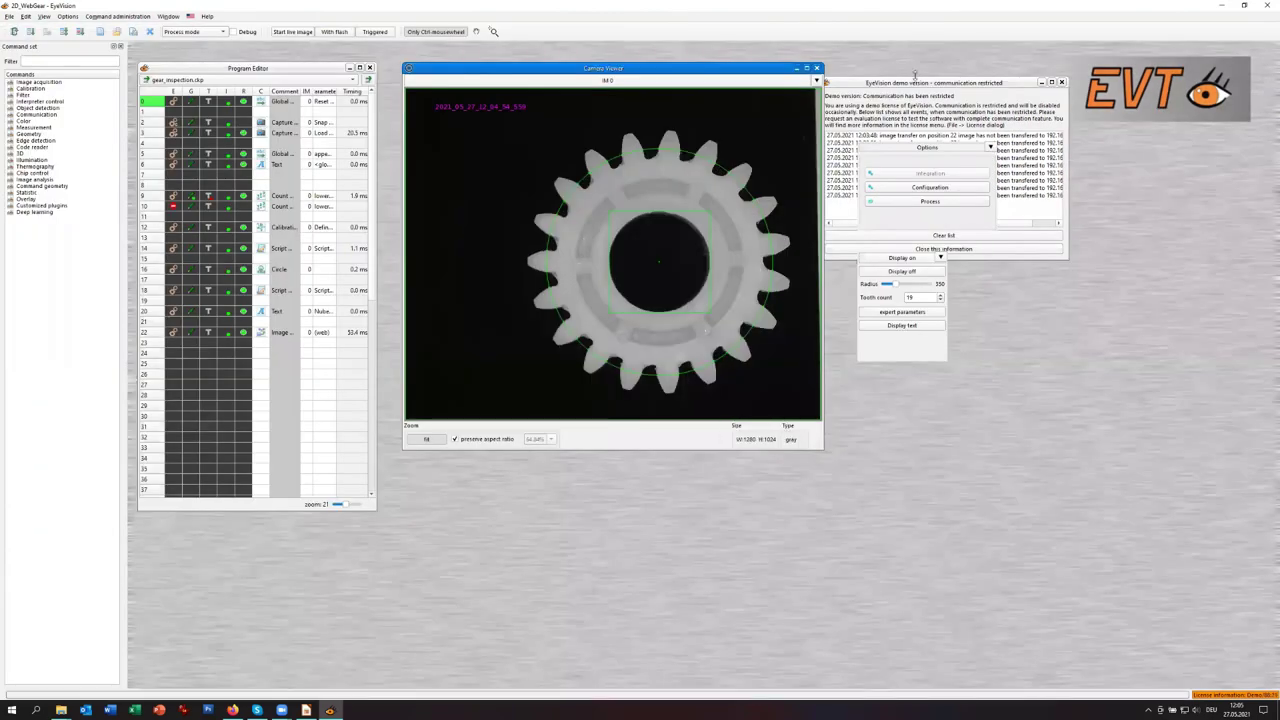
# - Move the communication-restricted notice clear of the mode options and look through the command administration entries, including the license dialog
pyautogui.moveTo(914, 75); pyautogui.dragTo(1035, 402)
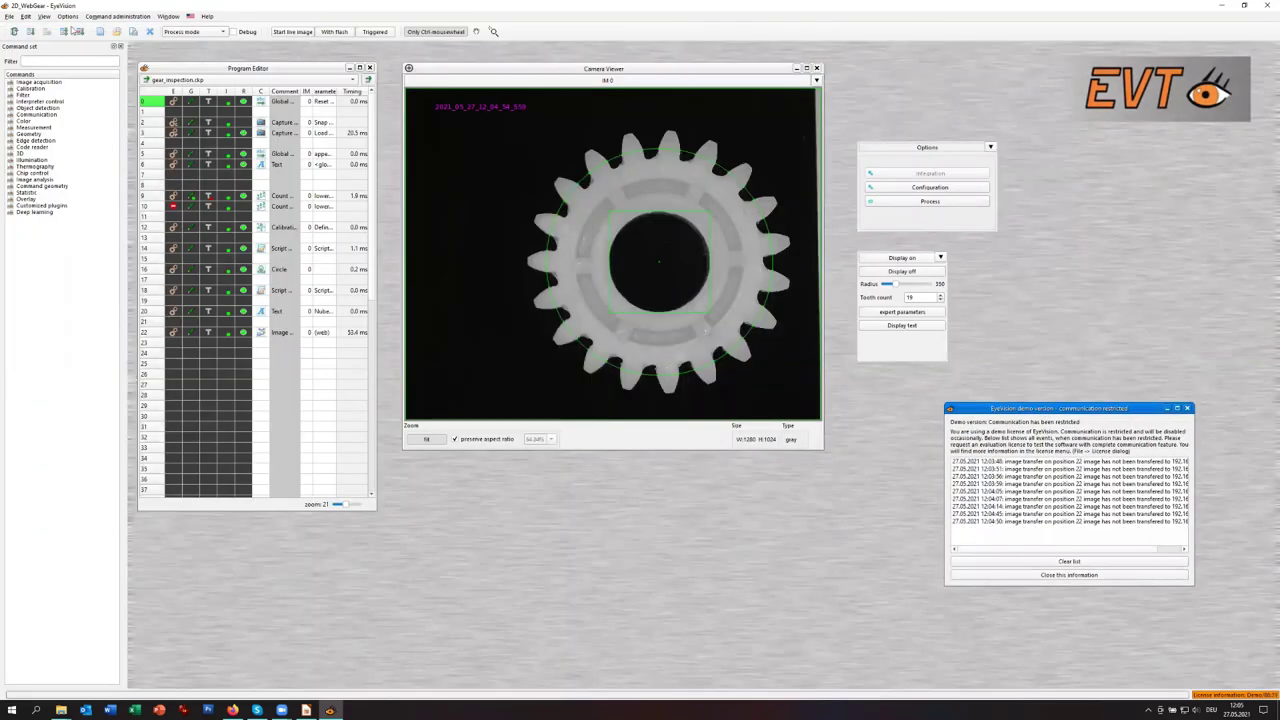
pyautogui.click(117, 16)
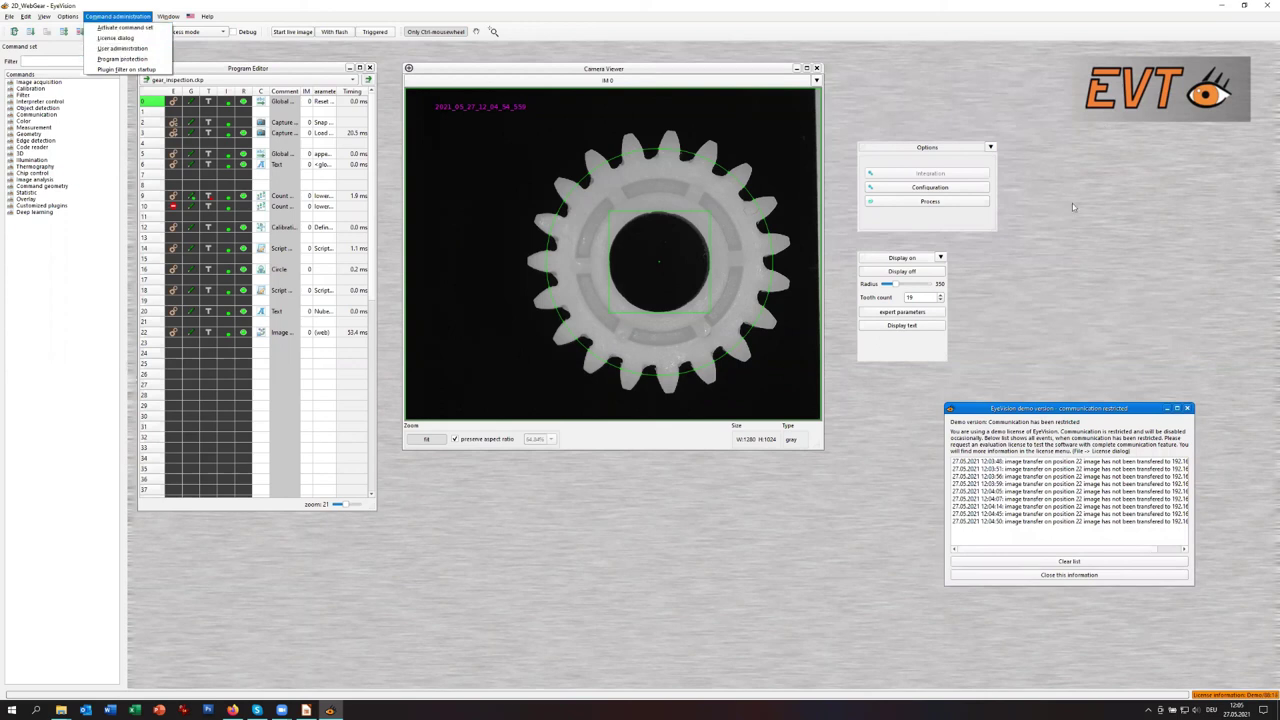
pyautogui.click(1101, 221)
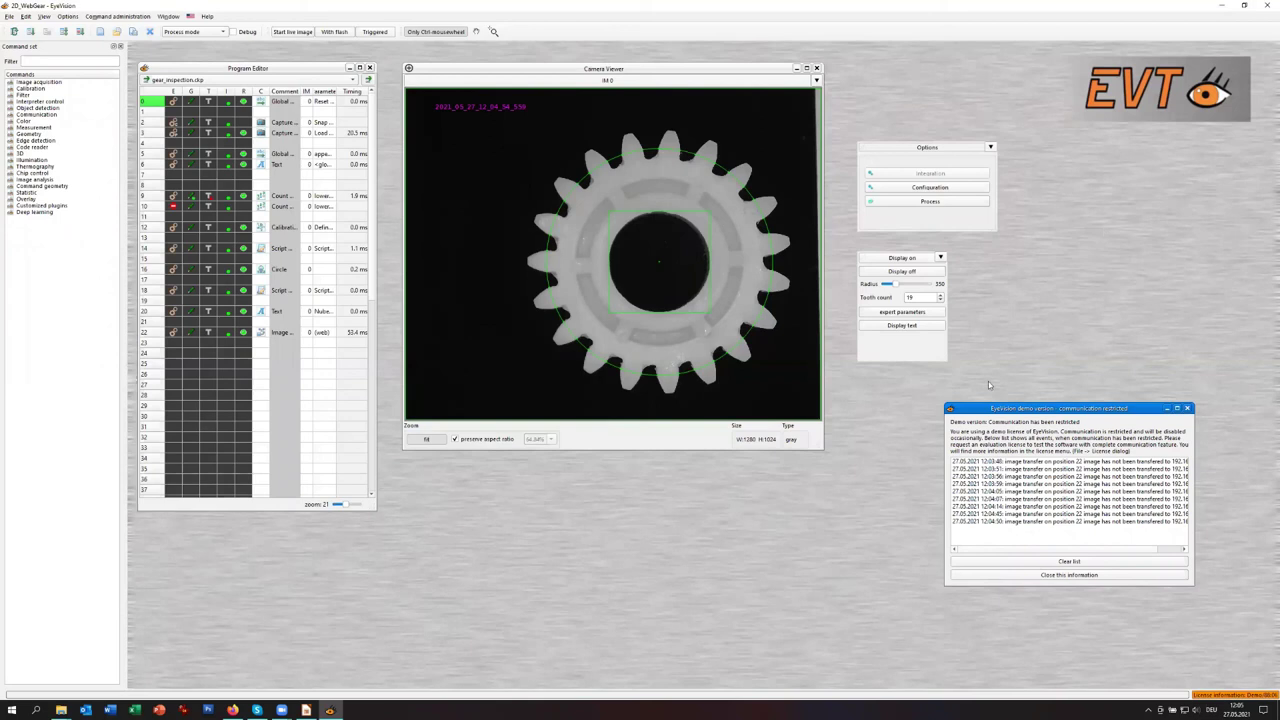
# - Switch to the LibreOffice Impress webinar presentation and review slides 4 to 8, ending at SmartCameras and Standard Cameras
pyautogui.click(308, 709)
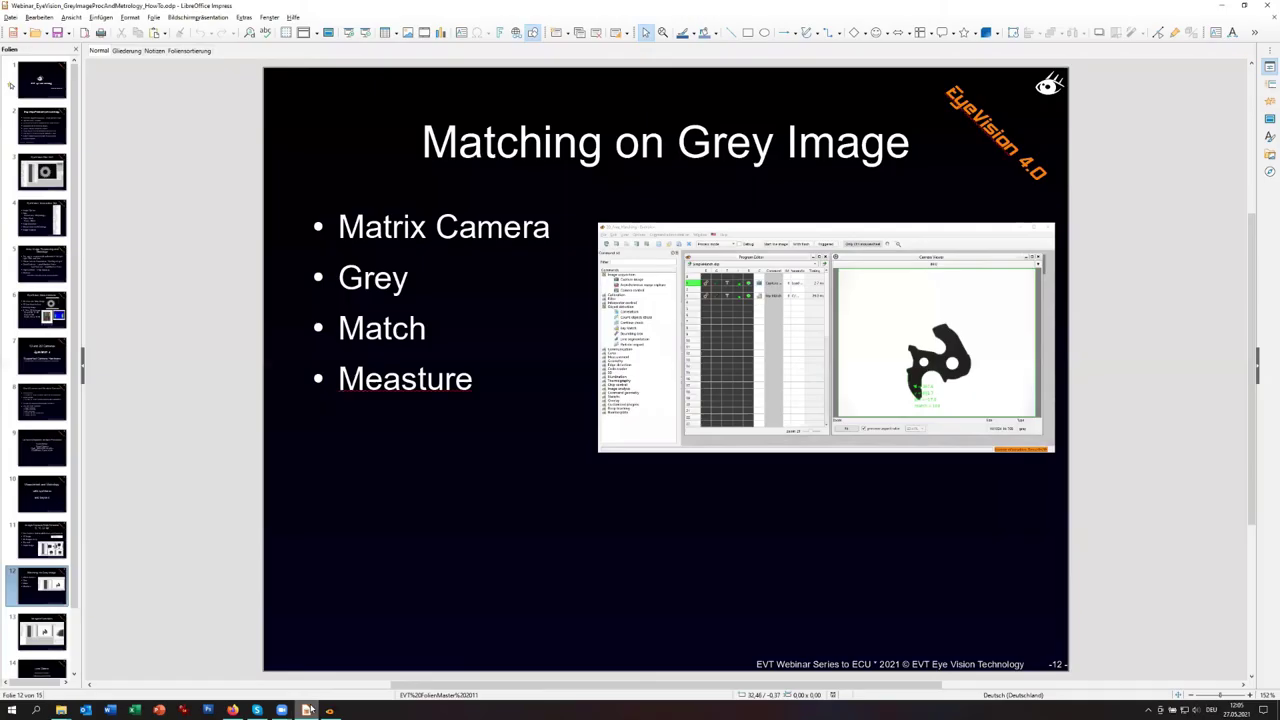
pyautogui.click(48, 228)
pyautogui.click(52, 266)
pyautogui.click(60, 304)
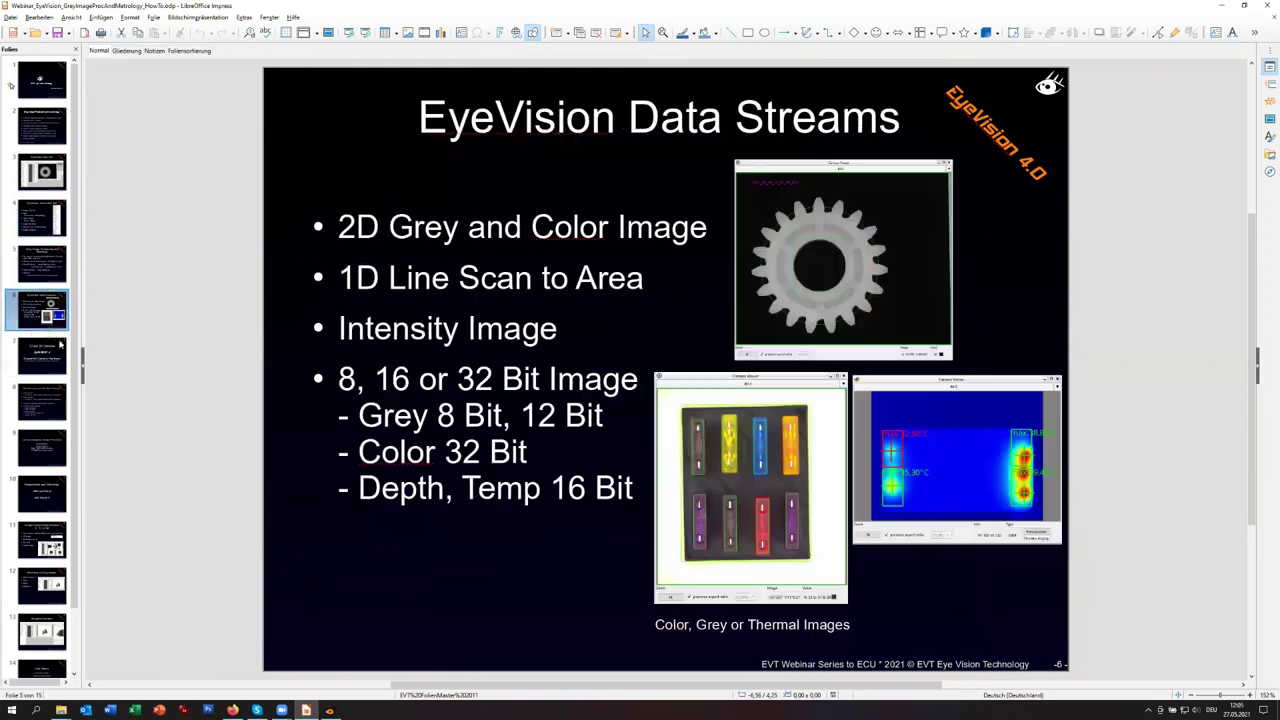
pyautogui.click(60, 344)
pyautogui.click(44, 410)
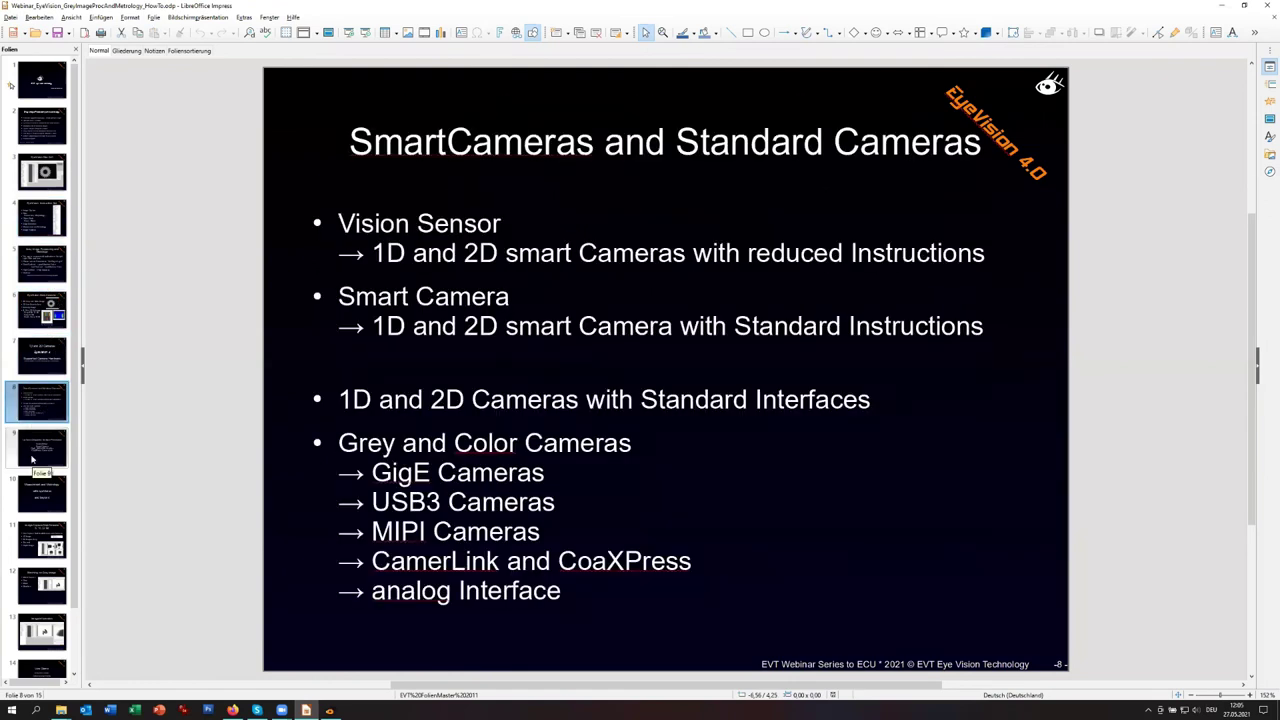
# - Review slides 9 to 13 of the presentation, from the supported hardware overview to Image Information
pyautogui.scroll(-1, 33, 459)
pyautogui.click(36, 385)
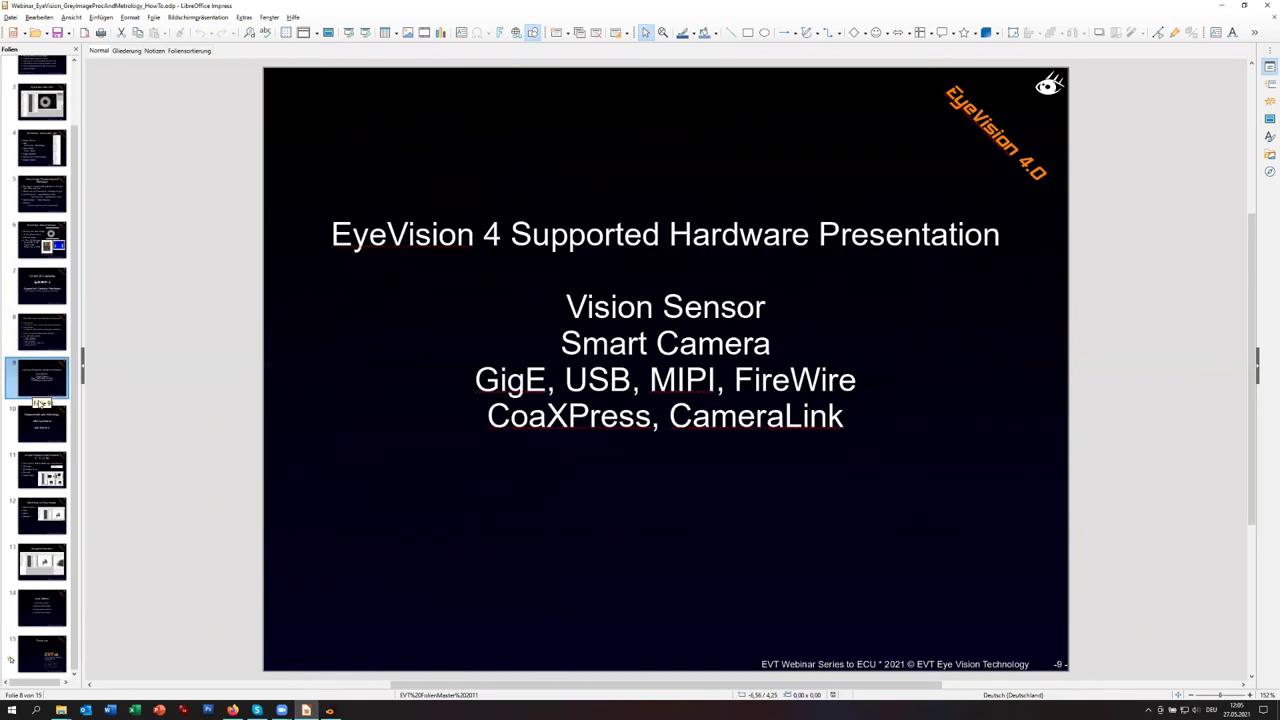
pyautogui.click(36, 424)
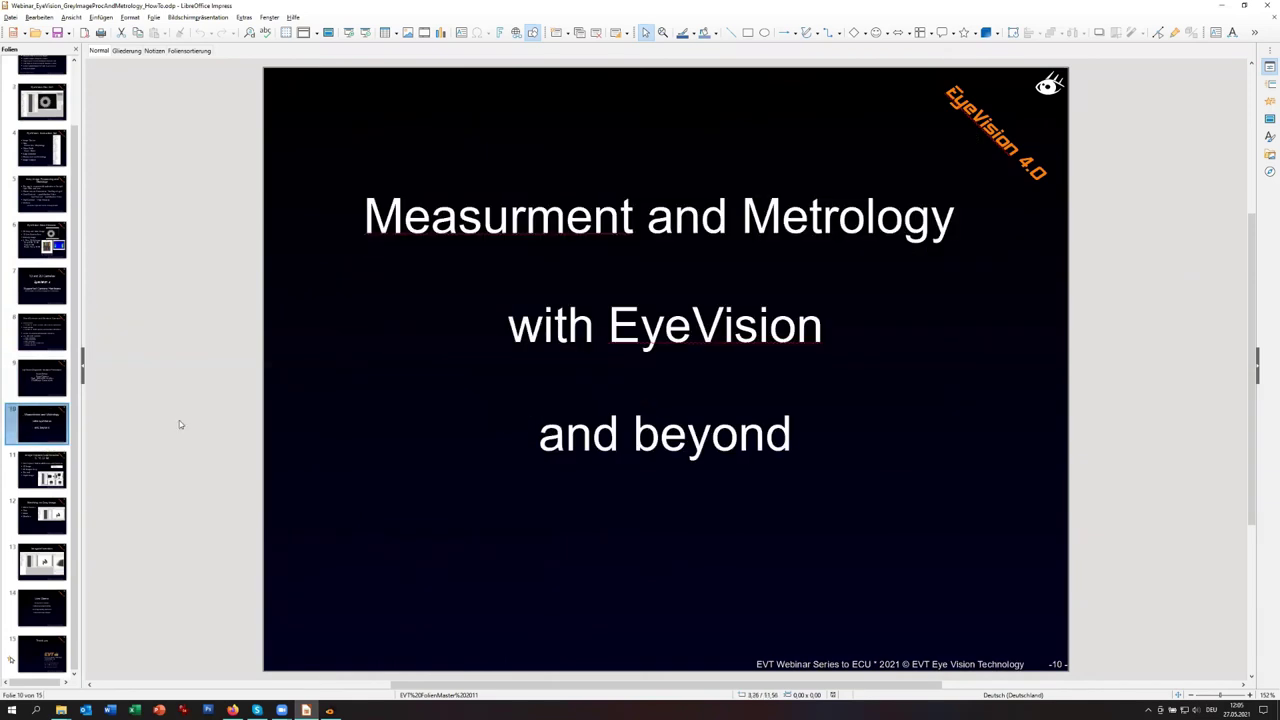
pyautogui.click(55, 479)
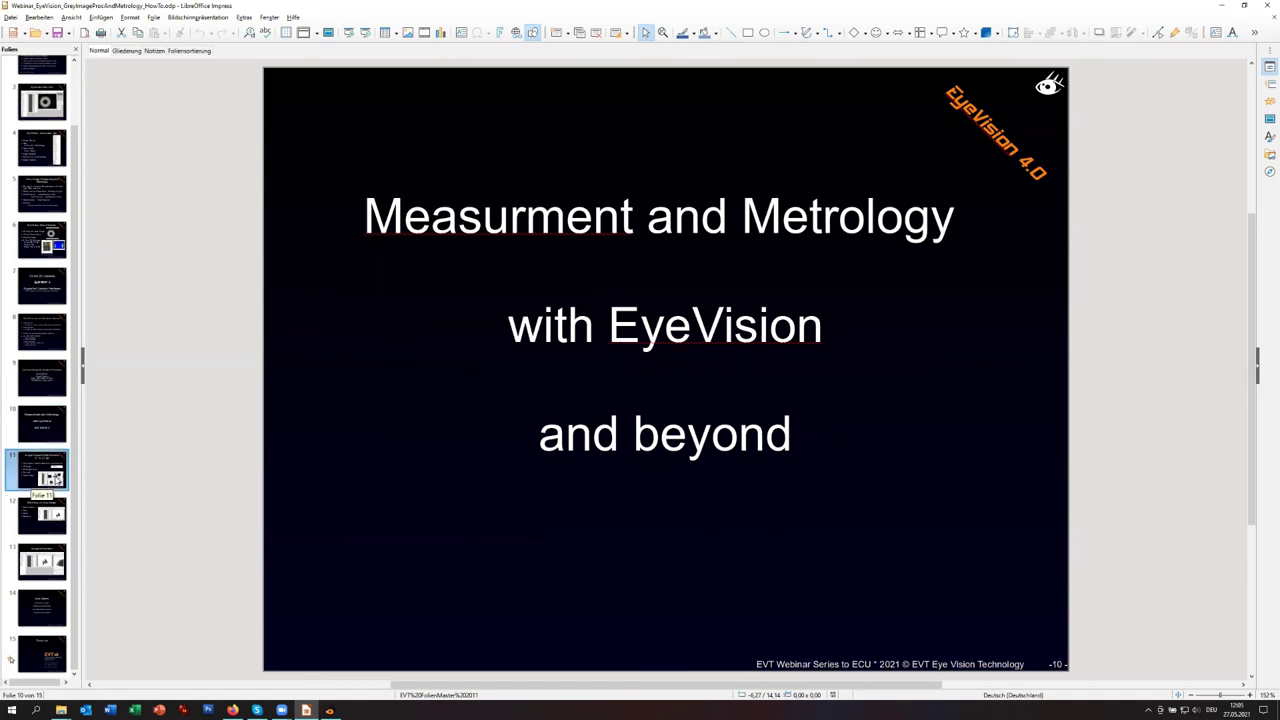
pyautogui.click(40, 515)
pyautogui.click(53, 566)
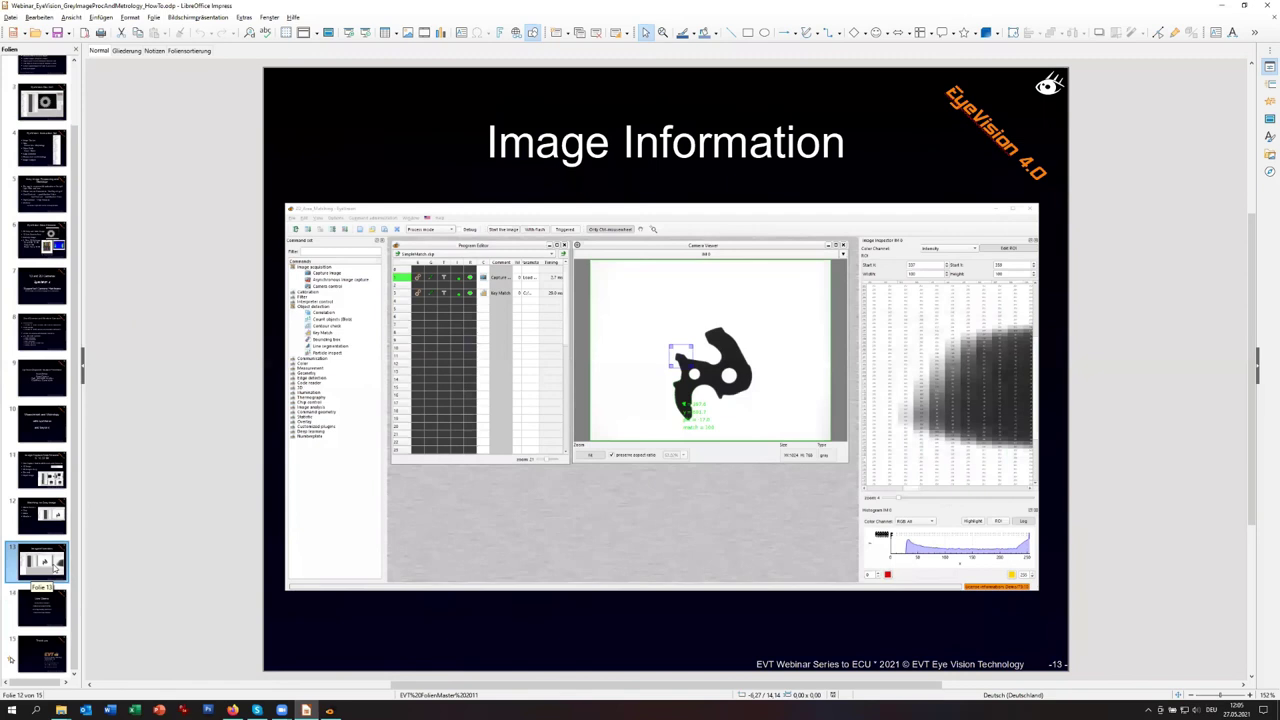